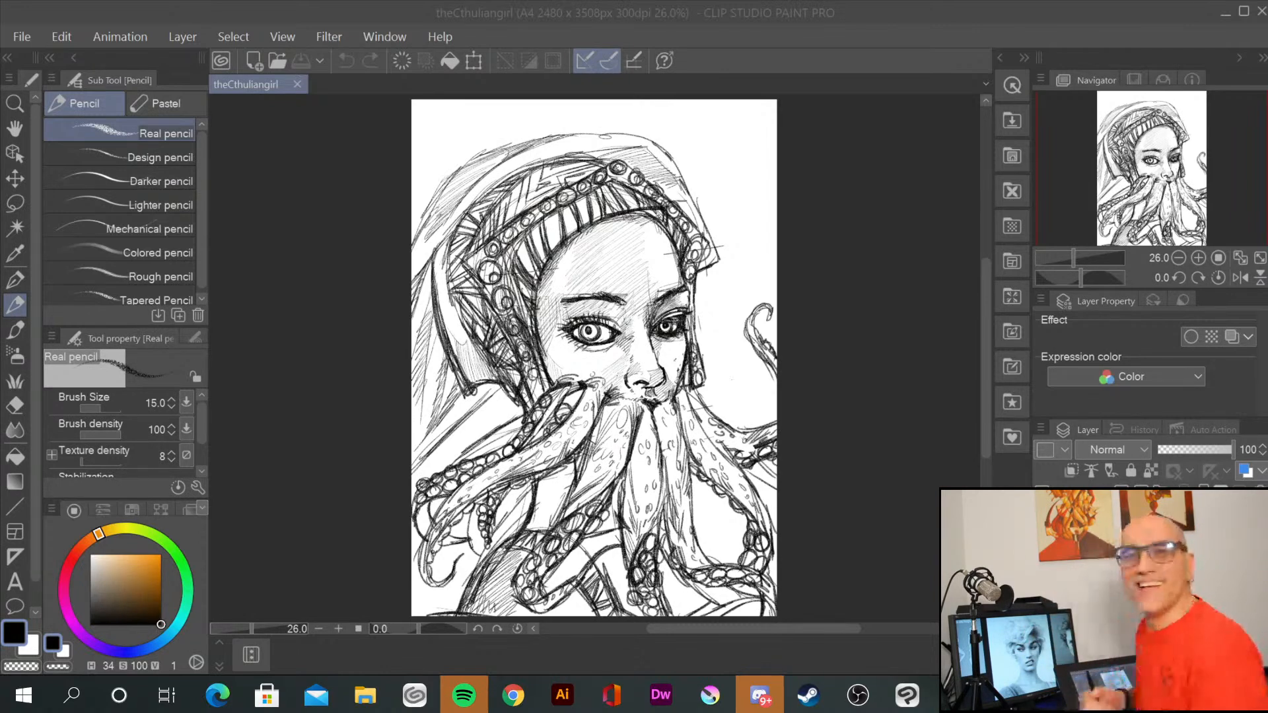
Step: Choose the Real G-Pen for inking and lower the pencil sketch layer's opacity to 39
click(819, 363)
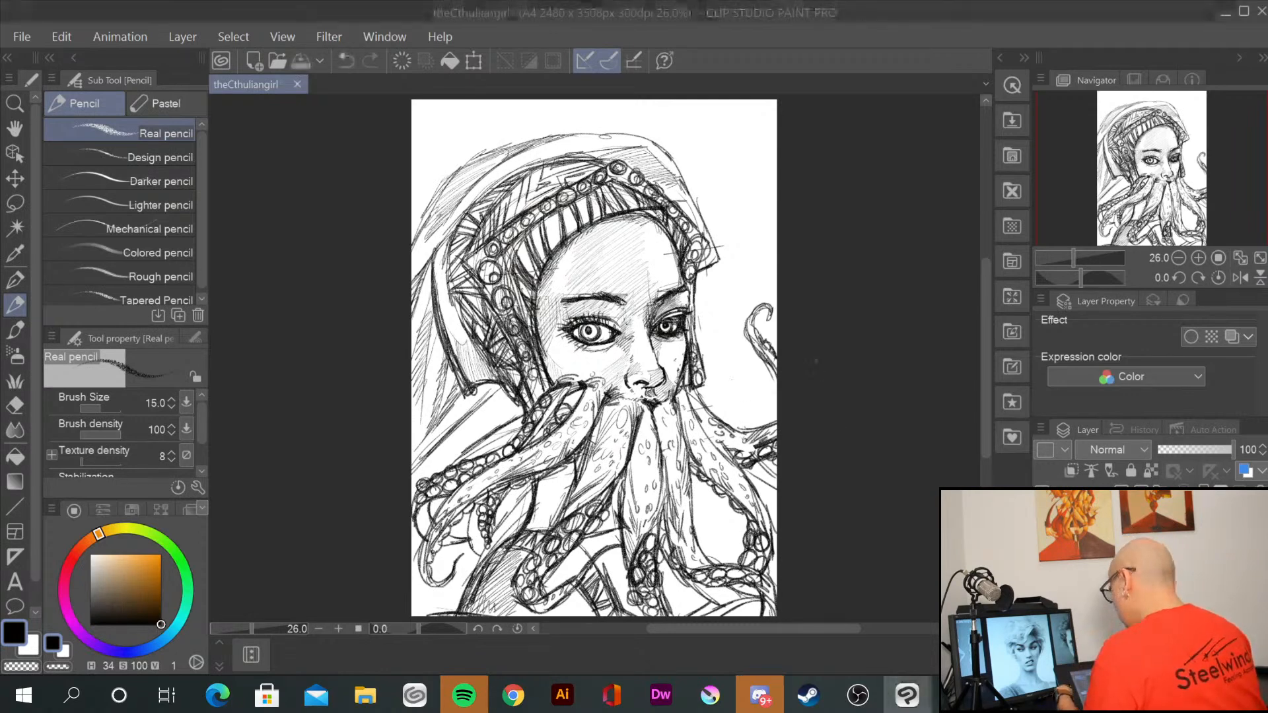
scroll(821, 353, up, 1)
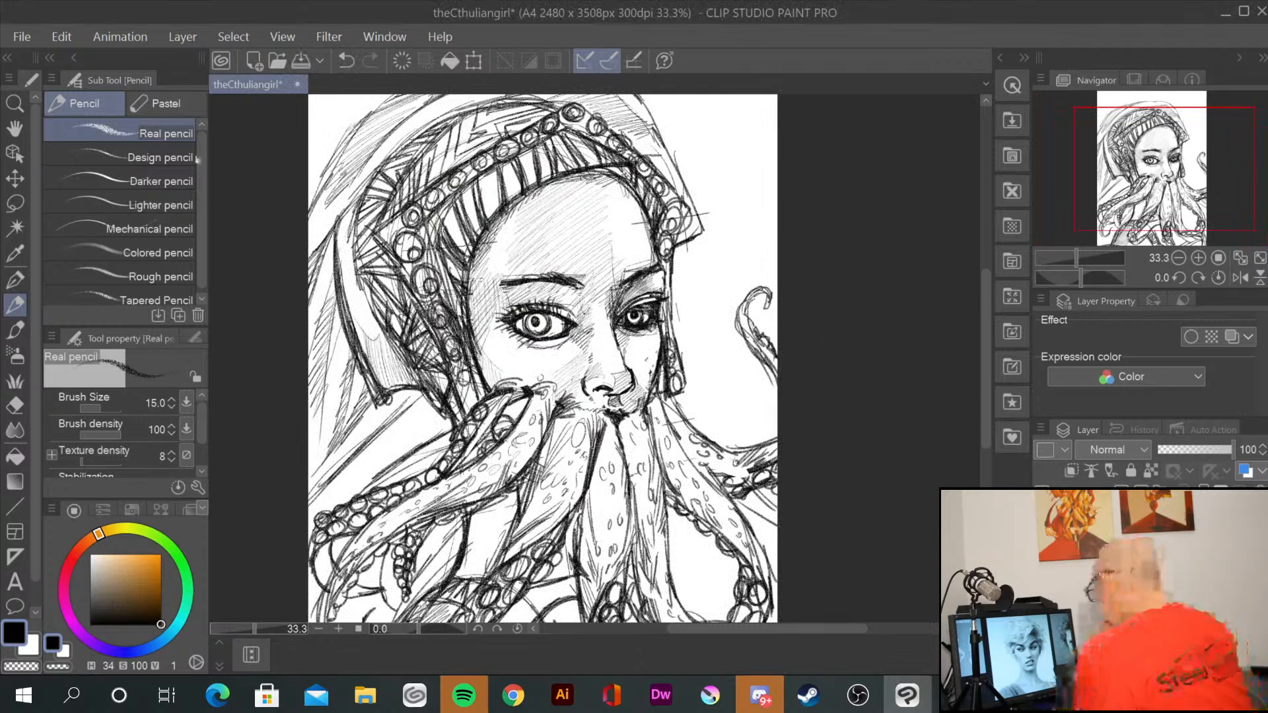
click(15, 283)
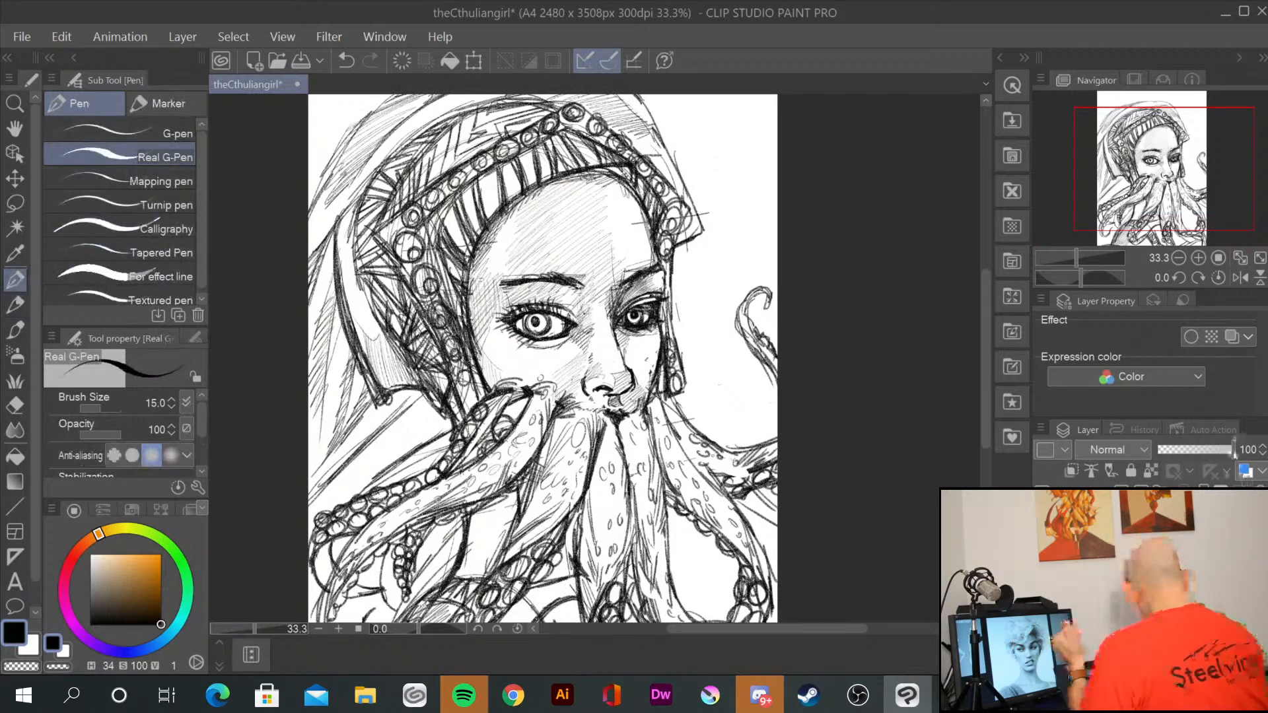
drag(1203, 451, 1186, 443)
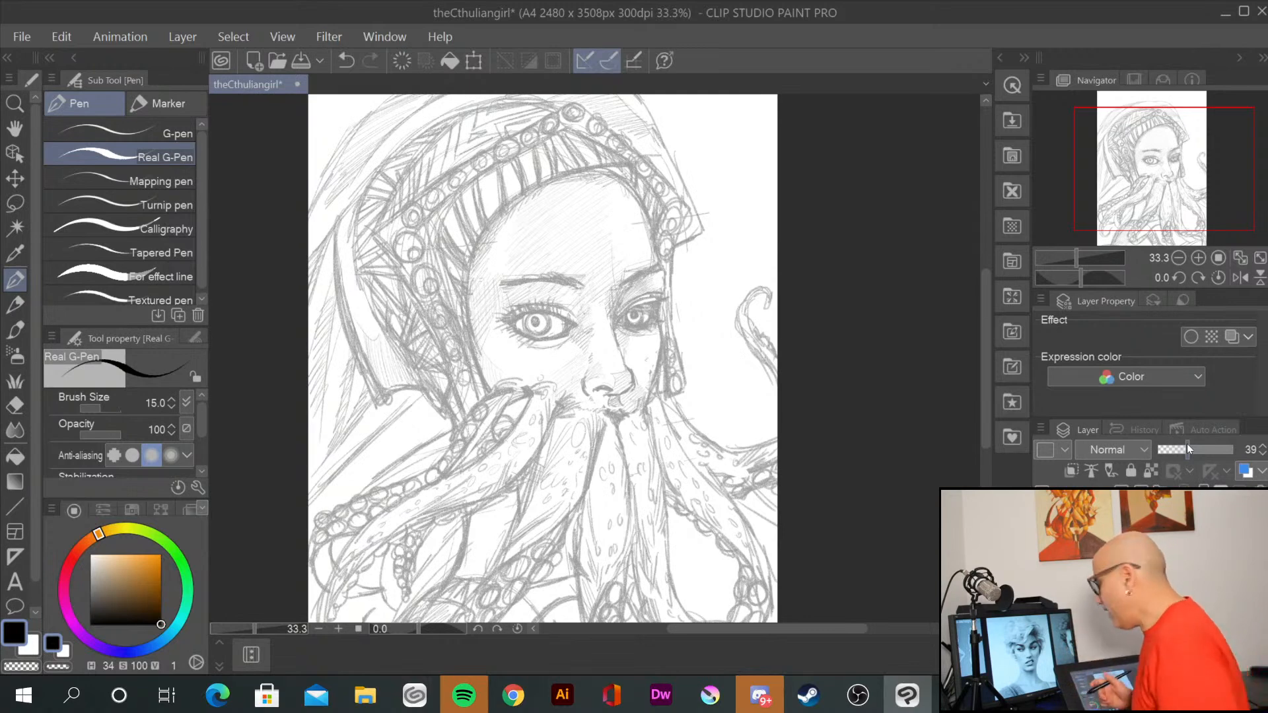
scroll(684, 315, up, 2)
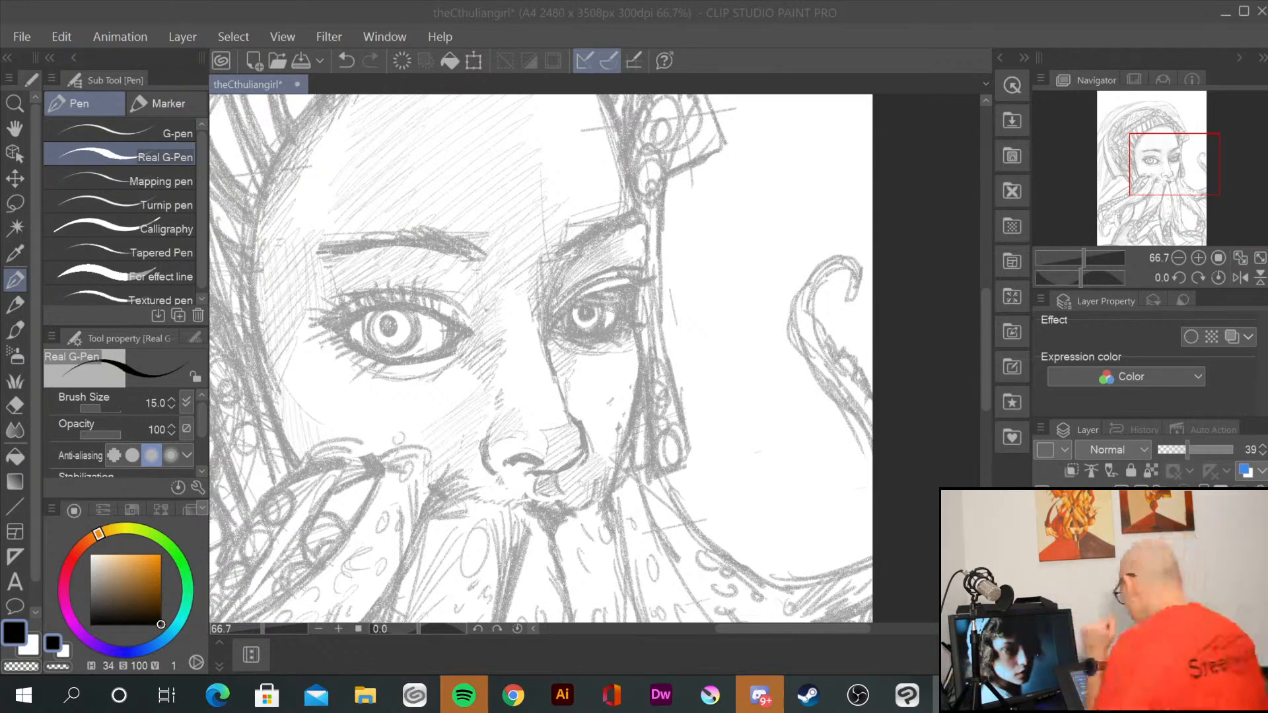
click(576, 71)
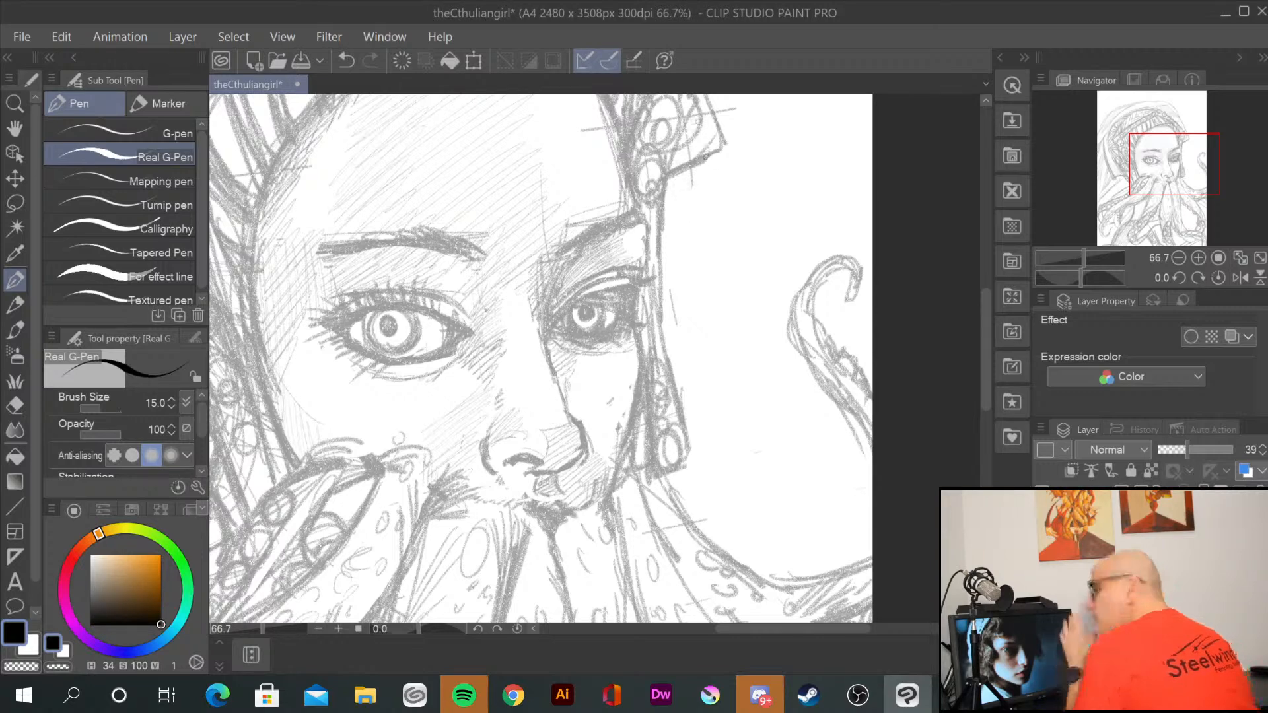
mouse_move(674, 234)
mouse_down()
mouse_move(771, 177)
mouse_move(765, 208)
mouse_up()
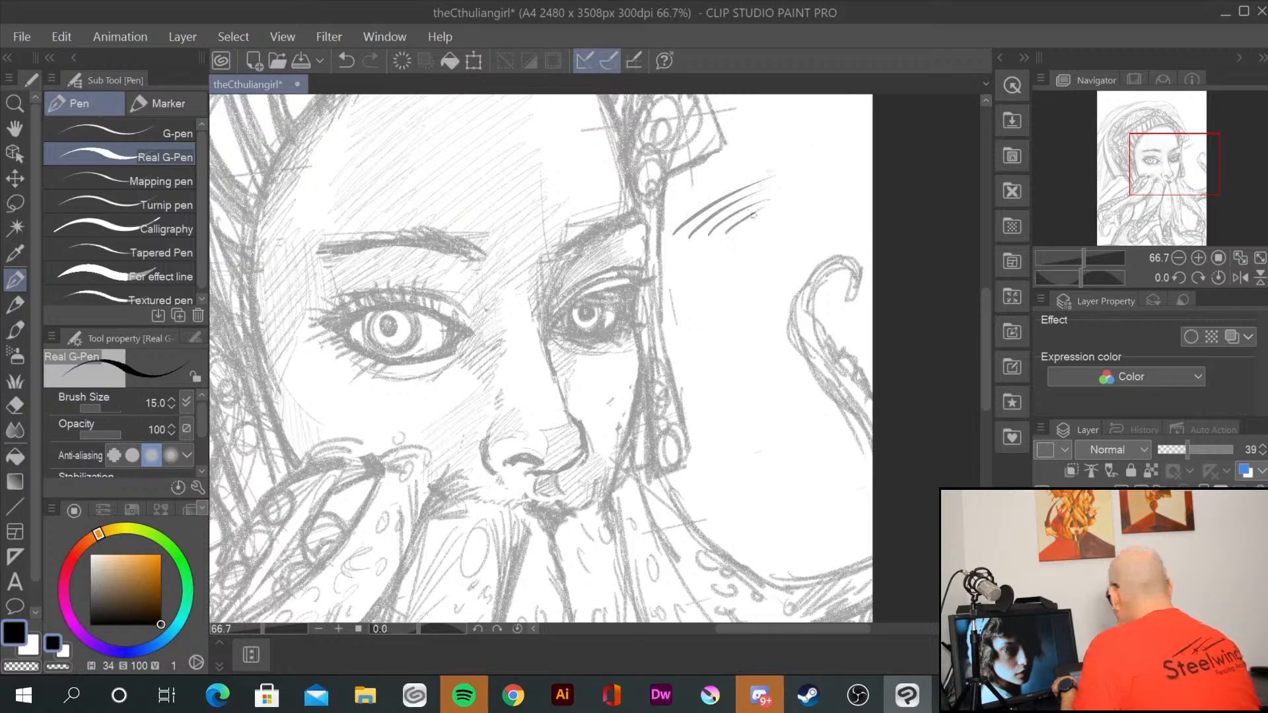
key(ctrl+z)
key(ctrl+z)
key(ctrl+z)
key(ctrl+z)
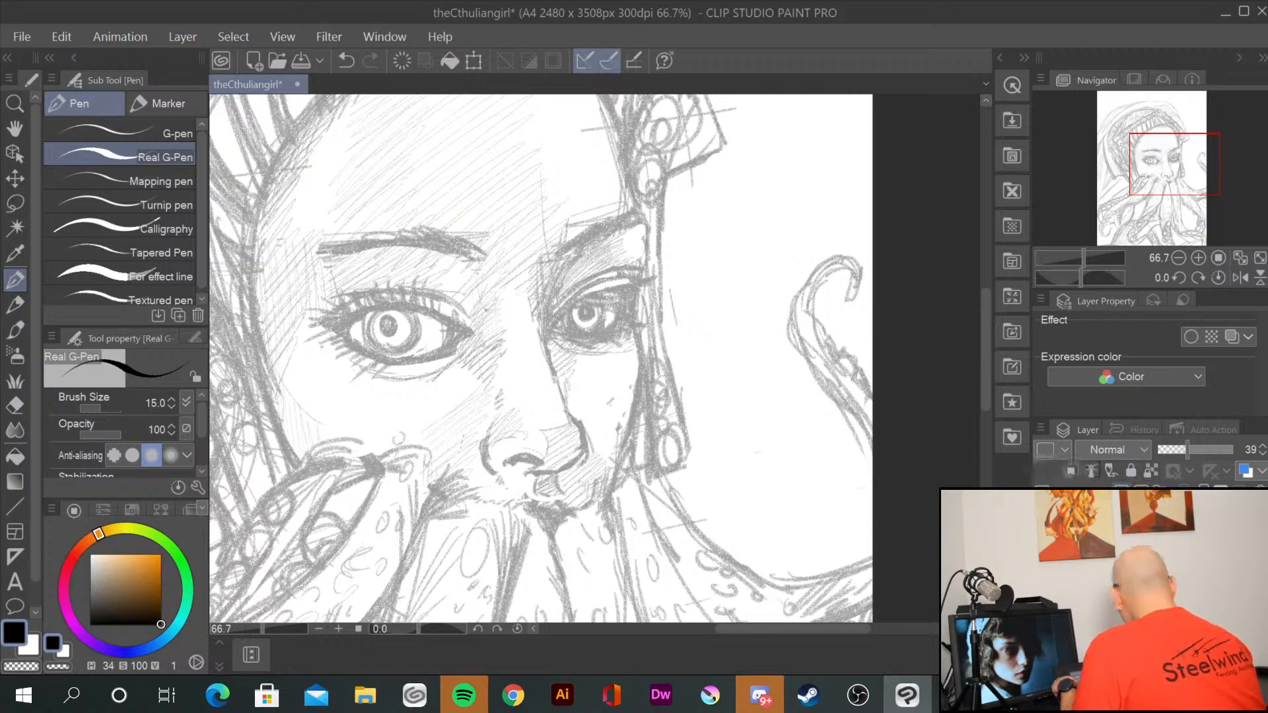
Step: On a separate layer at 100 opacity, ink the eyebrow over the eye nearest the face's far edge with dense slanted strokes
click(1229, 450)
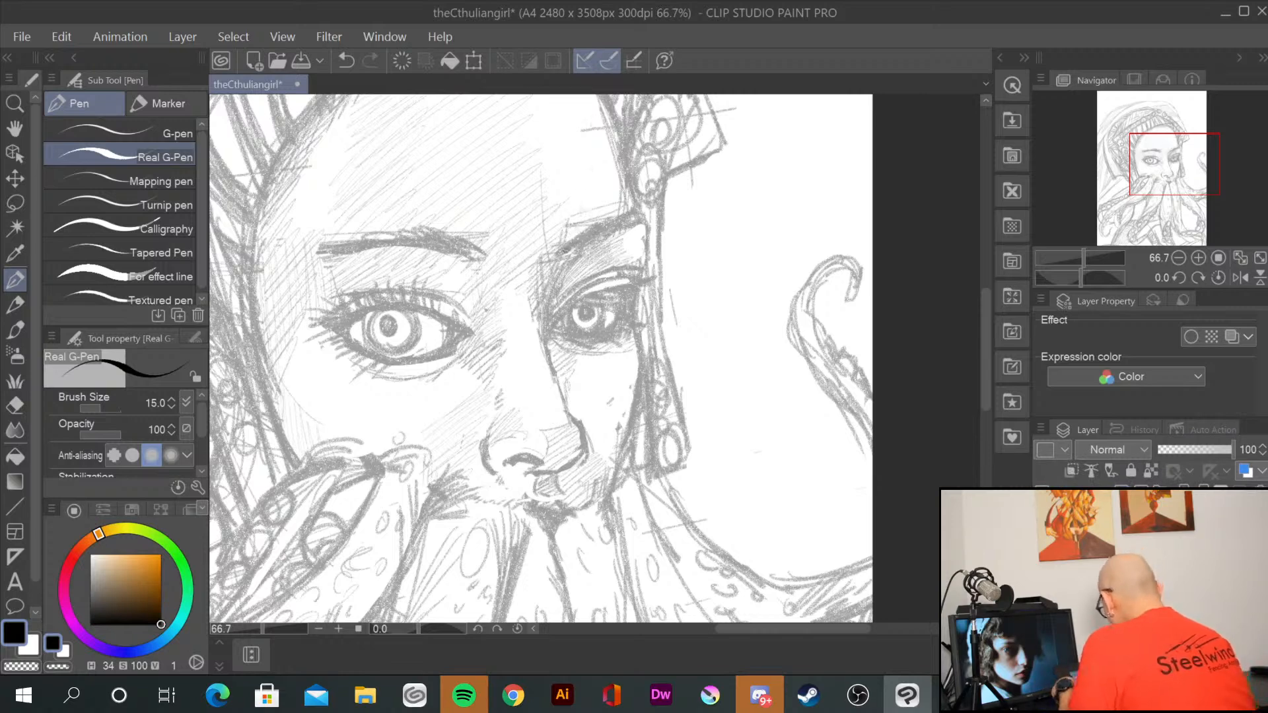
mouse_move(589, 226)
mouse_down()
mouse_move(571, 249)
mouse_move(608, 223)
mouse_up()
drag(596, 239, 625, 222)
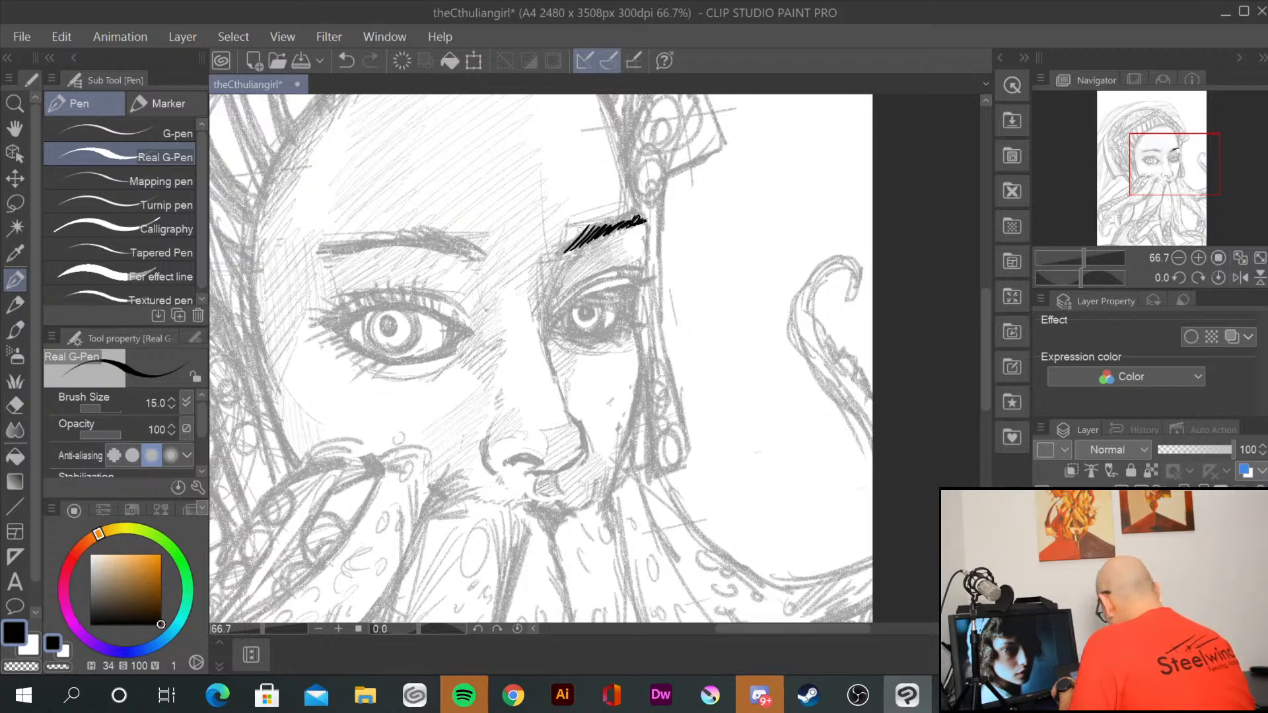
drag(564, 252, 568, 238)
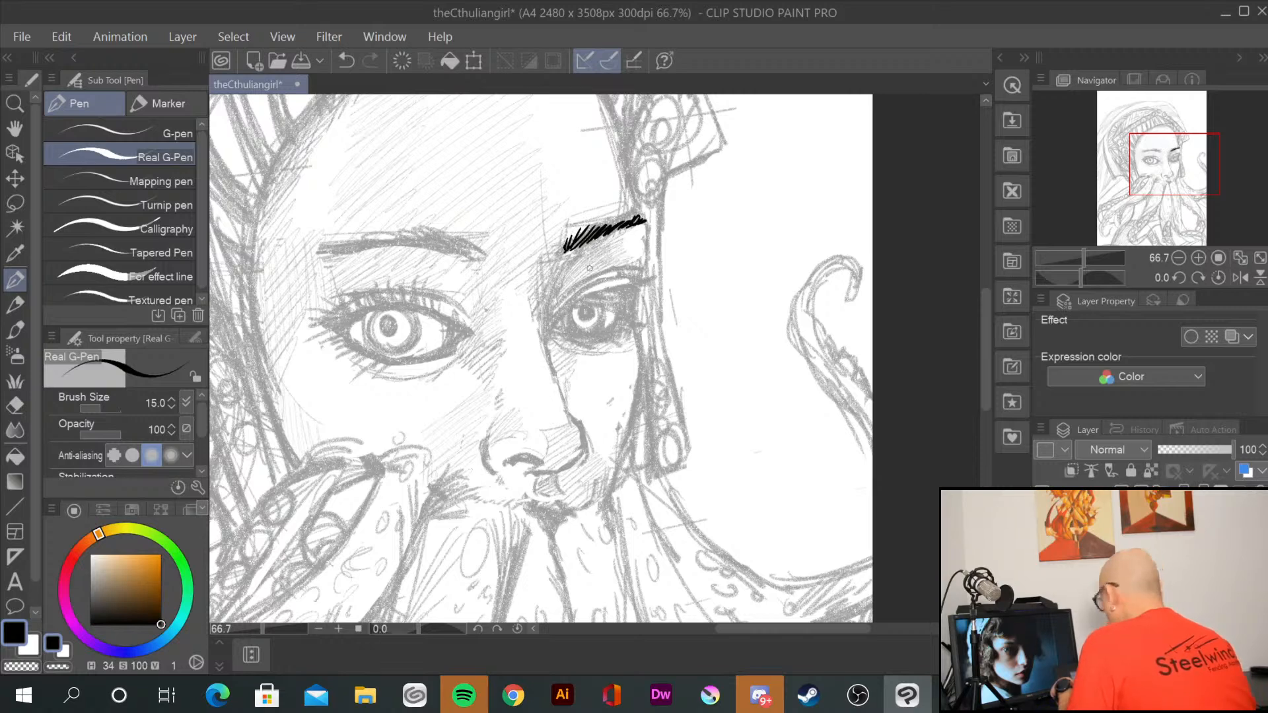
Step: Ink the upper and lower lid outlines, iris and pupil of the eye under the inked eyebrow
drag(552, 327, 590, 293)
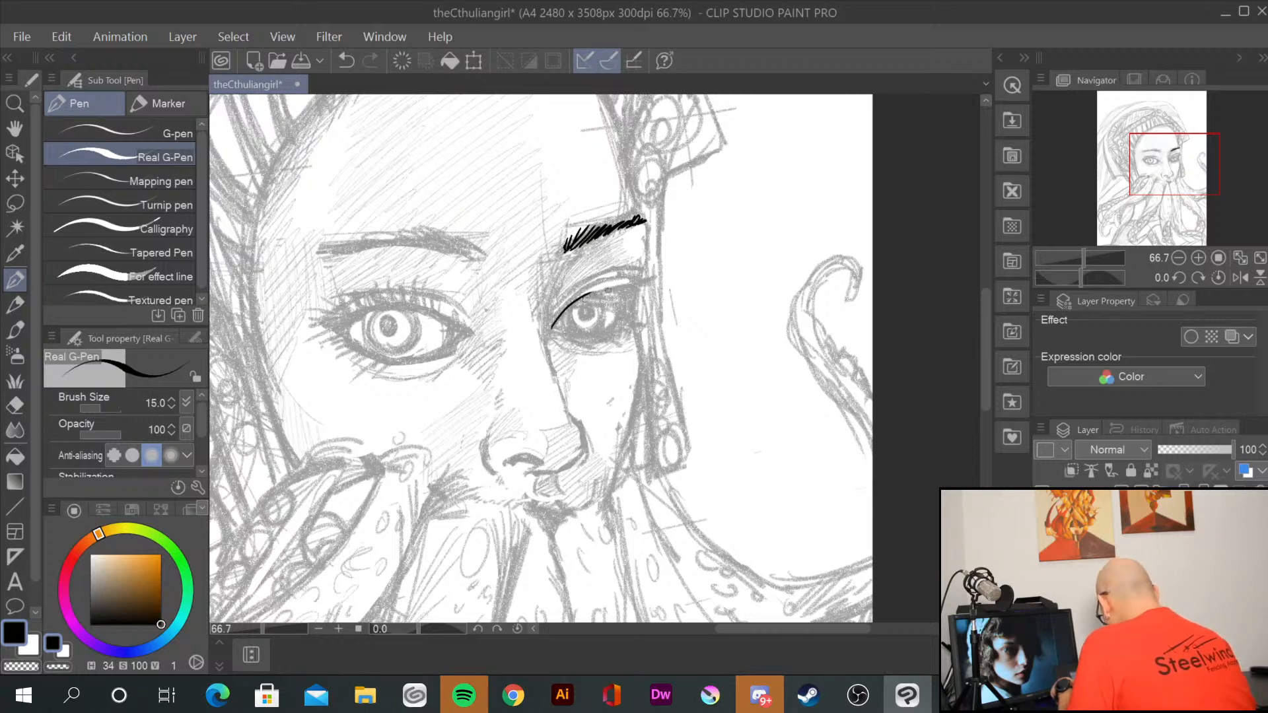
drag(568, 305, 626, 296)
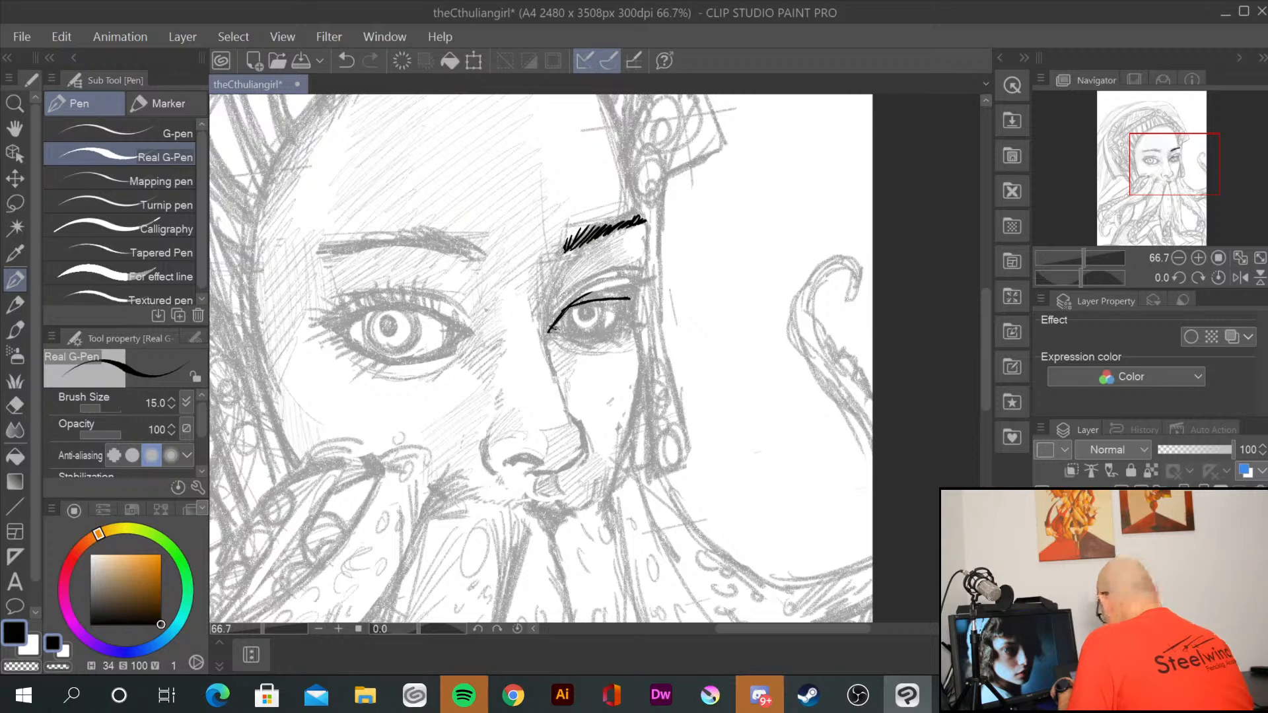
drag(571, 332, 605, 335)
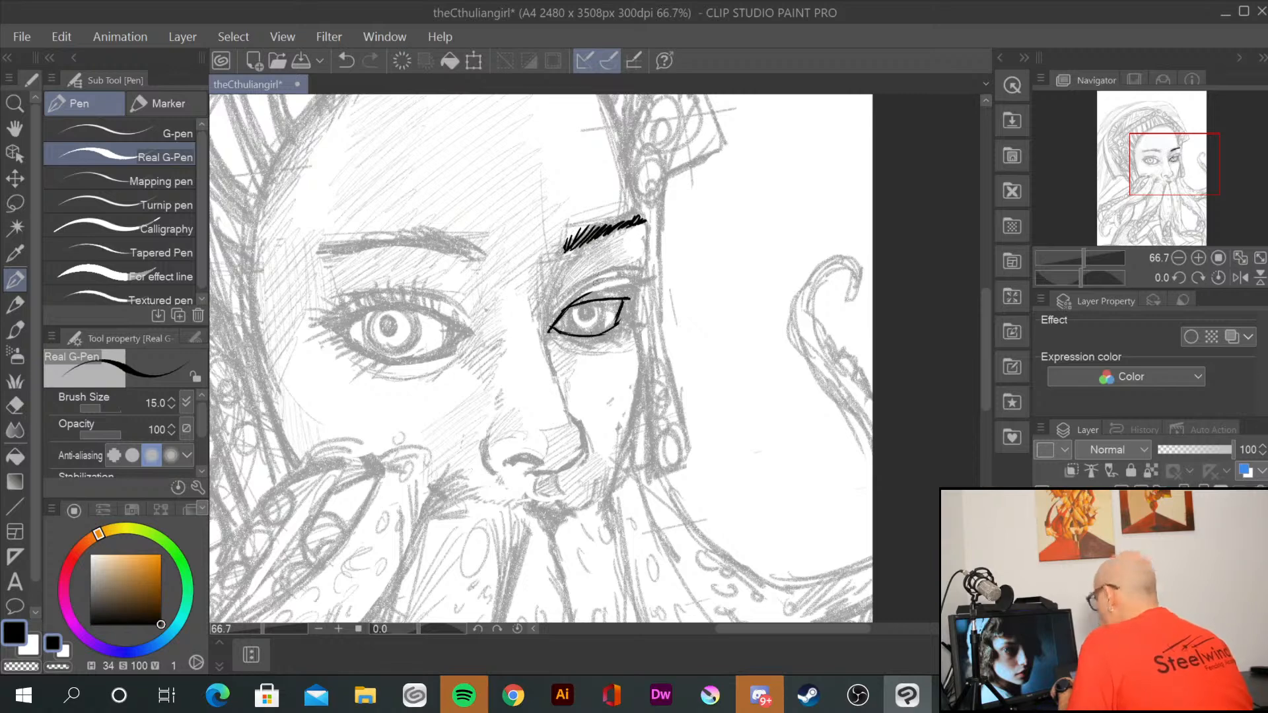
mouse_move(569, 311)
mouse_down()
mouse_move(565, 323)
mouse_move(587, 330)
mouse_move(596, 308)
mouse_move(576, 323)
mouse_up()
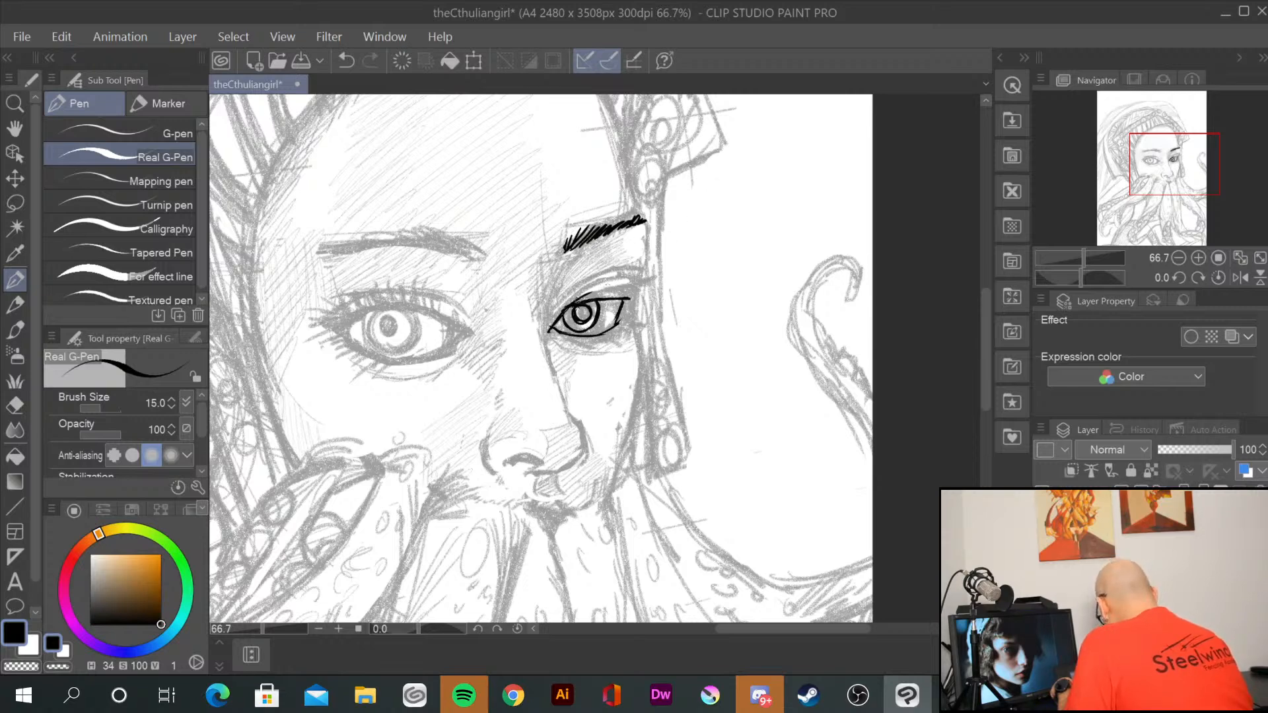
Step: Add upper and lower lashes and the lid crease to that eye, and ink the brow-bone contour down from the eyebrow
drag(605, 296, 637, 288)
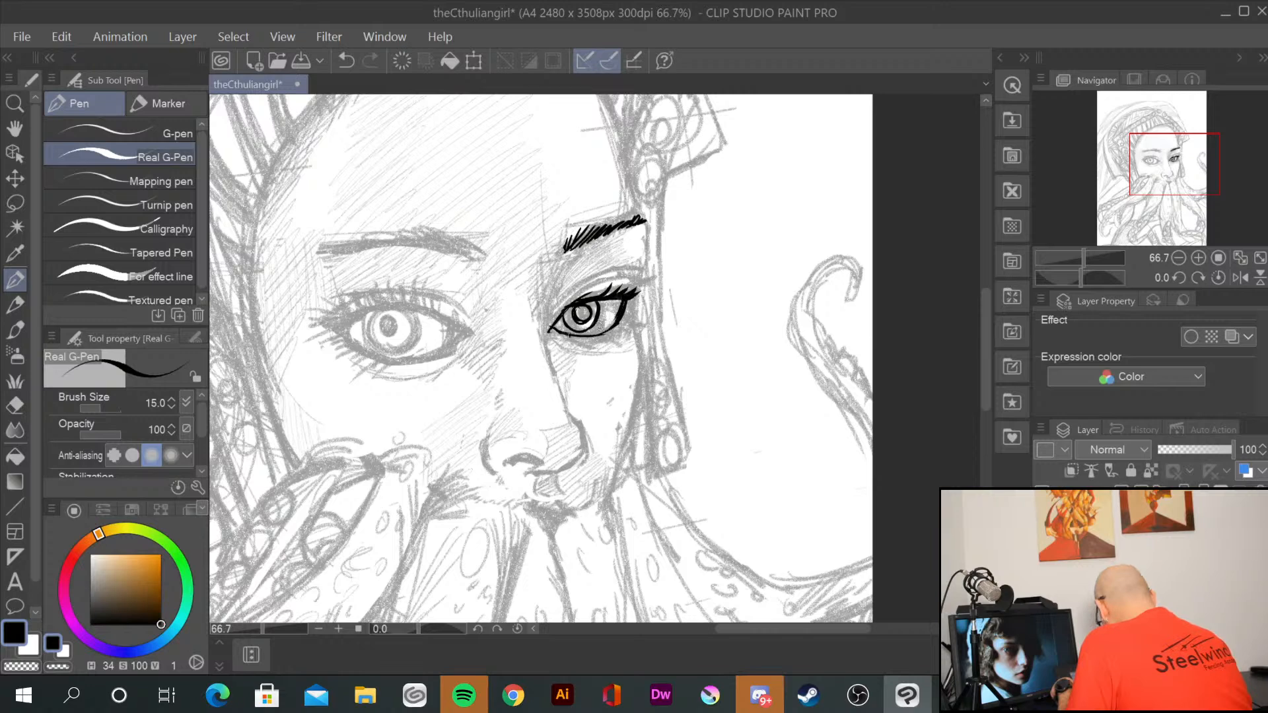
drag(566, 334, 597, 338)
mouse_move(617, 328)
mouse_down()
mouse_move(629, 332)
mouse_move(572, 340)
mouse_move(605, 271)
mouse_move(641, 276)
mouse_up()
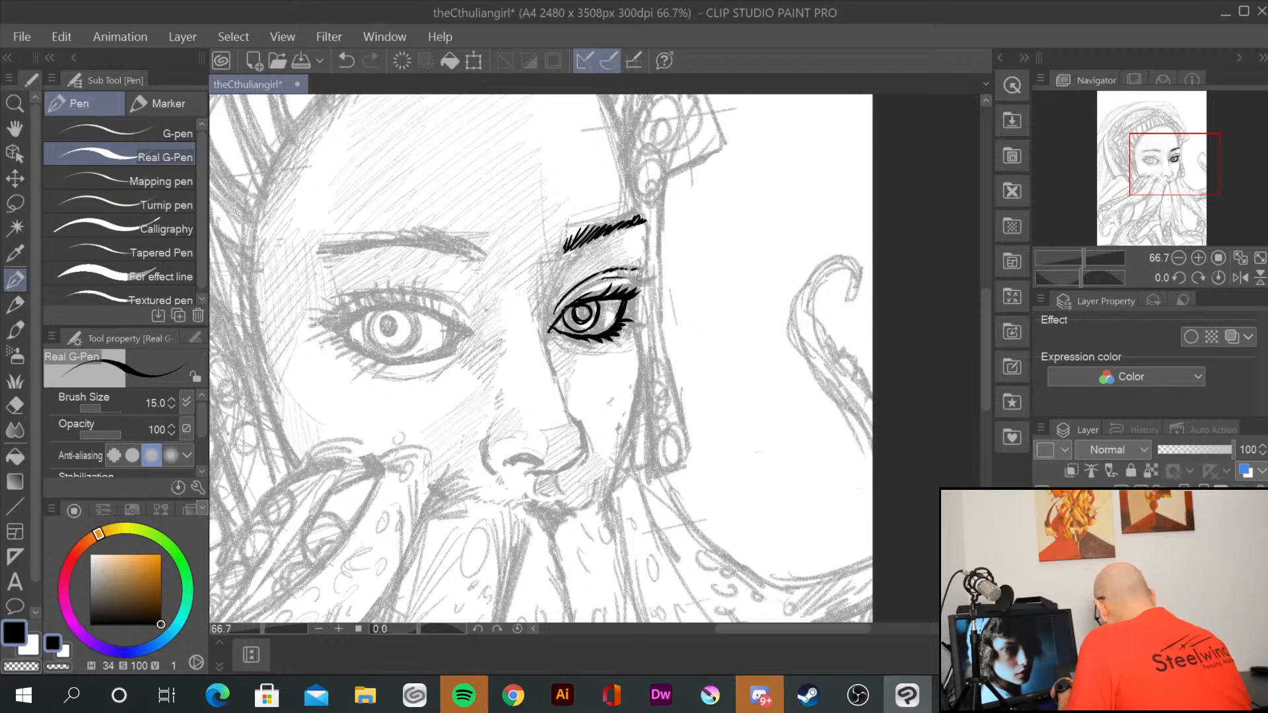
mouse_move(644, 222)
mouse_down()
mouse_move(650, 264)
mouse_move(630, 292)
mouse_up()
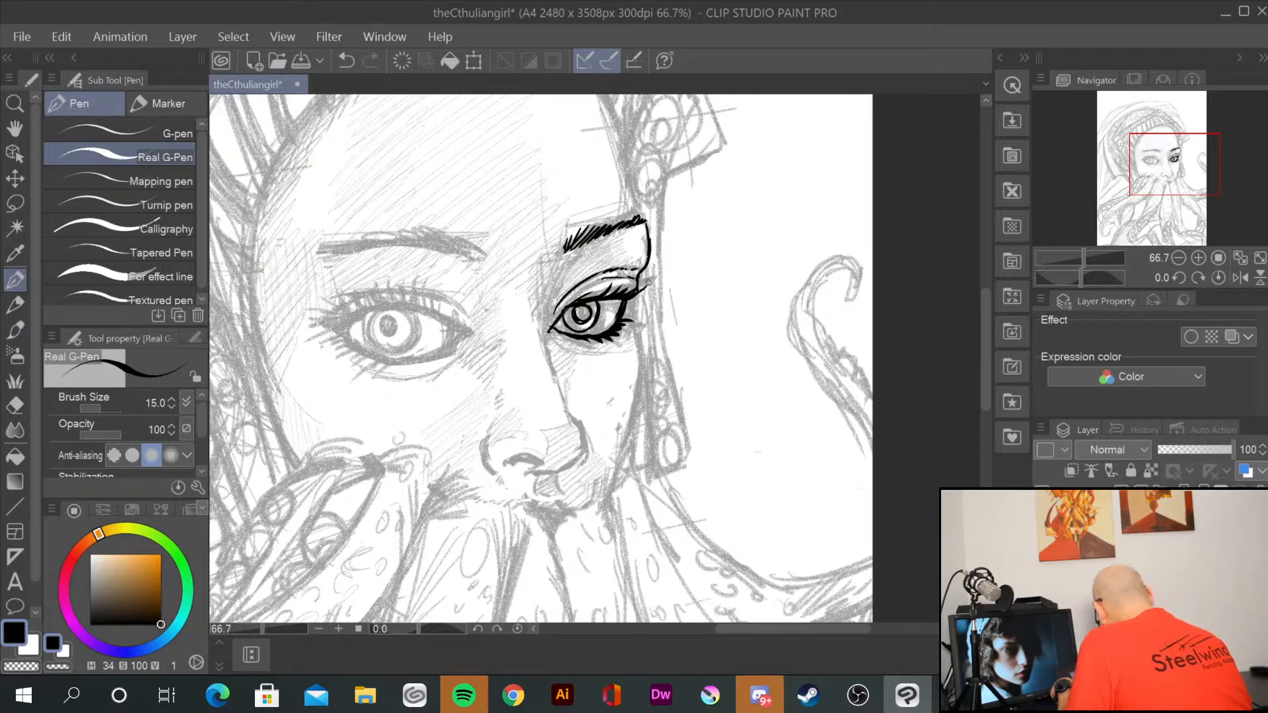
mouse_move(635, 298)
mouse_down()
mouse_move(644, 376)
mouse_move(610, 498)
mouse_up()
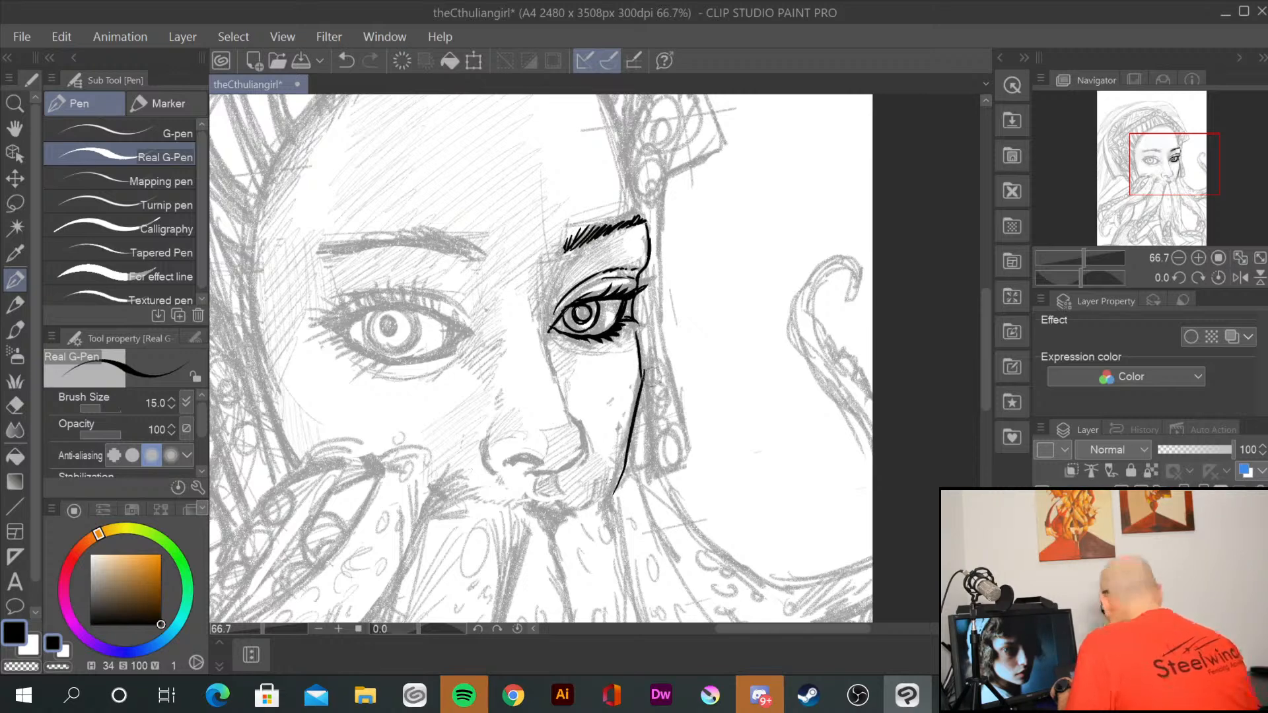
key(ctrl+z)
key(ctrl+z)
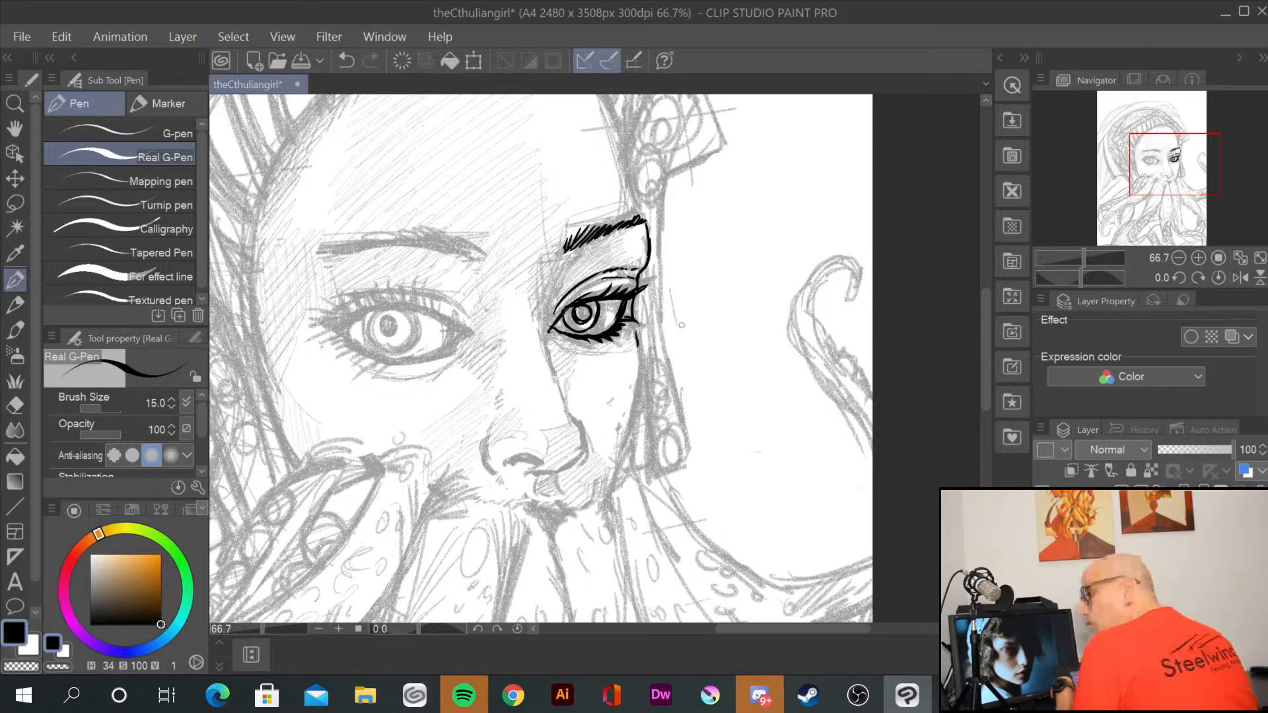
Step: Ink the far cheek contour and the nose's bridge line, tip, nostril and near wing
key(ctrl+plus)
key(ctrl+plus)
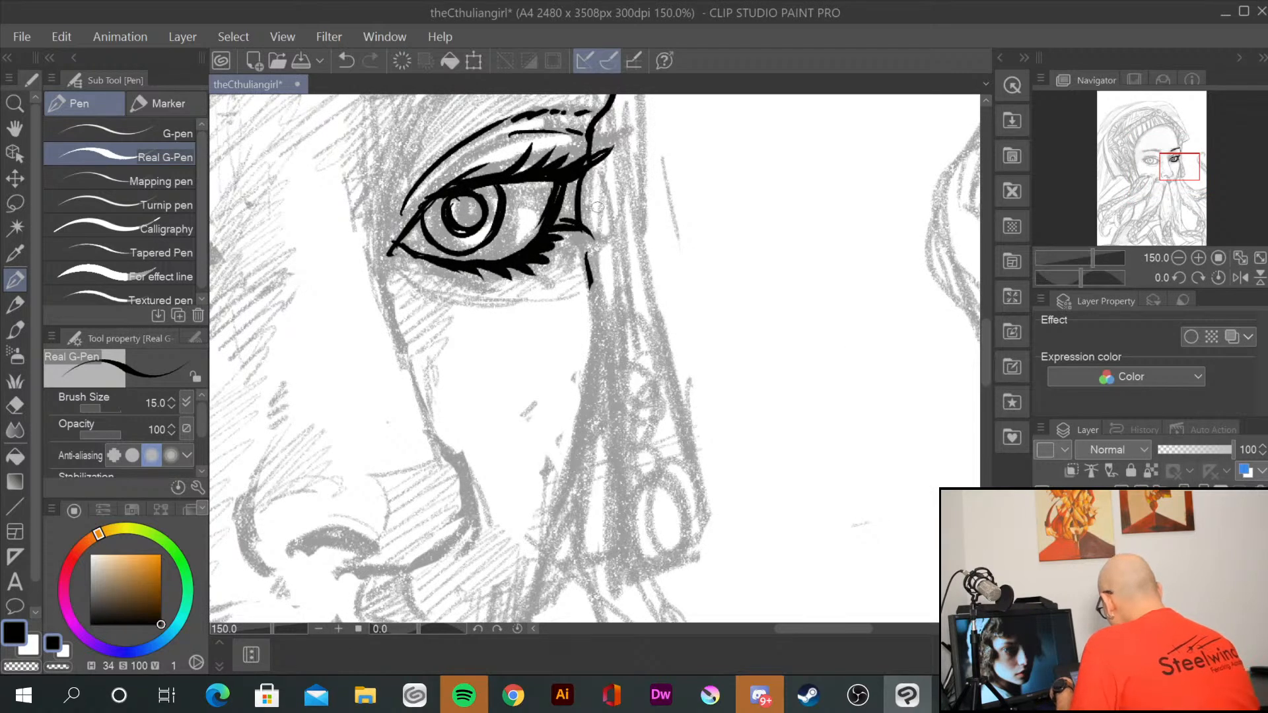
drag(583, 220, 534, 599)
mouse_move(385, 173)
mouse_down()
mouse_move(398, 356)
mouse_move(474, 509)
mouse_move(418, 562)
mouse_move(405, 593)
mouse_up()
mouse_move(300, 543)
mouse_down()
mouse_move(375, 542)
mouse_move(362, 535)
mouse_up()
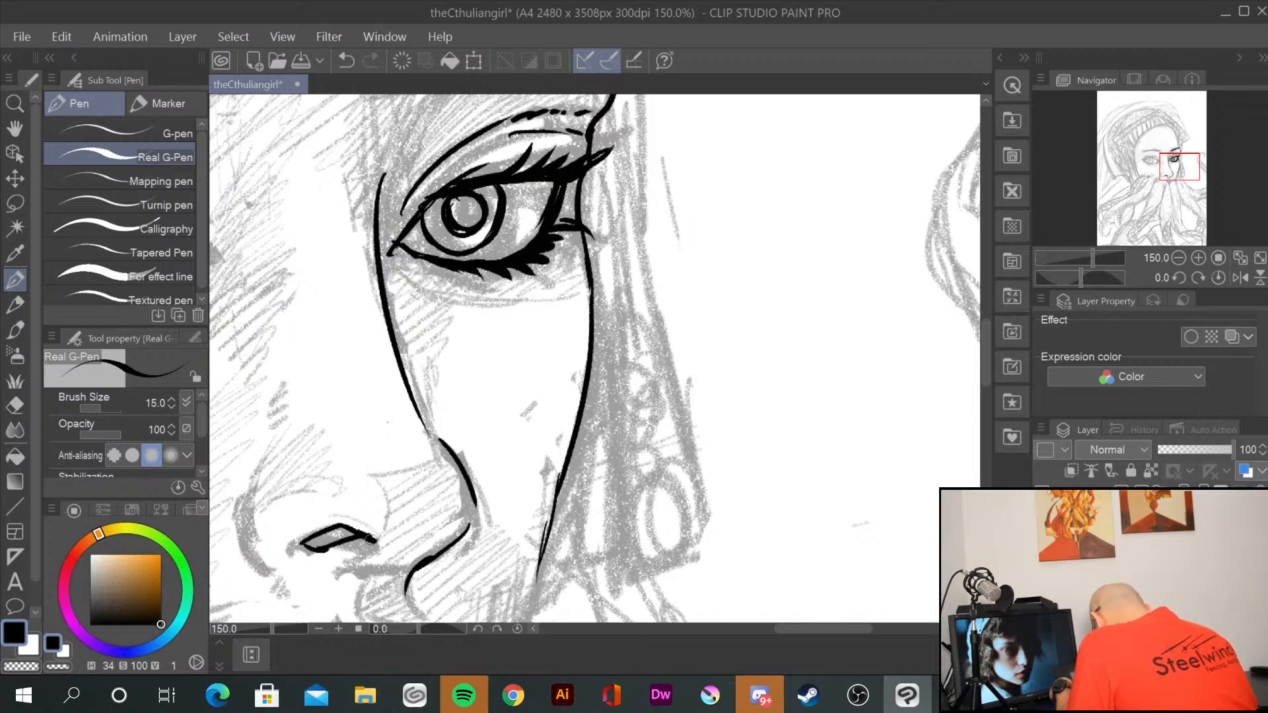
mouse_move(251, 490)
mouse_down()
mouse_move(239, 528)
mouse_move(274, 565)
mouse_up()
mouse_move(473, 496)
mouse_down()
mouse_move(474, 531)
mouse_move(453, 560)
mouse_up()
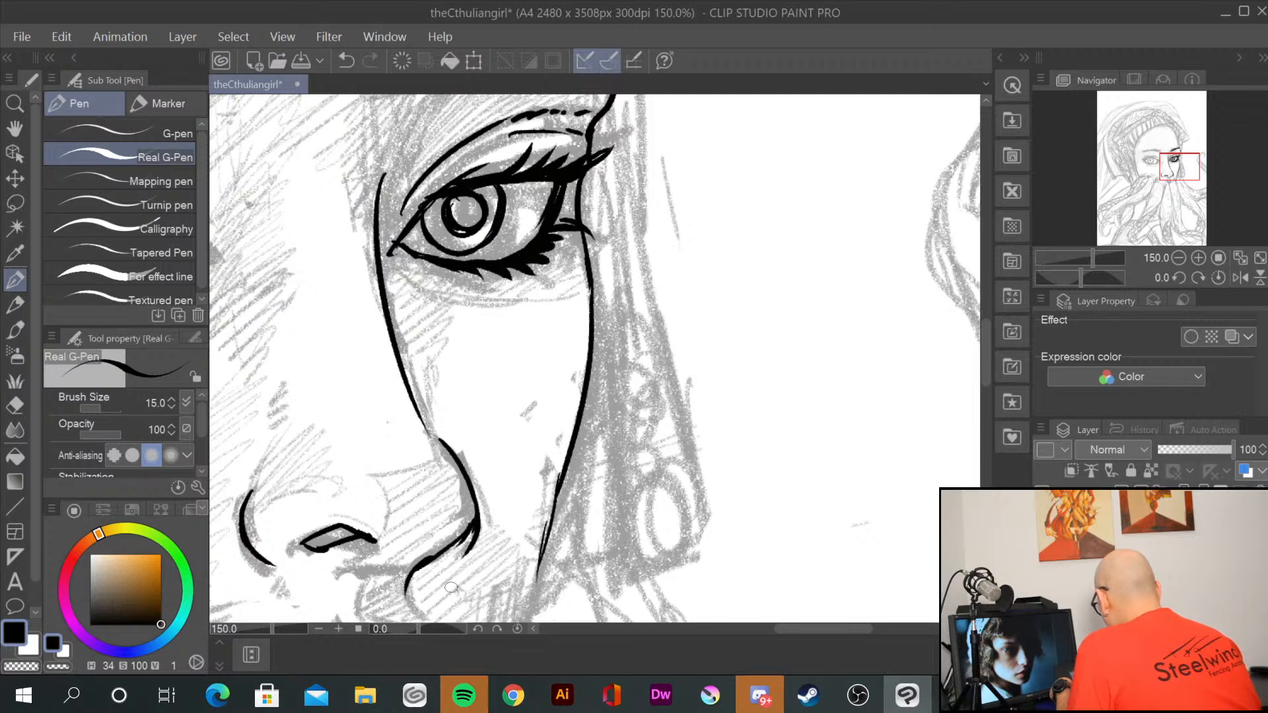
Step: Stipple fading dots above the nose bridge line and below the eye's inner corner, and reinforce that corner
drag(388, 164, 395, 128)
drag(391, 262, 394, 273)
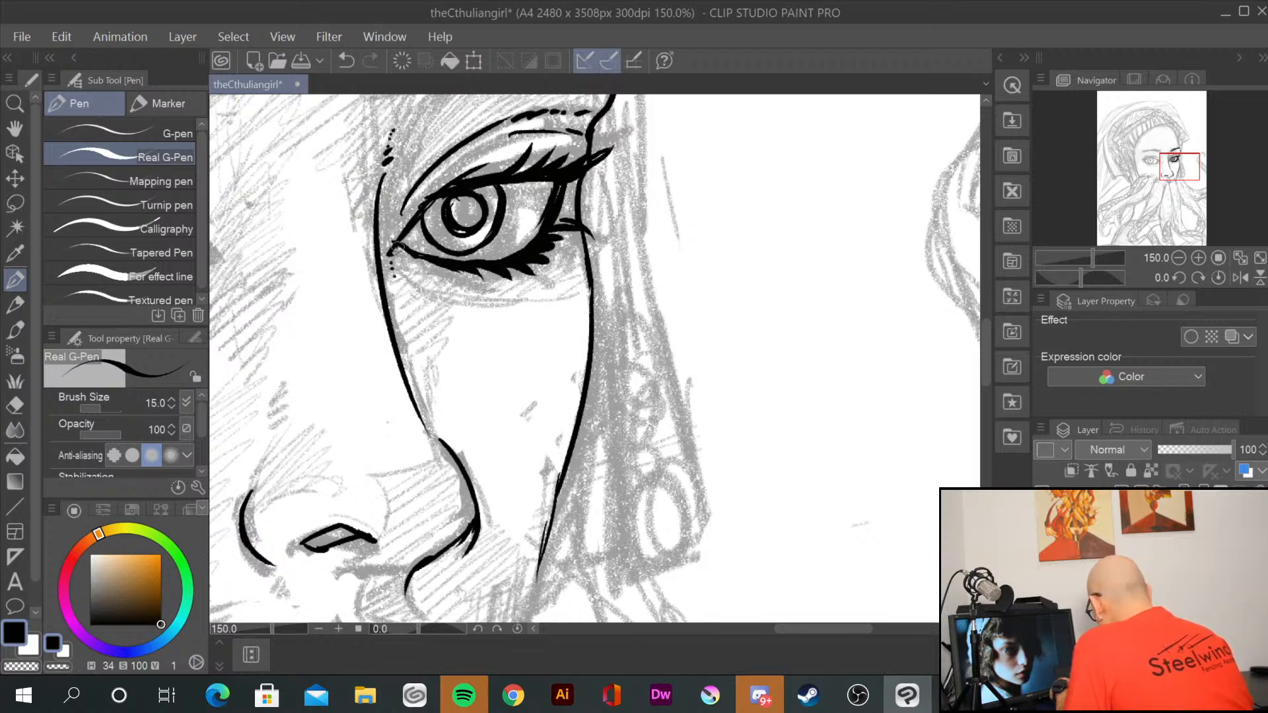
mouse_move(397, 247)
mouse_down()
mouse_move(448, 280)
mouse_move(416, 268)
mouse_up()
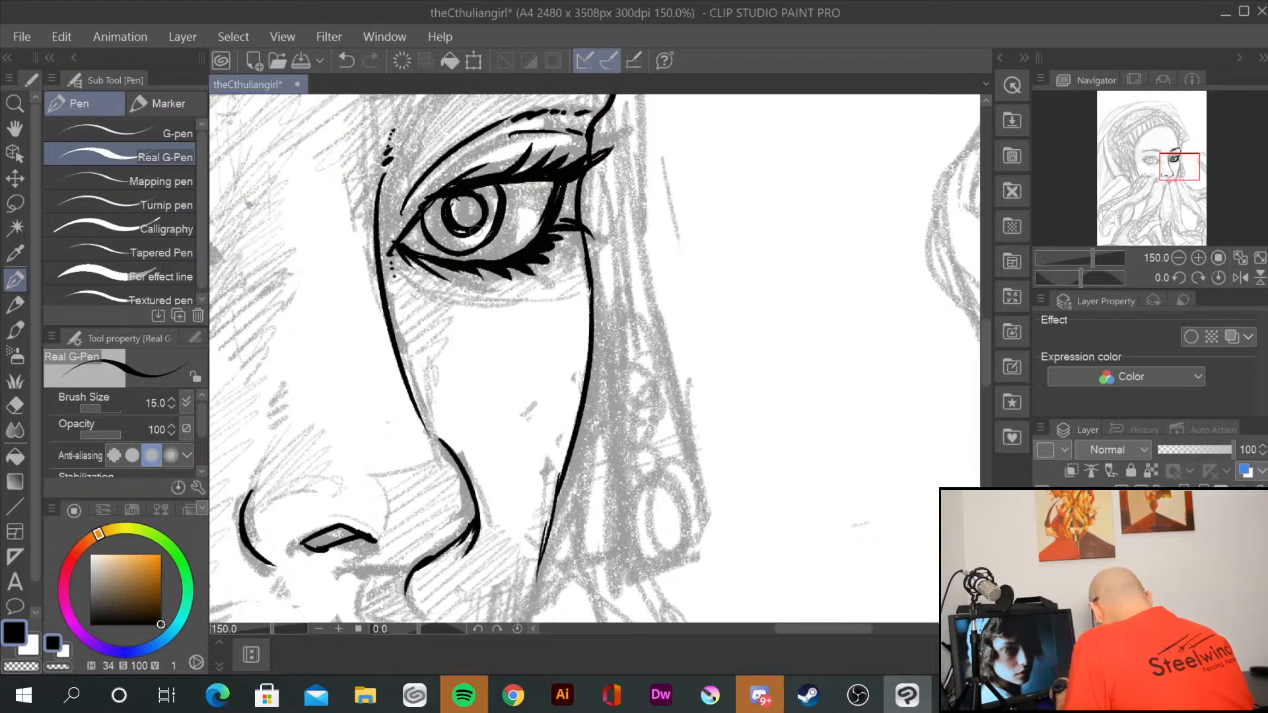
Step: Erase the lower contour of the nose tip, redraw it as a smoother curve, and ink the small lip shape beneath it
drag(571, 306, 732, 471)
drag(704, 548, 765, 79)
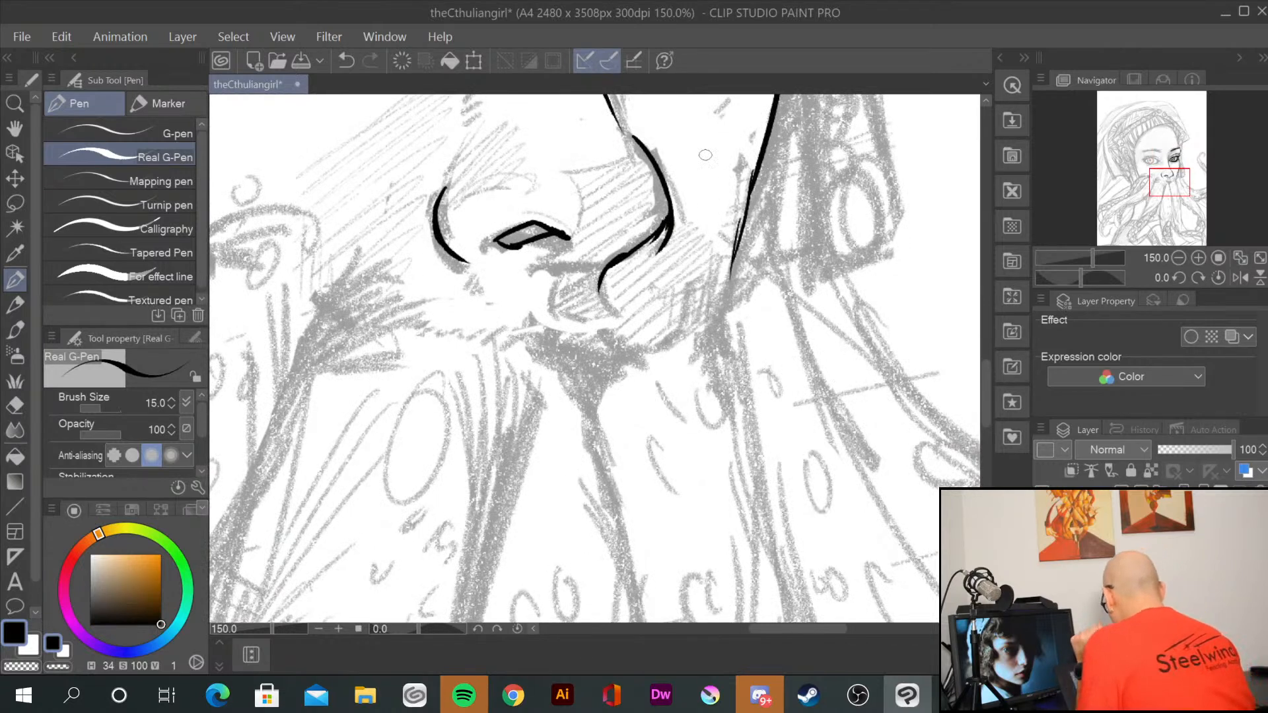
mouse_move(662, 229)
mouse_down()
mouse_move(649, 241)
mouse_move(661, 248)
mouse_up()
drag(670, 193, 601, 274)
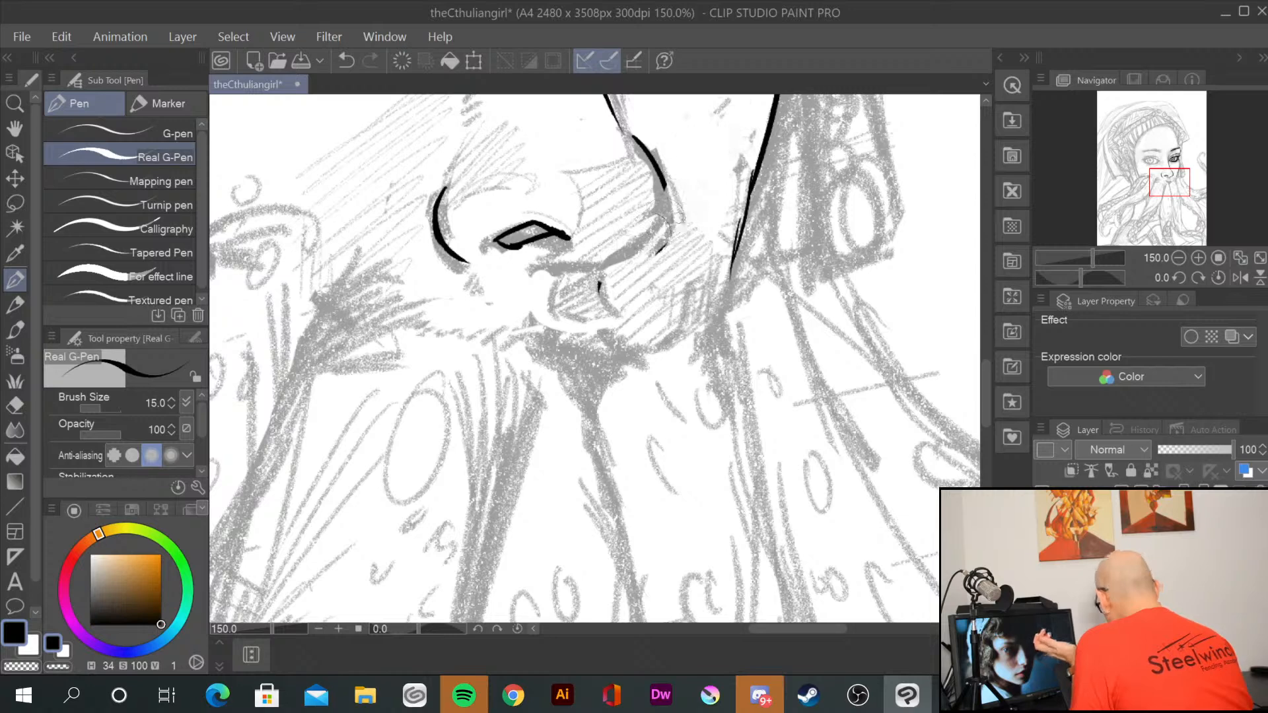
drag(662, 180, 645, 247)
mouse_move(669, 204)
mouse_down()
mouse_move(600, 268)
mouse_move(608, 255)
mouse_move(559, 269)
mouse_move(603, 272)
mouse_move(605, 317)
mouse_up()
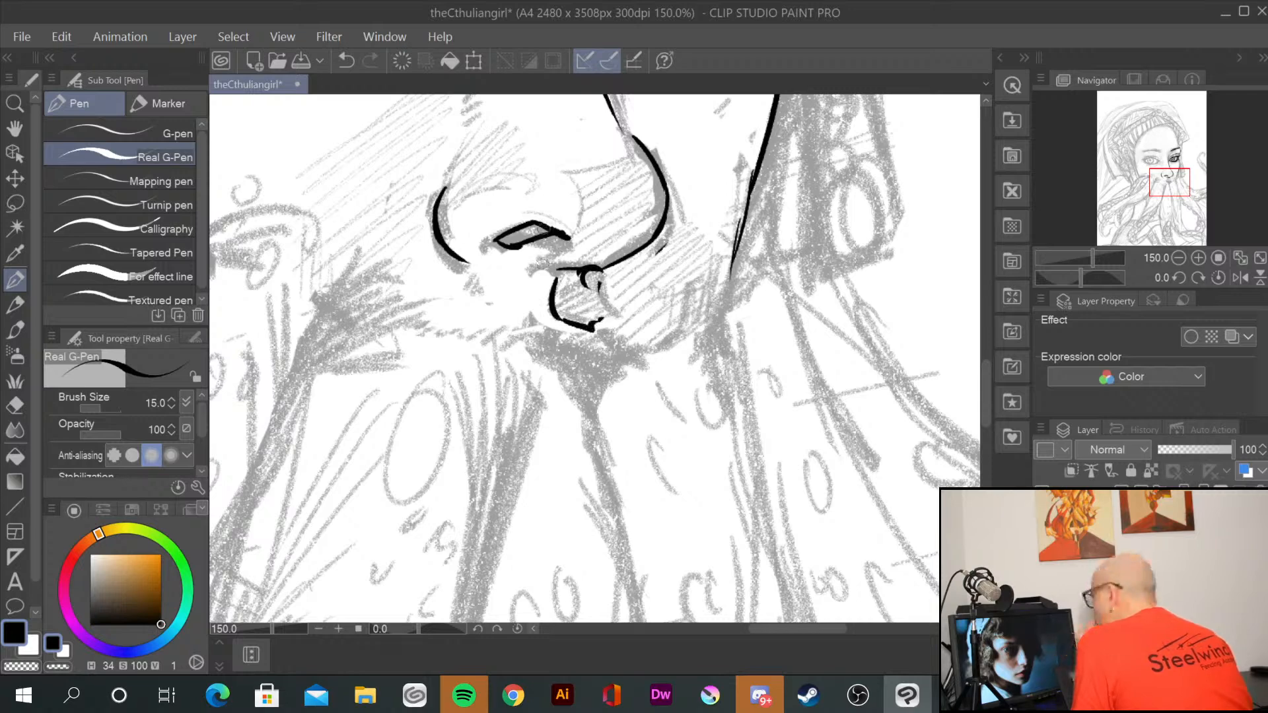
Step: Stipple fading dots at the end of the line under the nose and above the near nose wing
mouse_move(547, 264)
mouse_down()
mouse_move(561, 263)
mouse_move(527, 269)
mouse_up()
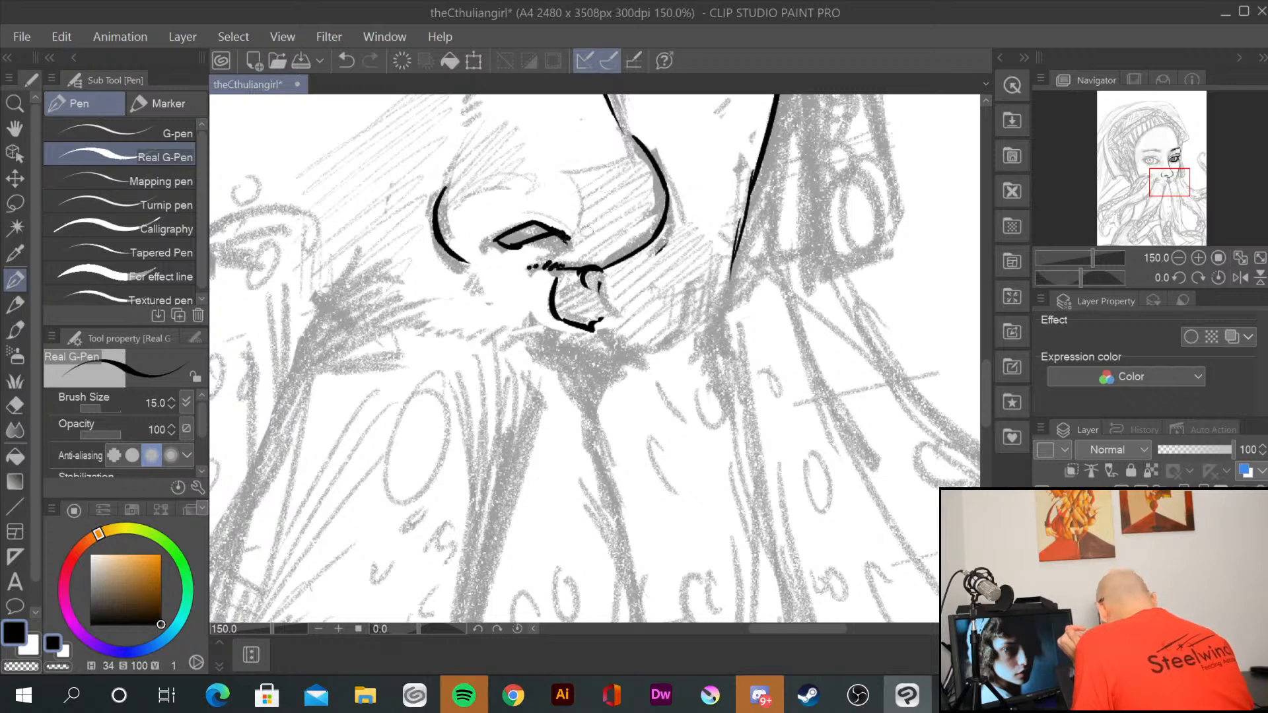
drag(452, 178, 449, 175)
click(453, 167)
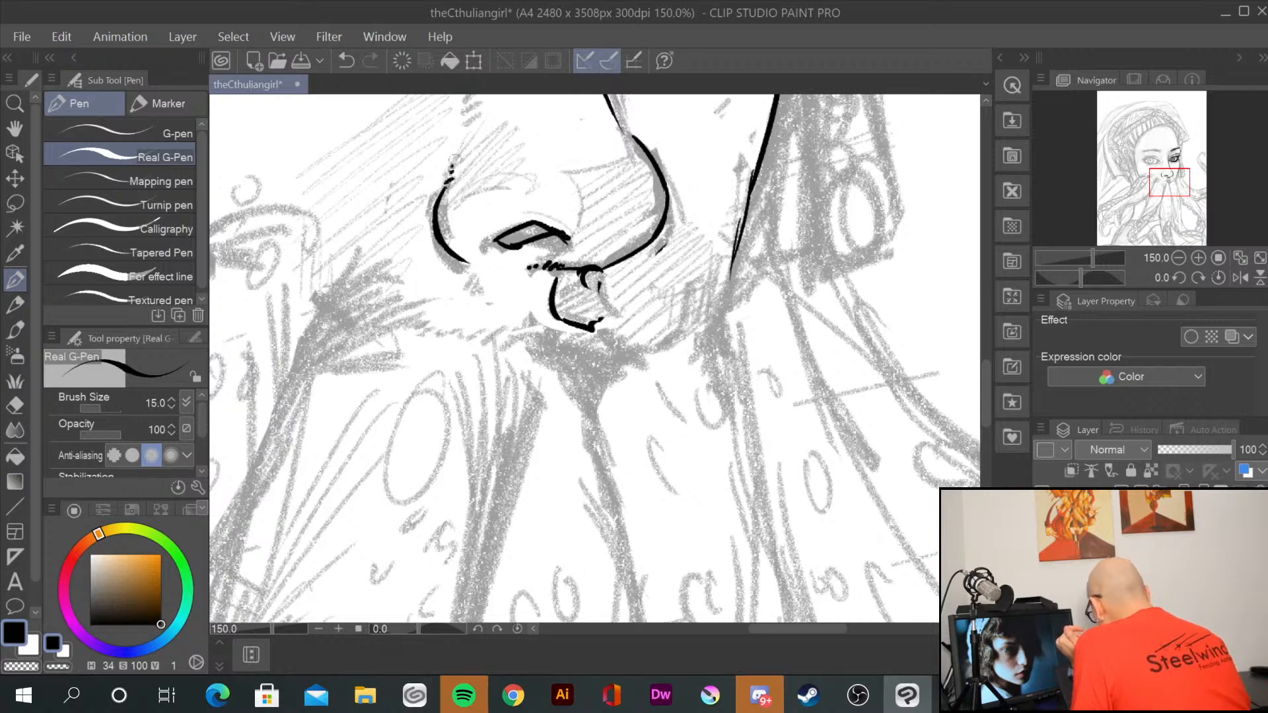
click(455, 160)
click(459, 155)
Step: Ink the lid outlines, tear duct, iris and pupil ring of the larger near eye
mouse_move(621, 277)
mouse_down()
mouse_move(650, 162)
mouse_move(771, 409)
mouse_up()
drag(817, 315, 872, 563)
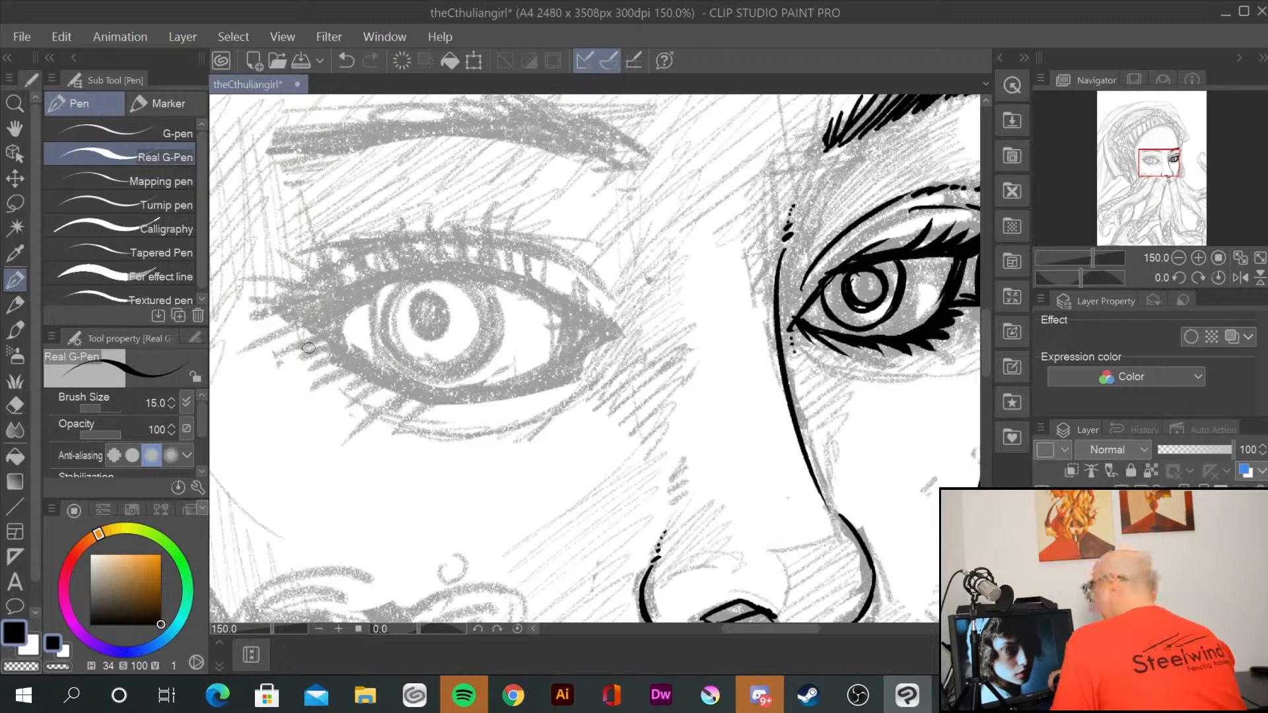
mouse_move(333, 309)
mouse_down()
mouse_move(483, 274)
mouse_move(589, 326)
mouse_move(529, 379)
mouse_move(492, 386)
mouse_up()
mouse_move(332, 310)
mouse_down()
mouse_move(321, 319)
mouse_move(396, 369)
mouse_move(510, 381)
mouse_up()
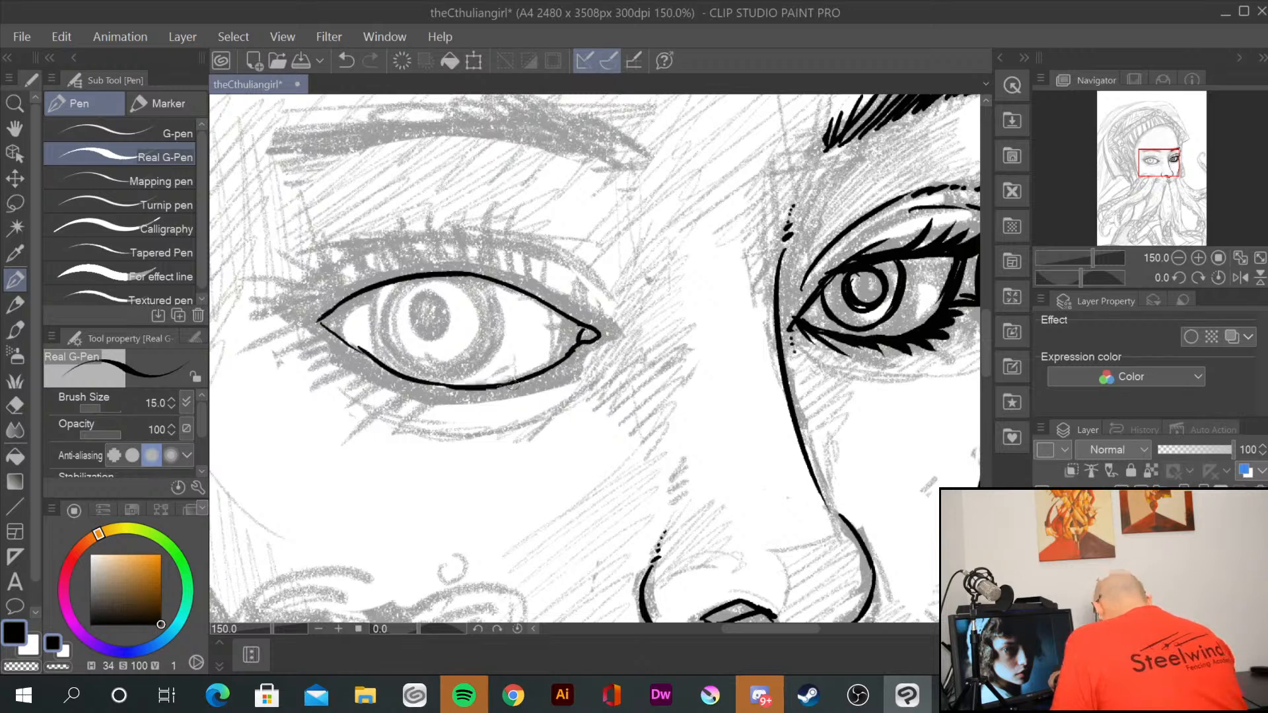
mouse_move(395, 285)
mouse_down()
mouse_move(380, 350)
mouse_move(414, 380)
mouse_up()
mouse_move(487, 278)
mouse_down()
mouse_move(494, 337)
mouse_move(466, 370)
mouse_move(424, 376)
mouse_move(472, 373)
mouse_up()
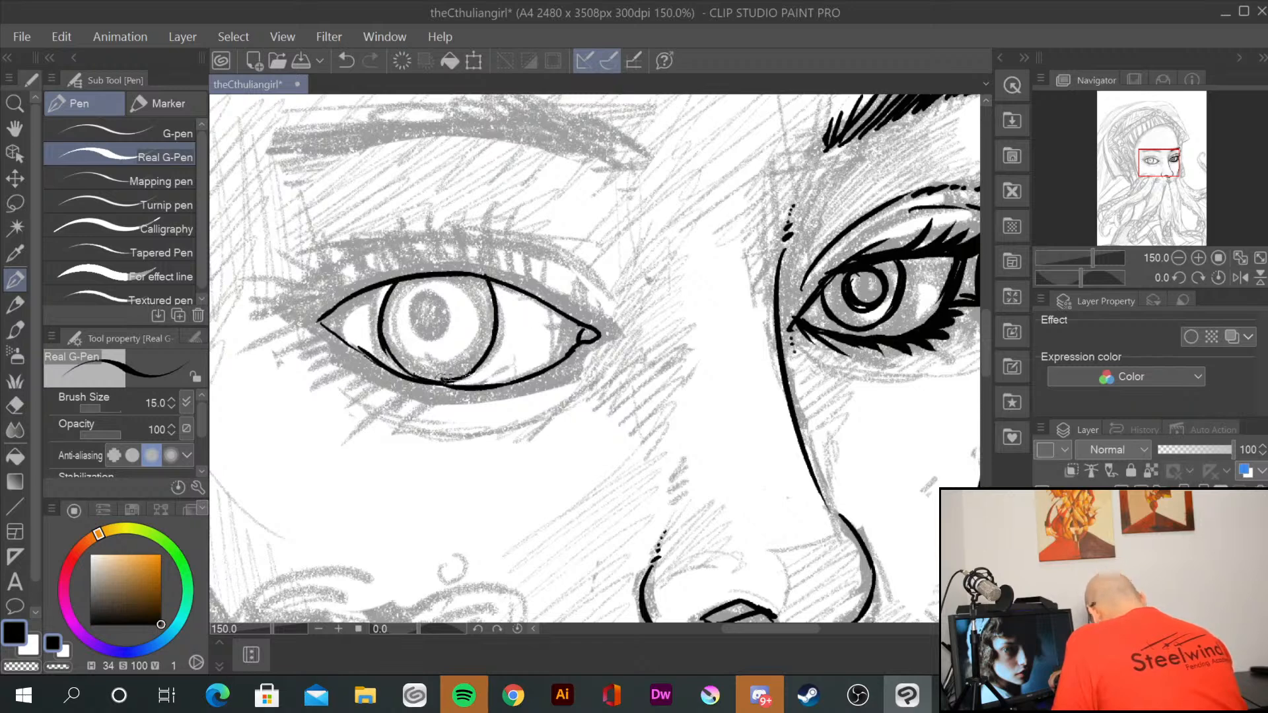
mouse_move(472, 263)
mouse_down()
mouse_move(479, 273)
mouse_move(411, 325)
mouse_move(452, 310)
mouse_move(431, 295)
mouse_up()
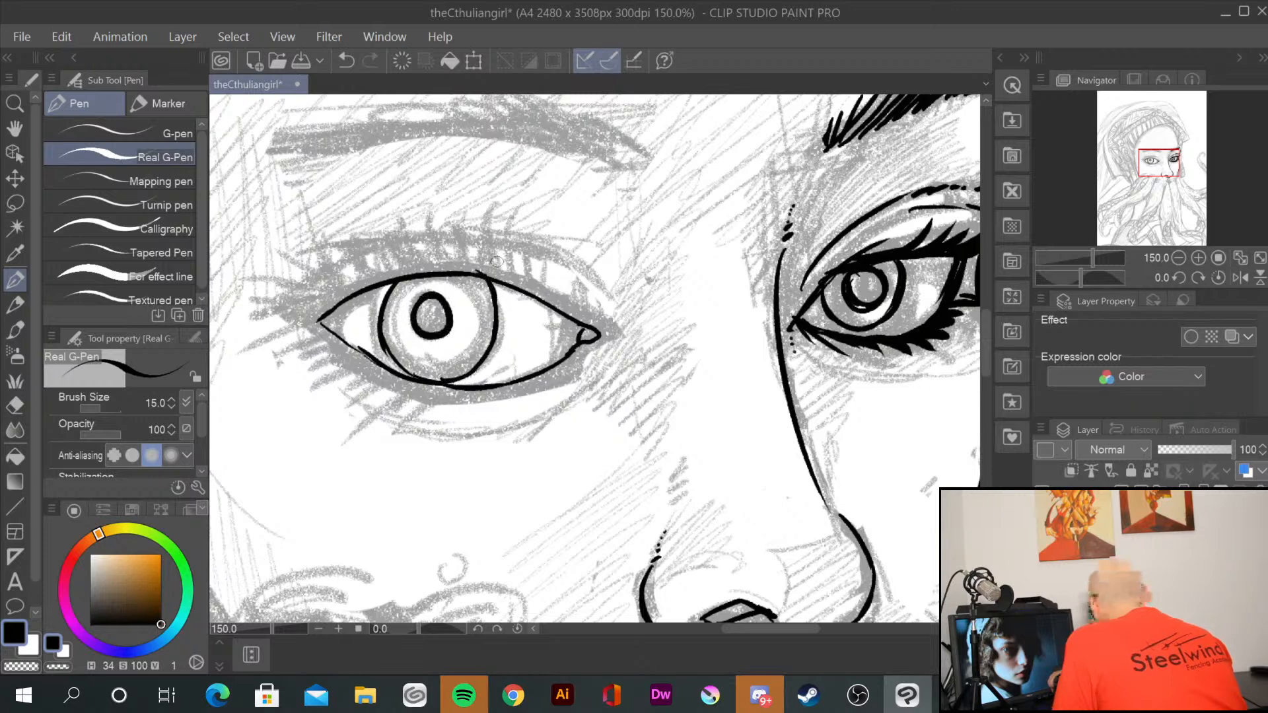
Step: Ink dense, tapered upper lashes along the lid above the near eye's iris
mouse_move(534, 289)
mouse_down()
mouse_move(496, 201)
mouse_move(527, 271)
mouse_move(494, 215)
mouse_move(496, 241)
mouse_move(466, 211)
mouse_up()
drag(462, 269, 431, 218)
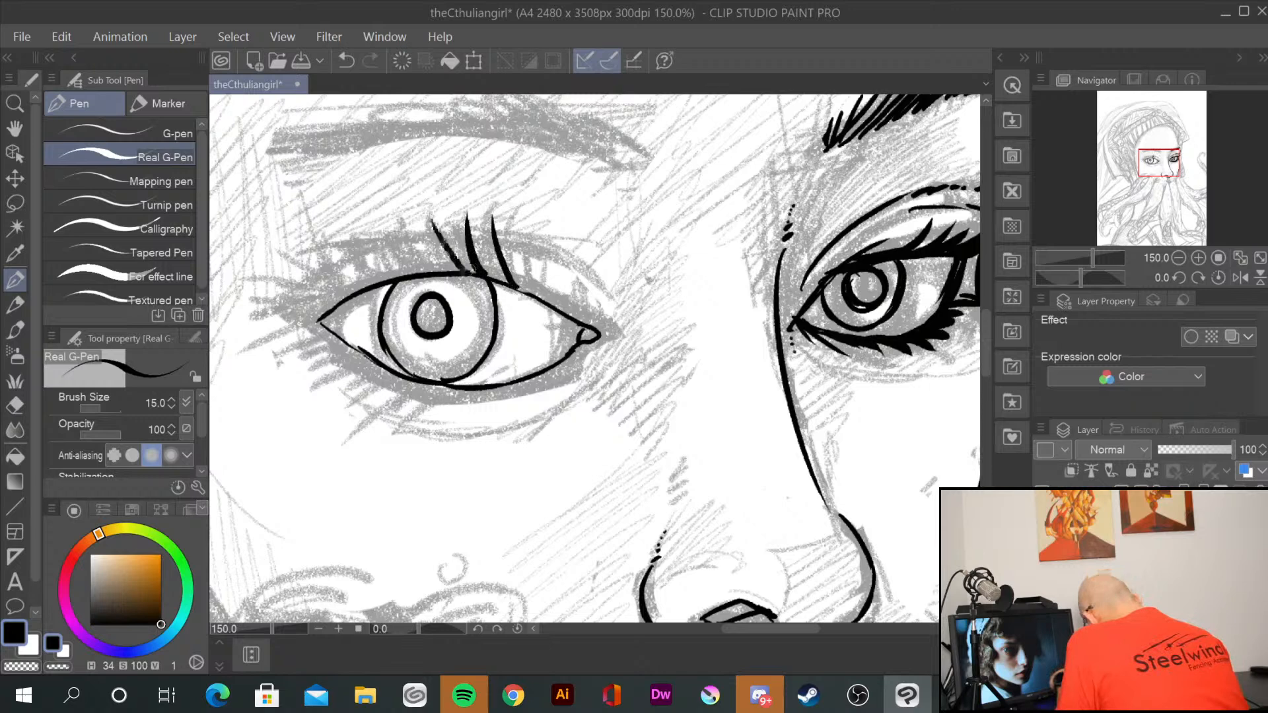
mouse_move(444, 271)
mouse_down()
mouse_move(410, 212)
mouse_move(382, 239)
mouse_move(418, 251)
mouse_up()
mouse_move(461, 271)
mouse_down()
mouse_move(434, 235)
mouse_move(449, 249)
mouse_move(455, 214)
mouse_up()
drag(500, 280, 480, 239)
mouse_move(502, 273)
mouse_down()
mouse_move(488, 247)
mouse_move(502, 242)
mouse_up()
mouse_move(536, 290)
mouse_down()
mouse_move(513, 238)
mouse_move(523, 232)
mouse_up()
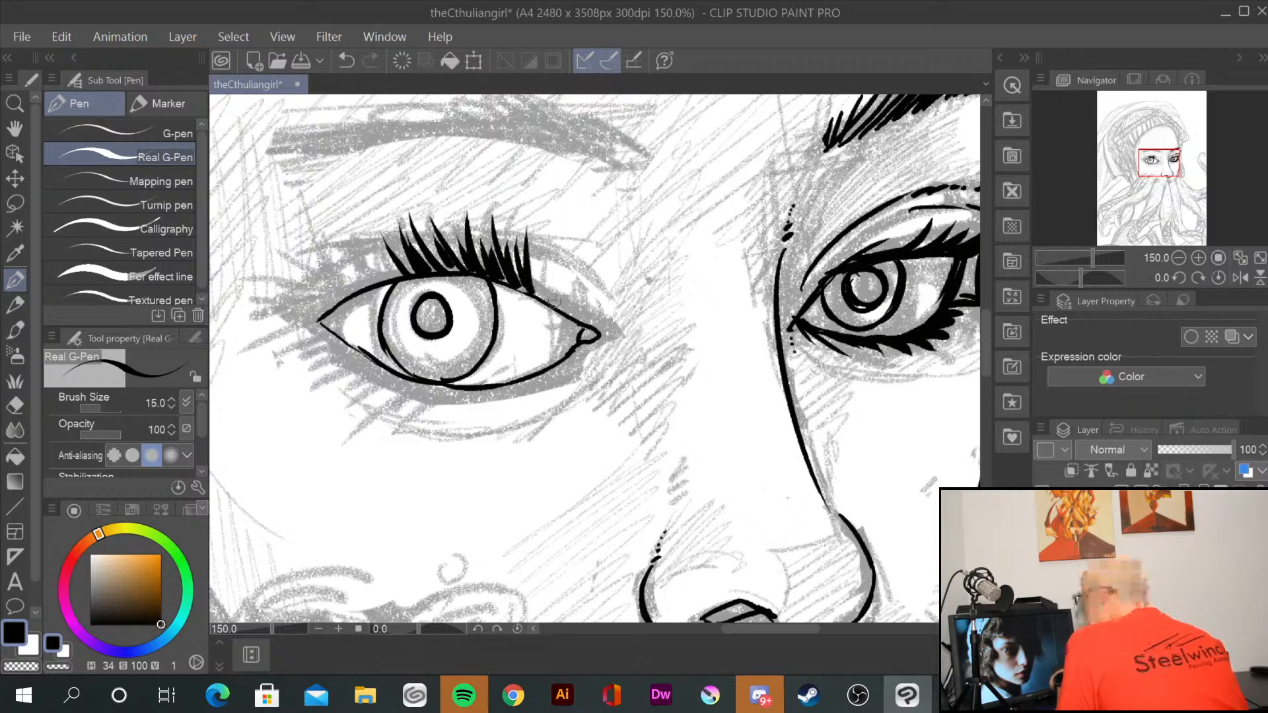
Step: Continue the near eye's lashes around the outer corner and along the outer half of the lower lid
mouse_move(408, 281)
mouse_down()
mouse_move(367, 223)
mouse_move(346, 253)
mouse_up()
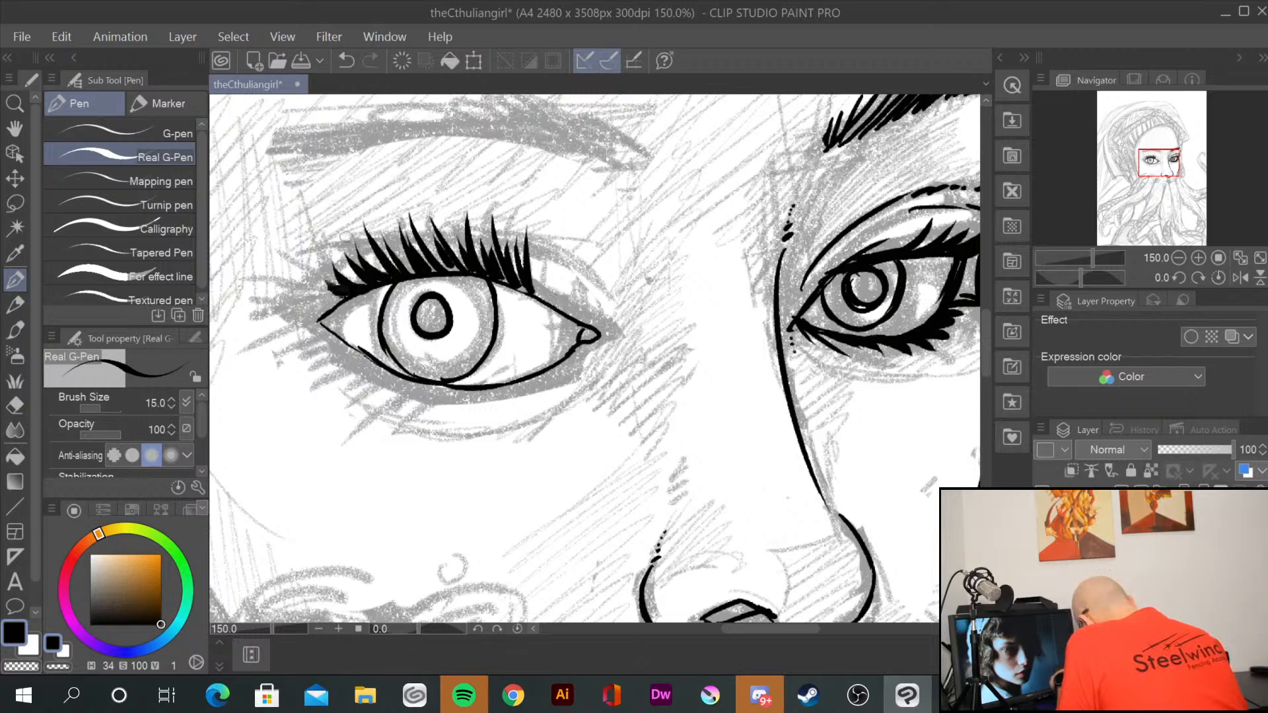
drag(348, 281, 322, 295)
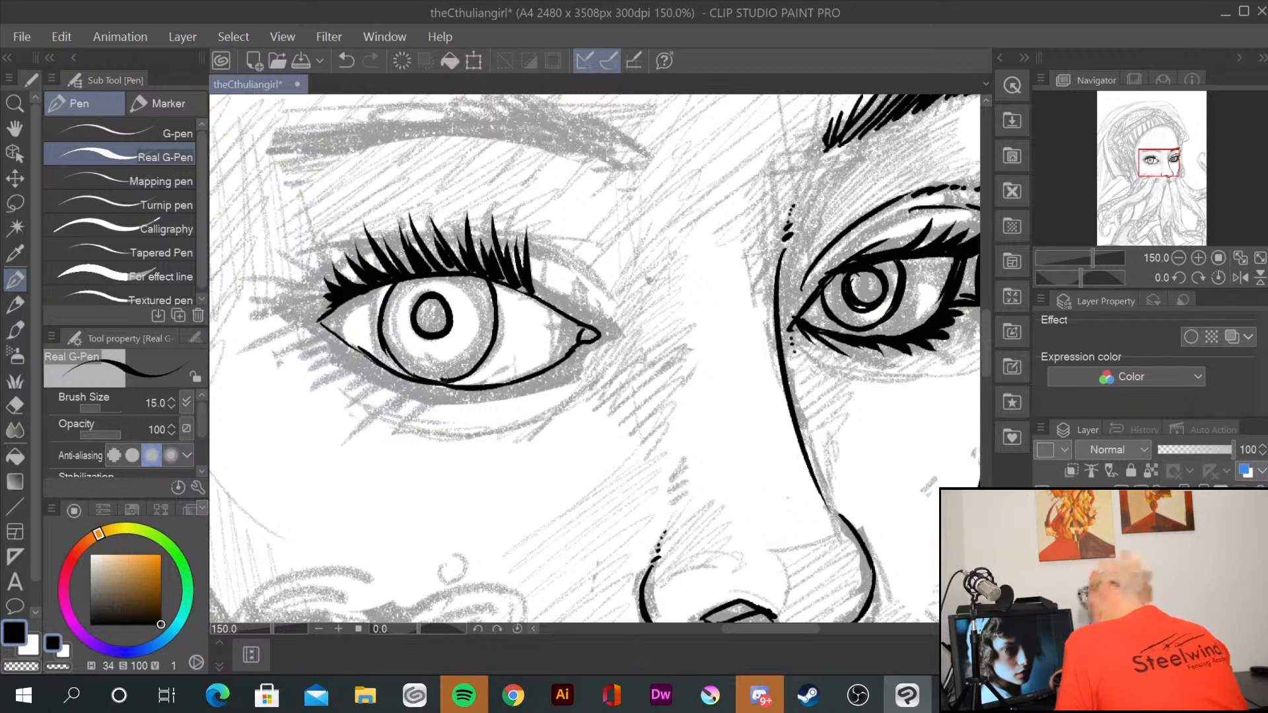
mouse_move(439, 399)
mouse_down()
mouse_move(490, 385)
mouse_move(422, 415)
mouse_move(338, 381)
mouse_move(315, 323)
mouse_move(305, 339)
mouse_up()
drag(338, 291, 305, 308)
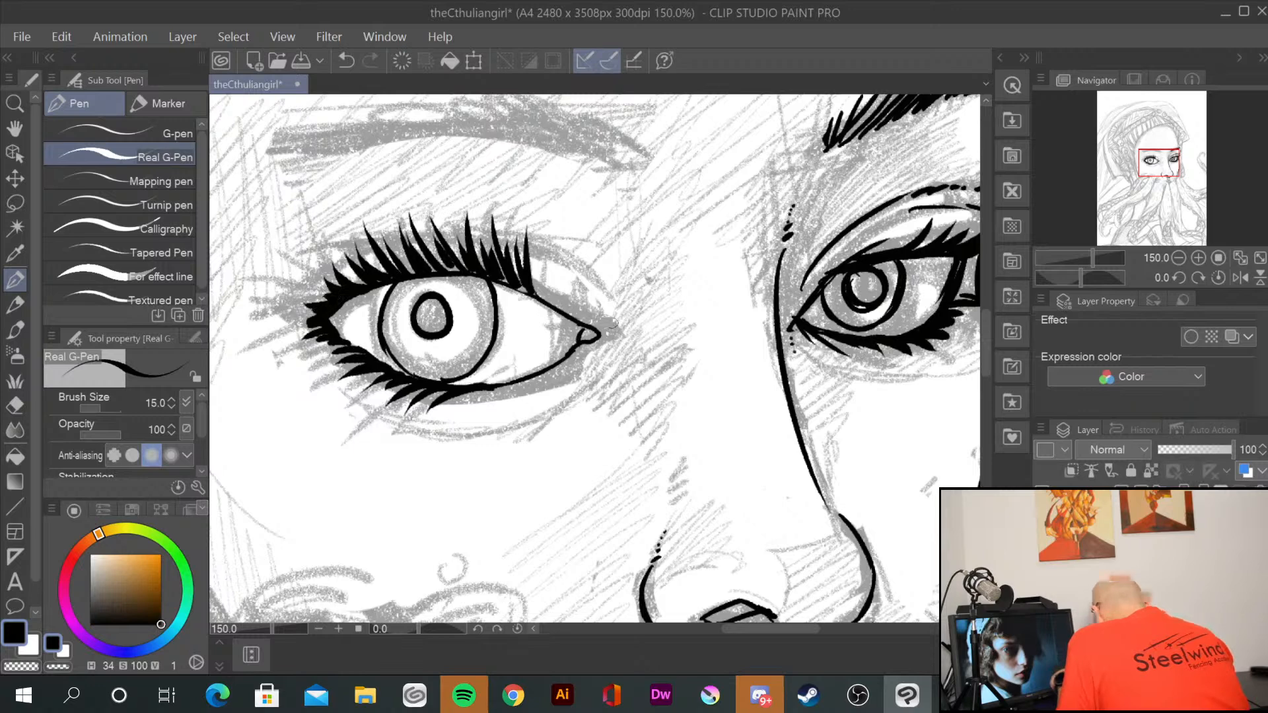
Step: Ink the creases below and above the near eye, fading their ends into small dots
drag(430, 434, 567, 399)
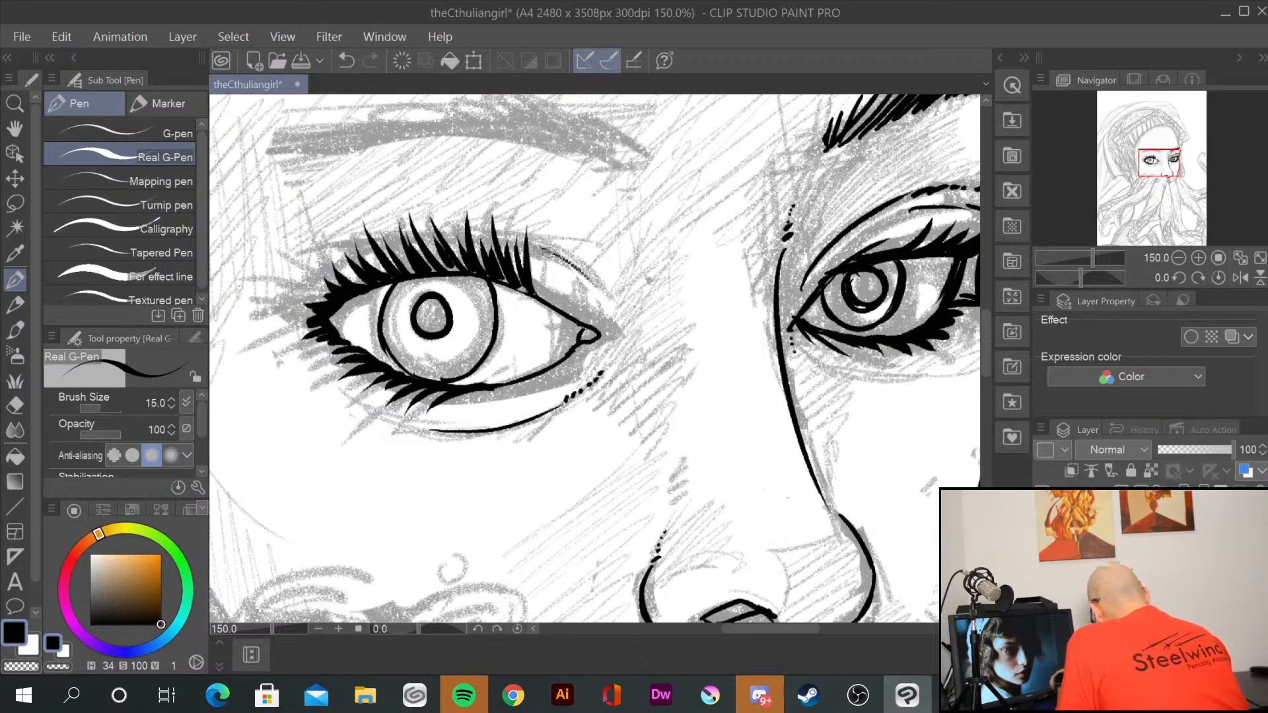
drag(546, 252, 600, 289)
click(608, 295)
click(612, 298)
click(615, 301)
click(620, 305)
mouse_move(302, 287)
mouse_down()
mouse_move(329, 265)
mouse_move(288, 297)
mouse_up()
click(285, 305)
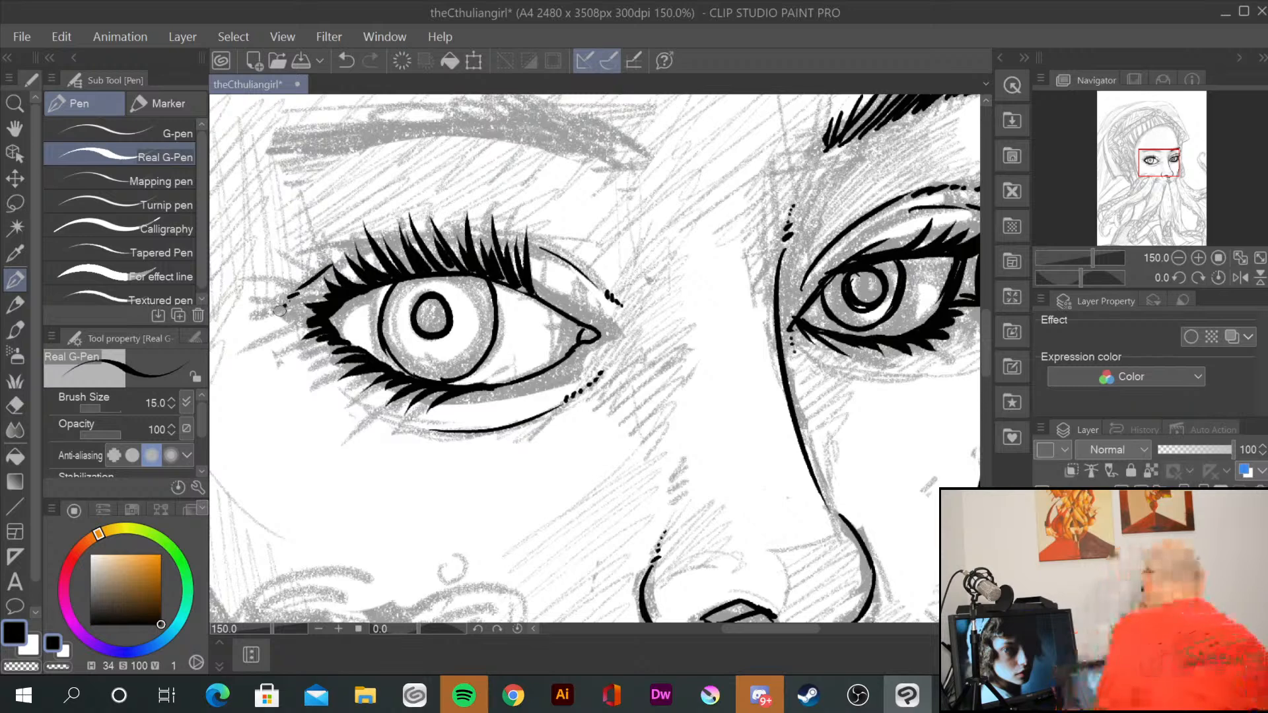
Step: Ink the near eyebrow with short slanted hair strokes from its inner end to the tapered outer tip
drag(280, 311, 349, 408)
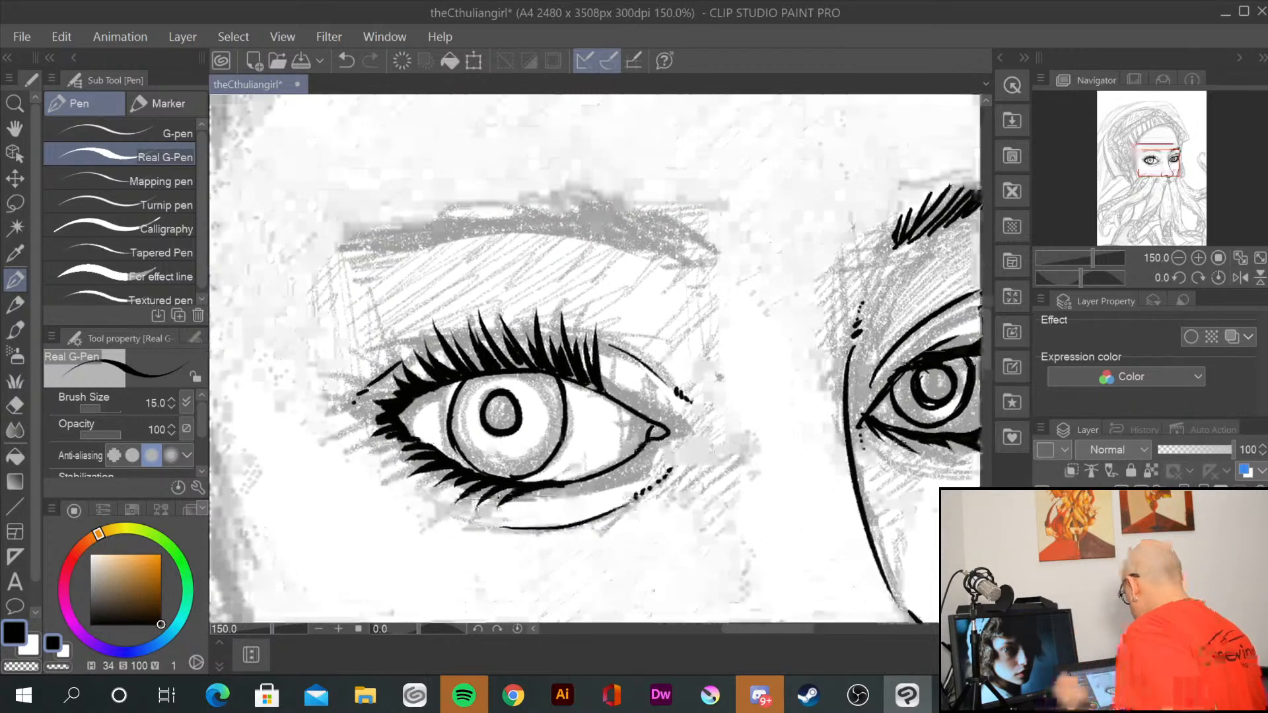
mouse_move(636, 204)
mouse_down()
mouse_move(693, 254)
mouse_move(650, 250)
mouse_up()
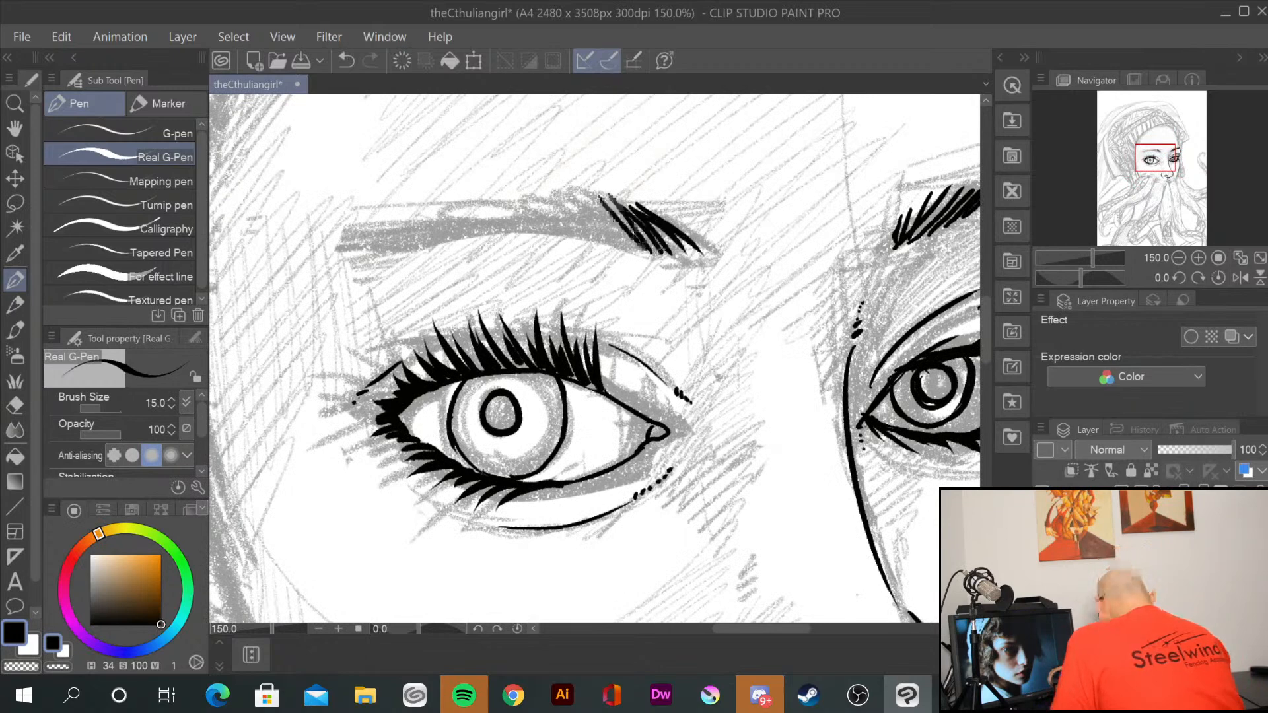
drag(591, 195, 660, 256)
drag(580, 197, 618, 245)
drag(572, 202, 601, 241)
drag(544, 198, 580, 240)
drag(530, 196, 563, 237)
drag(524, 201, 558, 238)
mouse_move(508, 205)
mouse_down()
mouse_move(542, 234)
mouse_move(527, 230)
mouse_up()
drag(492, 203, 525, 234)
mouse_move(484, 208)
mouse_down()
mouse_move(518, 234)
mouse_move(507, 234)
mouse_up()
drag(470, 209, 509, 234)
mouse_move(465, 211)
mouse_down()
mouse_move(496, 233)
mouse_move(470, 235)
mouse_up()
drag(442, 216, 459, 237)
mouse_move(419, 220)
mouse_down()
mouse_move(442, 238)
mouse_move(336, 259)
mouse_up()
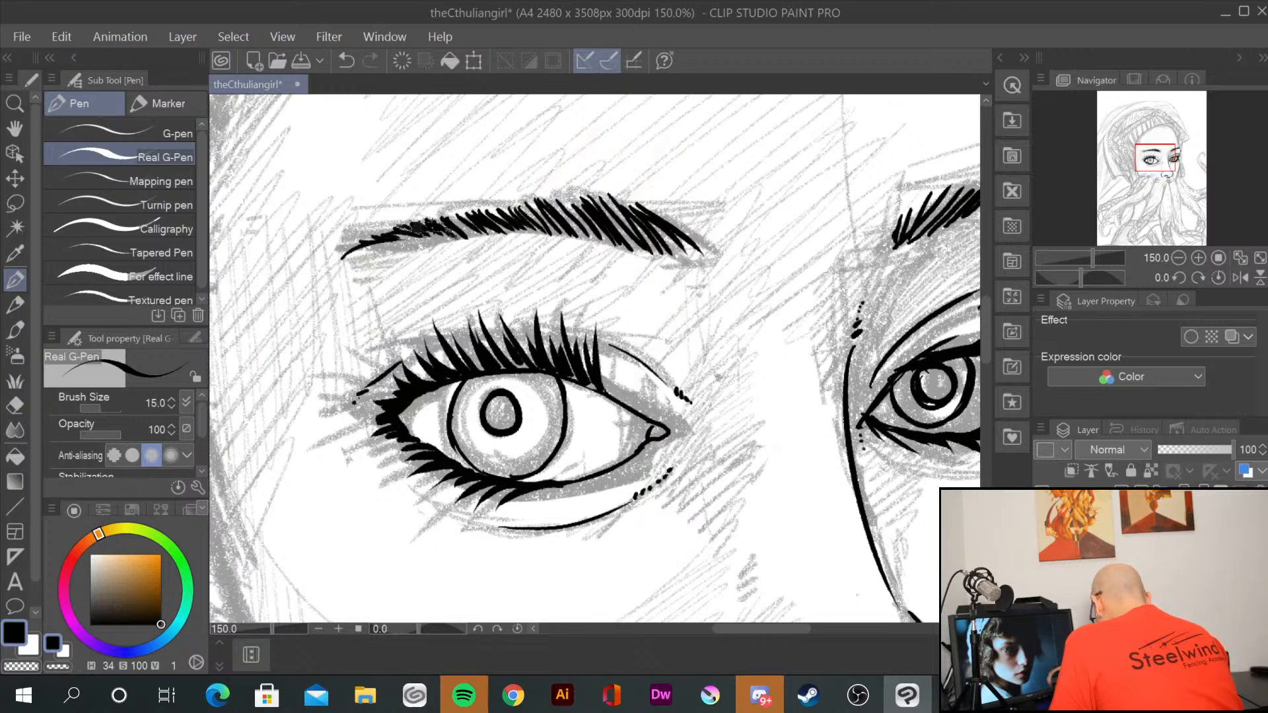
Step: Thicken the near eyebrow's outer half and add steeper hair strokes at its inner end
drag(423, 217, 444, 239)
drag(454, 215, 473, 240)
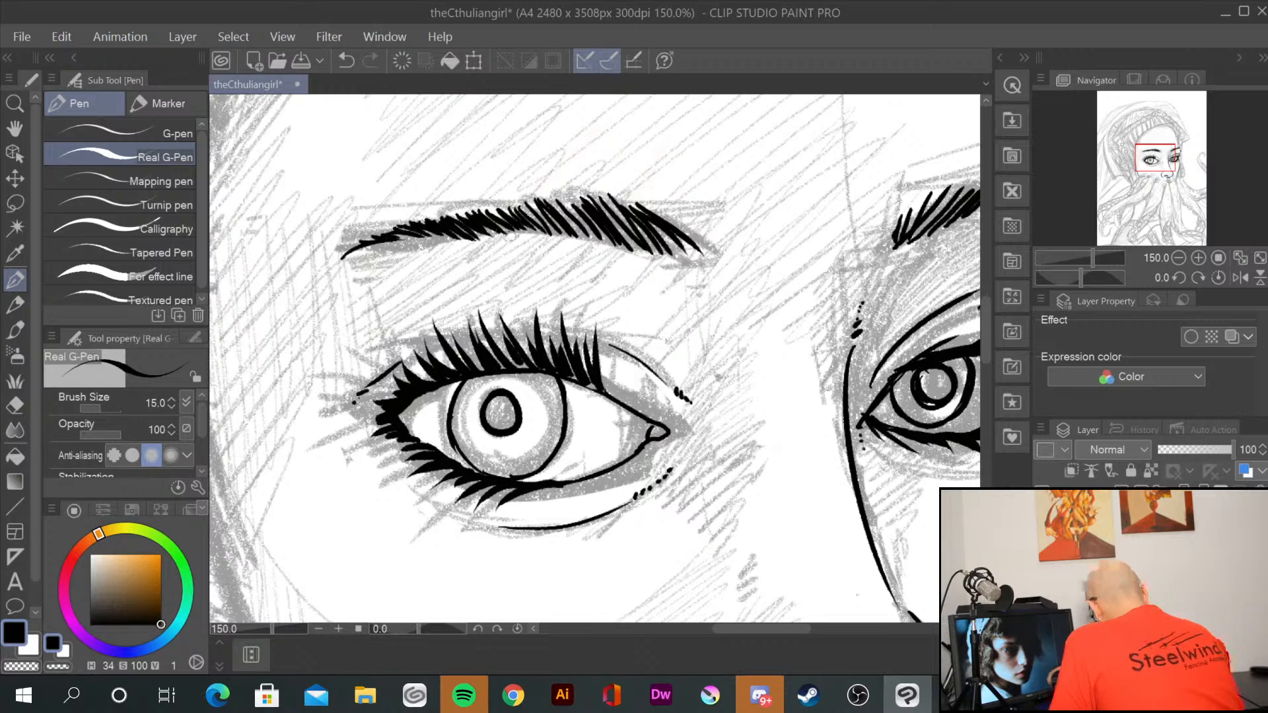
drag(671, 201, 686, 251)
drag(684, 205, 692, 253)
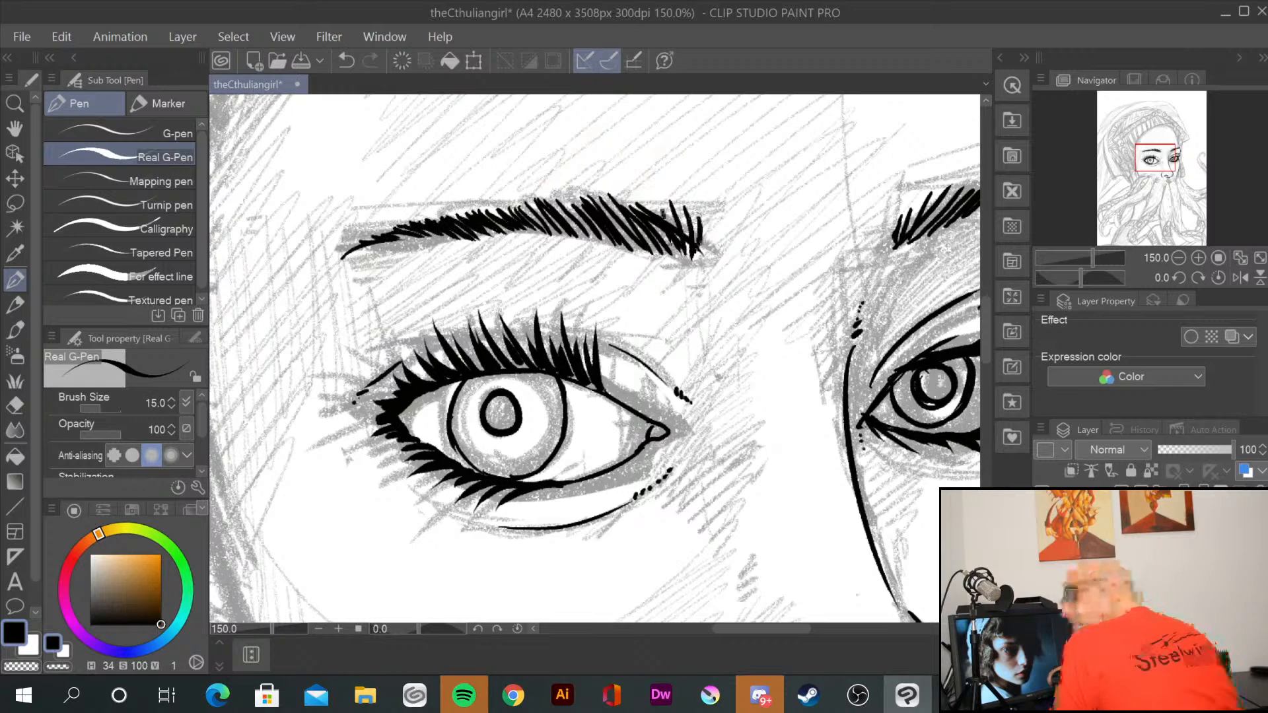
drag(693, 210, 702, 254)
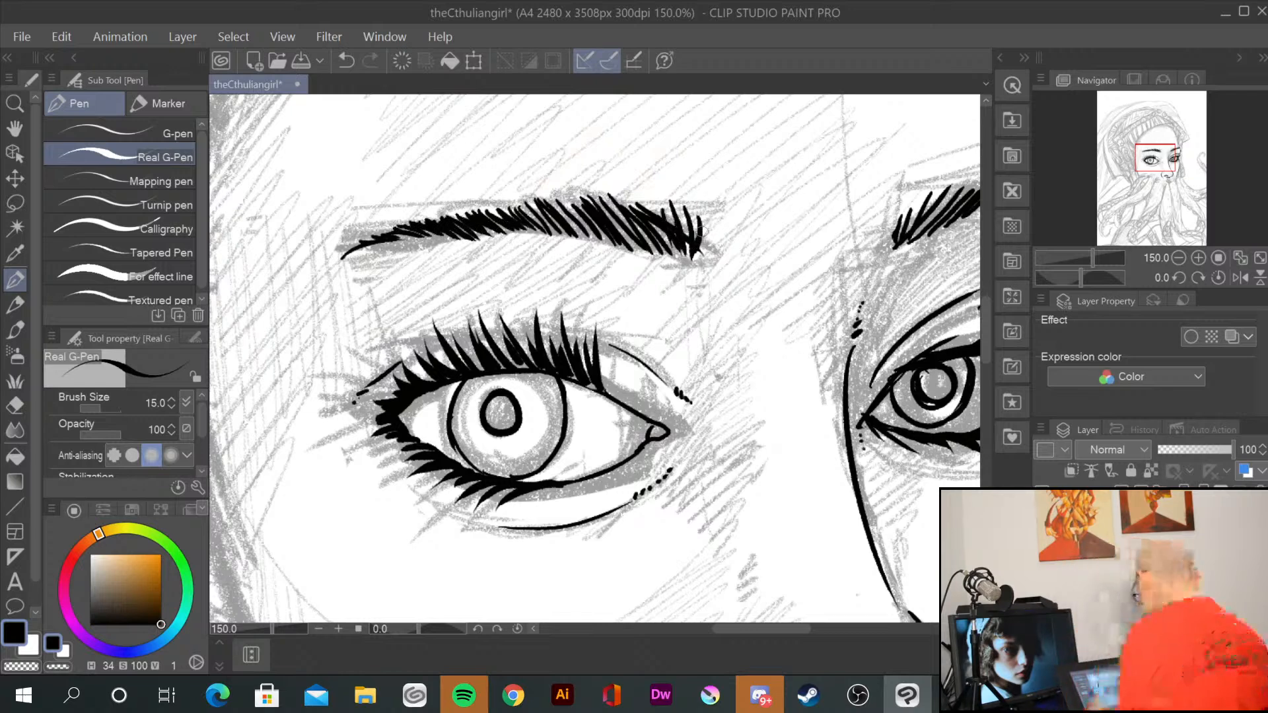
Step: Add short hatch marks and dots along the near side of the nose, below the eye's inner corner
drag(824, 578, 716, 258)
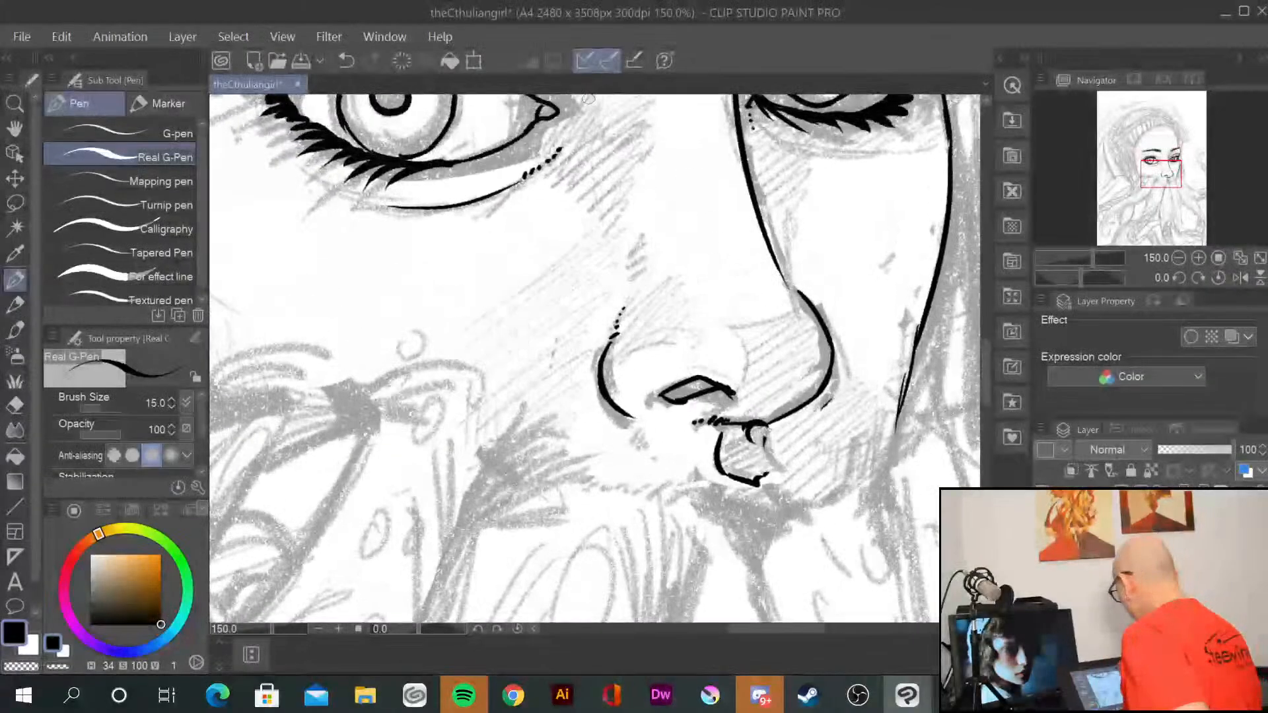
drag(599, 142, 586, 168)
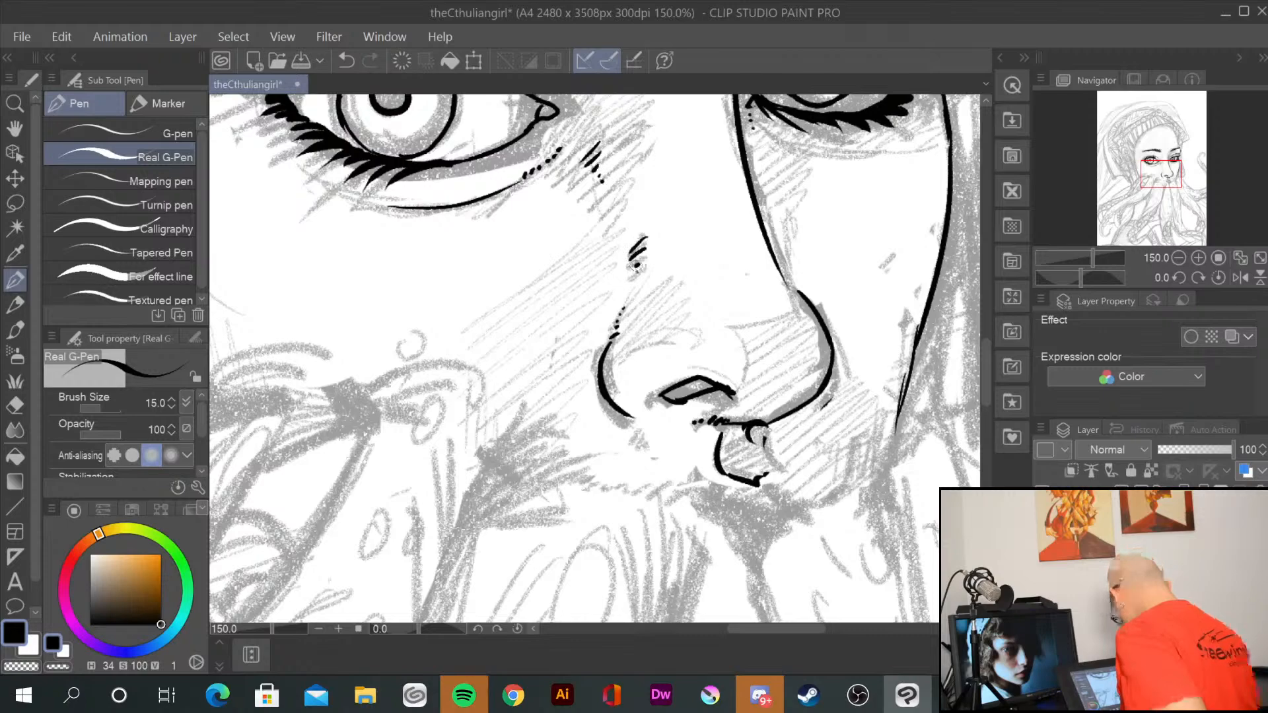
drag(797, 487, 888, 385)
drag(546, 331, 677, 618)
drag(578, 397, 654, 449)
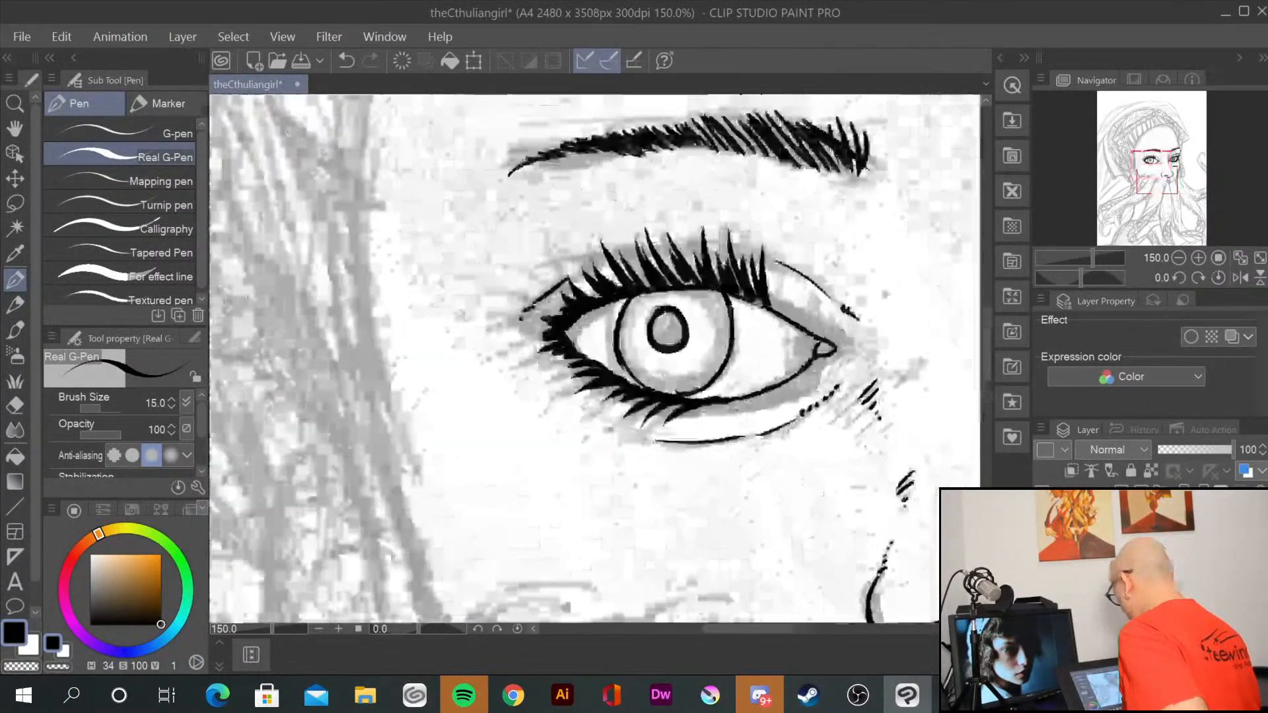
drag(606, 335, 717, 489)
drag(631, 289, 595, 442)
mouse_move(600, 391)
mouse_down()
mouse_move(614, 391)
mouse_move(555, 530)
mouse_move(588, 552)
mouse_up()
drag(669, 192, 487, 387)
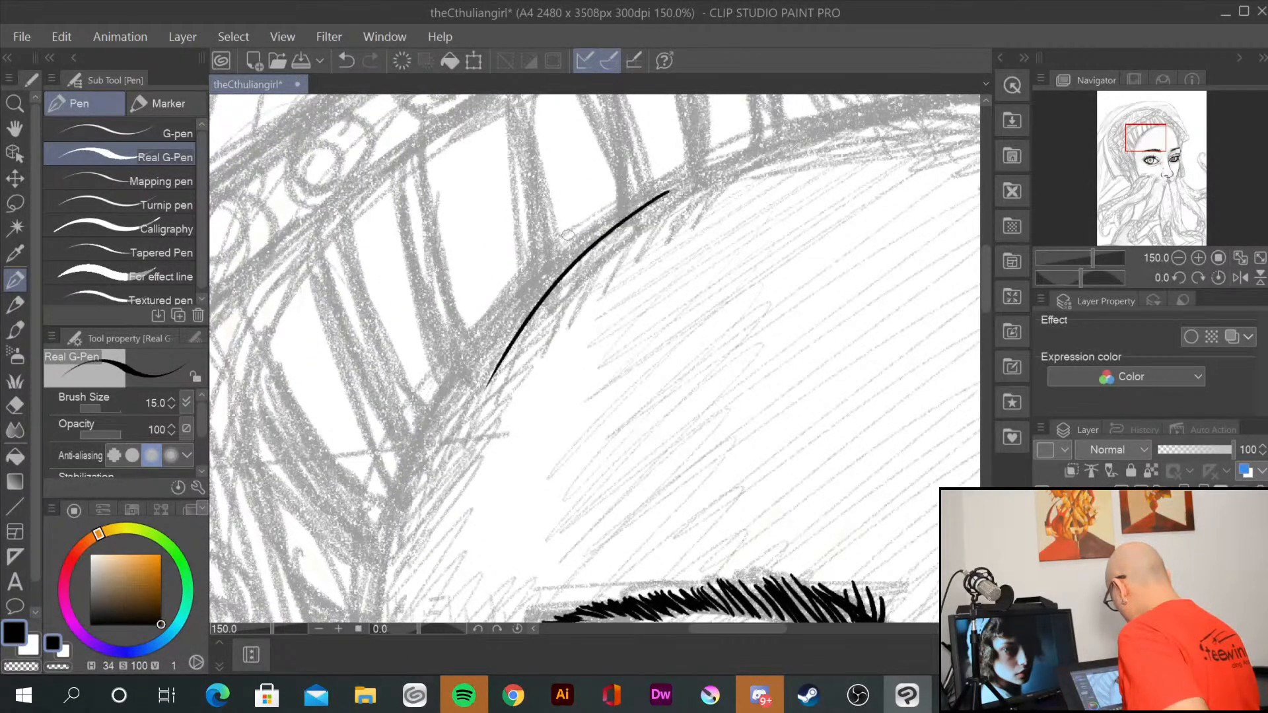
key(ctrl+z)
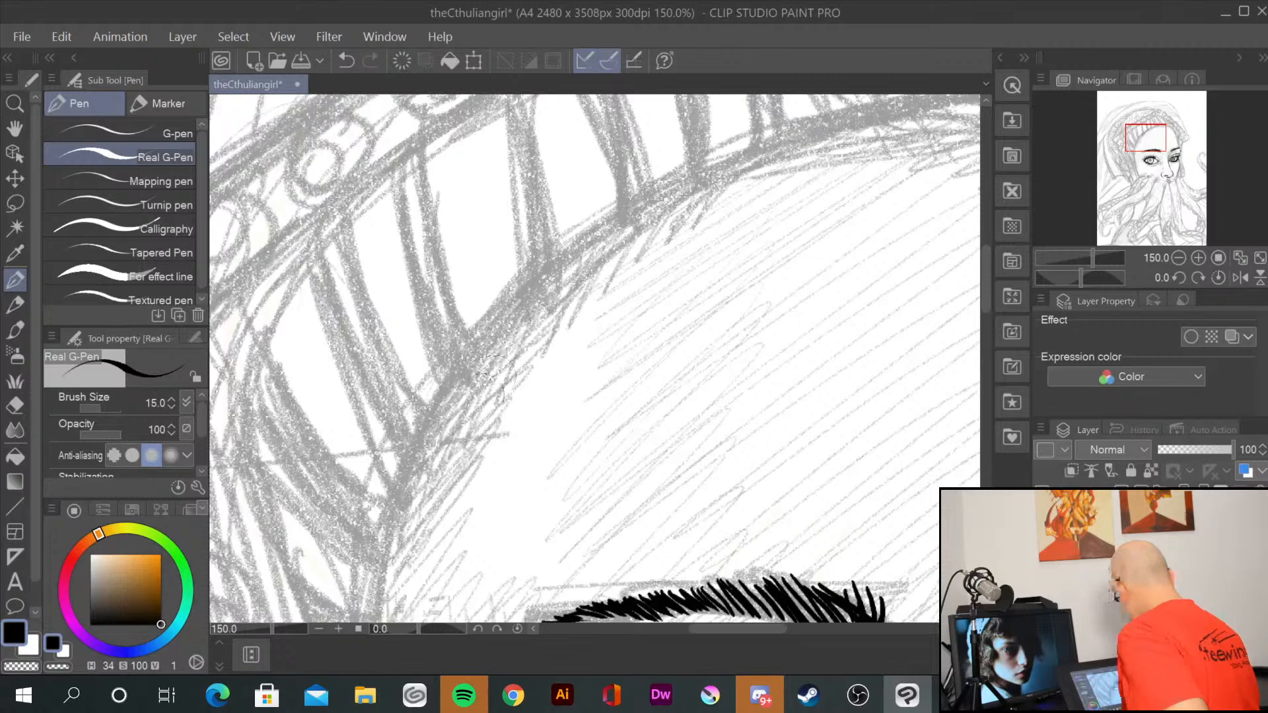
Step: Ink the far edge of the forehead from the hood down to the far eyebrow's outer end
drag(809, 463, 330, 271)
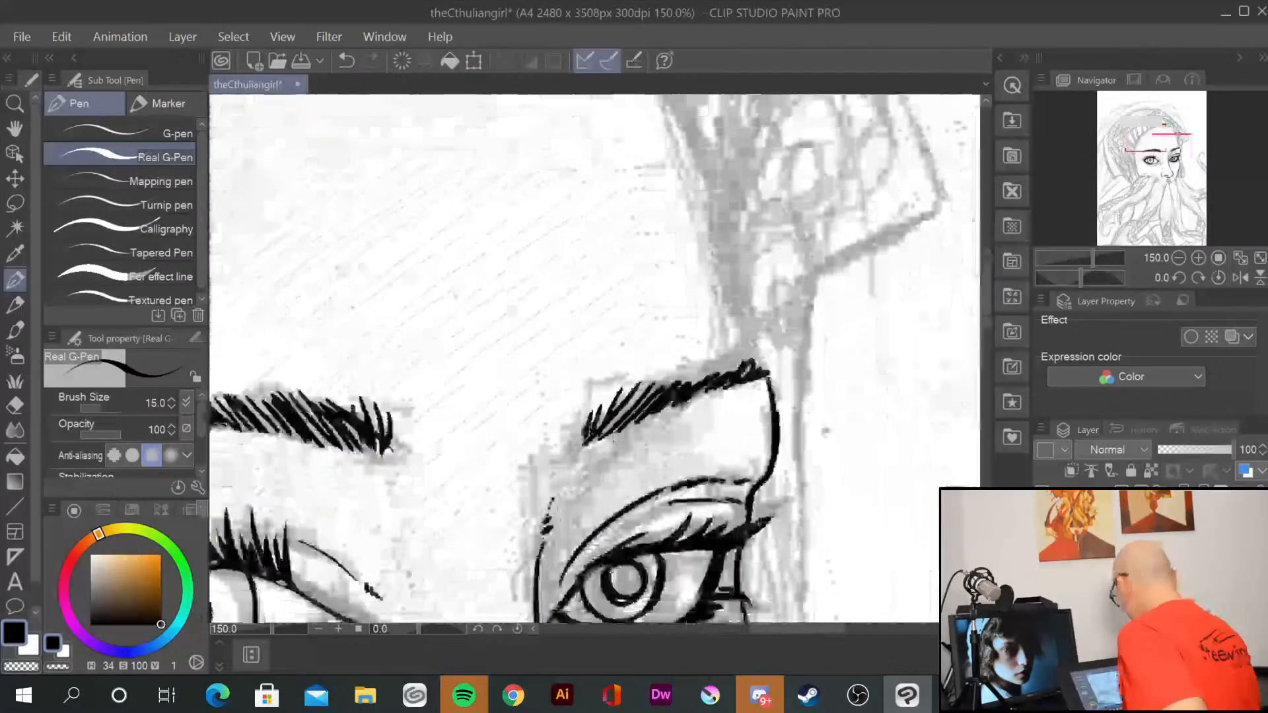
drag(826, 373, 730, 360)
drag(598, 129, 662, 333)
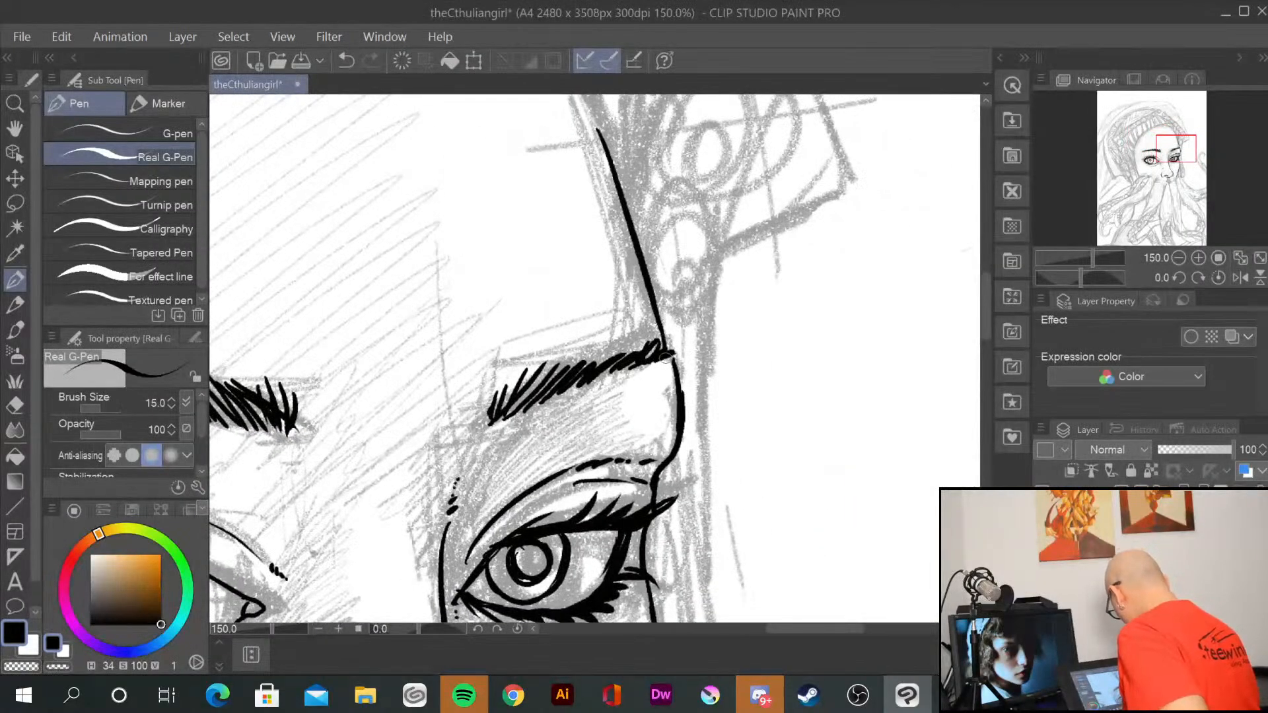
Step: Ink the start of the tentacle edge below the lip and short hatch strokes across the tentacle tops toward the far cheek
drag(738, 538, 730, 104)
drag(692, 422, 785, 205)
mouse_move(550, 375)
mouse_down()
mouse_move(559, 464)
mouse_move(592, 547)
mouse_up()
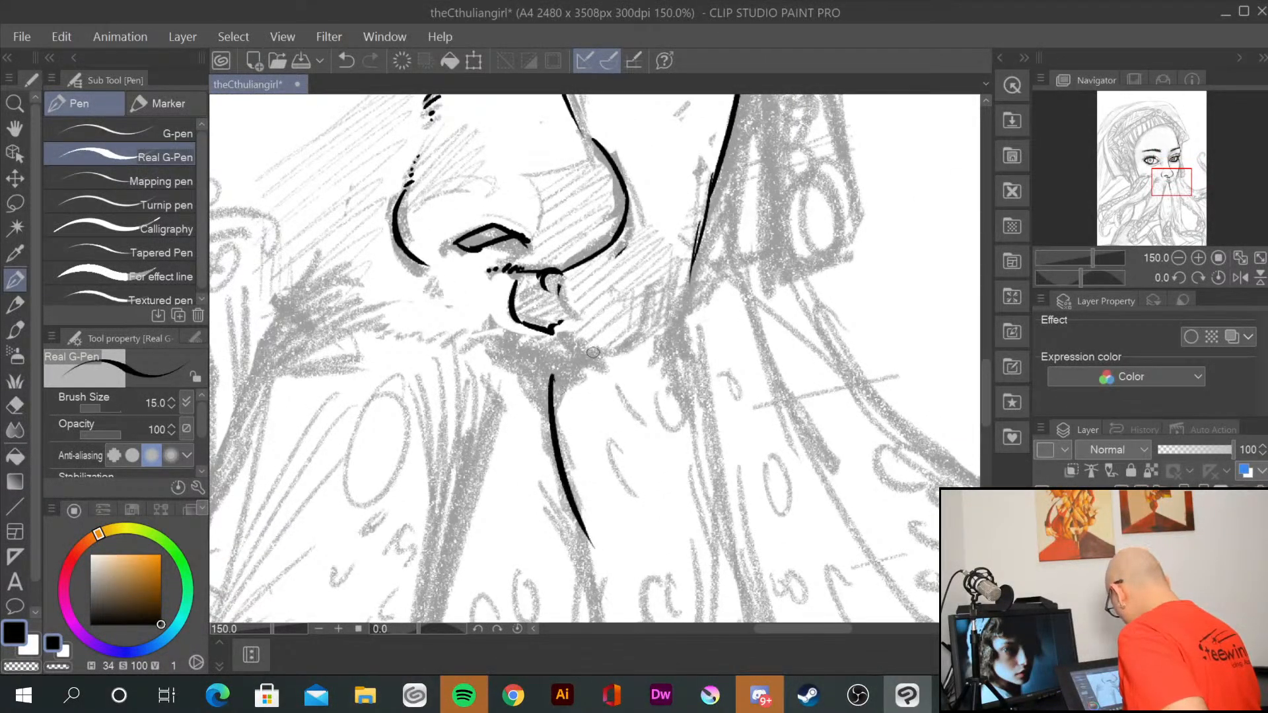
drag(586, 344, 592, 377)
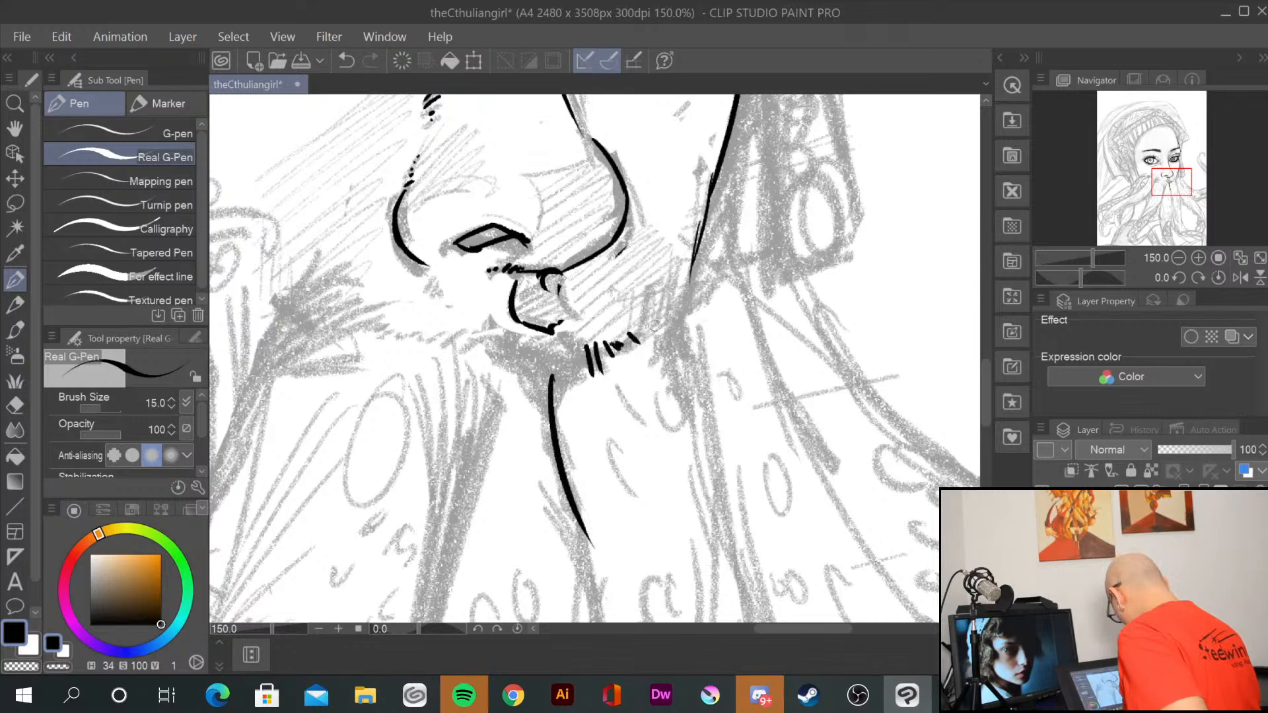
drag(651, 323, 647, 350)
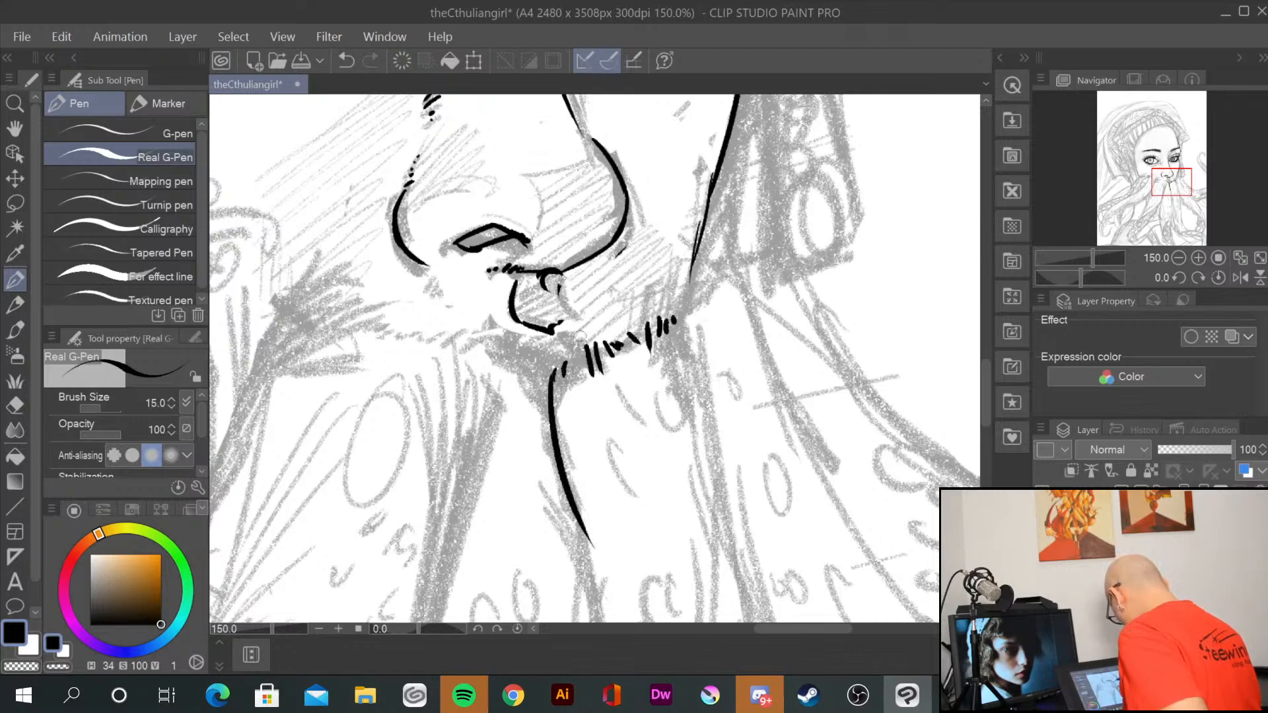
Step: Ink both long edges of the central tentacle hanging below the mouth
drag(452, 345, 437, 582)
drag(650, 487, 687, 150)
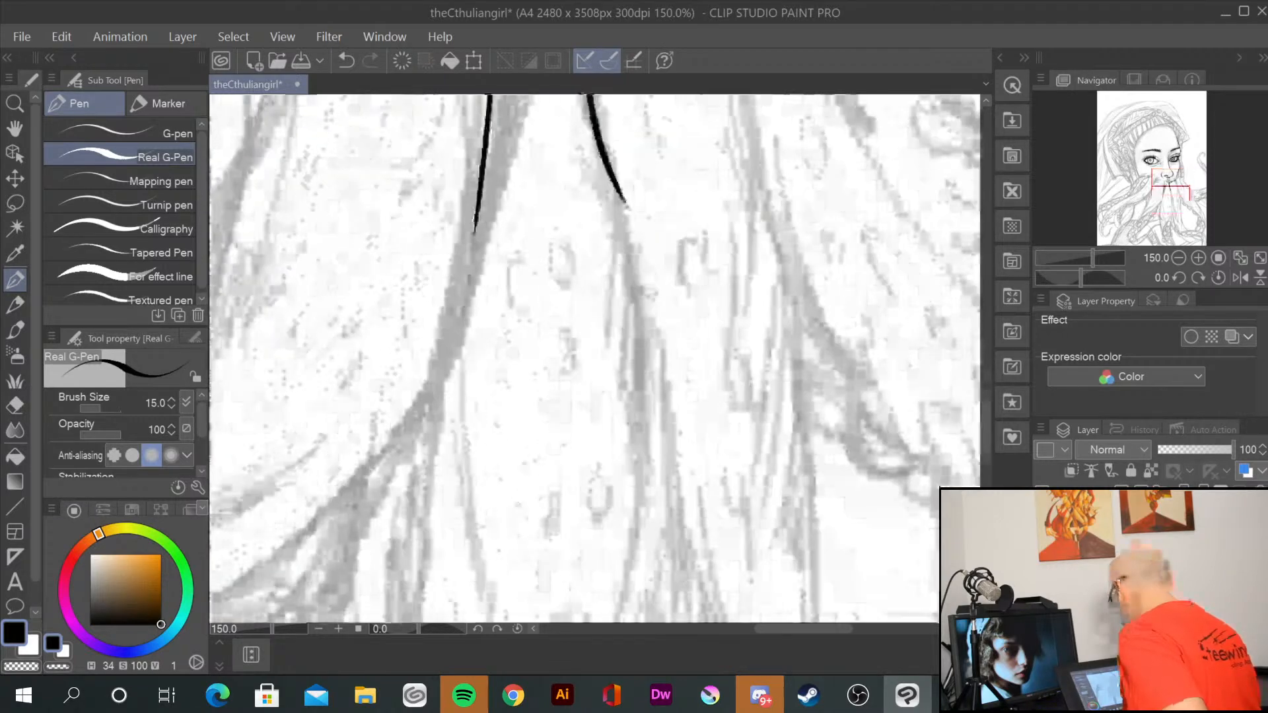
drag(612, 166, 635, 510)
mouse_move(707, 477)
mouse_down()
mouse_move(800, 317)
mouse_move(799, 424)
mouse_up()
mouse_move(569, 161)
mouse_down()
mouse_move(520, 338)
mouse_move(426, 477)
mouse_up()
drag(636, 143, 701, 407)
Step: Hatch a fan of dark strokes on the near cheek where the two tentacles meet
drag(506, 130, 471, 241)
drag(512, 165, 472, 238)
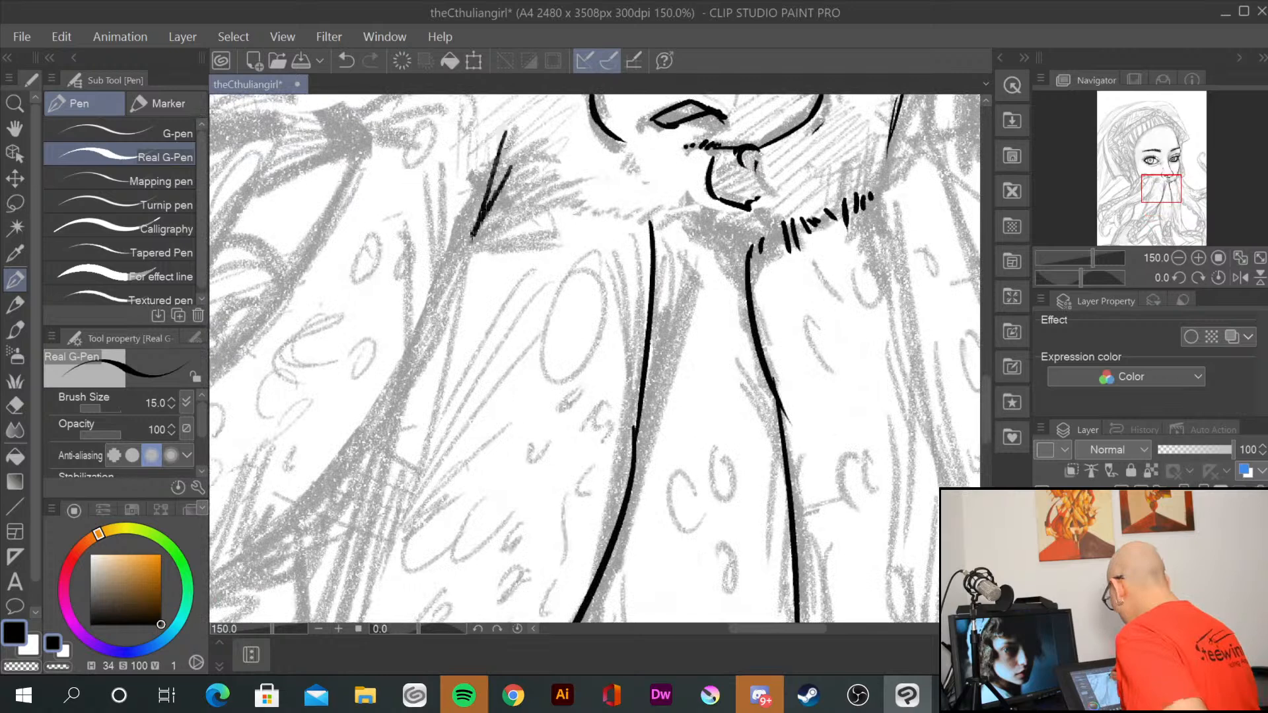
drag(509, 132, 470, 243)
drag(517, 208, 471, 247)
drag(471, 249, 491, 251)
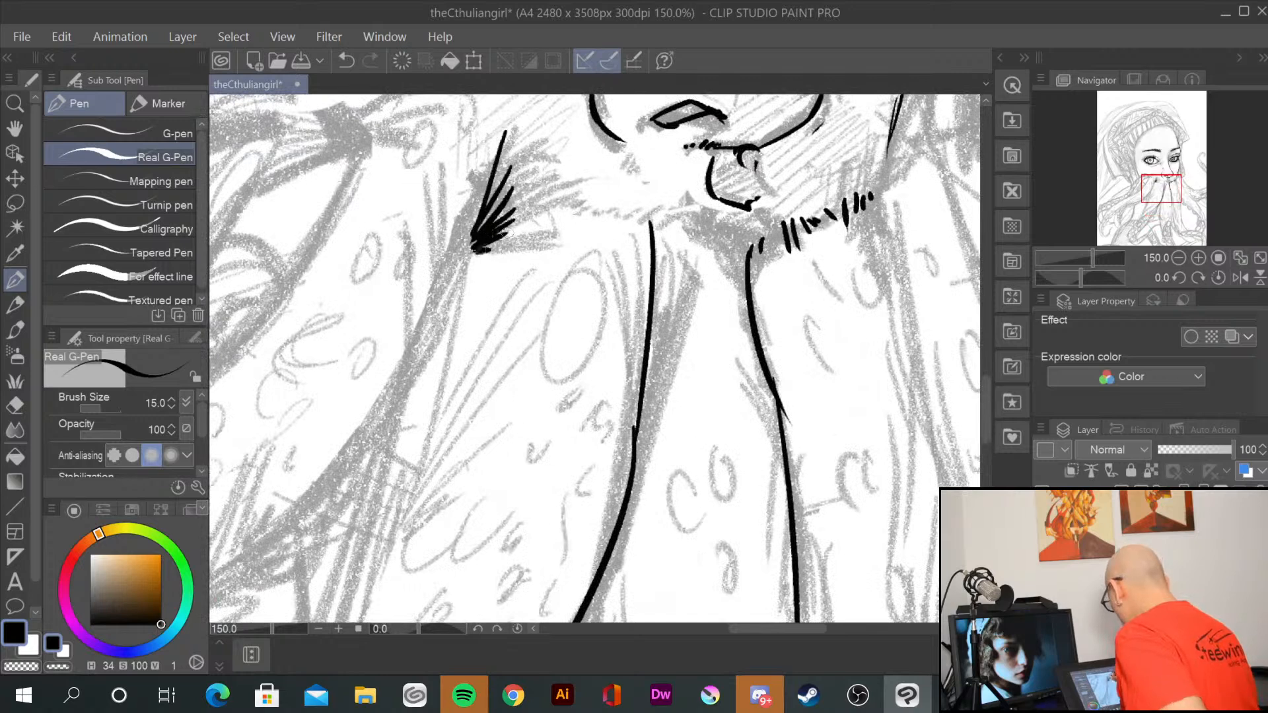
drag(478, 199, 473, 250)
Step: Ink the outer edge of the tentacle beside the central one down from the cheek, and extend both edges until they converge
mouse_move(465, 218)
mouse_down()
mouse_move(475, 243)
mouse_move(427, 449)
mouse_up()
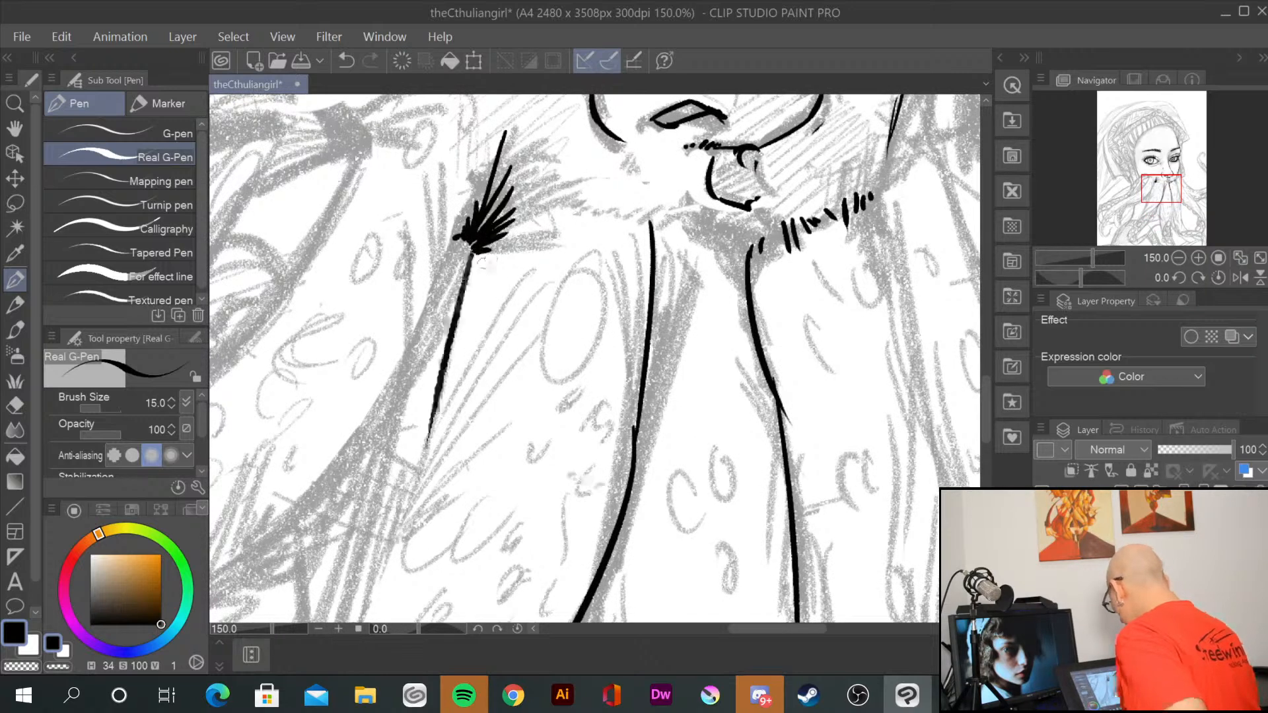
drag(571, 476, 728, 178)
drag(584, 161, 440, 467)
mouse_move(410, 519)
mouse_down()
mouse_move(614, 330)
mouse_move(730, 257)
mouse_up()
mouse_move(722, 175)
mouse_down()
mouse_move(600, 518)
mouse_move(693, 159)
mouse_up()
drag(531, 218, 382, 473)
mouse_move(750, 187)
mouse_down()
mouse_move(383, 462)
mouse_move(342, 523)
mouse_up()
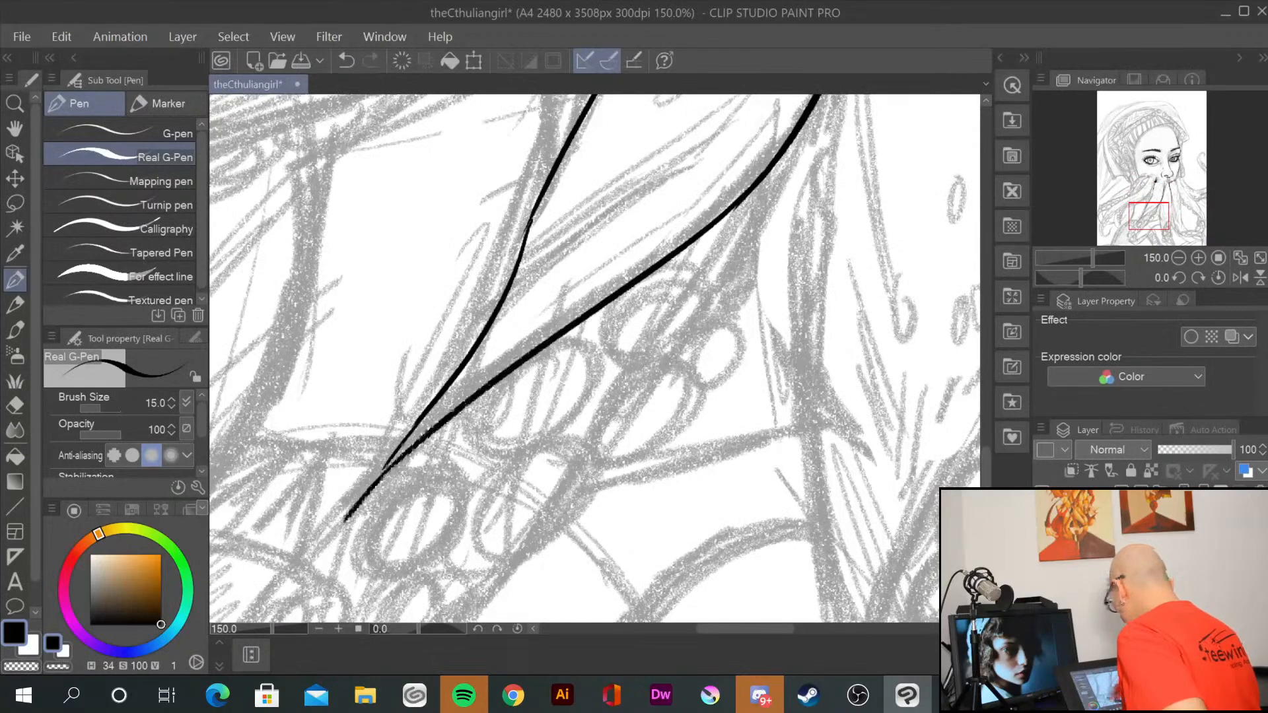
Step: Extend the converged tentacle line downward and ink six oval suckers with short connecting lines at the curled end
mouse_move(660, 495)
mouse_down()
mouse_move(703, 301)
mouse_move(786, 91)
mouse_move(776, 139)
mouse_up()
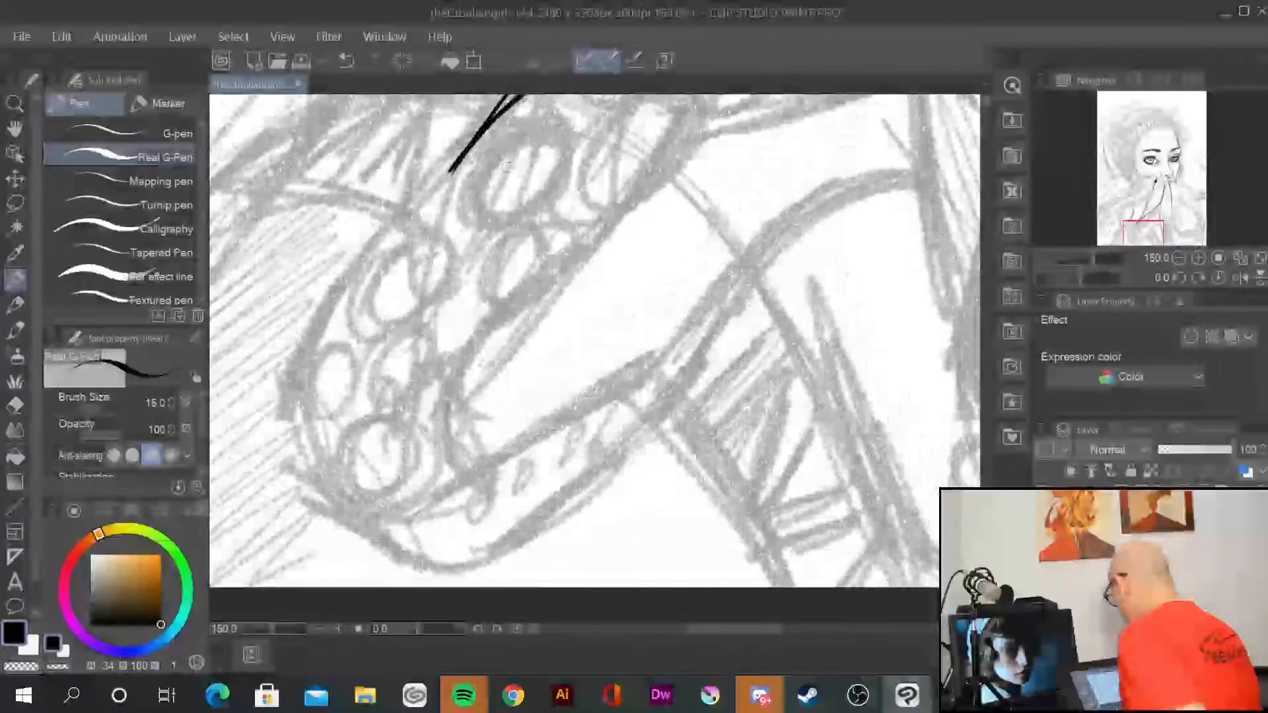
drag(471, 152, 332, 289)
mouse_move(396, 226)
mouse_down()
mouse_move(349, 342)
mouse_move(344, 309)
mouse_up()
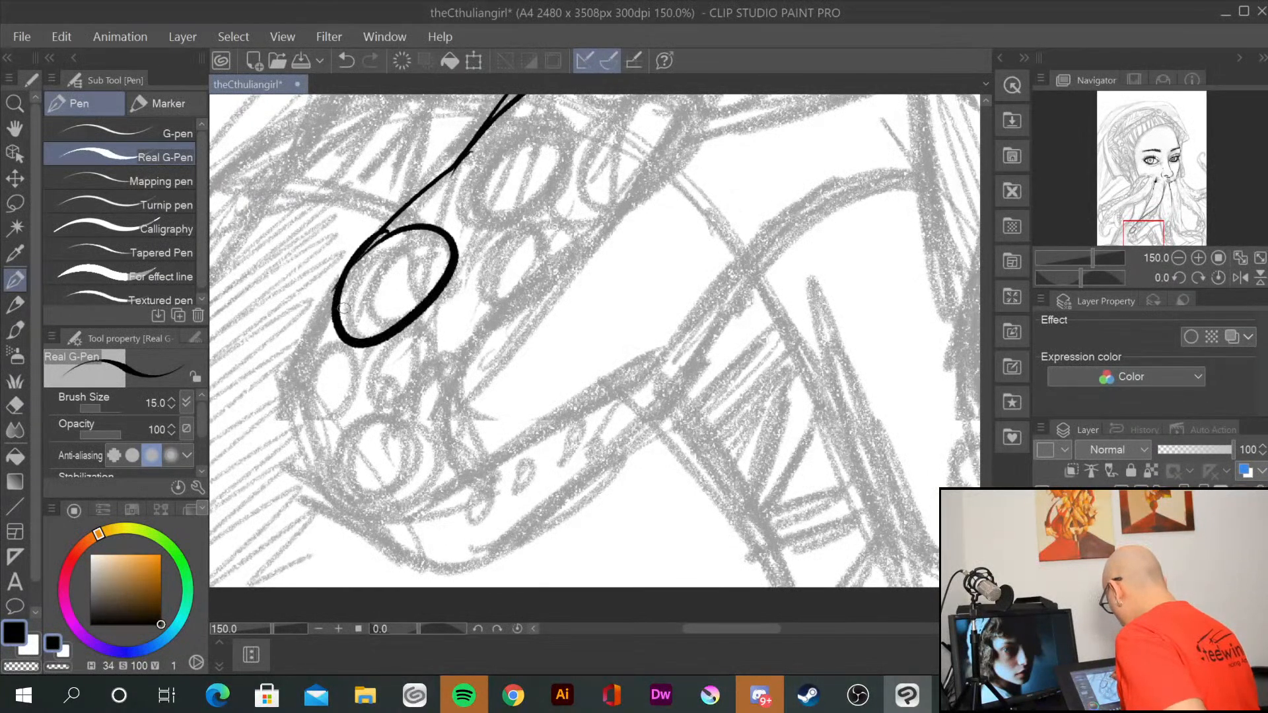
mouse_move(473, 287)
mouse_down()
mouse_move(441, 293)
mouse_move(420, 383)
mouse_up()
drag(324, 338, 385, 373)
mouse_move(348, 461)
mouse_down()
mouse_move(370, 515)
mouse_move(350, 462)
mouse_up()
mouse_move(462, 453)
mouse_down()
mouse_move(409, 489)
mouse_move(461, 451)
mouse_up()
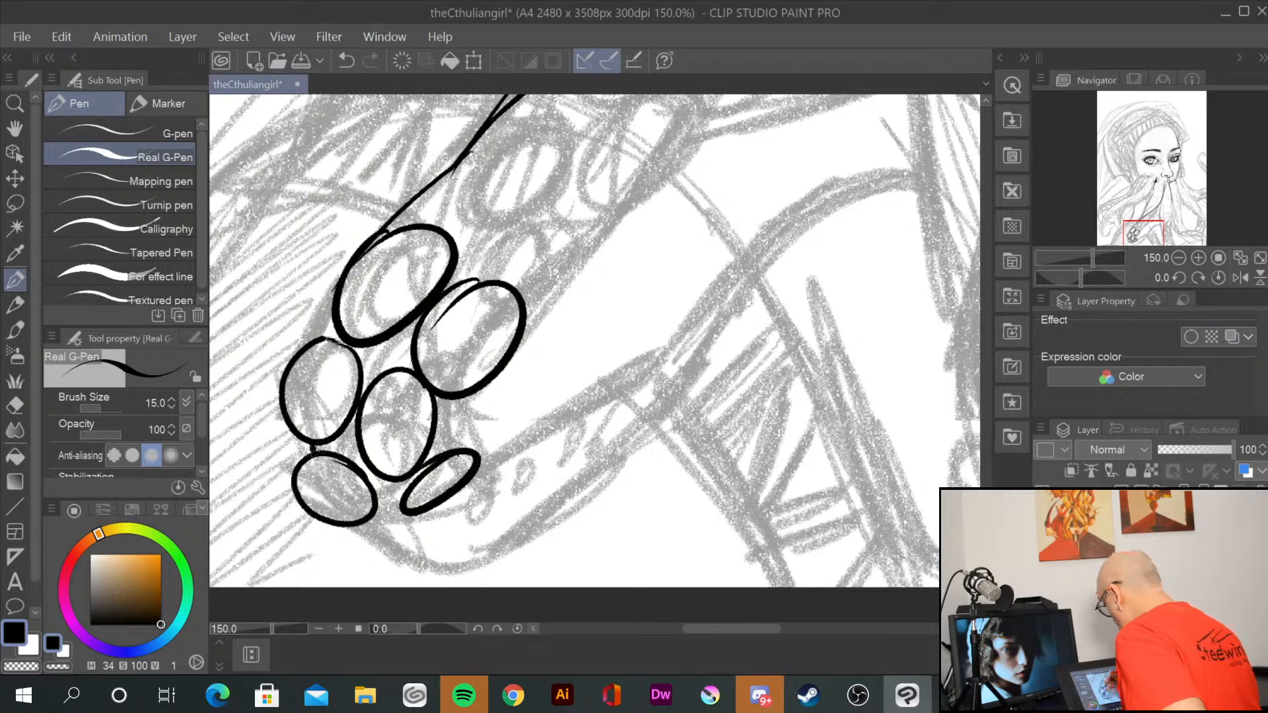
drag(331, 338, 336, 295)
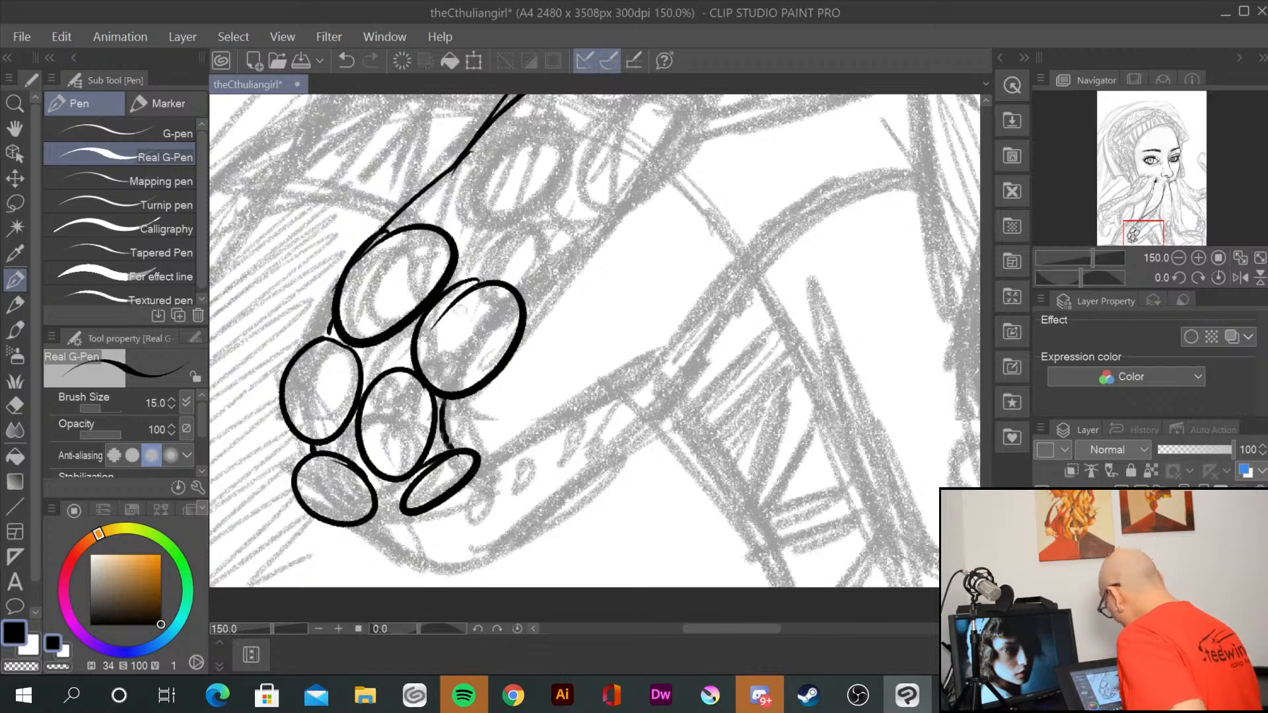
Step: Ink four more oval suckers in two rows up the tentacle and join the lower row with short edge lines
drag(580, 305, 491, 523)
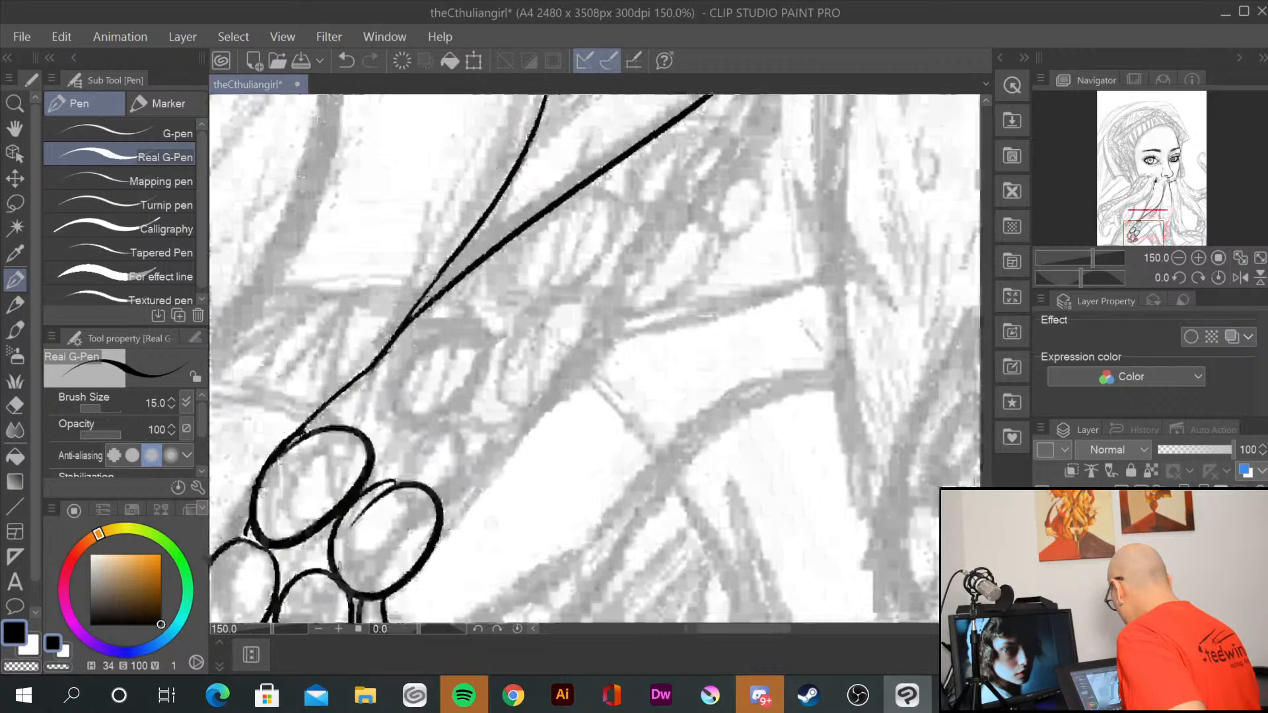
drag(454, 316, 466, 323)
mouse_move(523, 381)
mouse_down()
mouse_move(474, 473)
mouse_move(523, 380)
mouse_up()
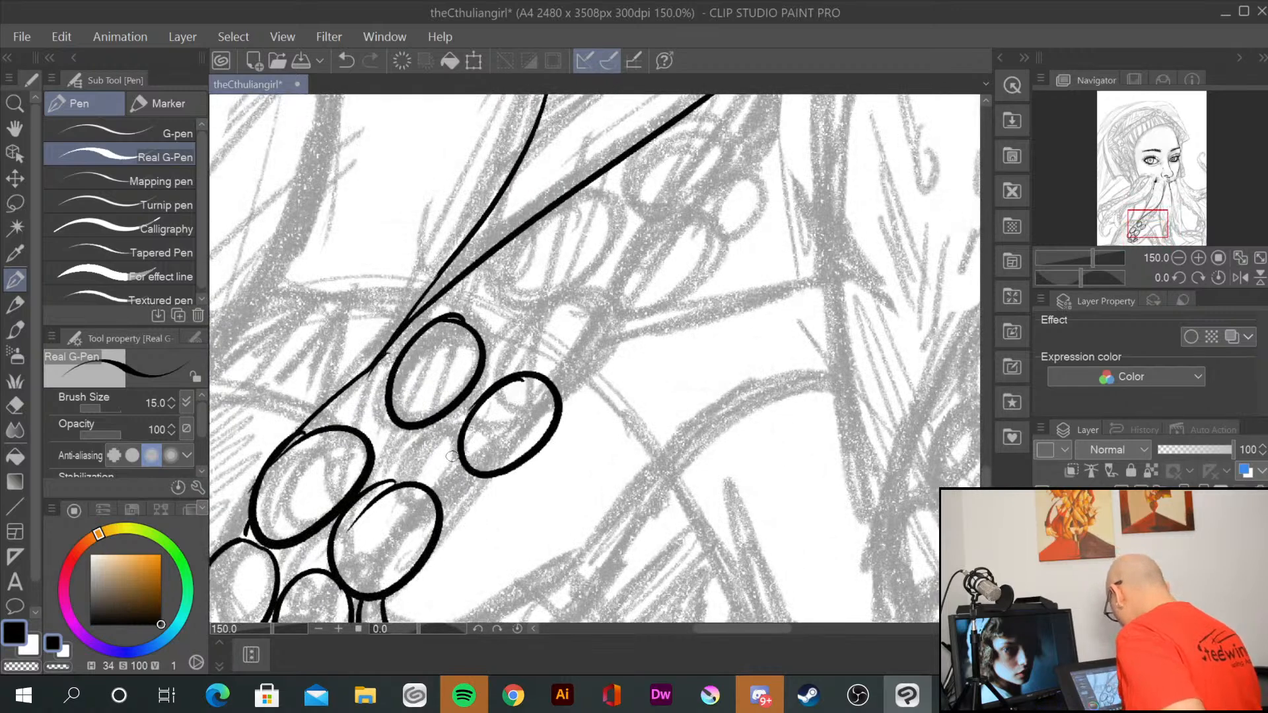
drag(503, 311, 502, 304)
mouse_move(644, 284)
mouse_down()
mouse_move(664, 291)
mouse_move(560, 399)
mouse_up()
drag(492, 476, 446, 524)
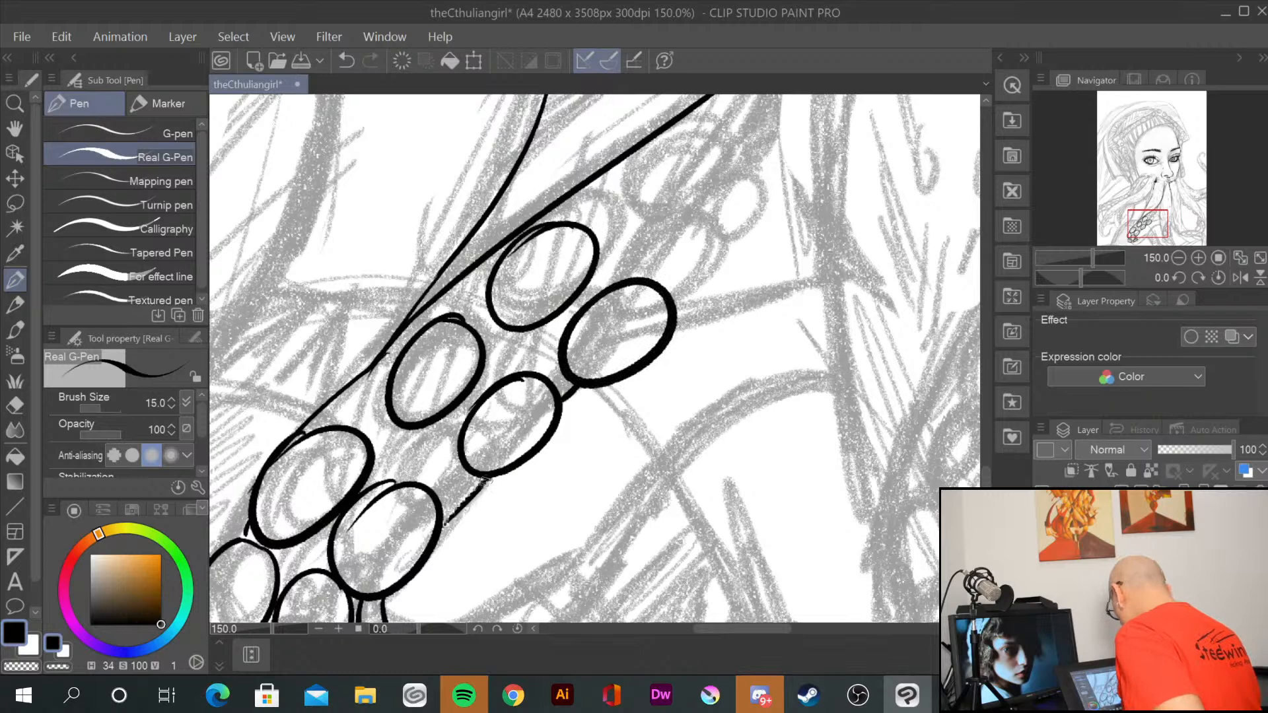
Step: Ink two more oval suckers at the upper end of the double row and add short edge strokes around them
mouse_move(485, 480)
mouse_down()
mouse_move(434, 528)
mouse_move(385, 503)
mouse_move(394, 497)
mouse_up()
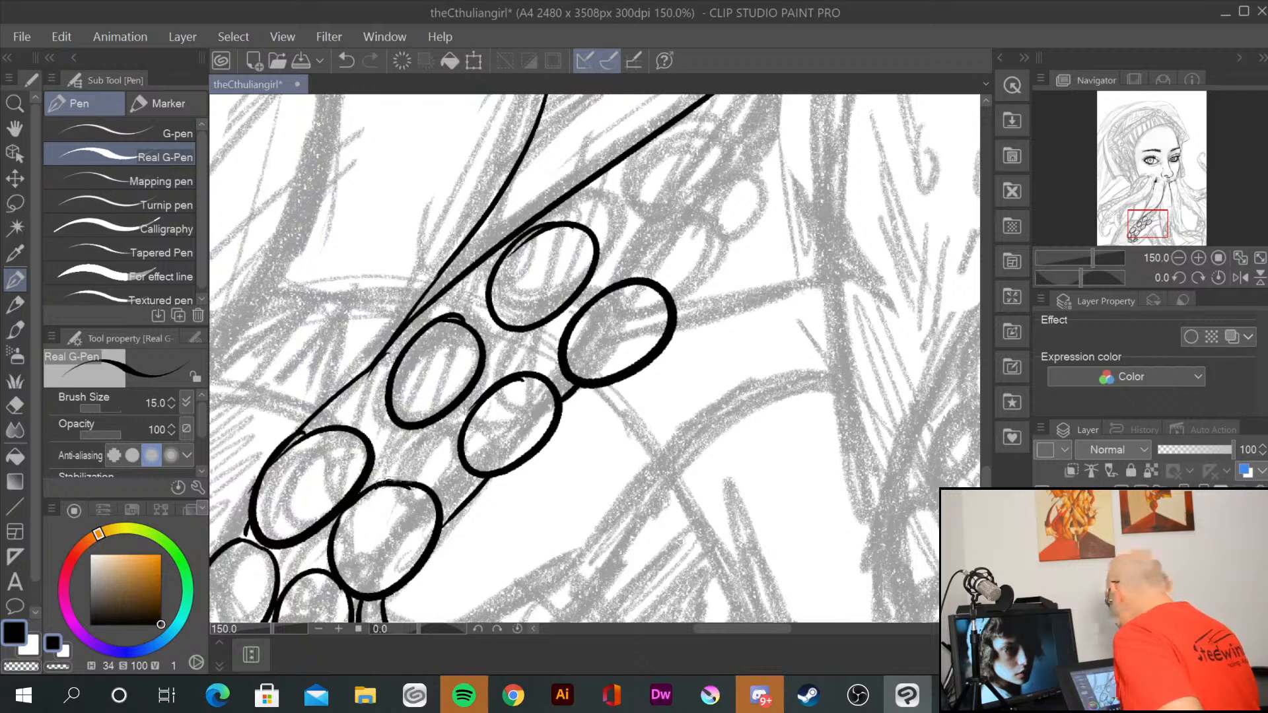
drag(760, 288, 642, 405)
drag(591, 254, 584, 252)
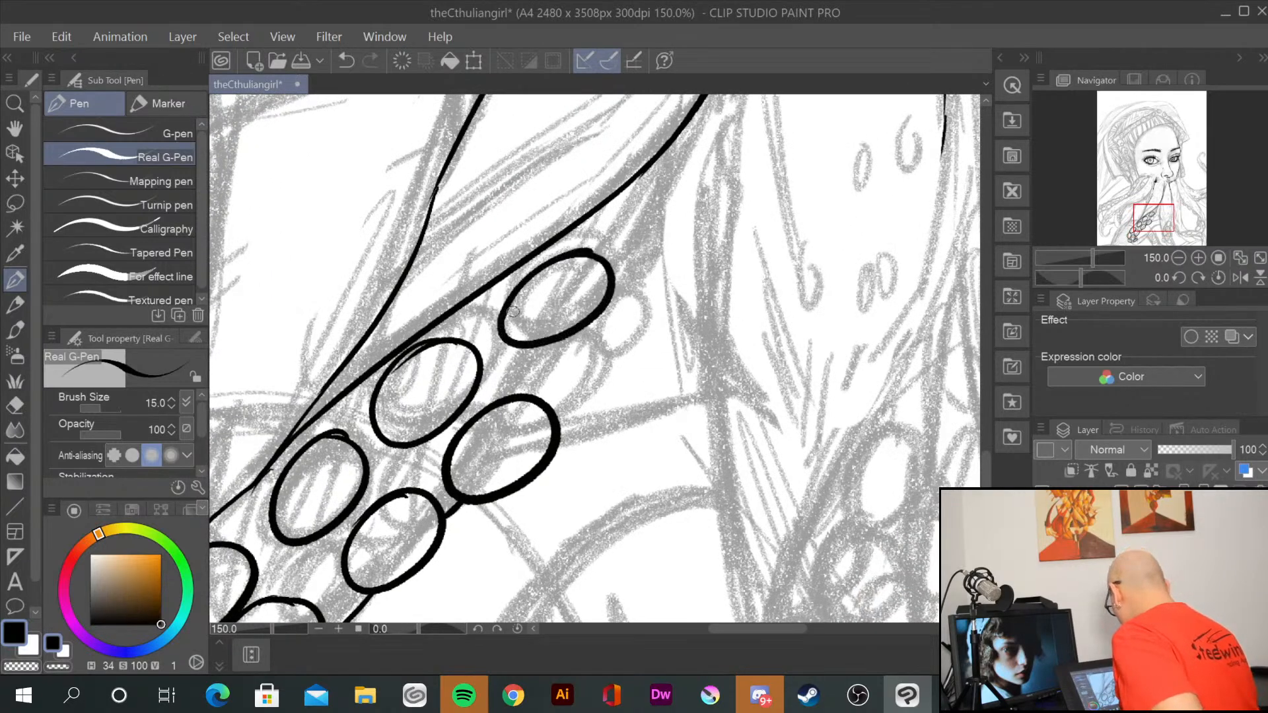
drag(631, 310, 565, 357)
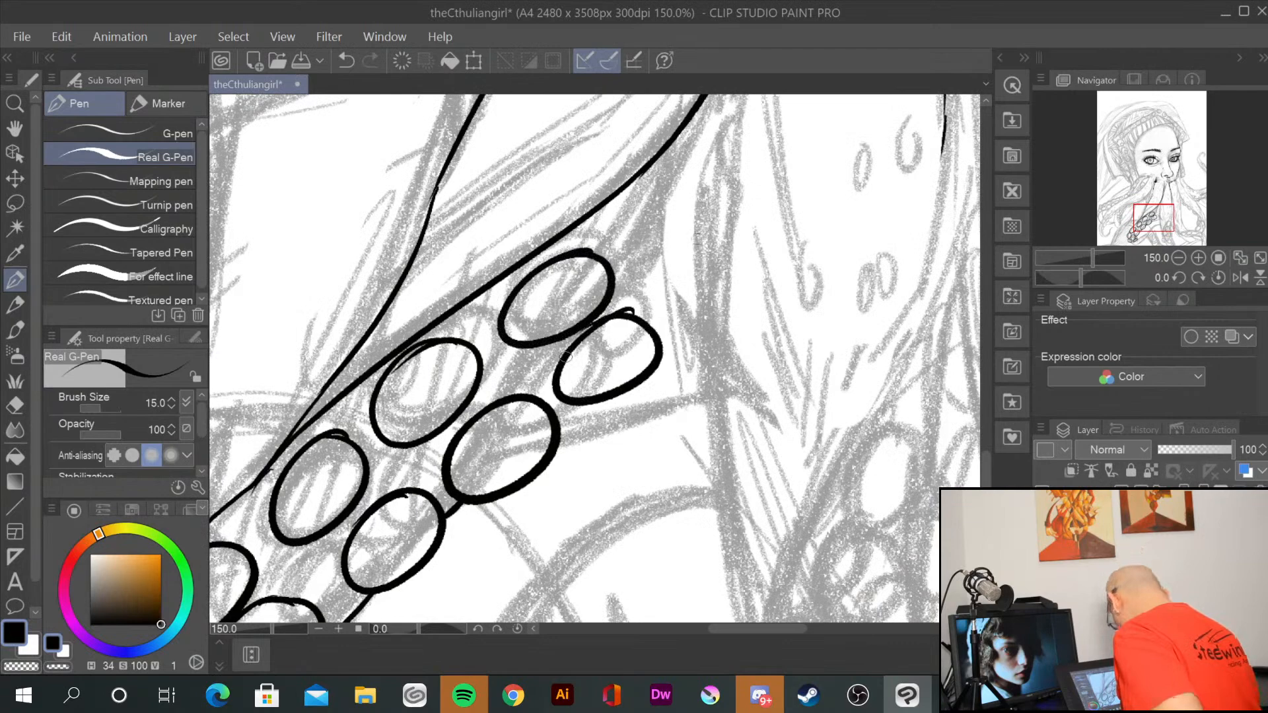
mouse_move(647, 320)
mouse_down()
mouse_move(628, 291)
mouse_move(661, 256)
mouse_up()
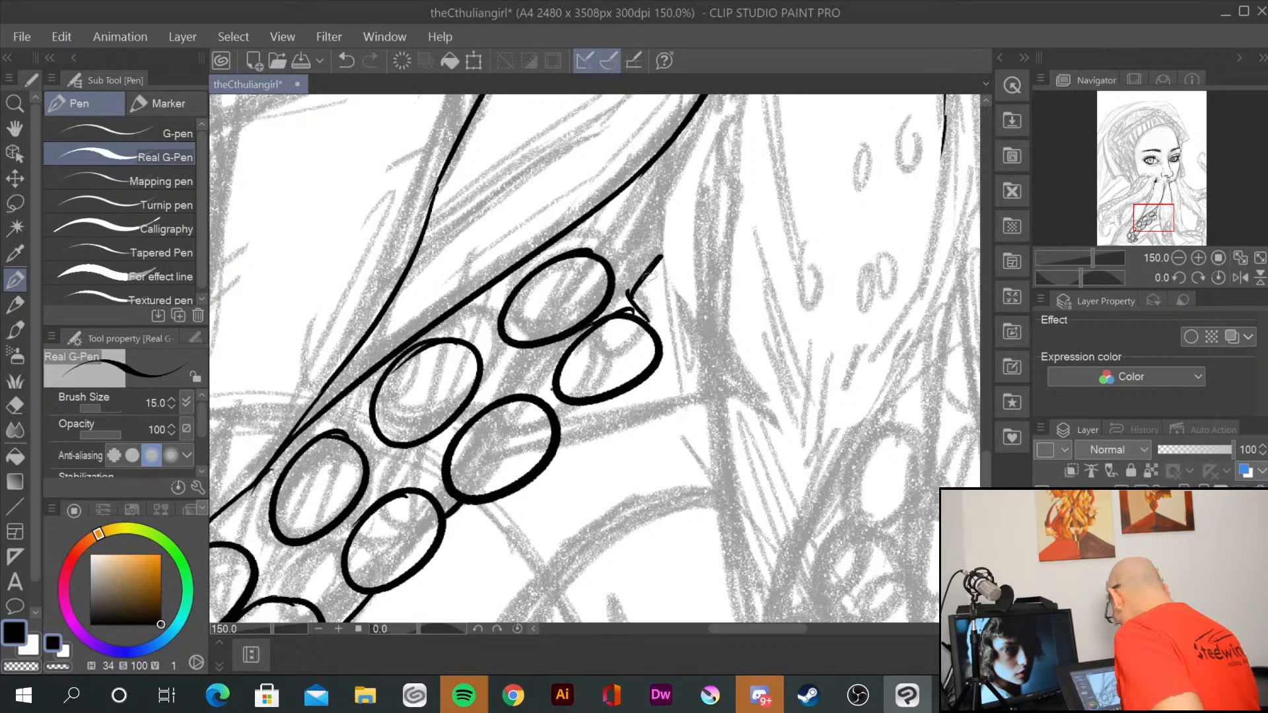
drag(676, 308, 532, 466)
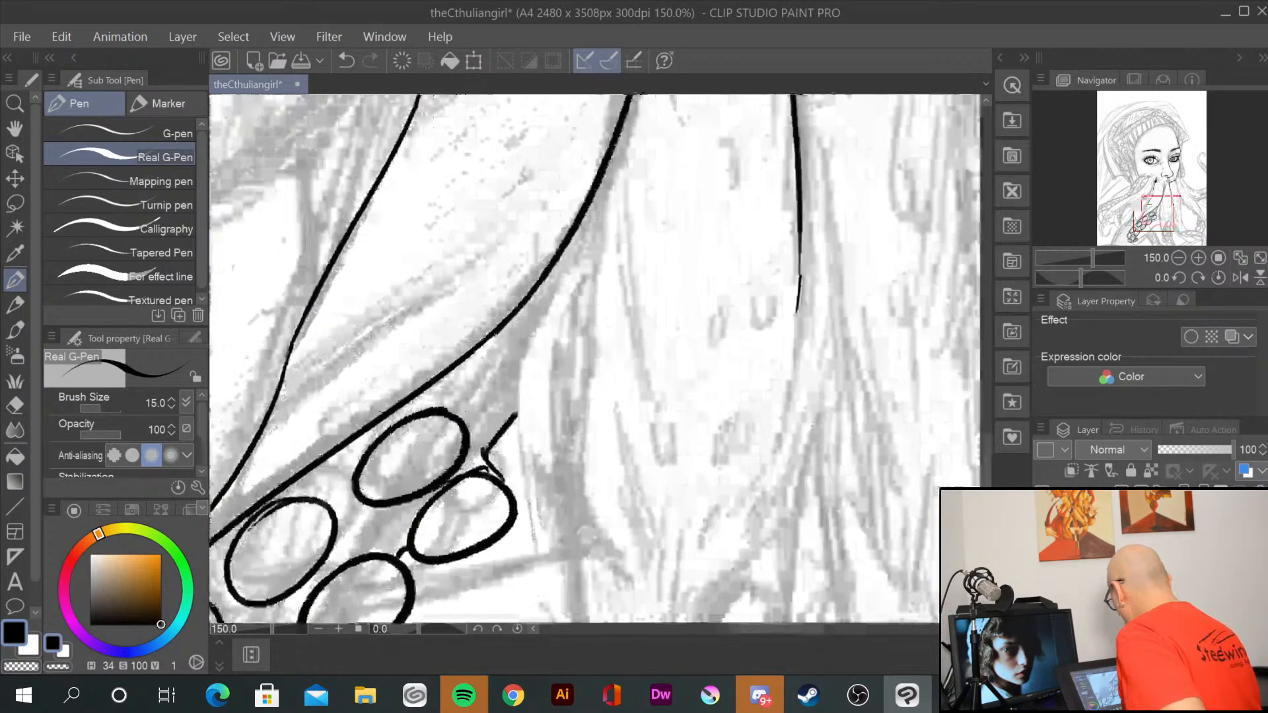
mouse_move(699, 450)
mouse_down()
mouse_move(680, 354)
mouse_move(698, 174)
mouse_up()
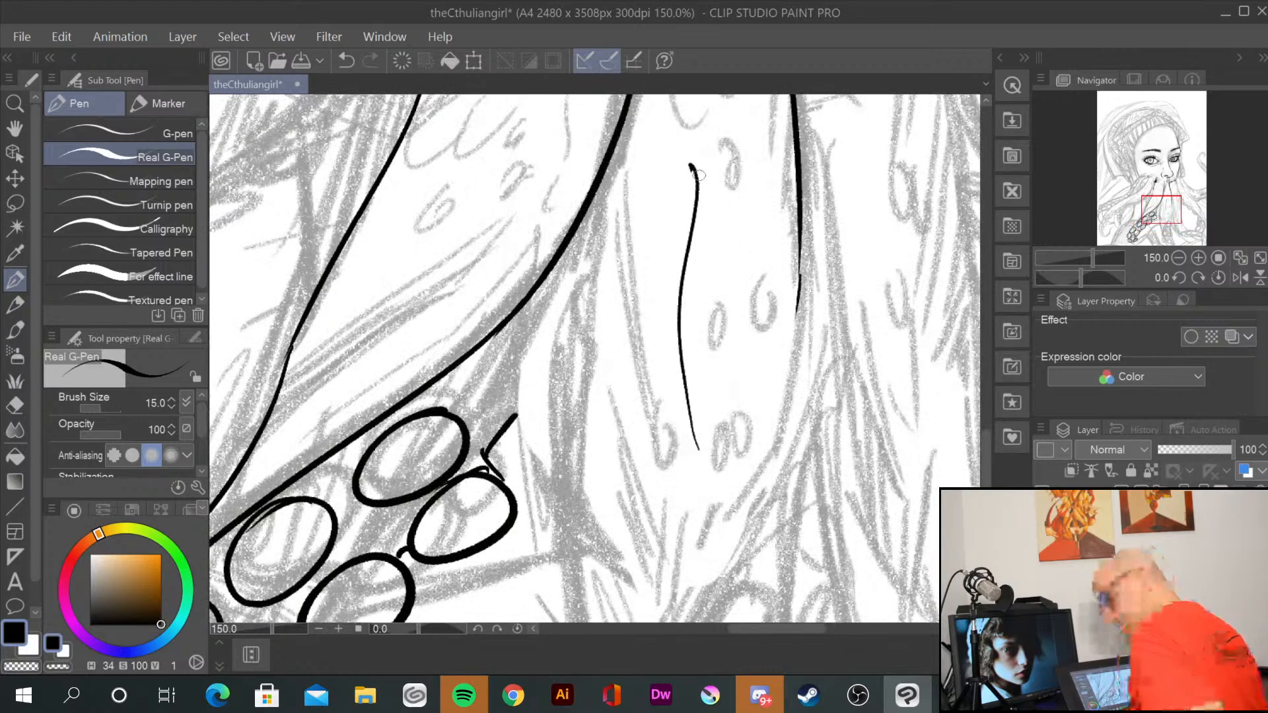
key(ctrl+z)
Step: Ink the upper edge of the thin tentacle end, curving from under the lowest suckers up along the sketch
drag(610, 453, 744, 117)
drag(642, 530, 758, 154)
drag(623, 329, 656, 392)
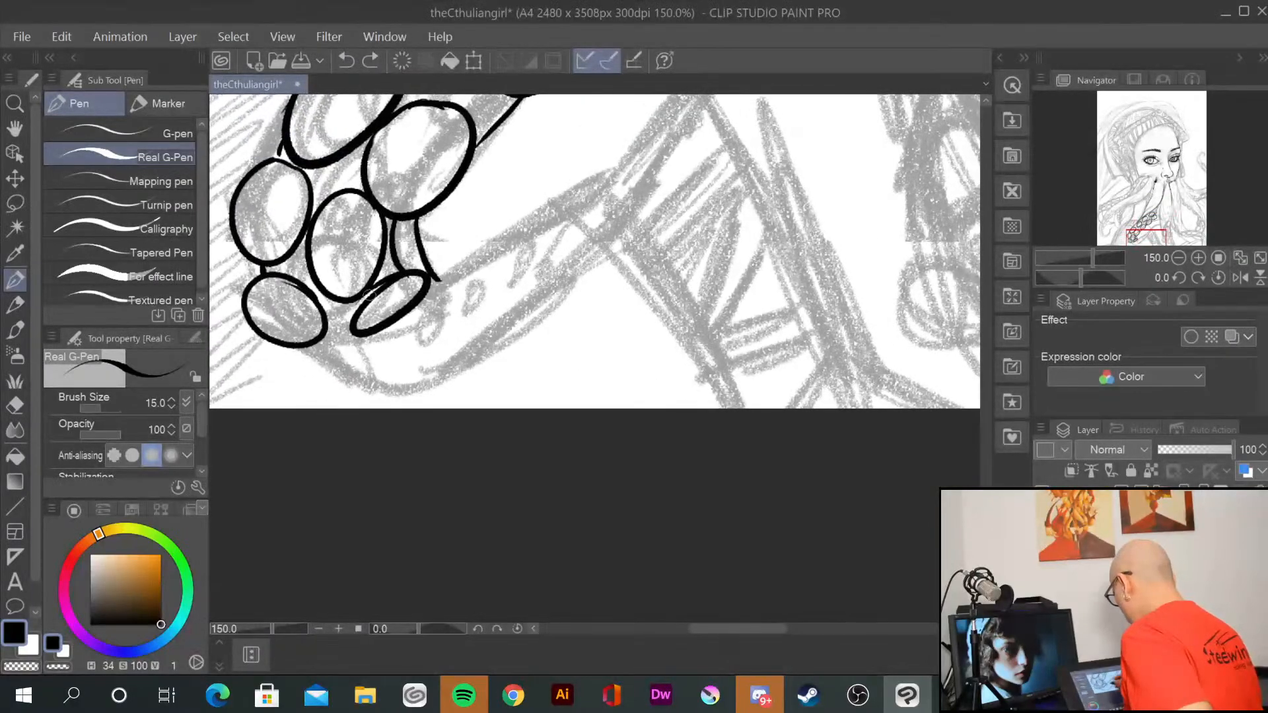
drag(313, 346, 508, 233)
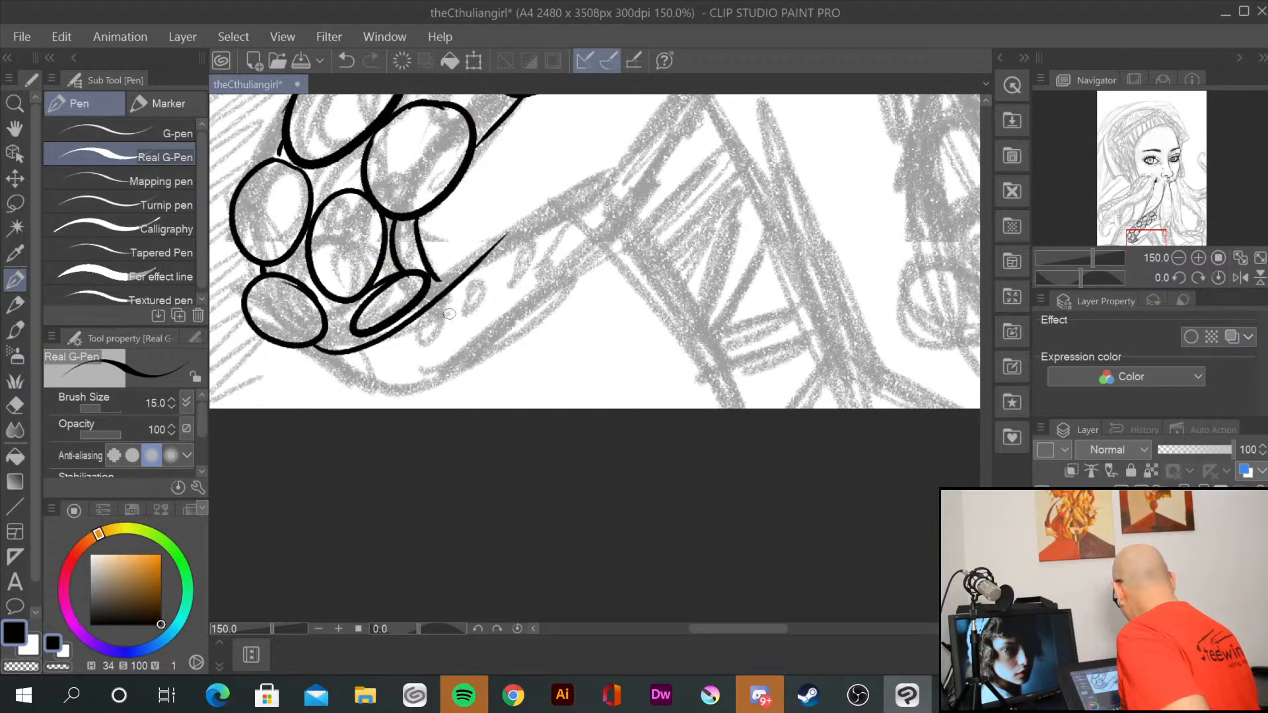
drag(488, 255, 651, 157)
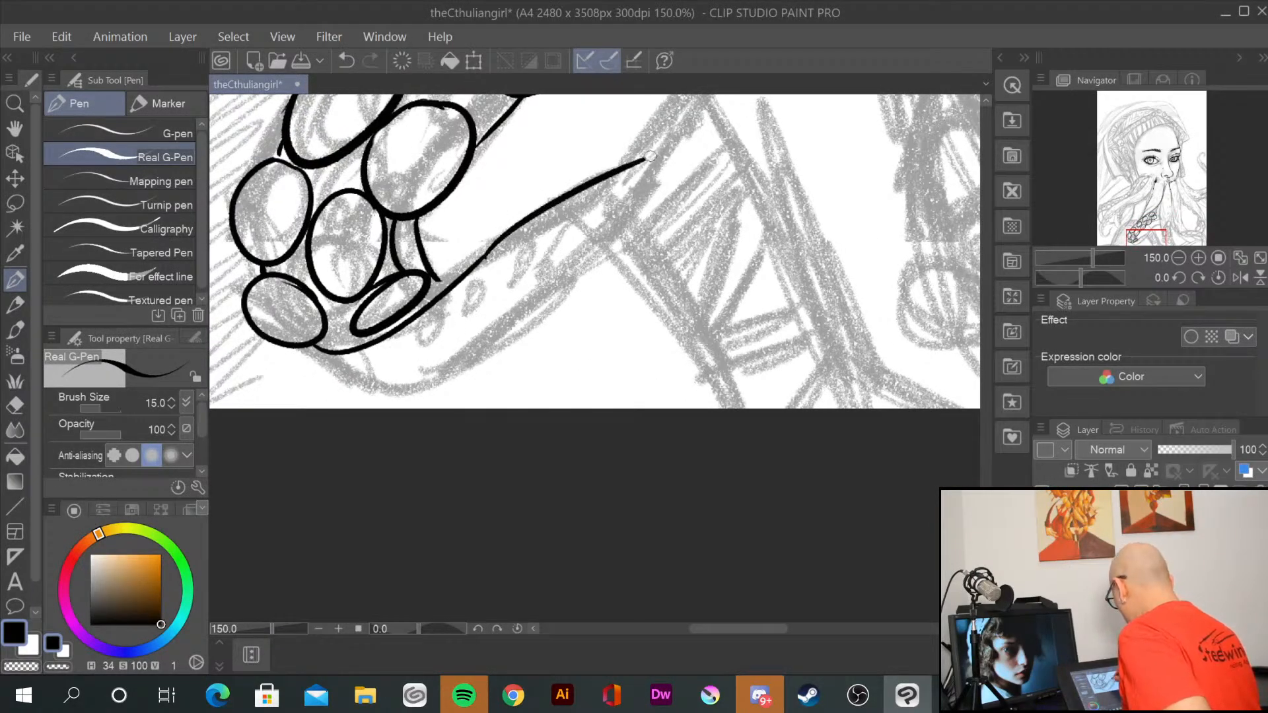
drag(706, 257, 563, 477)
drag(496, 373, 607, 251)
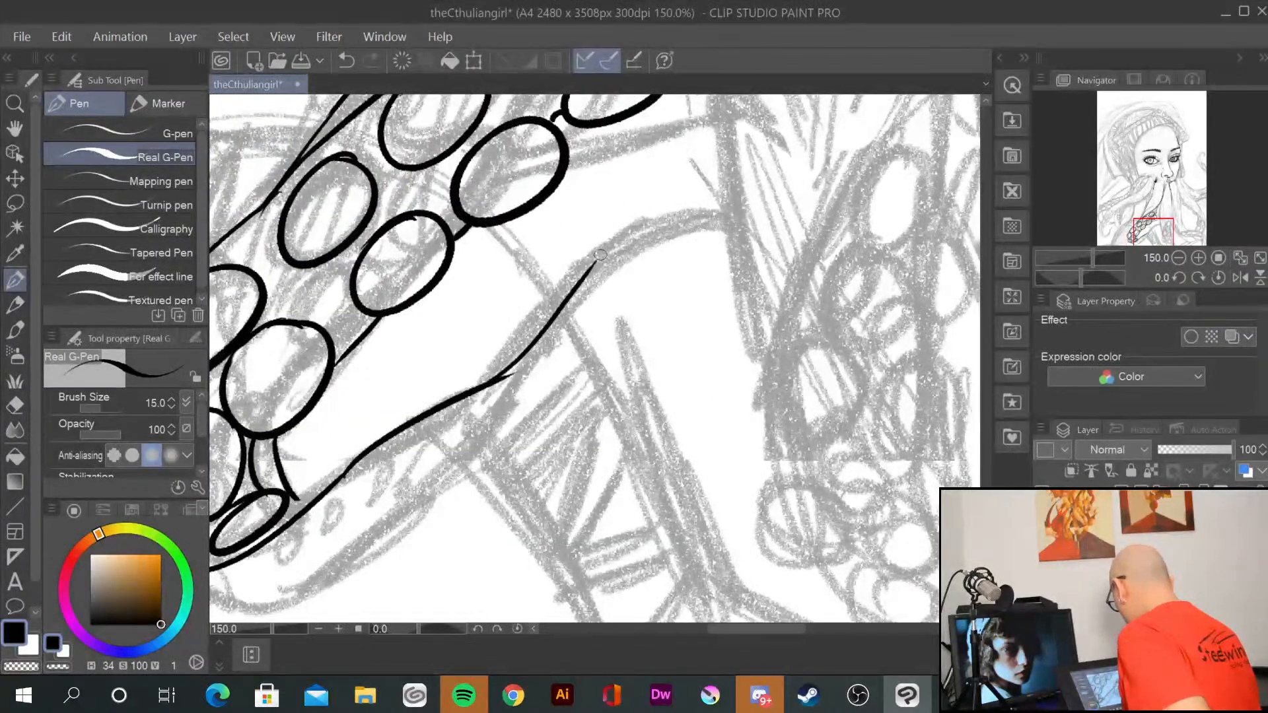
mouse_move(558, 305)
mouse_down()
mouse_move(624, 239)
mouse_move(746, 212)
mouse_up()
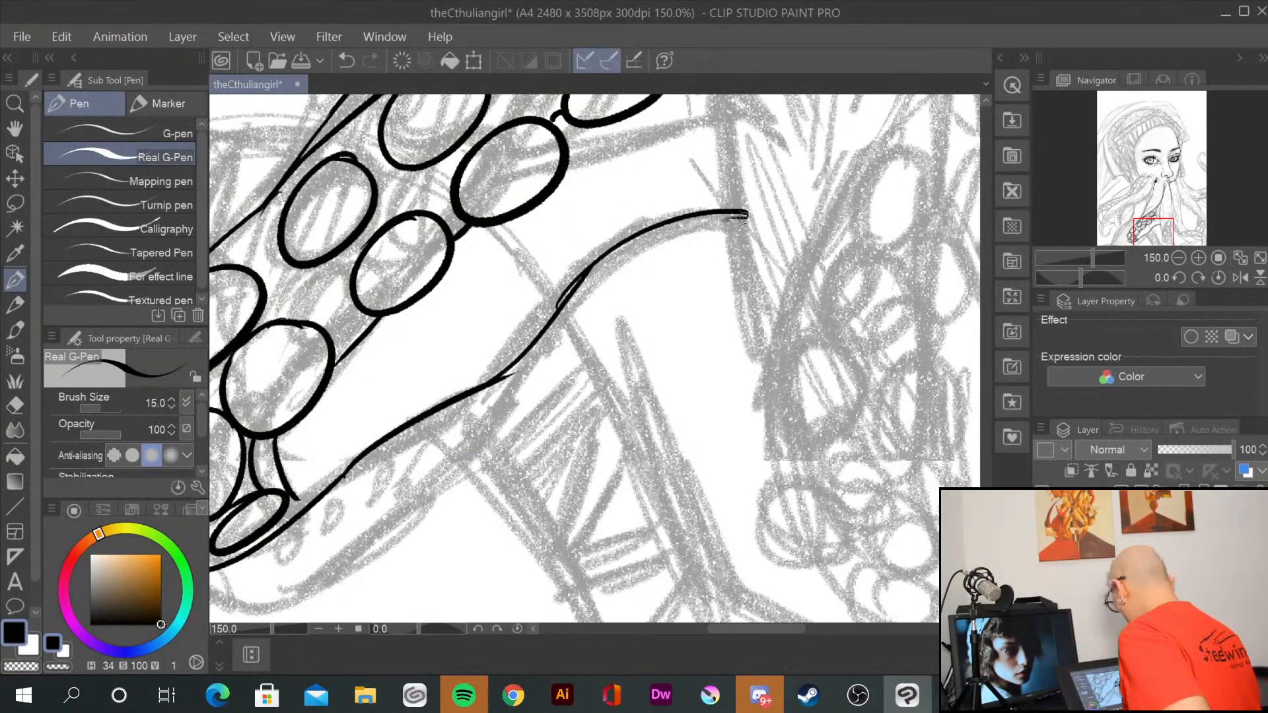
key(ctrl+z)
key(ctrl+z)
key(ctrl+z)
key(ctrl+z)
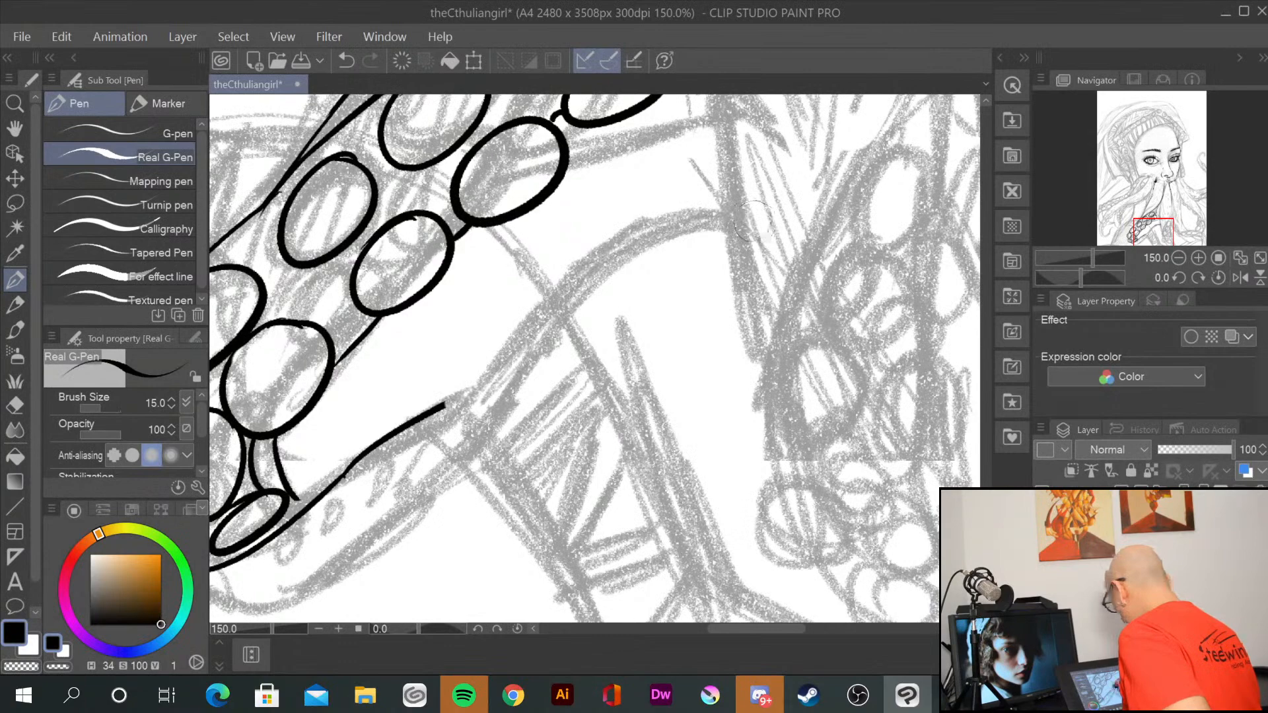
Step: Ink both edges of the thin tentacle end up to a narrow point and close its lower curve beneath the suckers
mouse_move(472, 390)
mouse_down()
mouse_move(616, 240)
mouse_move(710, 221)
mouse_move(611, 264)
mouse_move(367, 551)
mouse_move(568, 350)
mouse_up()
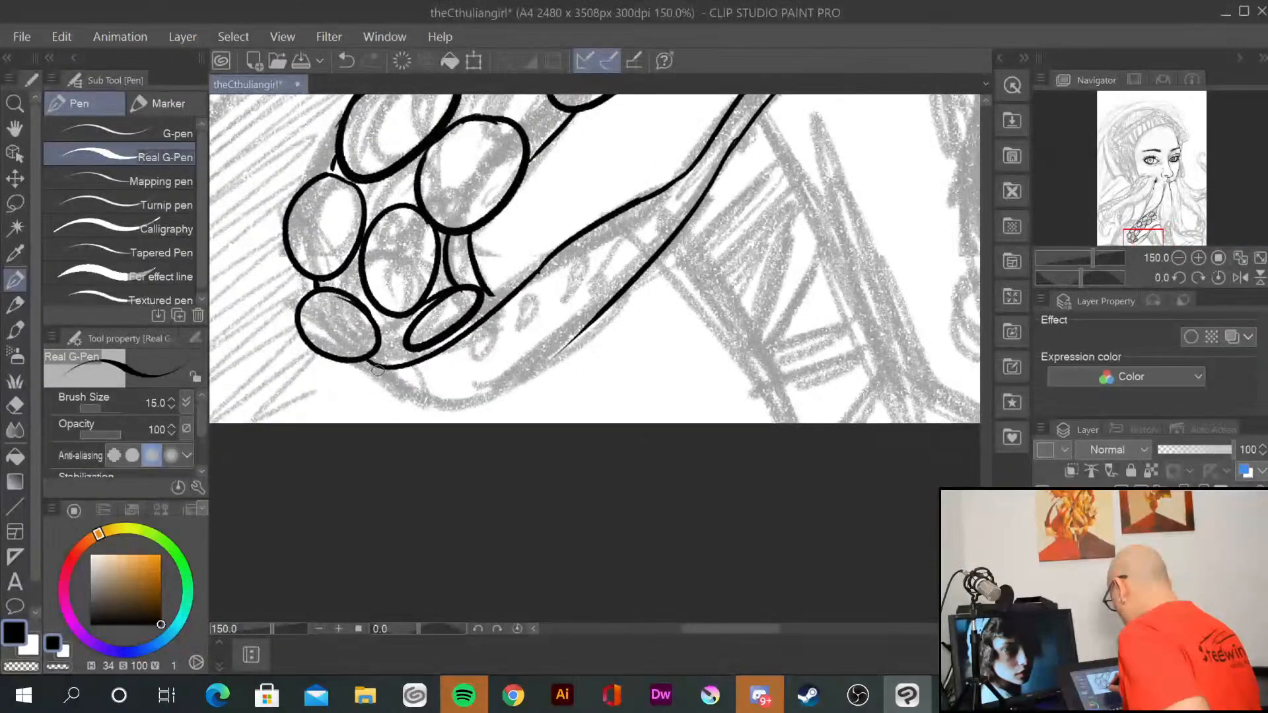
drag(495, 394, 570, 342)
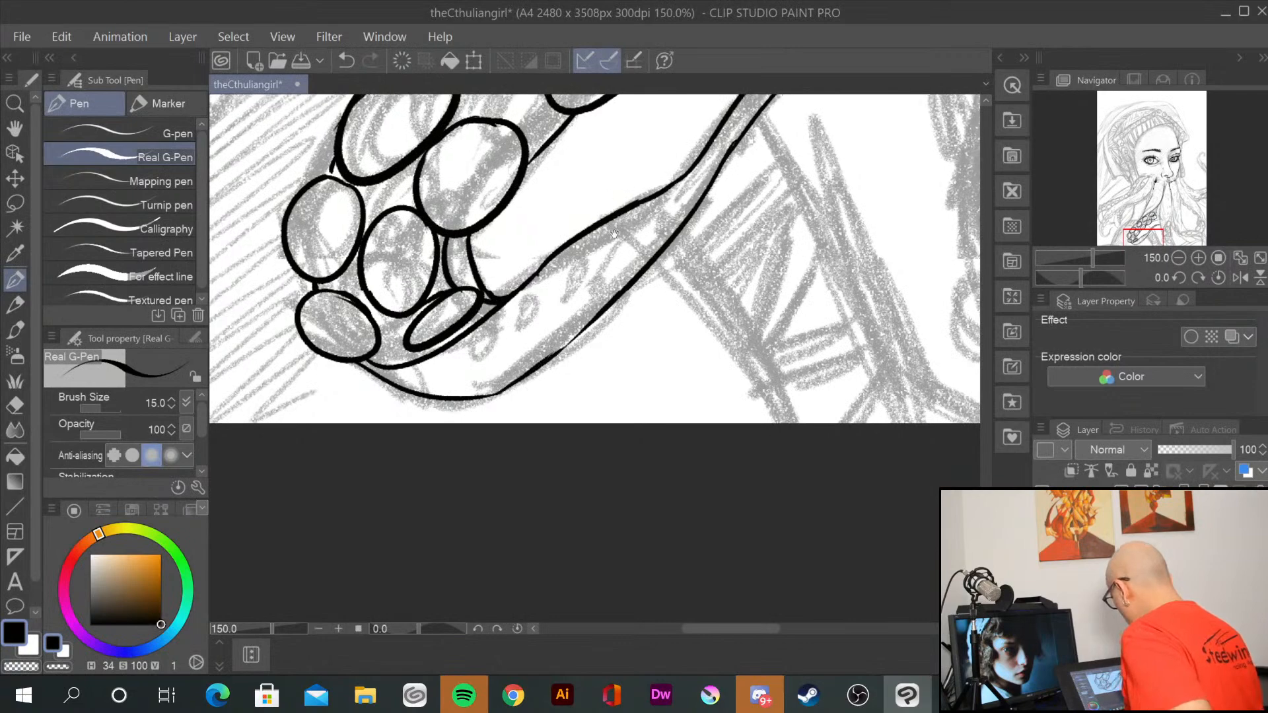
mouse_move(759, 133)
mouse_down()
mouse_move(558, 411)
mouse_move(403, 528)
mouse_up()
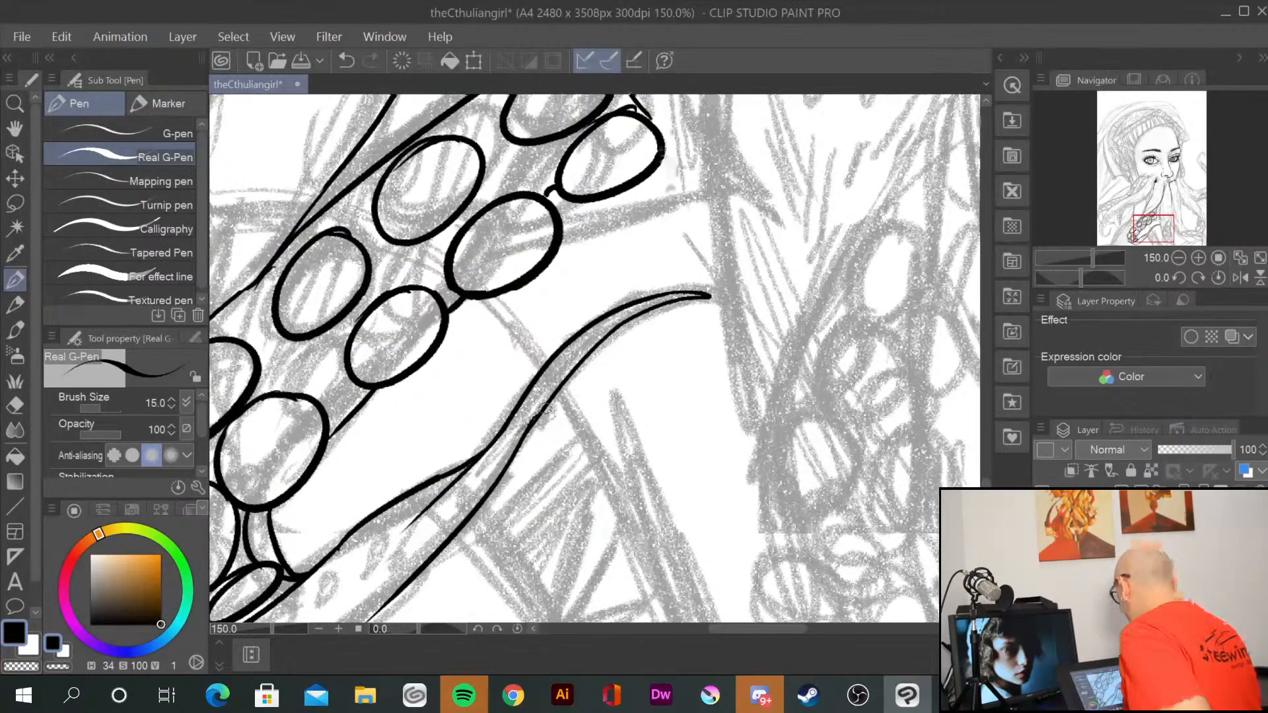
Step: Ink the central tentacle's near edge as a long line running down past the suckers and the thin tentacle tip, thickening it where needed
drag(661, 151, 586, 574)
drag(671, 359, 659, 323)
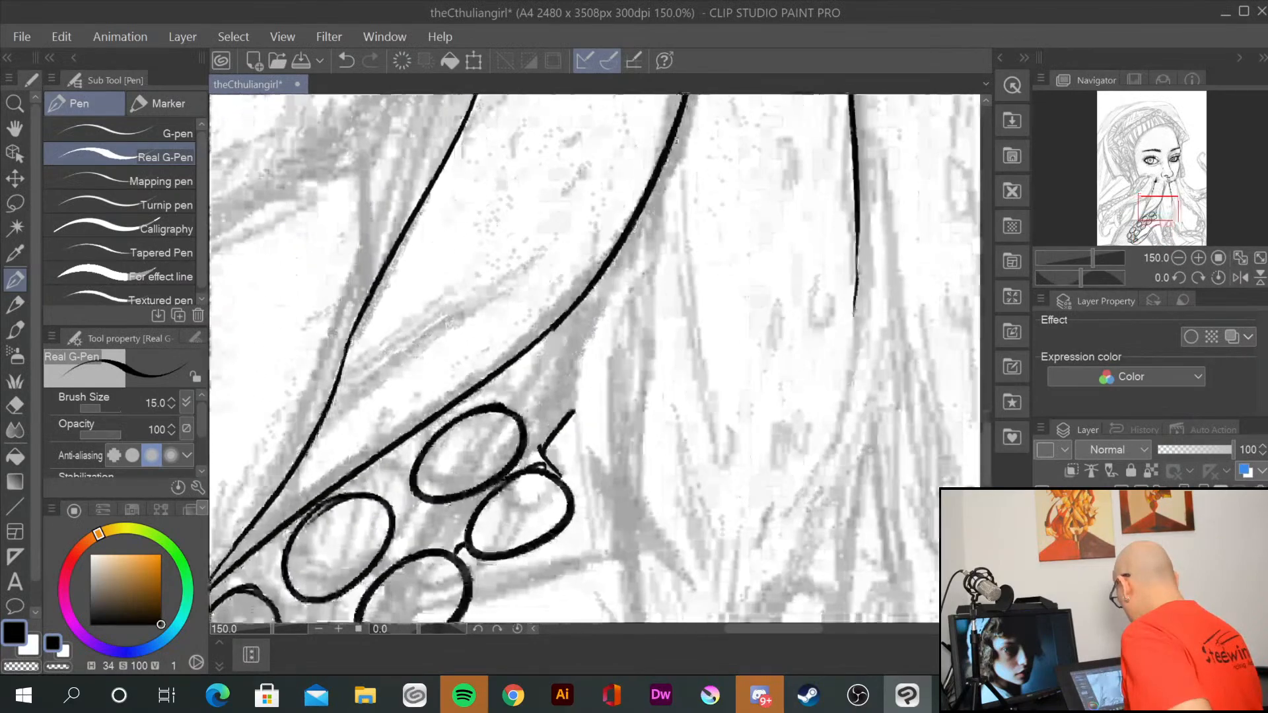
drag(571, 304, 580, 538)
drag(718, 571, 668, 257)
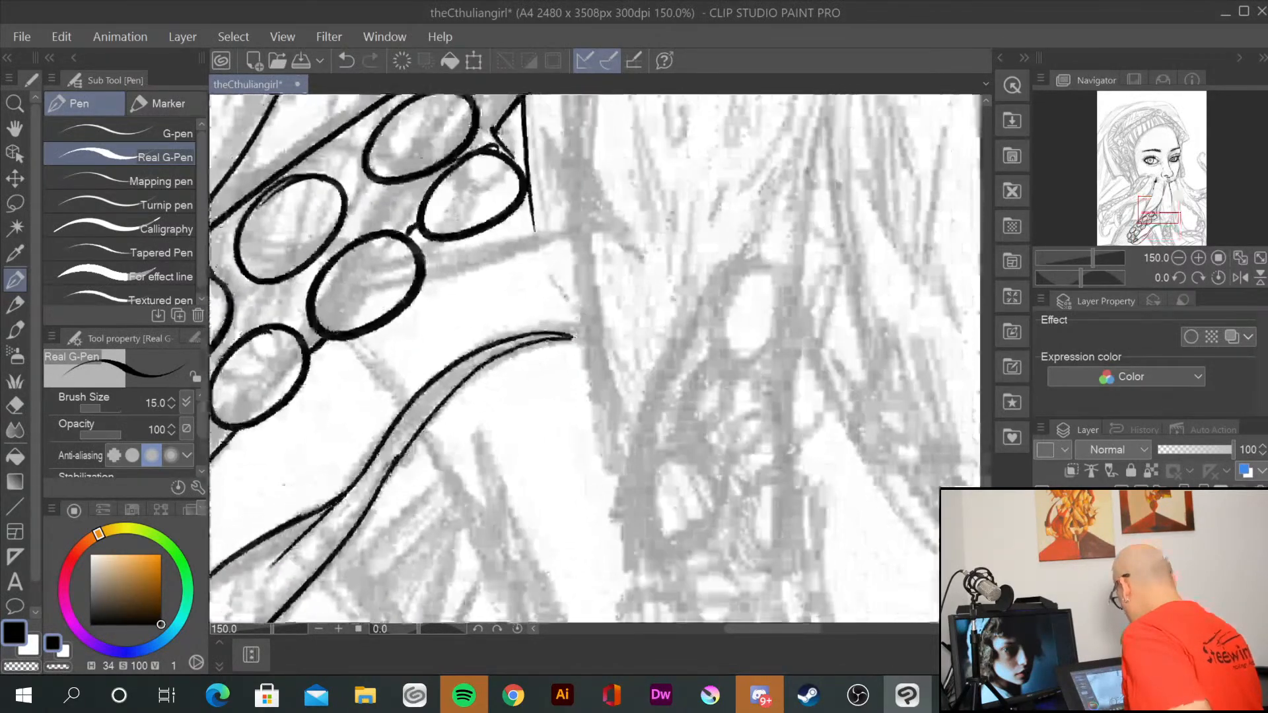
drag(530, 171, 593, 404)
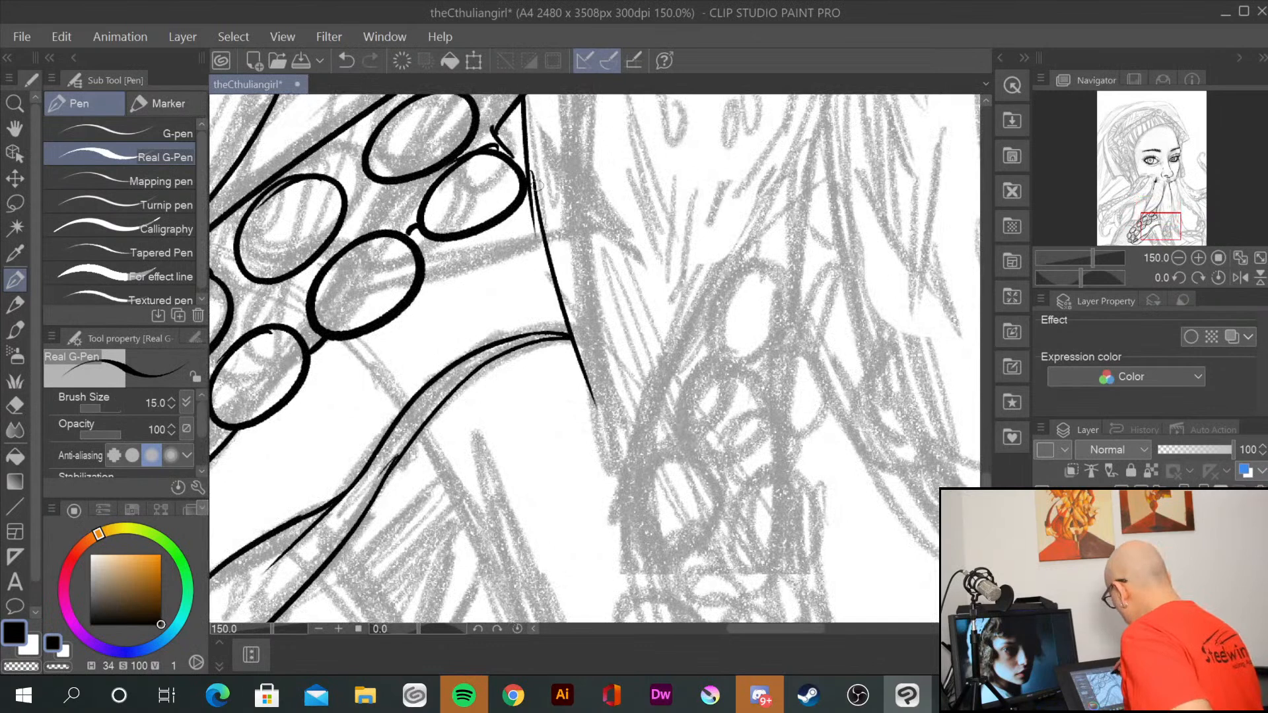
mouse_move(538, 182)
mouse_down()
mouse_move(532, 158)
mouse_move(543, 221)
mouse_move(528, 109)
mouse_move(554, 292)
mouse_up()
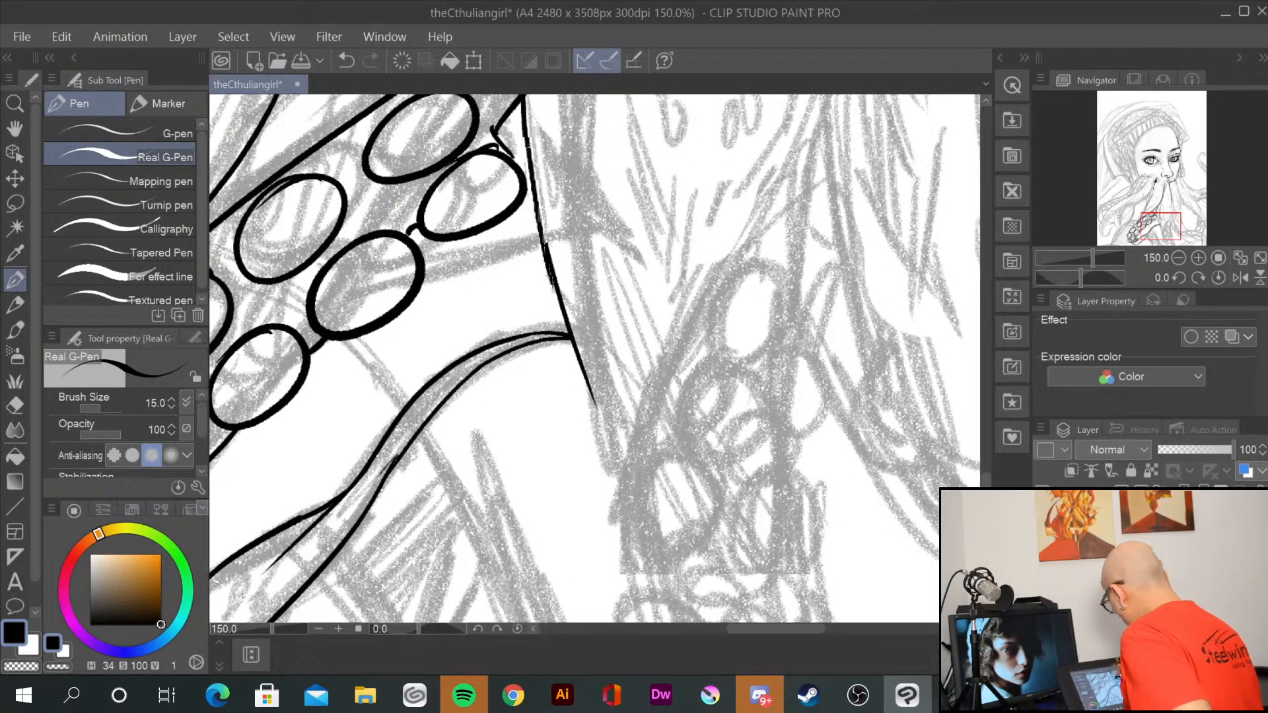
drag(572, 344, 626, 512)
Step: Ink a curved edge rising from the end of the long line and six oval suckers in pairs down to the page's lower edge
mouse_move(752, 527)
mouse_down()
mouse_move(733, 439)
mouse_move(686, 343)
mouse_up()
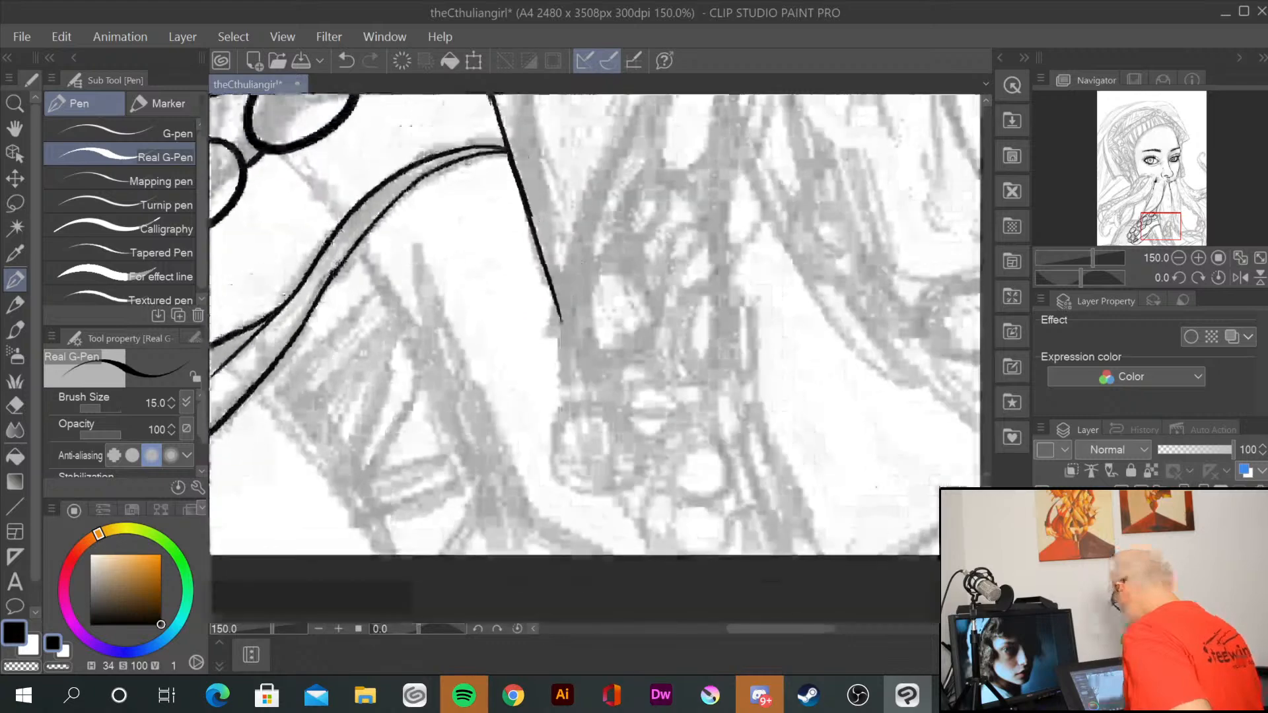
drag(633, 119, 564, 350)
mouse_move(610, 270)
mouse_down()
mouse_move(594, 390)
mouse_move(611, 269)
mouse_up()
mouse_move(718, 285)
mouse_down()
mouse_move(739, 369)
mouse_move(719, 284)
mouse_up()
mouse_move(611, 395)
mouse_down()
mouse_move(581, 509)
mouse_move(614, 413)
mouse_up()
mouse_move(709, 404)
mouse_down()
mouse_move(661, 463)
mouse_move(710, 404)
mouse_up()
mouse_move(670, 518)
mouse_down()
mouse_move(690, 554)
mouse_move(661, 507)
mouse_up()
mouse_move(701, 554)
mouse_down()
mouse_move(707, 531)
mouse_move(782, 540)
mouse_up()
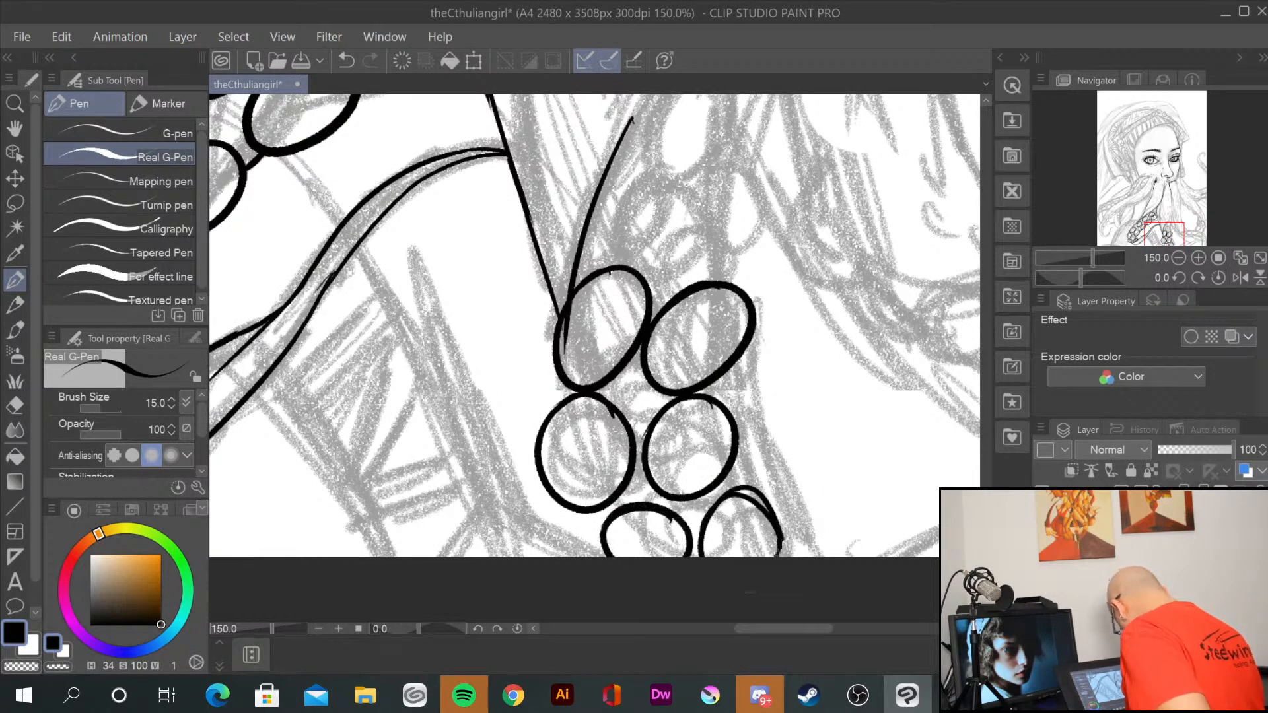
Step: Ink a pair of smaller oval suckers above the six at the central tentacle's lower end
drag(805, 334, 767, 493)
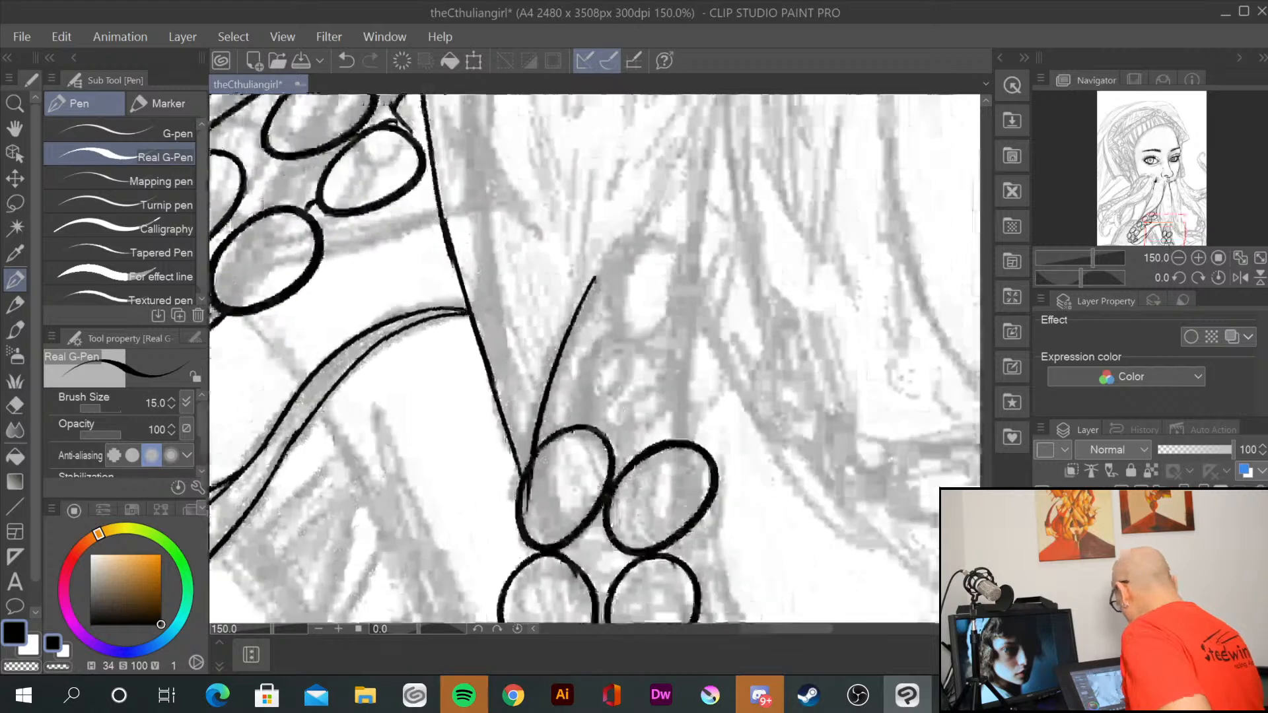
mouse_move(617, 329)
mouse_down()
mouse_move(577, 397)
mouse_move(573, 356)
mouse_up()
mouse_move(673, 337)
mouse_down()
mouse_move(647, 370)
mouse_move(654, 340)
mouse_up()
Step: Extend the central tentacle's far edge down to the curved sucker edge and ink a short branch line to the upper sucker
drag(630, 223, 594, 420)
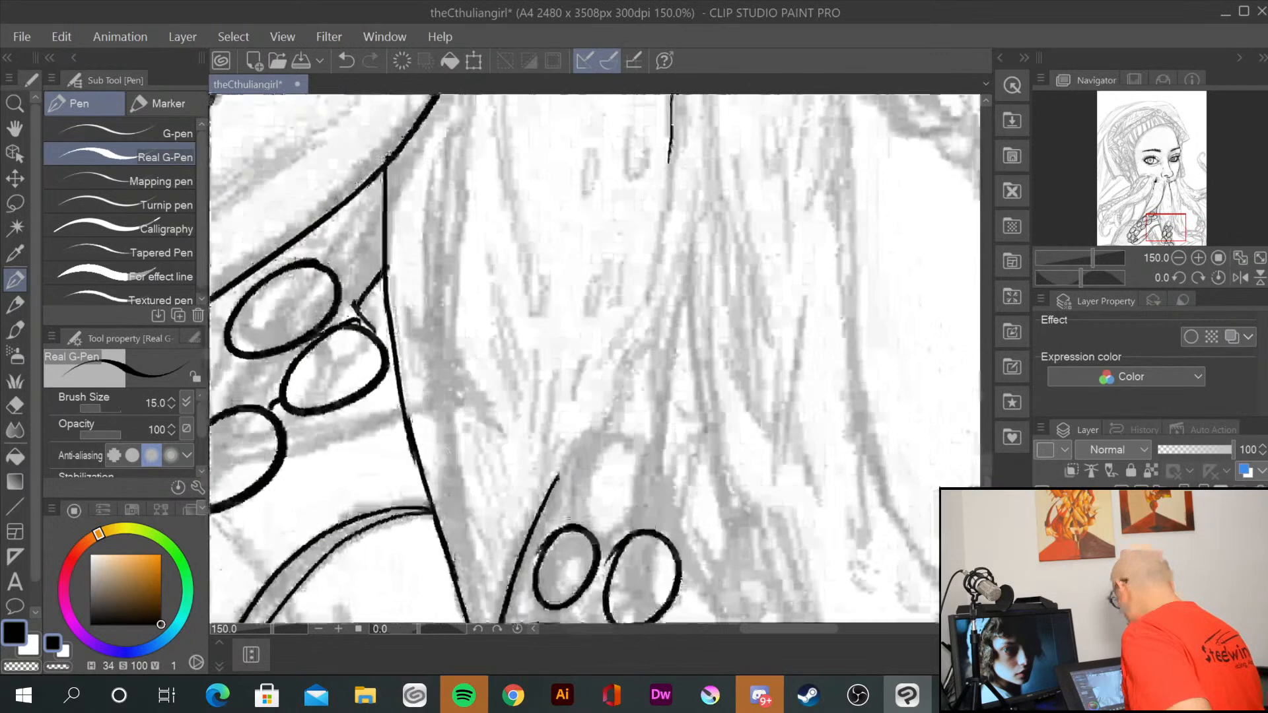
mouse_move(680, 134)
mouse_down()
mouse_move(635, 356)
mouse_move(606, 422)
mouse_move(528, 521)
mouse_up()
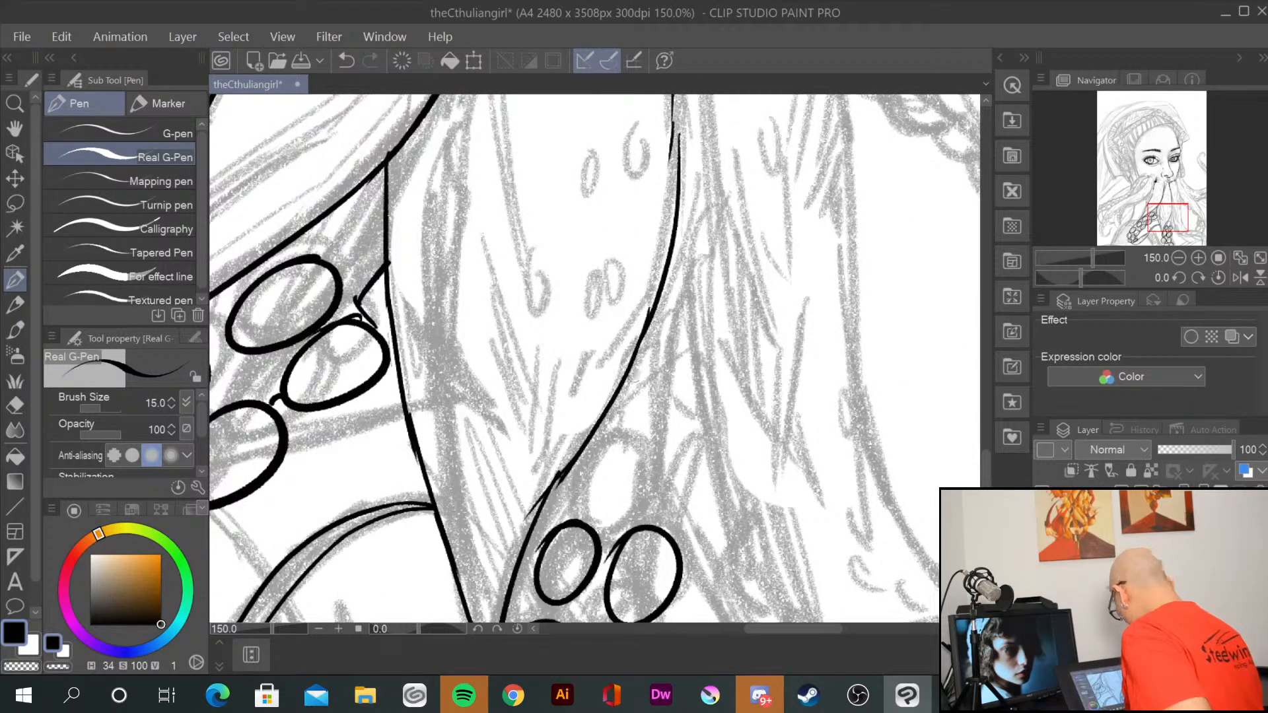
drag(619, 388, 627, 527)
Step: Join the lower suckers with short connecting lines and ink the pointed tentacle tip curving up from the page's lower edge
drag(766, 628, 727, 628)
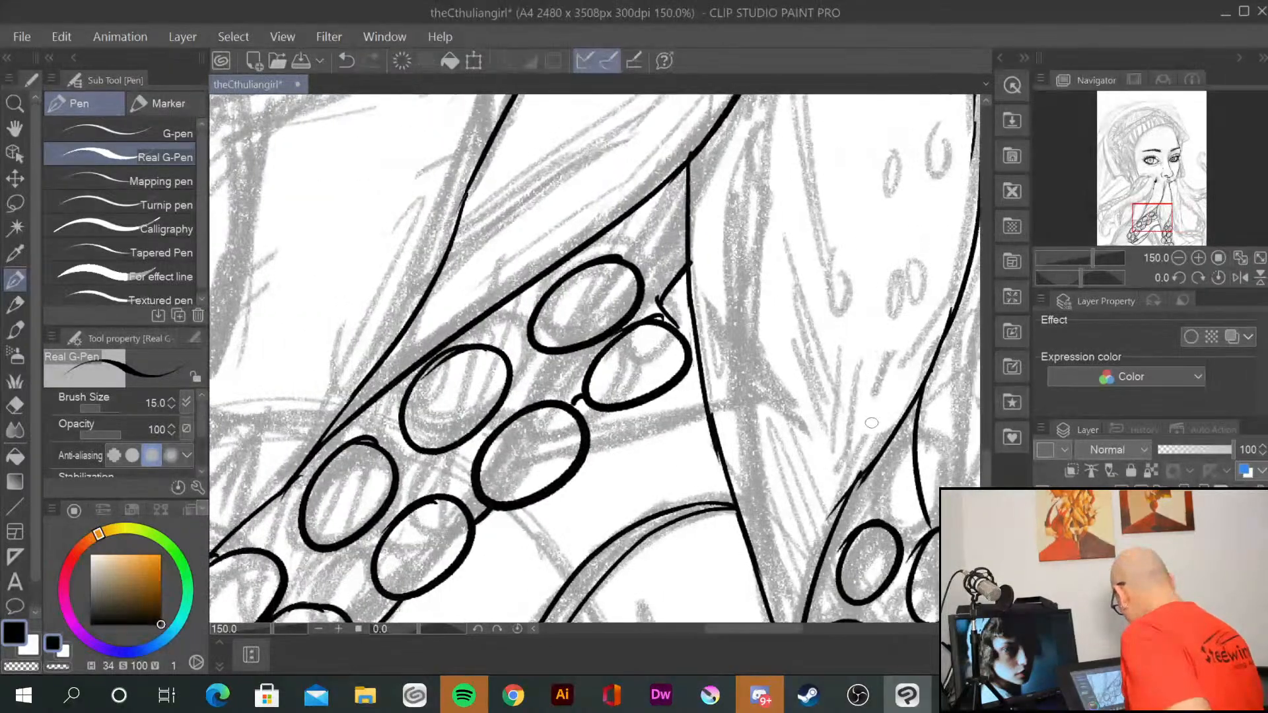
mouse_move(878, 443)
mouse_down()
mouse_move(743, 404)
mouse_move(428, 148)
mouse_up()
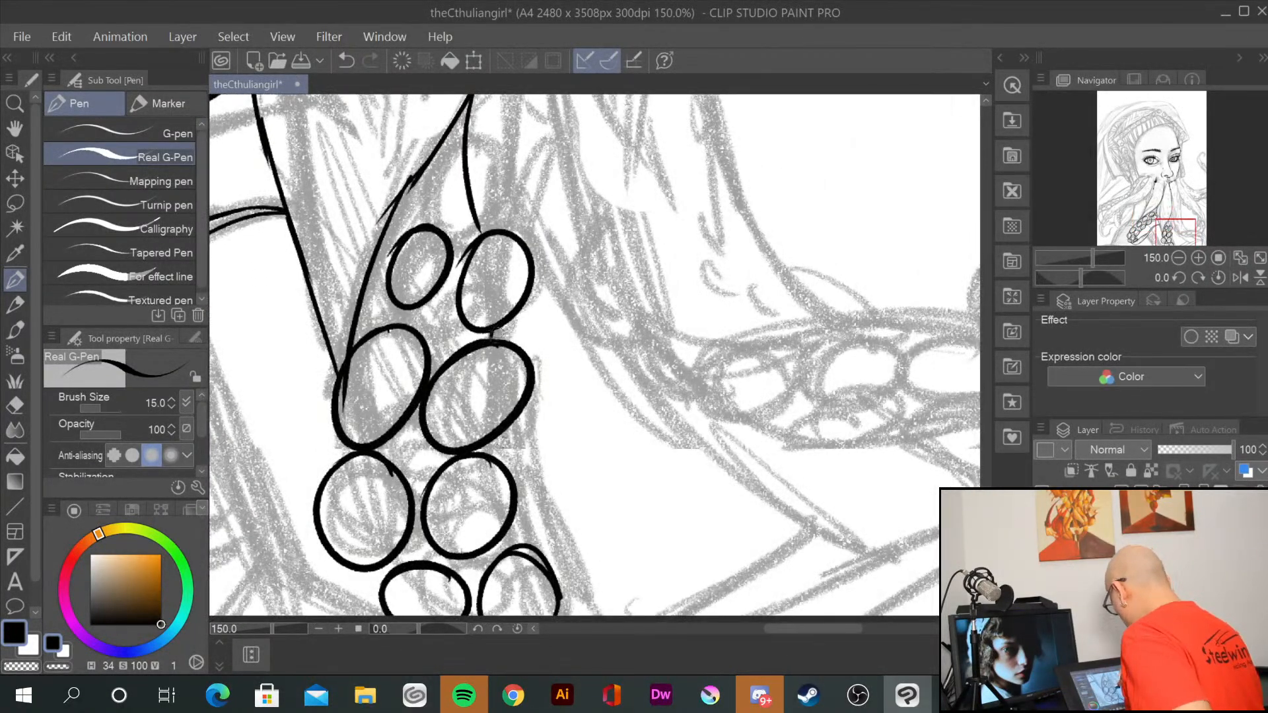
drag(489, 445, 488, 454)
mouse_move(684, 566)
mouse_down()
mouse_move(643, 285)
mouse_move(660, 316)
mouse_up()
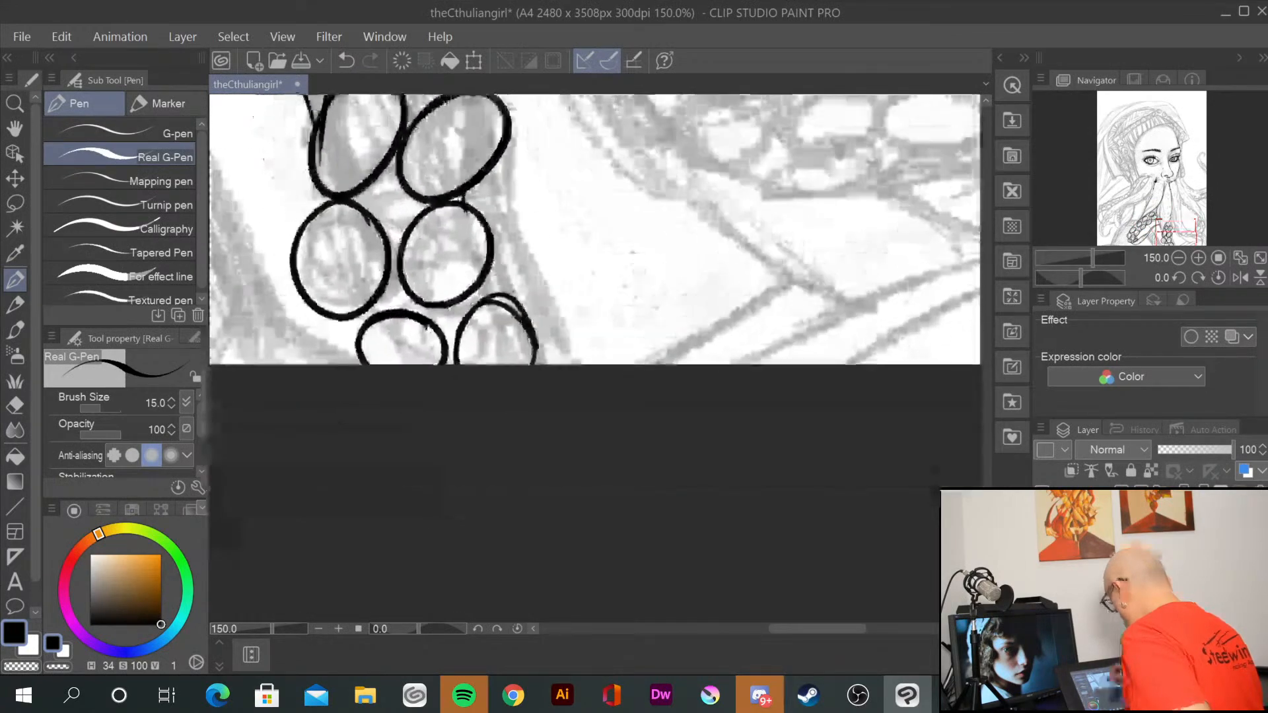
drag(481, 284, 486, 296)
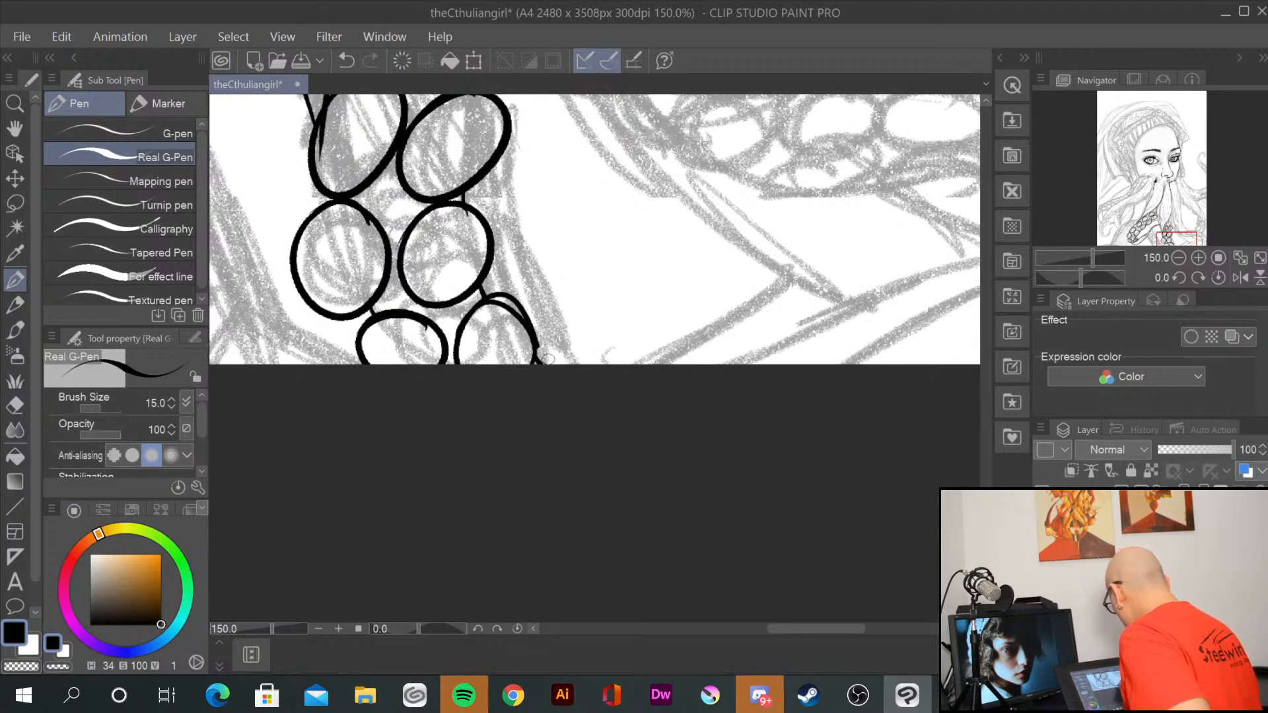
mouse_move(572, 366)
mouse_down()
mouse_move(913, 268)
mouse_move(866, 254)
mouse_move(937, 286)
mouse_move(853, 268)
mouse_move(641, 414)
mouse_up()
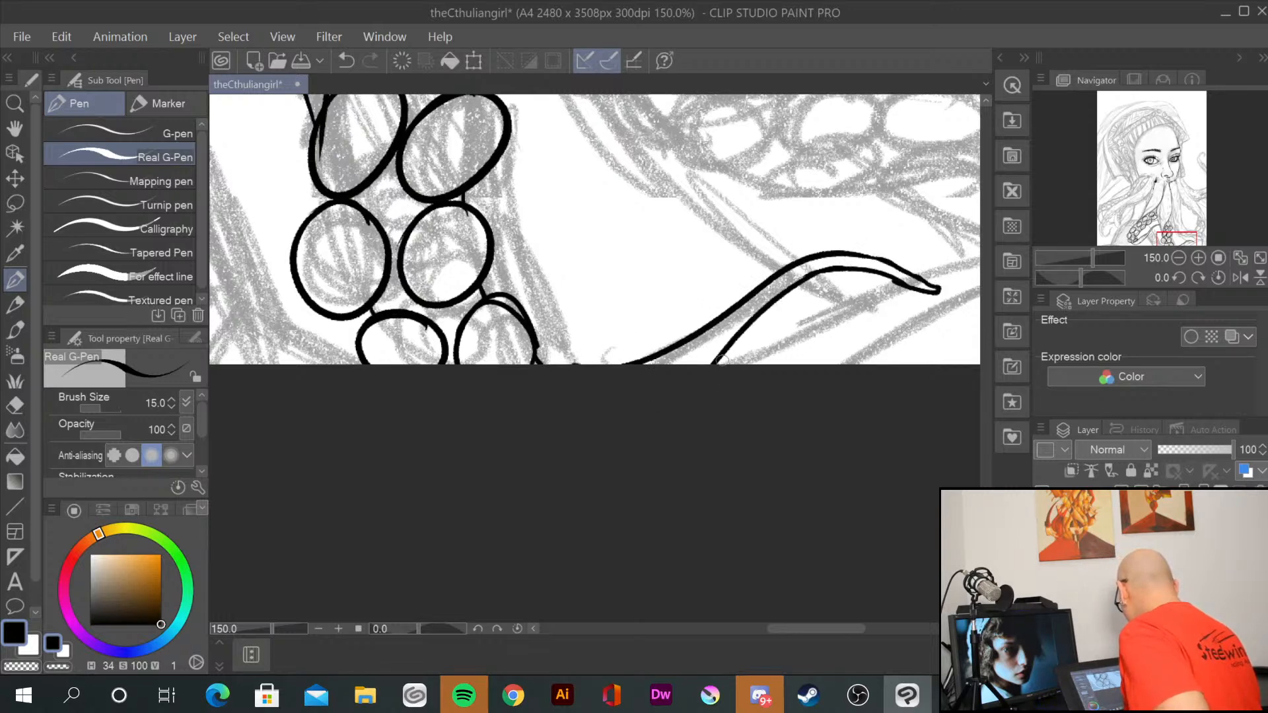
Step: Ink tapered hatch strokes on the near cheek above the outer tentacle and the face contour line running down to them
scroll(608, 221, up, 6)
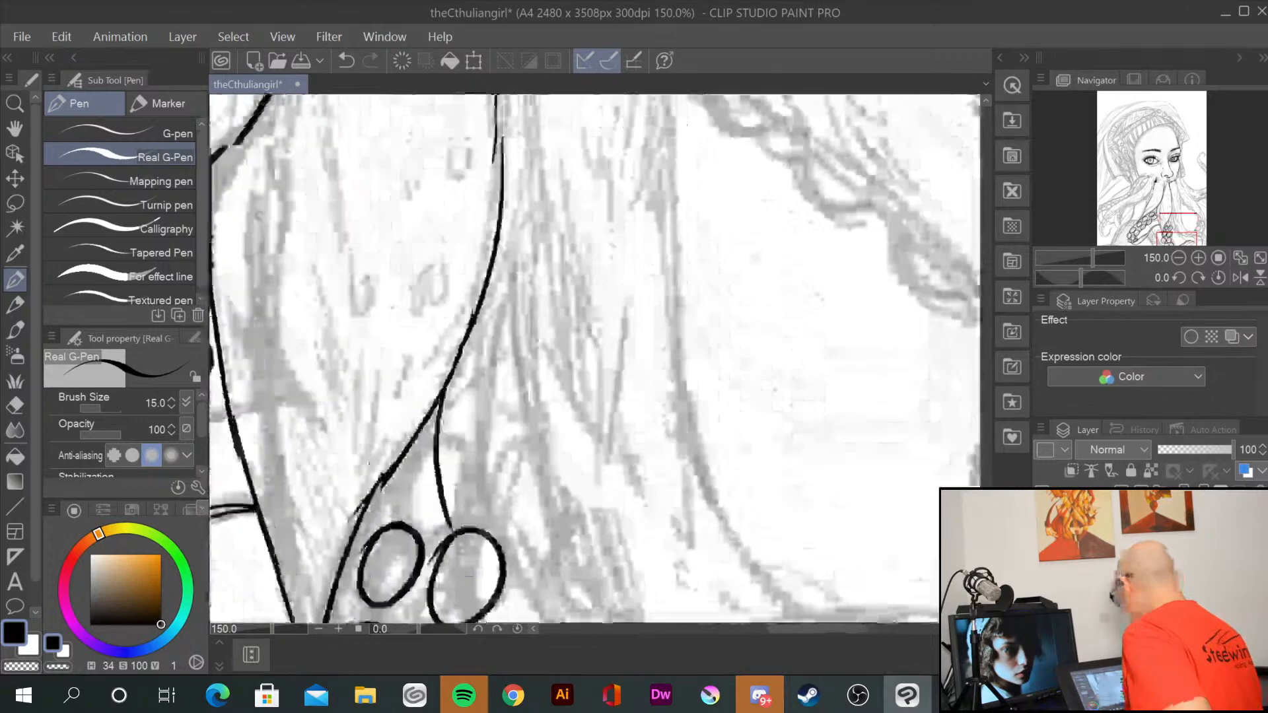
scroll(692, 577, up, 8)
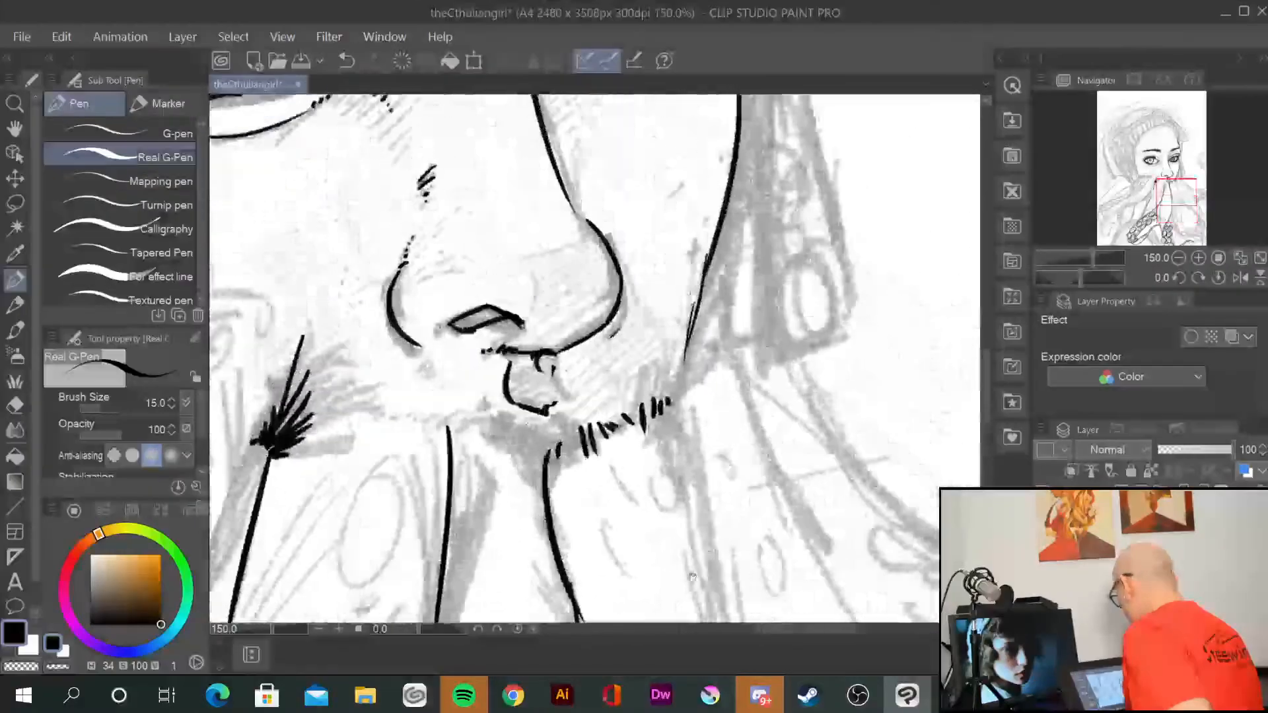
mouse_move(692, 576)
mouse_down()
mouse_move(861, 361)
mouse_move(892, 369)
mouse_up()
drag(611, 403, 818, 580)
drag(655, 447, 700, 521)
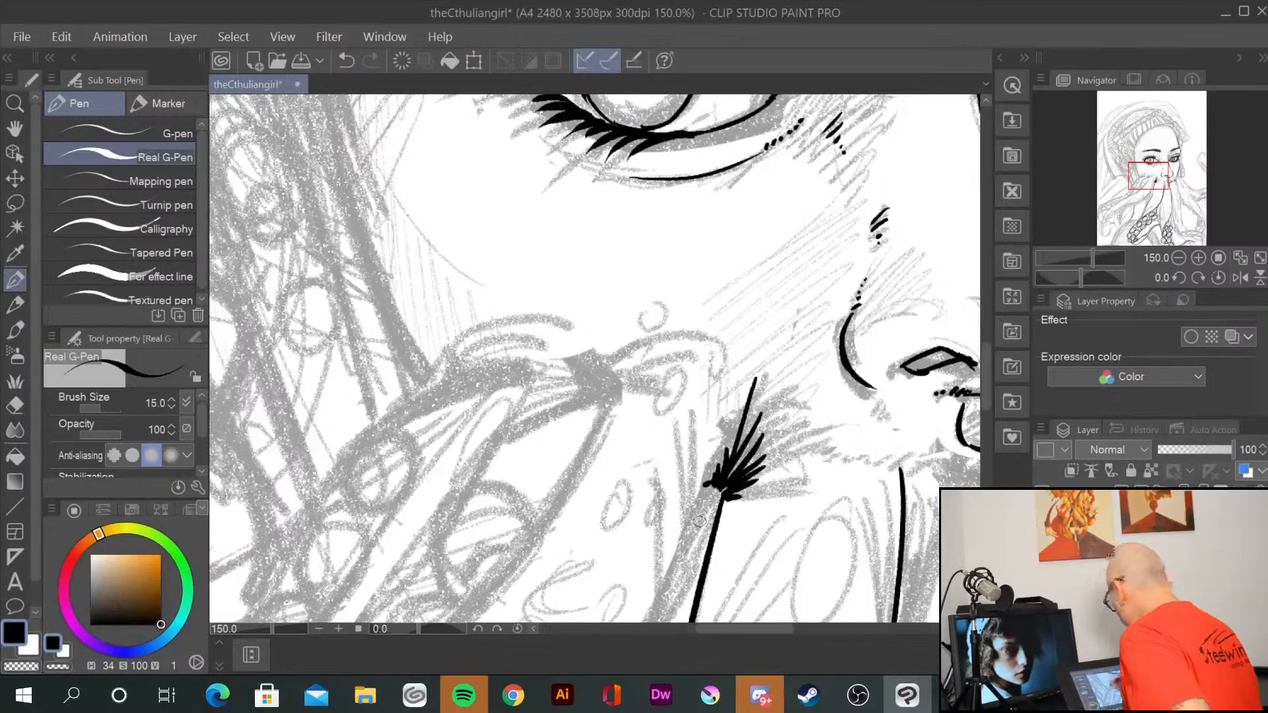
mouse_move(403, 399)
mouse_down()
mouse_move(519, 360)
mouse_move(472, 332)
mouse_up()
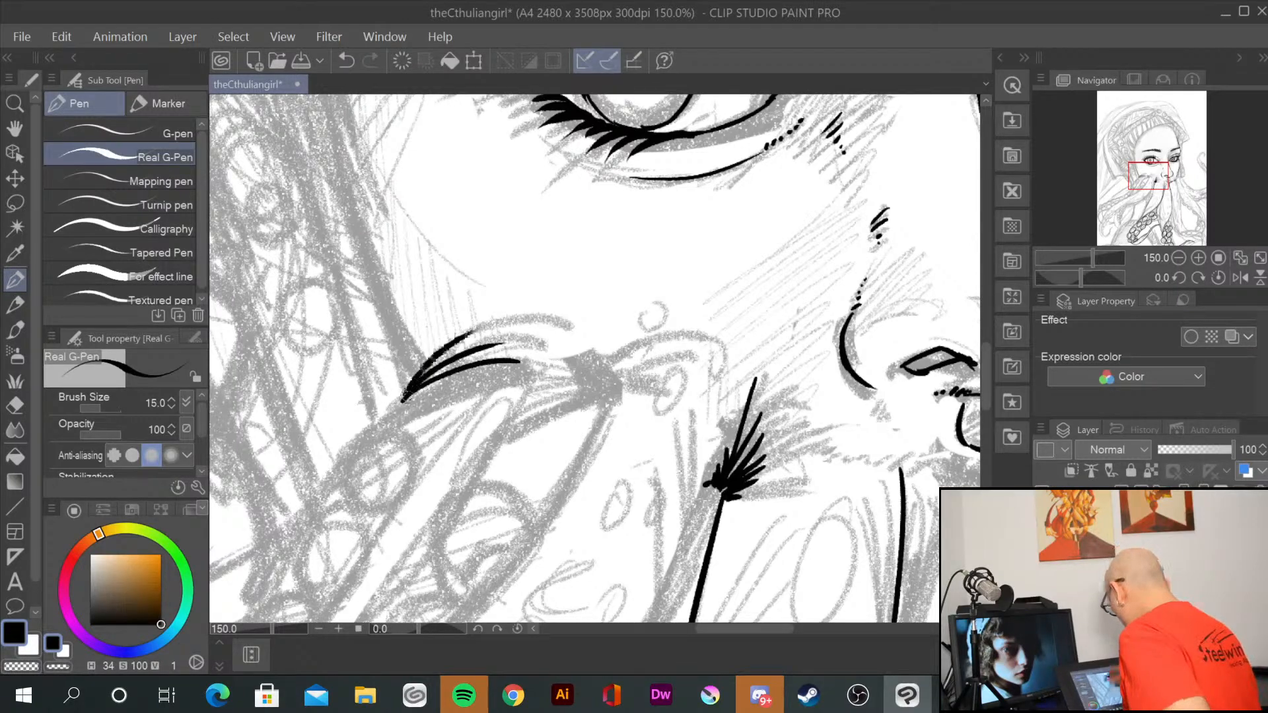
mouse_move(353, 199)
mouse_down()
mouse_move(400, 401)
mouse_move(386, 411)
mouse_up()
mouse_move(620, 480)
mouse_down()
mouse_move(752, 192)
mouse_move(827, 184)
mouse_move(826, 234)
mouse_up()
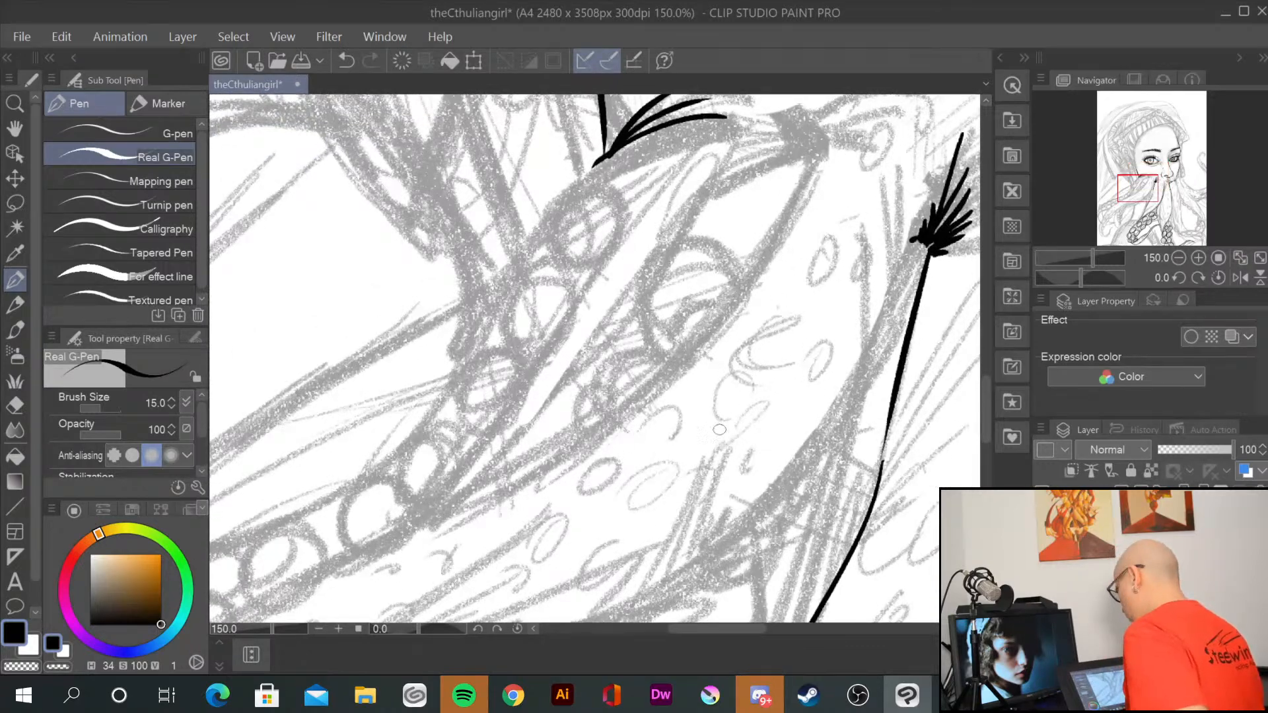
scroll(719, 430, down, 4)
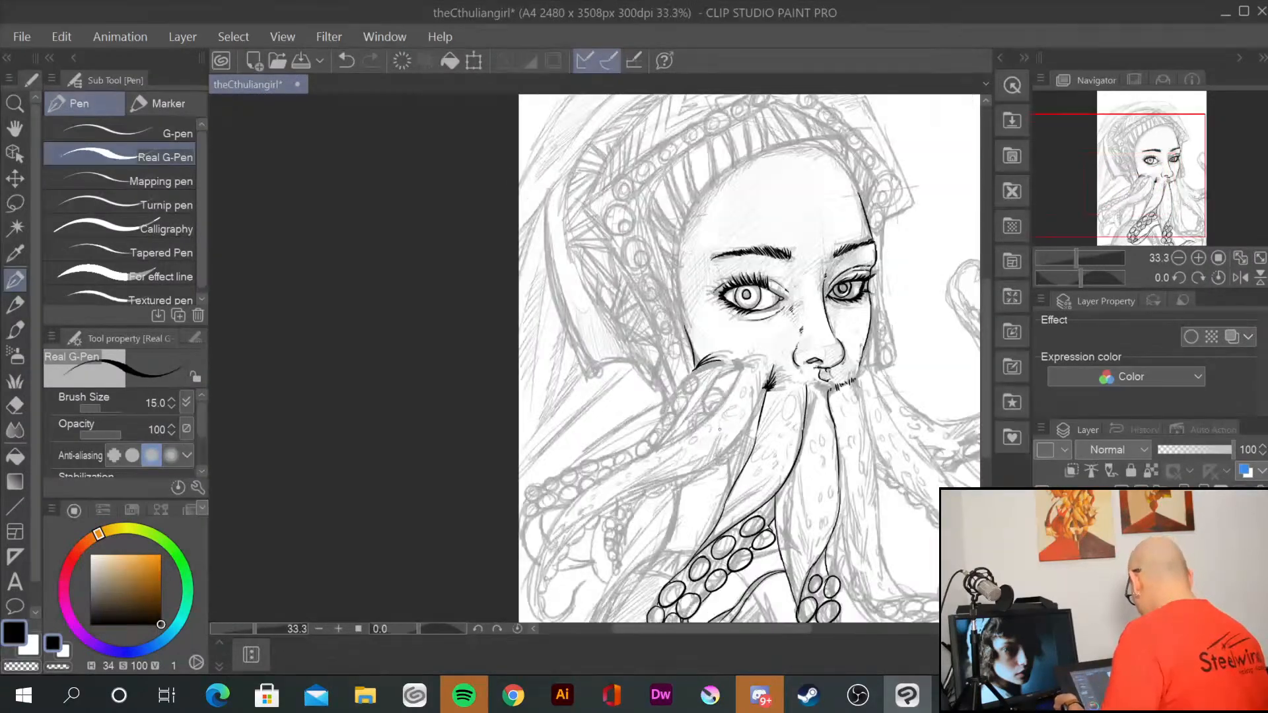
Step: Ink tapered strokes on the cheek at the outer tentacle's root and its long upper edge down toward the curled tip
scroll(719, 429, down, 1)
scroll(719, 430, up, 3)
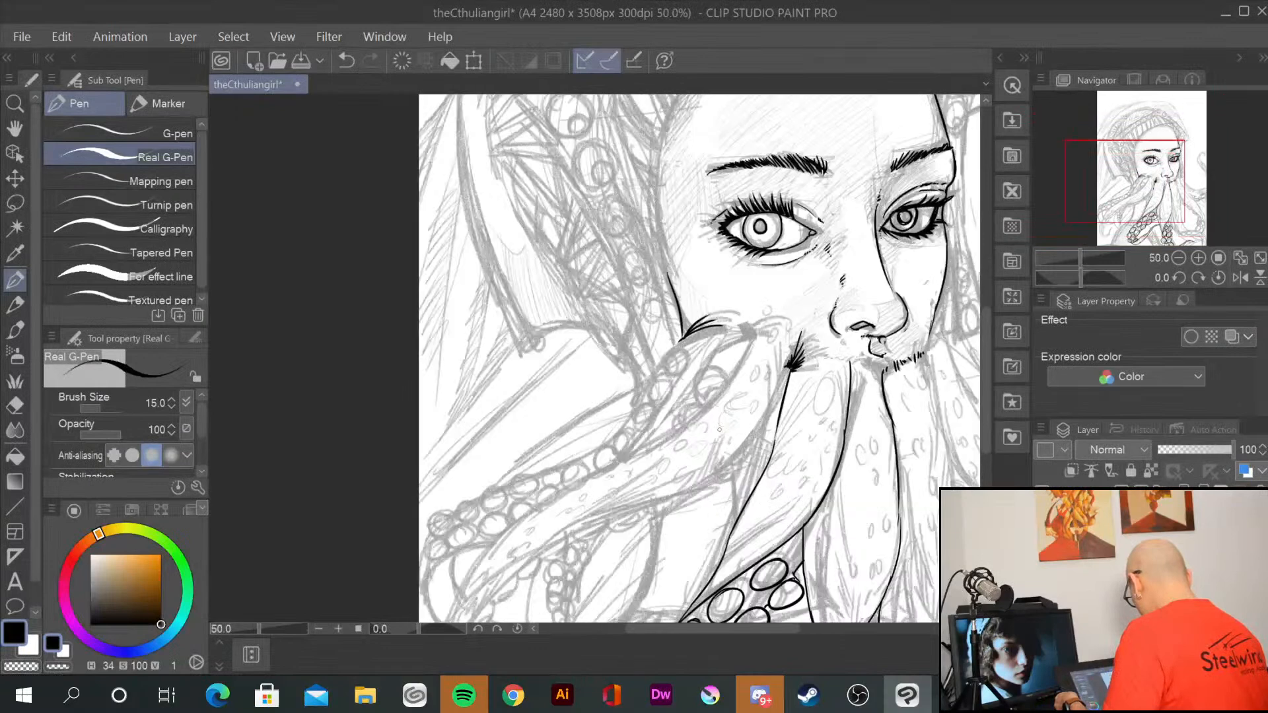
mouse_move(766, 287)
mouse_down()
mouse_move(759, 327)
mouse_move(792, 286)
mouse_move(792, 295)
mouse_up()
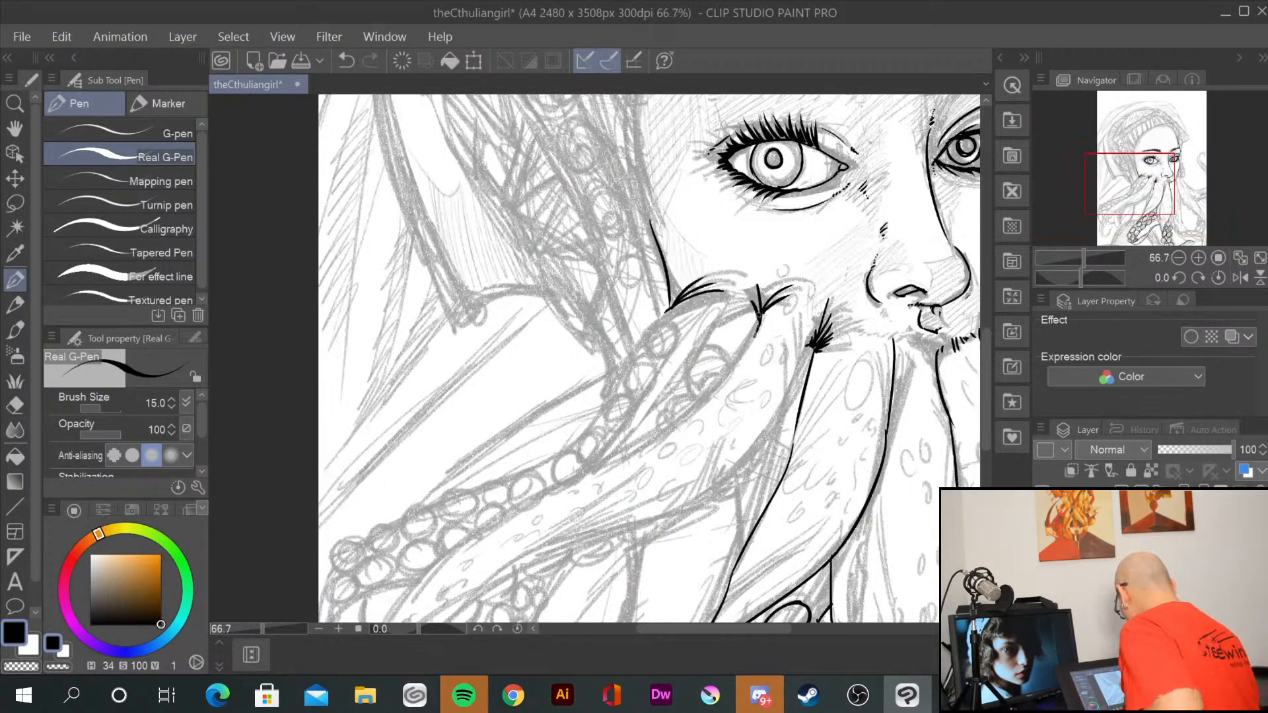
drag(791, 508, 848, 393)
mouse_move(811, 211)
mouse_down()
mouse_move(782, 263)
mouse_move(634, 370)
mouse_move(555, 401)
mouse_move(422, 522)
mouse_up()
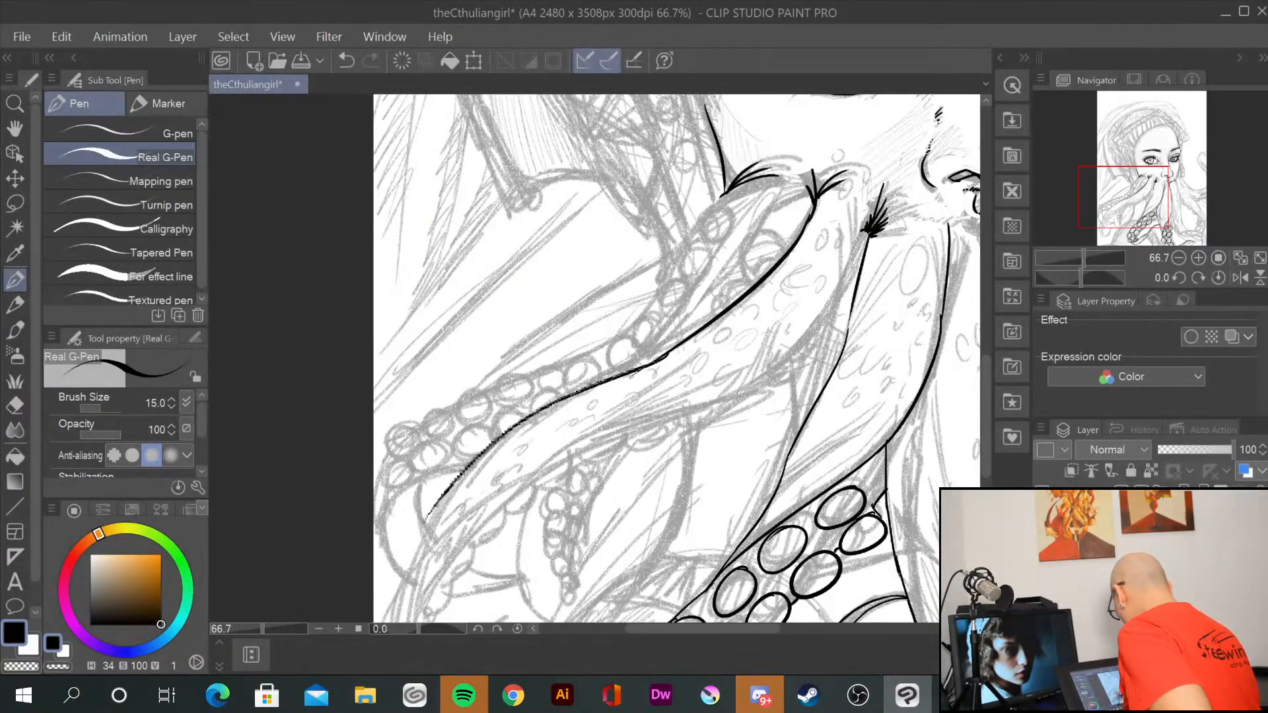
drag(621, 446, 704, 315)
drag(554, 335, 489, 419)
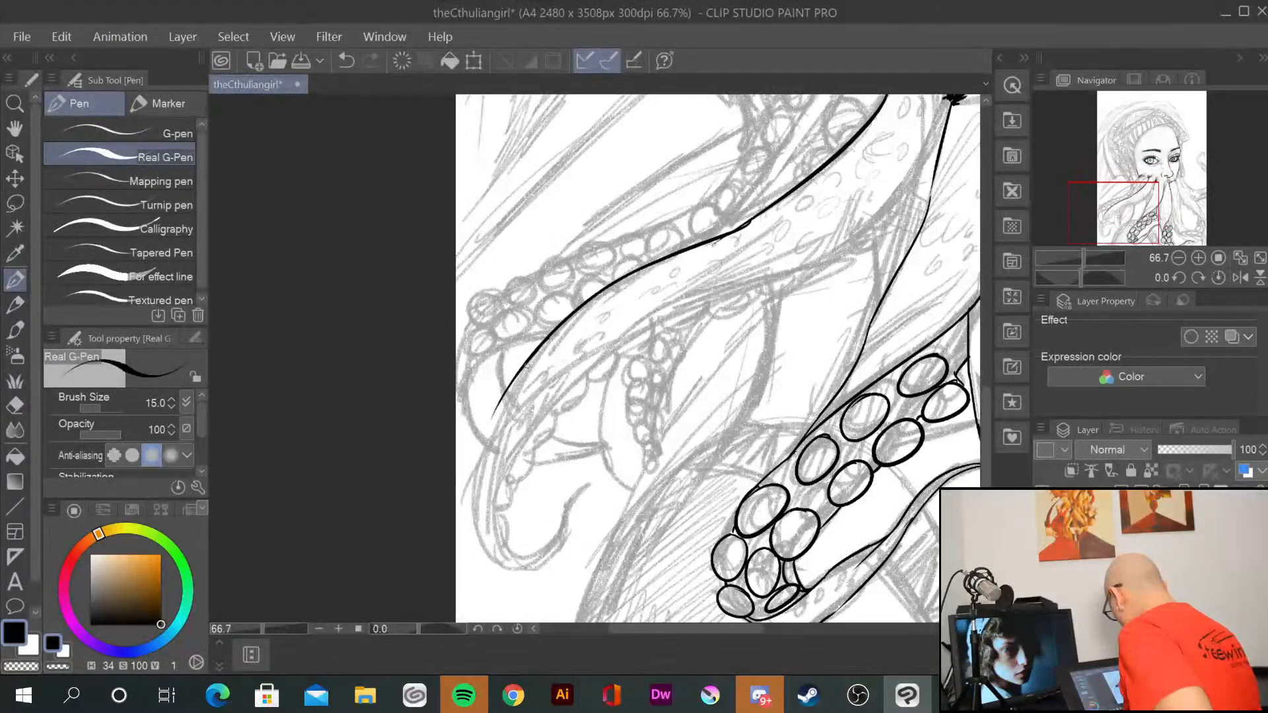
drag(519, 368, 479, 552)
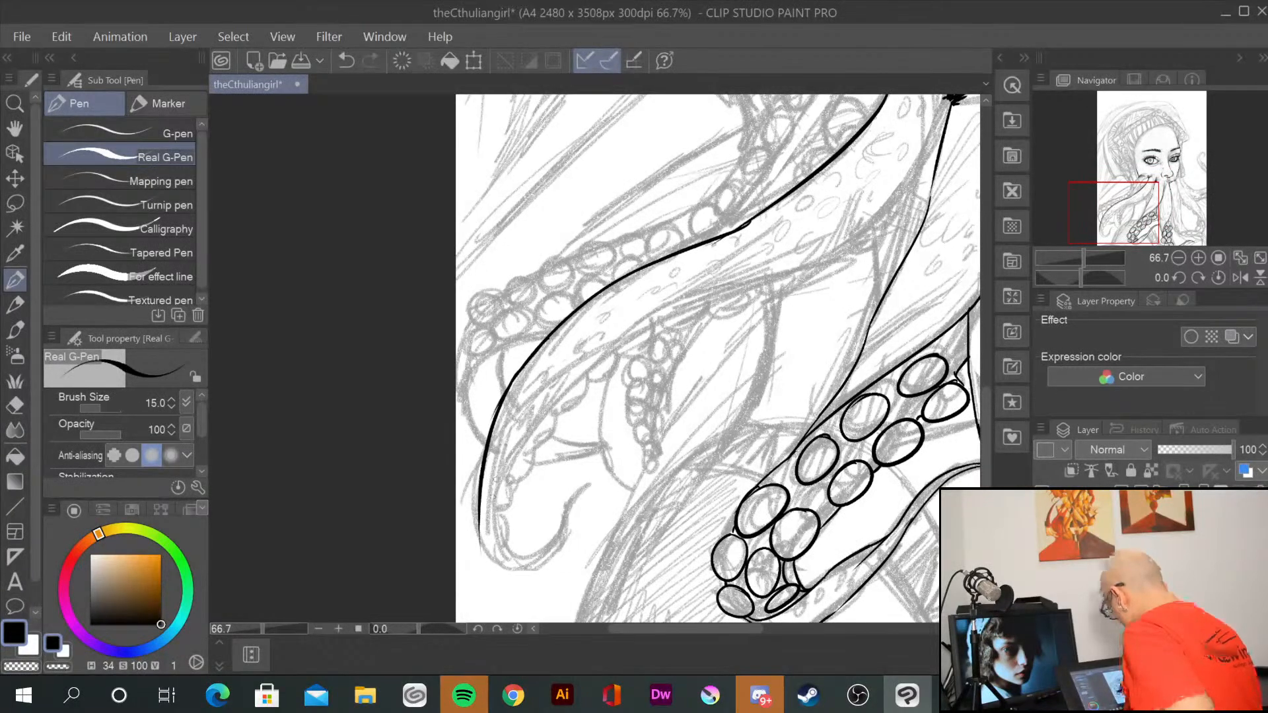
drag(480, 518, 480, 545)
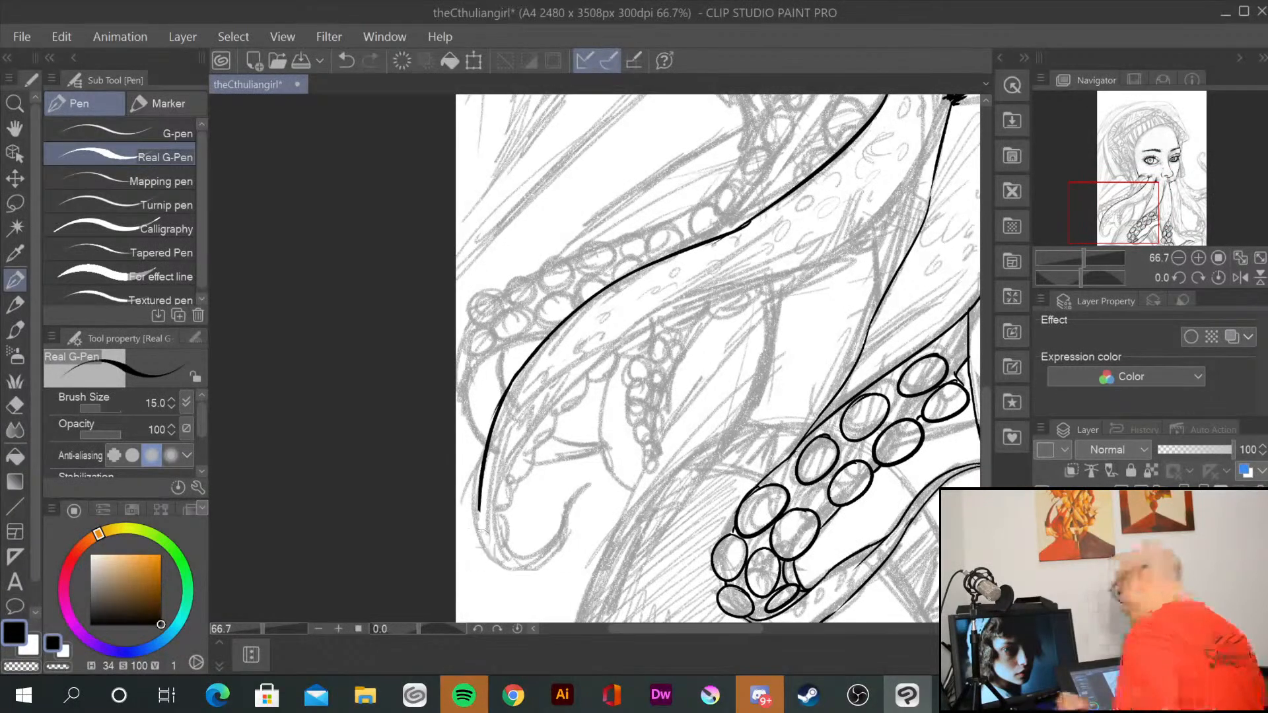
Step: Ink the outer tentacle's hooked tip with an outer contour, a rounded upturned end and an inner contour along the curl
ctrl+click(727, 506)
ctrl+click(728, 505)
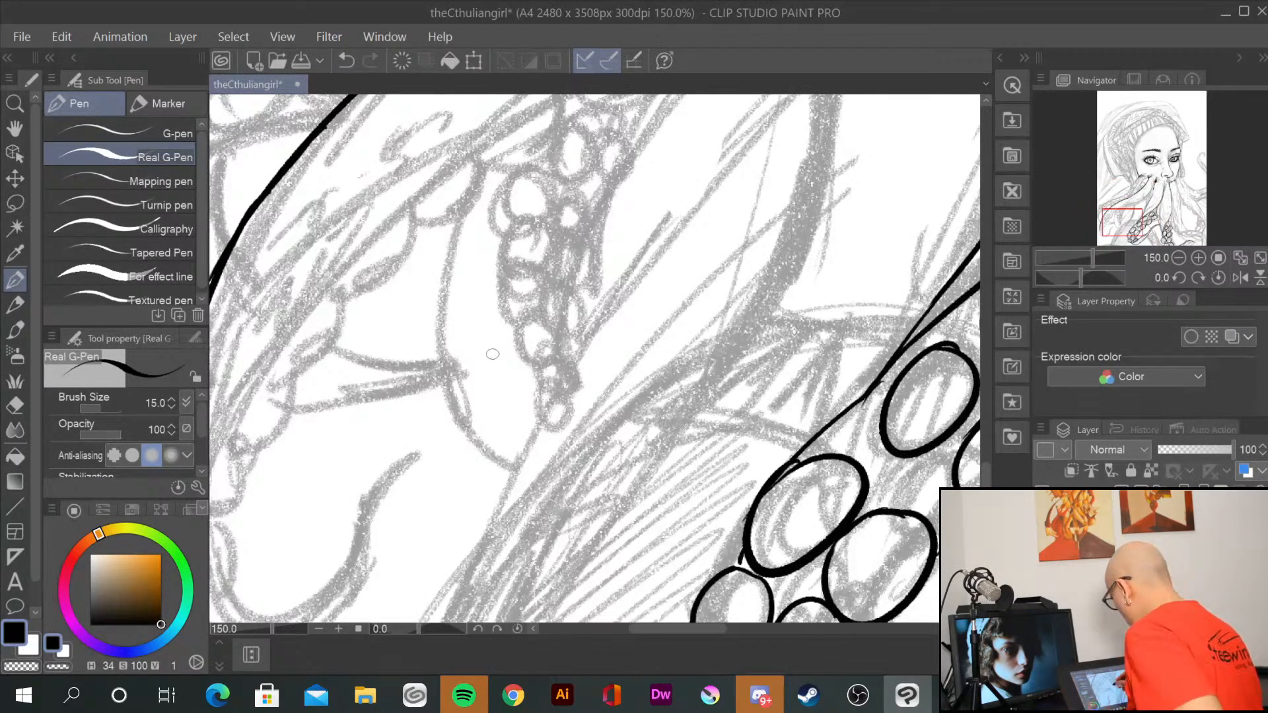
drag(492, 354, 631, 212)
mouse_move(301, 357)
mouse_down()
mouse_move(351, 492)
mouse_move(496, 444)
mouse_move(508, 396)
mouse_move(567, 315)
mouse_move(545, 303)
mouse_move(496, 359)
mouse_move(472, 452)
mouse_up()
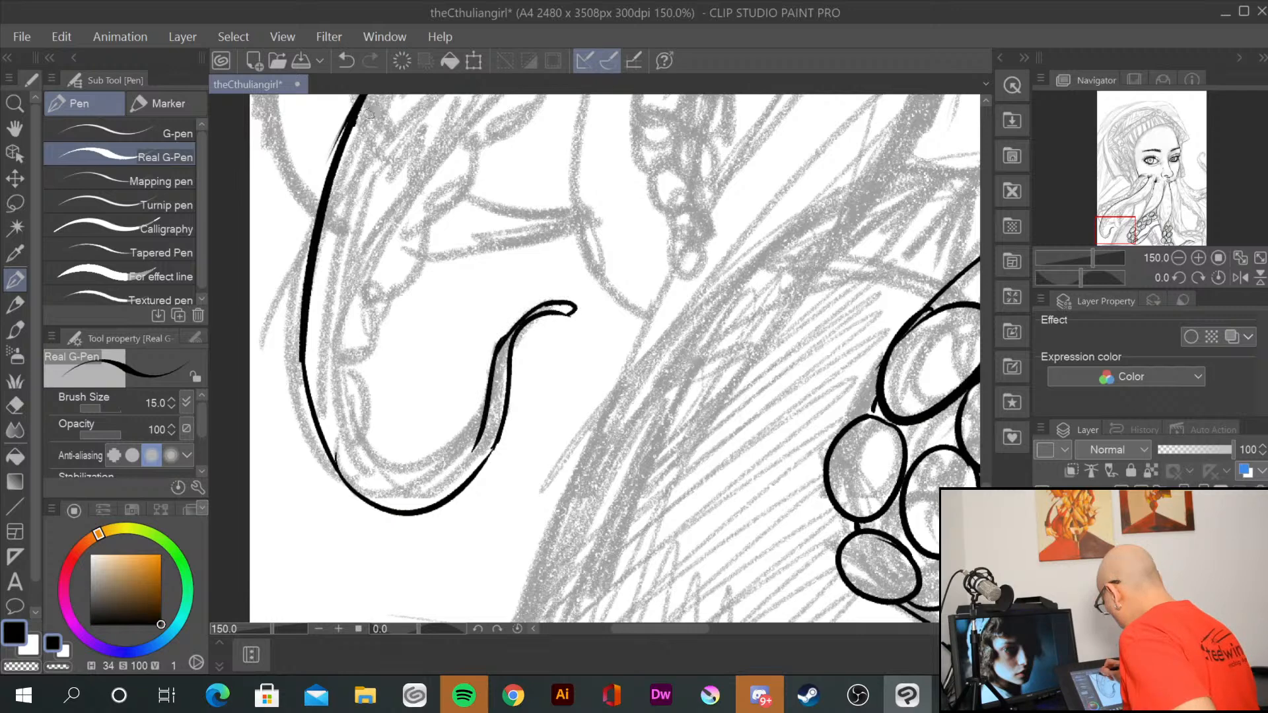
drag(367, 110, 346, 412)
drag(441, 457, 424, 473)
drag(346, 386, 462, 456)
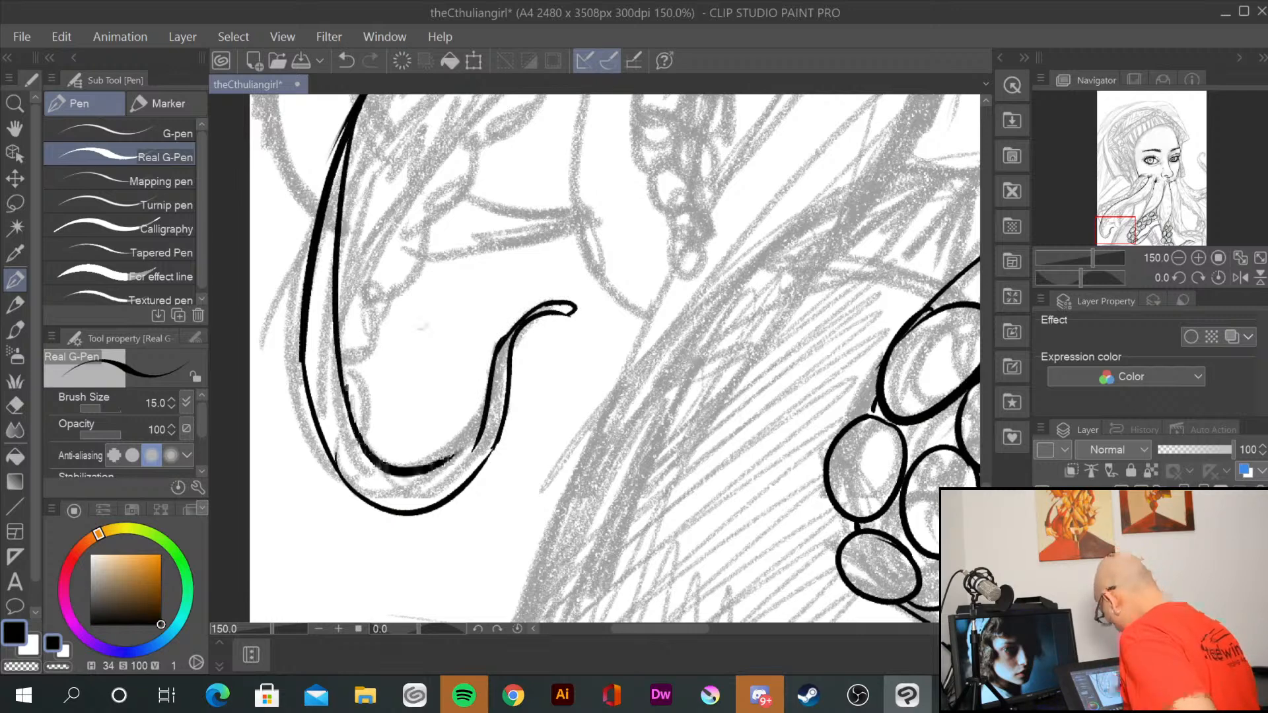
mouse_move(375, 466)
mouse_down()
mouse_move(474, 446)
mouse_move(485, 421)
mouse_up()
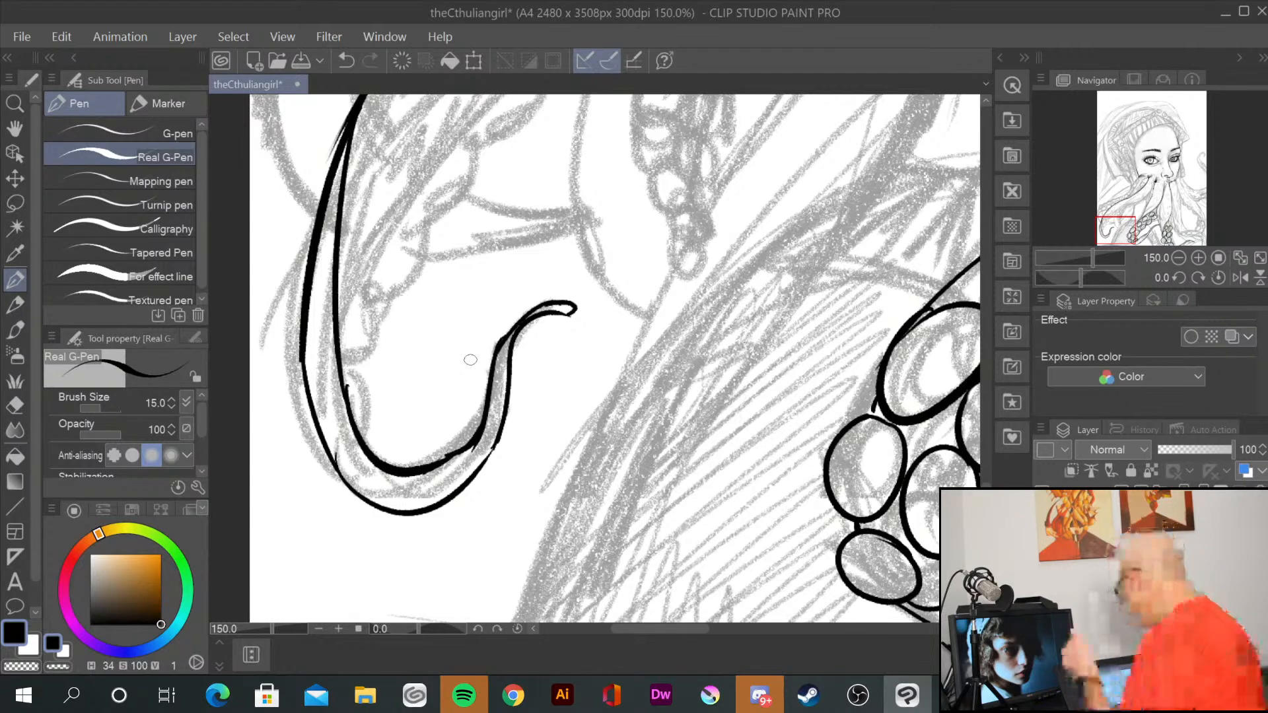
Step: Ink the outer tentacle's lower edge from below the cheek along its underside toward the curl, trimming the overshoot where strokes meet
mouse_move(451, 232)
mouse_down()
mouse_move(771, 471)
mouse_move(701, 514)
mouse_up()
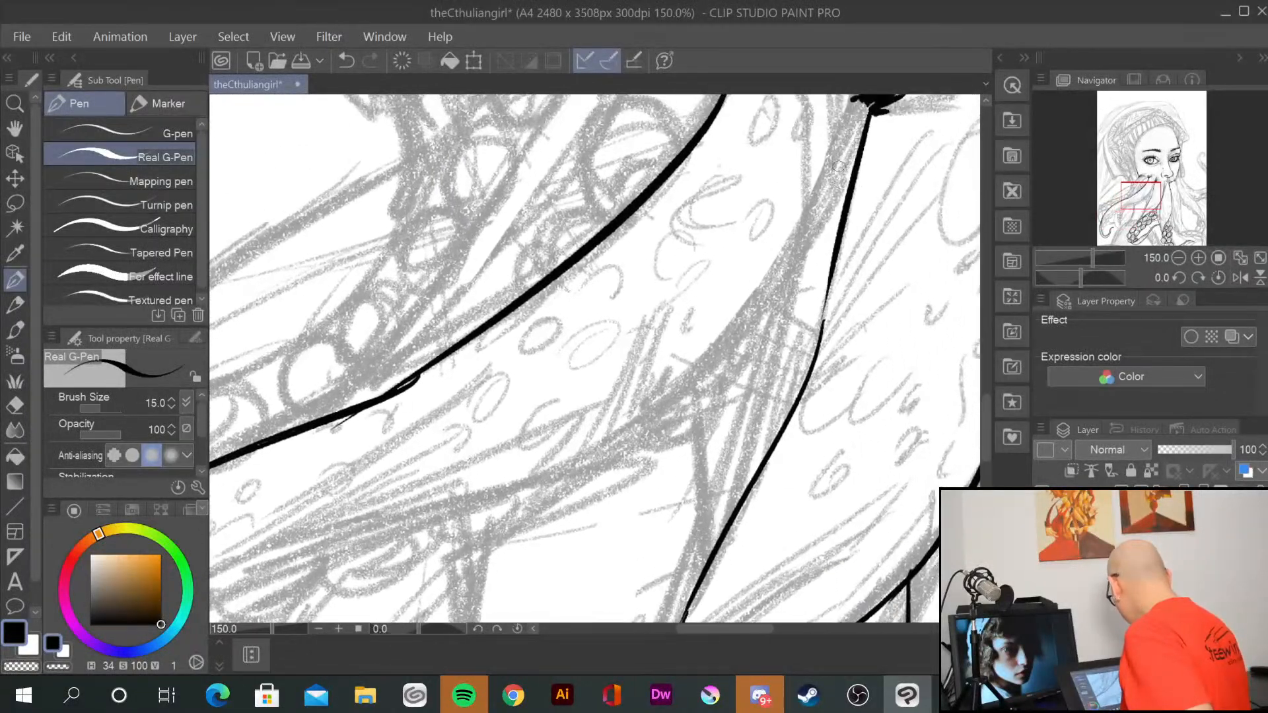
drag(851, 154, 637, 446)
drag(695, 492, 839, 350)
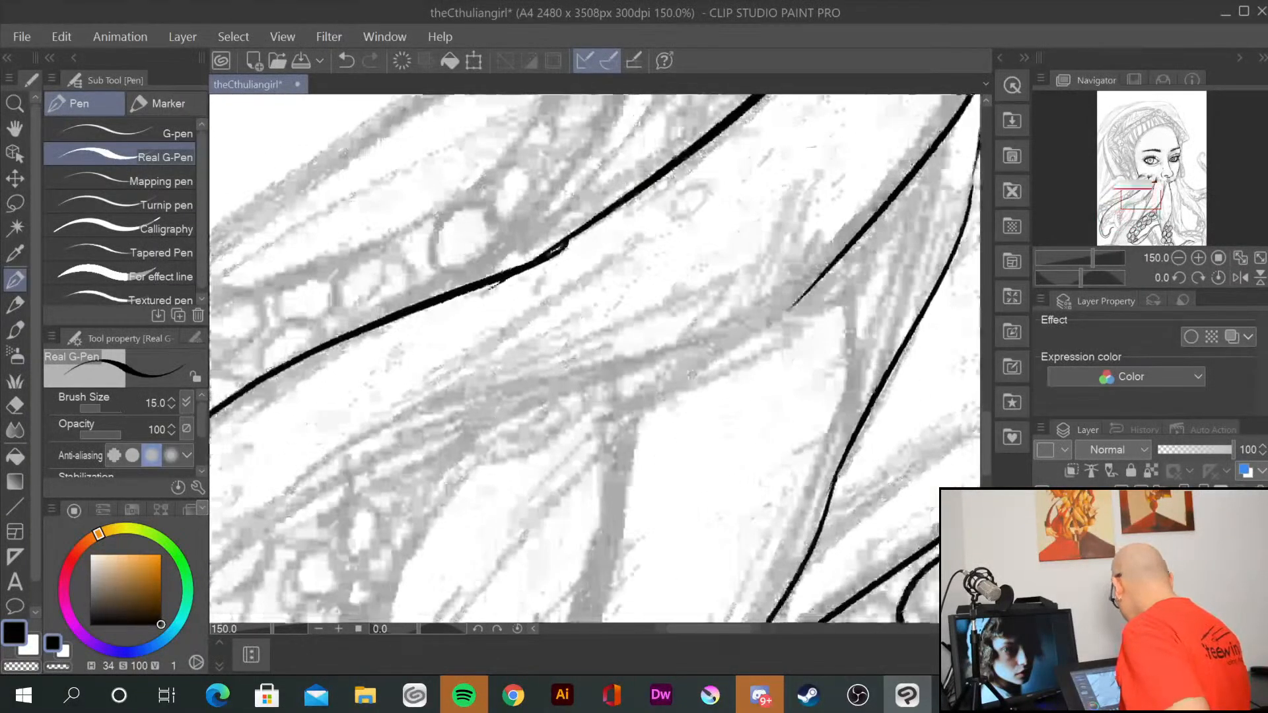
drag(812, 285, 554, 413)
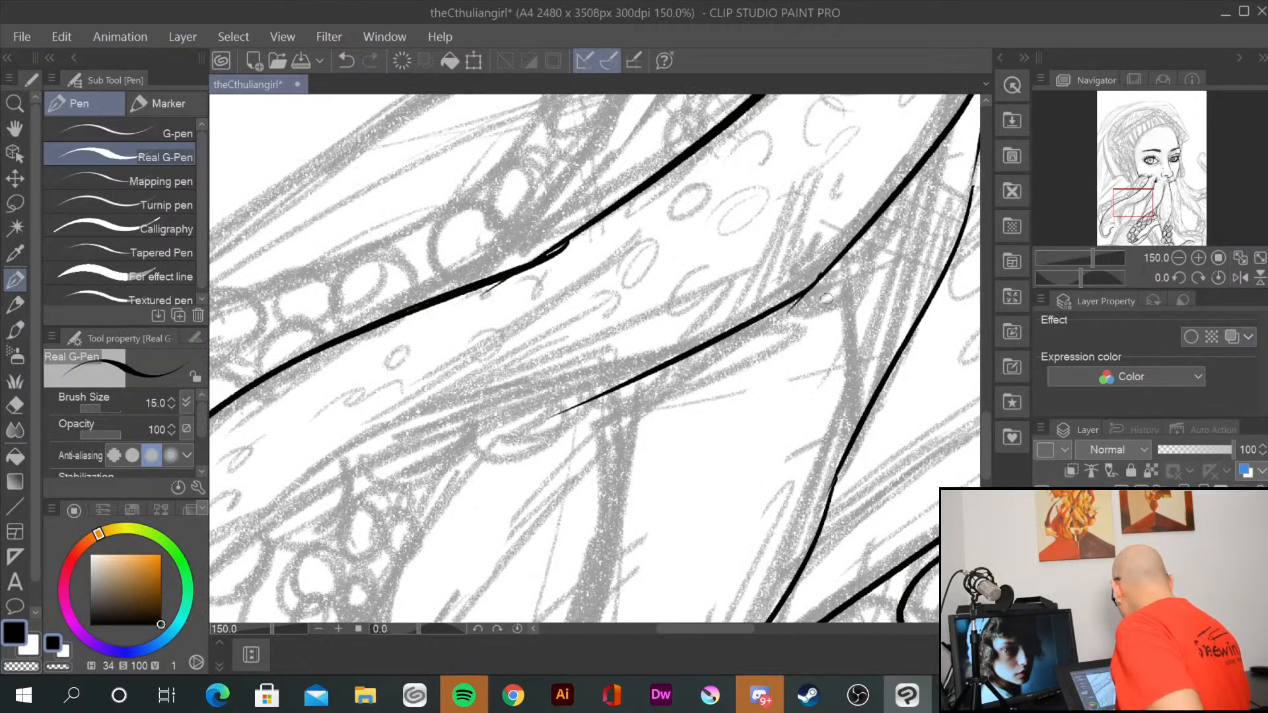
drag(797, 313, 812, 303)
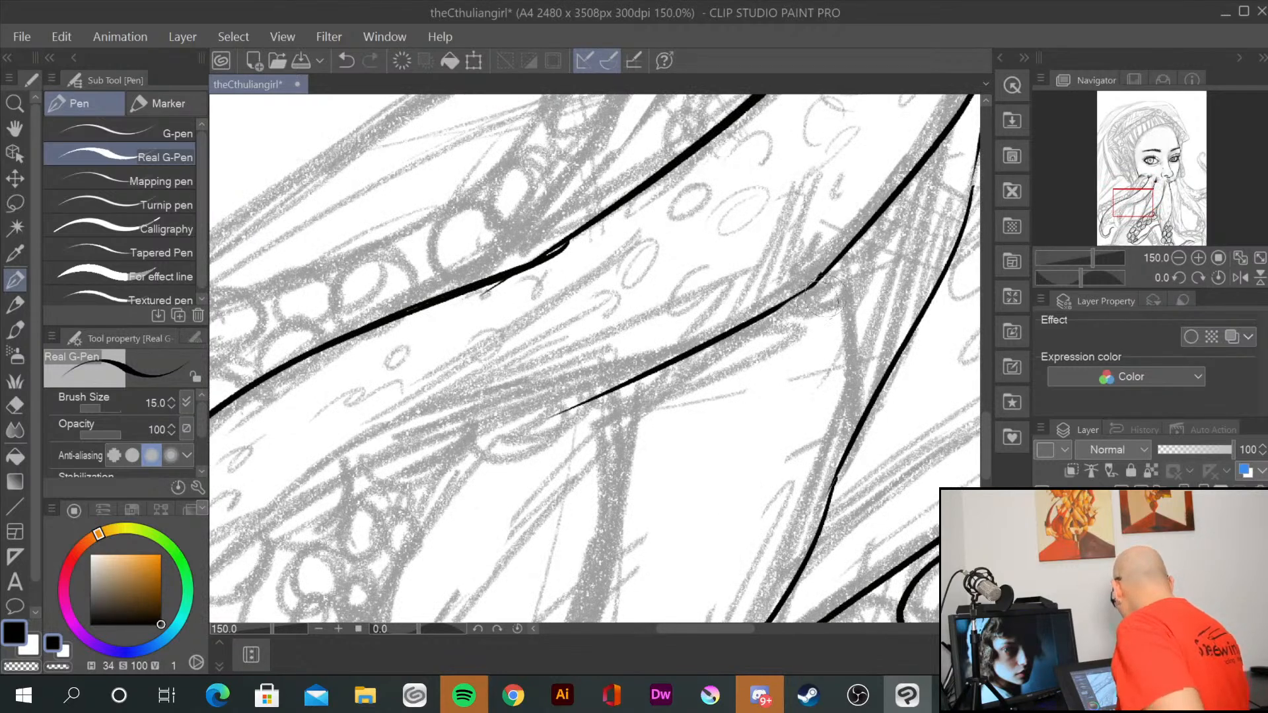
drag(666, 421, 883, 251)
mouse_move(771, 253)
mouse_down()
mouse_move(532, 324)
mouse_move(376, 428)
mouse_up()
drag(430, 374, 304, 505)
Step: Extend the tentacle's lower edge into the inner curl, remove the redundant inner line and thicken the join
drag(491, 466, 704, 235)
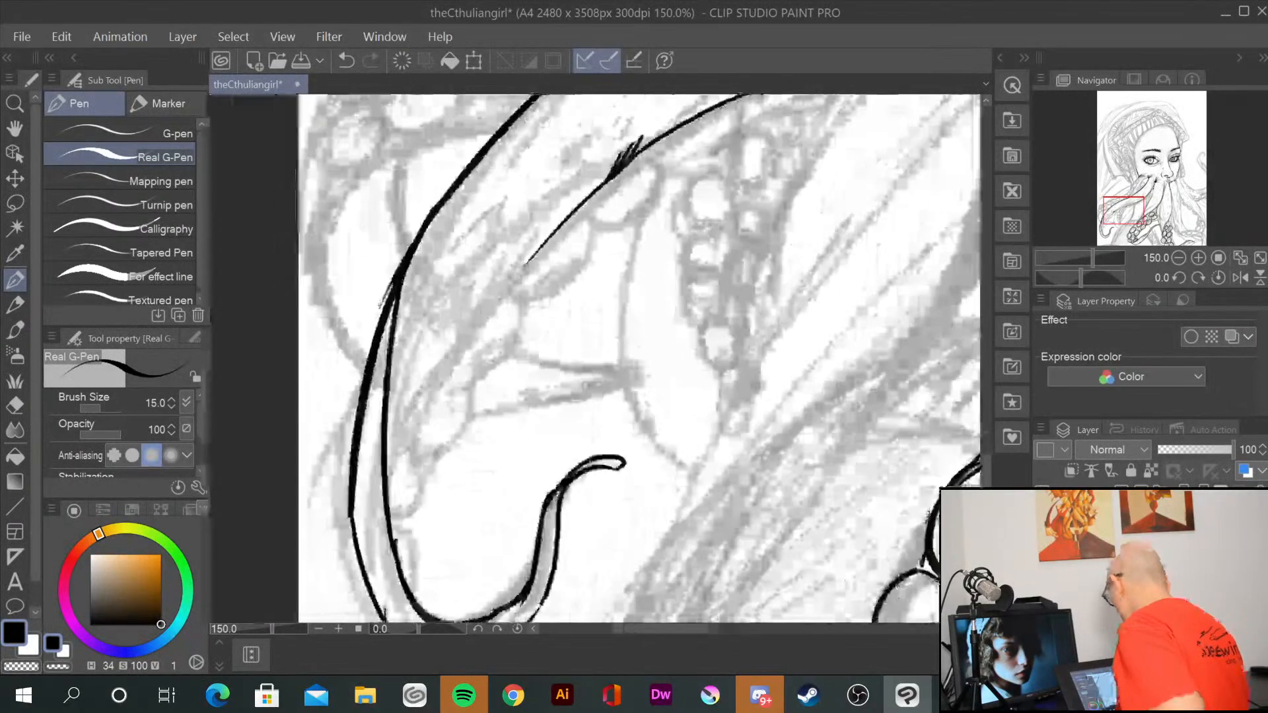
drag(536, 254, 410, 423)
drag(436, 373, 393, 522)
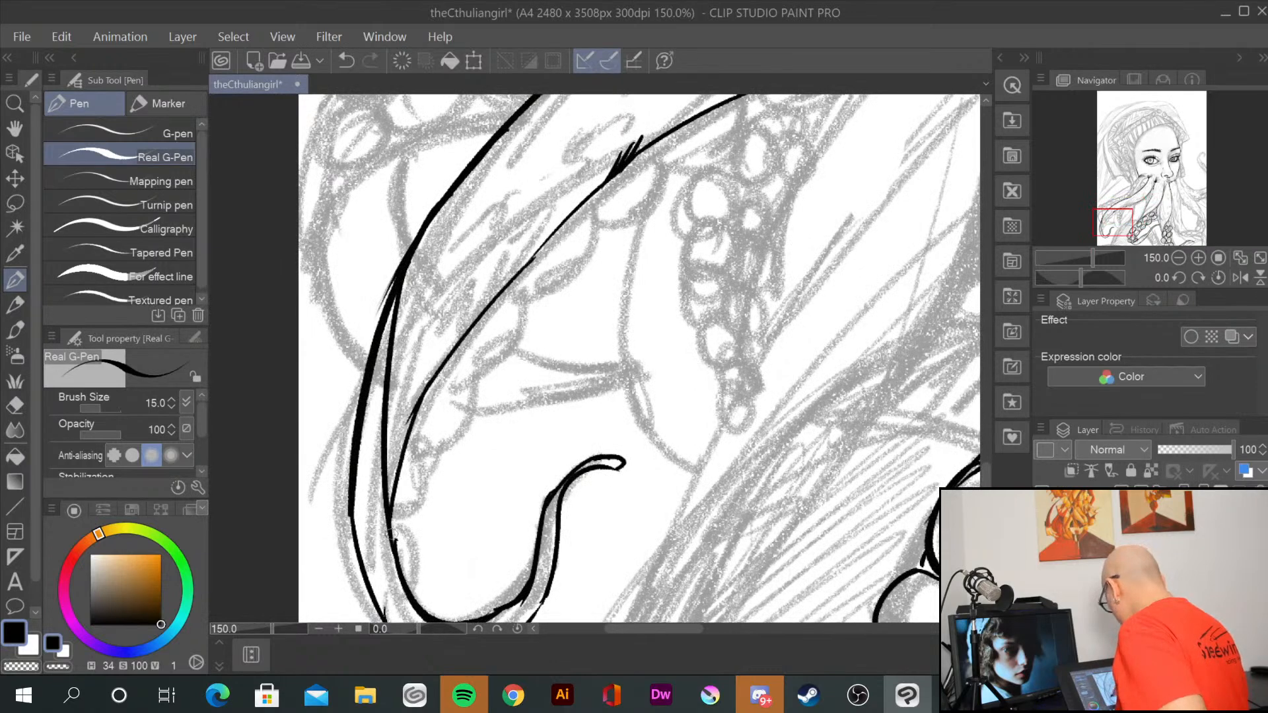
drag(406, 443, 396, 565)
mouse_move(401, 284)
mouse_down()
mouse_move(385, 548)
mouse_move(381, 402)
mouse_up()
drag(418, 258, 398, 420)
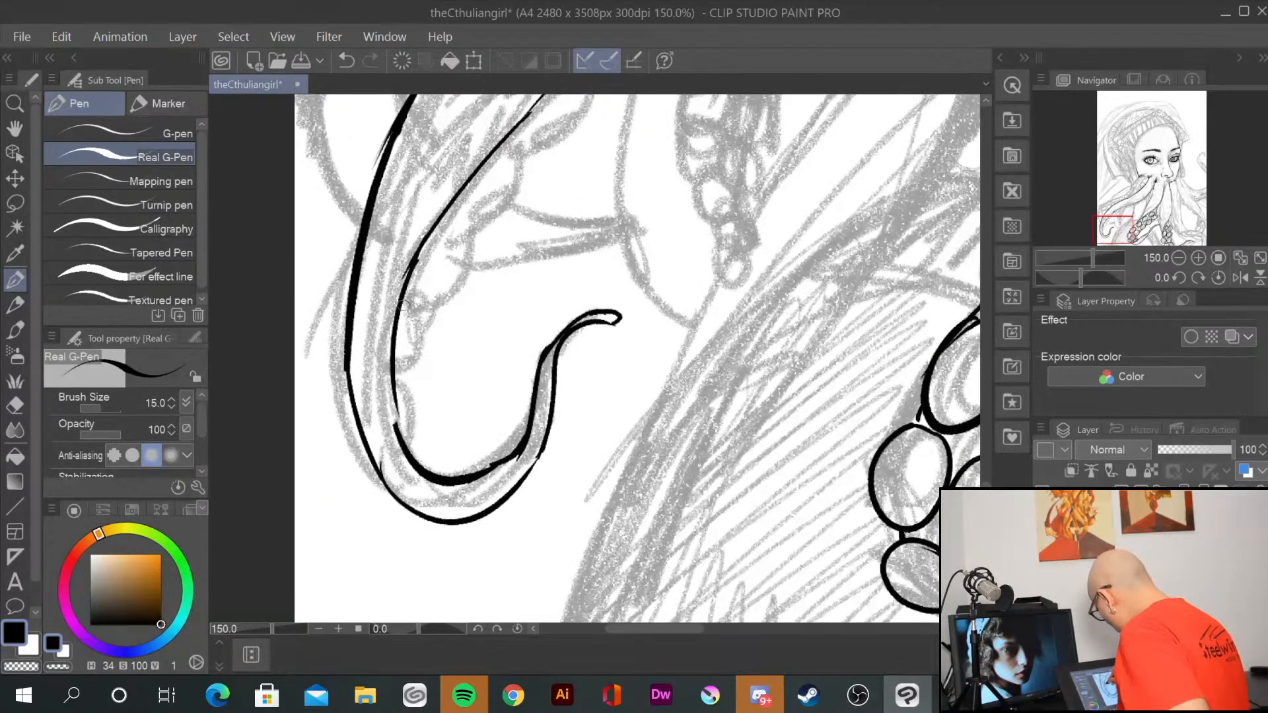
drag(404, 300, 396, 432)
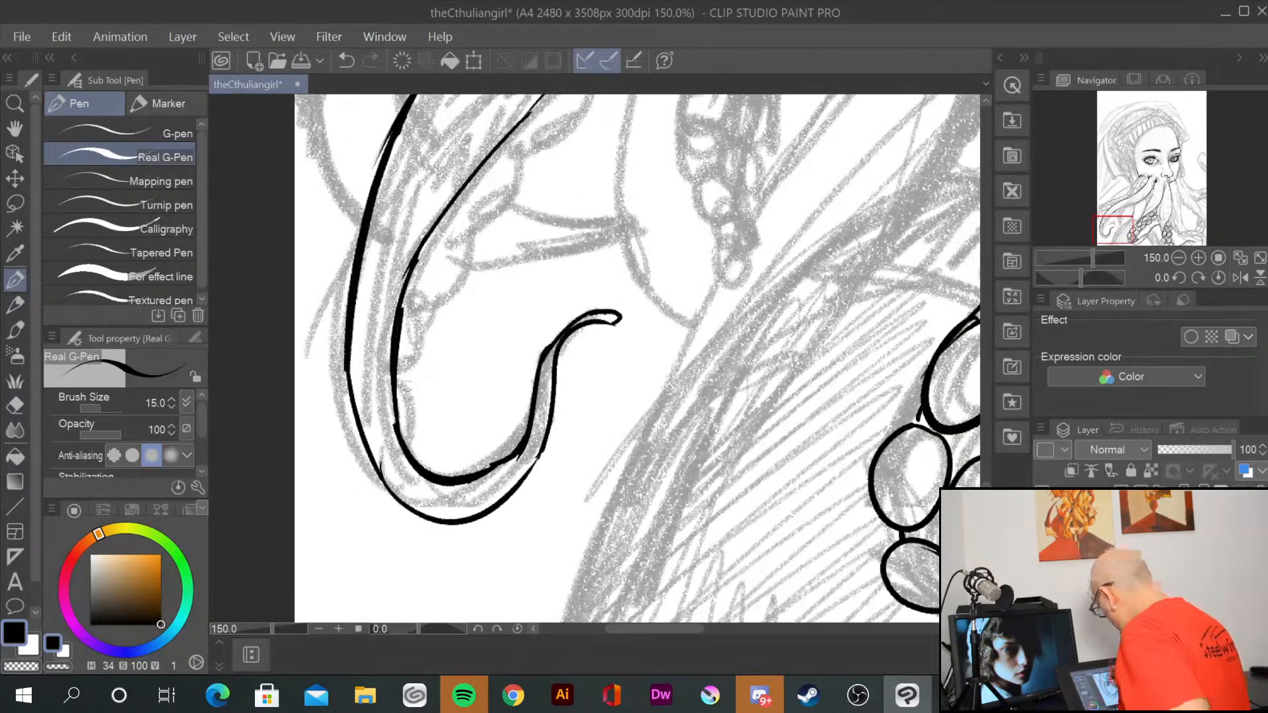
drag(399, 321, 426, 234)
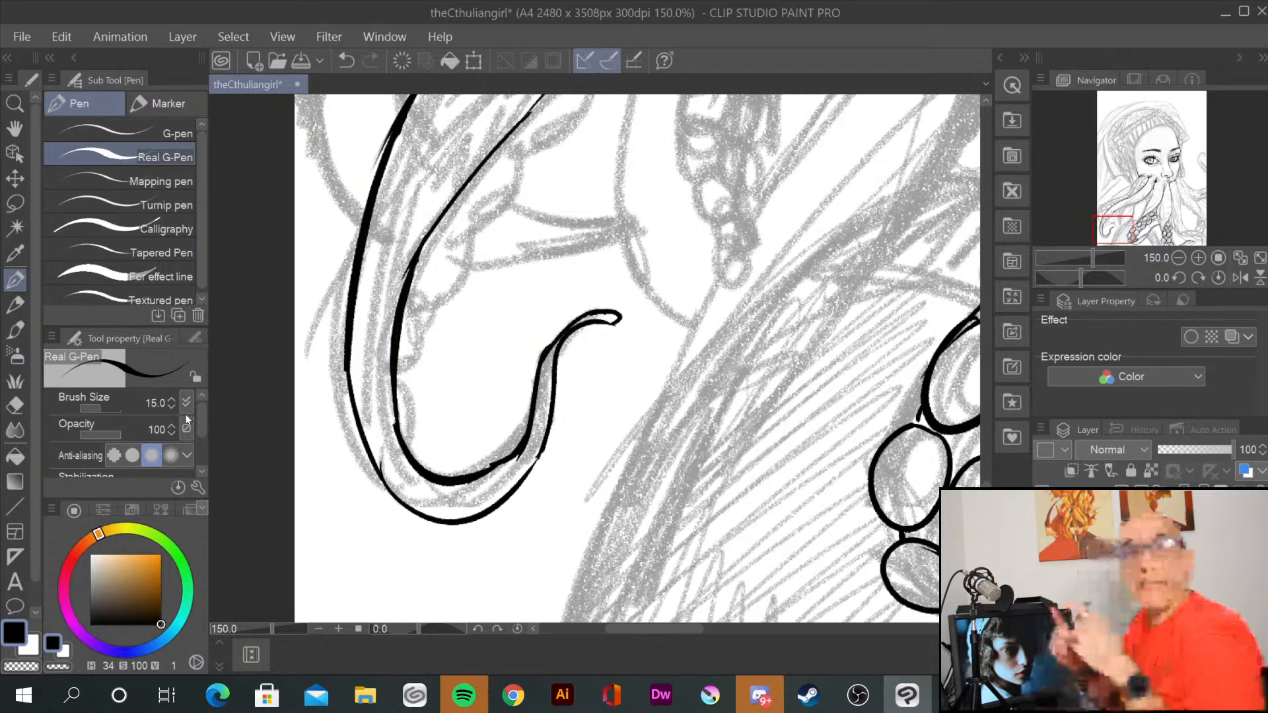
mouse_move(662, 192)
mouse_down()
mouse_move(700, 210)
mouse_move(797, 215)
mouse_move(791, 233)
mouse_move(788, 153)
mouse_move(758, 123)
mouse_move(759, 167)
mouse_move(815, 165)
mouse_move(754, 215)
mouse_move(785, 174)
mouse_up()
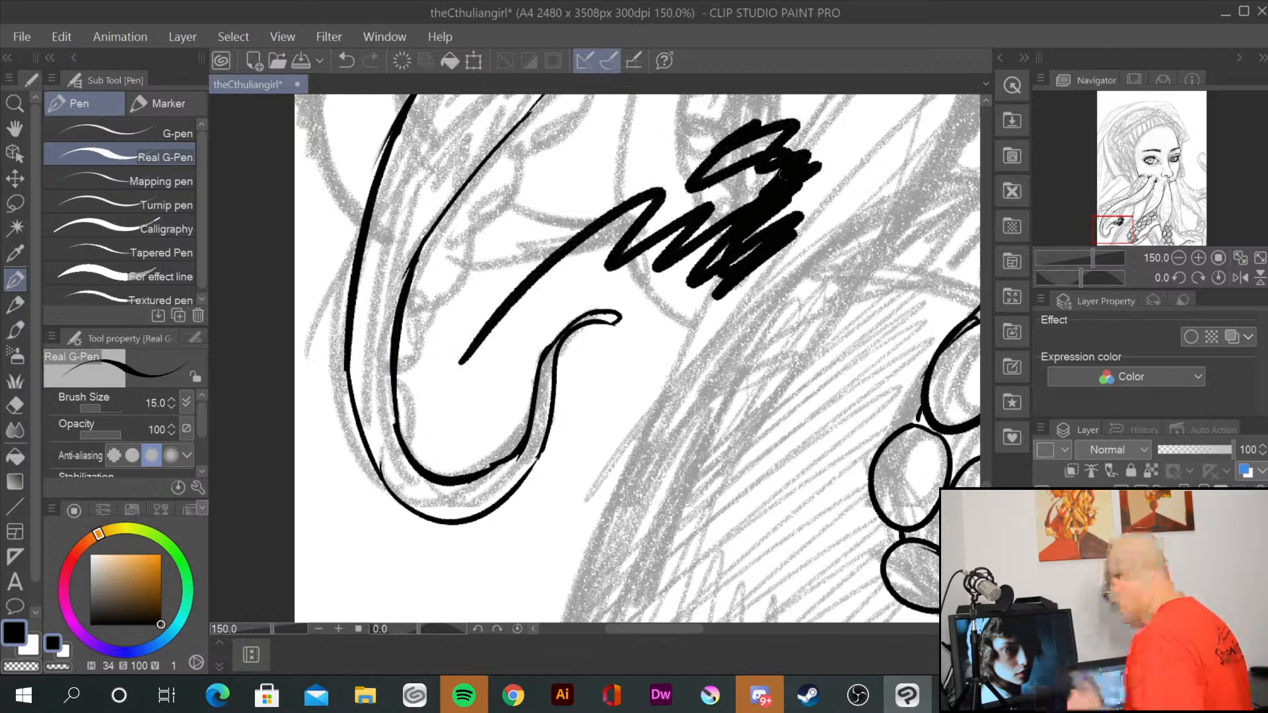
mouse_move(589, 404)
mouse_down()
mouse_move(620, 404)
mouse_move(671, 362)
mouse_move(659, 391)
mouse_move(712, 340)
mouse_move(752, 331)
mouse_move(734, 388)
mouse_move(805, 332)
mouse_move(803, 360)
mouse_move(825, 345)
mouse_move(922, 236)
mouse_move(842, 221)
mouse_move(891, 158)
mouse_up()
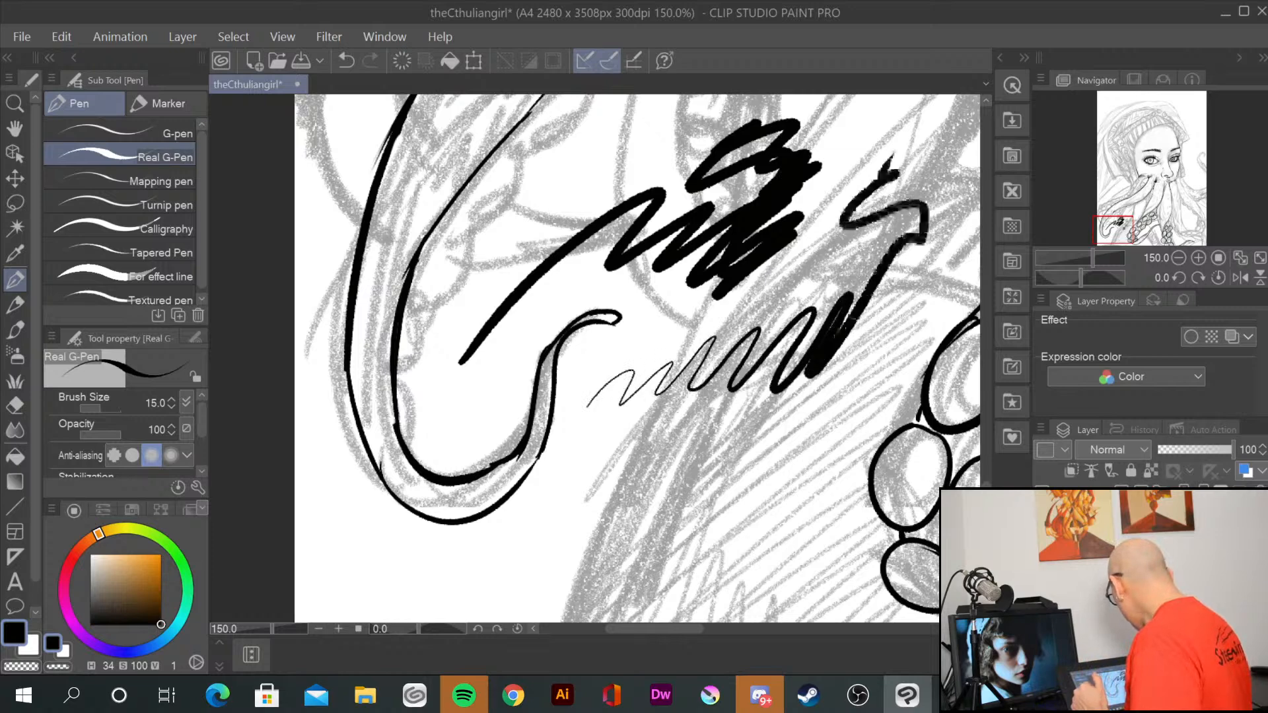
drag(556, 538, 719, 431)
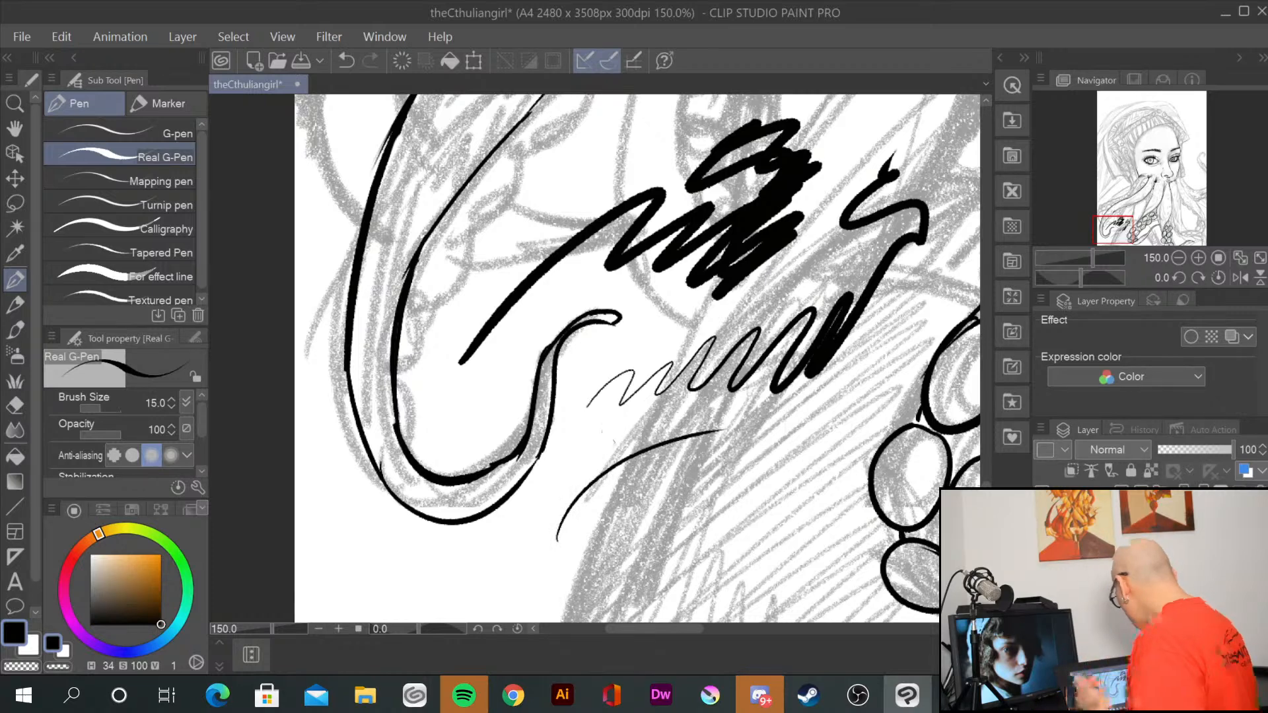
drag(559, 539, 801, 396)
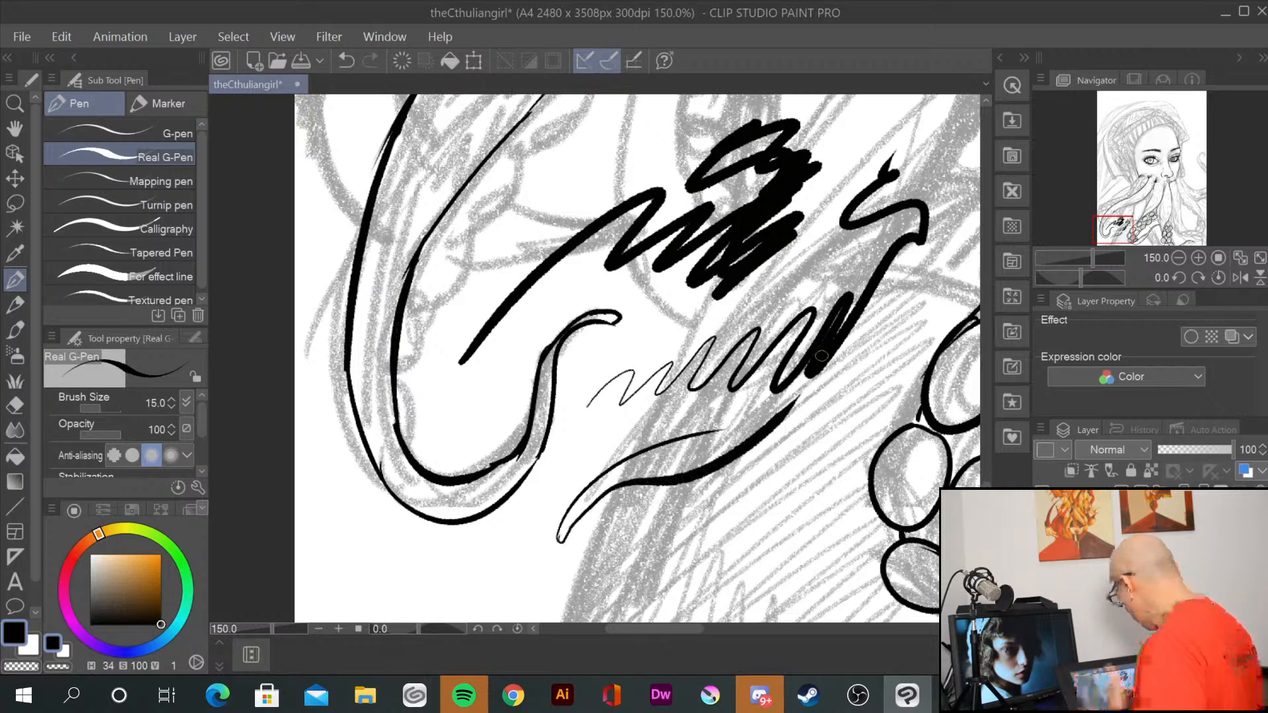
mouse_move(706, 423)
mouse_down()
mouse_move(628, 485)
mouse_move(810, 378)
mouse_move(726, 361)
mouse_move(604, 414)
mouse_up()
mouse_move(888, 169)
mouse_down()
mouse_move(908, 244)
mouse_move(799, 198)
mouse_move(726, 264)
mouse_move(595, 225)
mouse_move(682, 275)
mouse_move(504, 305)
mouse_move(463, 369)
mouse_up()
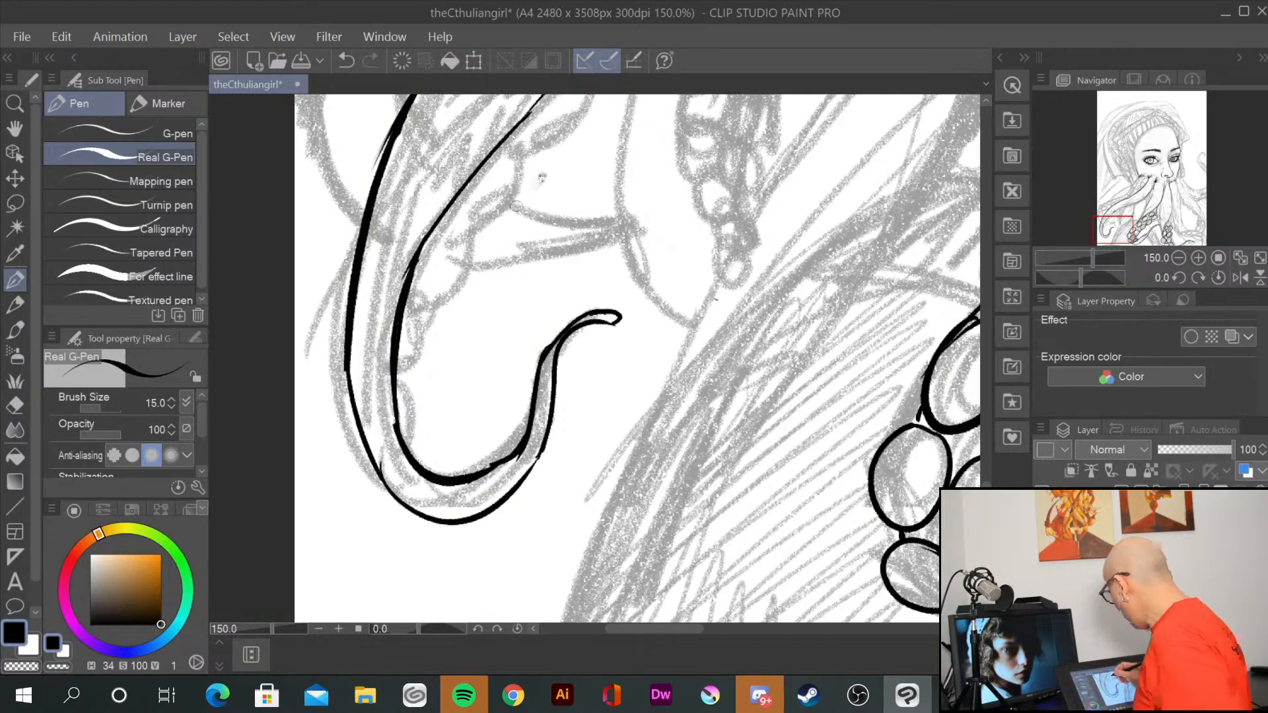
Step: Ink three curved sucker bumps hanging along the middle of the outer tentacle's underside
drag(548, 173, 391, 495)
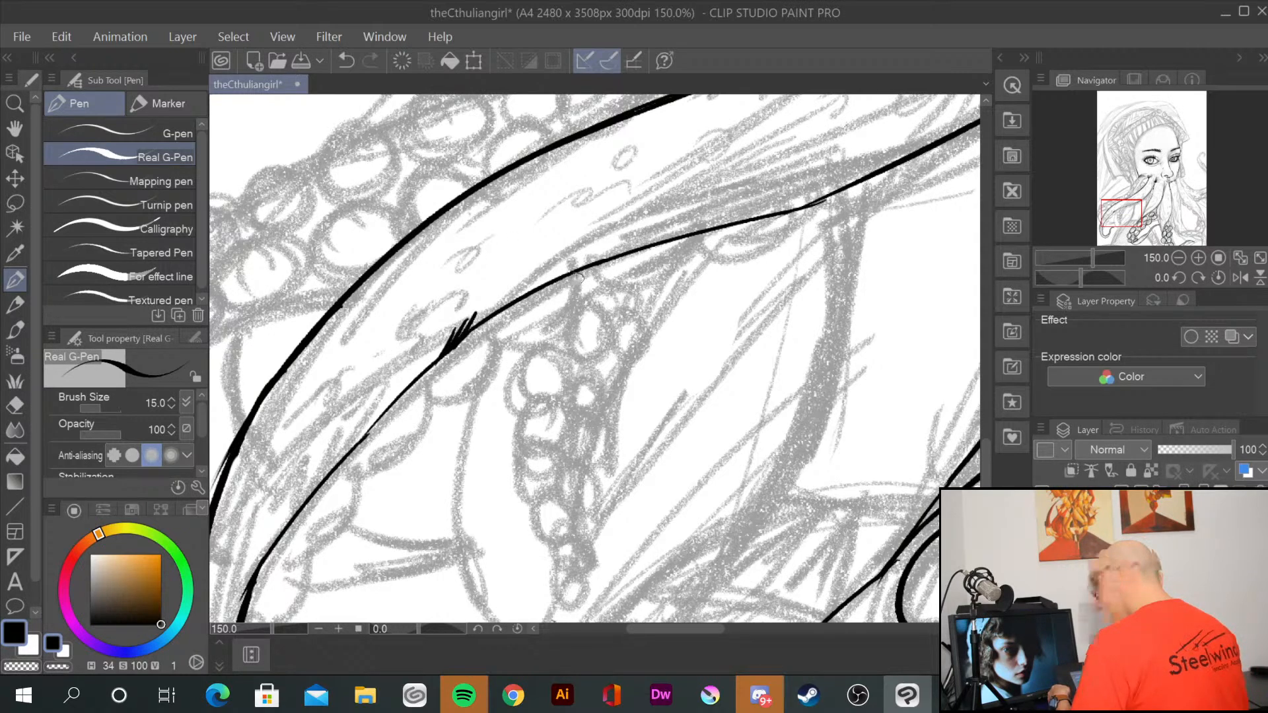
mouse_move(585, 284)
mouse_down()
mouse_move(528, 276)
mouse_move(488, 347)
mouse_move(596, 245)
mouse_move(495, 352)
mouse_up()
mouse_move(467, 346)
mouse_down()
mouse_move(513, 345)
mouse_move(644, 254)
mouse_up()
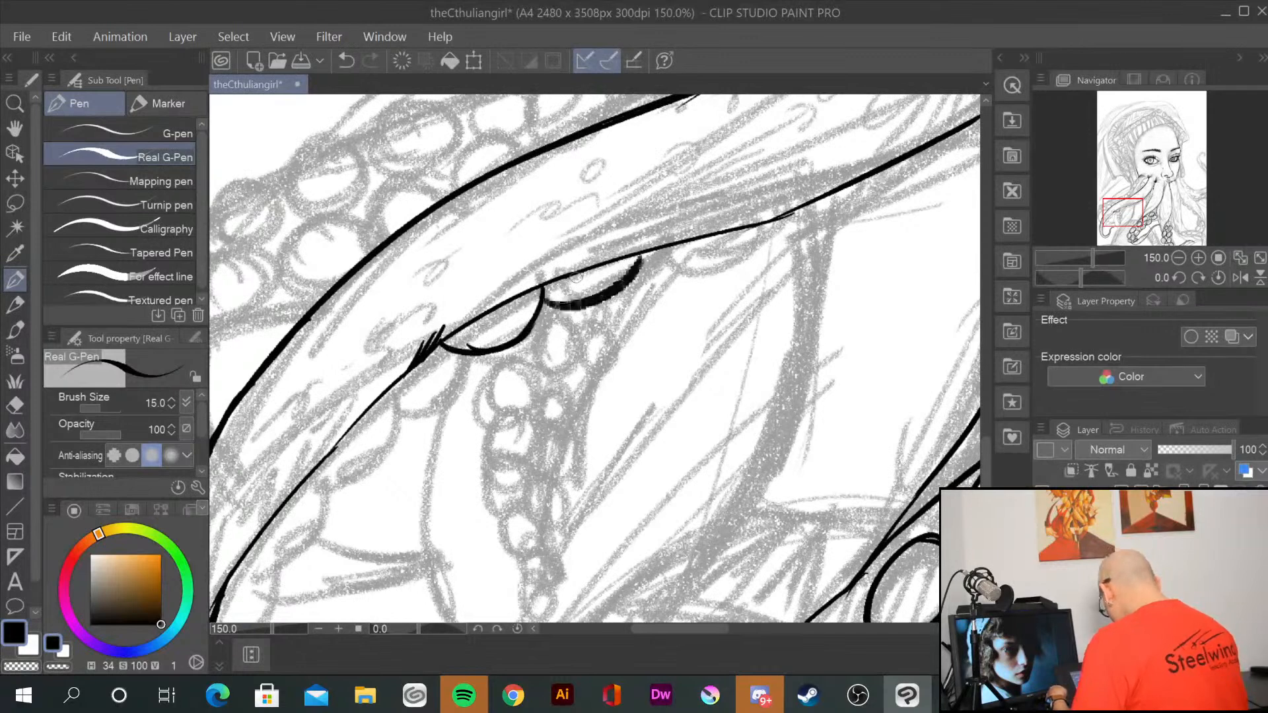
drag(544, 298, 738, 229)
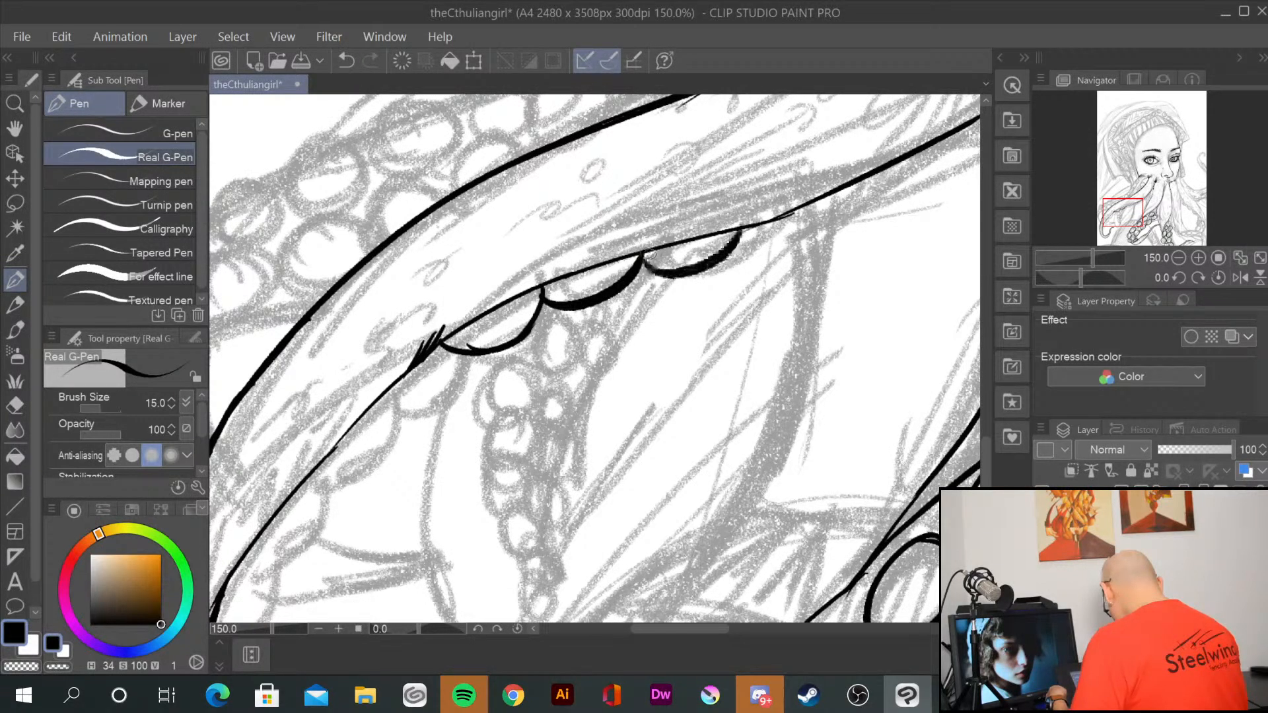
drag(648, 259, 740, 231)
Step: Continue the sucker bumps with three more heavy curves along the underside toward the curled tip
drag(574, 423, 738, 250)
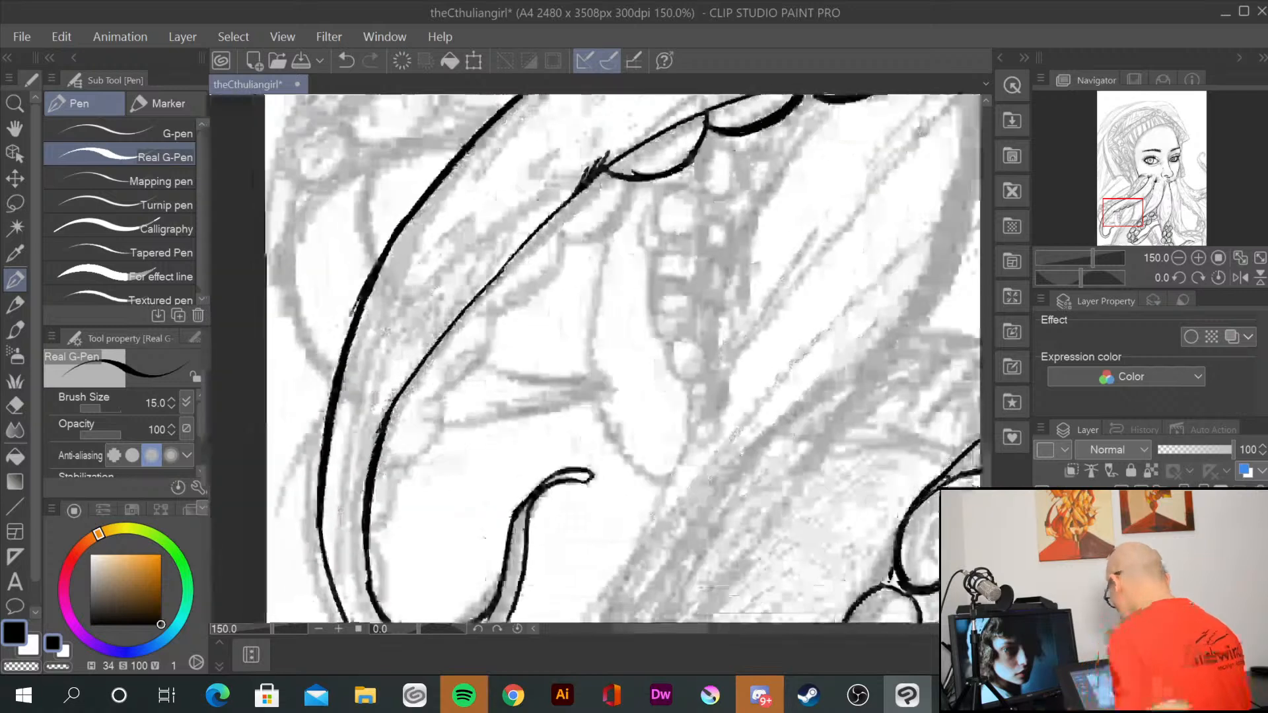
drag(611, 169, 540, 234)
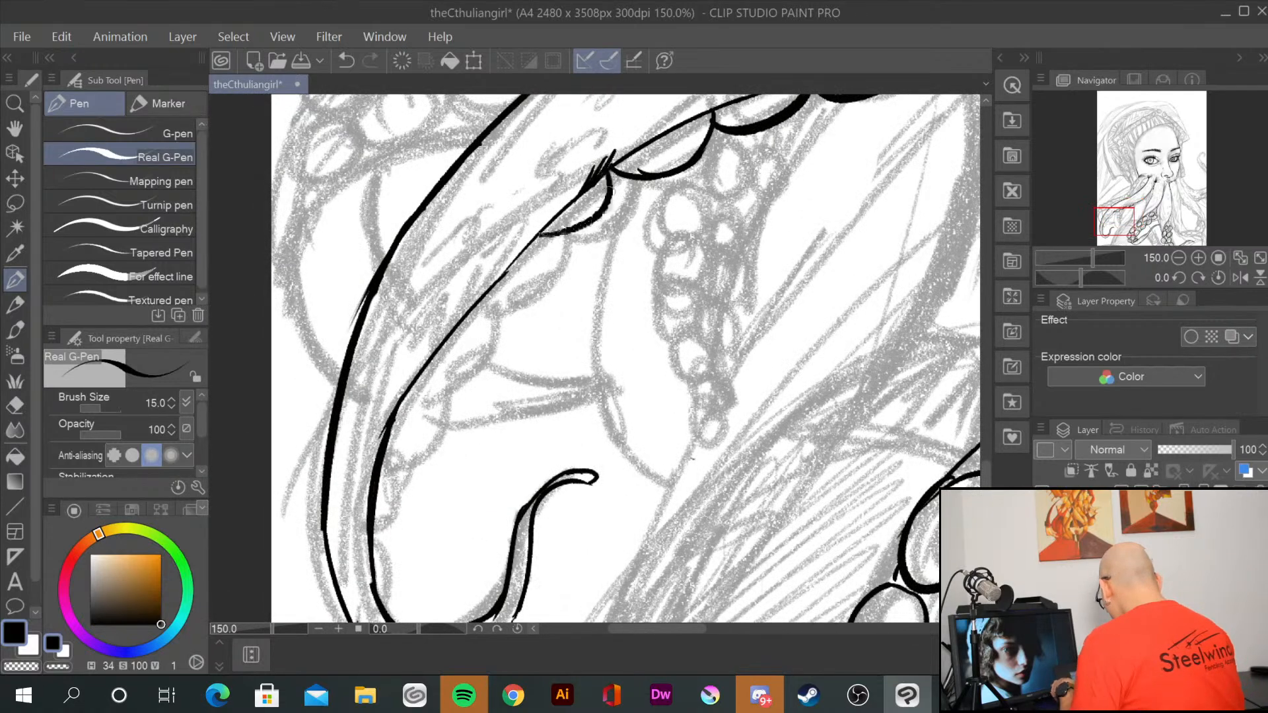
mouse_move(611, 188)
mouse_down()
mouse_move(540, 232)
mouse_move(437, 391)
mouse_up()
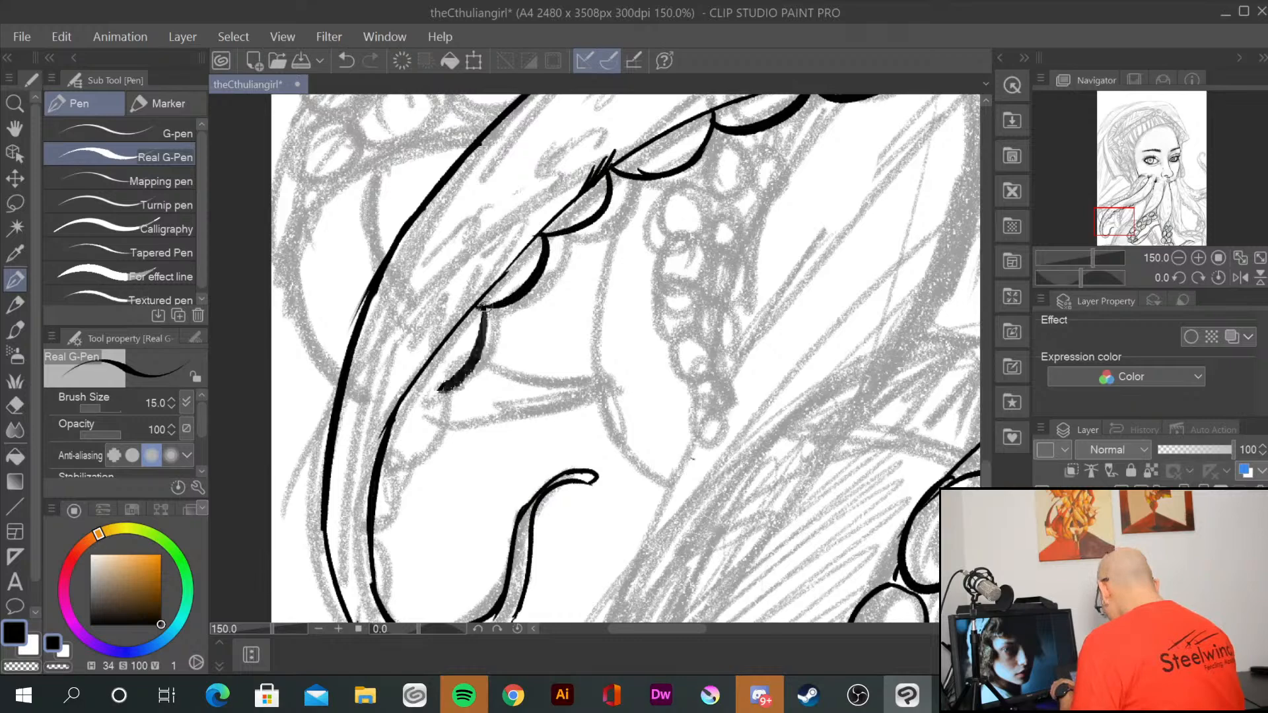
mouse_move(486, 310)
mouse_down()
mouse_move(404, 399)
mouse_move(367, 475)
mouse_up()
mouse_move(404, 478)
mouse_down()
mouse_move(373, 542)
mouse_move(374, 533)
mouse_up()
Step: Ink a row of progressively smaller sucker bumps along the inside of the tentacle's curl
drag(787, 223, 599, 540)
drag(713, 438, 876, 127)
mouse_move(457, 416)
mouse_down()
mouse_move(489, 393)
mouse_move(403, 470)
mouse_up()
drag(431, 397, 406, 498)
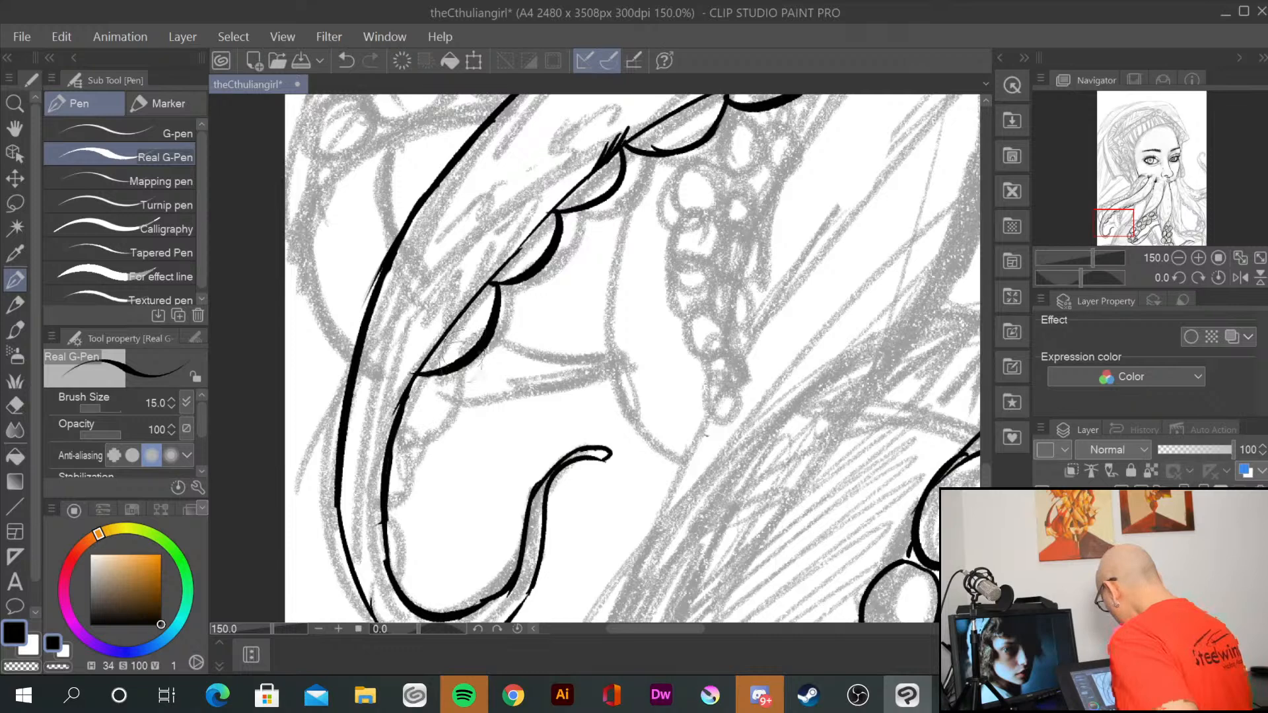
mouse_move(429, 375)
mouse_down()
mouse_move(399, 428)
mouse_move(389, 588)
mouse_move(405, 597)
mouse_up()
drag(370, 520, 380, 585)
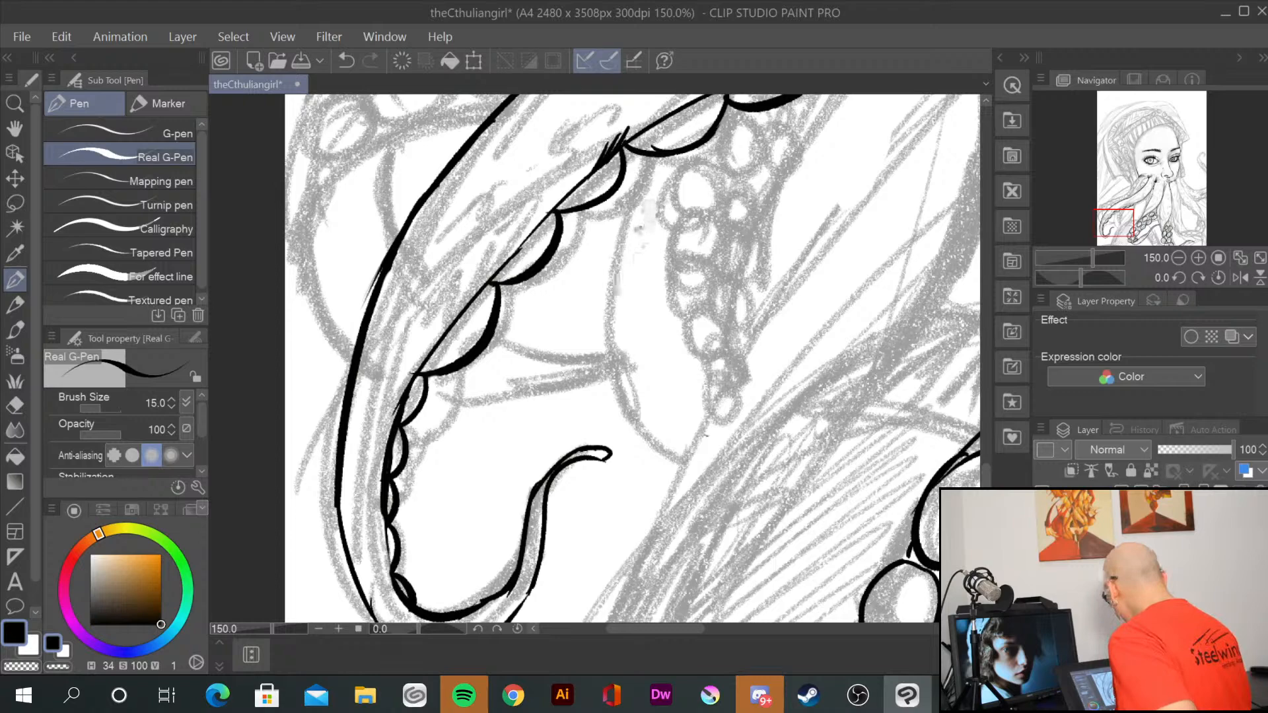
Step: Ink two converging contour lines from the cheek down the tentacle's sucker side to its upper edge
drag(650, 213, 562, 496)
drag(707, 207, 639, 566)
drag(731, 495, 819, 374)
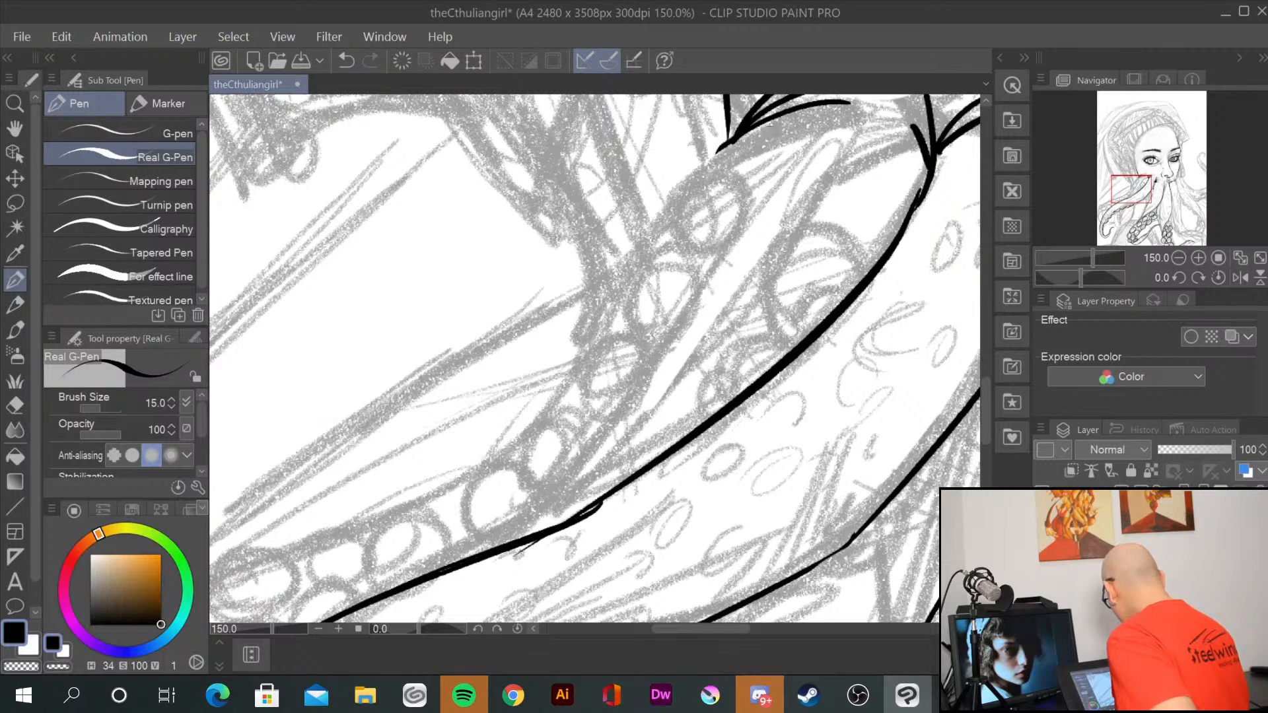
mouse_move(783, 123)
mouse_down()
mouse_move(706, 167)
mouse_move(666, 337)
mouse_move(621, 439)
mouse_up()
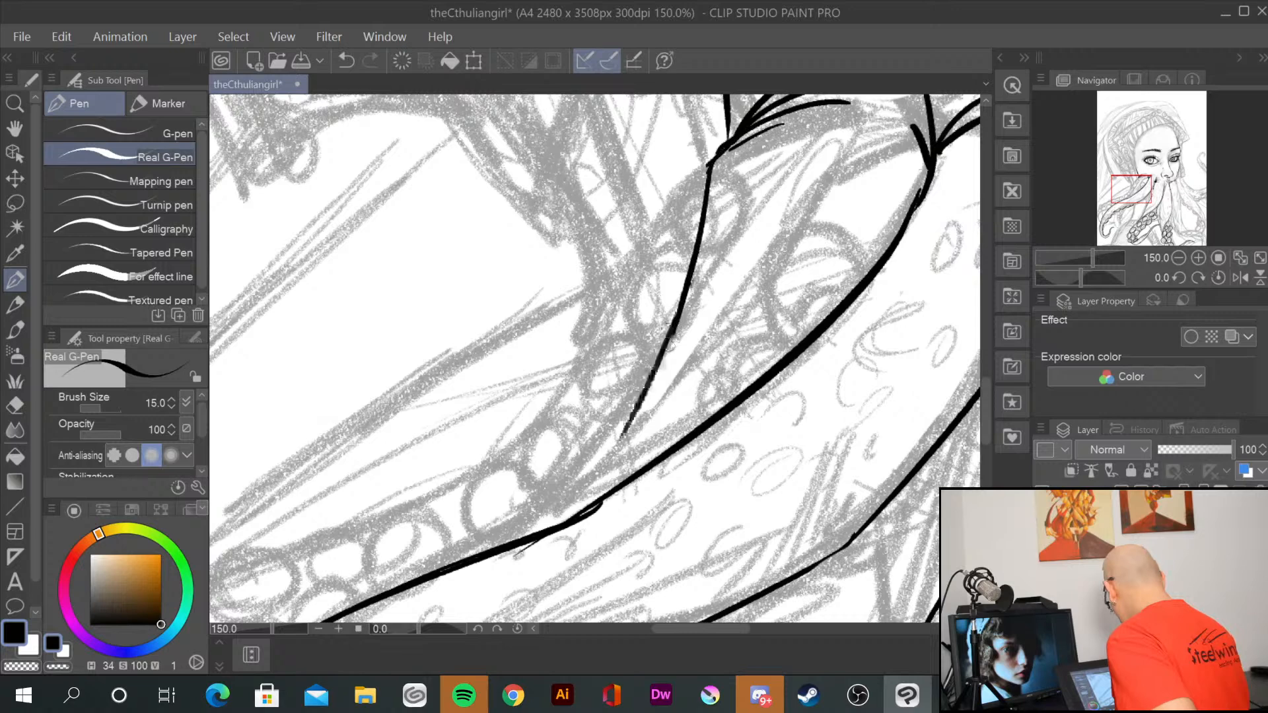
drag(857, 124, 571, 495)
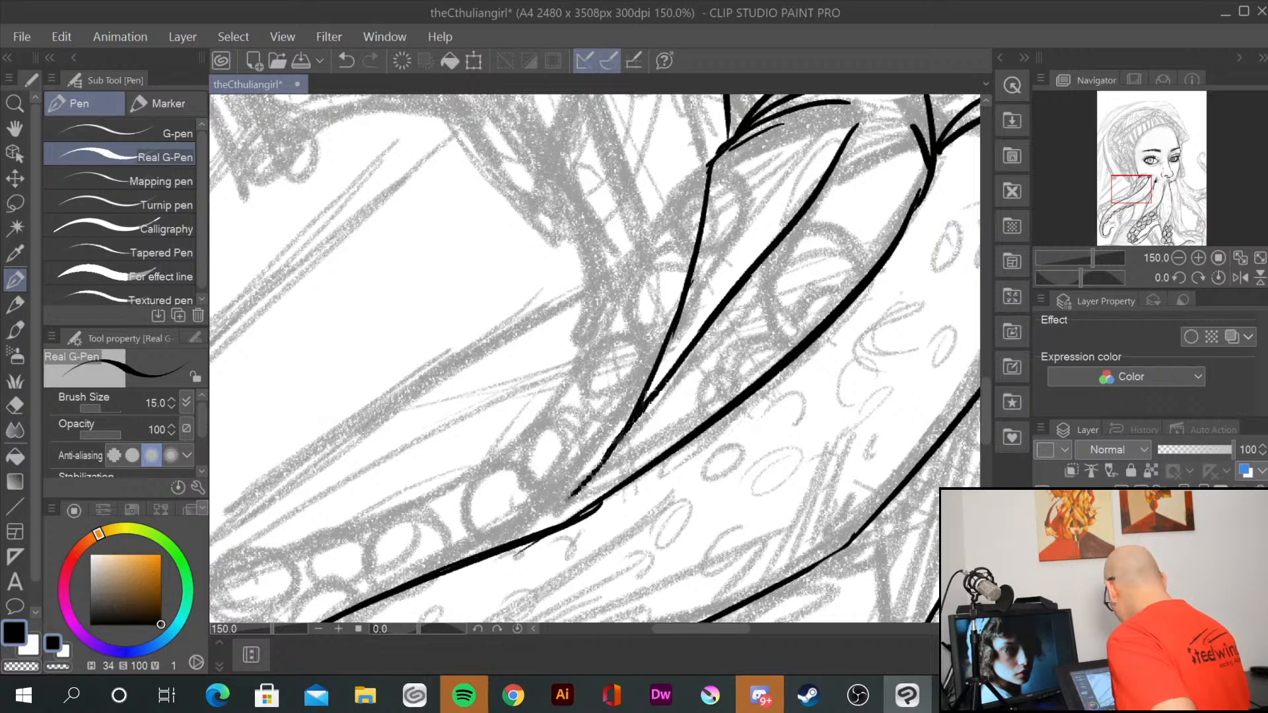
drag(713, 164, 598, 304)
drag(677, 234, 688, 247)
key(ctrl+z)
key(ctrl+z)
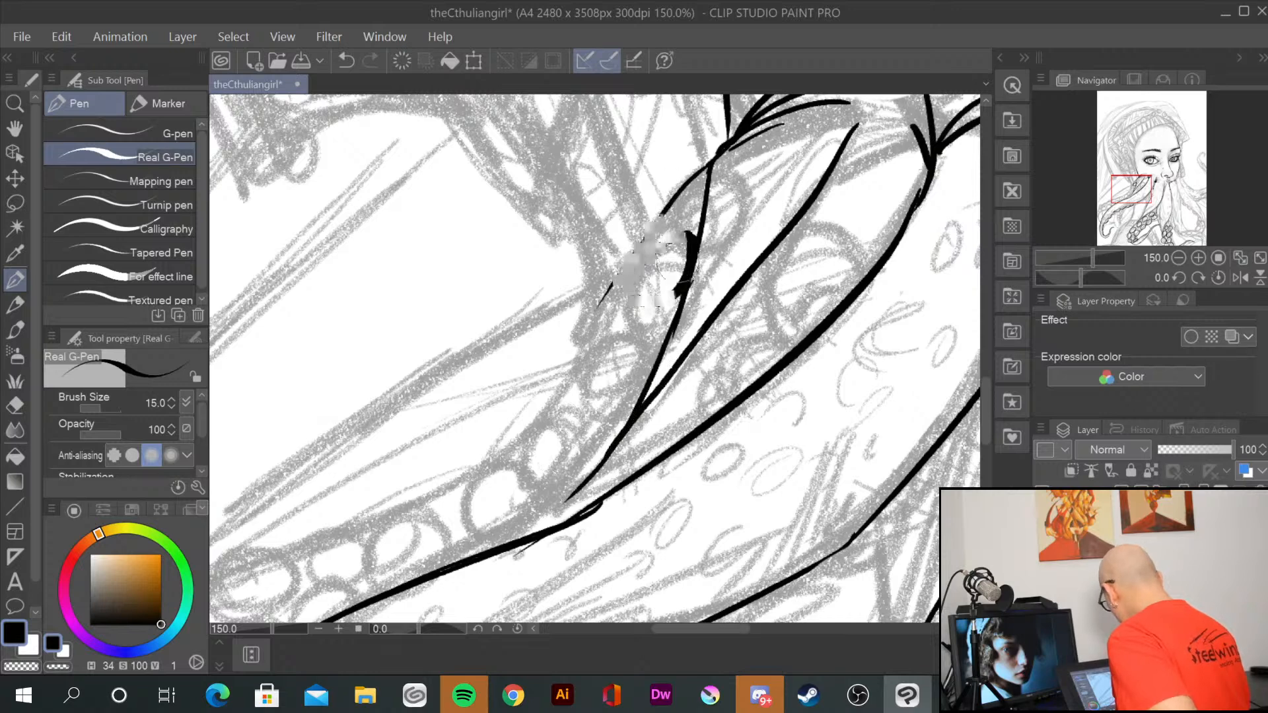
key(ctrl+z)
key(ctrl+z)
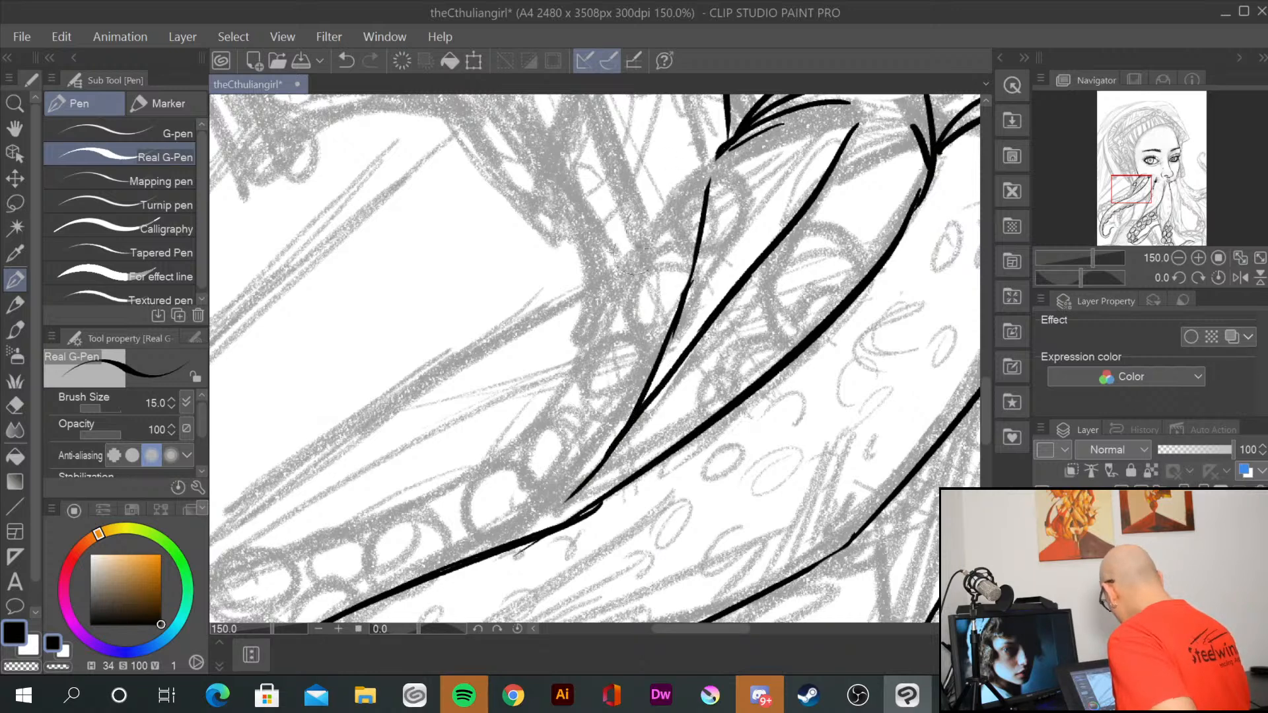
Step: Ink two adjoining rows of oval suckers down the outer tentacle's contour, from the cheek to where the tentacle bends
mouse_move(697, 175)
mouse_down()
mouse_move(626, 232)
mouse_move(699, 172)
mouse_move(693, 202)
mouse_up()
mouse_move(643, 254)
mouse_down()
mouse_move(634, 262)
mouse_move(667, 265)
mouse_move(661, 330)
mouse_move(612, 343)
mouse_up()
drag(594, 340, 635, 352)
drag(702, 518, 878, 368)
mouse_move(714, 259)
mouse_down()
mouse_move(646, 327)
mouse_move(709, 260)
mouse_up()
drag(766, 292, 721, 293)
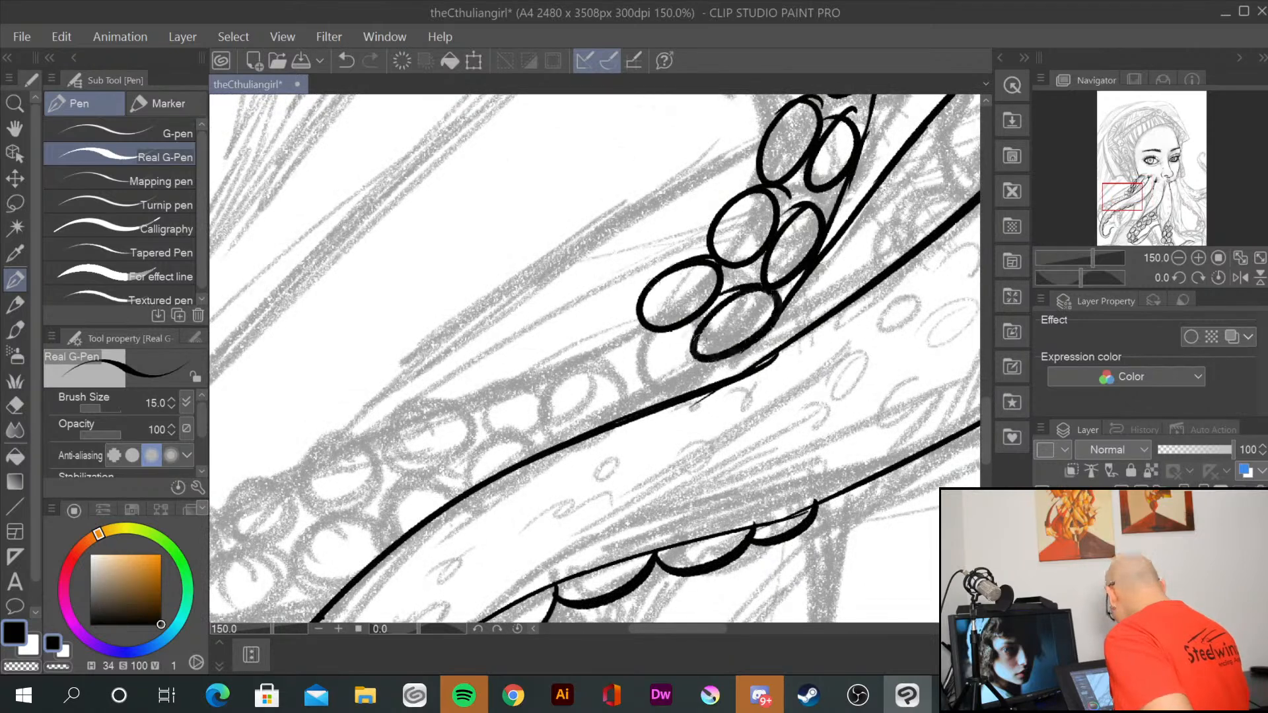
mouse_move(653, 334)
mouse_down()
mouse_move(614, 326)
mouse_move(654, 347)
mouse_move(605, 335)
mouse_move(692, 382)
mouse_move(651, 386)
mouse_move(776, 310)
mouse_up()
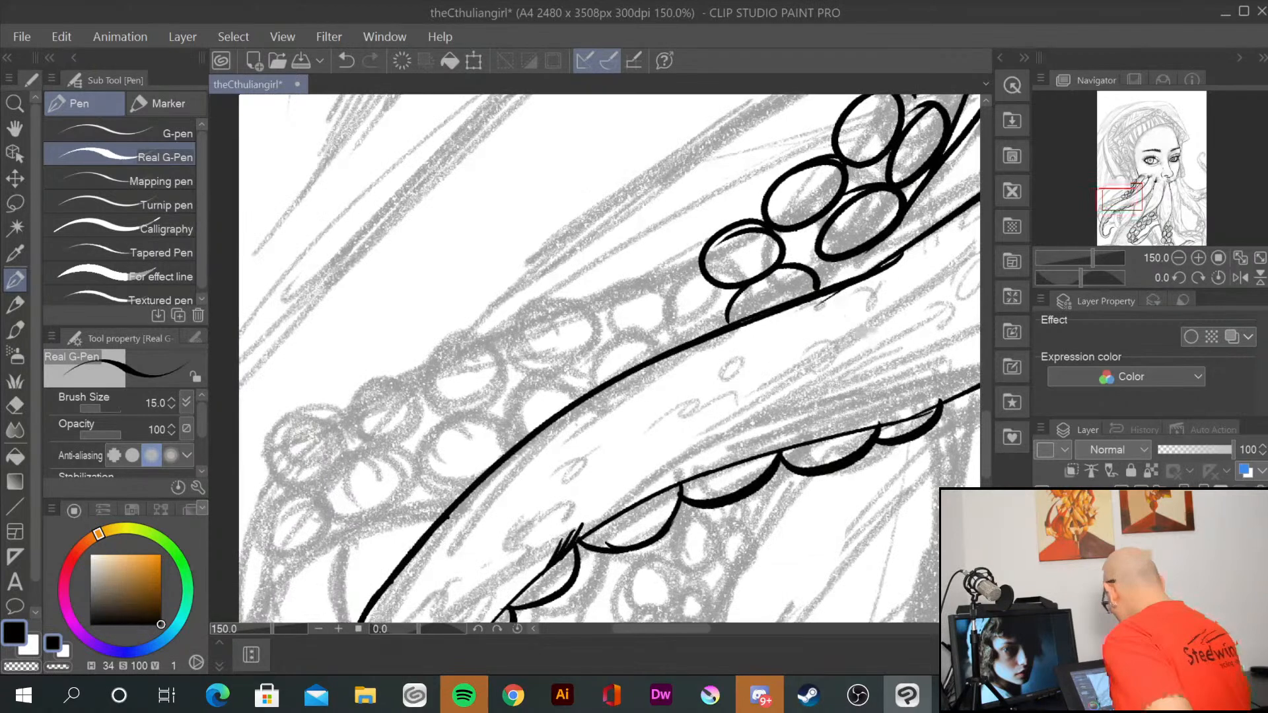
Step: Continue the suckers along the tentacle's upper edge, with full ovals outside and partly hidden ones against the contour
drag(693, 264, 654, 256)
mouse_move(692, 305)
mouse_down()
mouse_move(707, 314)
mouse_move(644, 356)
mouse_move(712, 324)
mouse_up()
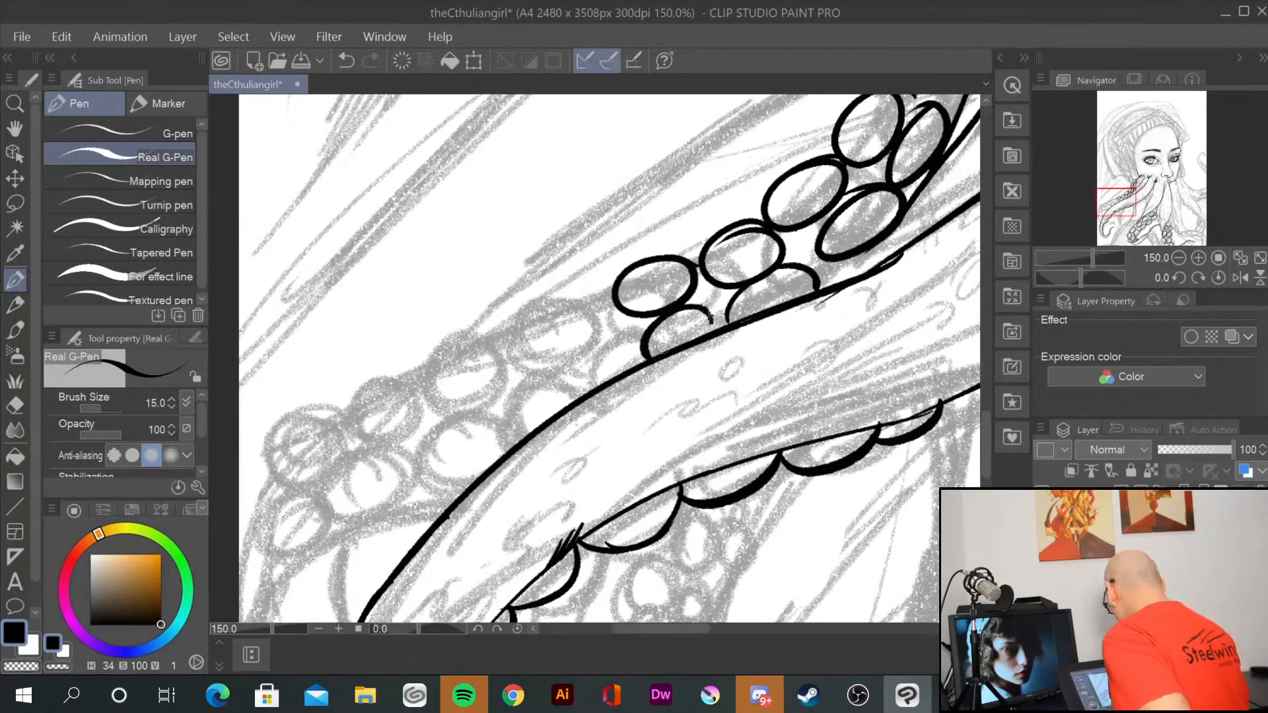
mouse_move(611, 294)
mouse_down()
mouse_move(551, 349)
mouse_move(548, 311)
mouse_move(542, 418)
mouse_up()
mouse_move(607, 341)
mouse_down()
mouse_move(637, 362)
mouse_move(541, 416)
mouse_up()
mouse_move(509, 331)
mouse_down()
mouse_move(485, 324)
mouse_move(511, 327)
mouse_up()
mouse_move(508, 389)
mouse_down()
mouse_move(528, 442)
mouse_move(490, 468)
mouse_up()
Step: Ink further oval suckers over the sketched circles where the rows turn downward near the page's side edge
mouse_move(585, 490)
mouse_down()
mouse_move(648, 435)
mouse_move(782, 380)
mouse_up()
mouse_move(614, 280)
mouse_down()
mouse_move(604, 262)
mouse_move(564, 270)
mouse_up()
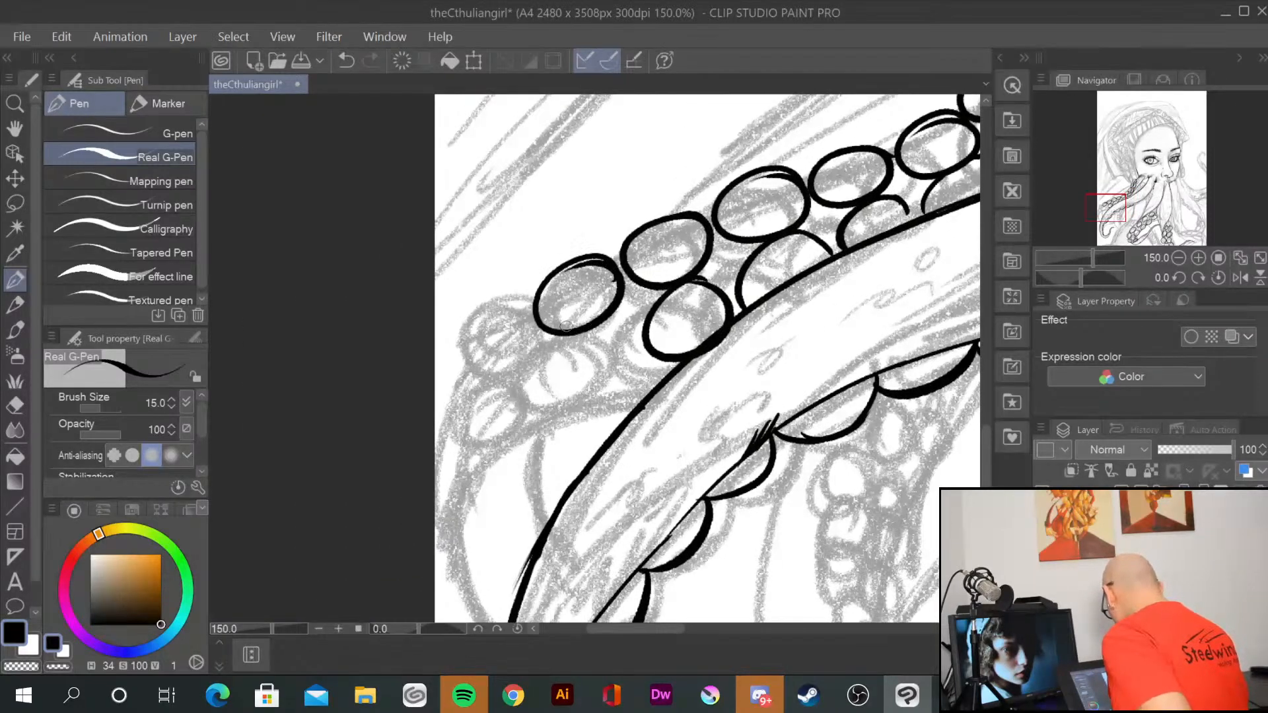
mouse_move(627, 337)
mouse_down()
mouse_move(560, 331)
mouse_move(643, 370)
mouse_up()
mouse_move(538, 320)
mouse_down()
mouse_move(478, 306)
mouse_move(548, 382)
mouse_move(508, 387)
mouse_up()
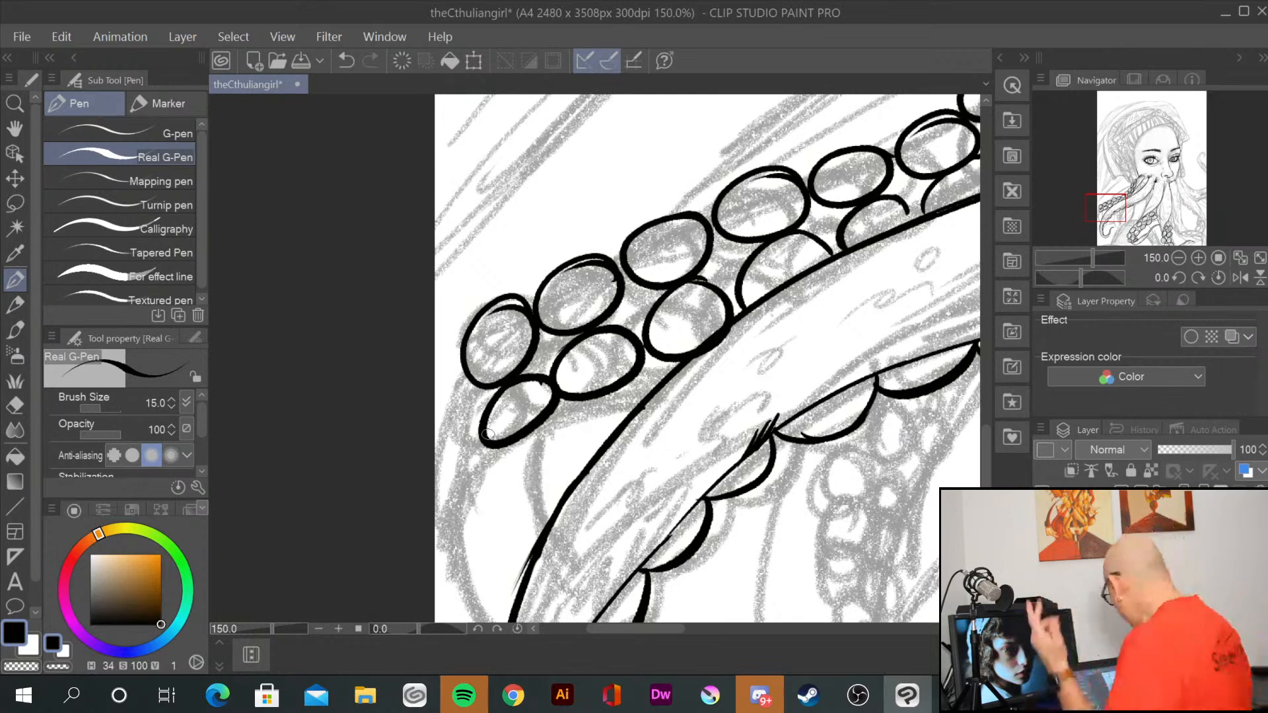
Step: Finish the sucker rows with progressively smaller ovals running down along the page's side edge
drag(673, 449, 710, 306)
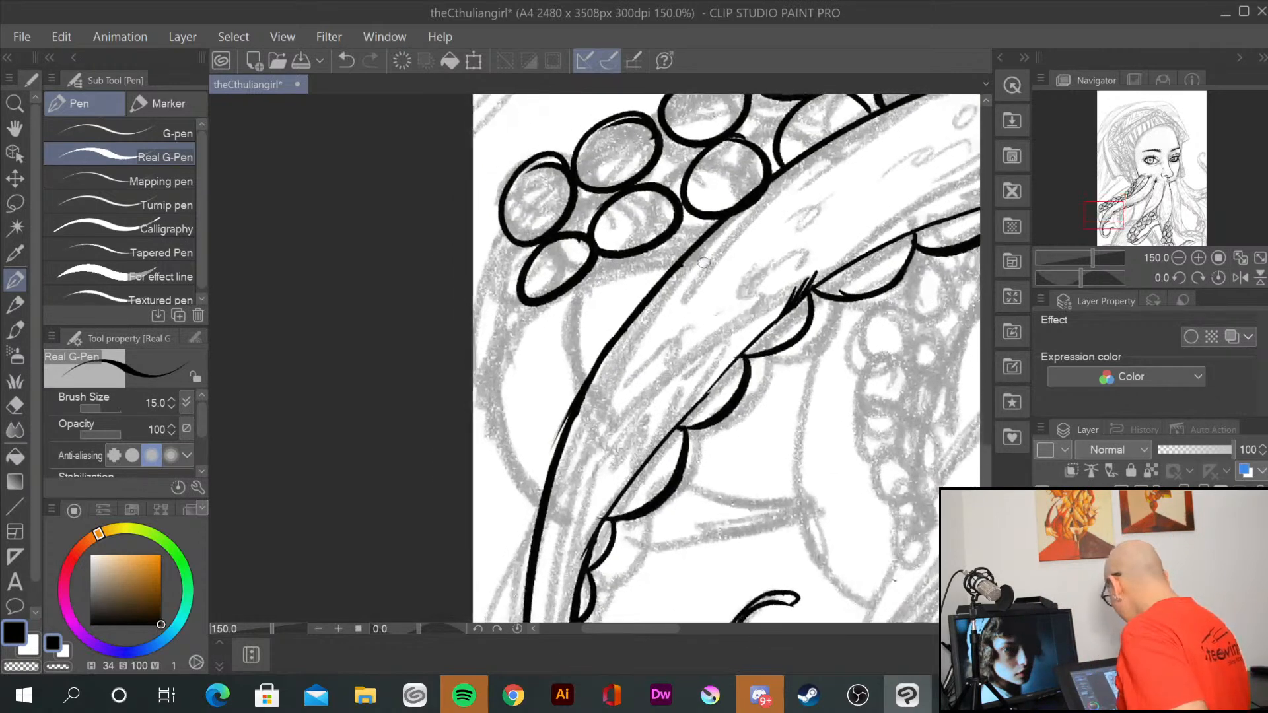
drag(503, 245, 487, 238)
mouse_move(513, 288)
mouse_down()
mouse_move(525, 318)
mouse_move(505, 465)
mouse_up()
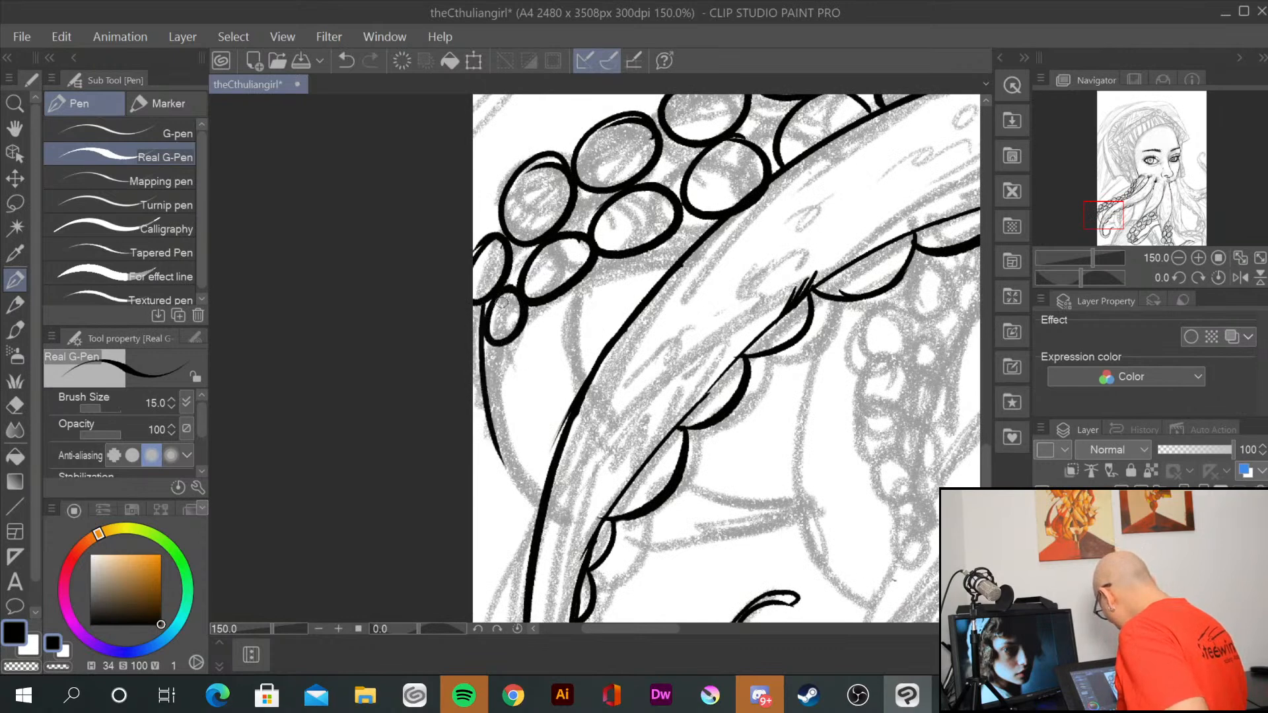
mouse_move(464, 320)
mouse_down()
mouse_move(484, 412)
mouse_move(502, 440)
mouse_up()
mouse_move(497, 340)
mouse_down()
mouse_move(477, 351)
mouse_move(490, 336)
mouse_up()
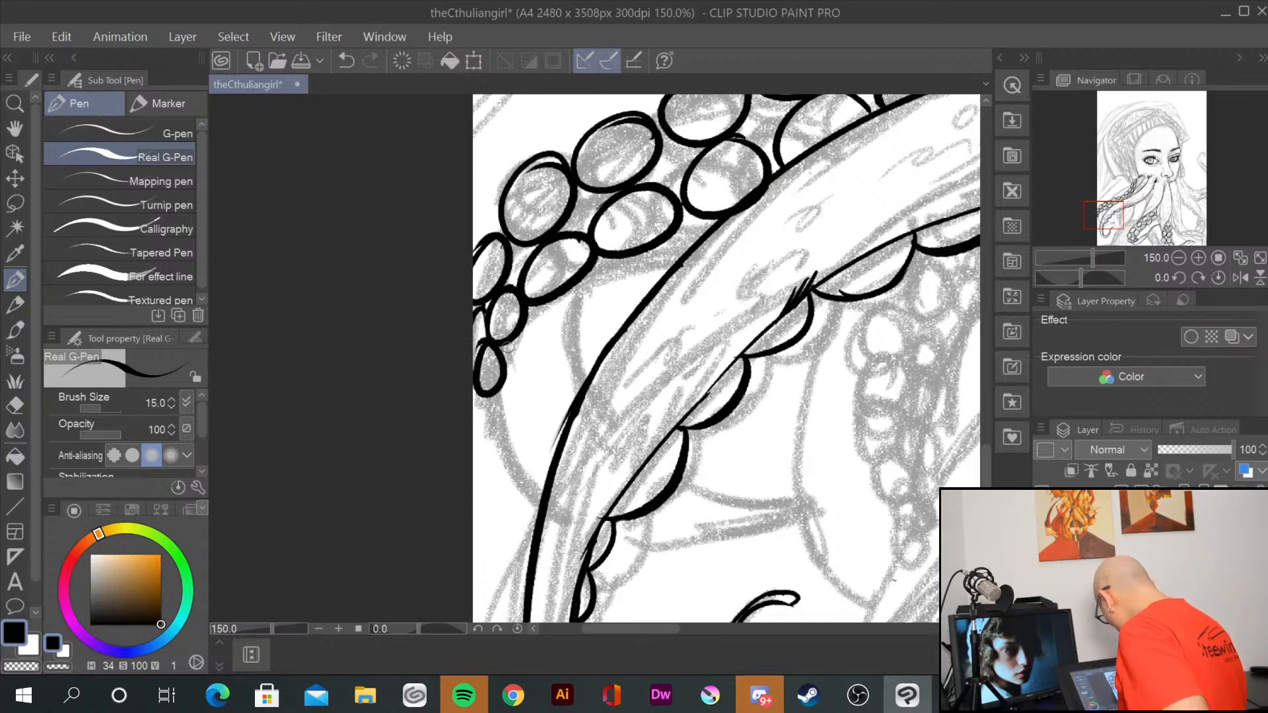
Step: Ink the curved contour lines beneath the last suckers, connecting the curling tentacle to the one in front
mouse_move(501, 387)
mouse_down()
mouse_move(514, 456)
mouse_move(537, 494)
mouse_up()
drag(587, 272, 584, 361)
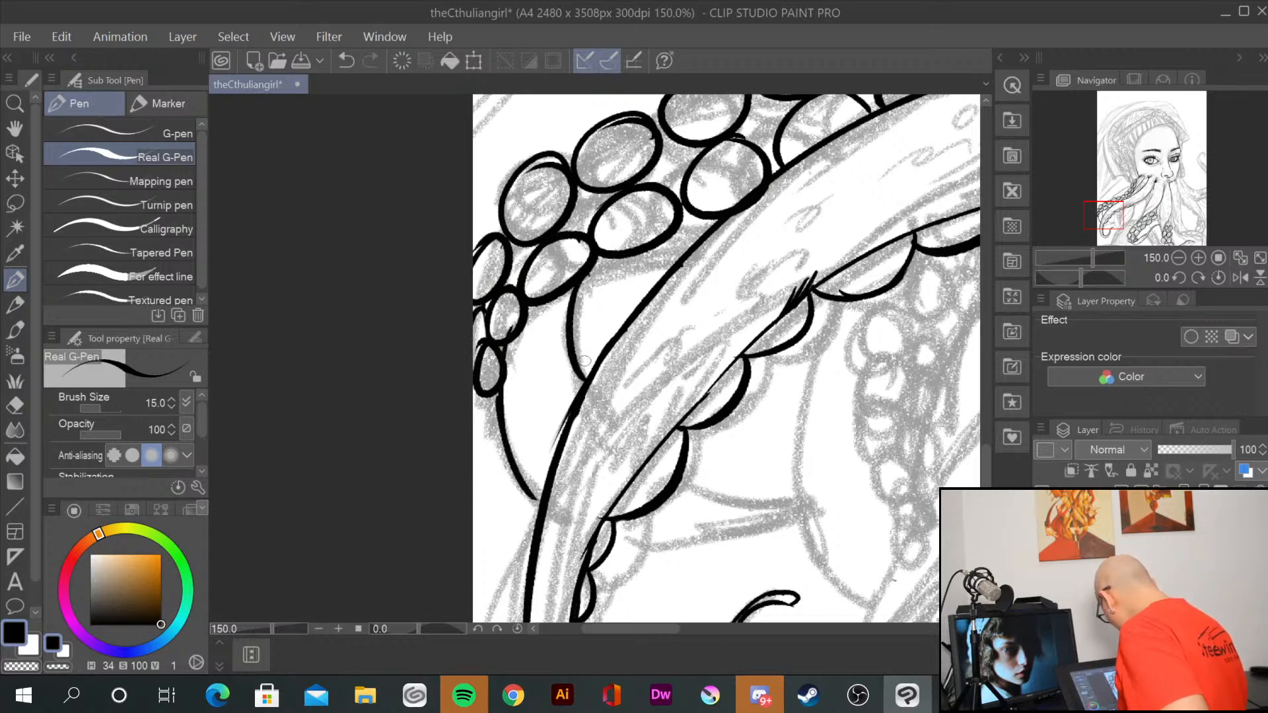
drag(650, 305, 531, 474)
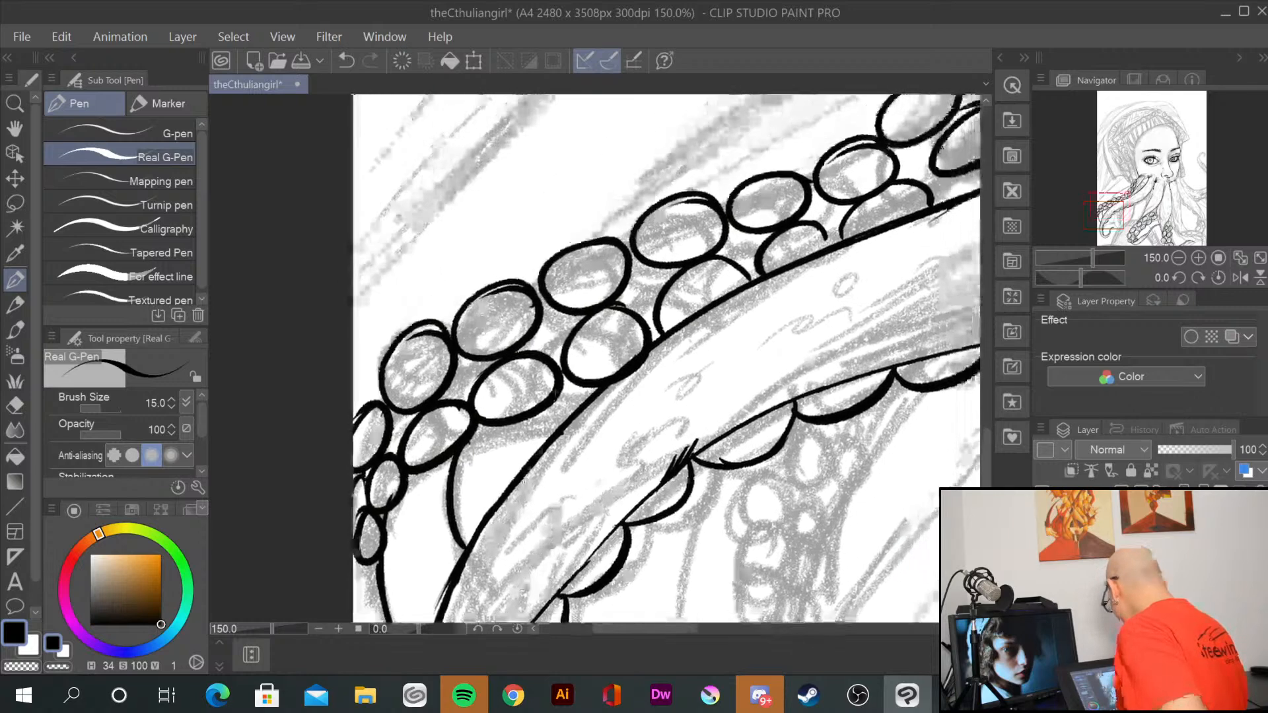
drag(464, 451, 583, 402)
Step: Close the contour where the suckers meet the front tentacle and ink the sucker-lined tentacle's long outer edge
mouse_move(770, 334)
mouse_down()
mouse_move(634, 432)
mouse_move(413, 554)
mouse_up()
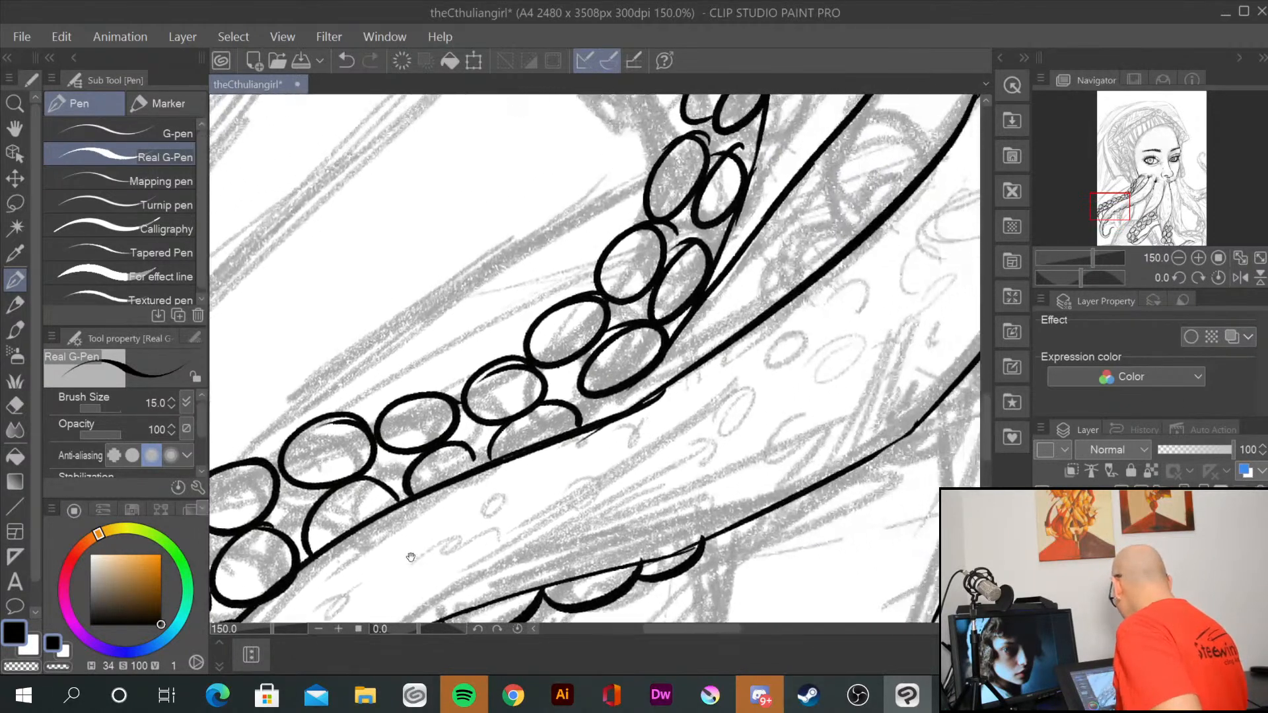
drag(663, 360, 606, 419)
mouse_move(839, 299)
mouse_down()
mouse_move(611, 464)
mouse_move(785, 308)
mouse_up()
drag(523, 462, 619, 416)
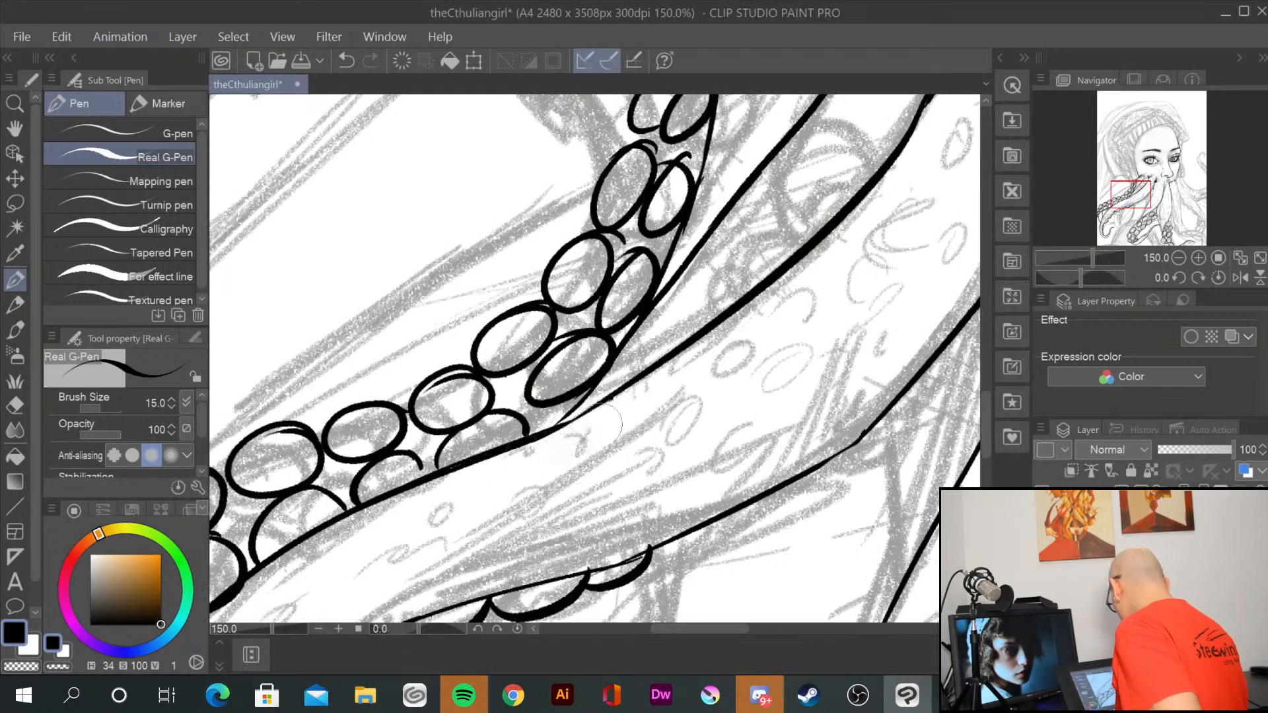
drag(840, 248, 583, 507)
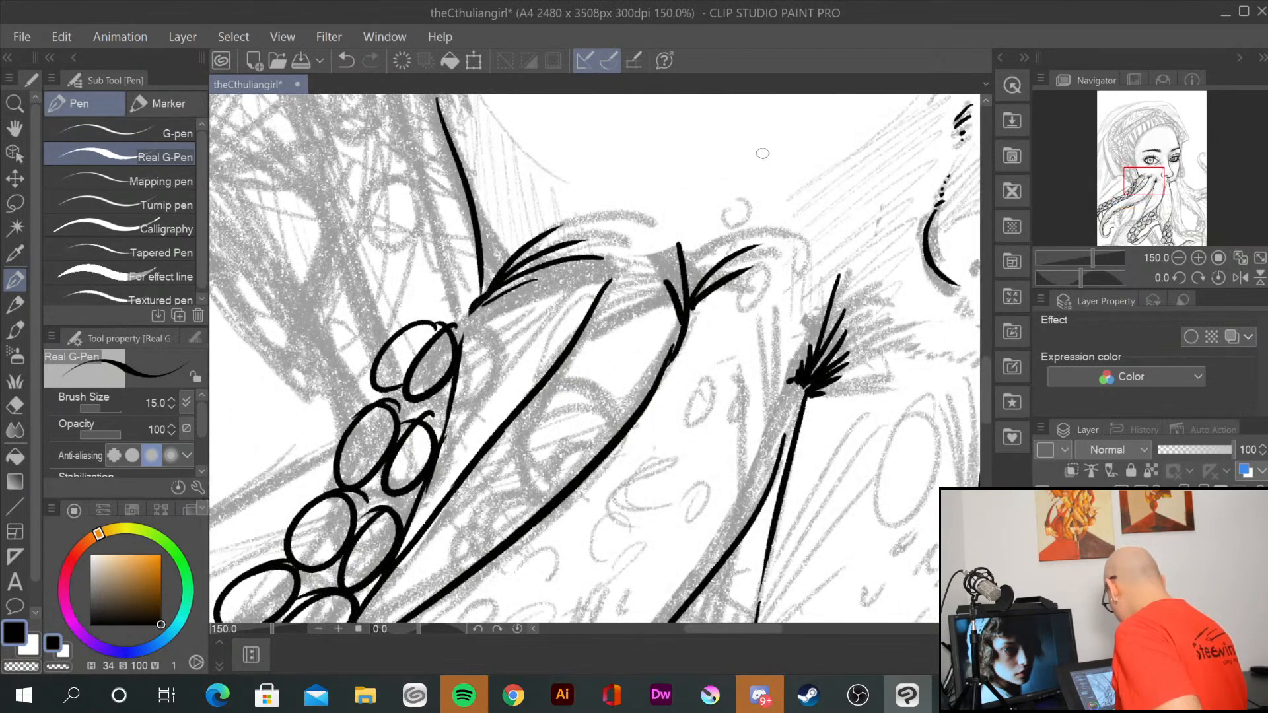
drag(663, 462, 884, 224)
mouse_move(546, 224)
mouse_down()
mouse_move(745, 119)
mouse_move(371, 377)
mouse_up()
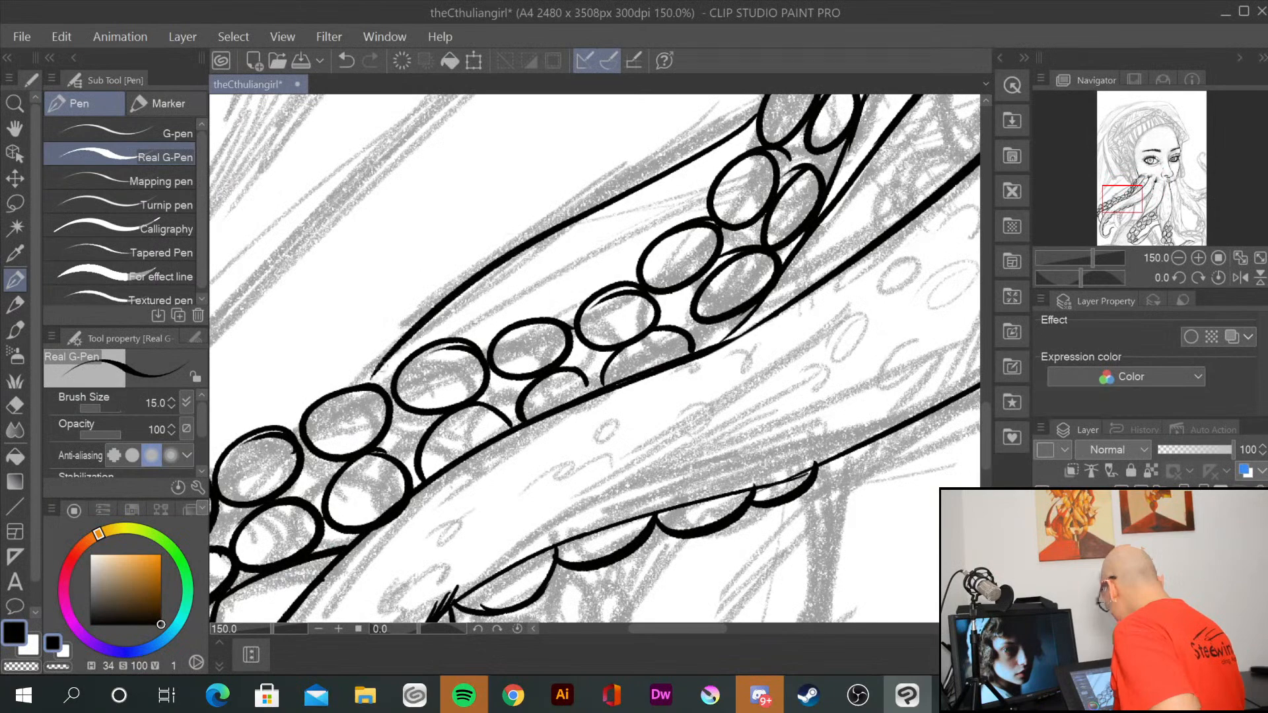
Step: Add short tapered hatching strokes inside the sucker-lined tentacle's outer edge and along the front tentacle's contours
drag(646, 186, 587, 252)
drag(609, 206, 583, 239)
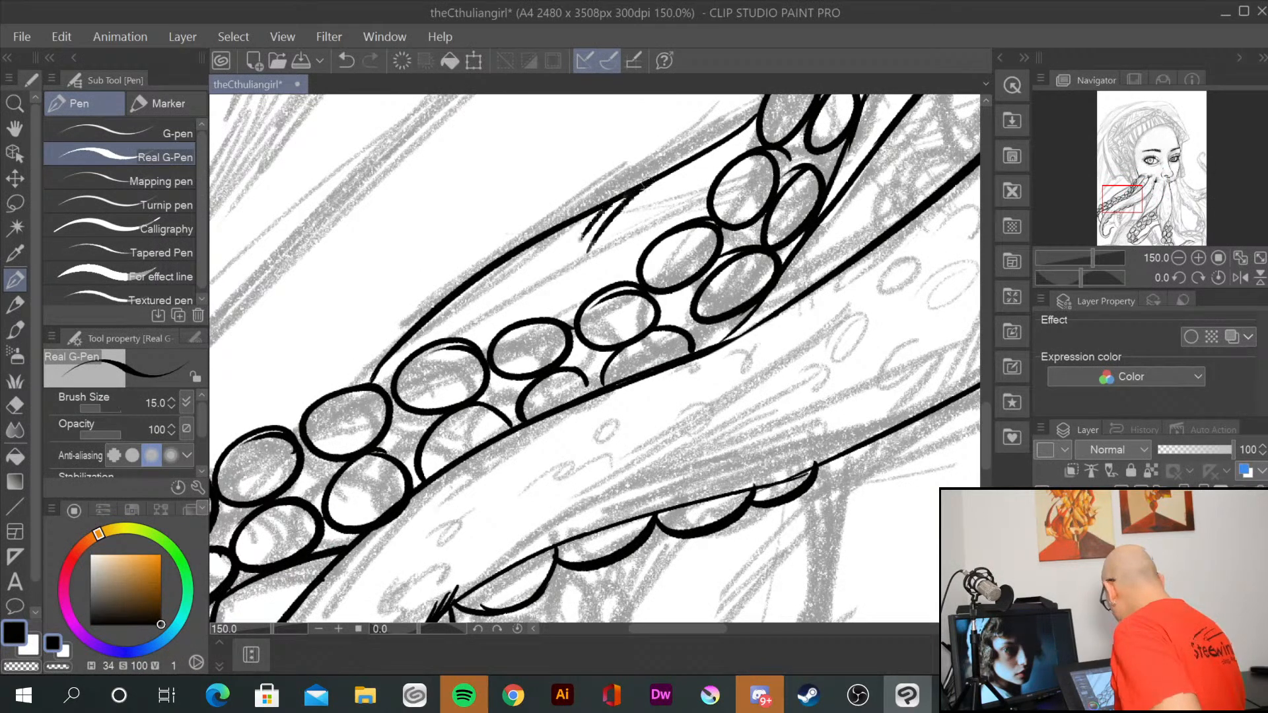
drag(645, 184, 550, 239)
mouse_move(805, 322)
mouse_down()
mouse_move(612, 281)
mouse_move(502, 367)
mouse_up()
mouse_move(562, 286)
mouse_down()
mouse_move(502, 346)
mouse_move(481, 336)
mouse_up()
drag(597, 434, 693, 360)
drag(654, 408, 710, 362)
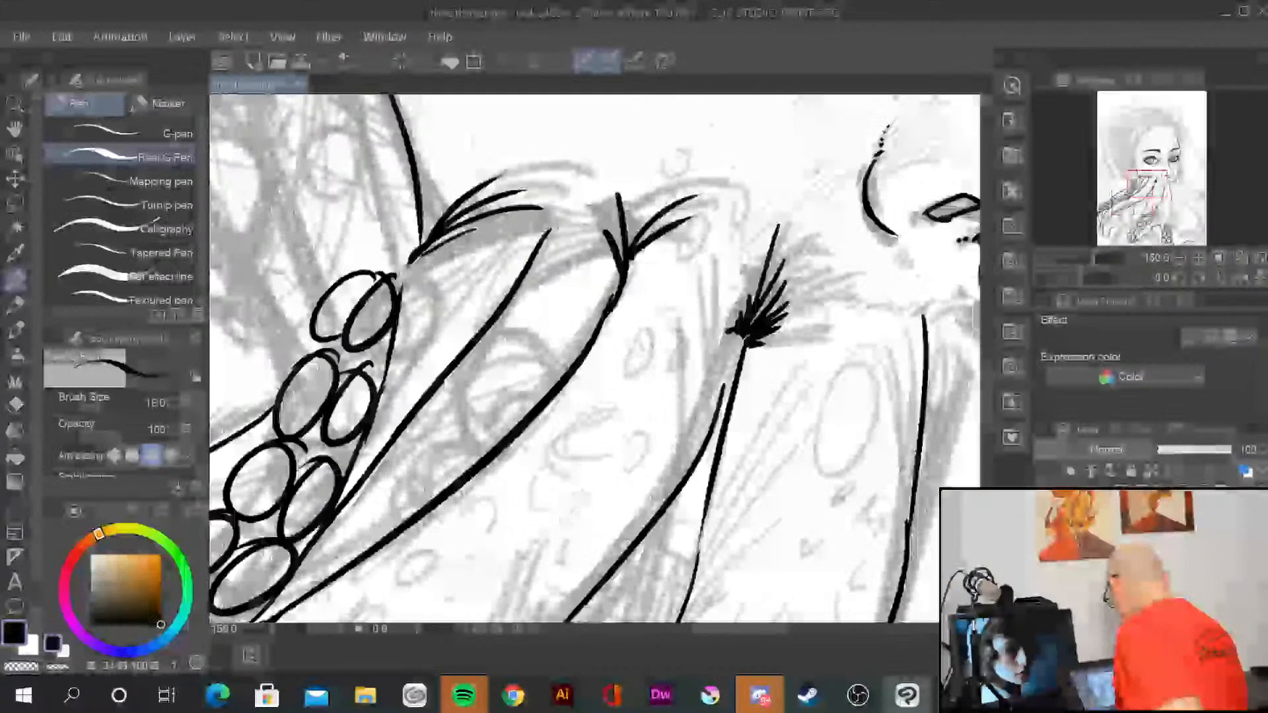
Step: Add short wrinkle strokes and dots at the tentacle roots below the cheek, and thicken the nearby sucker outlines
mouse_move(607, 312)
mouse_down()
mouse_move(676, 263)
mouse_move(639, 295)
mouse_move(643, 262)
mouse_up()
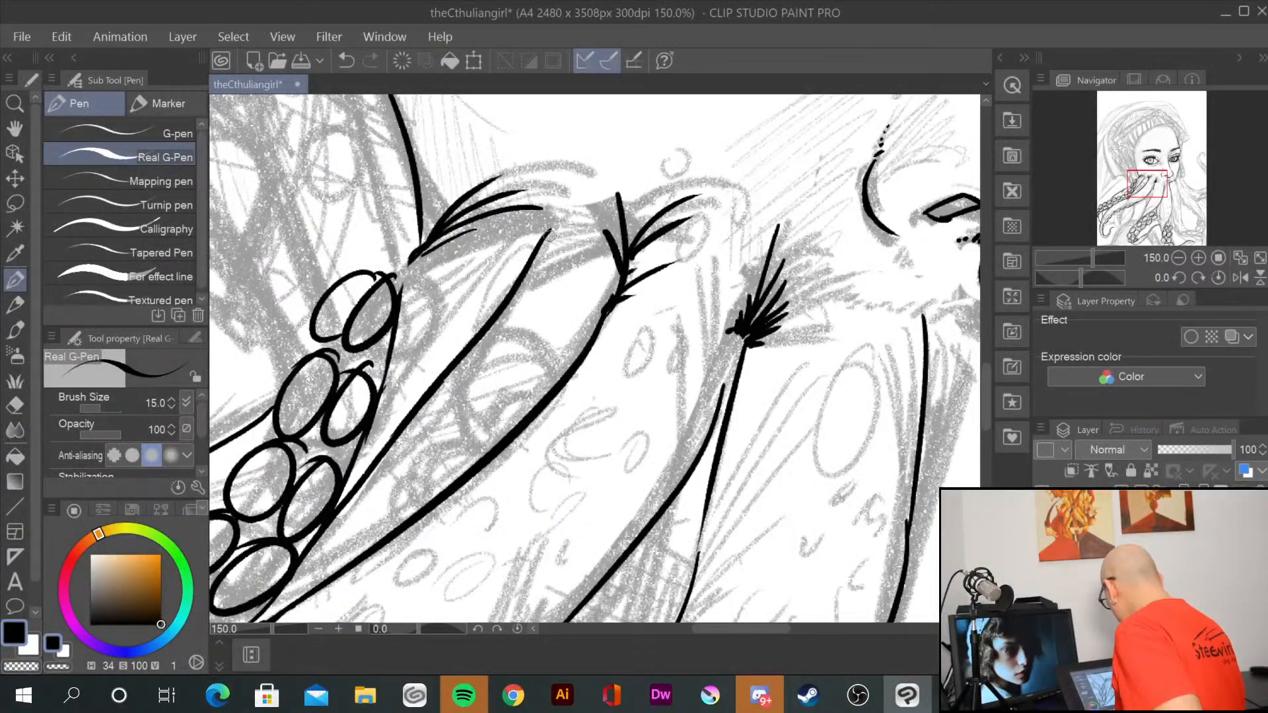
mouse_move(534, 252)
mouse_down()
mouse_move(591, 218)
mouse_move(536, 252)
mouse_up()
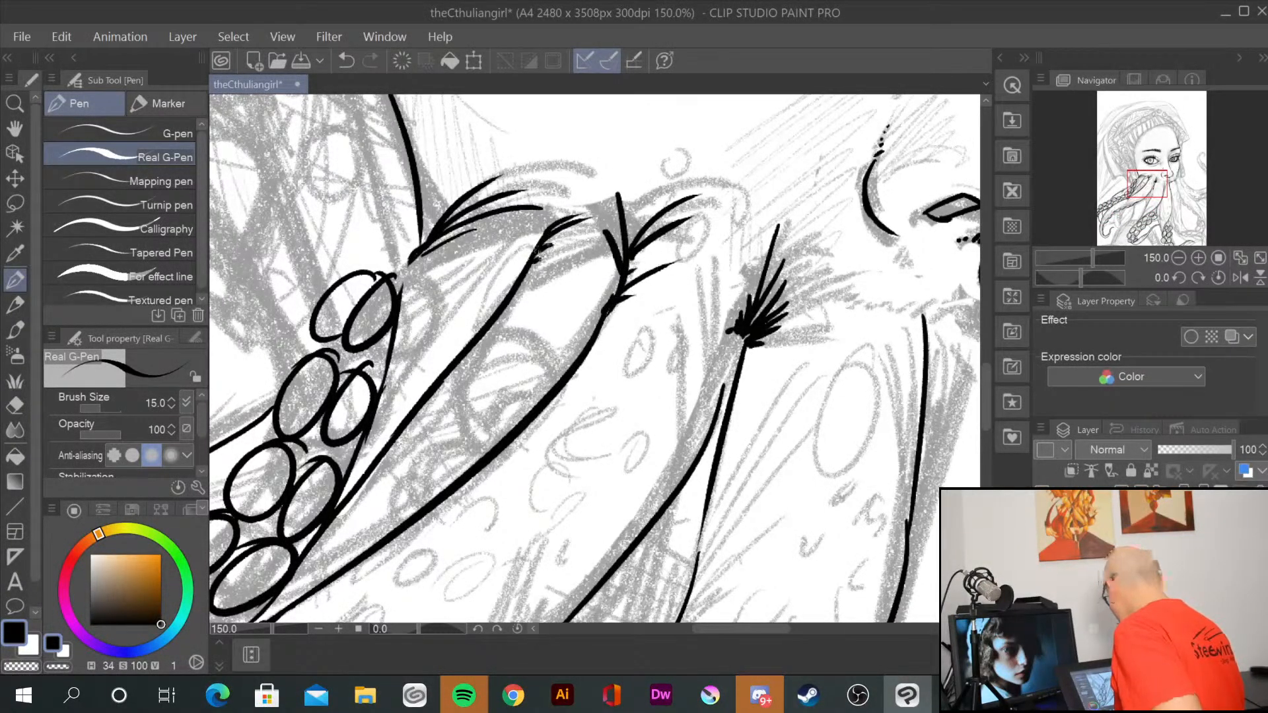
click(583, 237)
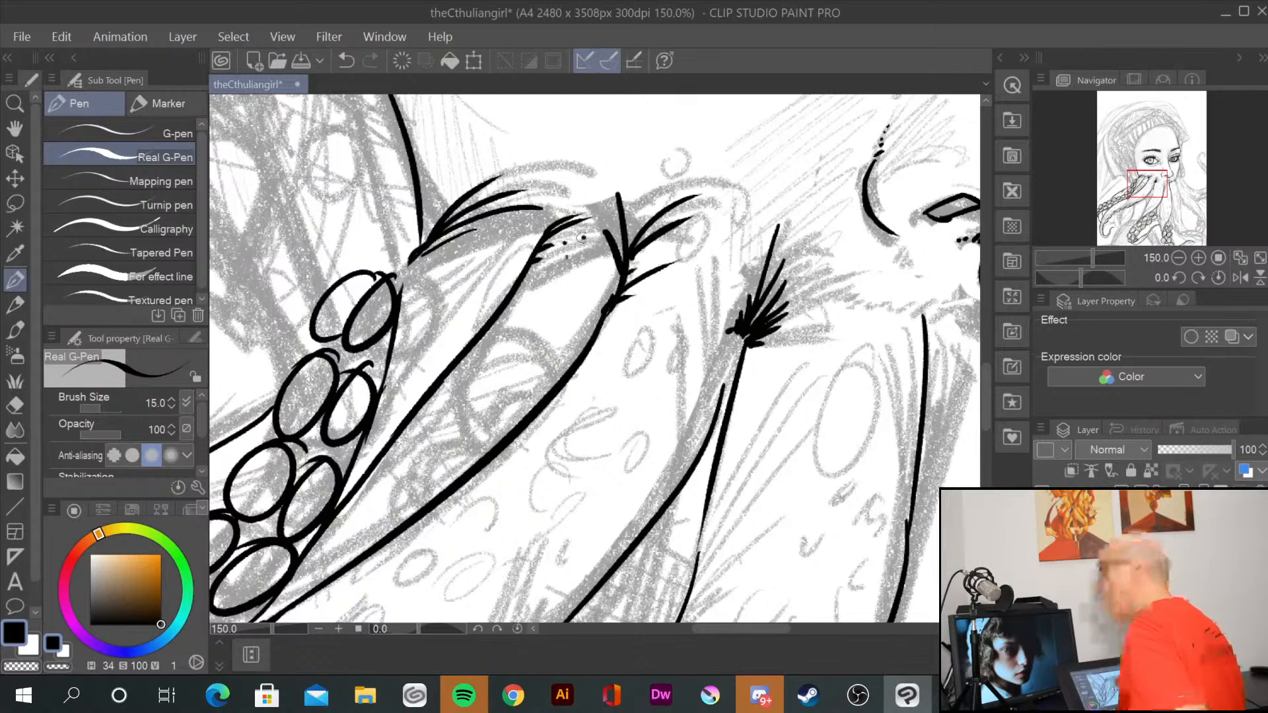
click(568, 256)
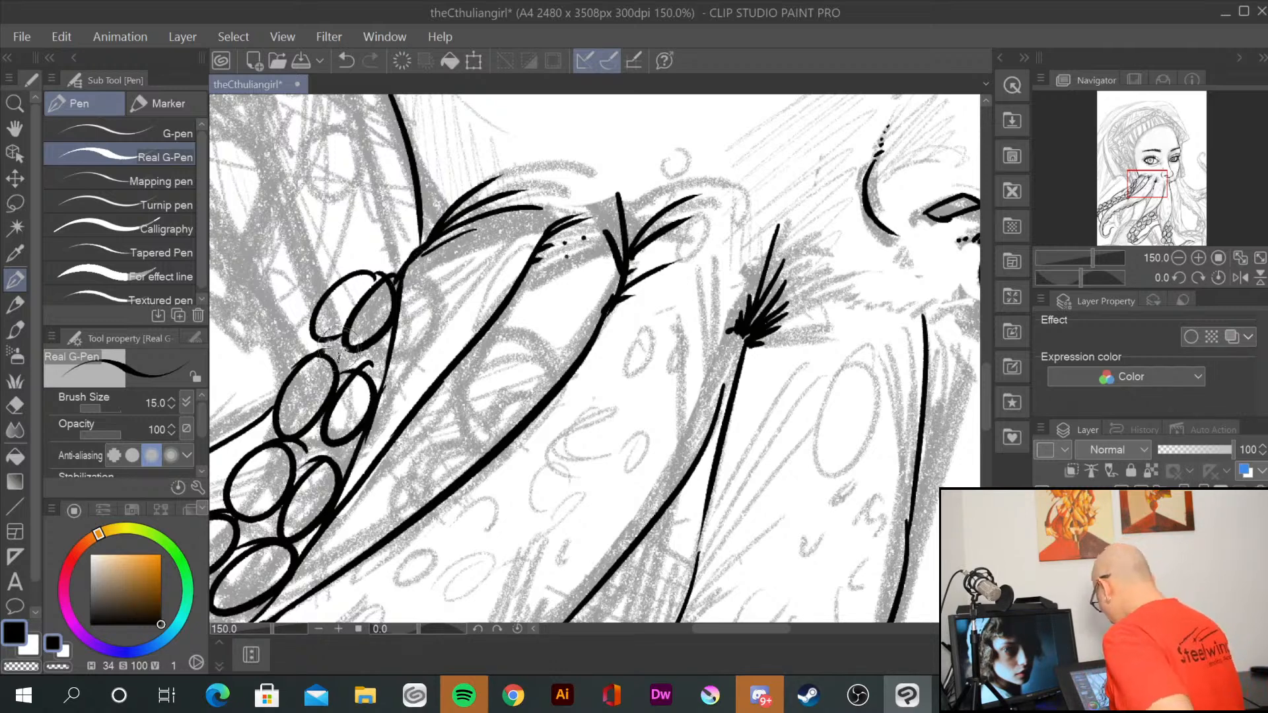
drag(345, 356, 370, 360)
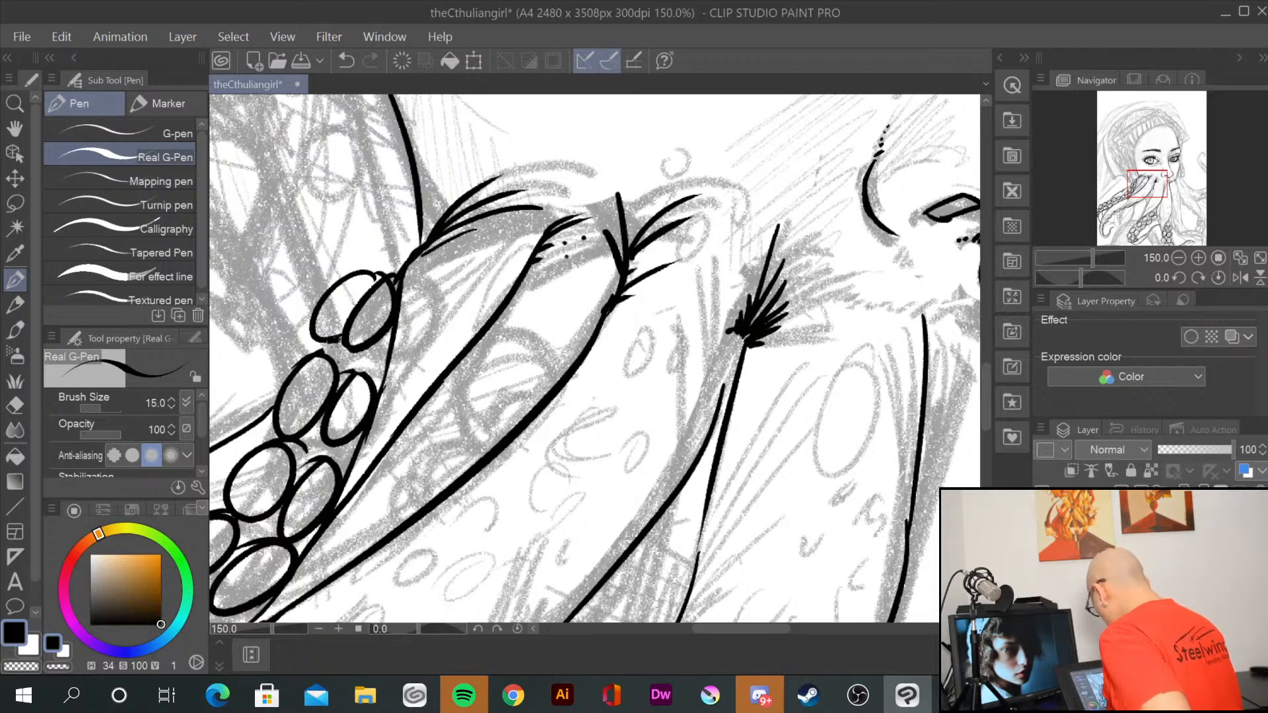
mouse_move(321, 352)
mouse_down()
mouse_move(341, 387)
mouse_move(367, 372)
mouse_move(353, 374)
mouse_move(378, 393)
mouse_up()
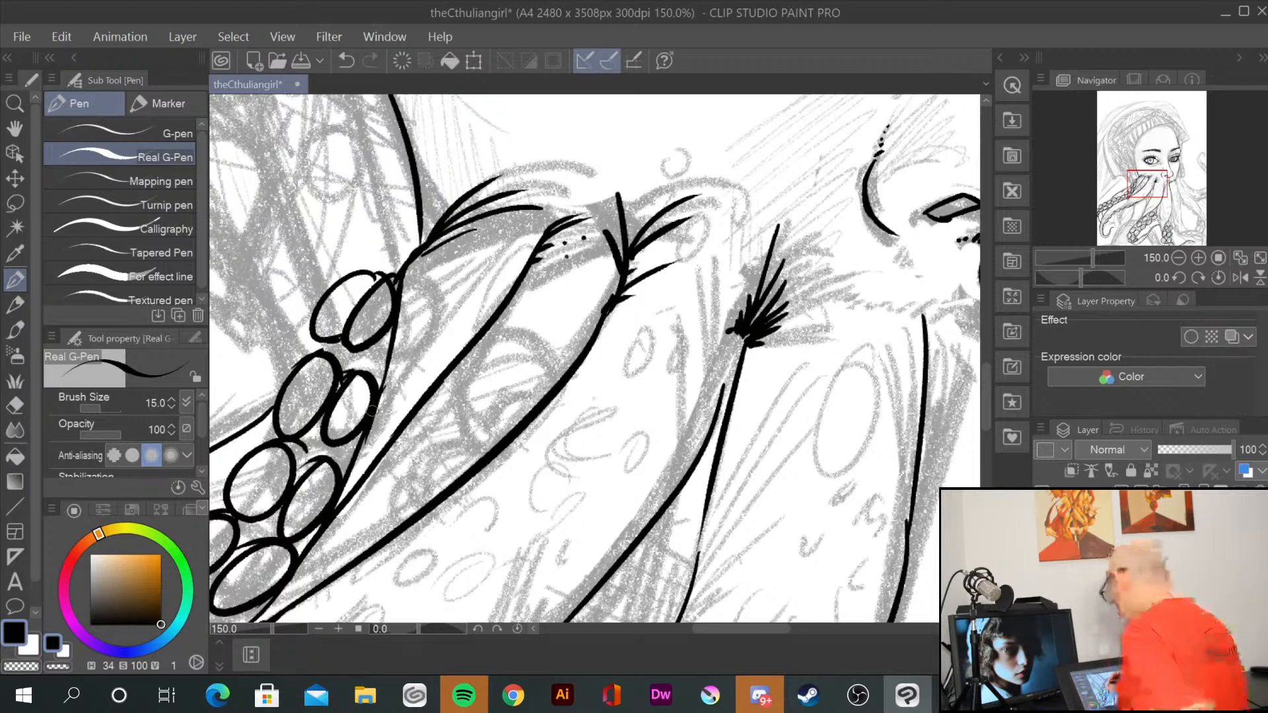
Step: Ink the long side contour descending between the tentacles and the short horizontal line across its base
drag(657, 473, 711, 53)
drag(543, 375, 683, 125)
drag(664, 206, 634, 415)
drag(528, 226, 455, 543)
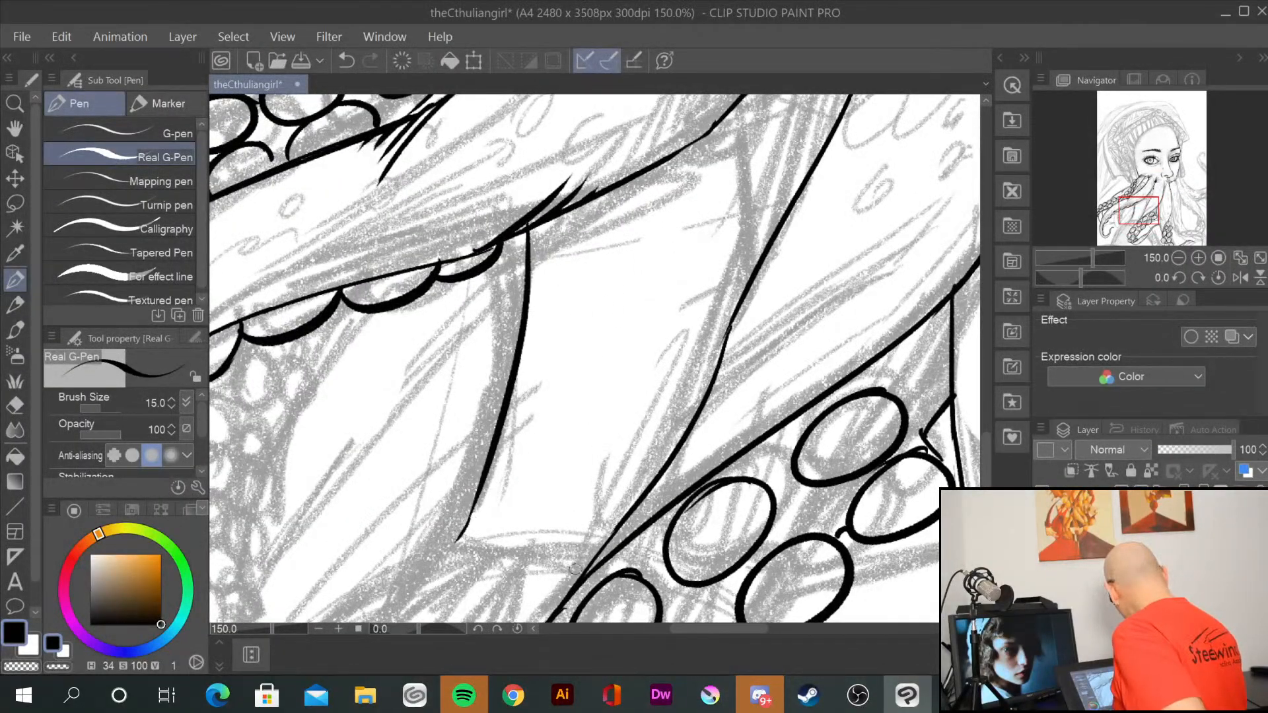
mouse_move(660, 466)
mouse_down()
mouse_move(723, 292)
mouse_move(753, 151)
mouse_up()
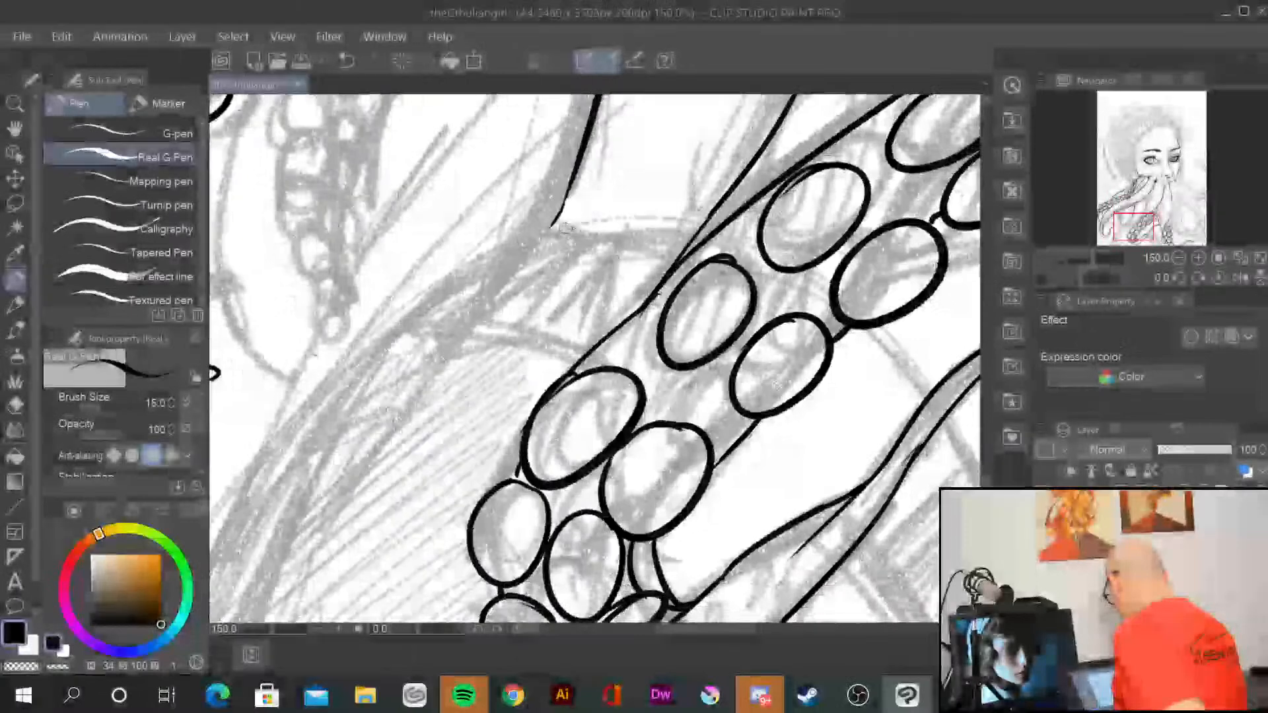
drag(548, 226, 684, 227)
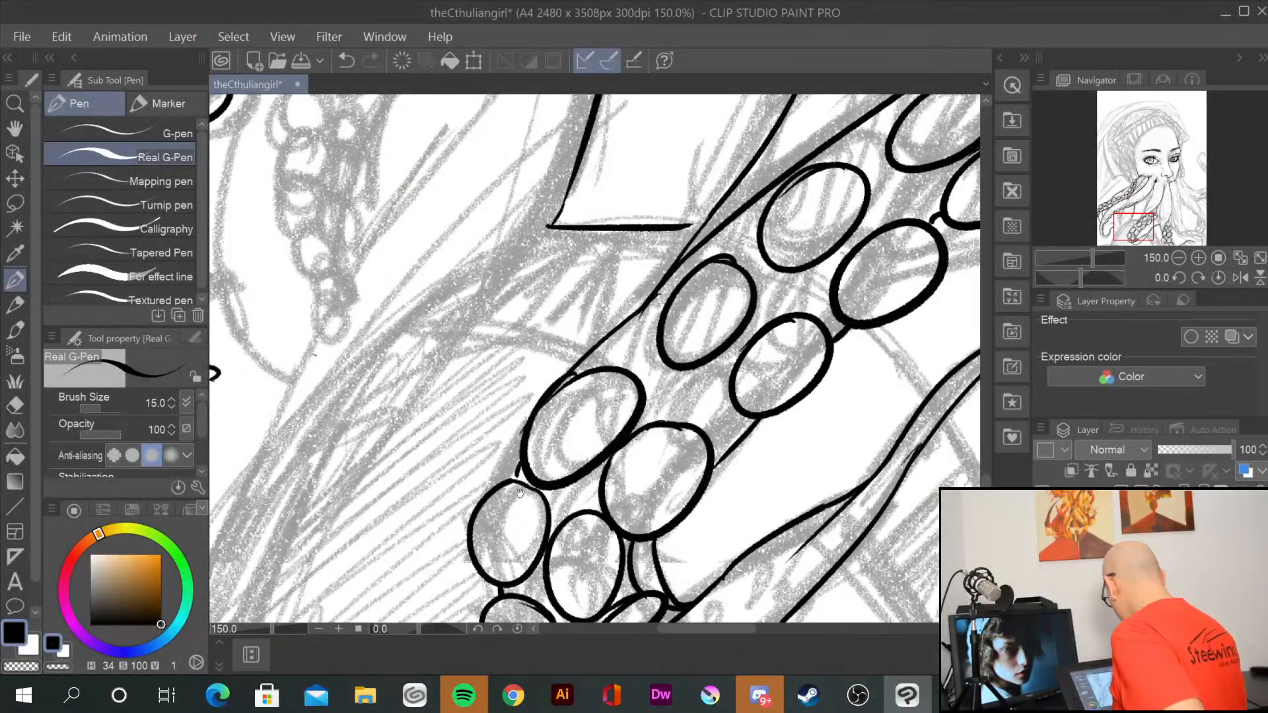
Step: Ink the curved collar shape below the horizontal line and the long contour running from its corner down the page
mouse_move(548, 227)
mouse_down()
mouse_move(506, 245)
mouse_move(405, 321)
mouse_move(390, 353)
mouse_move(557, 340)
mouse_move(591, 360)
mouse_up()
drag(395, 350, 569, 359)
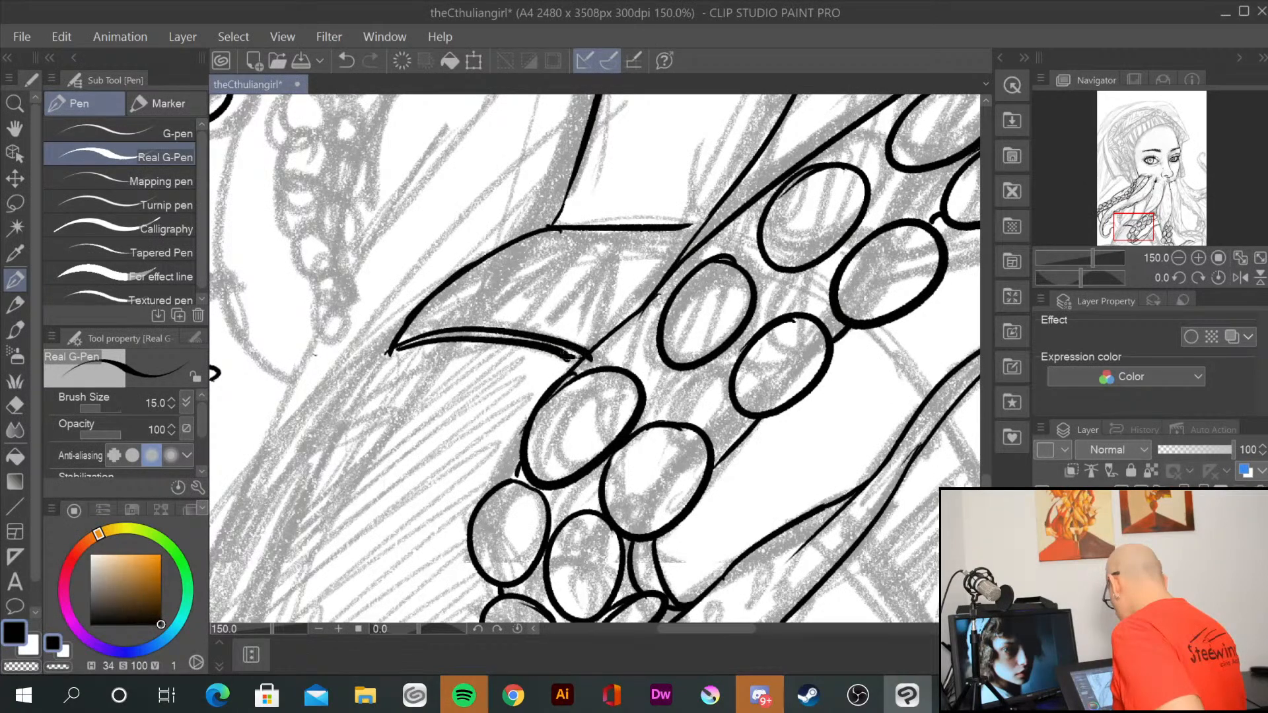
mouse_move(519, 411)
mouse_down()
mouse_move(725, 152)
mouse_move(715, 197)
mouse_up()
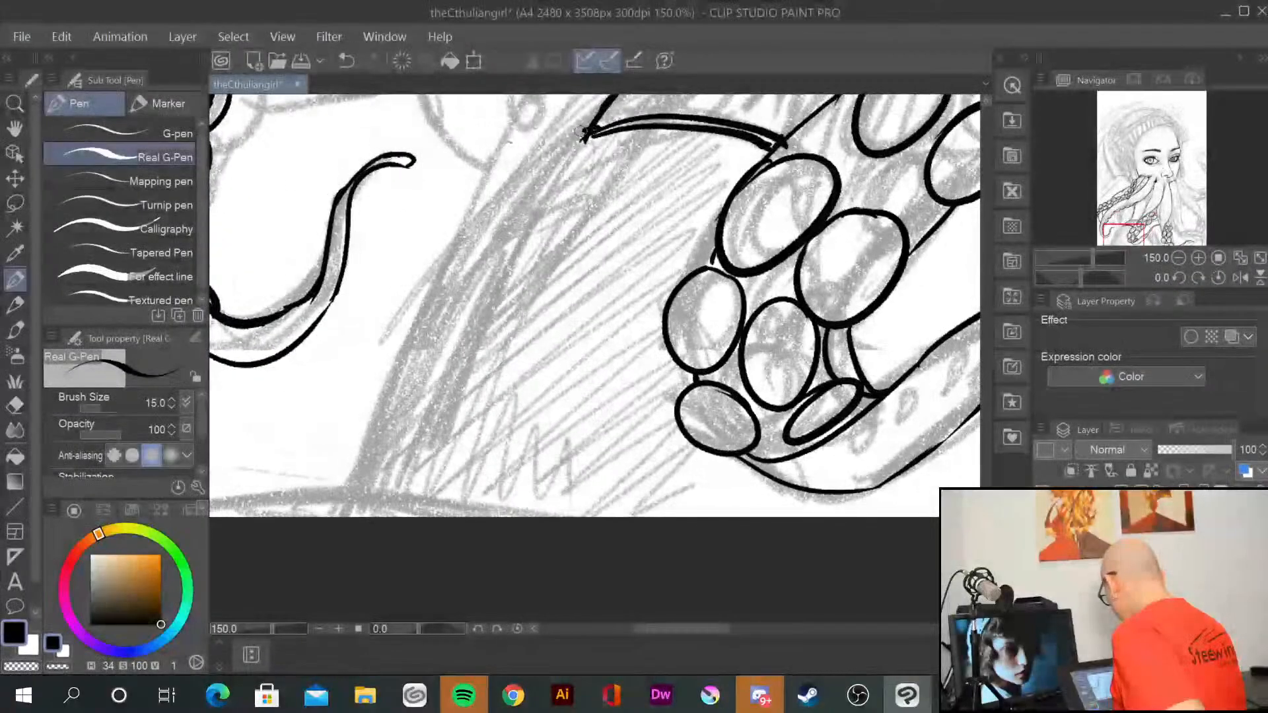
drag(588, 134, 277, 585)
Step: Ink a double column of oval suckers hanging beneath the front tentacle's scalloped edge, down toward the collar shape
drag(551, 276, 395, 591)
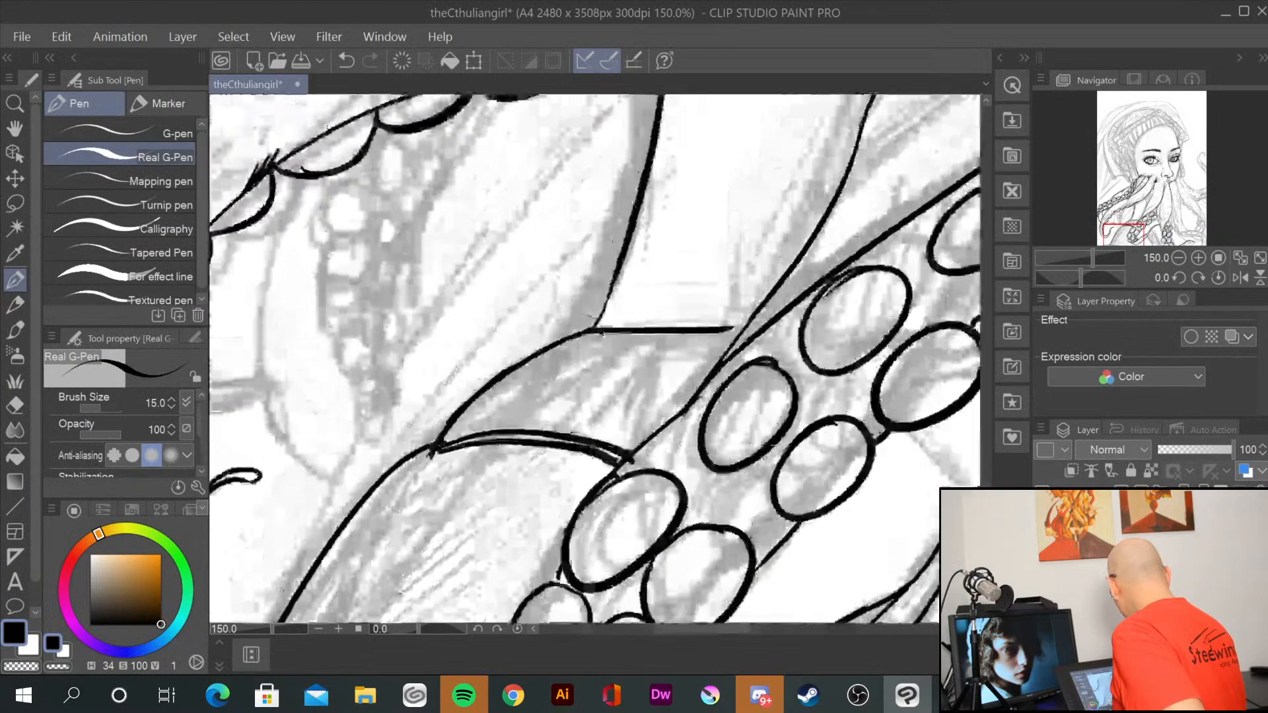
mouse_move(572, 296)
mouse_down()
mouse_move(549, 485)
mouse_move(560, 414)
mouse_move(651, 400)
mouse_up()
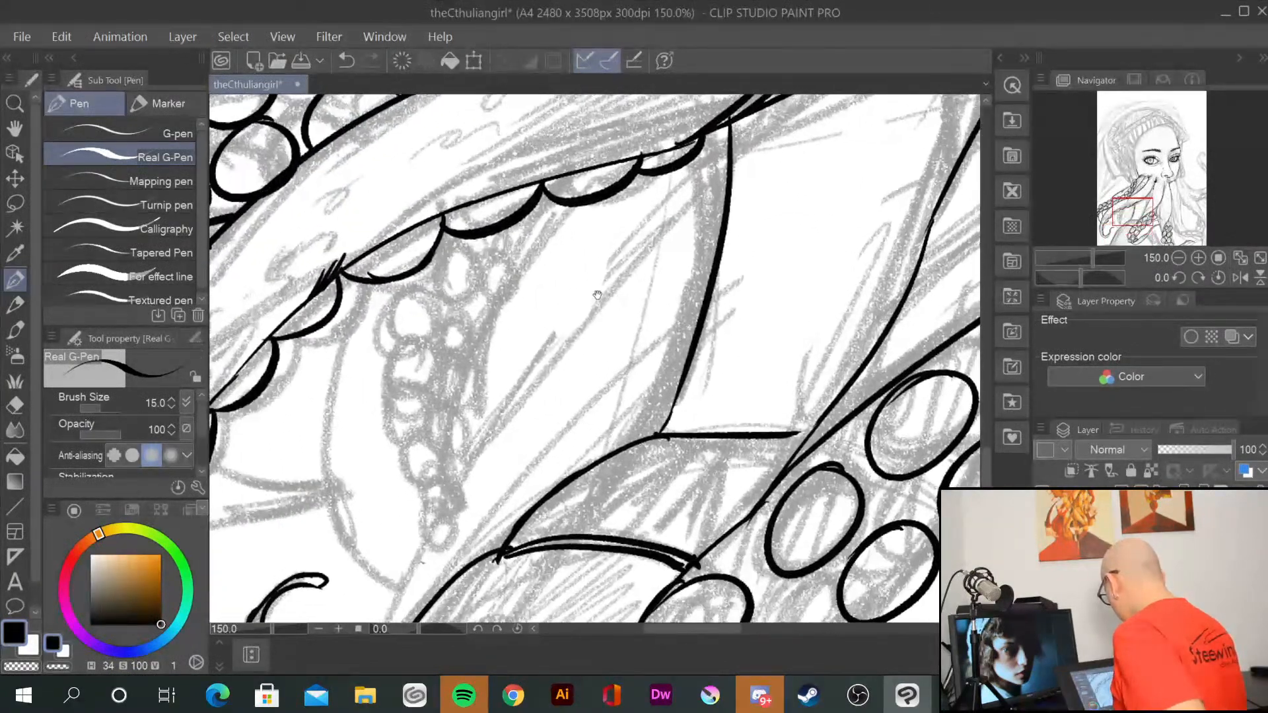
drag(463, 239, 431, 256)
mouse_move(509, 250)
mouse_down()
mouse_move(494, 259)
mouse_move(541, 189)
mouse_up()
mouse_move(538, 235)
mouse_down()
mouse_move(574, 224)
mouse_move(592, 191)
mouse_up()
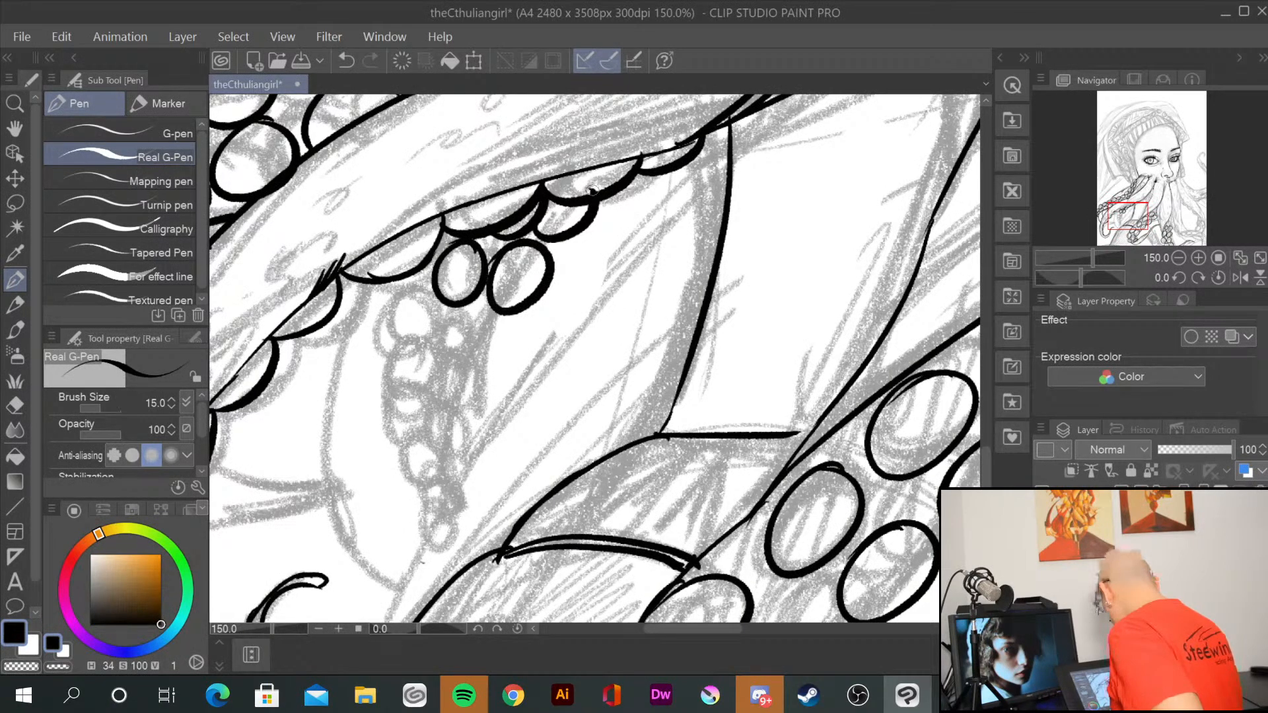
mouse_move(439, 296)
mouse_down()
mouse_move(463, 339)
mouse_move(423, 361)
mouse_move(465, 396)
mouse_move(449, 425)
mouse_move(457, 451)
mouse_move(486, 444)
mouse_up()
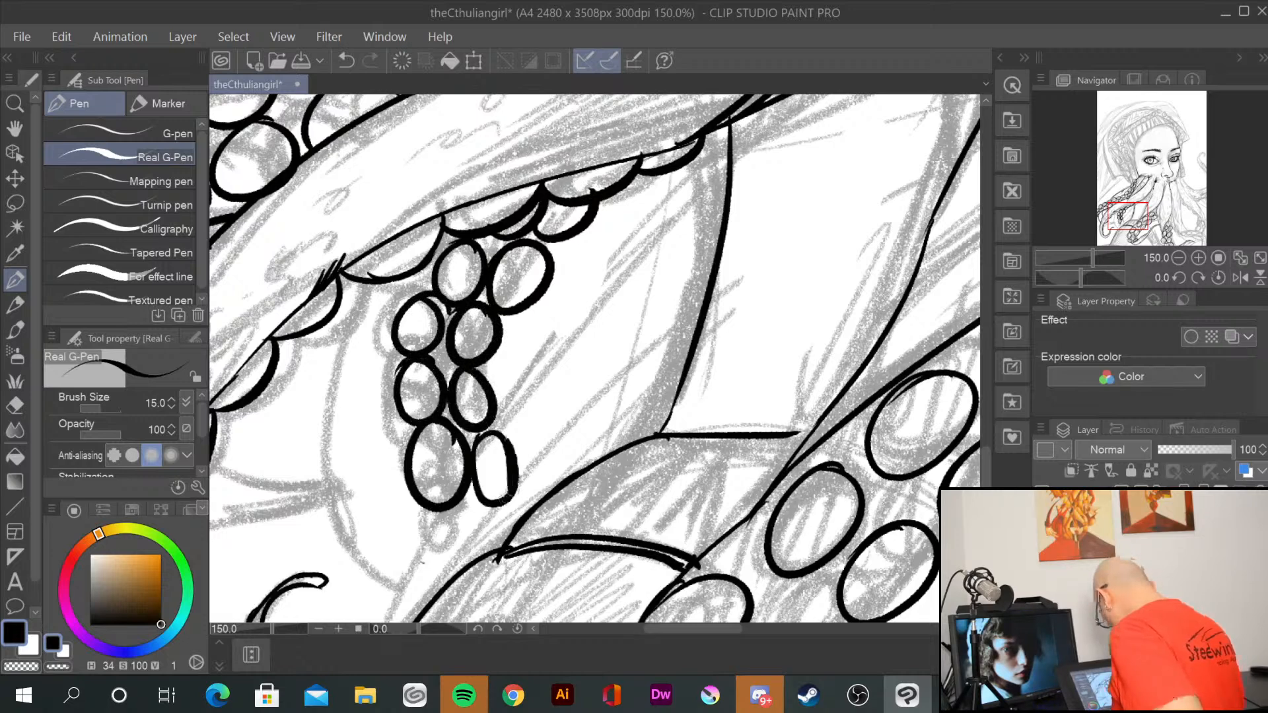
Step: Ink the curved outer contour beside the hanging double column of suckers and short lines joining the suckers to the collar shape
mouse_move(663, 244)
mouse_down()
mouse_move(440, 577)
mouse_move(718, 180)
mouse_up()
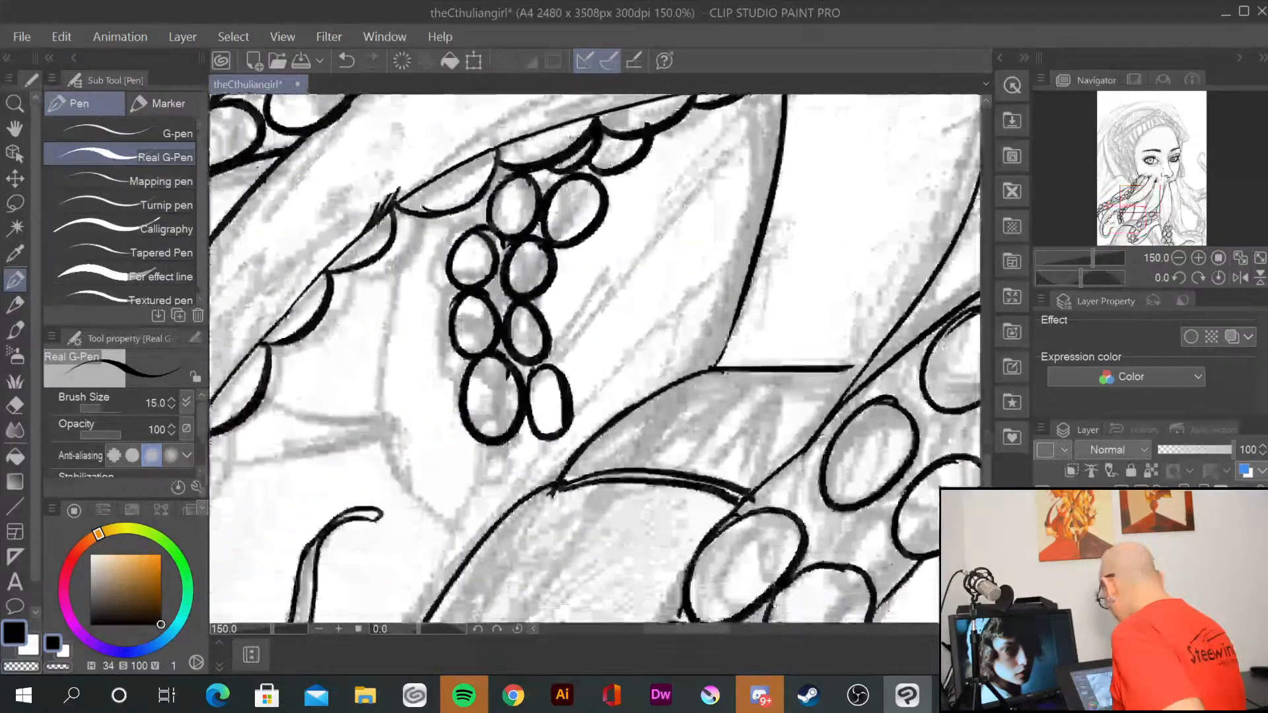
drag(424, 215, 435, 423)
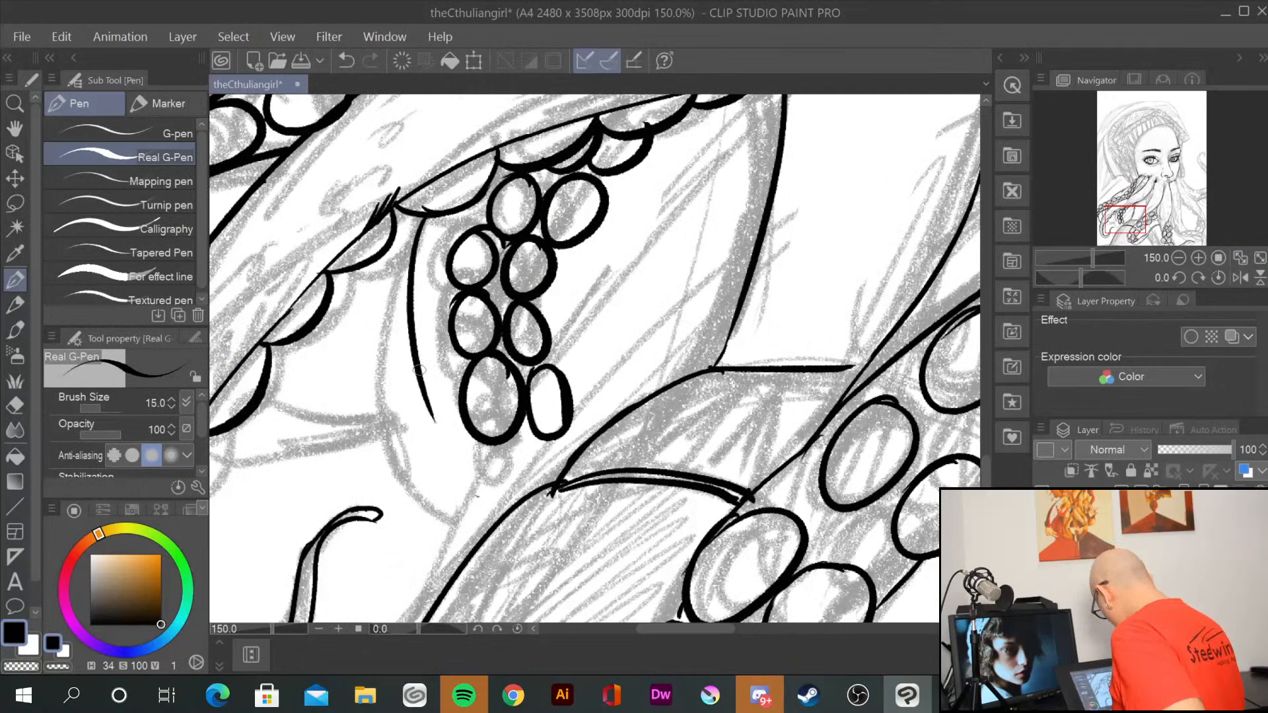
drag(420, 373, 508, 511)
drag(543, 425, 552, 485)
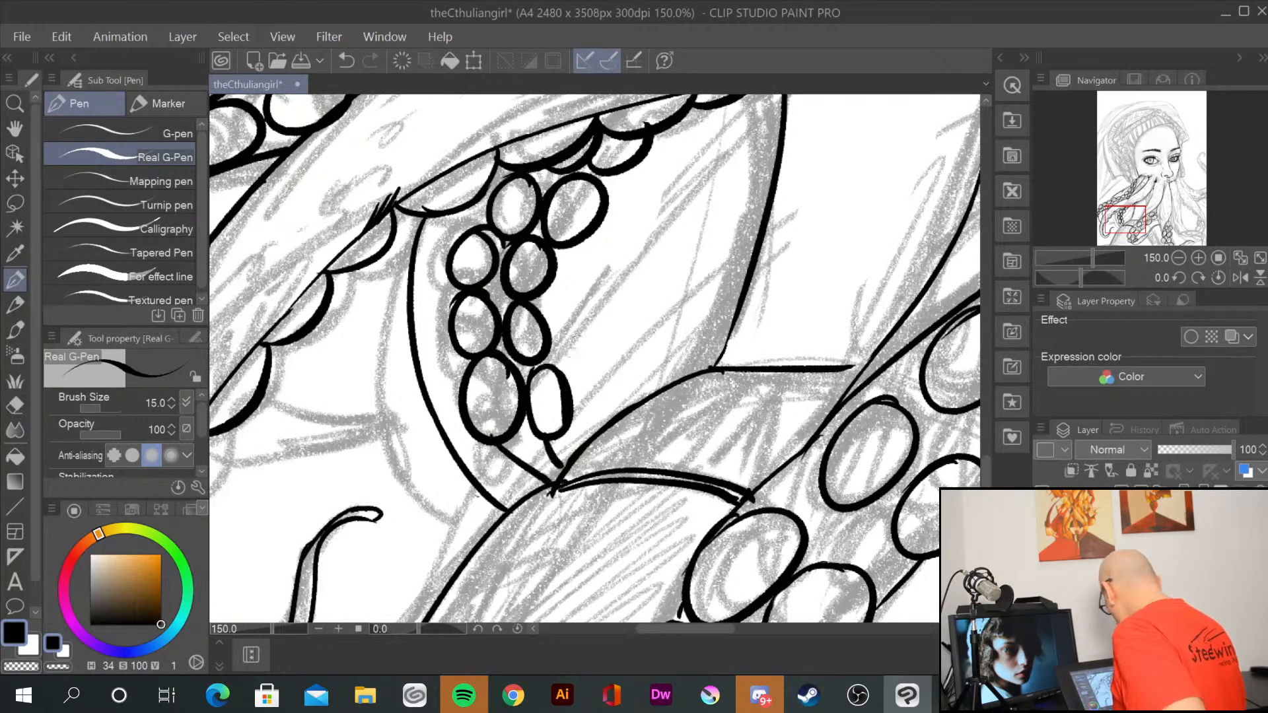
Step: Ink the thin contour running down between the front tentacle and the central tentacle until it meets the neighbouring edge
drag(597, 283, 552, 547)
drag(742, 231, 687, 385)
drag(905, 142, 660, 353)
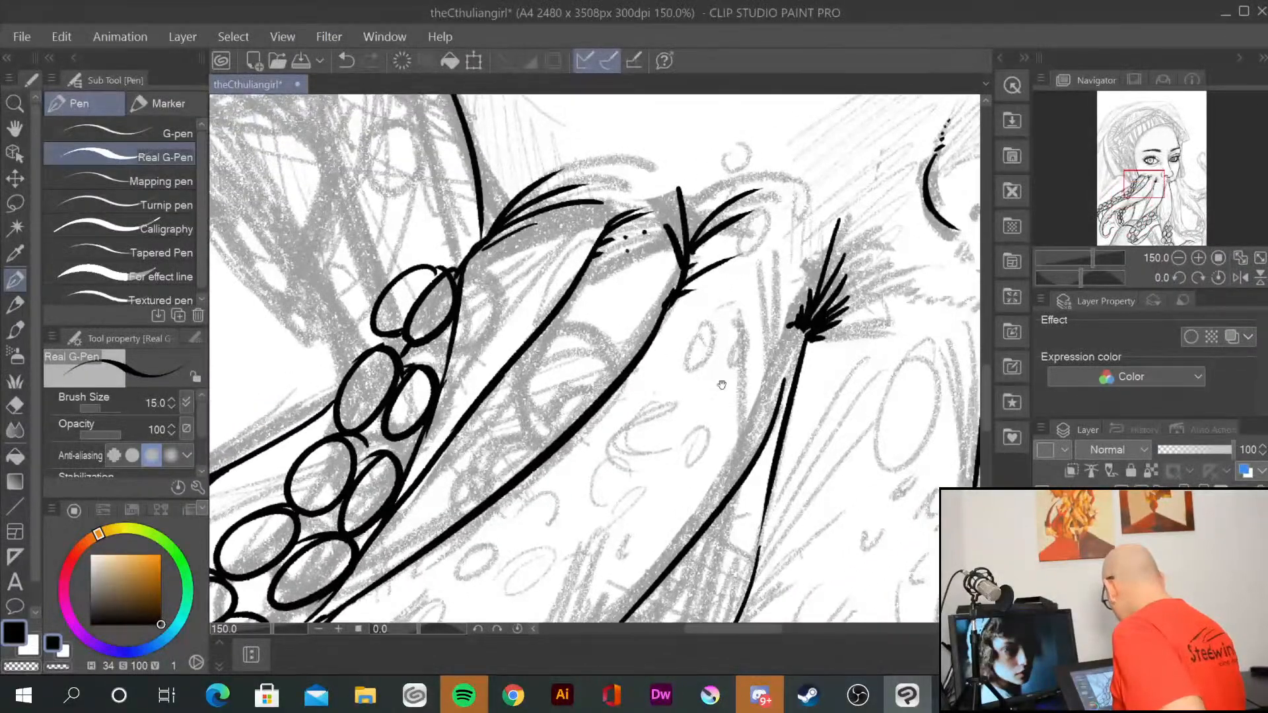
drag(722, 384, 449, 180)
drag(934, 179, 557, 559)
drag(632, 541, 567, 82)
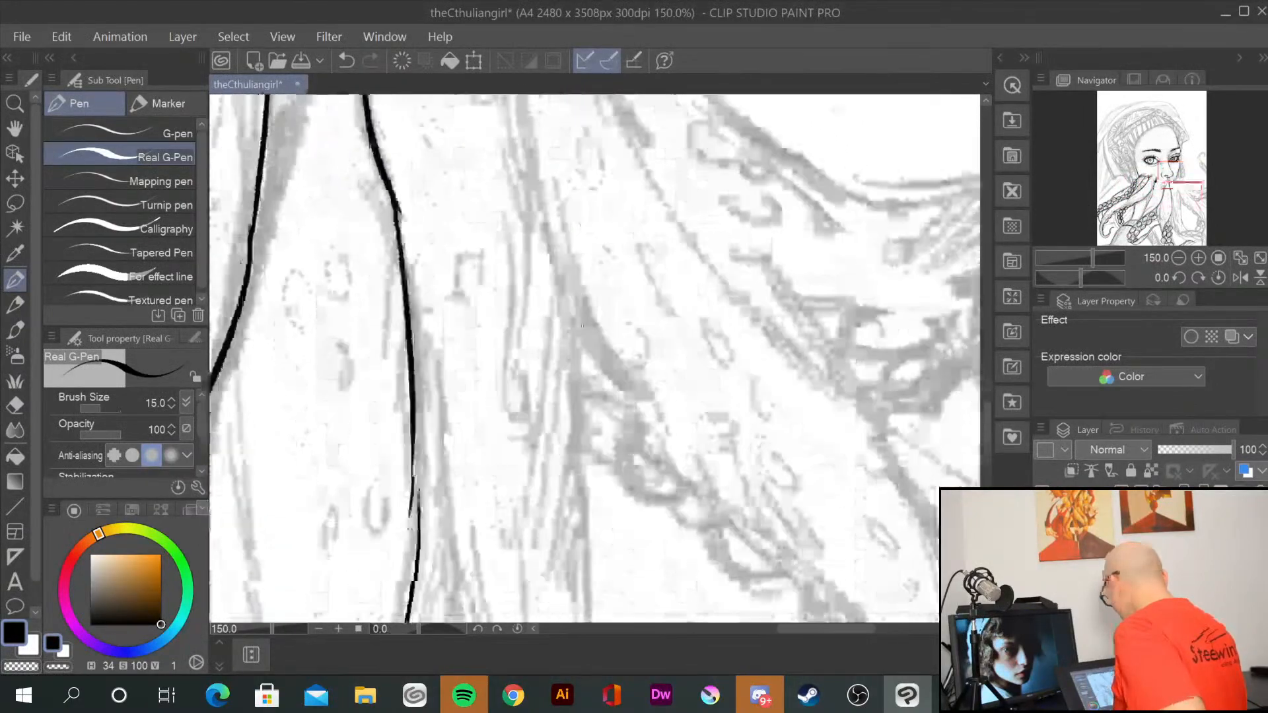
drag(582, 325, 713, 113)
drag(593, 376, 803, 216)
drag(711, 310, 670, 478)
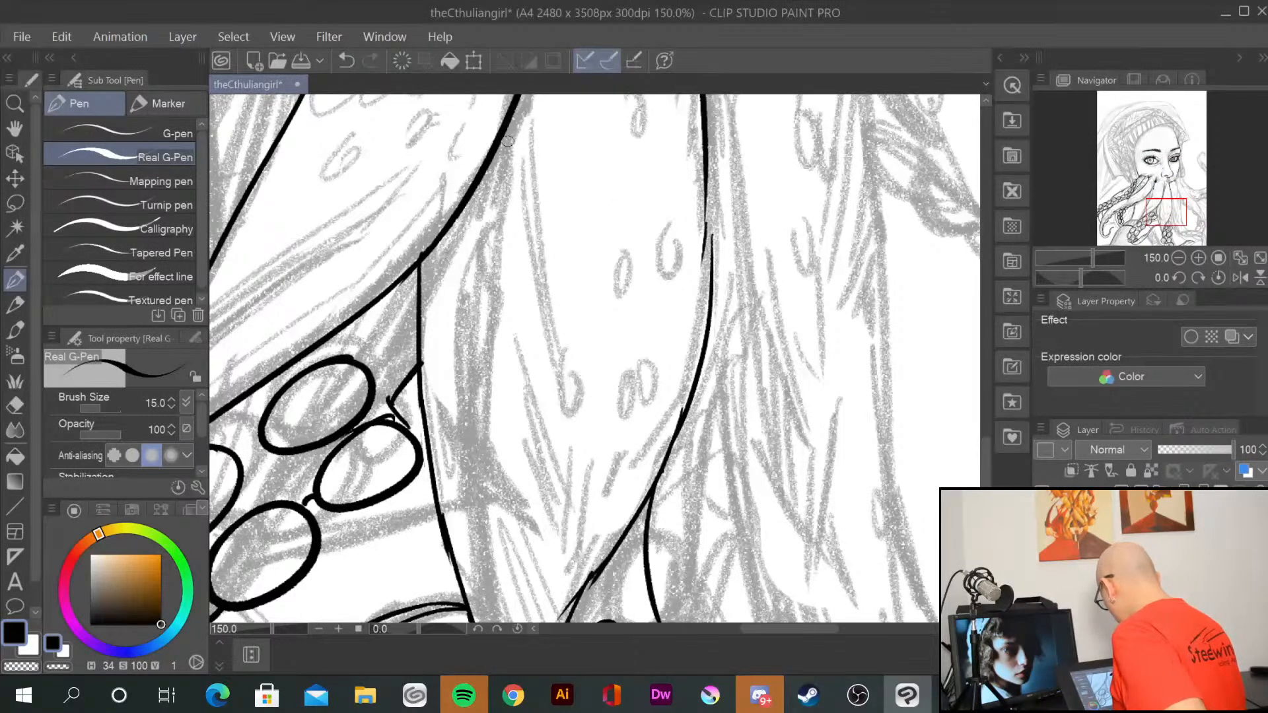
drag(503, 129, 468, 393)
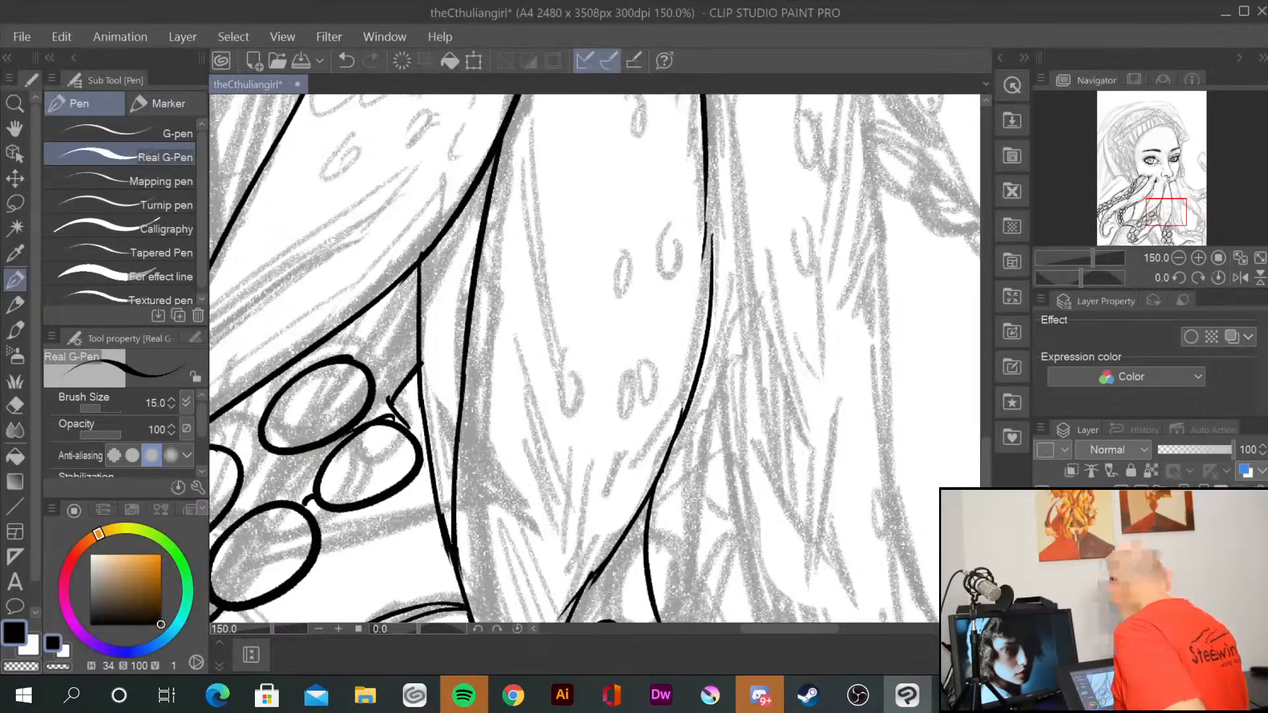
Step: Ink the long outer contour of the tentacle hanging below the nose, adding a few short dashes where it bends near the base
drag(563, 446, 751, 211)
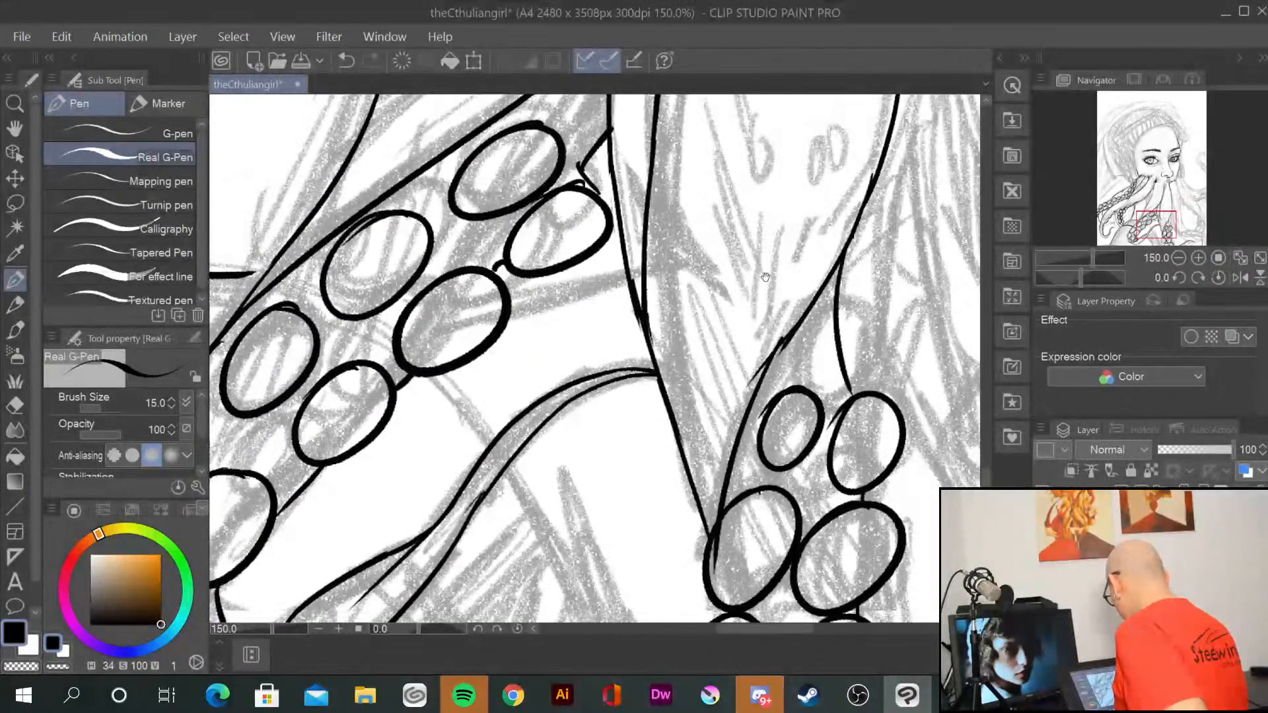
drag(782, 307, 262, 486)
drag(608, 238, 625, 438)
drag(650, 211, 547, 703)
drag(451, 163, 507, 542)
drag(597, 515, 591, 178)
drag(499, 167, 517, 577)
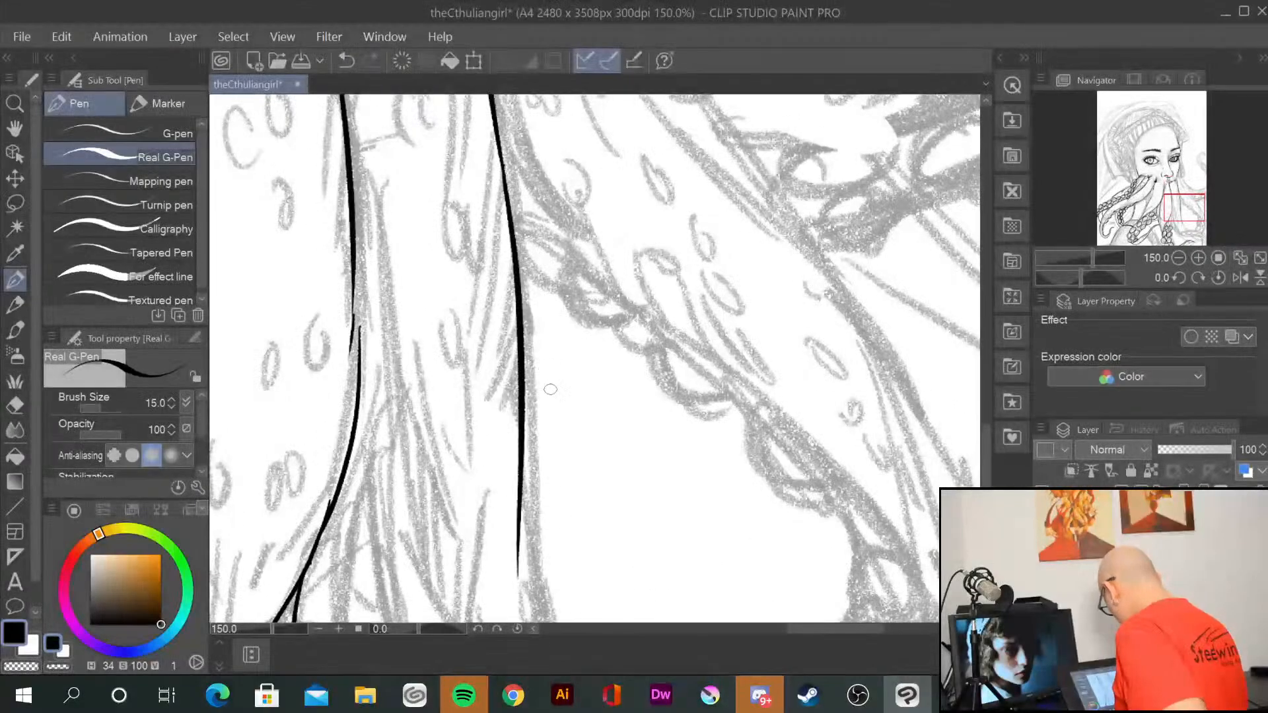
drag(523, 469, 542, 611)
drag(624, 547, 659, 279)
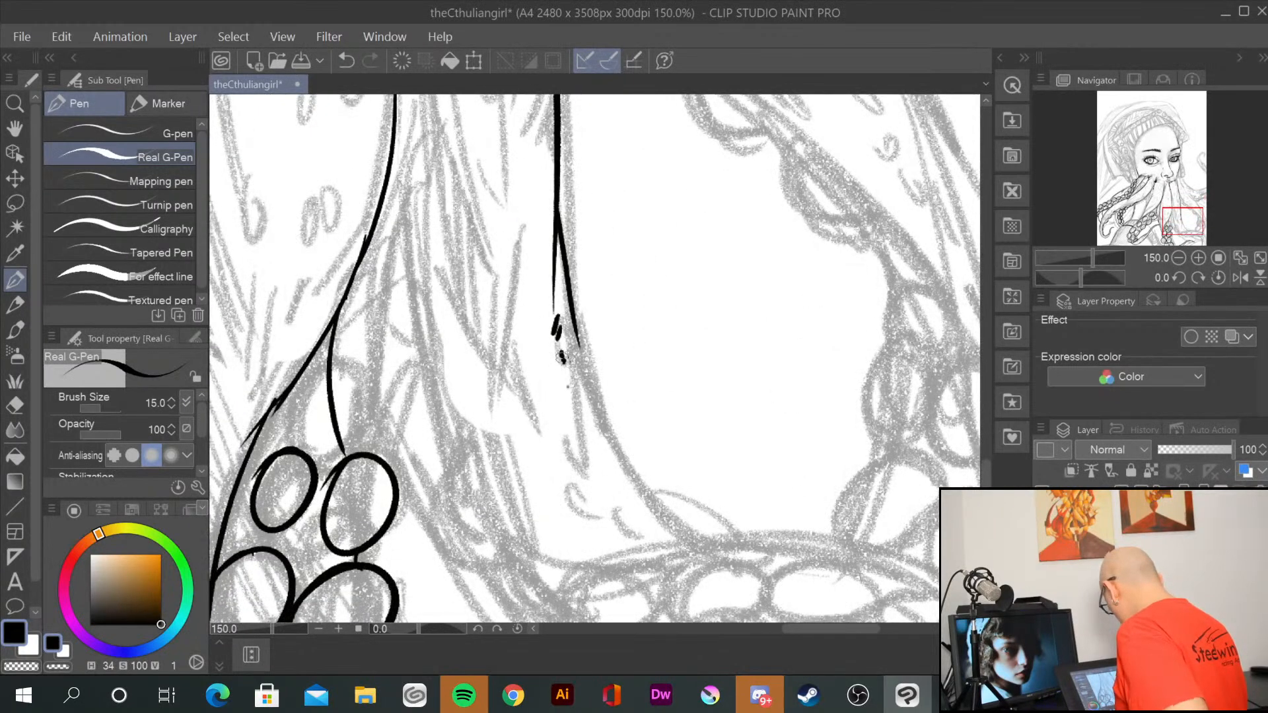
drag(577, 336, 690, 538)
Step: Ink the upper and lower edges of the tentacle's sideways-curling end out to the page edge
mouse_move(402, 126)
mouse_down()
mouse_move(447, 433)
mouse_move(477, 504)
mouse_move(572, 568)
mouse_move(621, 275)
mouse_move(642, 241)
mouse_move(948, 291)
mouse_up()
mouse_move(485, 245)
mouse_down()
mouse_move(600, 372)
mouse_move(964, 348)
mouse_up()
drag(899, 389, 633, 380)
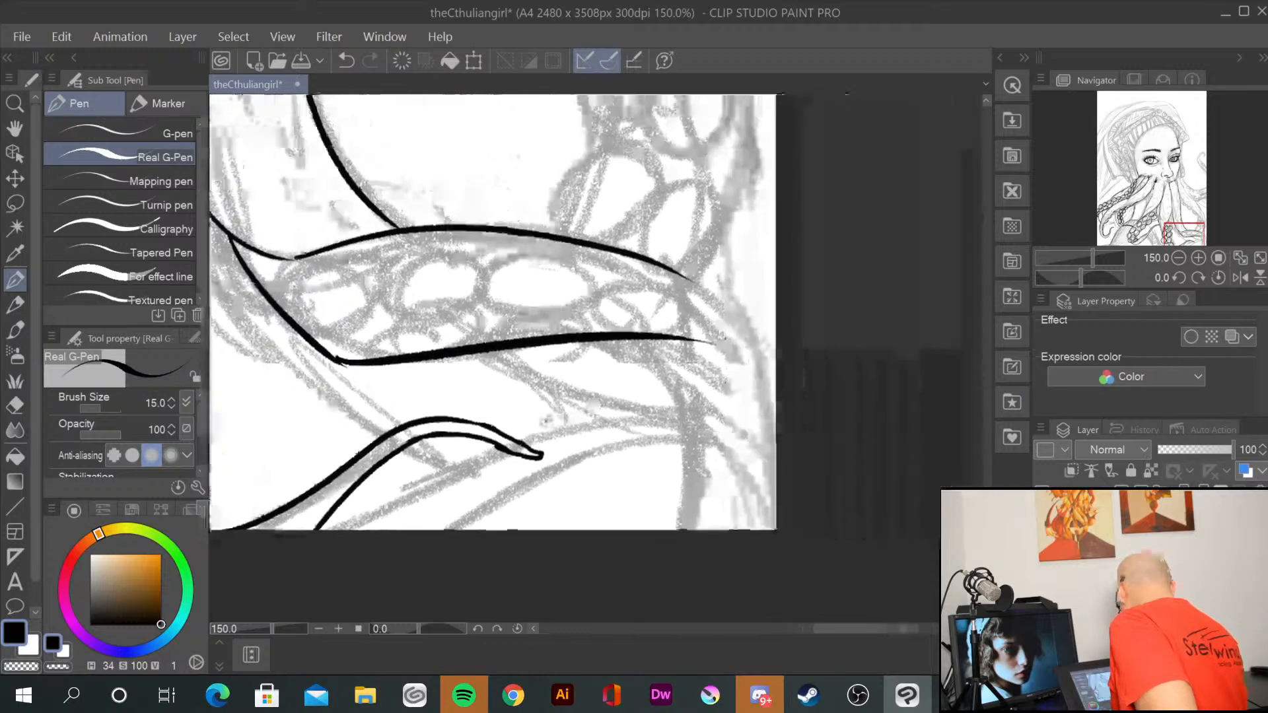
drag(696, 337, 800, 432)
drag(692, 275, 798, 417)
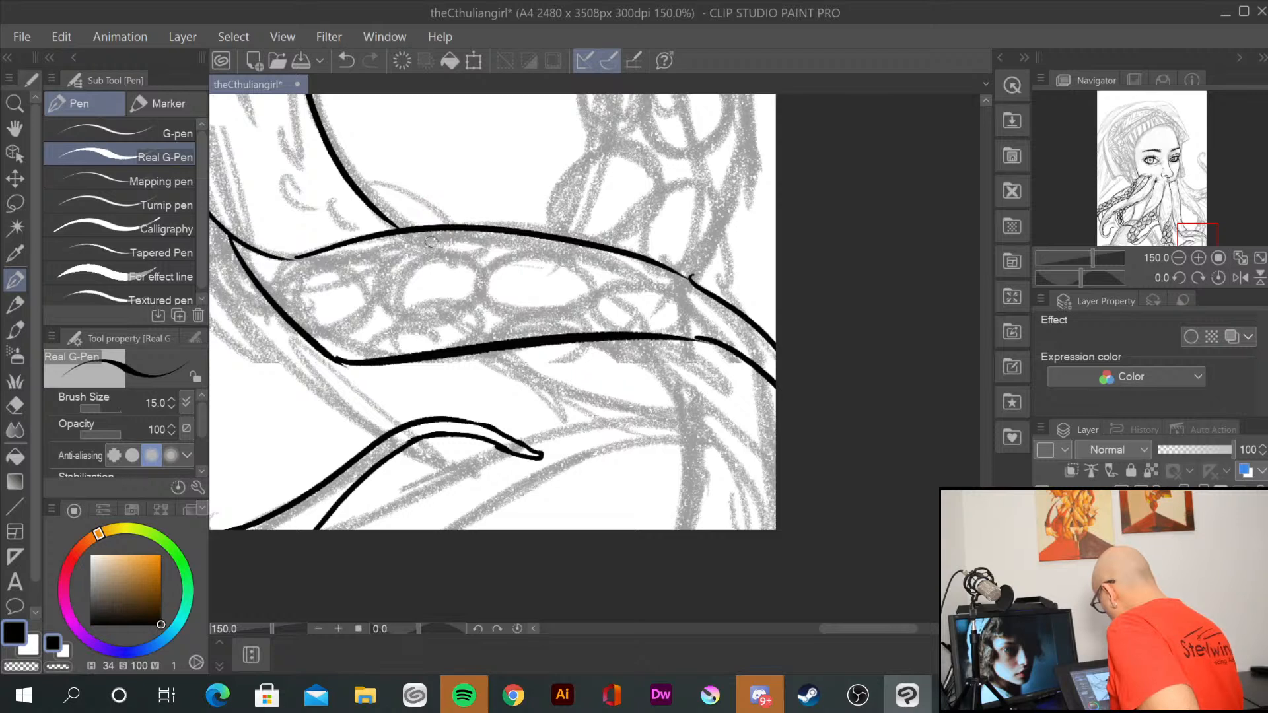
Step: Ink a double row of oval suckers between the two edges of the sideways-curling tentacle end
mouse_move(436, 234)
mouse_down()
mouse_move(470, 294)
mouse_move(399, 350)
mouse_move(393, 330)
mouse_up()
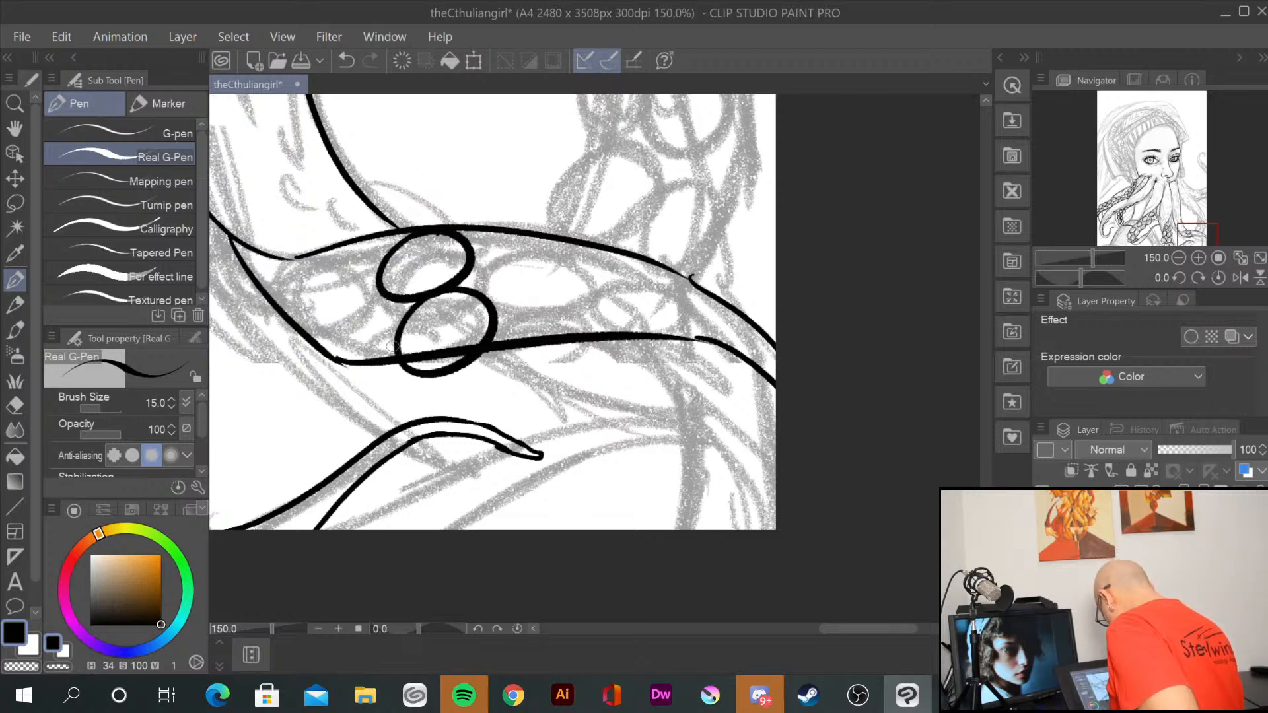
mouse_move(362, 263)
mouse_down()
mouse_move(301, 268)
mouse_move(378, 283)
mouse_up()
mouse_move(380, 334)
mouse_down()
mouse_move(317, 373)
mouse_move(370, 347)
mouse_move(344, 357)
mouse_move(396, 360)
mouse_move(468, 333)
mouse_up()
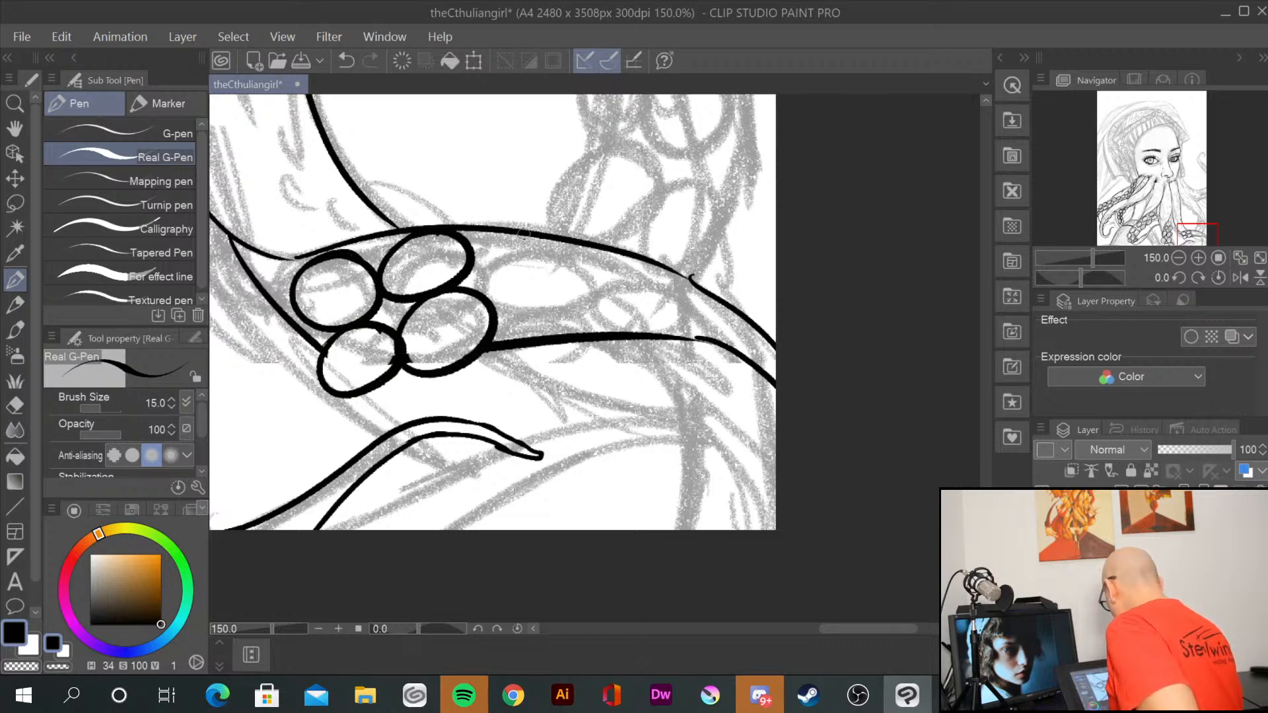
mouse_move(545, 242)
mouse_down()
mouse_move(516, 296)
mouse_move(552, 243)
mouse_up()
drag(558, 308, 562, 305)
mouse_move(648, 255)
mouse_down()
mouse_move(664, 322)
mouse_move(733, 310)
mouse_up()
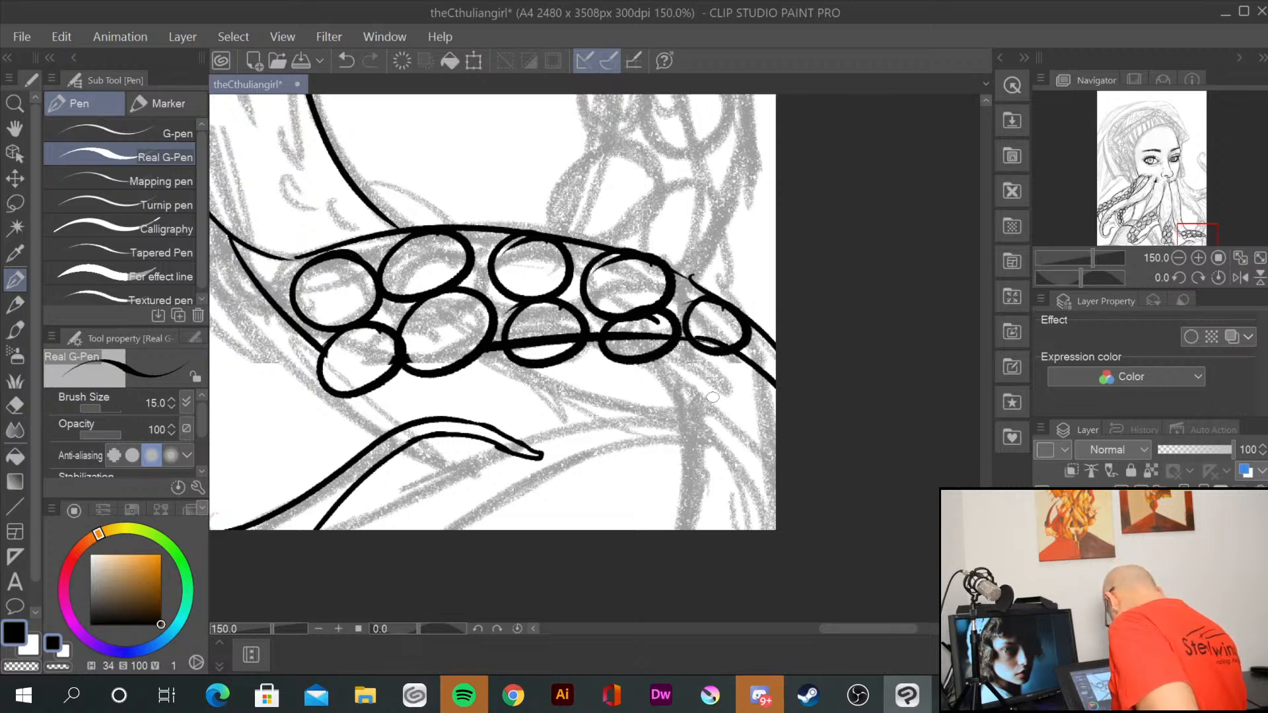
Step: Add sucker bumps along the outside of the tentacle's bend and ink its inner contour further up to the neighbouring tentacle
drag(338, 330, 556, 394)
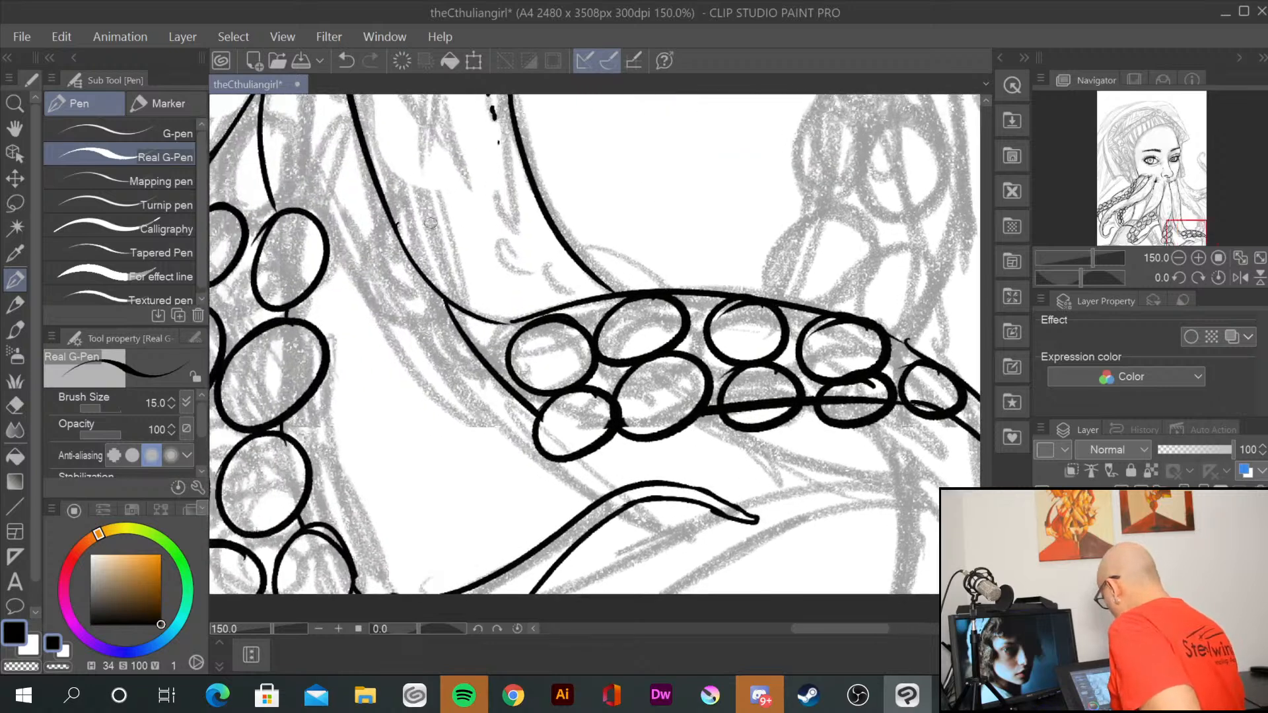
mouse_move(400, 224)
mouse_down()
mouse_move(429, 328)
mouse_move(468, 321)
mouse_up()
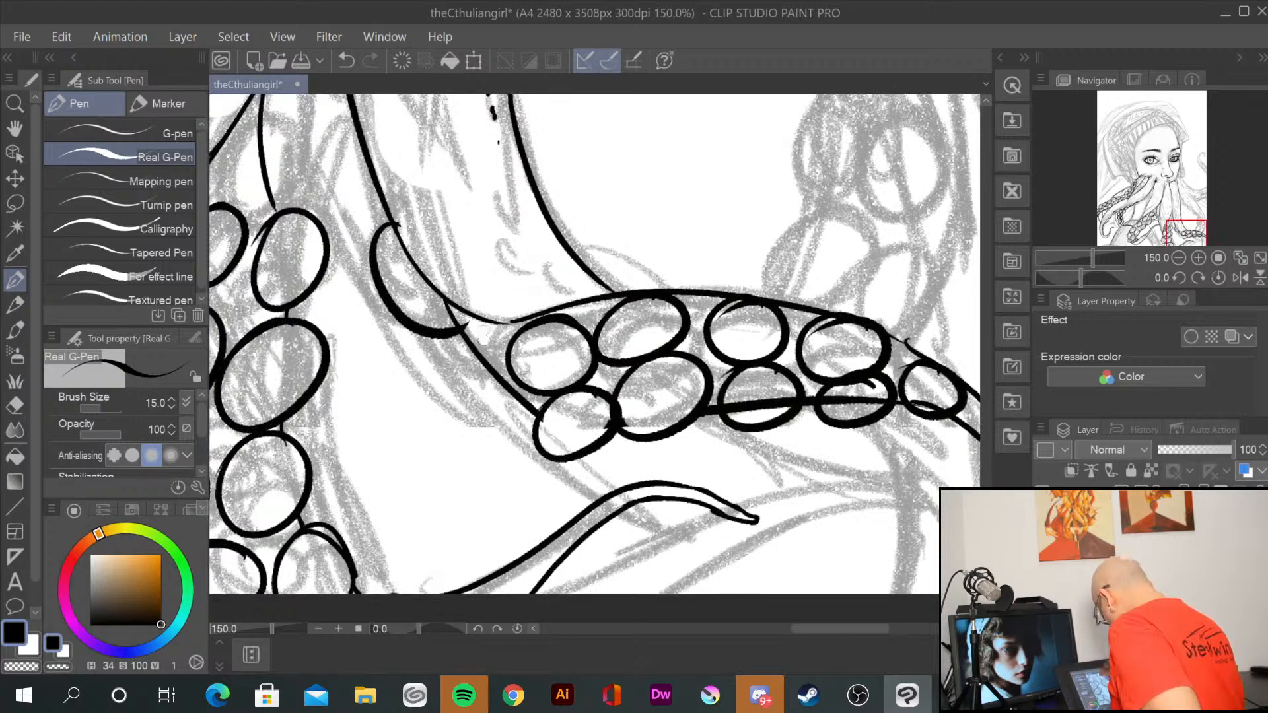
mouse_move(351, 116)
mouse_down()
mouse_move(361, 193)
mouse_move(393, 196)
mouse_up()
mouse_move(408, 350)
mouse_down()
mouse_move(449, 443)
mouse_move(579, 580)
mouse_up()
drag(581, 197, 412, 351)
drag(391, 291, 402, 457)
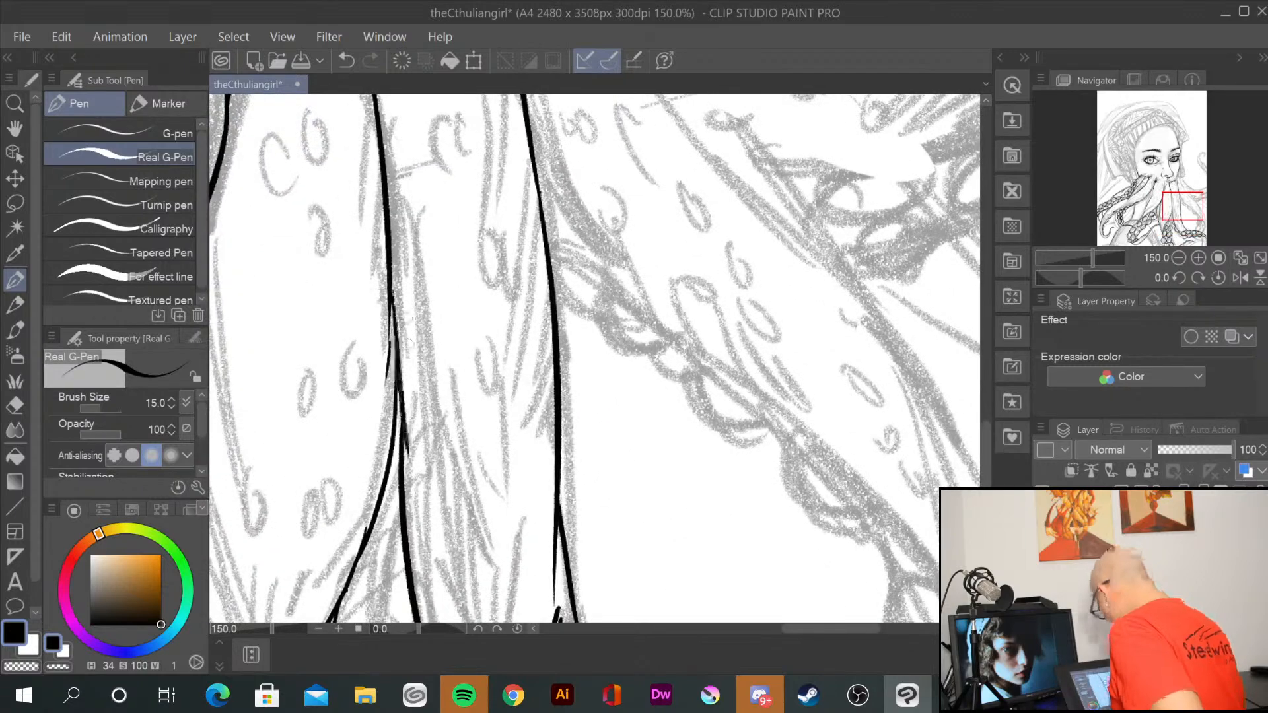
drag(395, 332, 405, 503)
Step: Ink the outline of the narrow strip hanging beside the cheek and close its slanted lower end
drag(542, 428, 347, 609)
drag(439, 227, 500, 485)
drag(473, 285, 516, 546)
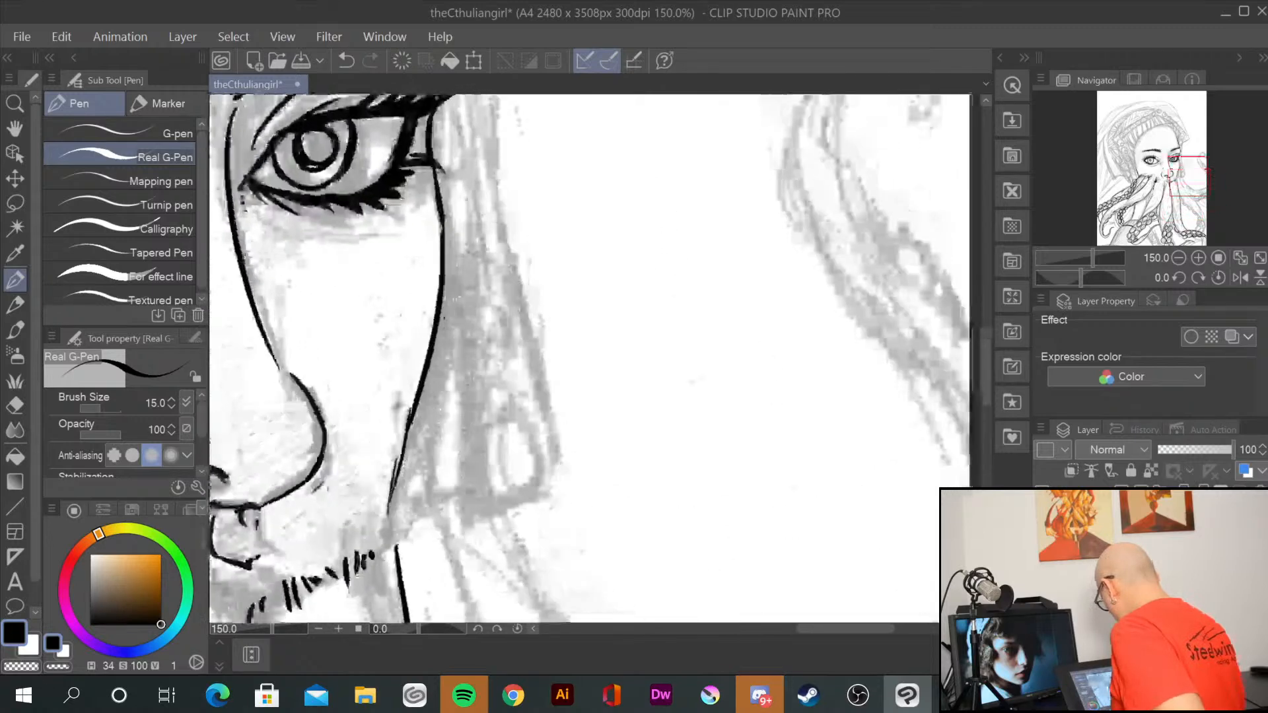
mouse_move(441, 222)
mouse_down()
mouse_move(476, 505)
mouse_move(554, 482)
mouse_up()
mouse_move(494, 140)
mouse_down()
mouse_move(567, 480)
mouse_move(500, 520)
mouse_move(621, 216)
mouse_up()
Step: Ink both long contours of the outer tentacle sweeping diagonally down from beside the face toward the page edge
drag(484, 99, 565, 436)
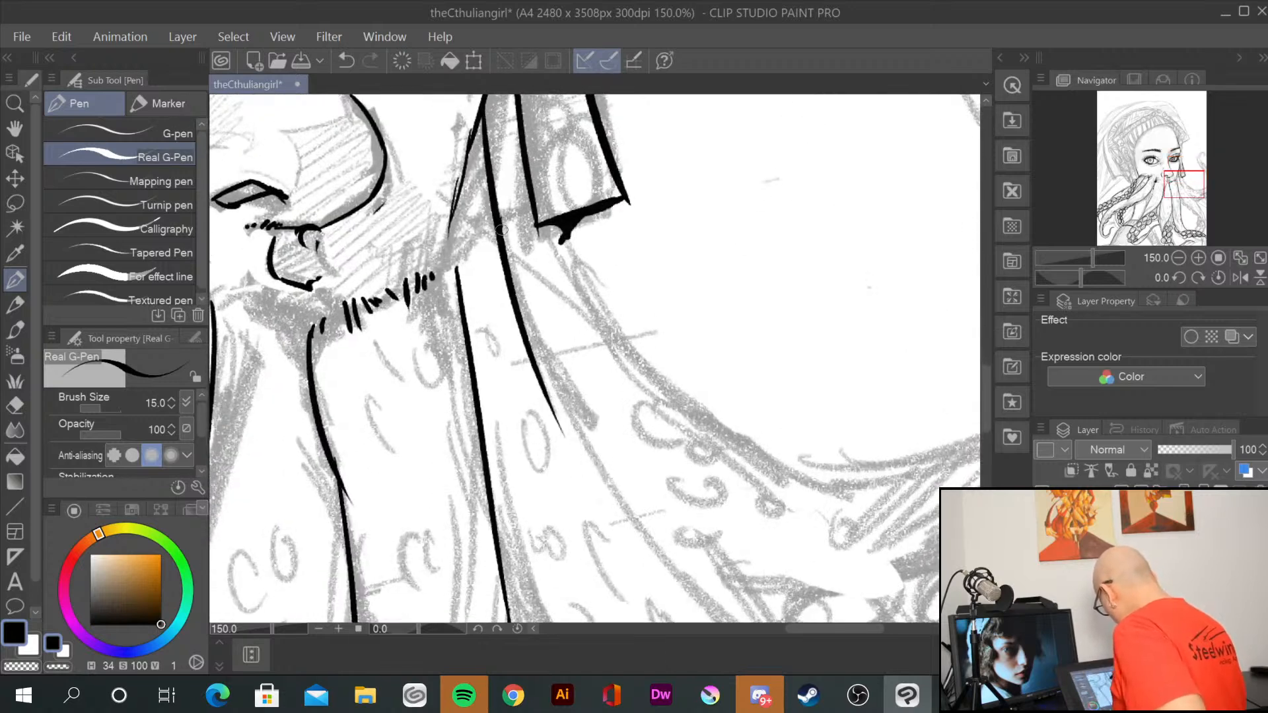
mouse_move(502, 229)
mouse_down()
mouse_move(602, 453)
mouse_move(592, 470)
mouse_up()
mouse_move(599, 459)
mouse_down()
mouse_move(603, 476)
mouse_move(335, 105)
mouse_move(650, 525)
mouse_move(719, 411)
mouse_up()
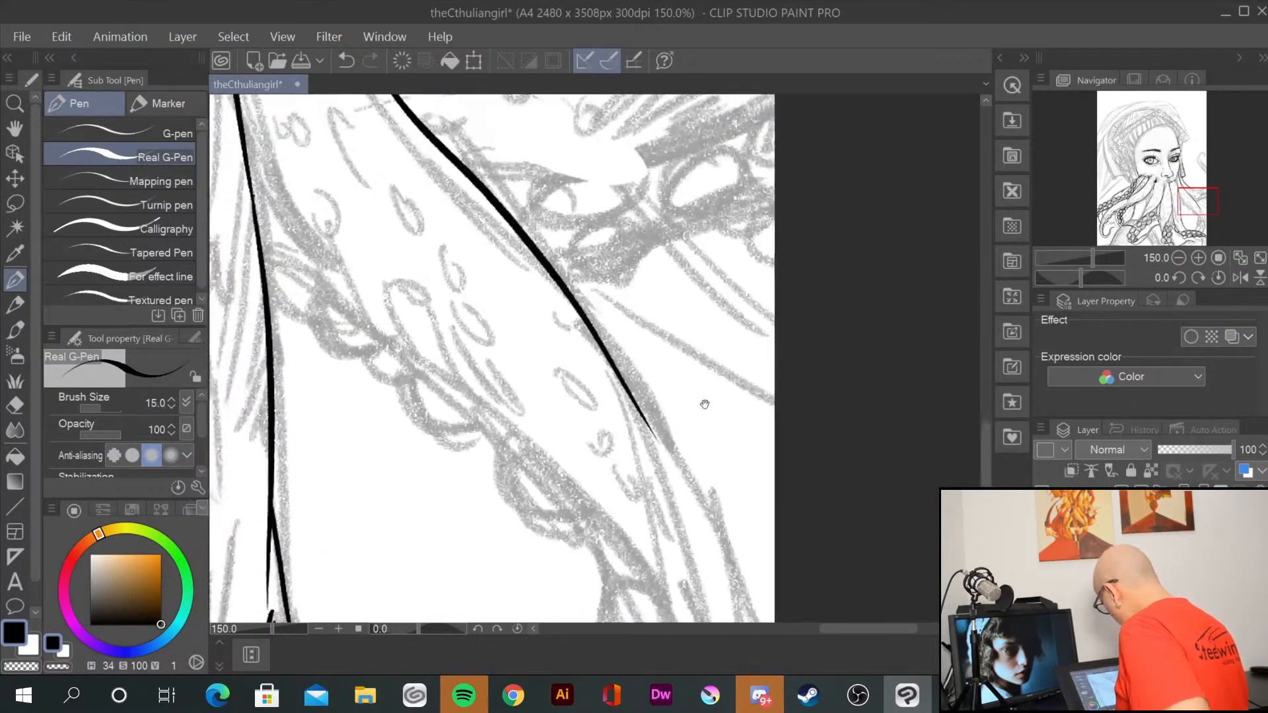
mouse_move(255, 125)
mouse_down()
mouse_move(487, 438)
mouse_move(555, 489)
mouse_up()
Step: Add short wrinkle strokes at the outer tentacle's lower bend and continue its contours down to the sucker-covered end
drag(695, 526, 644, 345)
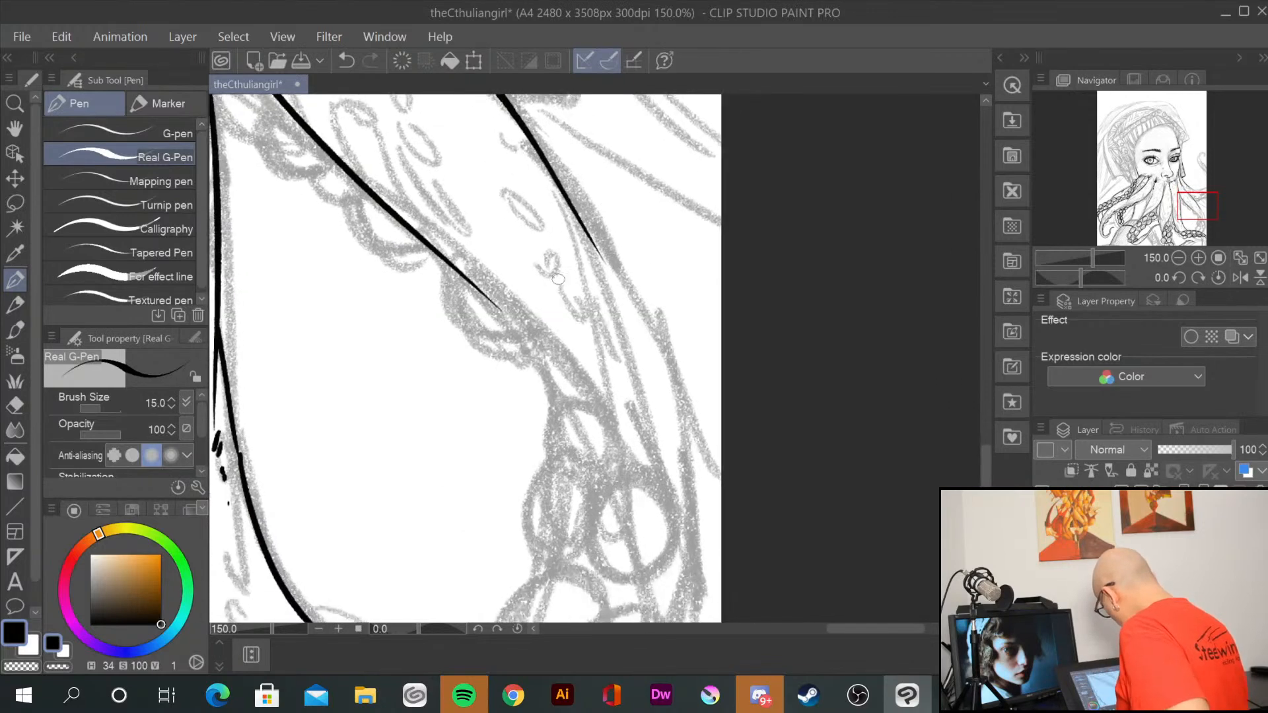
drag(491, 277, 550, 404)
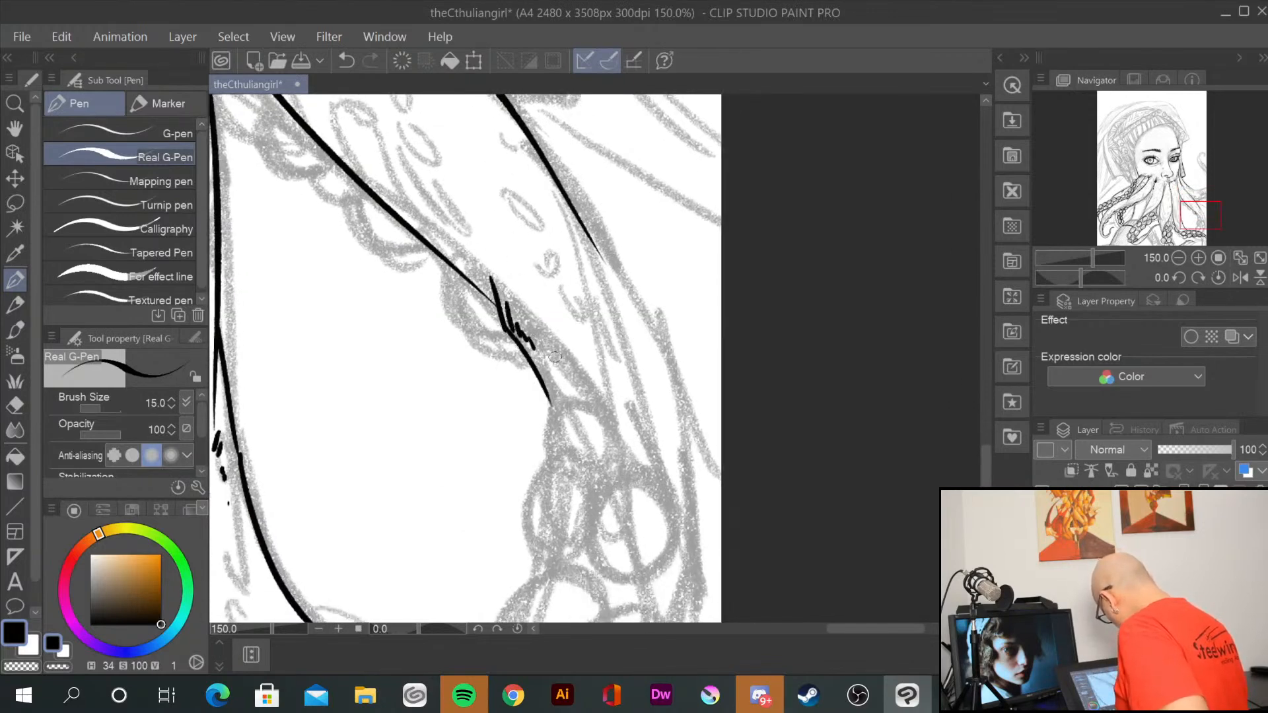
drag(589, 236, 675, 455)
drag(744, 543, 699, 414)
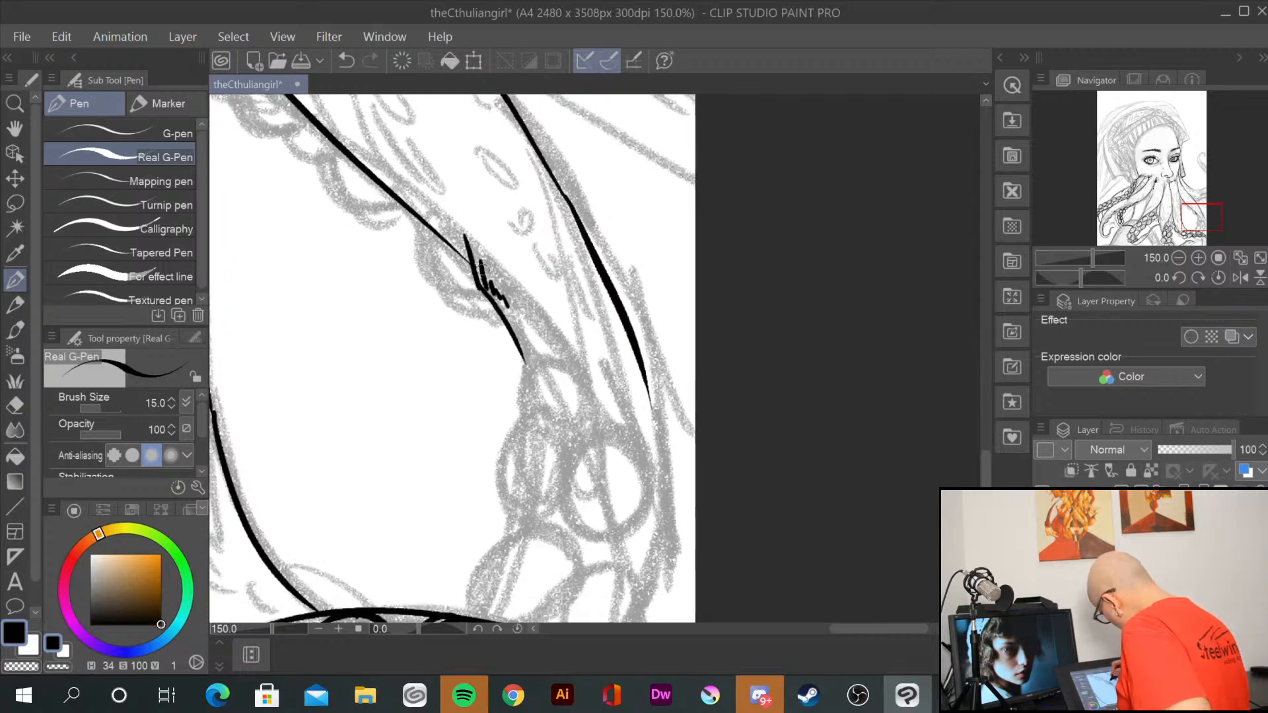
drag(481, 271, 573, 373)
drag(528, 325, 675, 528)
mouse_move(629, 335)
mouse_down()
mouse_move(675, 528)
mouse_move(668, 571)
mouse_up()
mouse_move(741, 514)
mouse_down()
mouse_move(792, 303)
mouse_move(804, 307)
mouse_move(694, 450)
mouse_up()
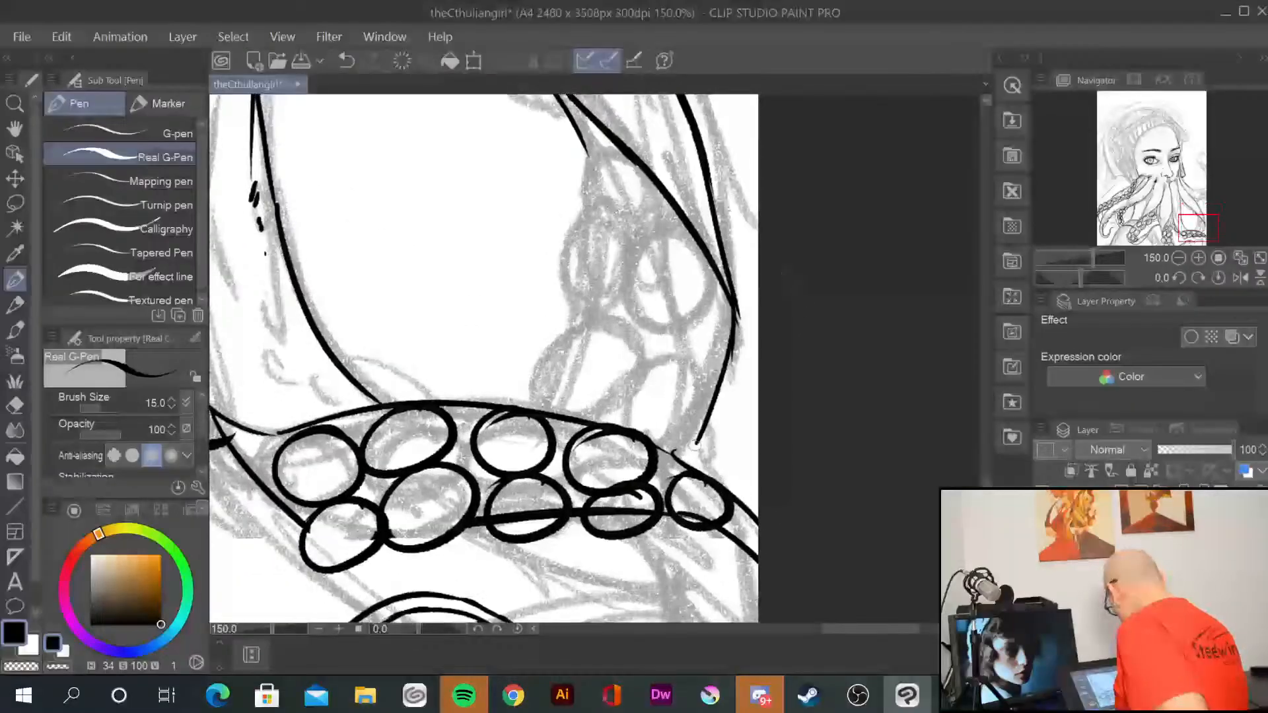
drag(717, 394, 692, 450)
Step: Ink the inner edge of the outer tentacle's underside and four large oval suckers above the horizontal sucker rows
drag(581, 120, 609, 236)
mouse_move(593, 162)
mouse_down()
mouse_move(612, 278)
mouse_move(563, 413)
mouse_up()
drag(617, 224, 637, 244)
drag(679, 253, 680, 258)
drag(599, 338, 606, 360)
mouse_move(591, 338)
mouse_down()
mouse_move(618, 390)
mouse_move(628, 370)
mouse_up()
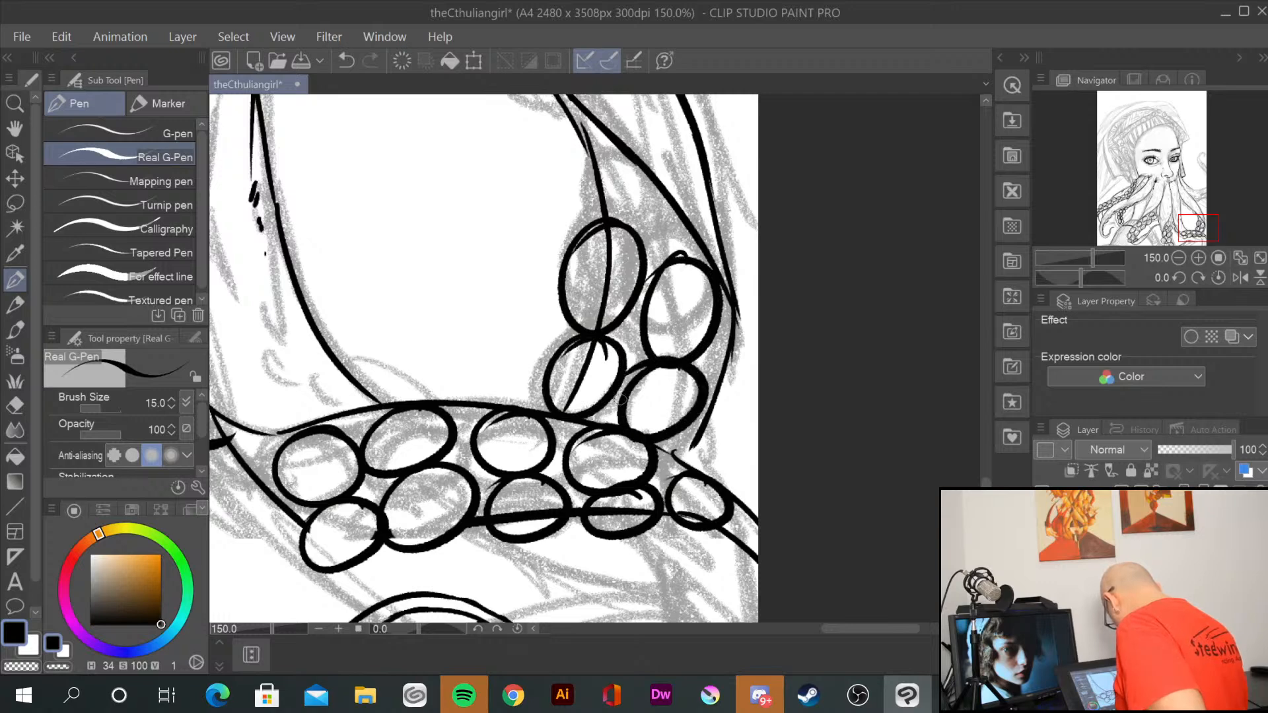
Step: Erase the edge lines crossing inside the suckers and join the outer tentacle's contour to the horizontal one
mouse_move(611, 238)
mouse_down()
mouse_move(621, 274)
mouse_move(598, 317)
mouse_move(590, 396)
mouse_move(594, 370)
mouse_up()
mouse_move(624, 469)
mouse_down()
mouse_move(608, 509)
mouse_move(644, 512)
mouse_move(509, 517)
mouse_move(568, 495)
mouse_up()
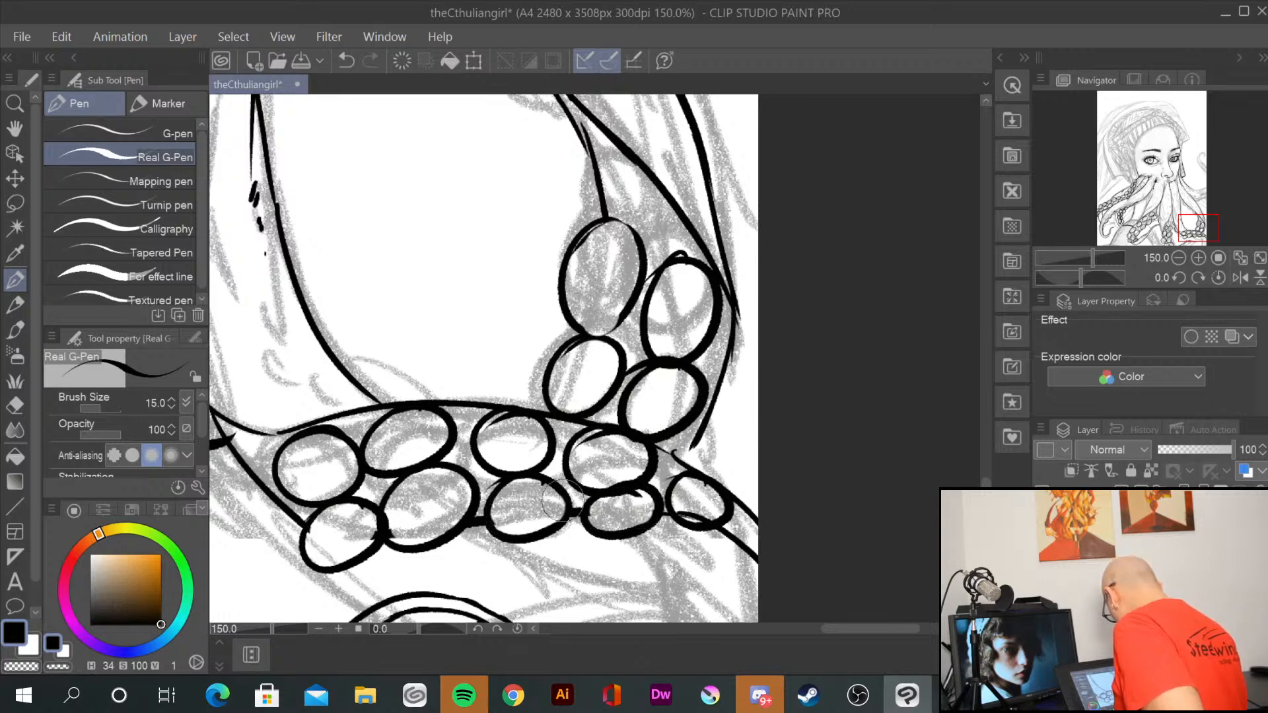
mouse_move(690, 509)
mouse_down()
mouse_move(700, 518)
mouse_move(720, 489)
mouse_move(724, 513)
mouse_up()
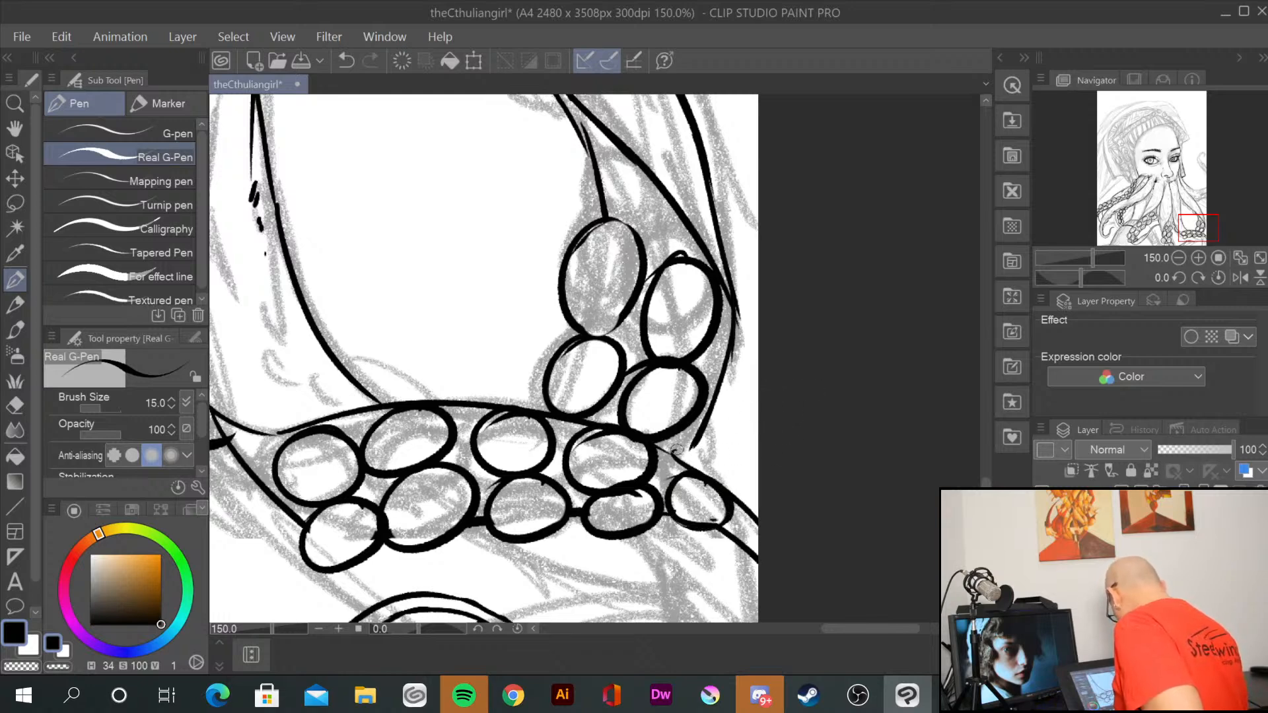
drag(652, 443, 673, 456)
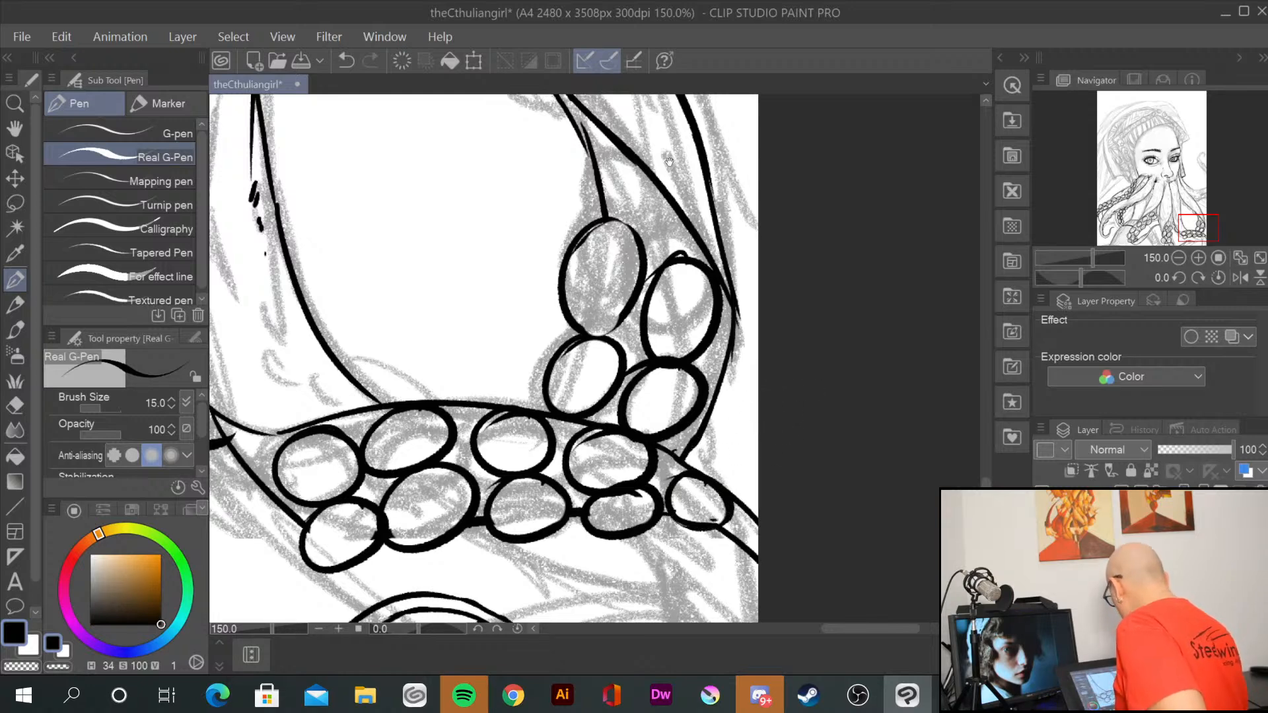
Step: Ink a row of rounded sucker bumps along the lower edge of the diagonal outer tentacle
drag(652, 191, 679, 555)
drag(524, 382, 588, 453)
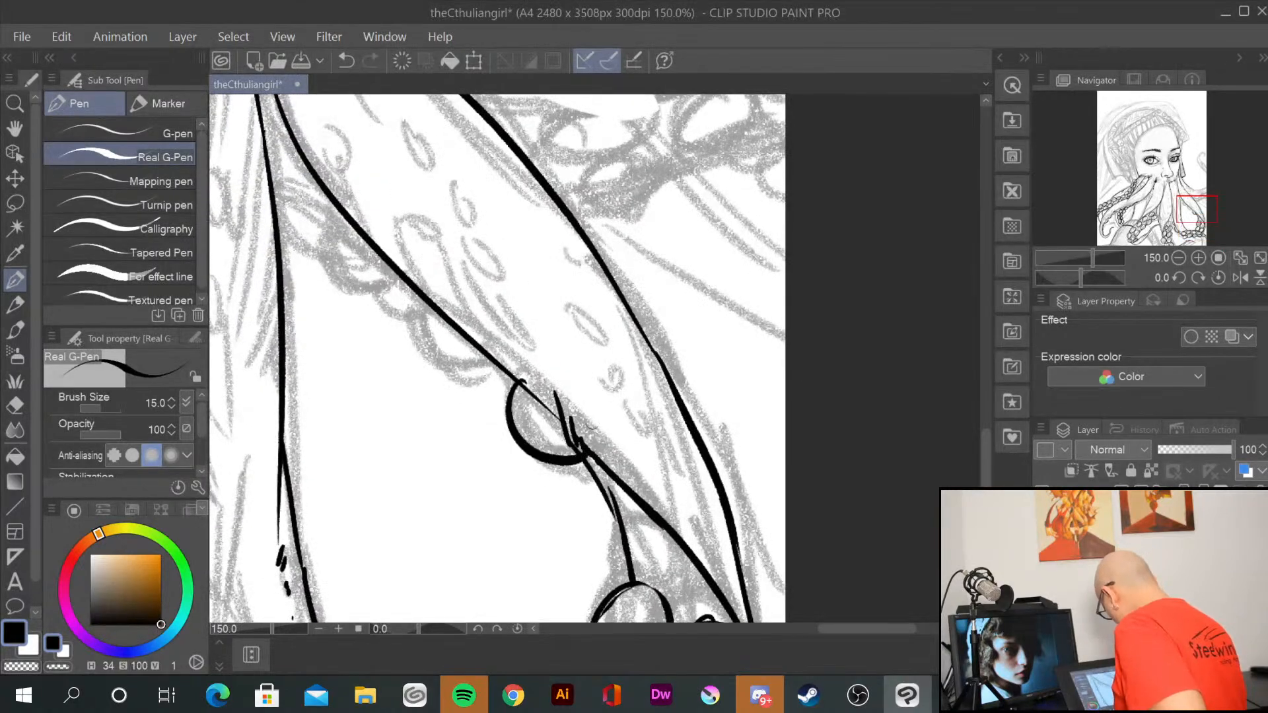
drag(429, 302, 523, 381)
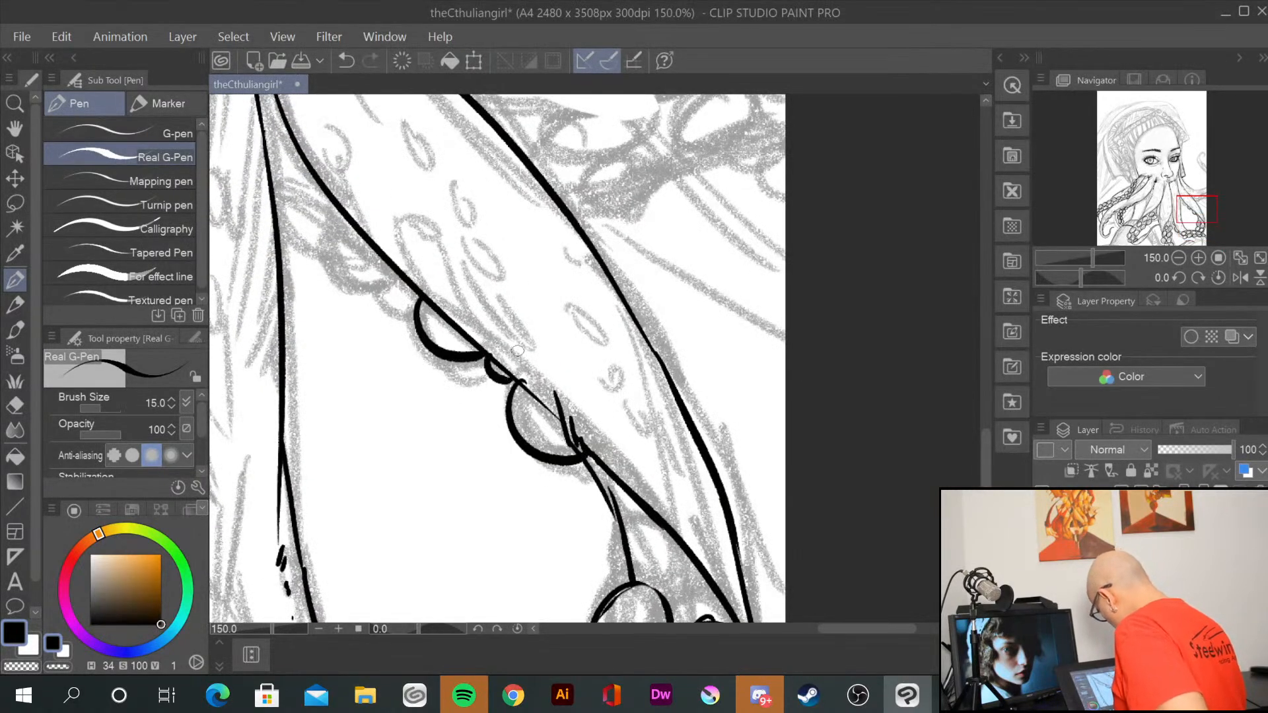
drag(337, 200, 402, 271)
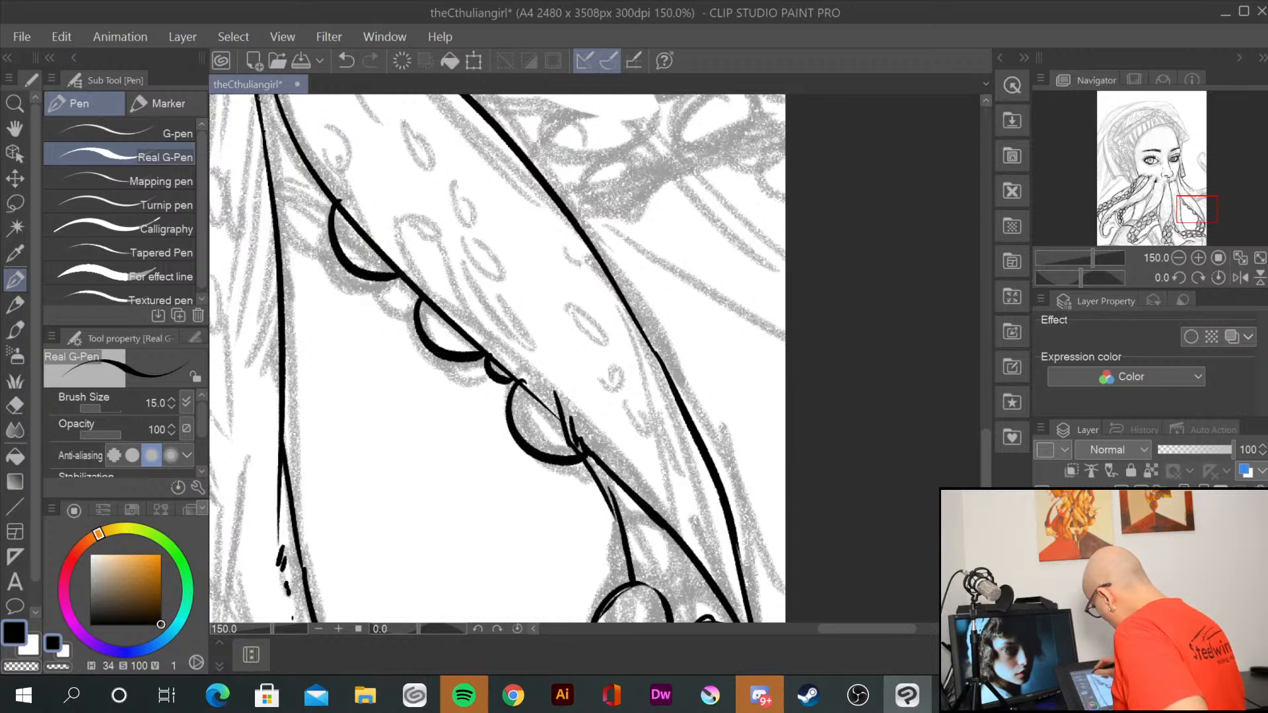
mouse_move(281, 110)
mouse_down()
mouse_move(273, 165)
mouse_move(338, 199)
mouse_up()
Step: Ink the upper and lower contours of the tentacle behind the diagonal one, curving out to the page edge
mouse_move(456, 245)
mouse_down()
mouse_move(486, 358)
mouse_move(624, 542)
mouse_up()
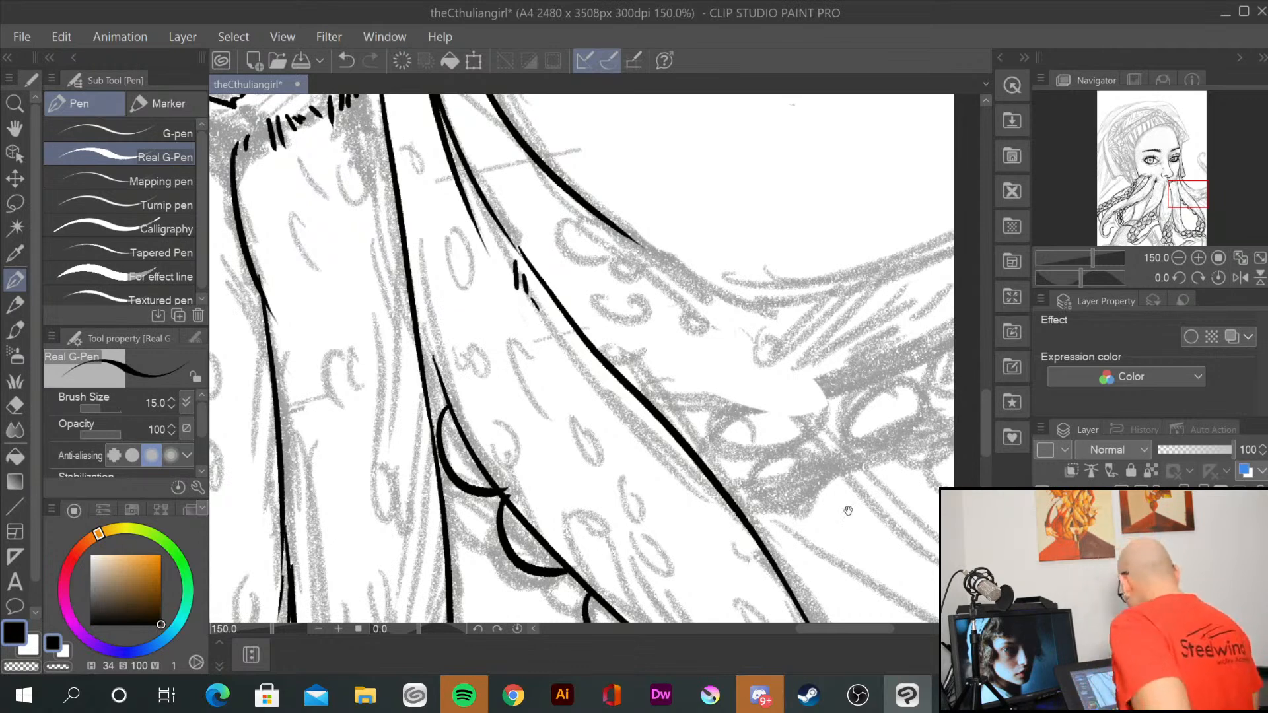
drag(848, 511, 596, 447)
drag(396, 230, 889, 107)
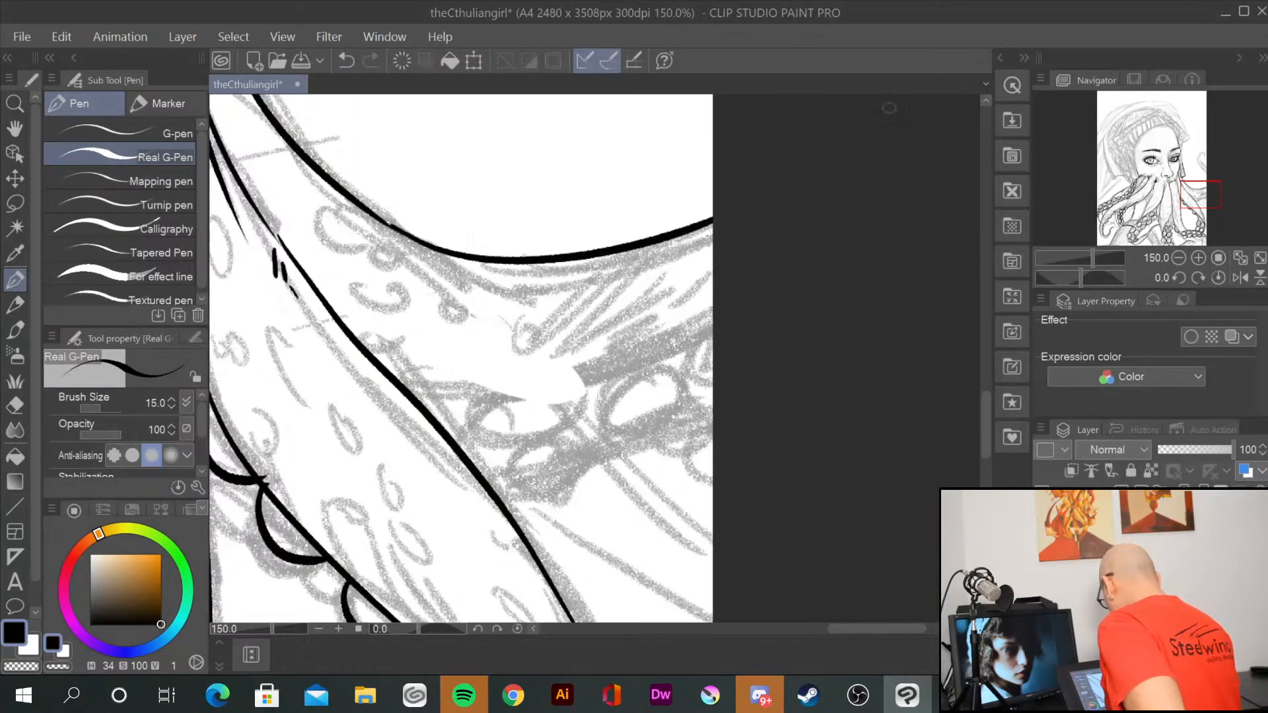
drag(418, 380, 925, 167)
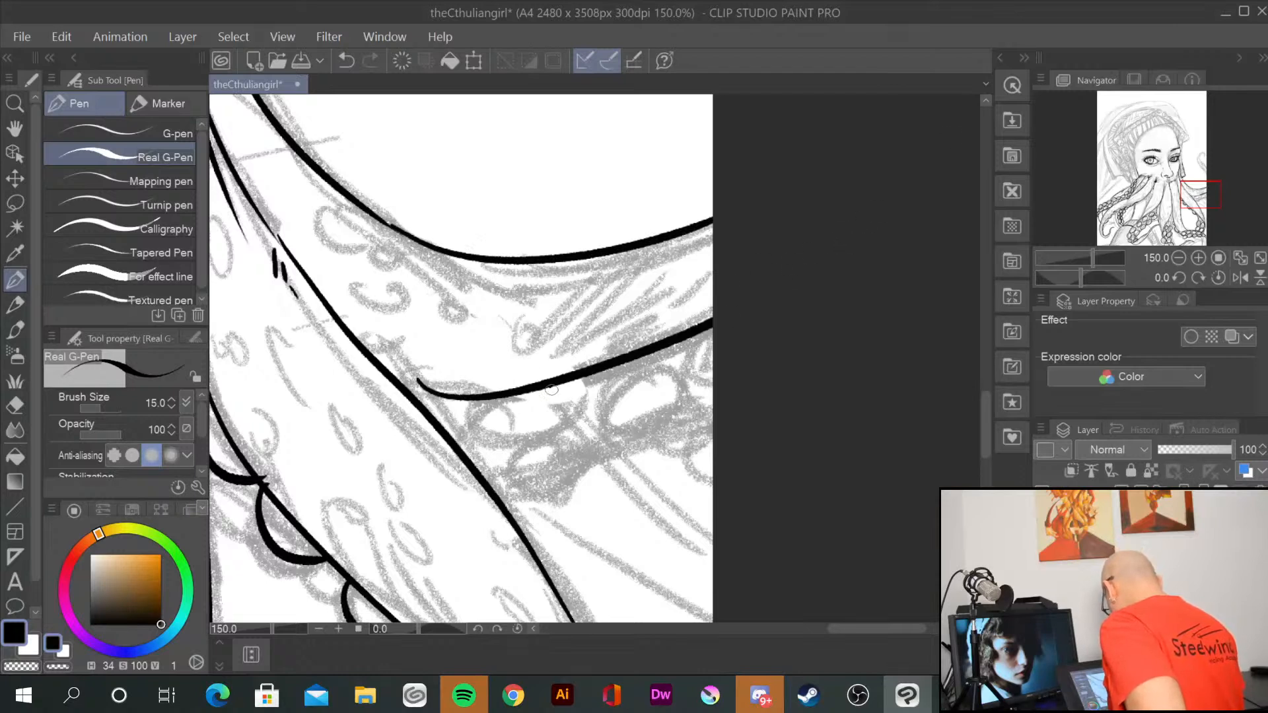
Step: Ink rounded sucker bumps along the lower contour of the horizontal tentacle, including a partial one where it passes behind the diagonal tentacle
drag(482, 400, 704, 330)
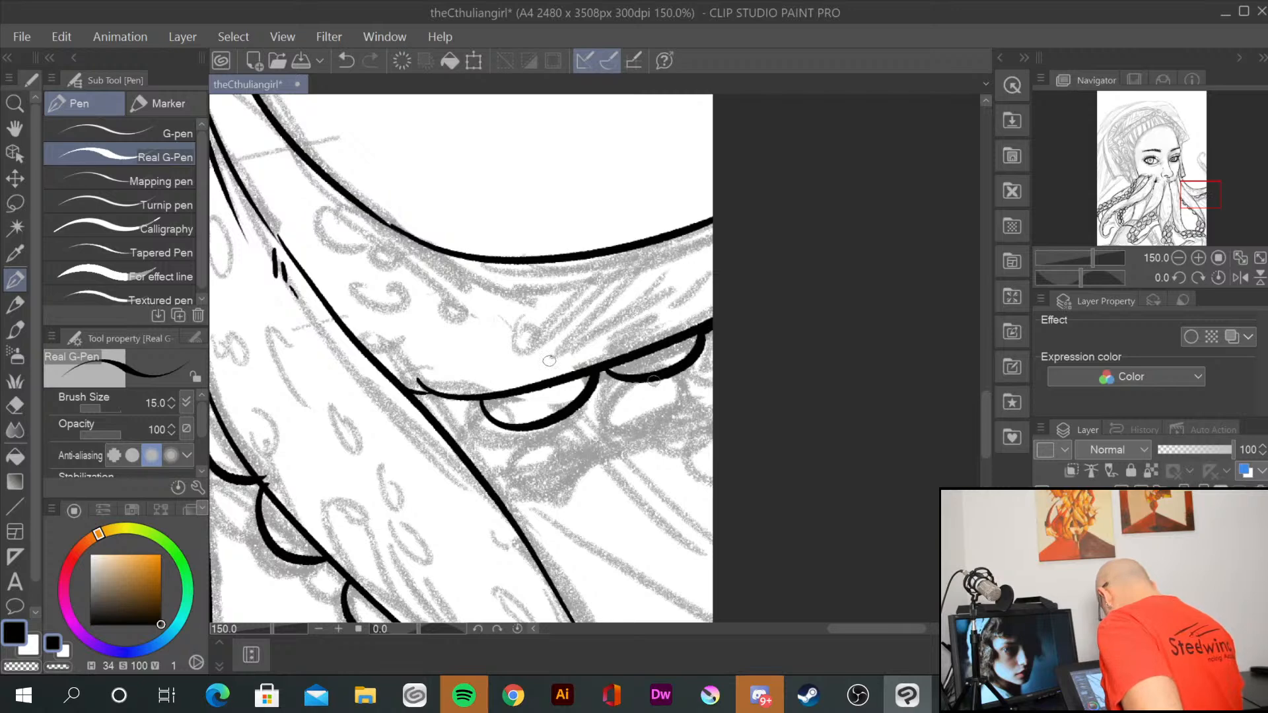
drag(463, 396, 439, 424)
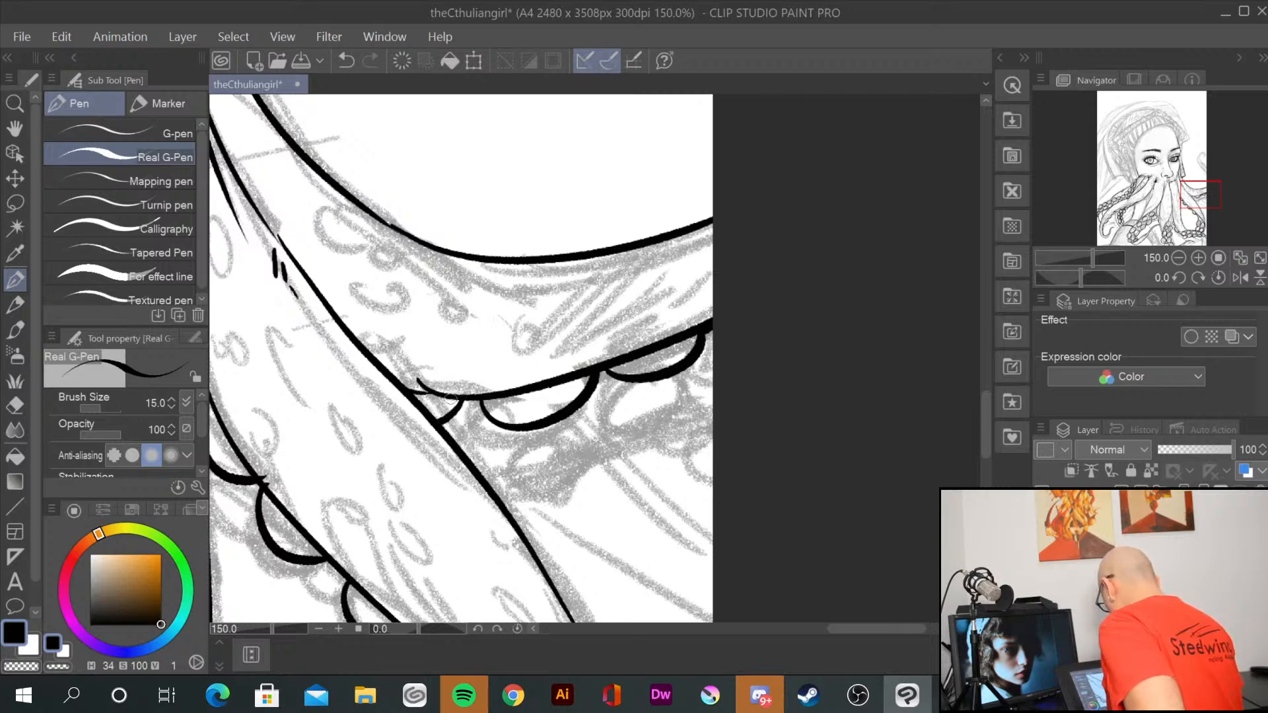
Step: Ink the outer and inner contours of the curled tentacle tip beside the head, tapering around the hook and running to the page edge
drag(693, 277, 509, 654)
drag(523, 399, 520, 595)
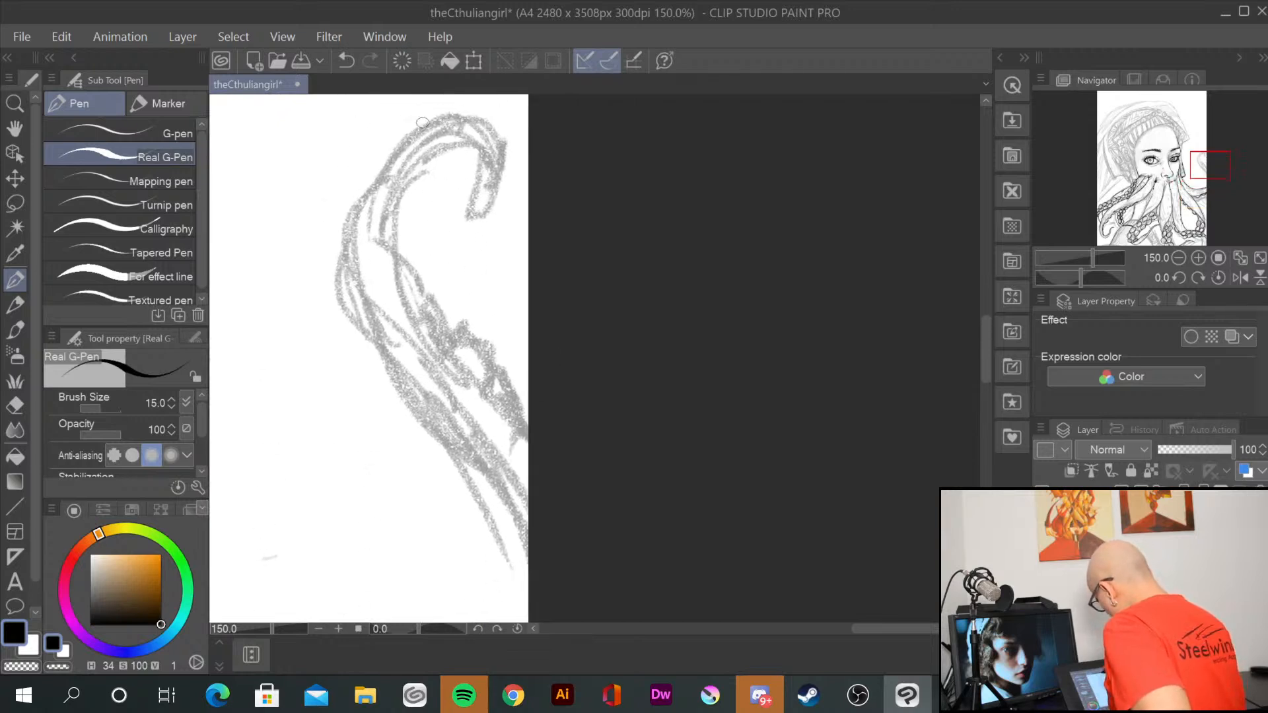
mouse_move(433, 123)
mouse_down()
mouse_move(345, 241)
mouse_move(528, 530)
mouse_up()
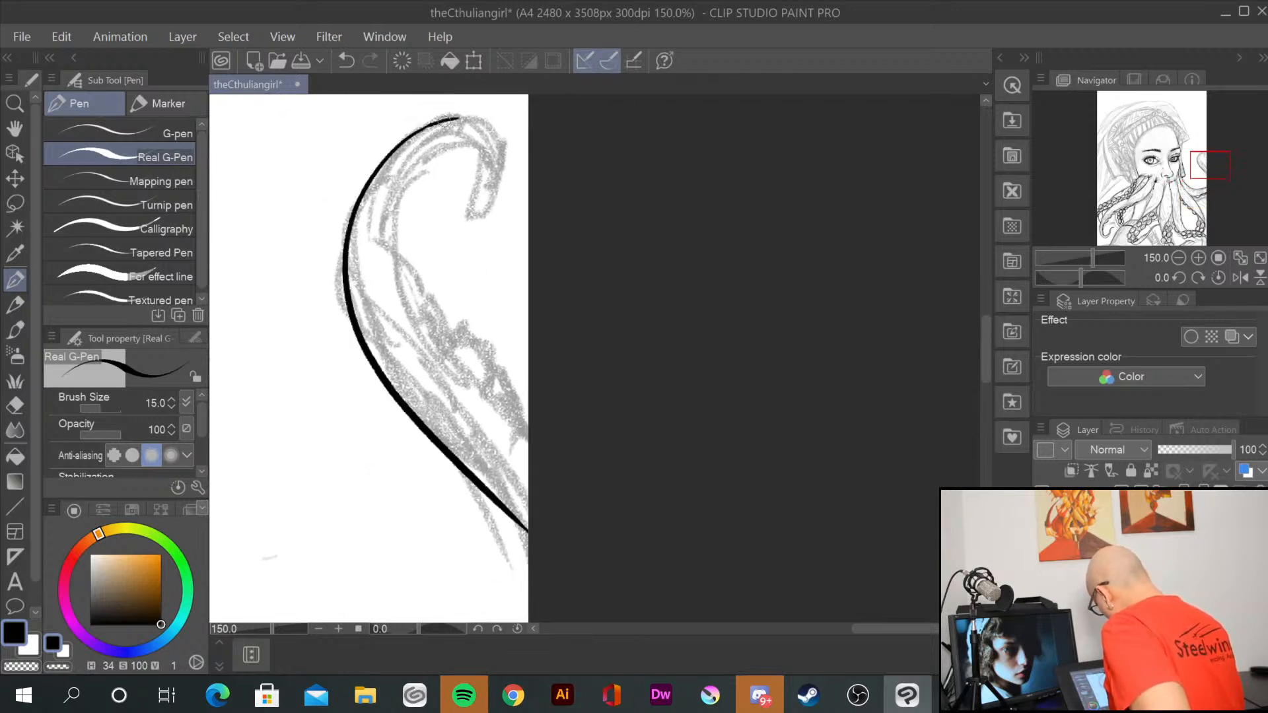
mouse_move(454, 118)
mouse_down()
mouse_move(477, 229)
mouse_move(486, 147)
mouse_up()
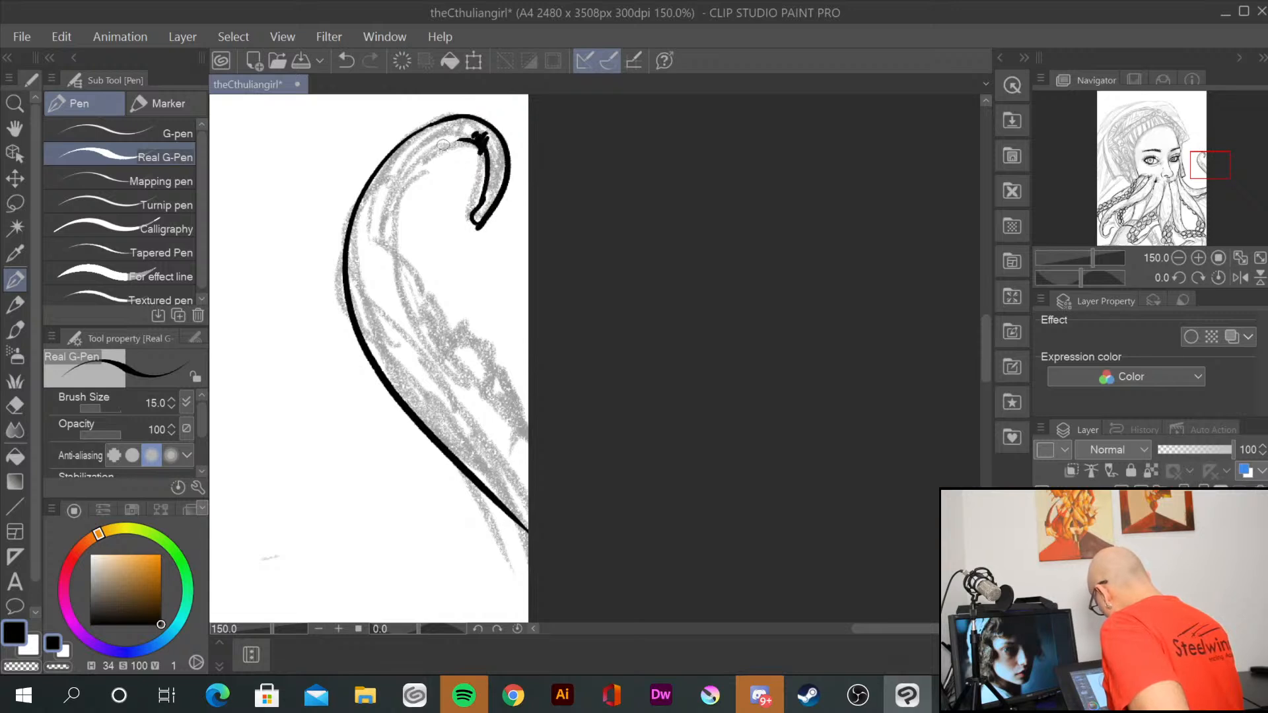
mouse_move(480, 140)
mouse_down()
mouse_move(388, 267)
mouse_move(529, 452)
mouse_up()
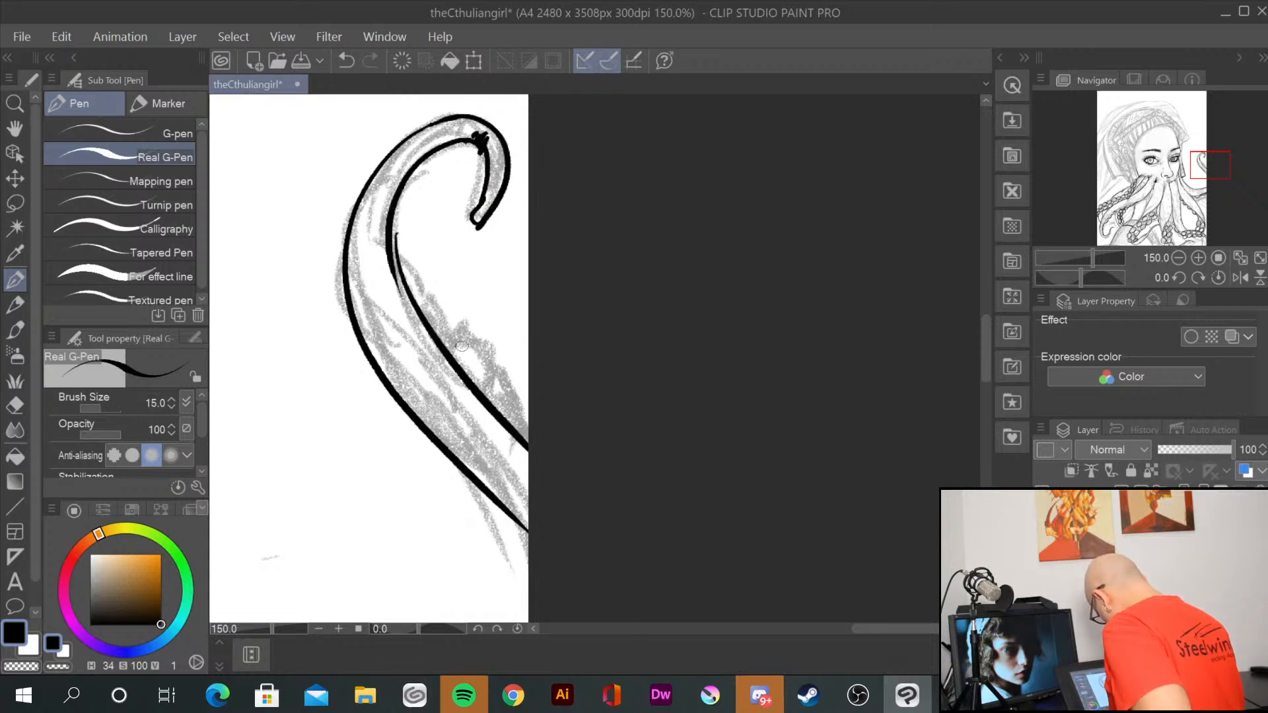
mouse_move(451, 354)
mouse_down()
mouse_move(501, 386)
mouse_move(491, 407)
mouse_up()
drag(427, 317, 455, 353)
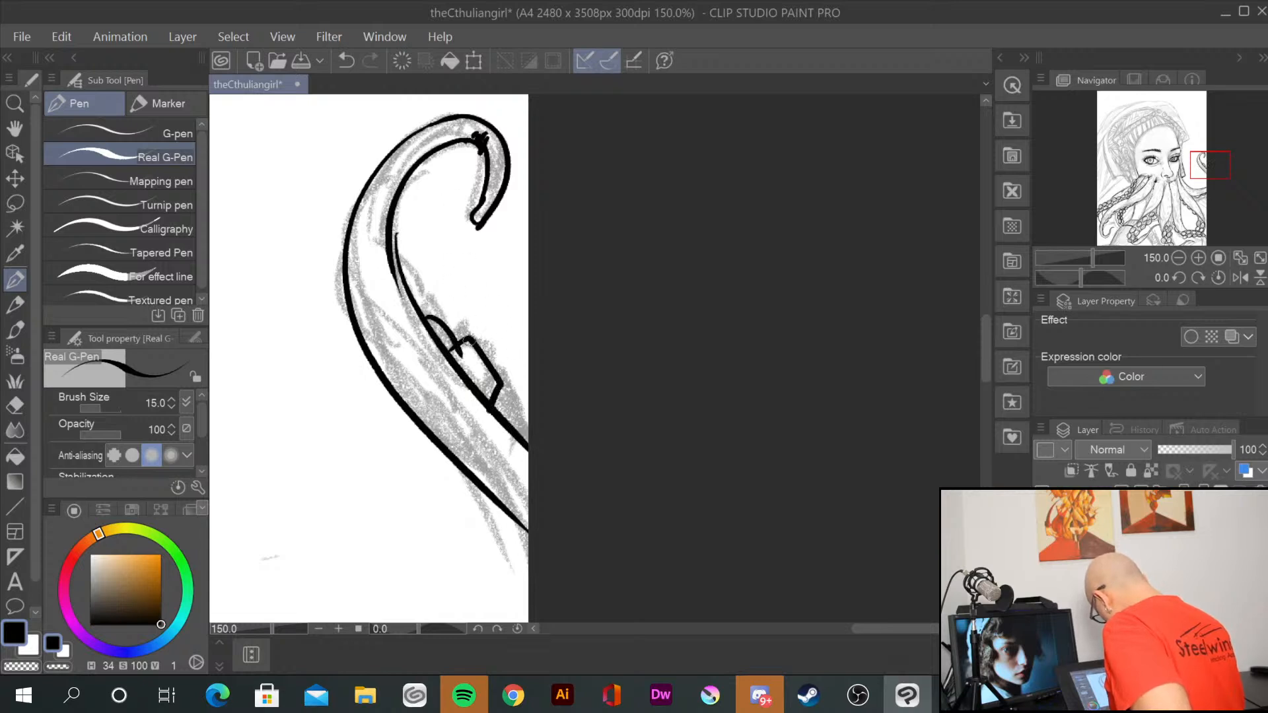
drag(436, 299, 500, 382)
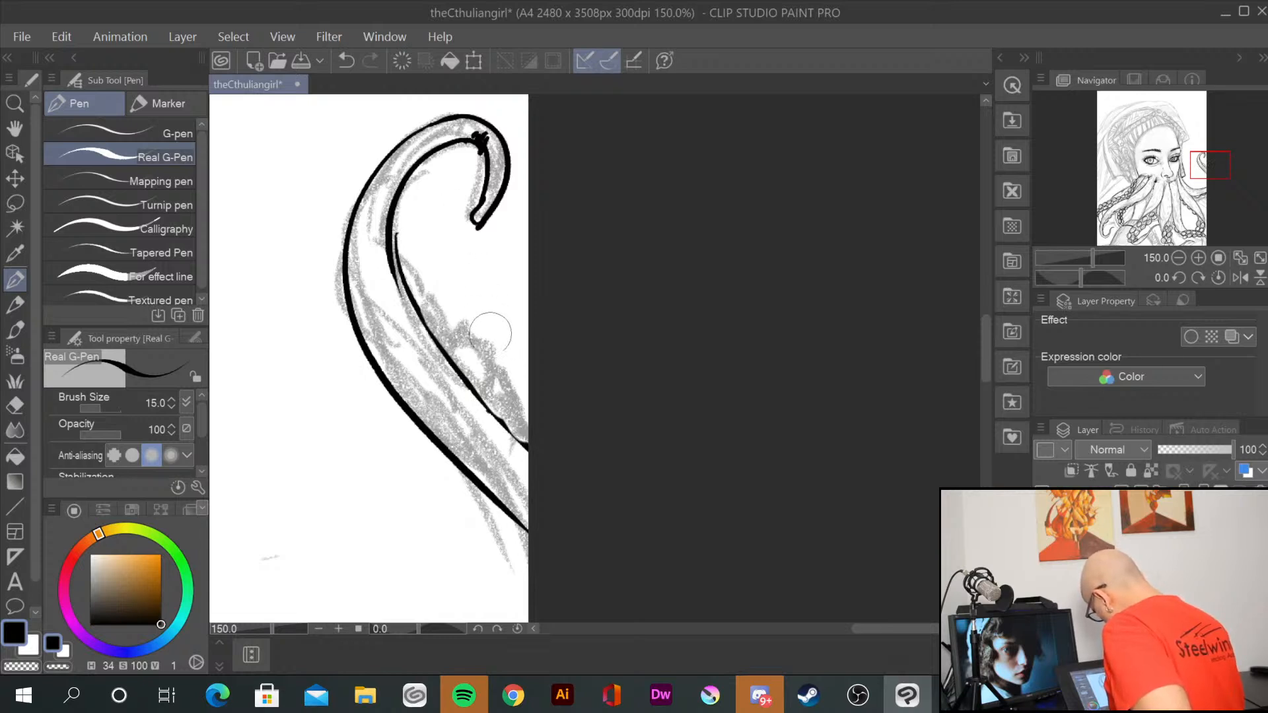
Step: Ink a row of rounded sucker bumps along the inner edge of the curled tentacle tip down to the page edge
drag(428, 323, 526, 446)
drag(405, 253, 416, 304)
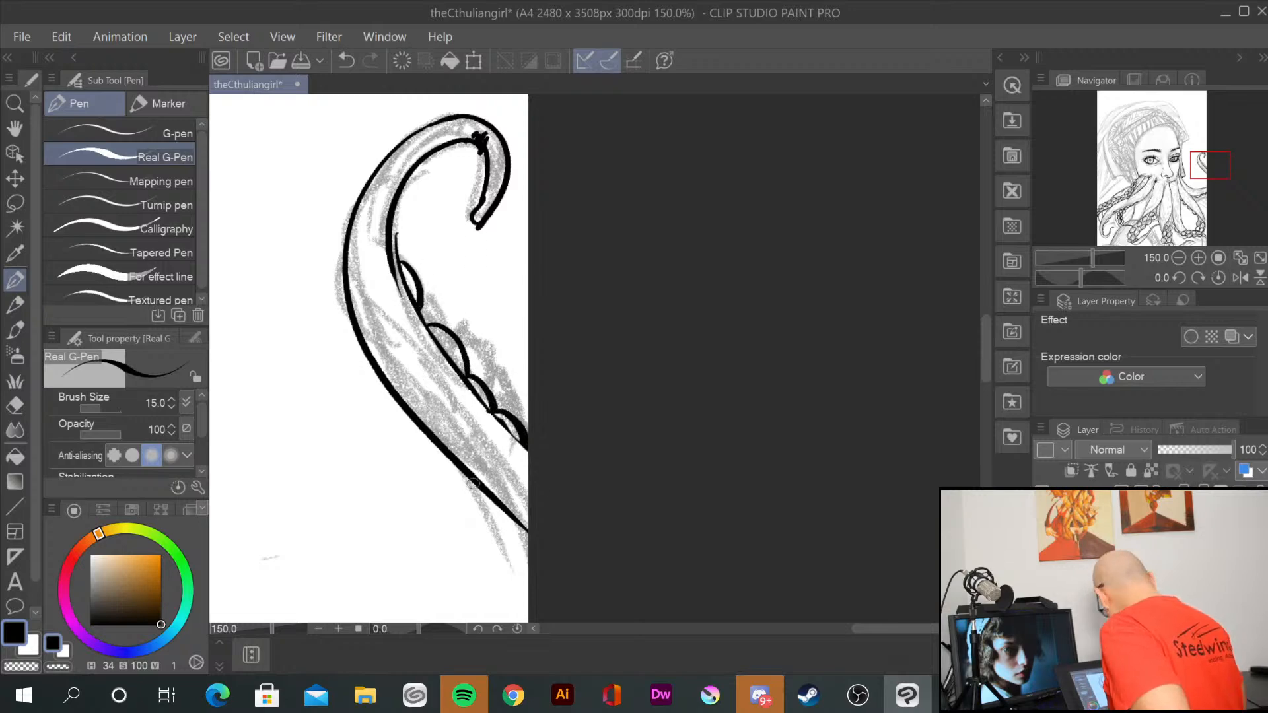
Step: Ink a second, overlapping row of sucker bumps beneath the first row on the horizontal tentacle
mouse_move(433, 544)
mouse_down()
mouse_move(410, 528)
mouse_move(656, 196)
mouse_up()
drag(632, 386, 679, 114)
drag(708, 415, 764, 208)
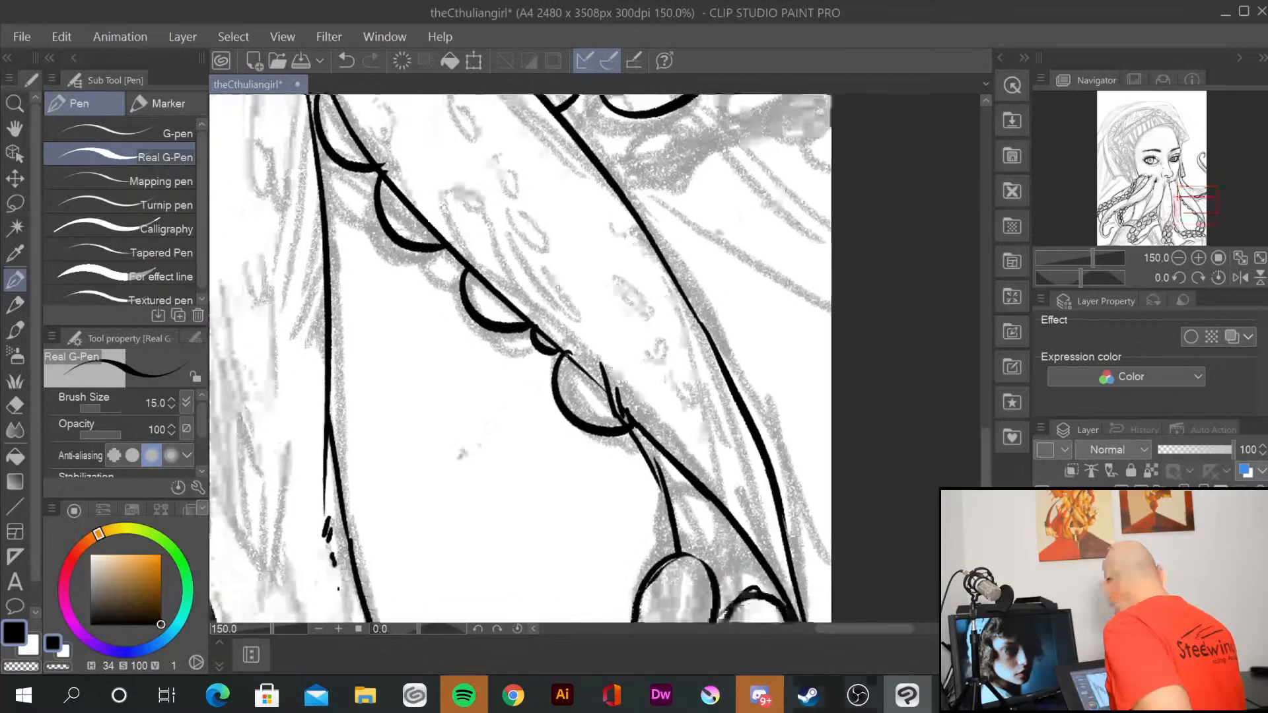
drag(445, 434, 425, 517)
drag(368, 473, 397, 543)
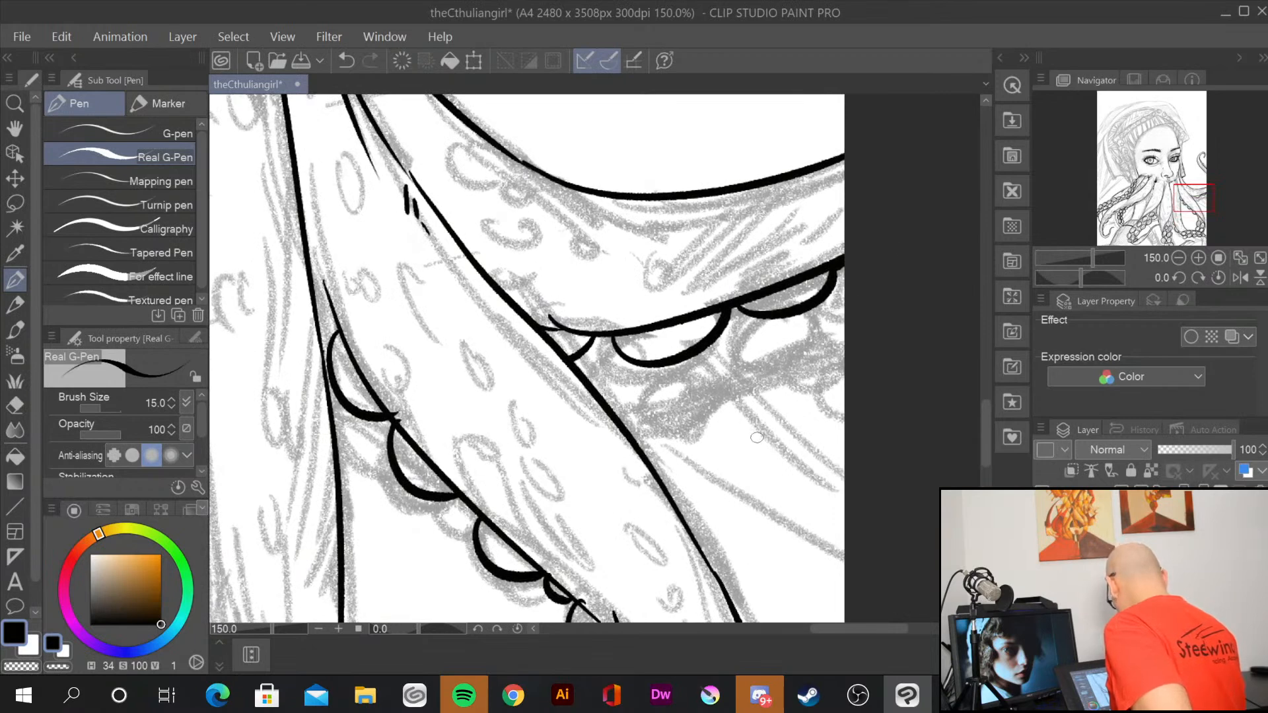
mouse_move(712, 346)
mouse_down()
mouse_move(776, 323)
mouse_move(783, 305)
mouse_move(844, 303)
mouse_up()
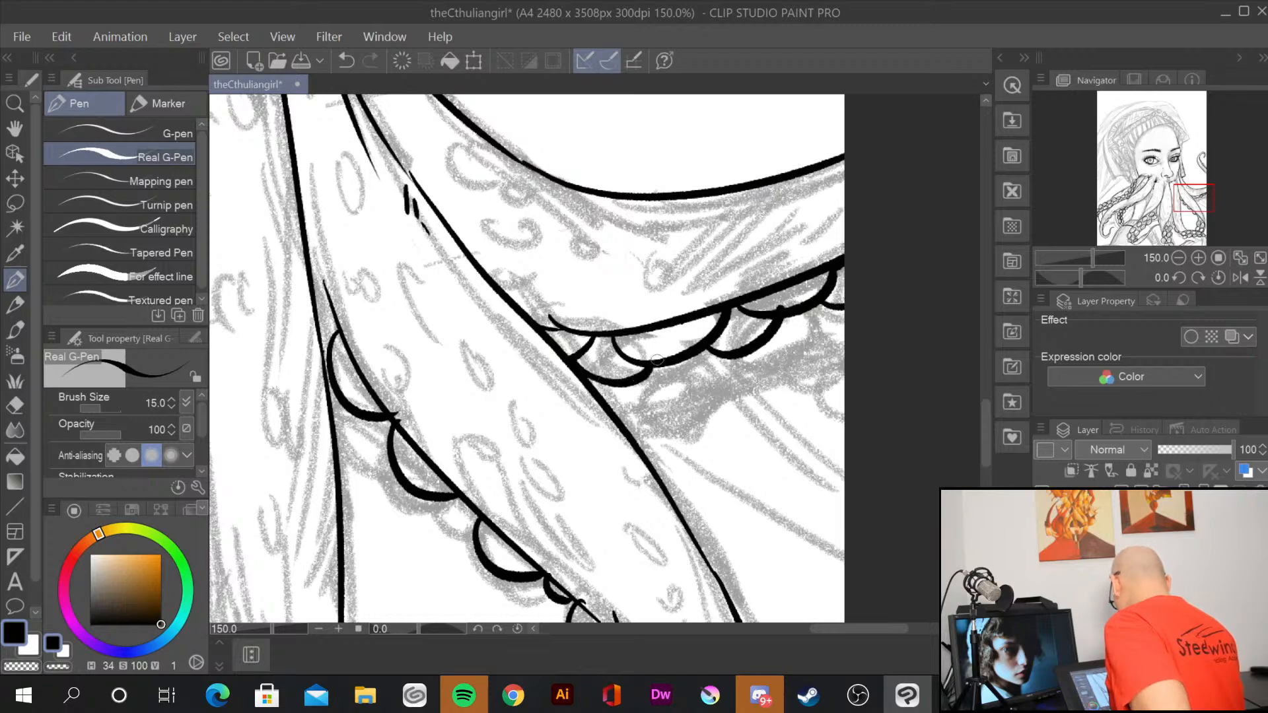
Step: Add short hatching strokes along the lower cheek line beside the nose, just above the tentacles
drag(402, 339, 726, 601)
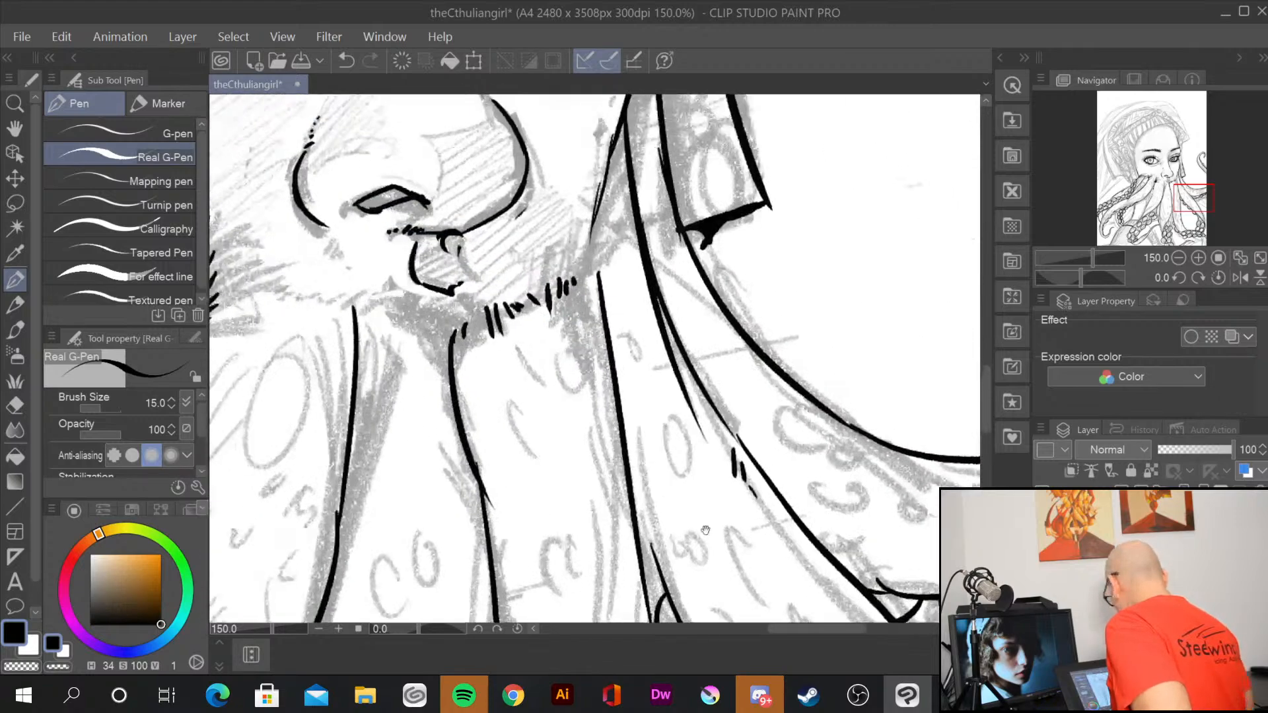
drag(660, 310, 722, 582)
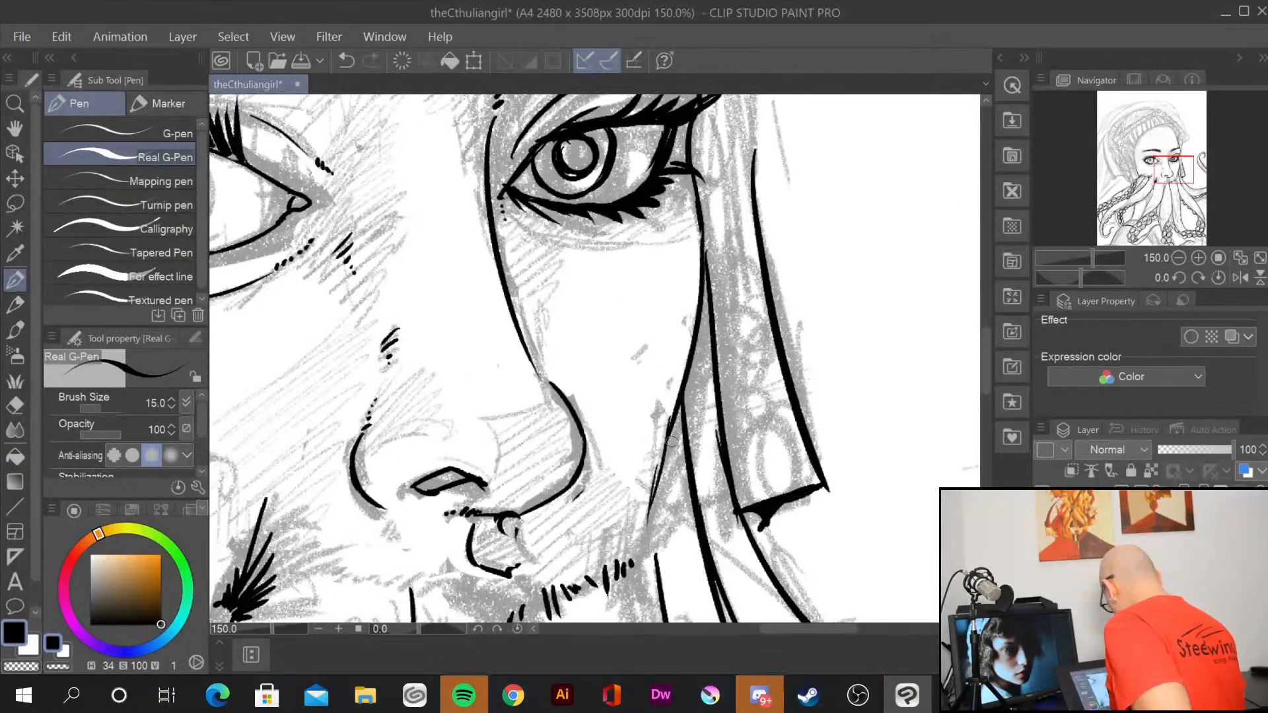
mouse_move(677, 437)
mouse_down()
mouse_move(644, 497)
mouse_move(666, 472)
mouse_move(648, 532)
mouse_up()
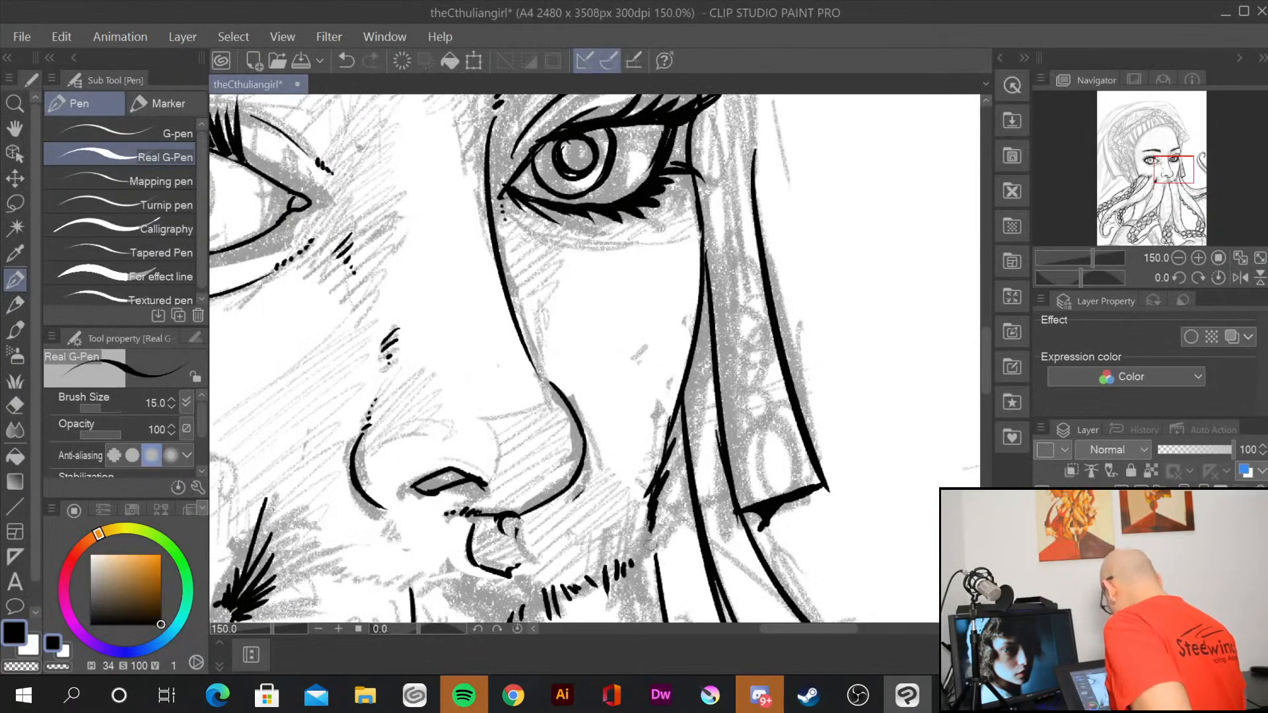
Step: Ink the face outline from the forehead hairline down past the temple and cheek to the top of the tentacles
drag(581, 289, 748, 593)
drag(534, 286, 650, 556)
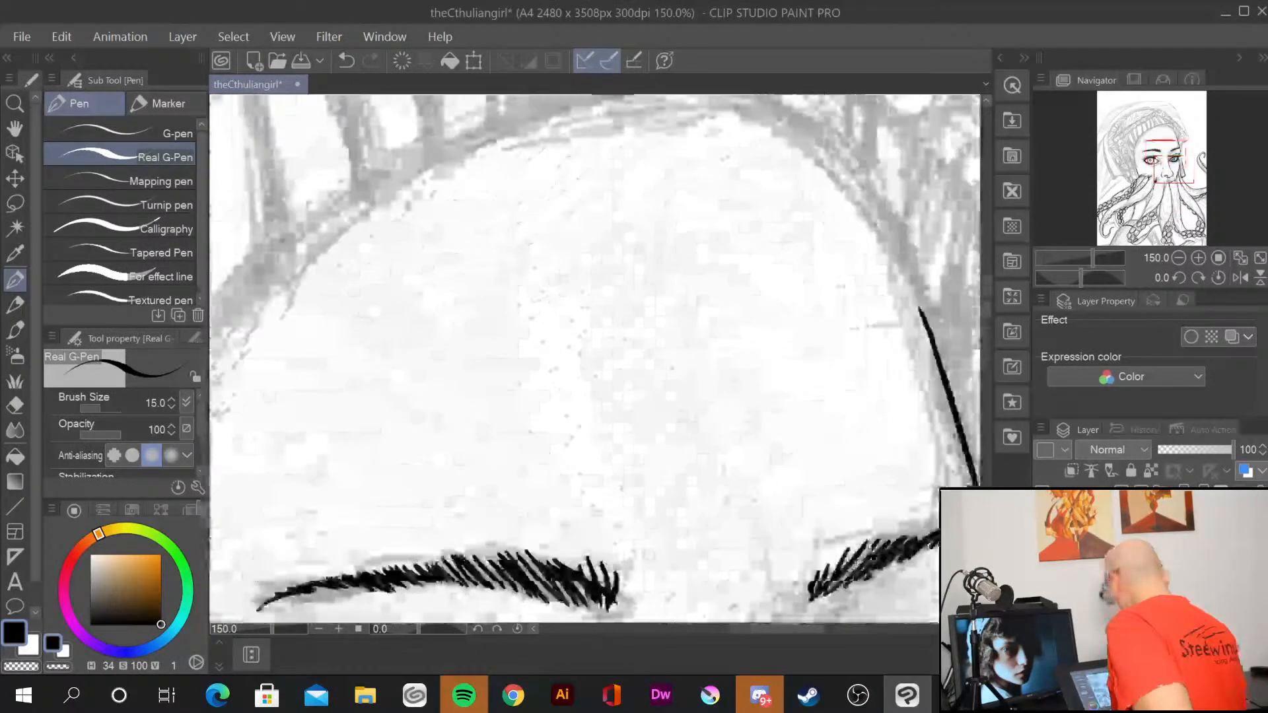
mouse_move(562, 360)
mouse_down()
mouse_move(628, 347)
mouse_move(716, 372)
mouse_up()
mouse_move(625, 140)
mouse_down()
mouse_move(589, 155)
mouse_move(366, 377)
mouse_up()
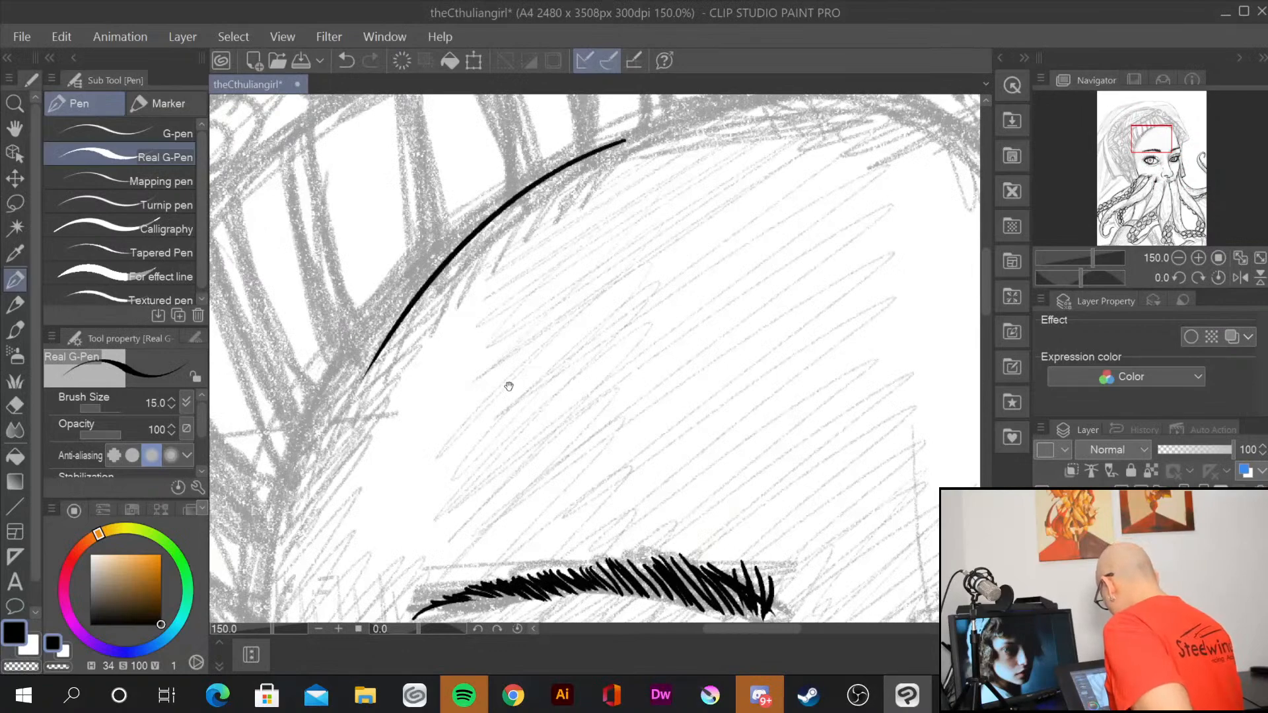
drag(509, 386, 574, 345)
drag(585, 159, 433, 332)
mouse_move(517, 224)
mouse_down()
mouse_move(365, 430)
mouse_move(375, 413)
mouse_move(339, 512)
mouse_up()
drag(482, 463, 611, 208)
drag(477, 242, 487, 559)
drag(599, 555, 545, 262)
drag(424, 231, 462, 385)
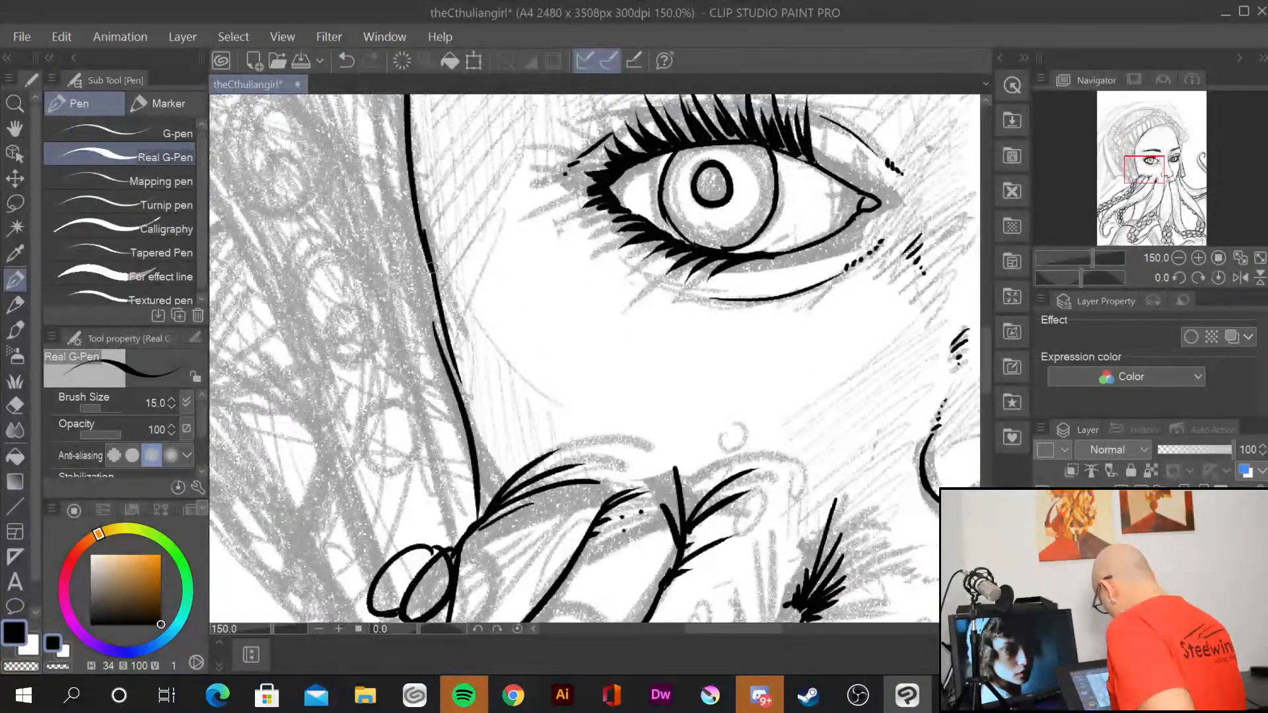
drag(431, 268, 463, 449)
Step: Ink the top arc of the forehead hairline, thicken its join, and add short hatching marks and dots beneath it
drag(549, 129, 378, 596)
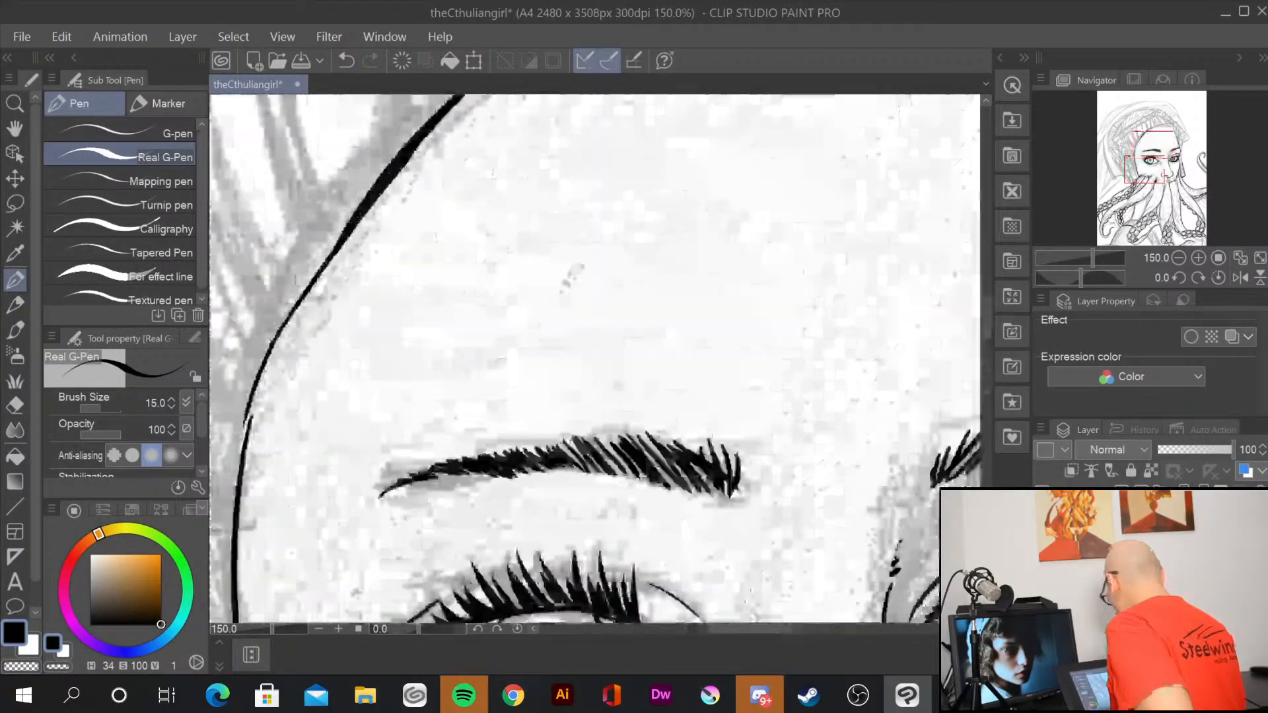
drag(563, 264, 362, 527)
drag(373, 301, 737, 340)
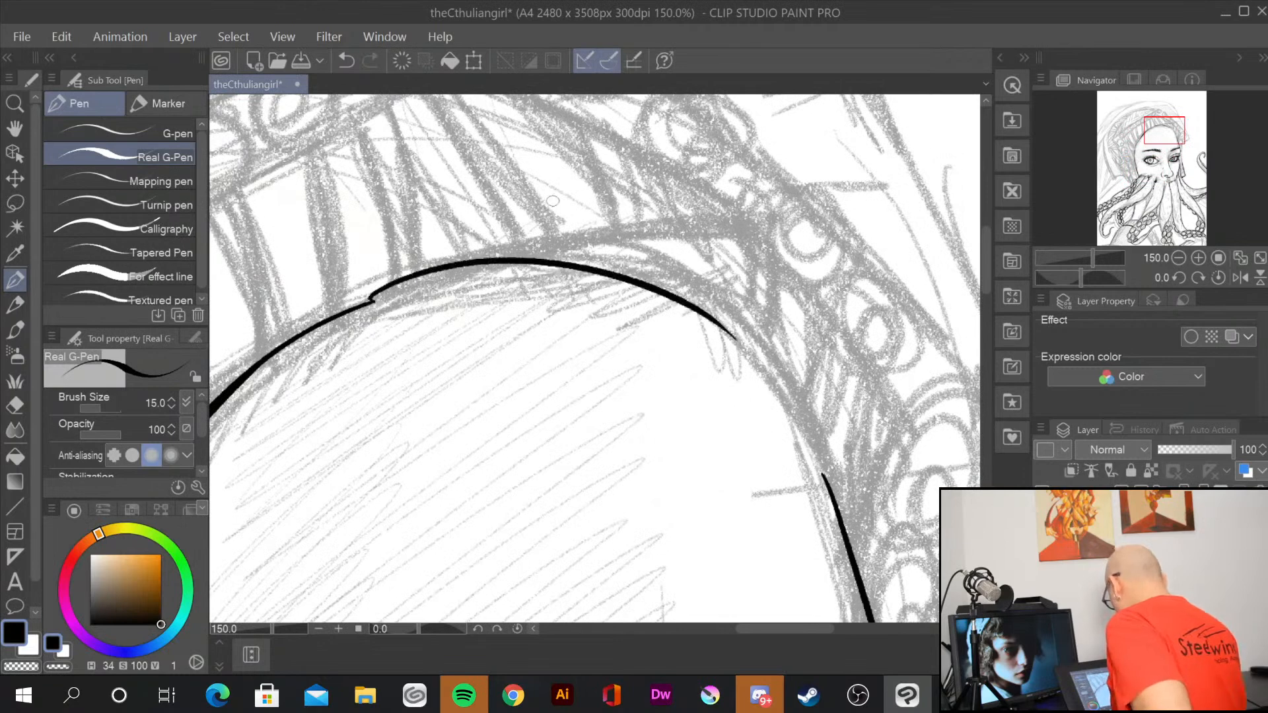
mouse_move(350, 307)
mouse_down()
mouse_move(463, 270)
mouse_move(420, 286)
mouse_move(454, 286)
mouse_up()
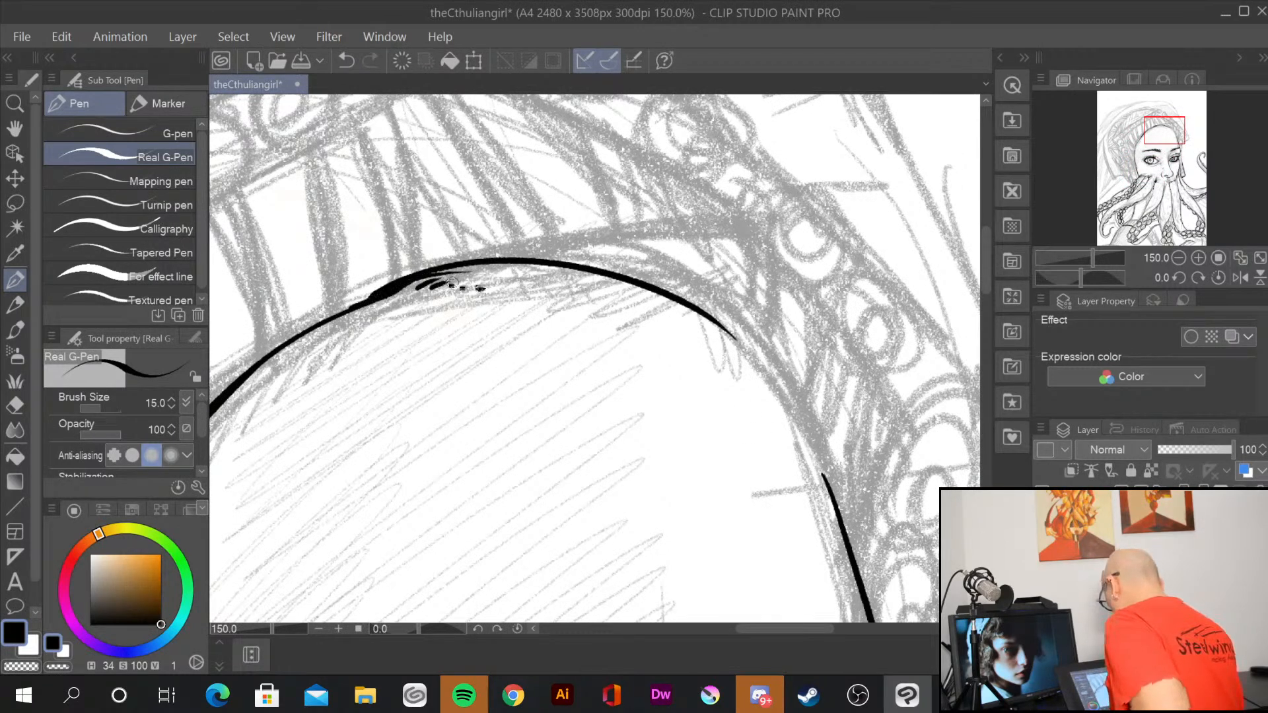
mouse_move(364, 318)
mouse_down()
mouse_move(322, 376)
mouse_move(316, 347)
mouse_up()
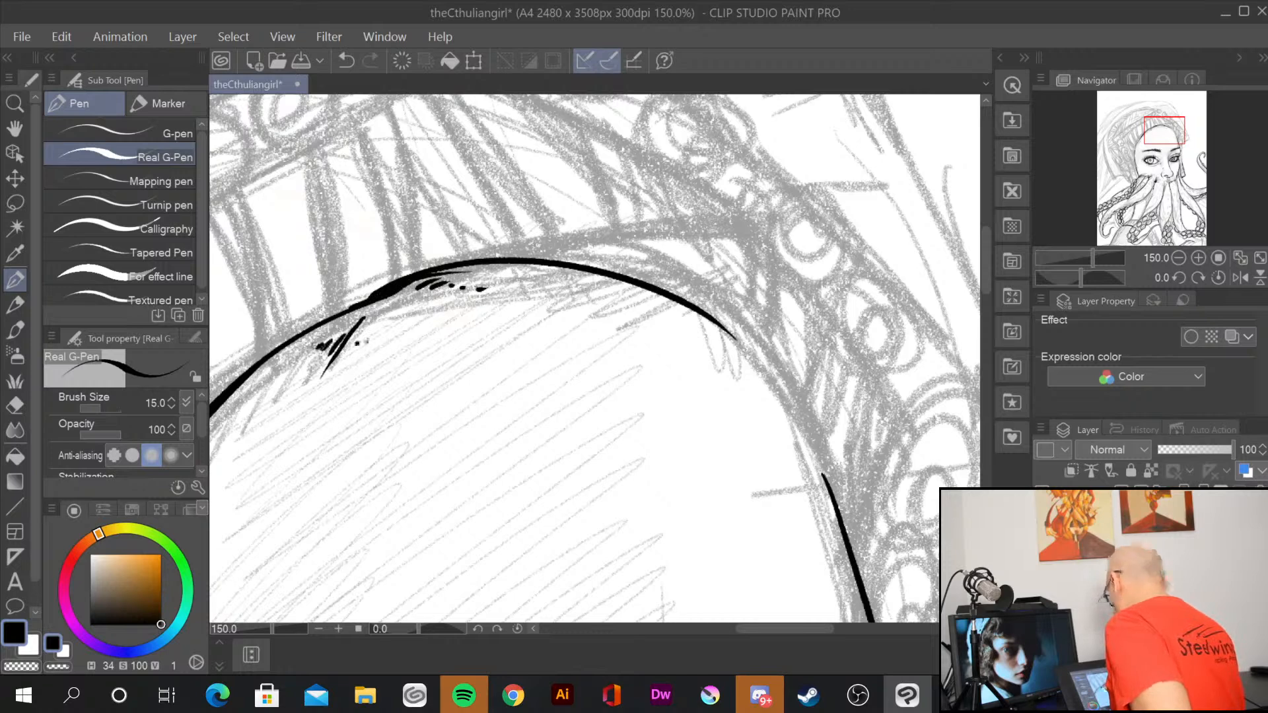
Step: Extend the forehead hairline down the far temple to join the existing face contour
drag(900, 483, 724, 445)
drag(549, 290, 681, 540)
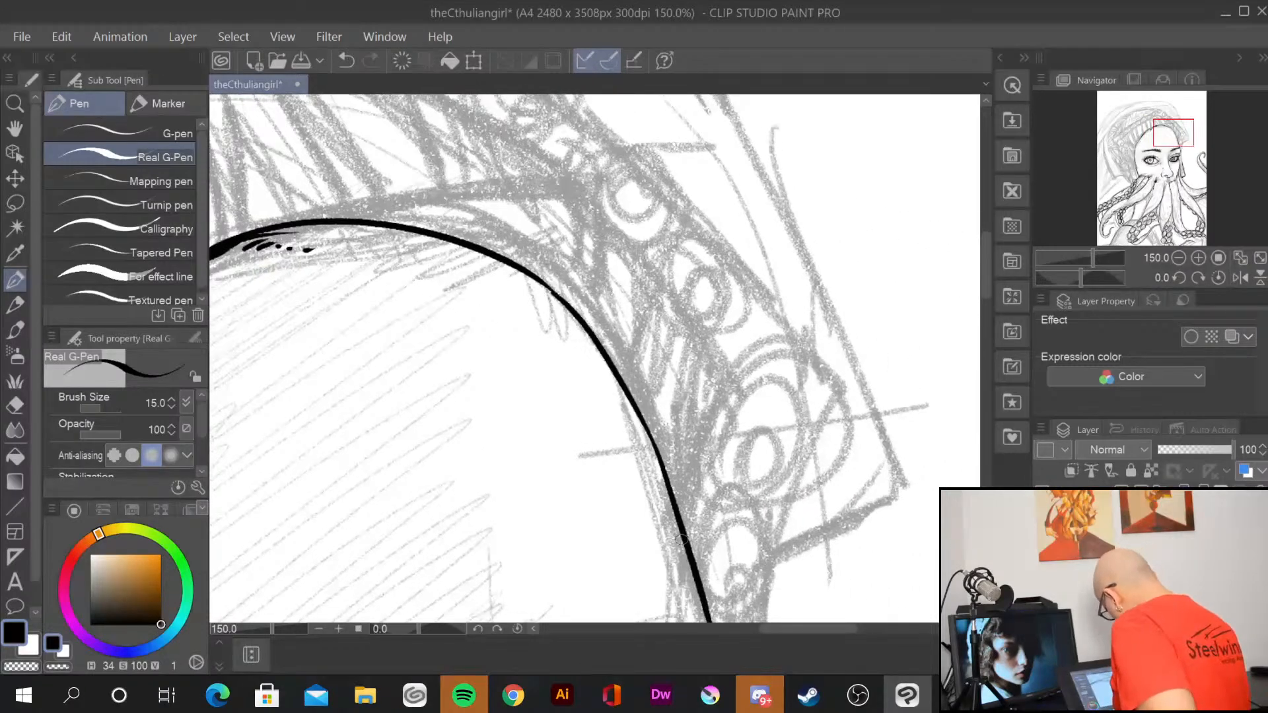
Step: Ink an oval spot with small dashes and dots near the top of the tentacle below the nose
mouse_move(609, 568)
mouse_down()
mouse_move(648, 366)
mouse_move(719, 152)
mouse_up()
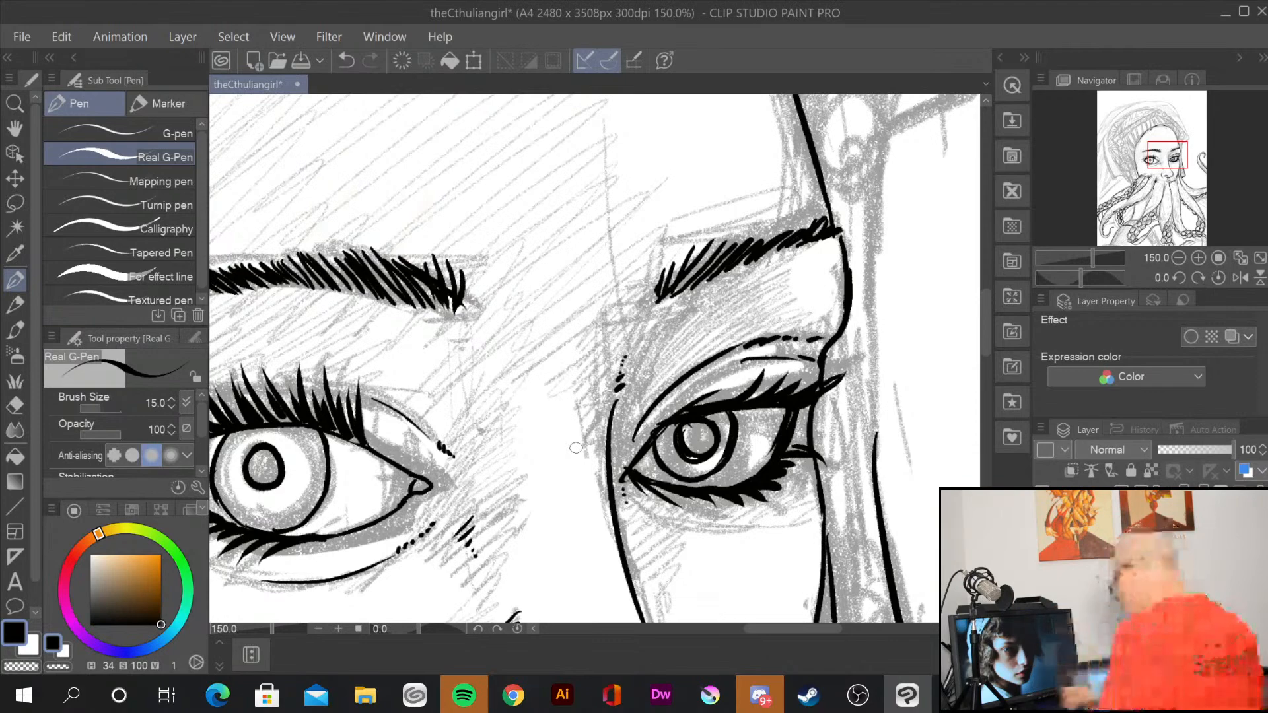
scroll(576, 448, down, 5)
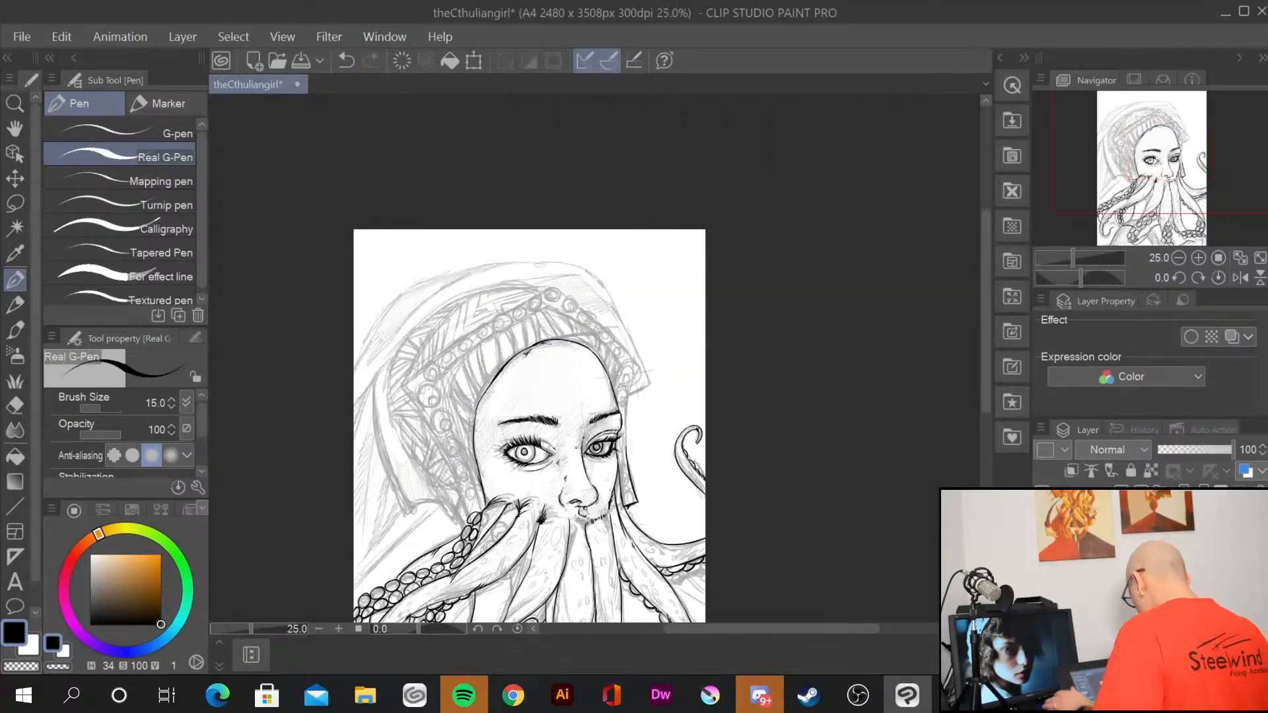
drag(659, 501, 661, 196)
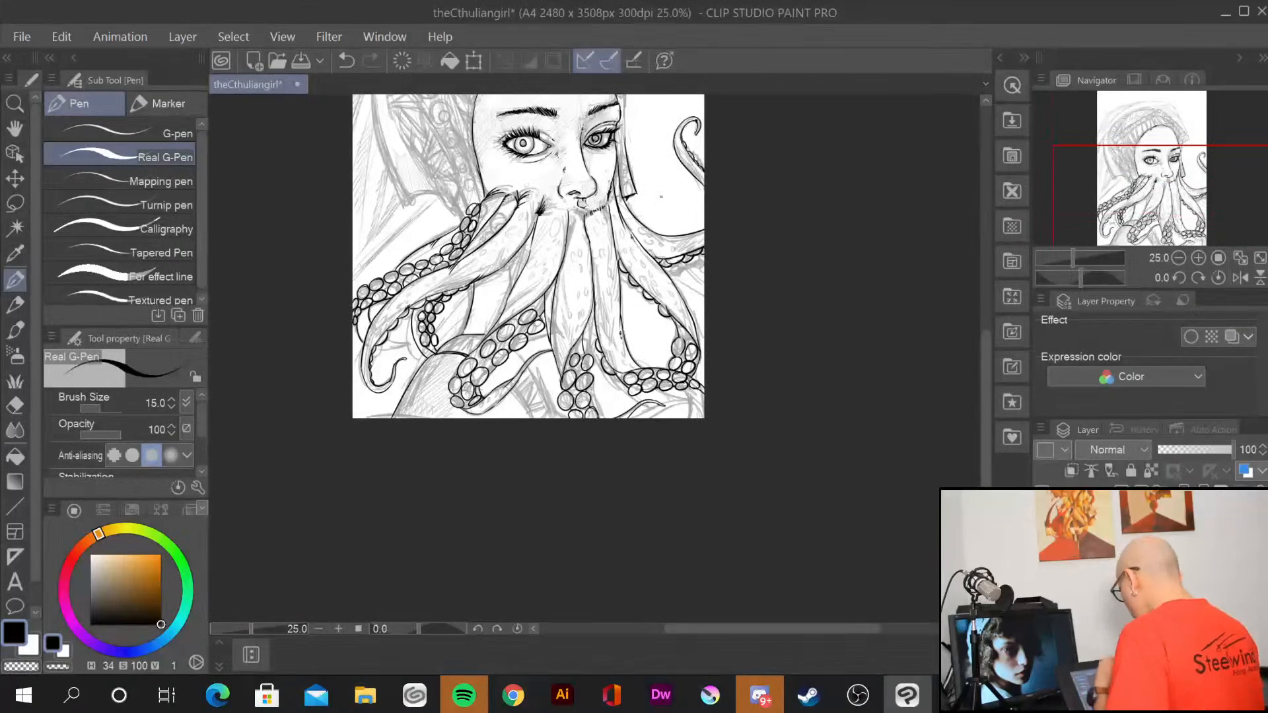
scroll(661, 196, up, 3)
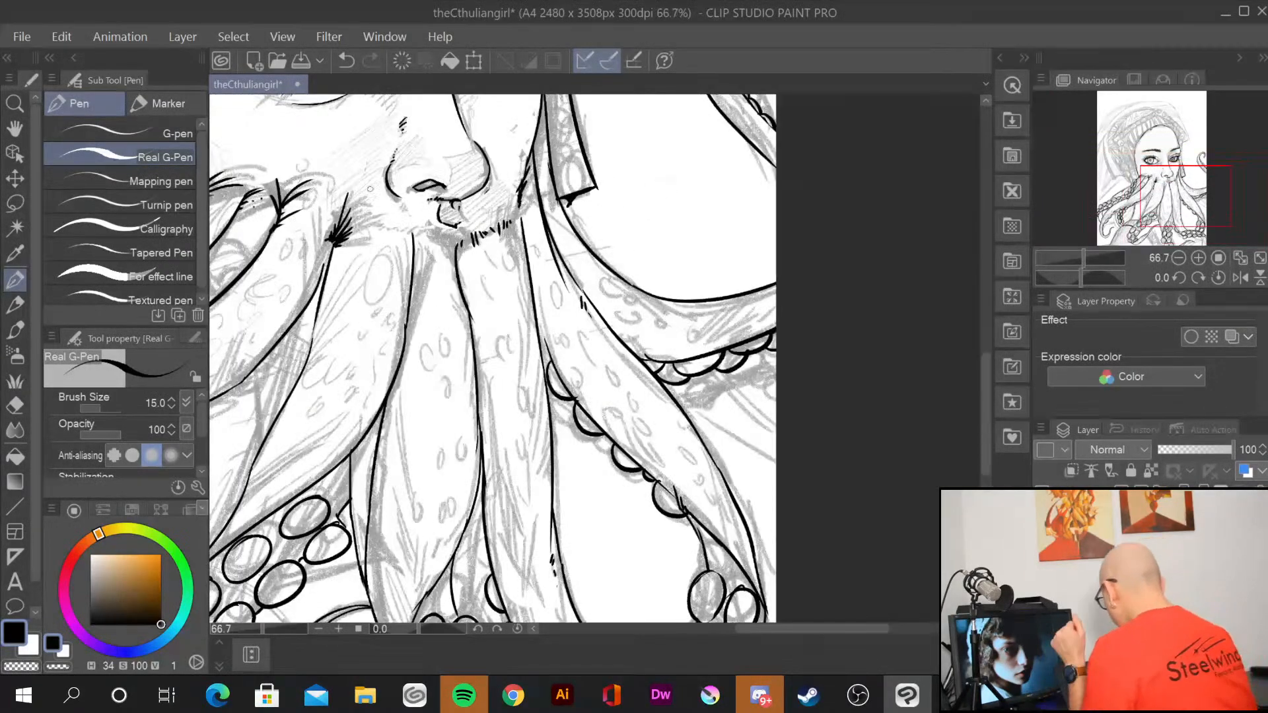
mouse_move(377, 255)
mouse_down()
mouse_move(386, 299)
mouse_move(394, 266)
mouse_up()
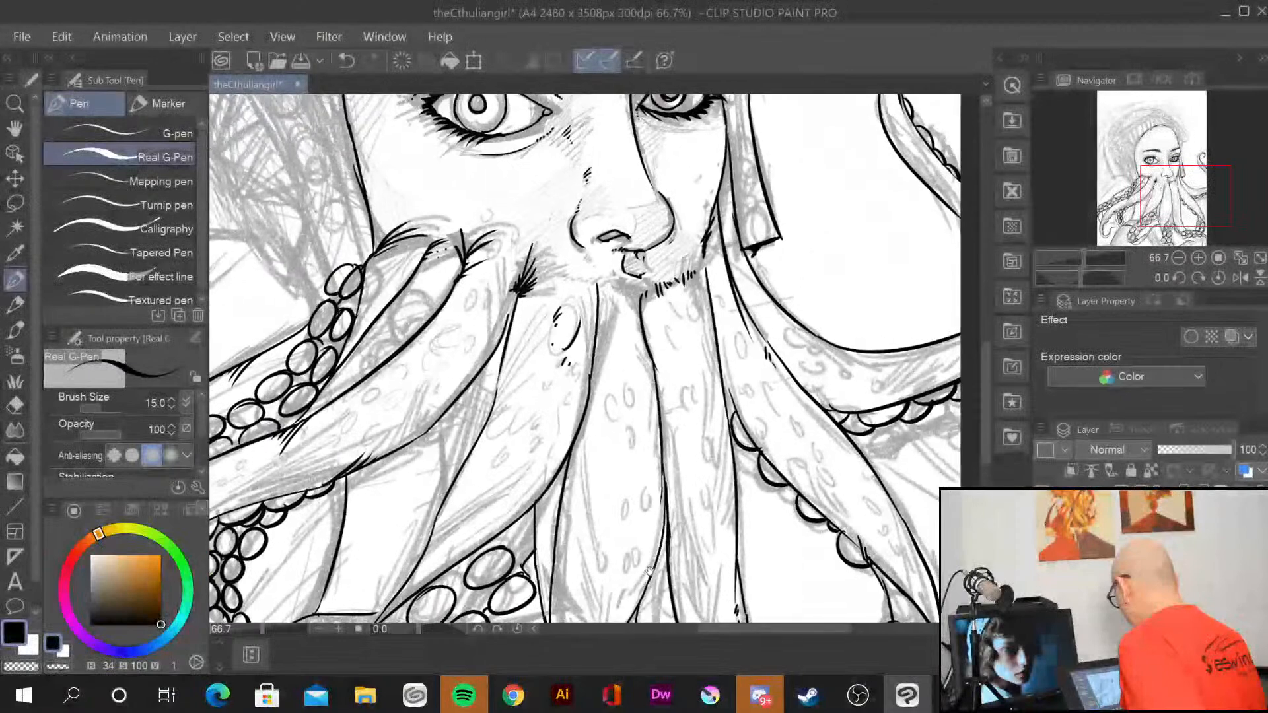
Step: Ink the diagonal body contour lines behind the curling lower tentacle, running down to the page's bottom edge
mouse_move(455, 406)
mouse_down()
mouse_move(466, 452)
mouse_move(528, 299)
mouse_move(505, 332)
mouse_move(576, 455)
mouse_up()
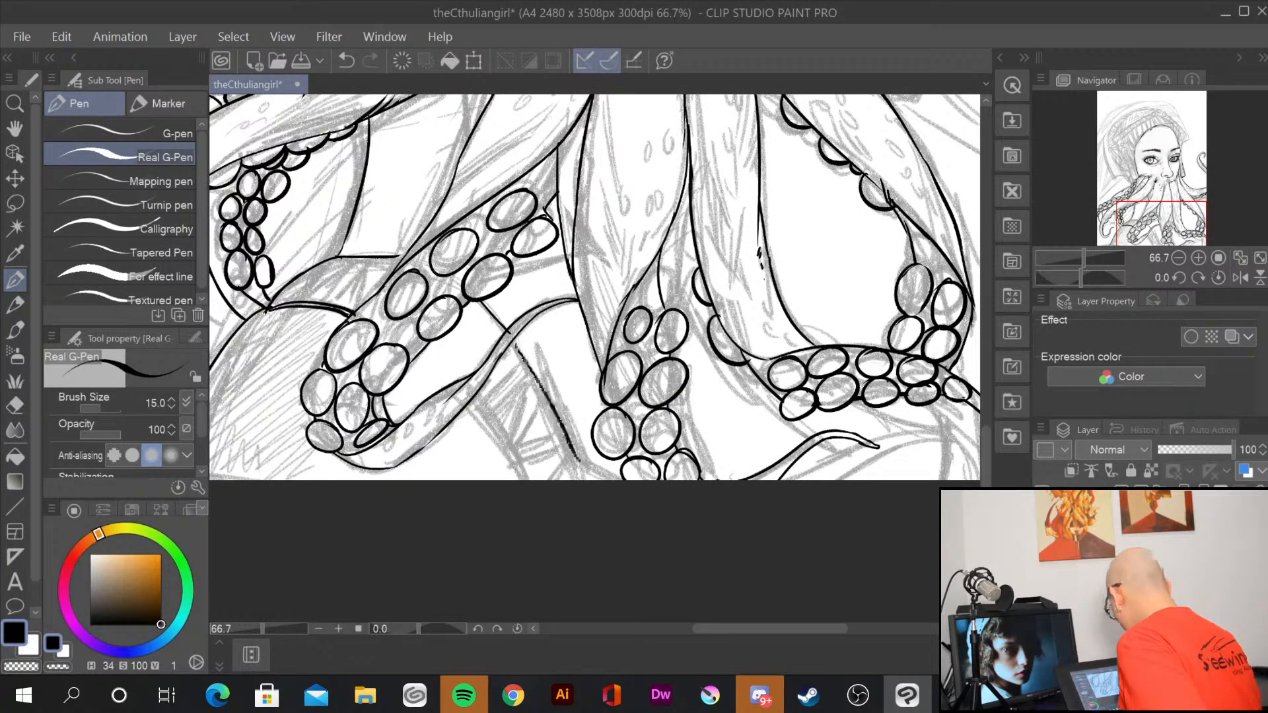
mouse_move(514, 343)
mouse_down()
mouse_move(579, 459)
mouse_move(617, 479)
mouse_up()
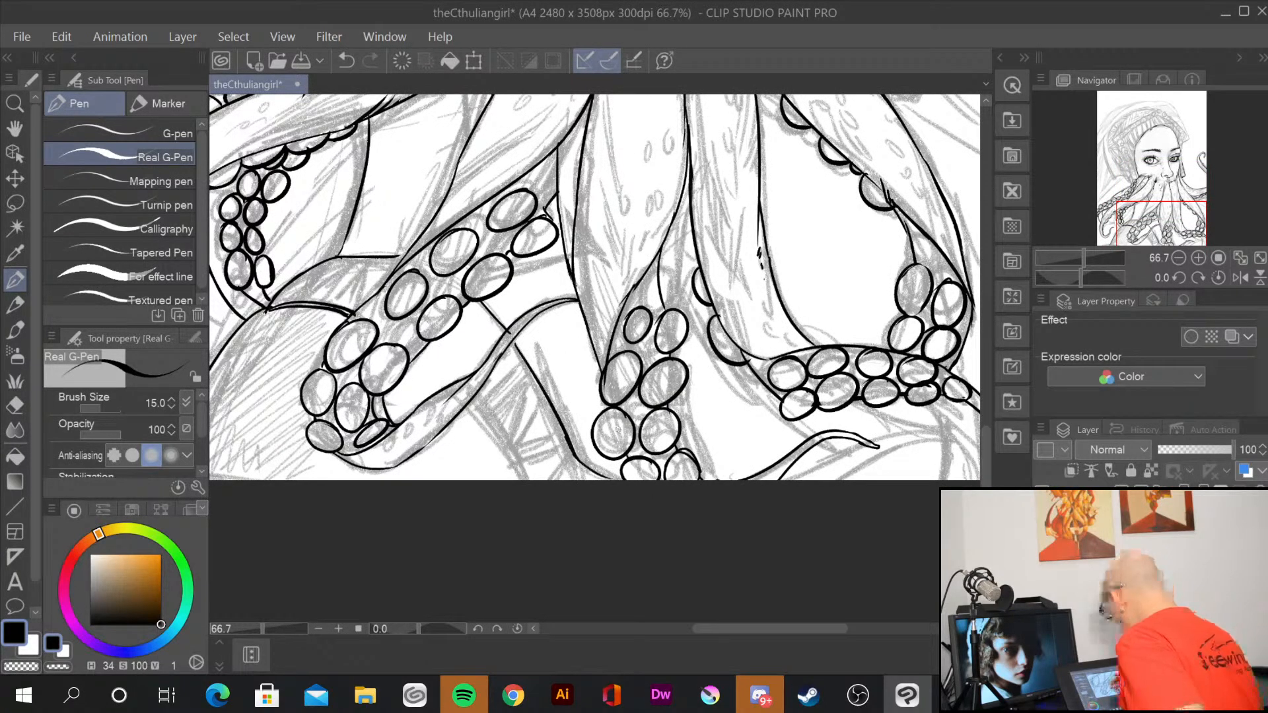
mouse_move(417, 355)
mouse_down()
mouse_move(460, 387)
mouse_move(527, 480)
mouse_move(553, 481)
mouse_up()
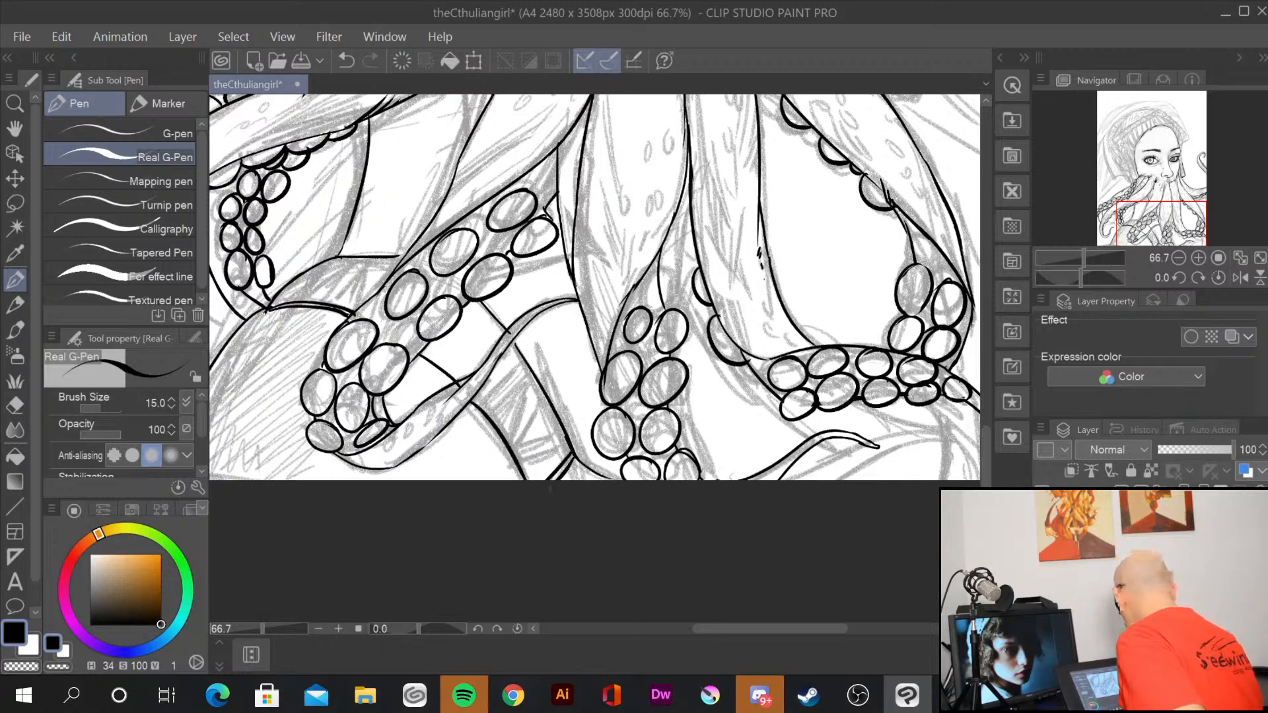
Step: Ink the curved double contour and its short end at the page's bottom edge, plus a small line beneath the horizontal sucker rows
drag(798, 479, 944, 430)
drag(942, 430, 952, 445)
mouse_move(844, 480)
mouse_down()
mouse_move(950, 444)
mouse_move(969, 482)
mouse_up()
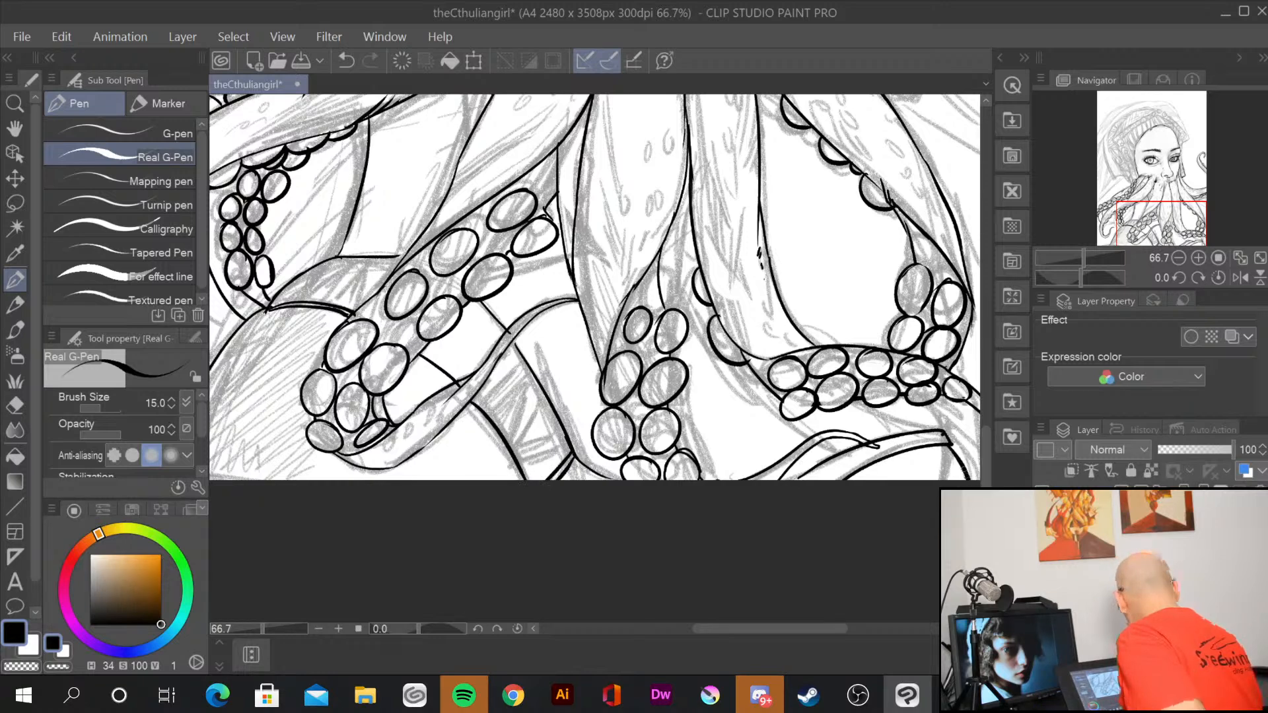
mouse_move(845, 408)
mouse_down()
mouse_move(893, 426)
mouse_move(852, 411)
mouse_up()
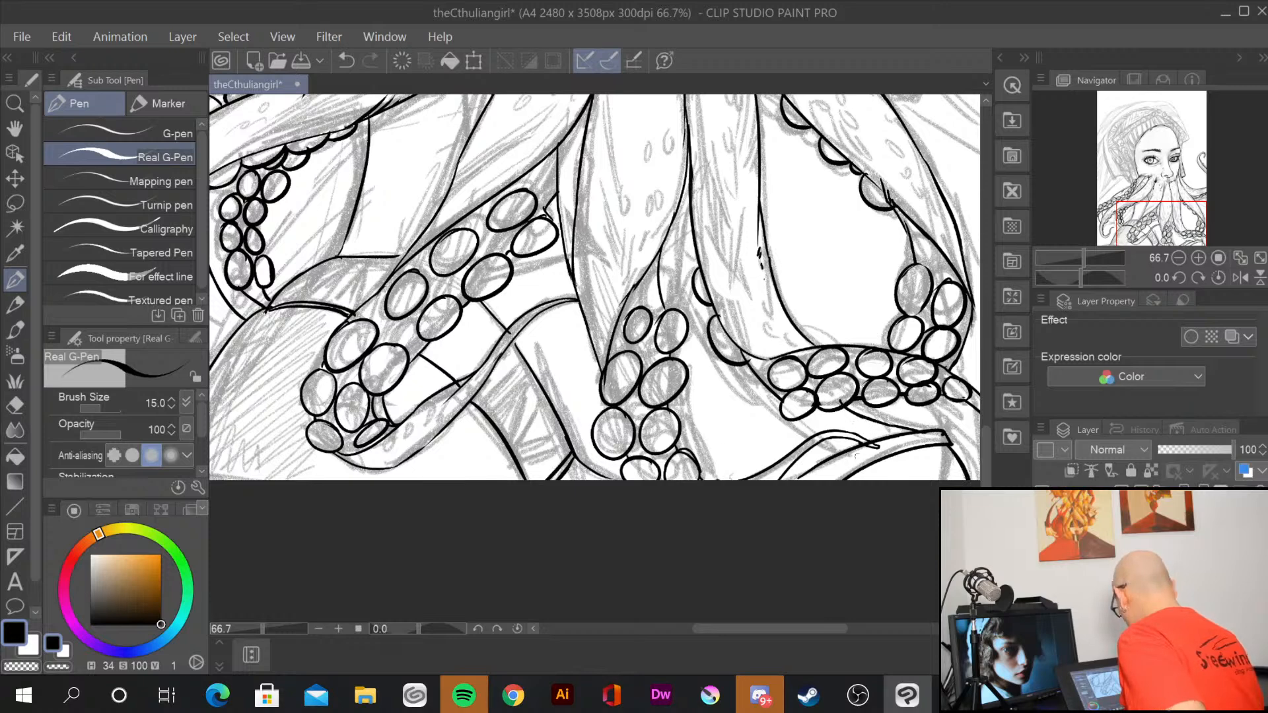
drag(720, 434, 750, 481)
drag(735, 434, 752, 479)
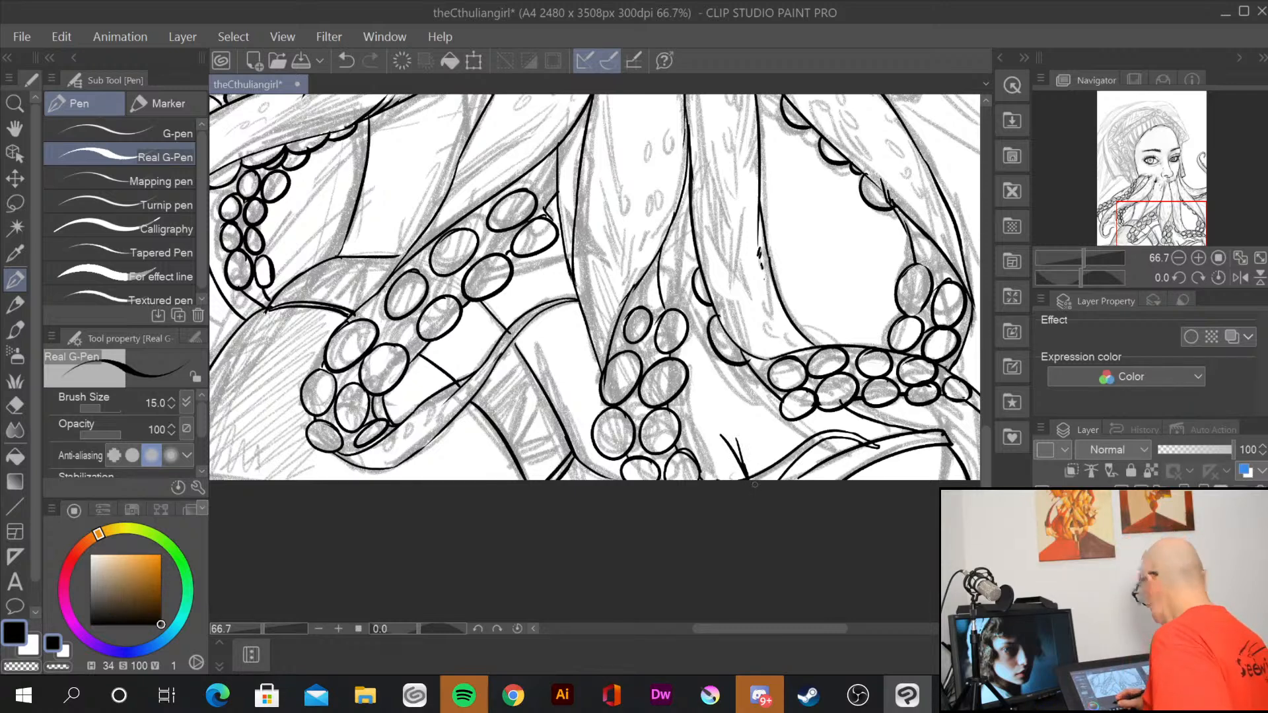
drag(743, 442, 741, 465)
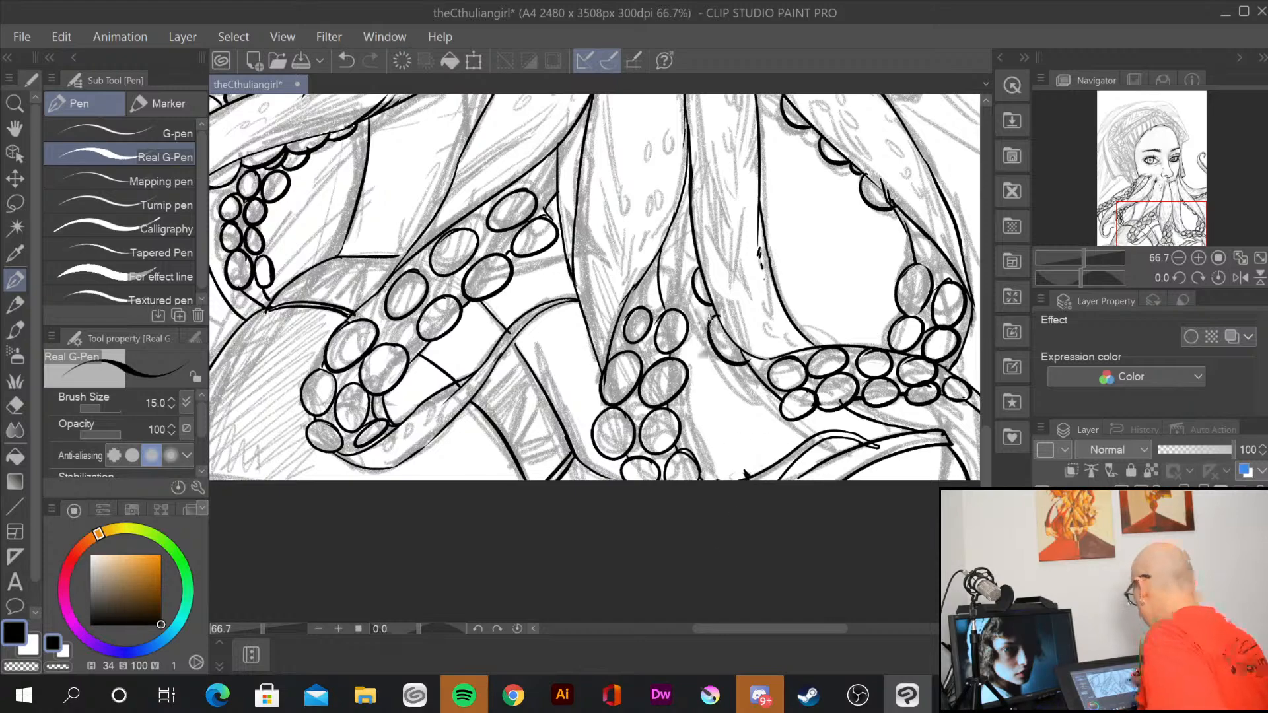
Step: Ink the curved lower contour of the tentacle beneath its small edge suckers, running down to the horizontal sucker rows
drag(698, 291, 688, 337)
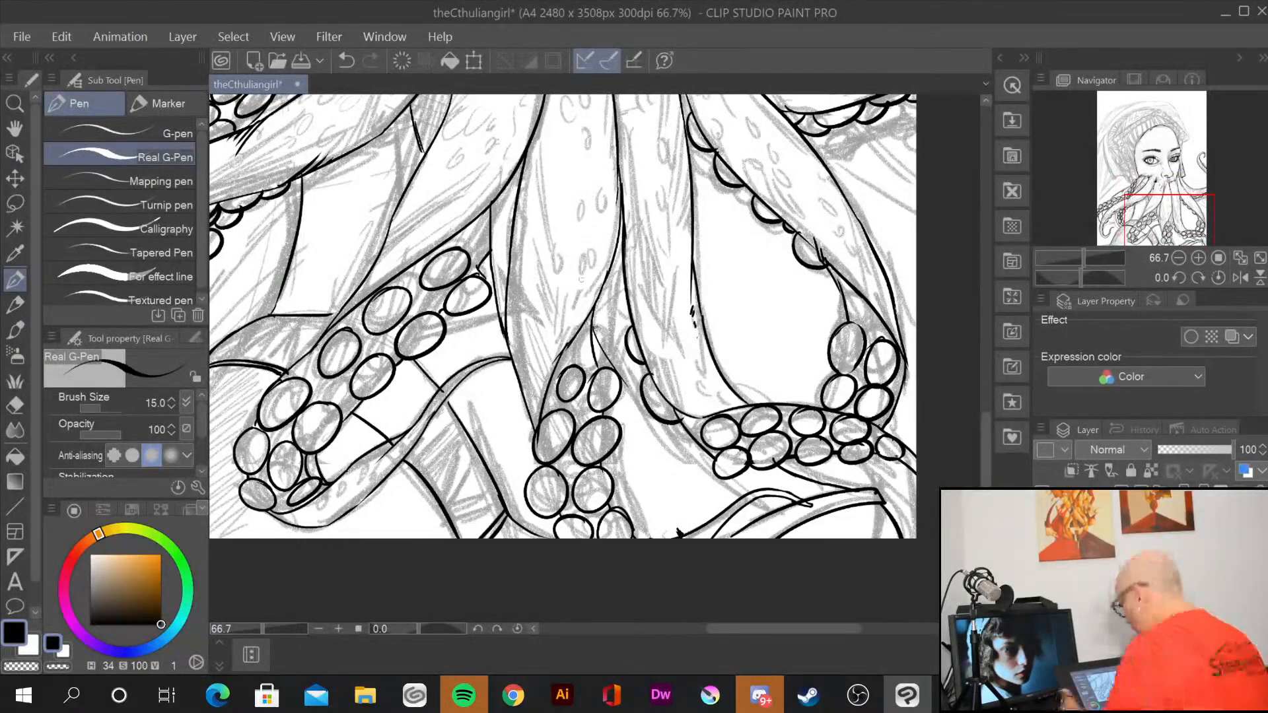
drag(634, 357, 717, 463)
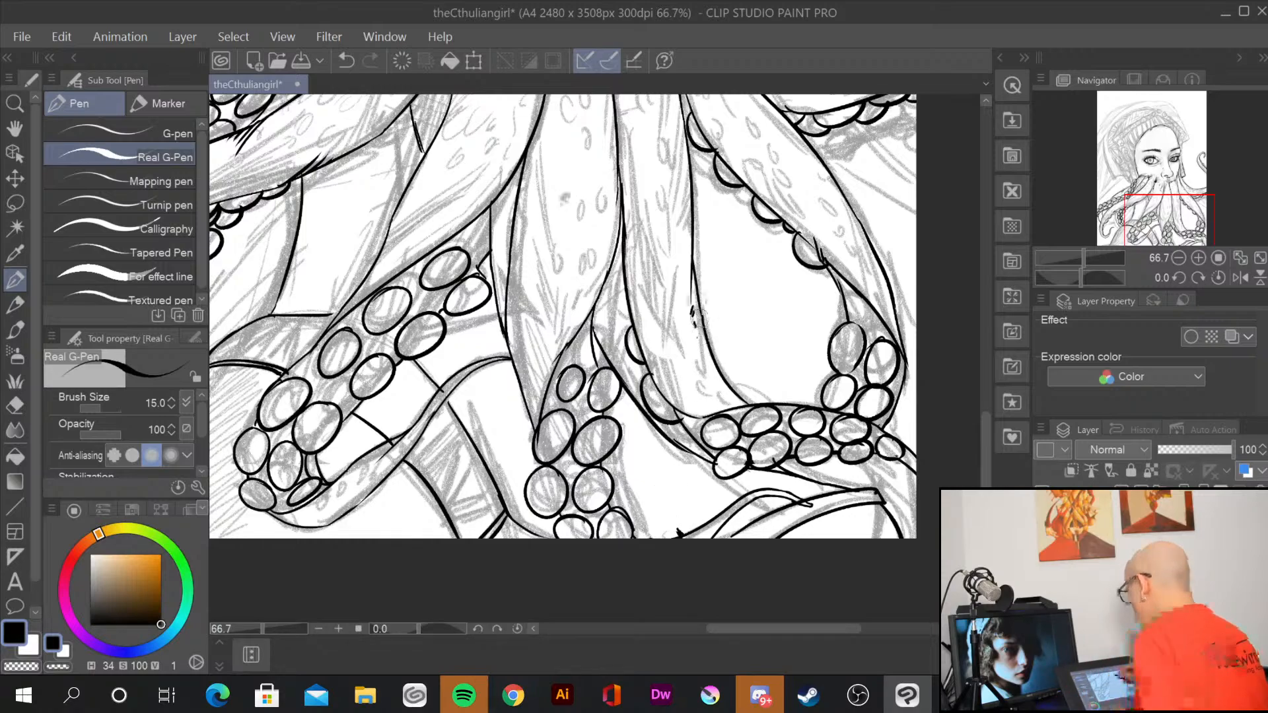
Step: Ink the headband's inner outline from its peak above the forehead down both sides to meet the face contour
drag(696, 317, 1085, 459)
mouse_move(822, 254)
mouse_down()
mouse_move(672, 592)
mouse_move(656, 711)
mouse_up()
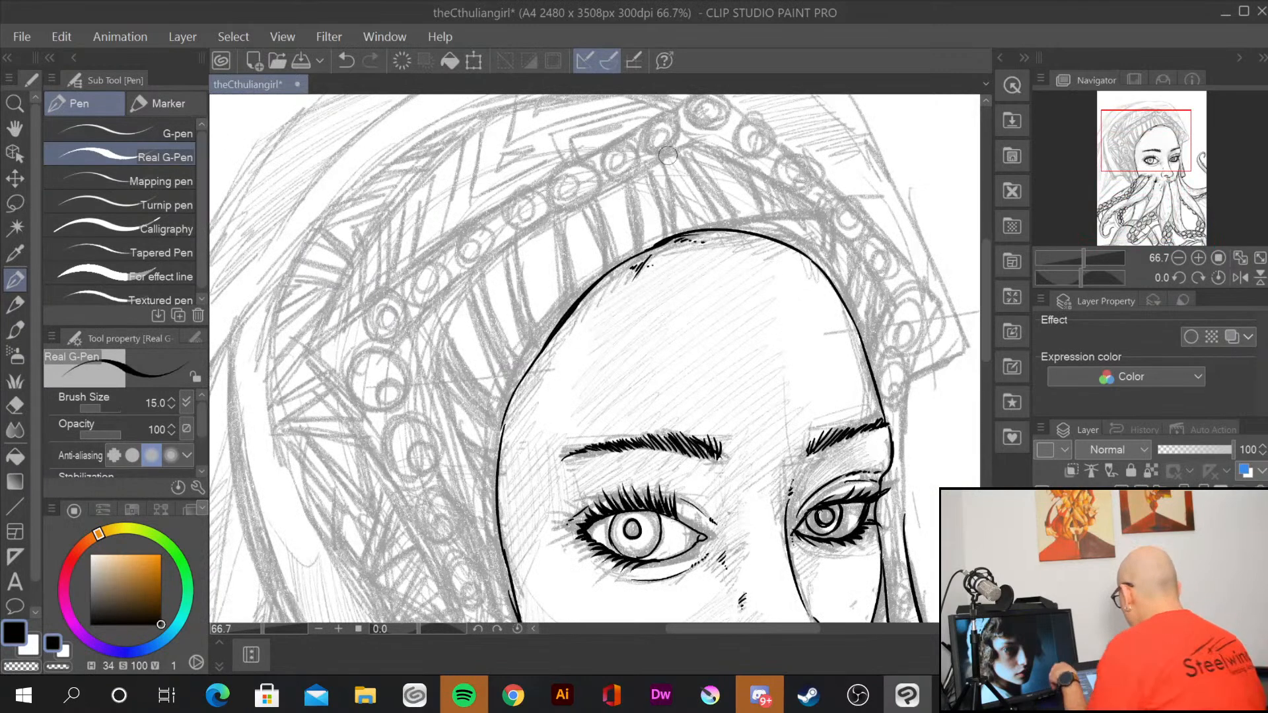
mouse_move(676, 151)
mouse_down()
mouse_move(450, 307)
mouse_move(433, 394)
mouse_move(512, 598)
mouse_up()
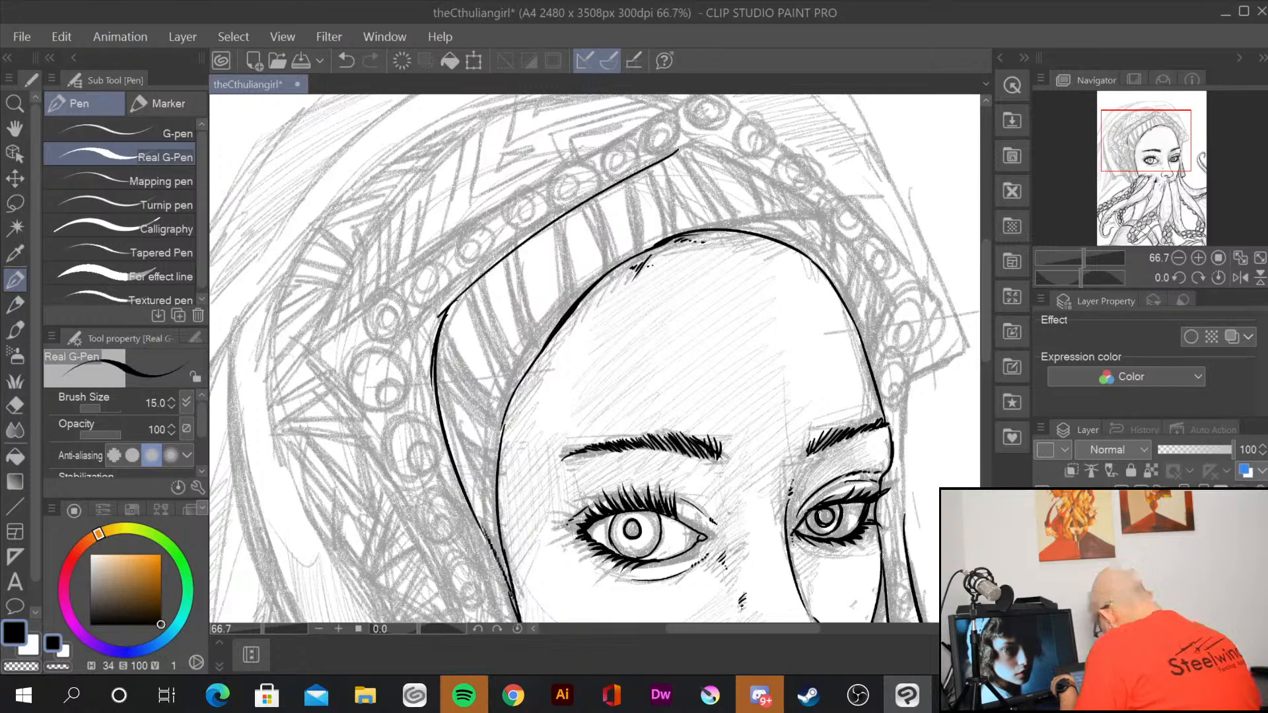
mouse_move(666, 157)
mouse_down()
mouse_move(692, 145)
mouse_move(871, 258)
mouse_move(895, 316)
mouse_up()
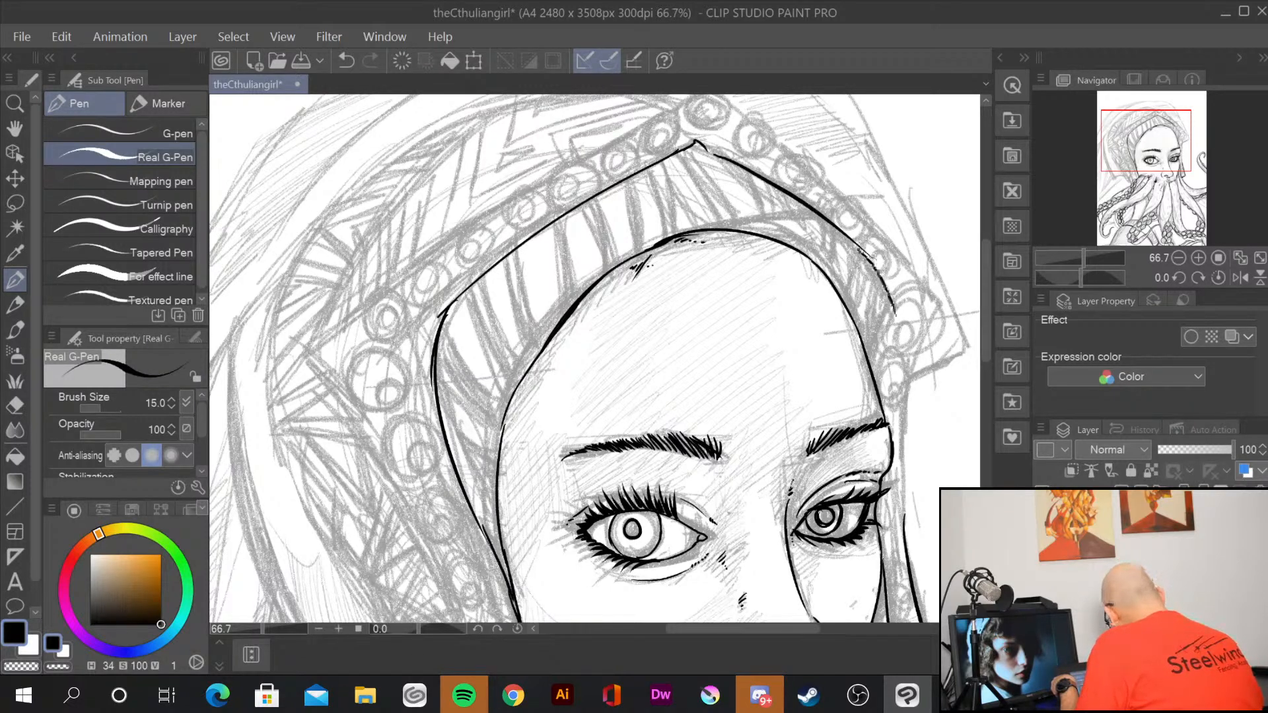
mouse_move(858, 245)
mouse_down()
mouse_move(896, 327)
mouse_move(889, 395)
mouse_up()
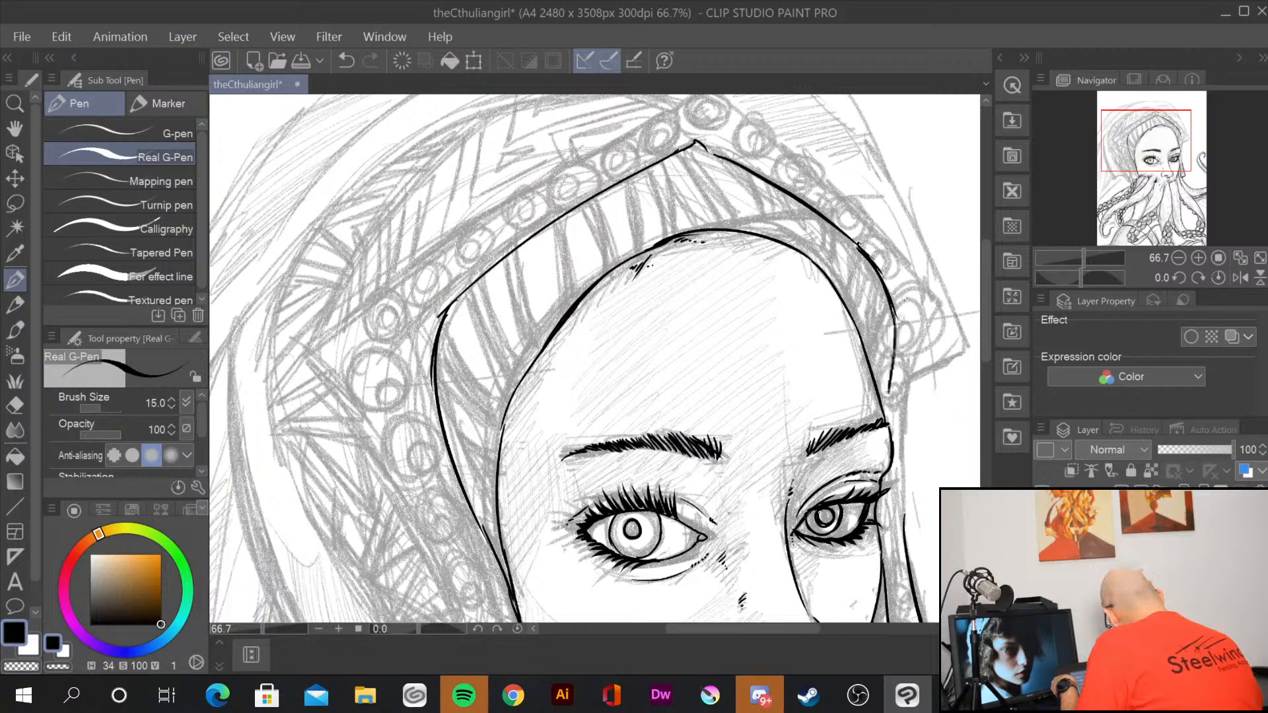
drag(897, 311, 885, 427)
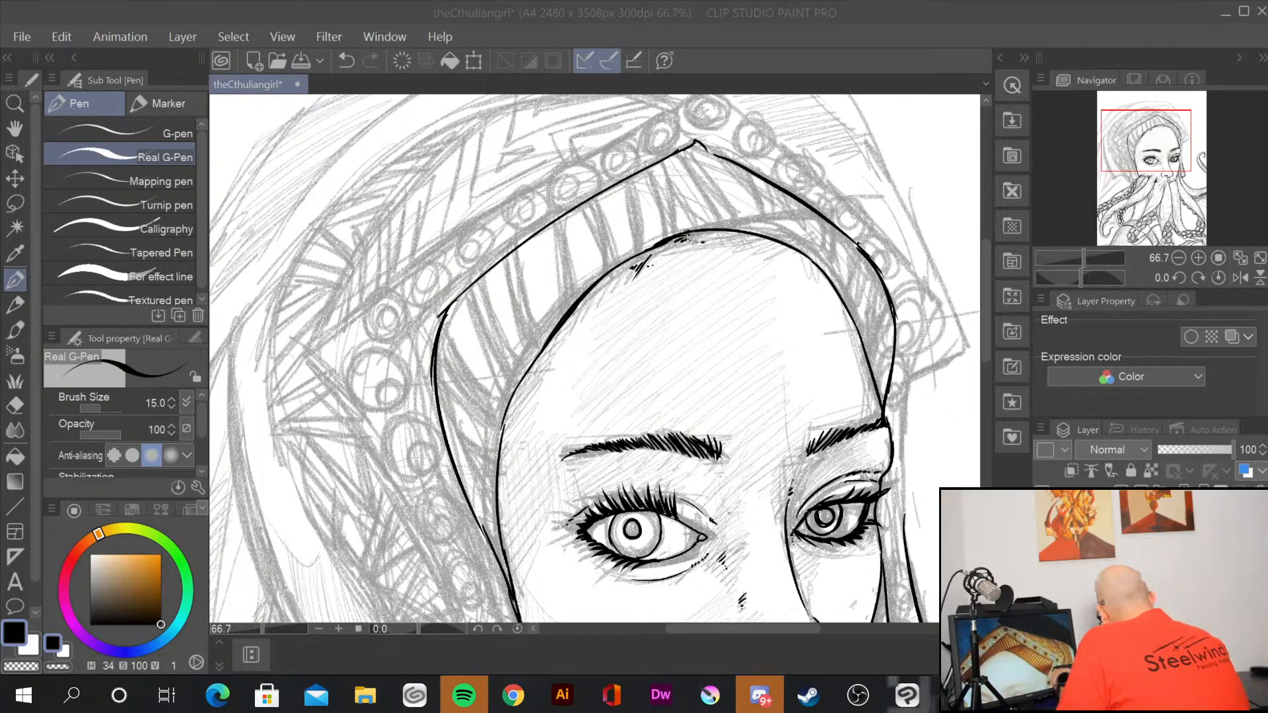
Step: Ink the fold line from the hairline to the headband's far edge and fill the peak area above it with narrow stripe lines
drag(687, 231, 822, 216)
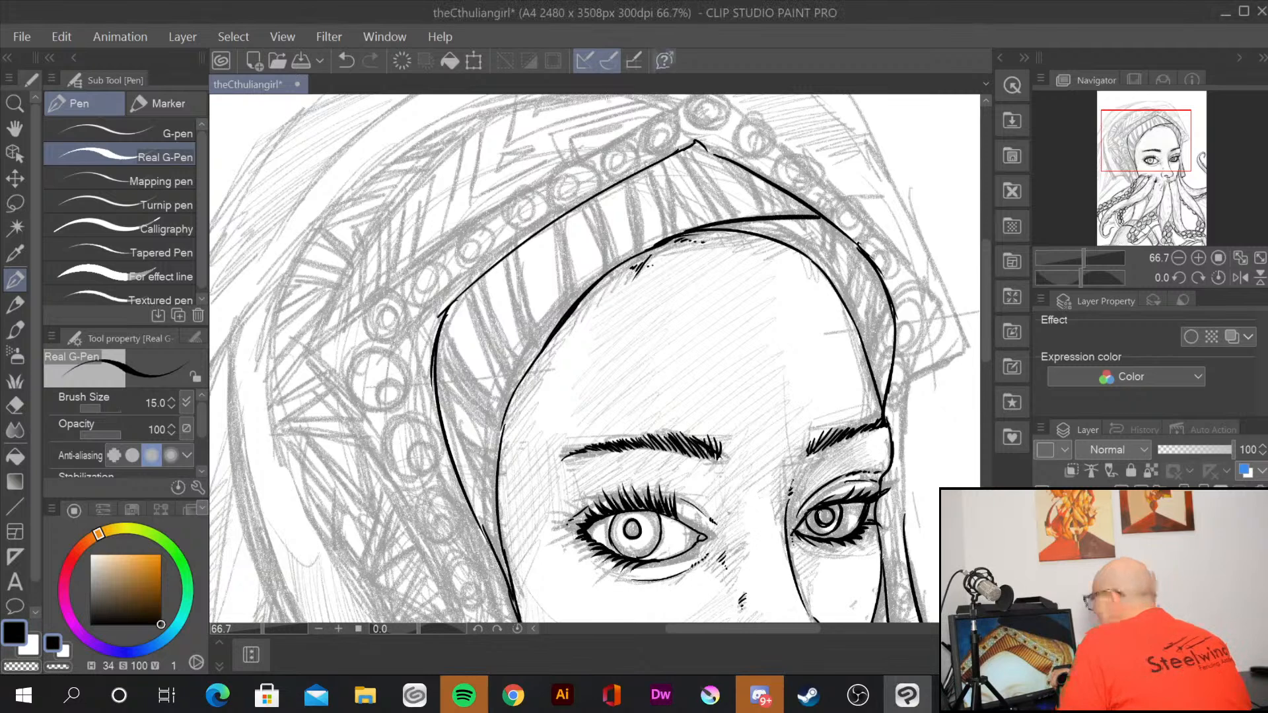
mouse_move(651, 166)
mouse_down()
mouse_move(663, 235)
mouse_move(674, 233)
mouse_up()
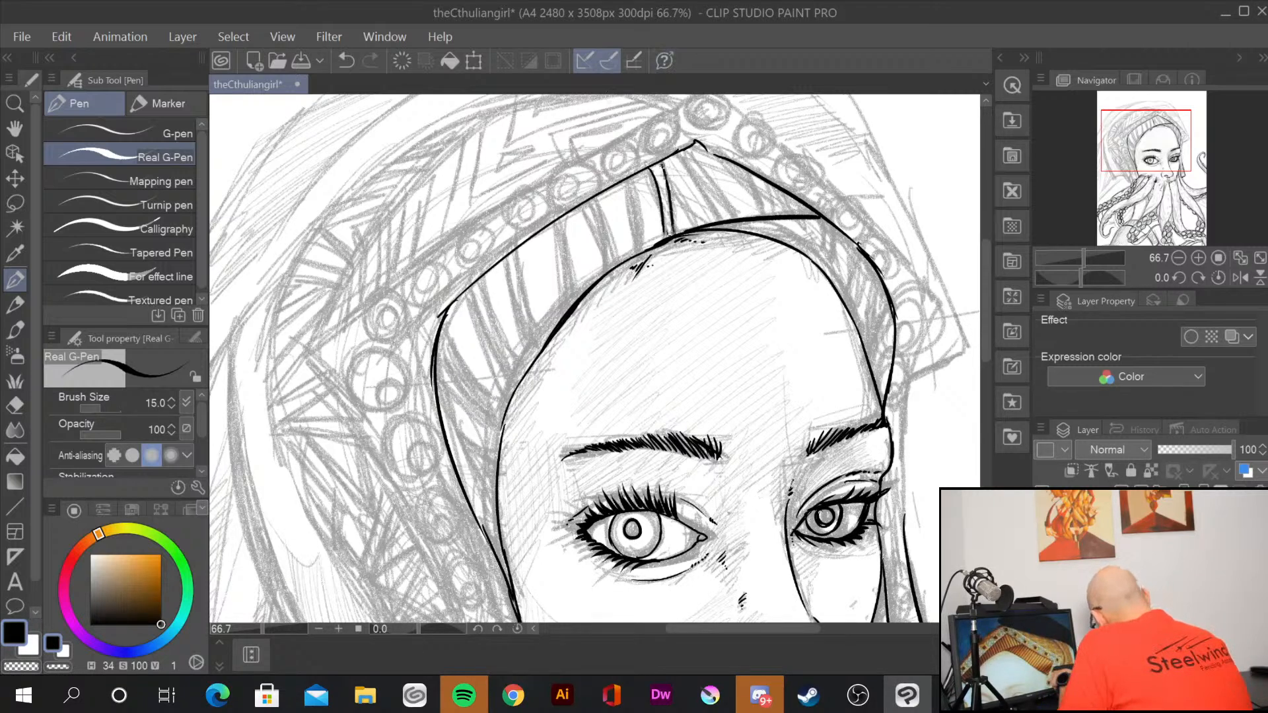
mouse_move(677, 149)
mouse_down()
mouse_move(698, 143)
mouse_move(704, 221)
mouse_move(720, 217)
mouse_up()
mouse_move(740, 168)
mouse_down()
mouse_move(751, 212)
mouse_move(795, 216)
mouse_up()
drag(803, 202, 816, 218)
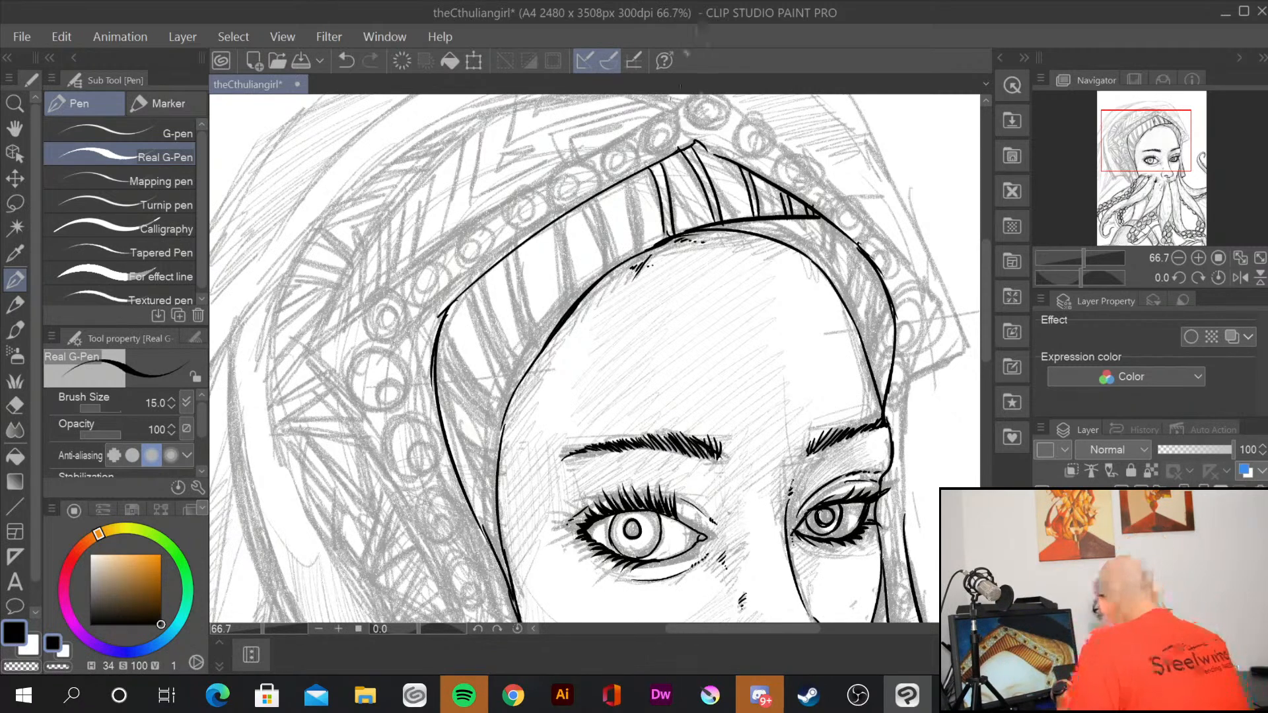
Step: Ink the row of double-ringed beads from beside the headband's peak down to the temple, including the small beads and pointed corner there
drag(676, 119, 662, 158)
mouse_move(673, 117)
mouse_down()
mouse_move(675, 152)
mouse_move(660, 151)
mouse_move(673, 134)
mouse_move(675, 147)
mouse_up()
mouse_move(632, 146)
mouse_down()
mouse_move(614, 180)
mouse_move(637, 152)
mouse_move(620, 152)
mouse_move(619, 168)
mouse_move(565, 205)
mouse_move(589, 164)
mouse_move(580, 190)
mouse_up()
drag(549, 193, 508, 219)
mouse_move(508, 219)
mouse_down()
mouse_move(551, 191)
mouse_move(492, 215)
mouse_move(480, 246)
mouse_move(416, 294)
mouse_move(461, 261)
mouse_move(391, 289)
mouse_move(415, 294)
mouse_move(394, 325)
mouse_move(316, 345)
mouse_move(347, 377)
mouse_move(414, 378)
mouse_move(408, 391)
mouse_move(374, 374)
mouse_move(396, 378)
mouse_up()
mouse_move(367, 330)
mouse_down()
mouse_move(354, 340)
mouse_move(420, 350)
mouse_up()
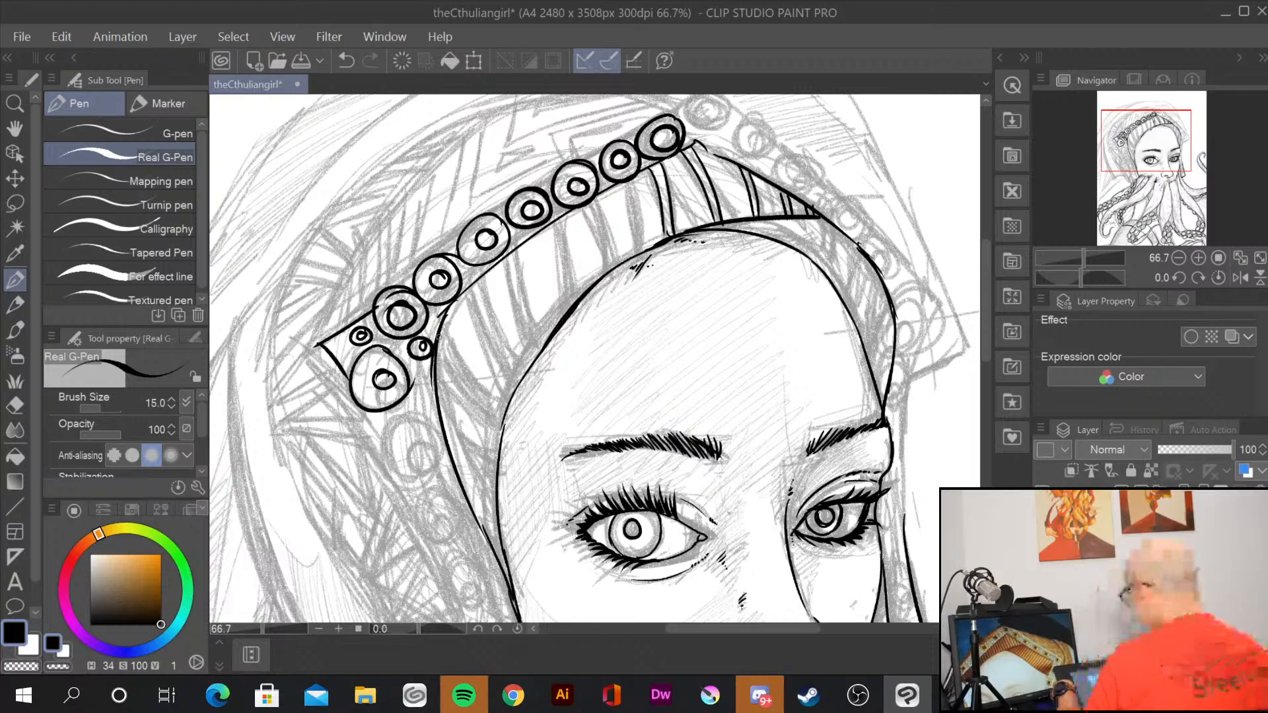
Step: Ink three pairs of stripe lines across the headband between the bead row and the hairline, working from the temple toward the peak
scroll(439, 336, up, 4)
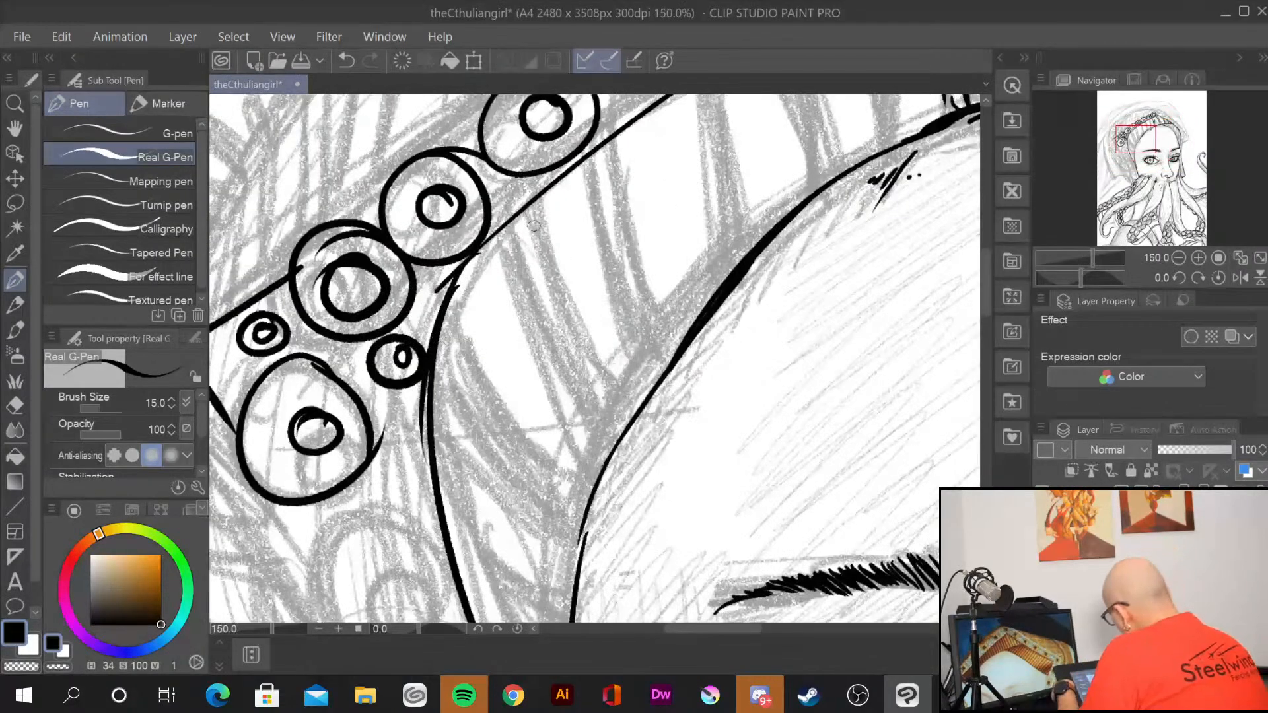
drag(534, 198, 617, 410)
mouse_move(514, 226)
mouse_down()
mouse_move(569, 355)
mouse_move(631, 435)
mouse_up()
mouse_move(595, 152)
mouse_down()
mouse_move(642, 370)
mouse_move(664, 367)
mouse_move(645, 374)
mouse_move(651, 393)
mouse_up()
drag(663, 358, 661, 384)
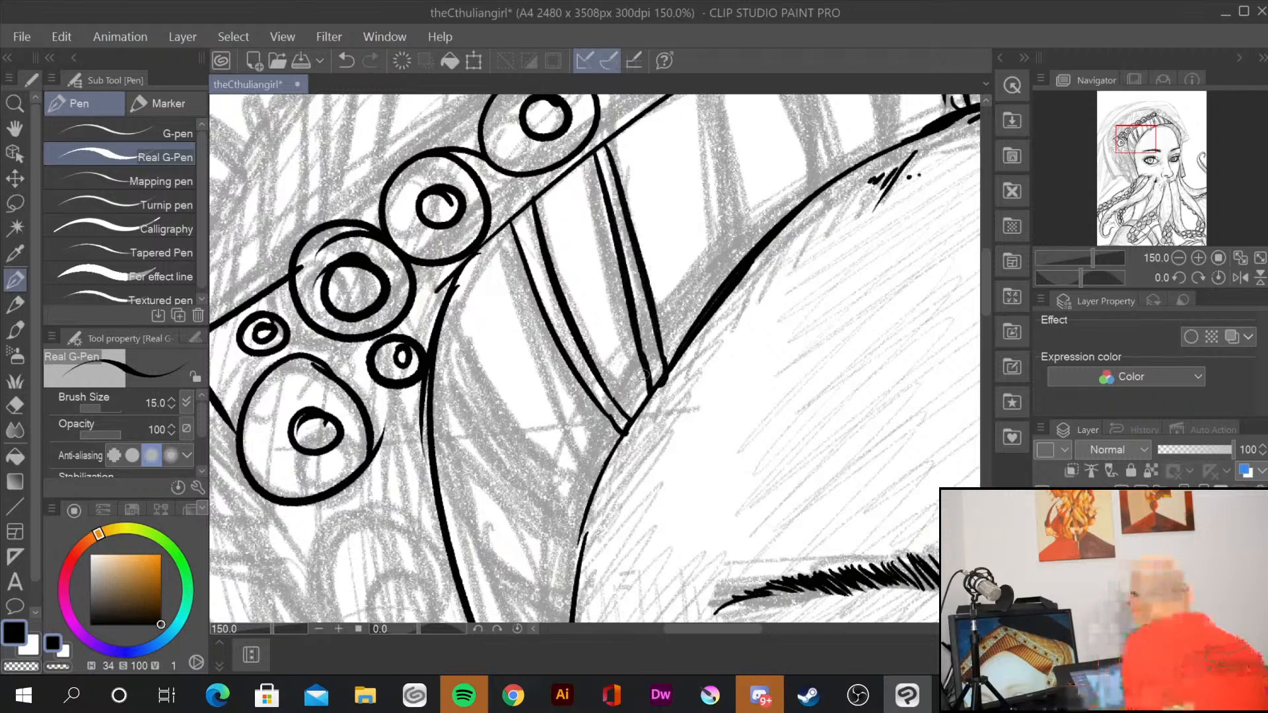
drag(857, 388, 719, 532)
mouse_move(561, 222)
mouse_down()
mouse_move(586, 383)
mouse_move(611, 394)
mouse_up()
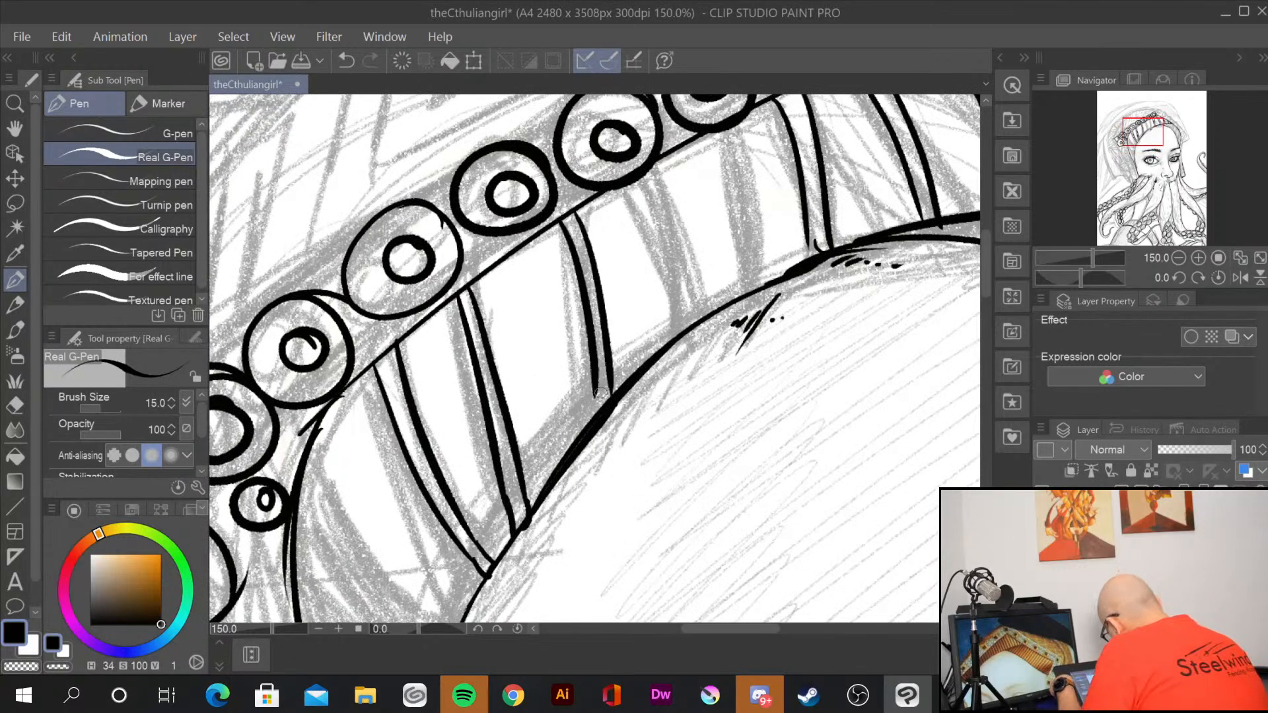
Step: Ink two pairs of curved stripes across the headband above the forehead, following the grey sketch
mouse_move(643, 175)
mouse_down()
mouse_move(680, 324)
mouse_move(700, 332)
mouse_up()
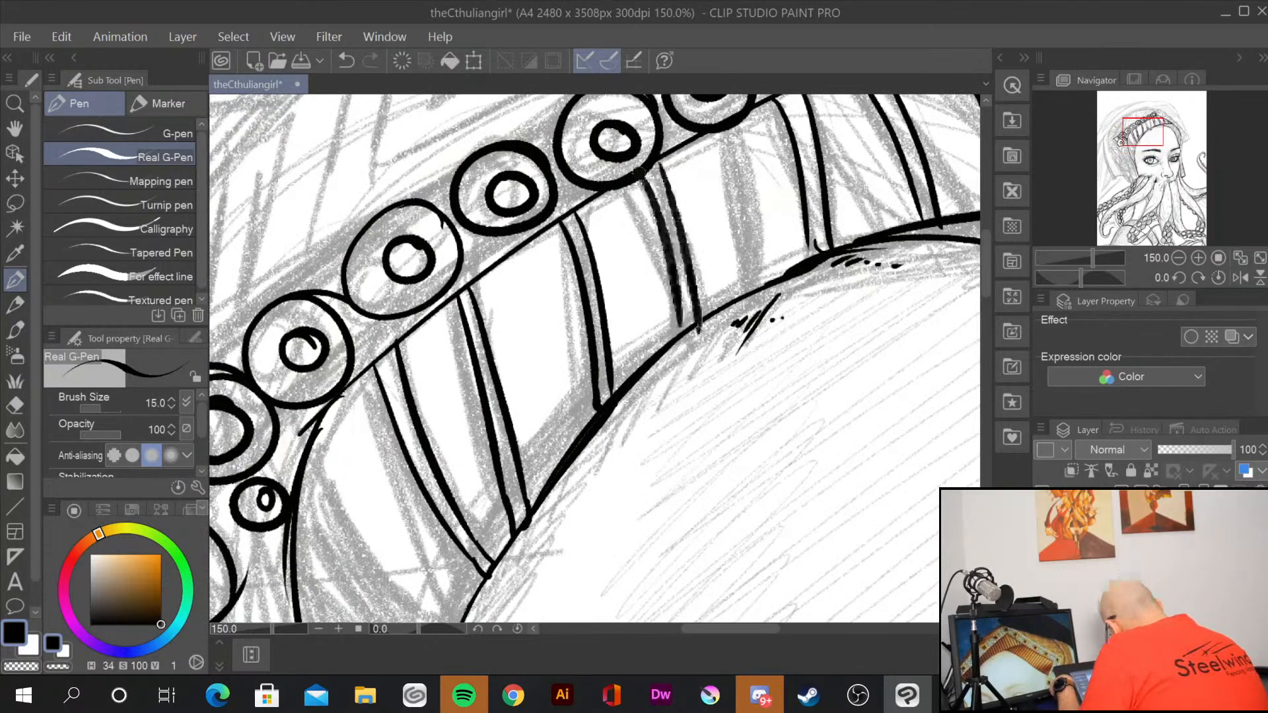
mouse_move(724, 129)
mouse_down()
mouse_move(750, 290)
mouse_move(764, 289)
mouse_move(697, 332)
mouse_up()
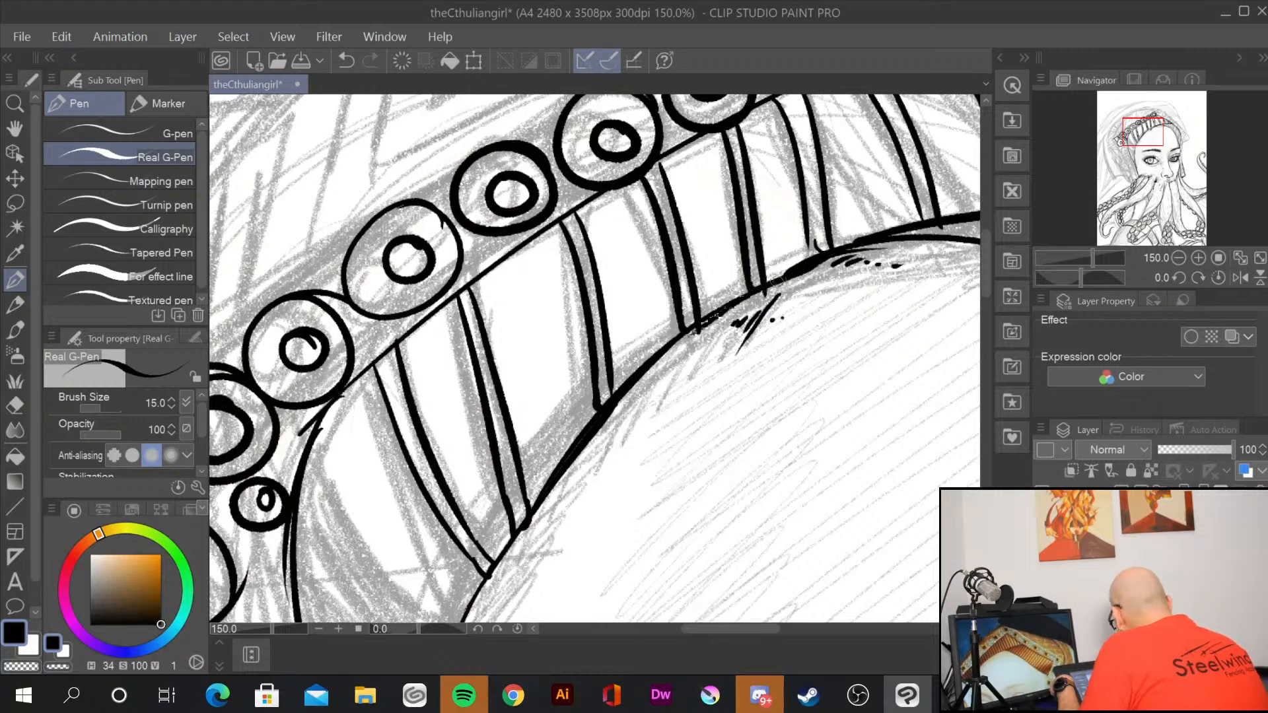
drag(749, 300, 672, 346)
Step: Ink paired curved stripes down the left side of the headband, ending at its tapered tip beside the left eye
mouse_move(695, 514)
mouse_down()
mouse_move(832, 266)
mouse_move(858, 245)
mouse_up()
drag(479, 166, 623, 386)
mouse_move(470, 204)
mouse_down()
mouse_move(621, 403)
mouse_move(610, 423)
mouse_up()
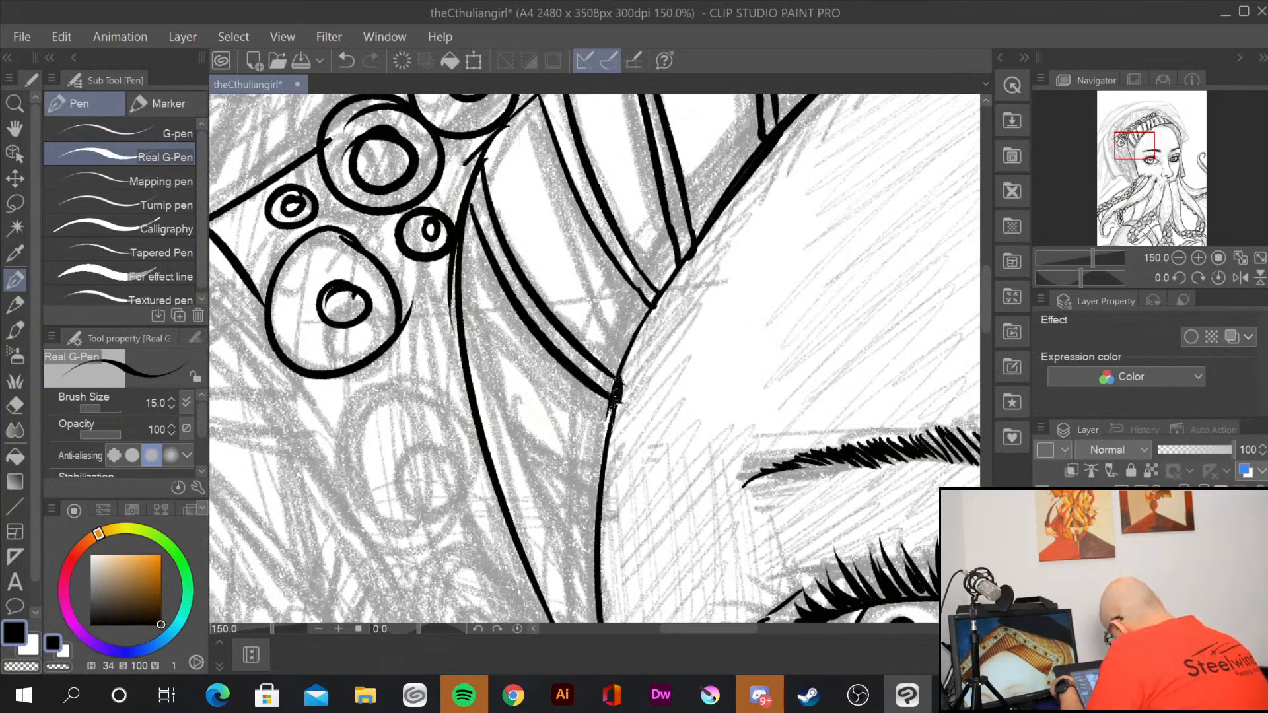
mouse_move(476, 271)
mouse_down()
mouse_move(468, 307)
mouse_move(598, 506)
mouse_up()
drag(468, 342, 606, 520)
drag(503, 487, 593, 597)
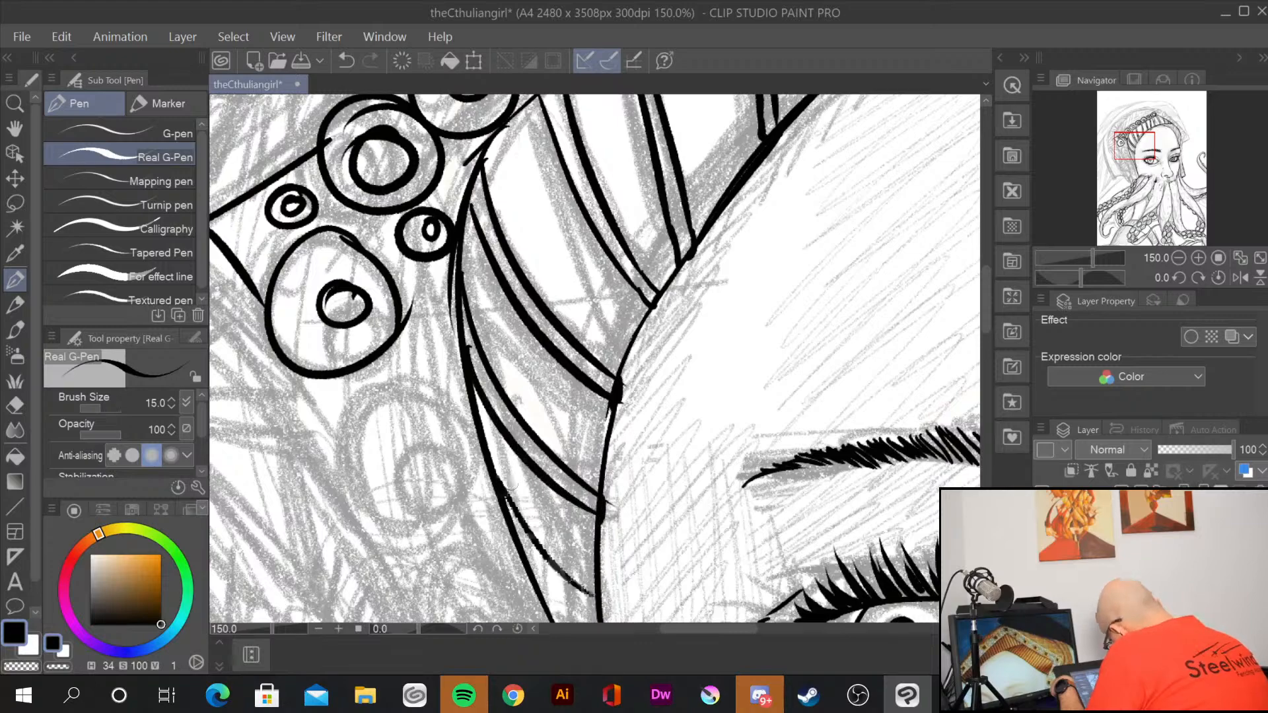
drag(661, 502, 604, 212)
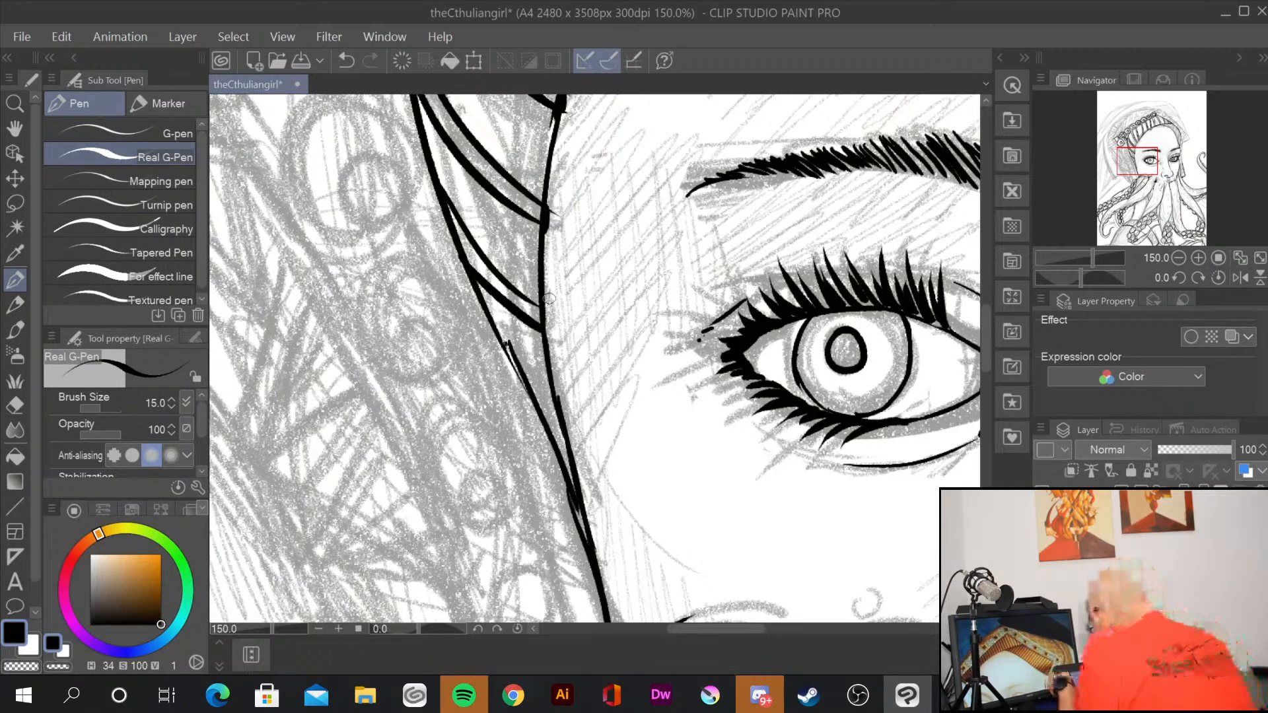
mouse_move(507, 345)
mouse_down()
mouse_move(547, 371)
mouse_move(549, 389)
mouse_up()
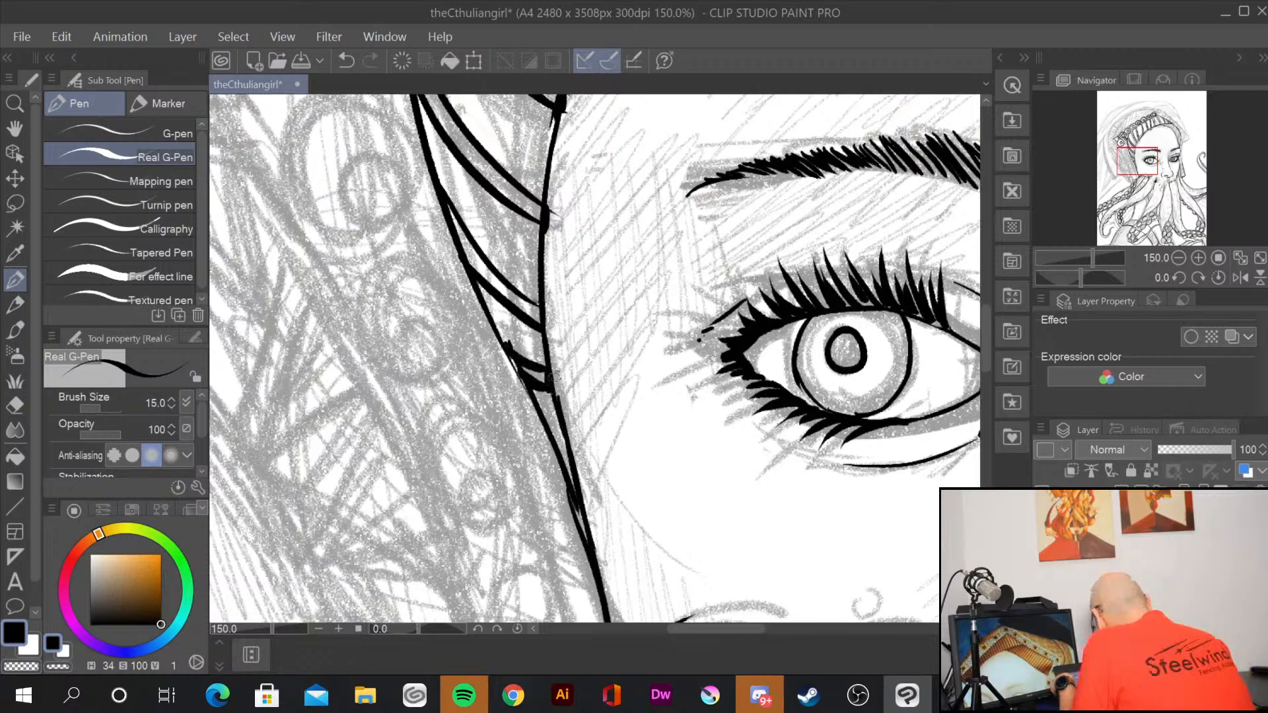
Step: Touch up the headband's left corner by thickening the outline joint, repairing circle edges and filling the gap between two circles
drag(536, 301, 545, 486)
drag(476, 198, 537, 540)
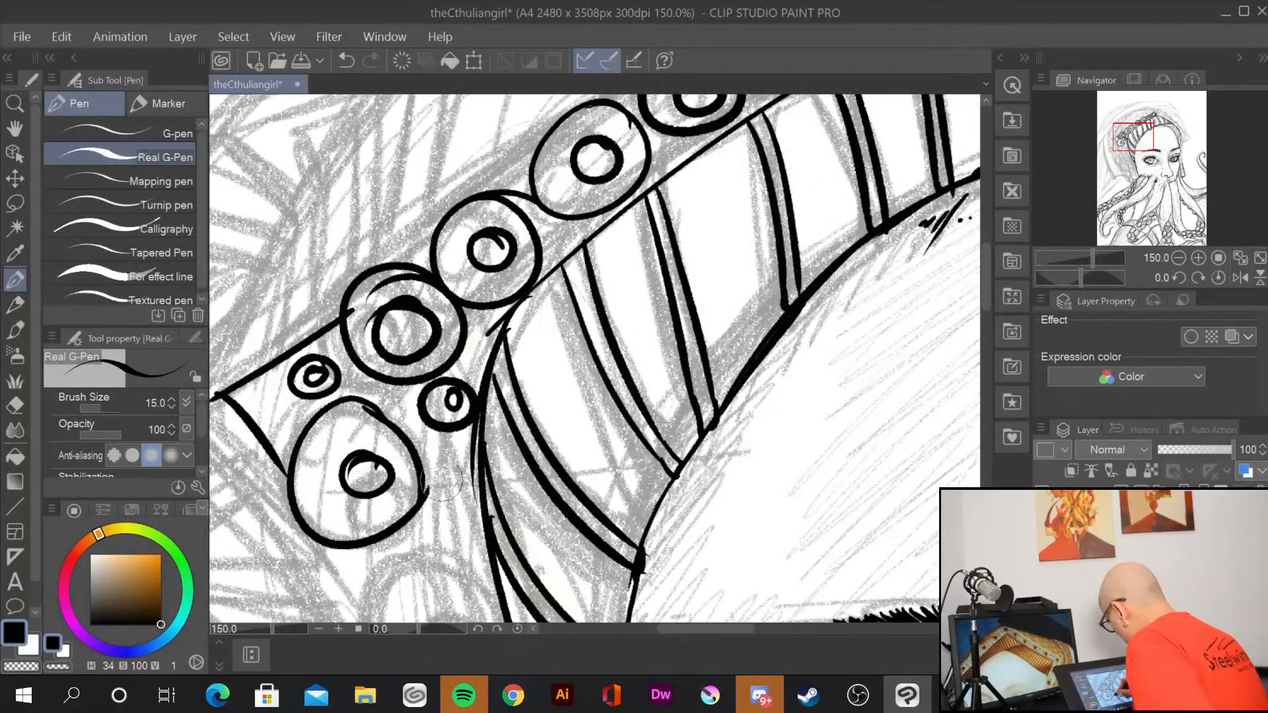
drag(480, 395, 479, 420)
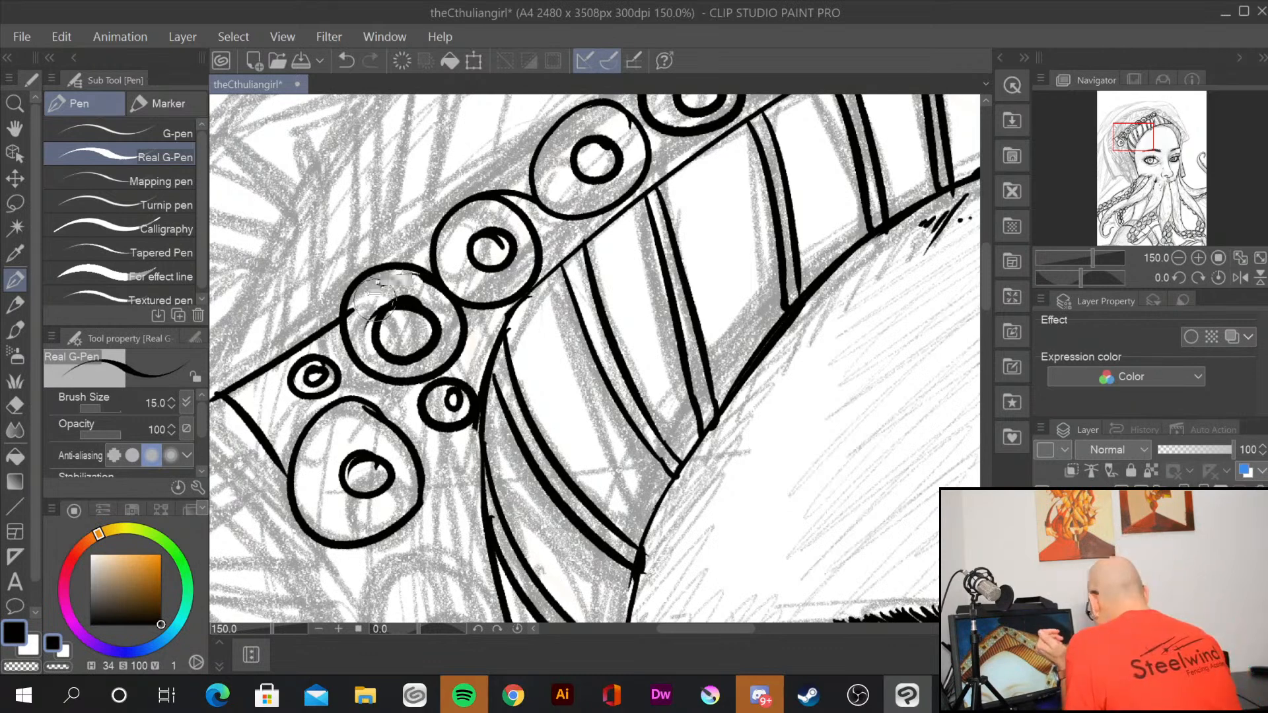
drag(375, 299, 368, 318)
drag(503, 249, 500, 242)
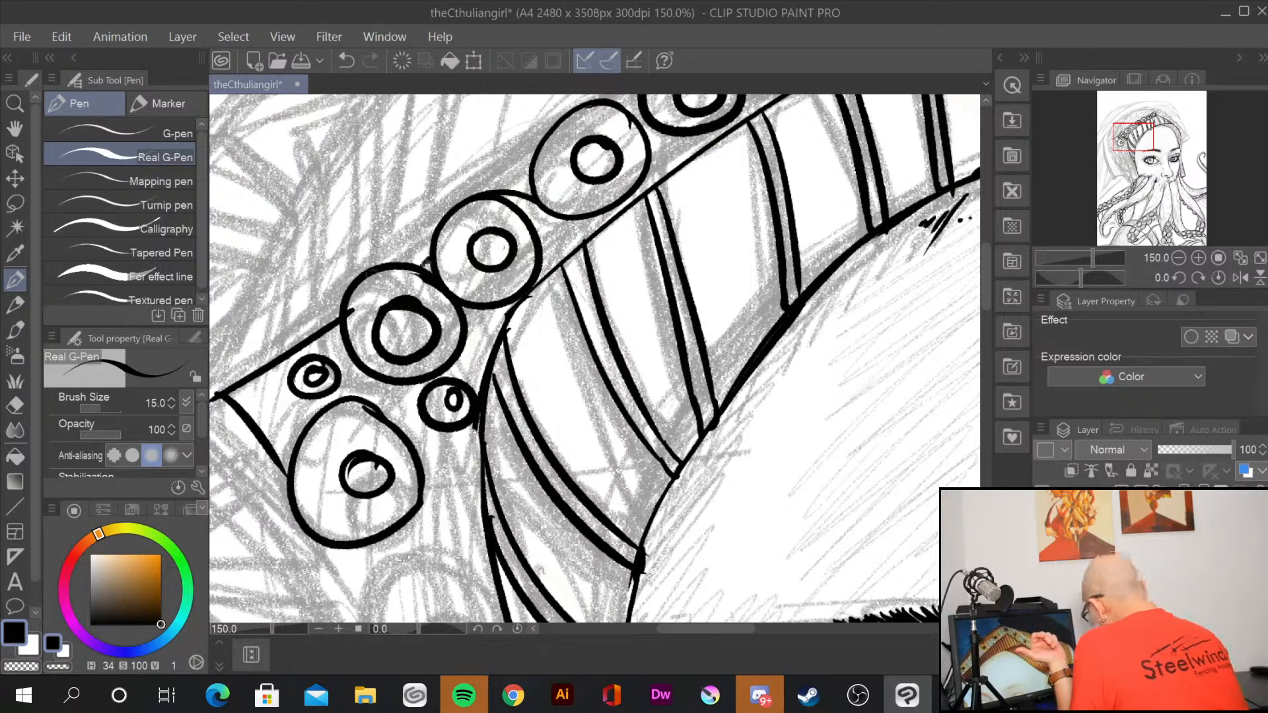
drag(426, 265, 431, 261)
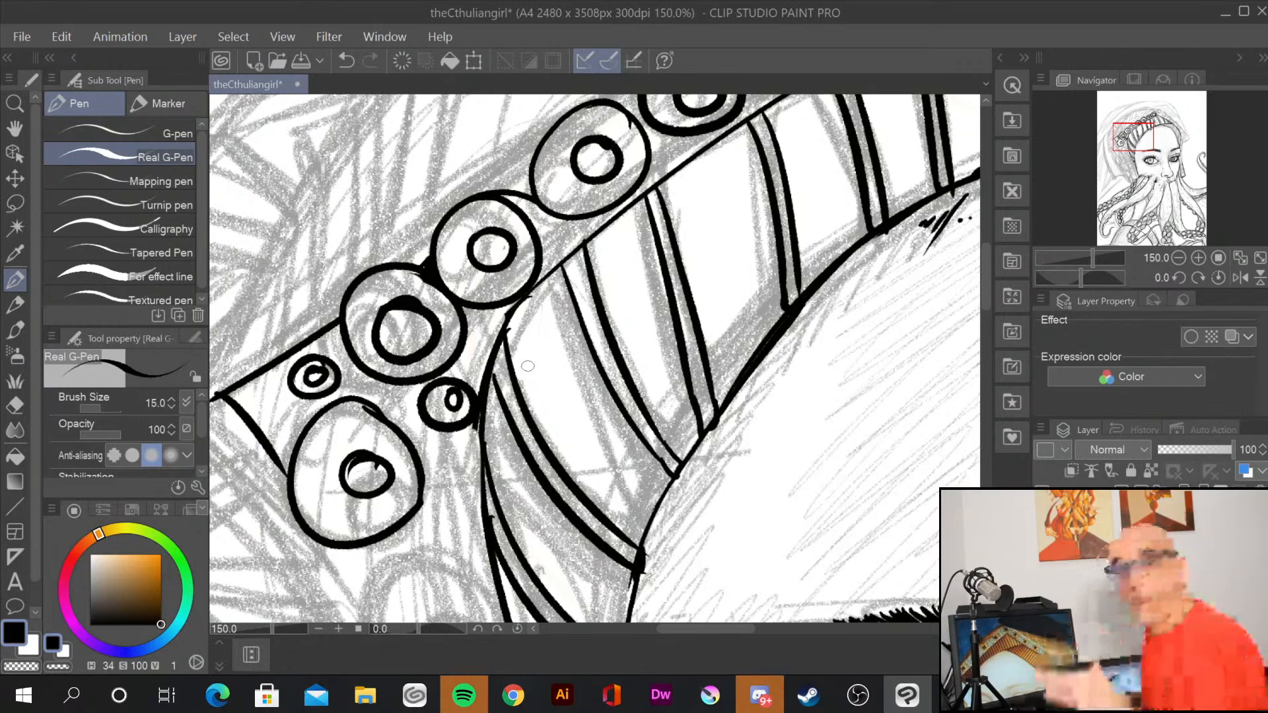
Step: Ink two ringed ovals below the large circle along the outer left edge of the headband
drag(560, 449, 495, 73)
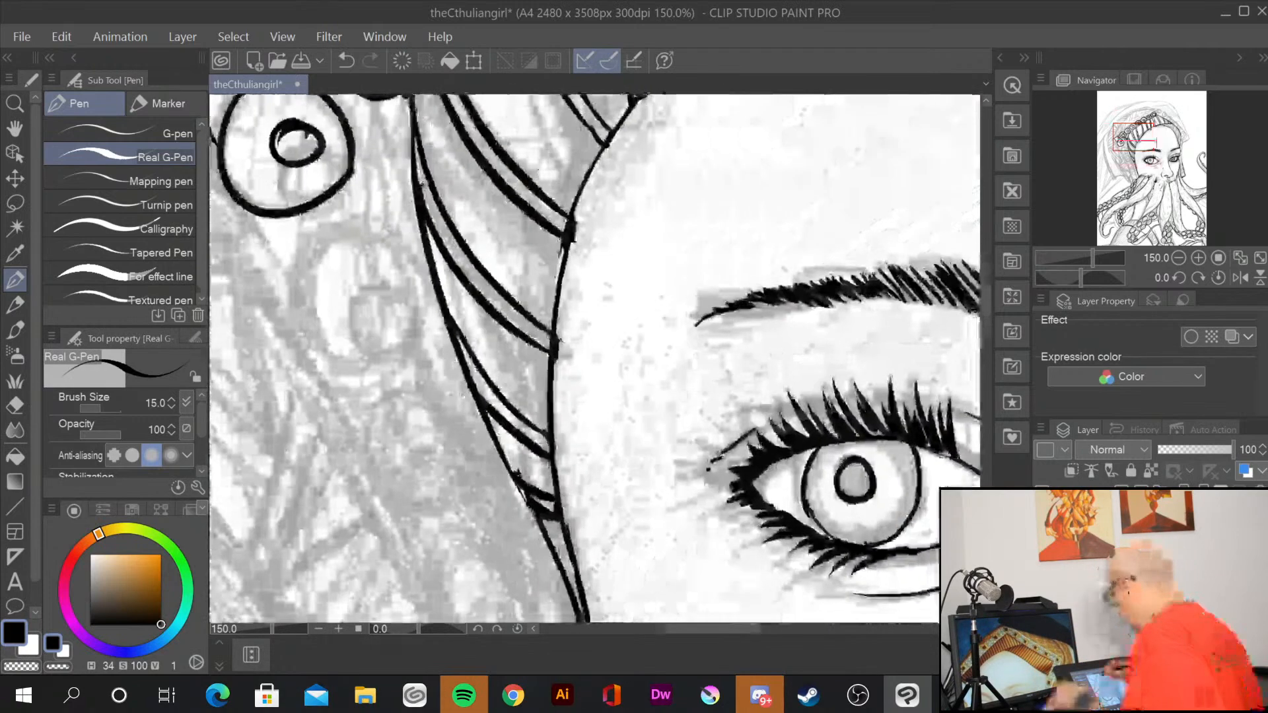
drag(350, 223, 386, 340)
drag(374, 266, 354, 321)
mouse_move(350, 226)
mouse_down()
mouse_move(390, 277)
mouse_move(379, 399)
mouse_move(396, 488)
mouse_move(465, 462)
mouse_up()
mouse_move(429, 377)
mouse_down()
mouse_move(470, 422)
mouse_move(462, 479)
mouse_up()
drag(436, 416, 424, 468)
drag(414, 417, 451, 456)
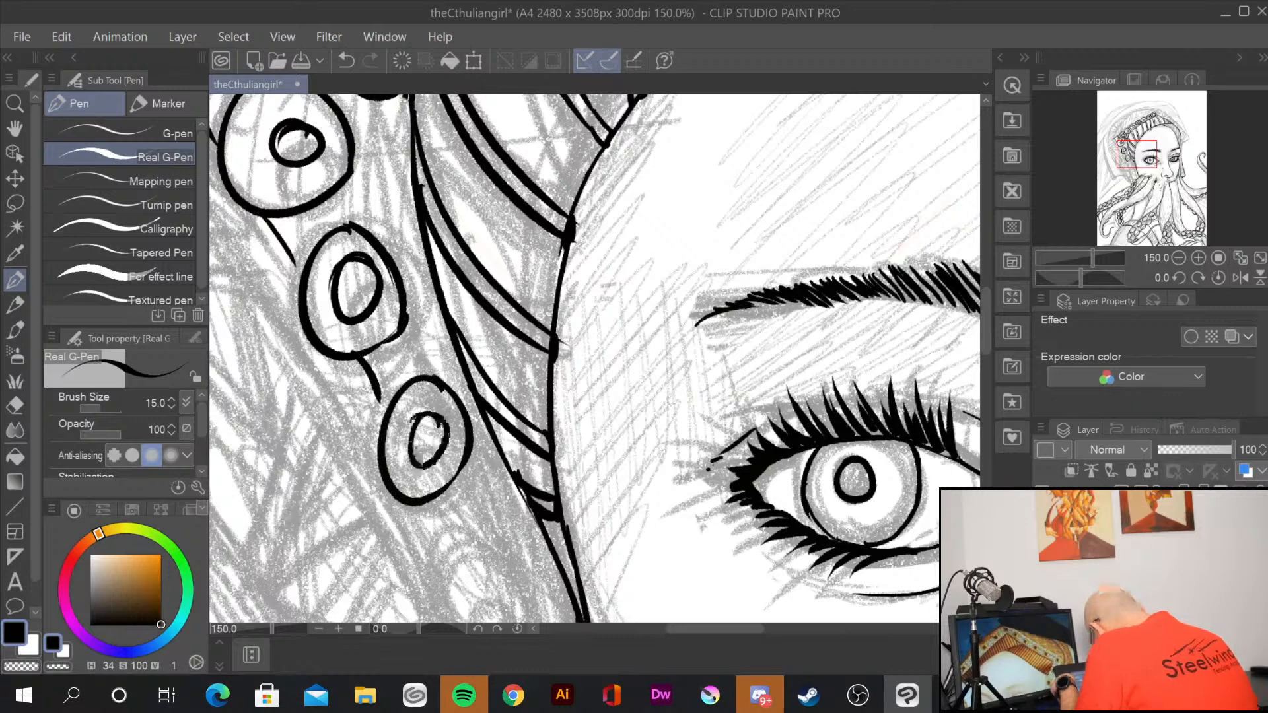
Step: Join the left-hand ovals with short lines and add two smaller ringed circles ending in a tapering strand above the tentacles
drag(375, 388, 387, 413)
drag(424, 500, 443, 544)
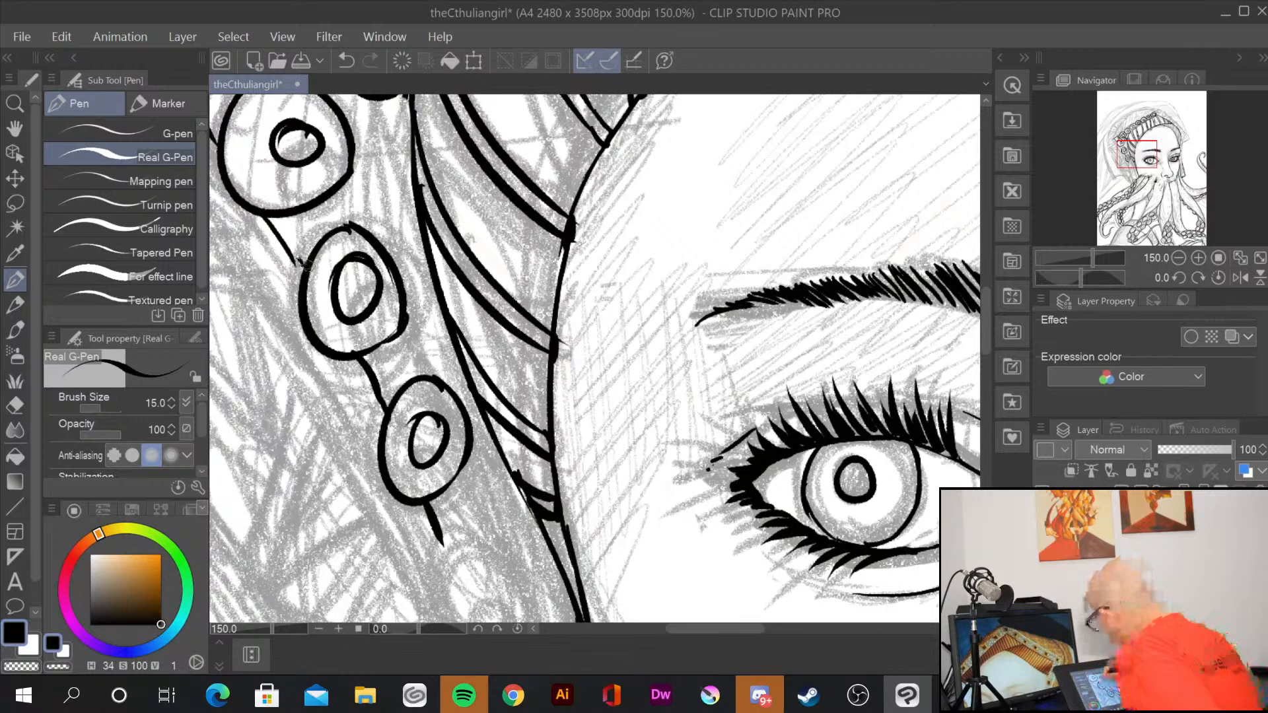
drag(295, 260, 305, 268)
mouse_move(371, 166)
mouse_down()
mouse_move(392, 166)
mouse_move(383, 199)
mouse_up()
mouse_move(437, 320)
mouse_down()
mouse_move(422, 364)
mouse_move(432, 337)
mouse_up()
mouse_move(463, 542)
mouse_down()
mouse_move(381, 272)
mouse_move(404, 338)
mouse_move(399, 248)
mouse_move(404, 265)
mouse_up()
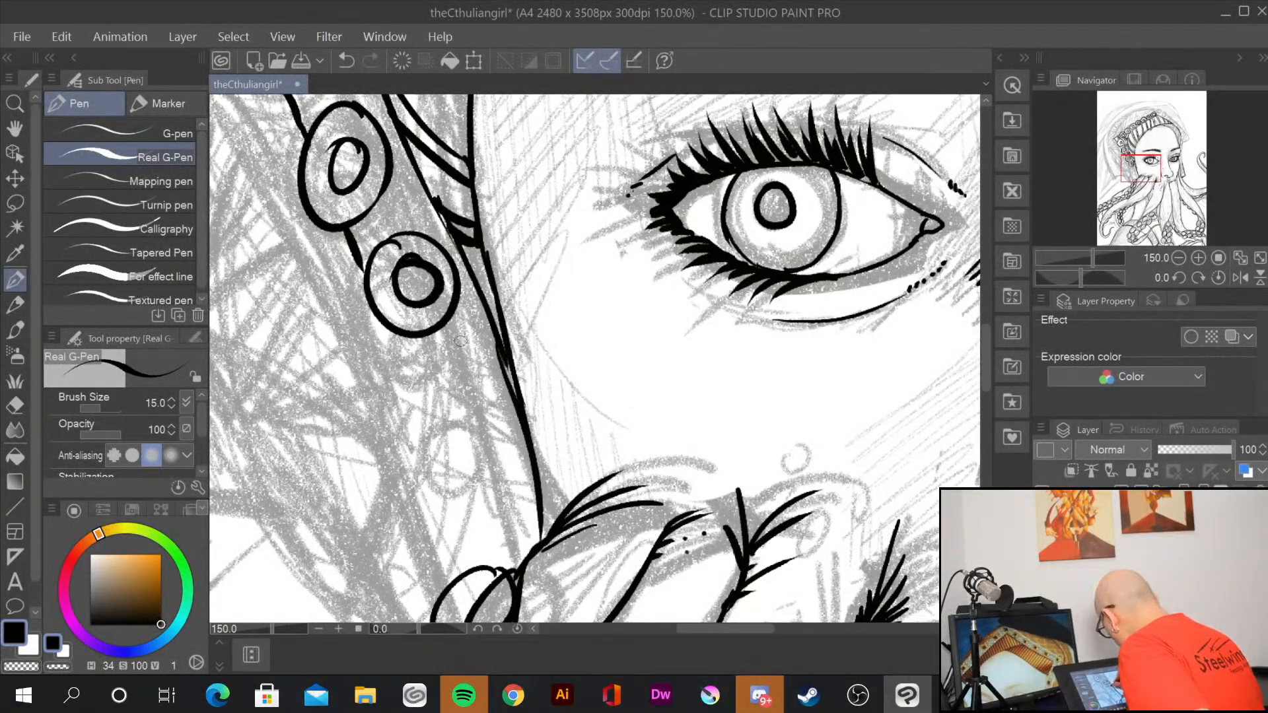
mouse_move(460, 335)
mouse_down()
mouse_move(436, 338)
mouse_move(439, 363)
mouse_move(474, 374)
mouse_move(505, 515)
mouse_up()
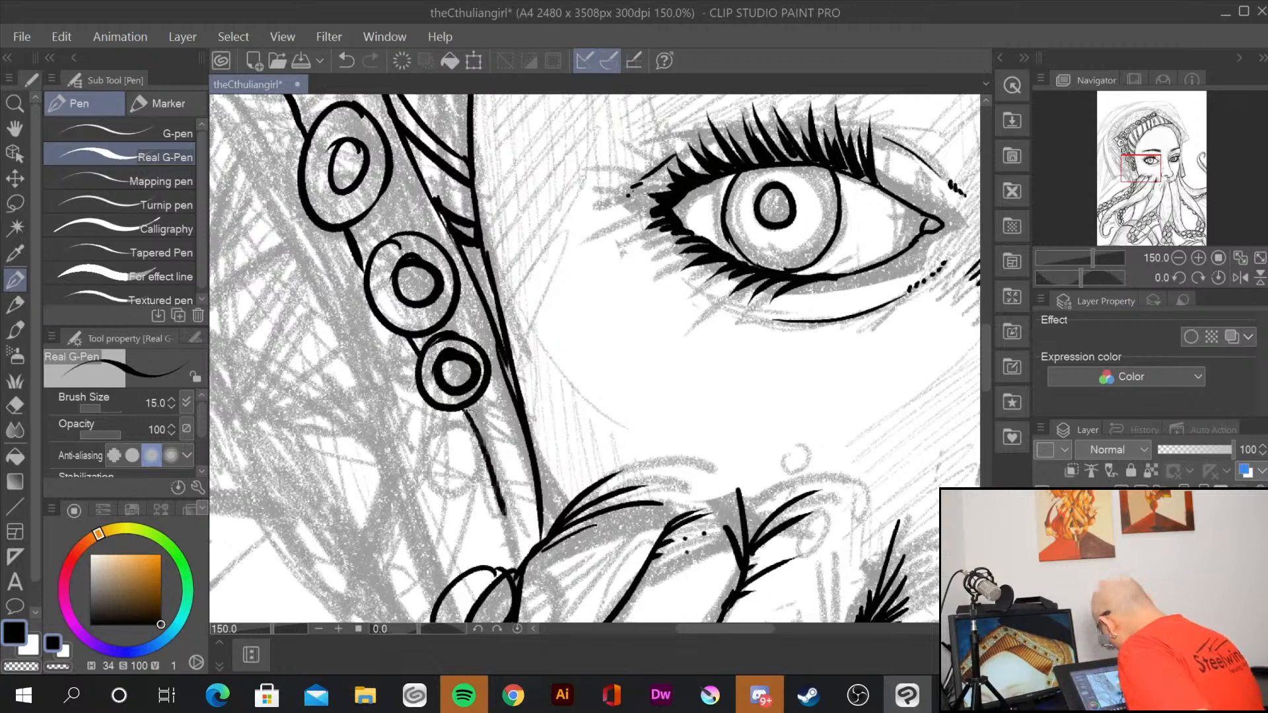
mouse_move(467, 412)
mouse_down()
mouse_move(511, 552)
mouse_move(530, 484)
mouse_up()
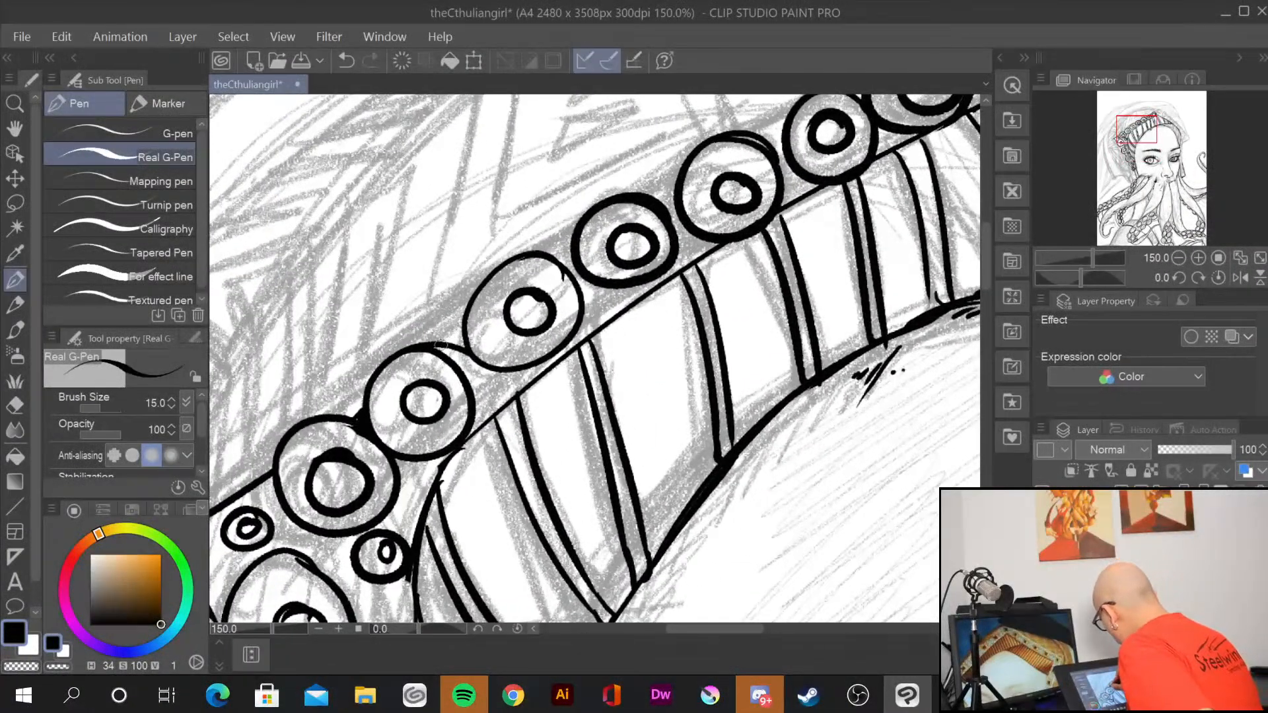
Step: Ink short connecting lines between the circles along the headband's upper left edge
drag(441, 344, 465, 324)
drag(558, 256, 570, 246)
drag(660, 344, 488, 486)
drag(483, 339, 506, 320)
drag(588, 276, 705, 200)
Step: Close the outline gap at the headband's peak and add a short corner stroke beside the last circle
mouse_move(888, 441)
mouse_down()
mouse_move(804, 393)
mouse_move(505, 402)
mouse_up()
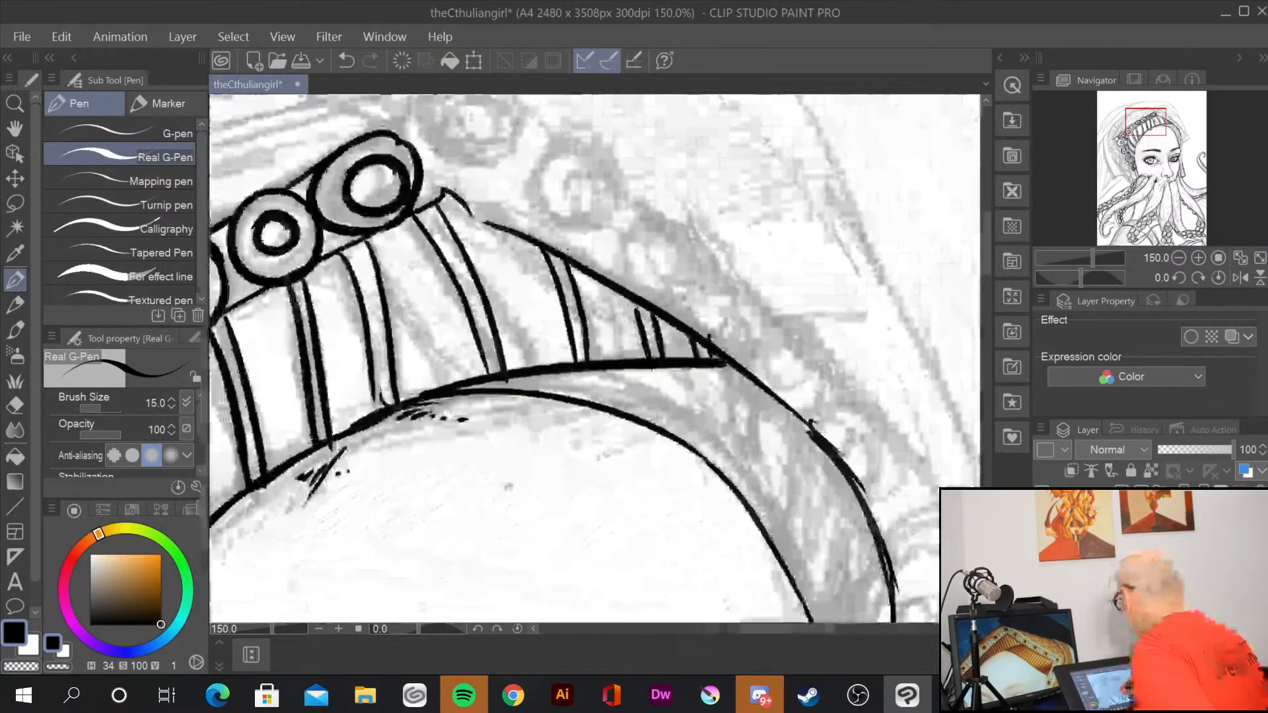
drag(419, 156, 496, 222)
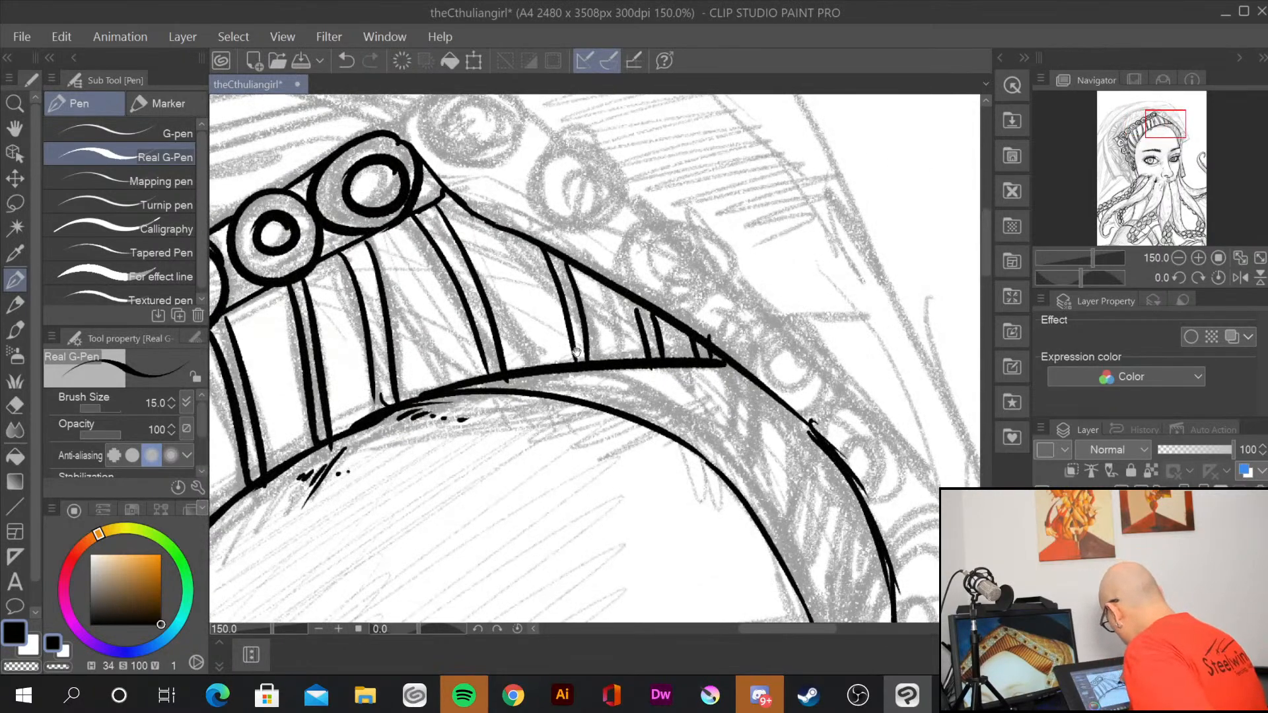
drag(576, 353, 622, 493)
drag(458, 285, 441, 259)
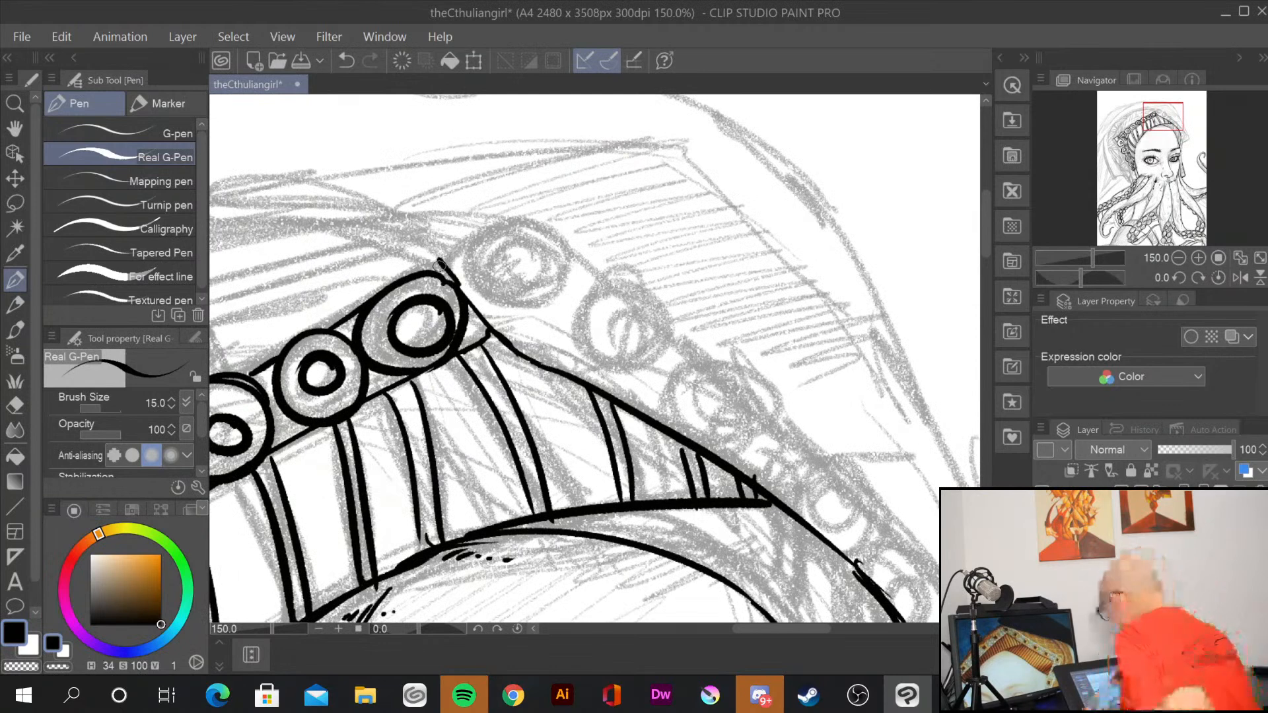
drag(438, 262, 454, 282)
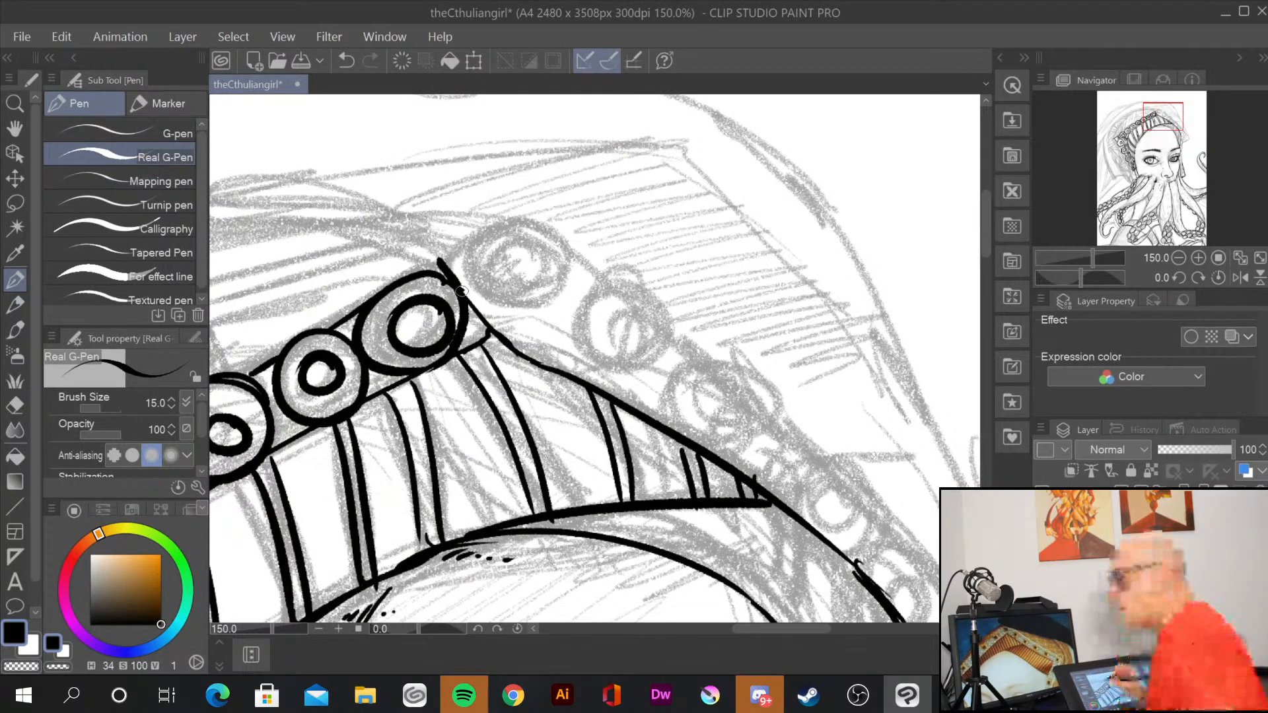
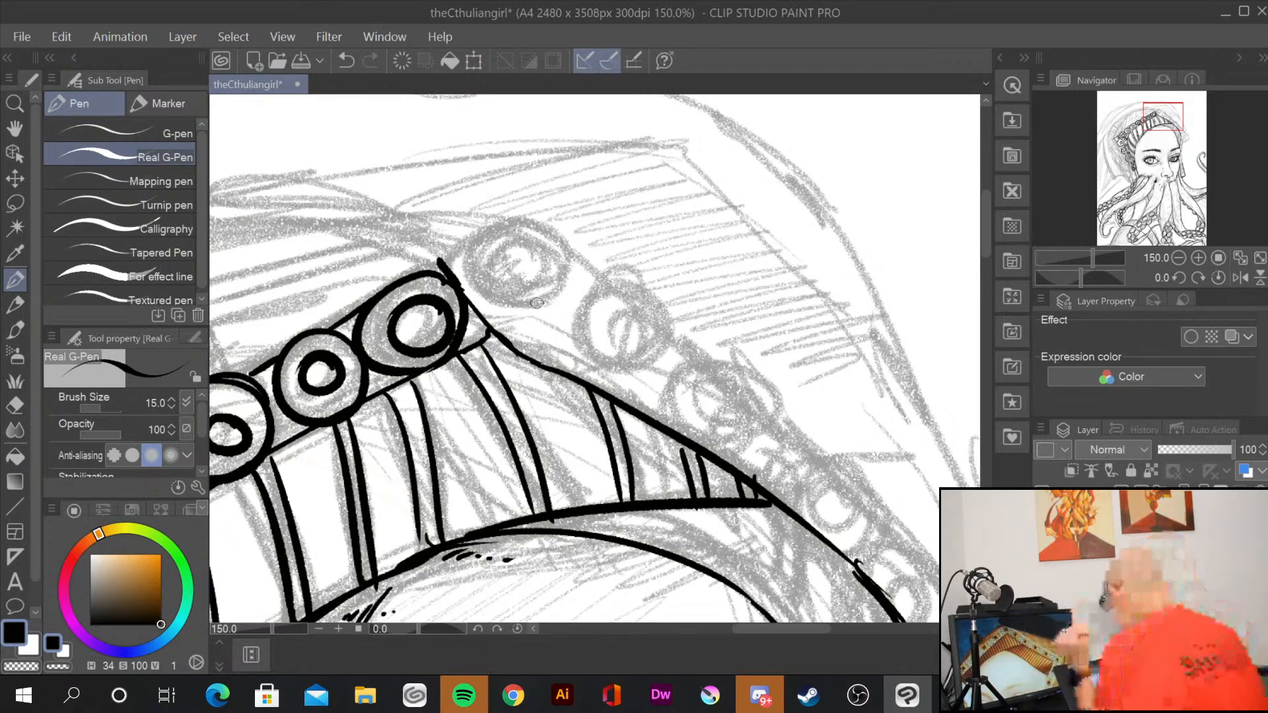
Step: Ink seven ringed circles with connecting lines from the headband's peak down its right side
mouse_move(456, 267)
mouse_down()
mouse_move(528, 222)
mouse_move(571, 259)
mouse_move(533, 250)
mouse_move(538, 281)
mouse_move(618, 283)
mouse_move(664, 345)
mouse_up()
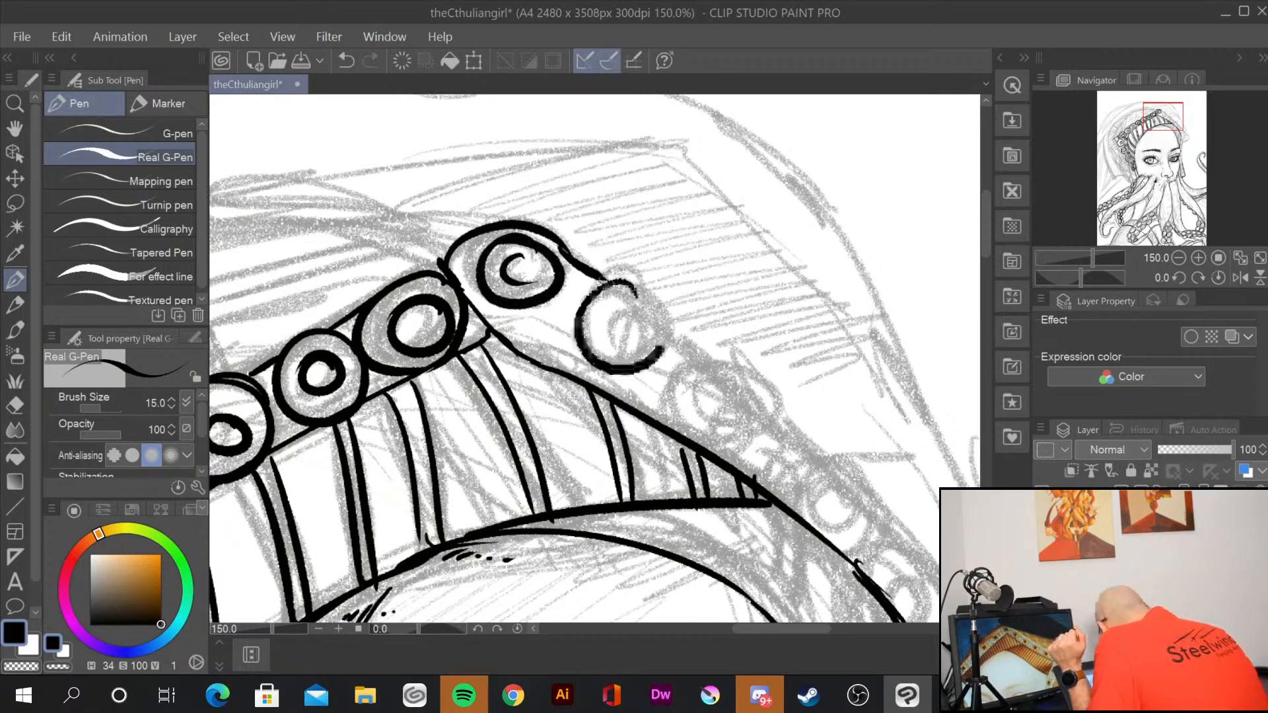
mouse_move(604, 283)
mouse_down()
mouse_move(680, 359)
mouse_move(730, 371)
mouse_move(732, 418)
mouse_move(739, 391)
mouse_up()
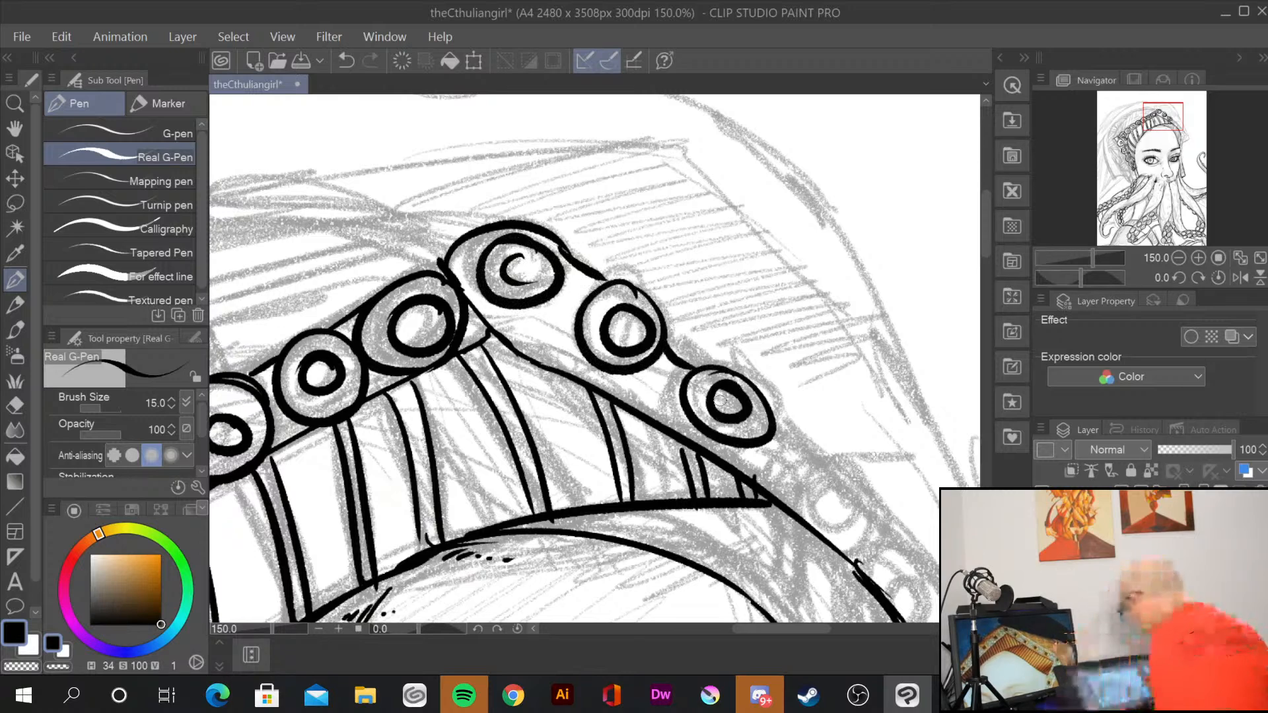
mouse_move(902, 494)
mouse_down()
mouse_move(713, 317)
mouse_move(713, 358)
mouse_move(699, 320)
mouse_move(740, 420)
mouse_move(771, 403)
mouse_move(840, 469)
mouse_up()
drag(660, 396, 614, 202)
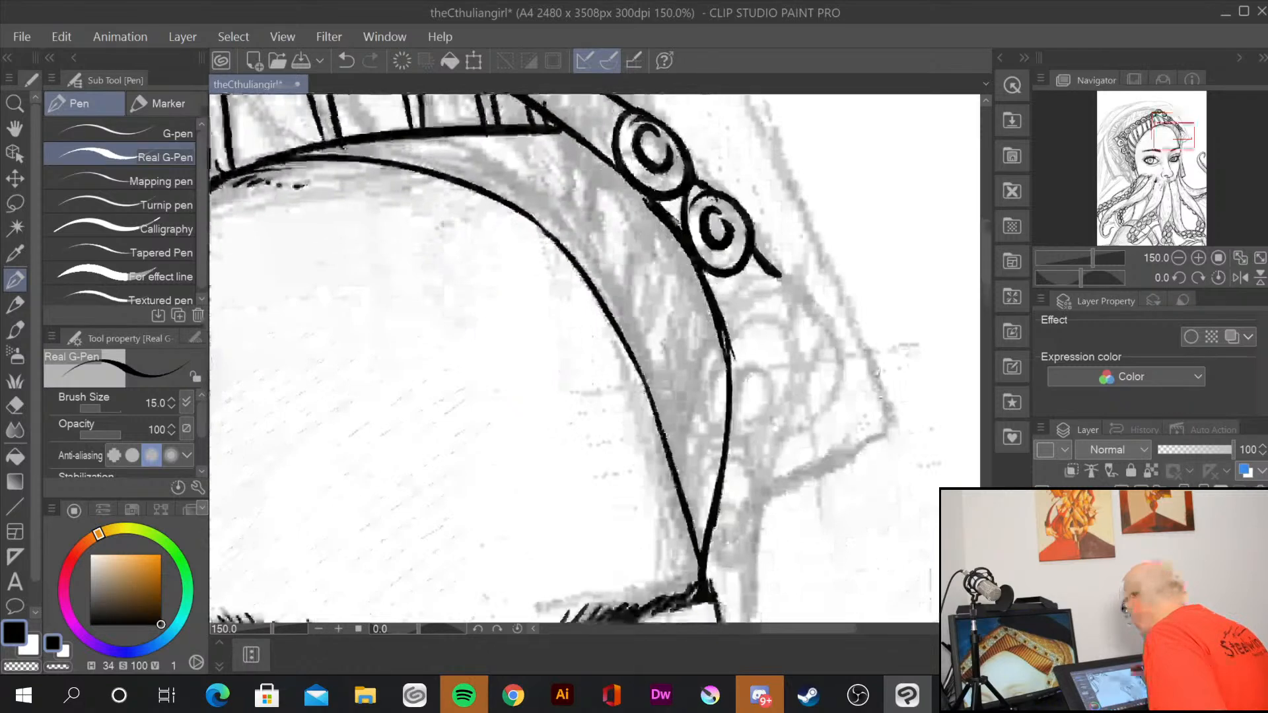
mouse_move(782, 277)
mouse_down()
mouse_move(729, 307)
mouse_move(765, 340)
mouse_move(752, 325)
mouse_move(776, 417)
mouse_move(754, 465)
mouse_move(748, 437)
mouse_up()
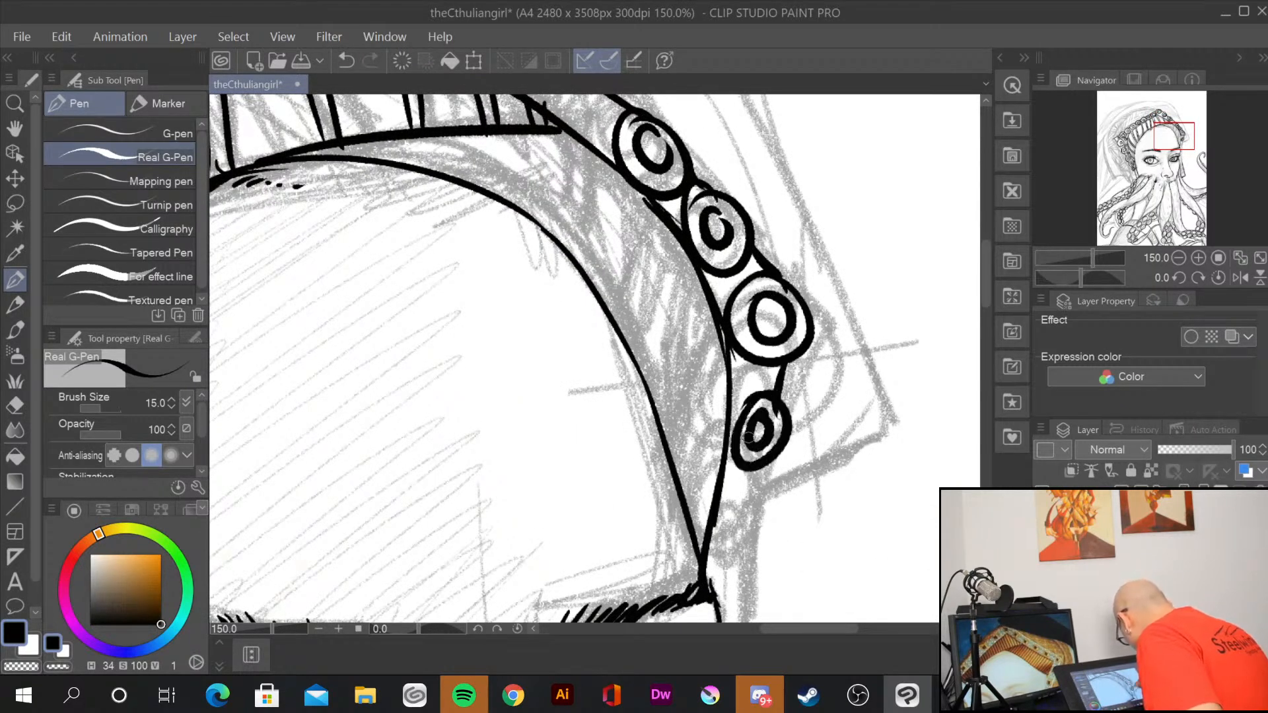
Step: Extend the right-hand strand down past the right eye with line strokes and add three small dots
drag(850, 529, 886, 348)
mouse_move(794, 287)
mouse_down()
mouse_move(785, 506)
mouse_move(780, 179)
mouse_move(794, 377)
mouse_up()
drag(771, 191, 762, 228)
drag(759, 206, 766, 229)
drag(775, 193, 772, 226)
drag(767, 275, 770, 363)
click(768, 374)
click(778, 385)
click(781, 371)
drag(796, 408, 815, 558)
Step: Ink the squared lower end of the right-hand strand beside the cheek and add two ovals to it
mouse_move(884, 520)
mouse_down()
mouse_move(835, 223)
mouse_move(832, 265)
mouse_up()
drag(752, 264, 785, 377)
drag(789, 280, 799, 345)
drag(802, 295, 801, 340)
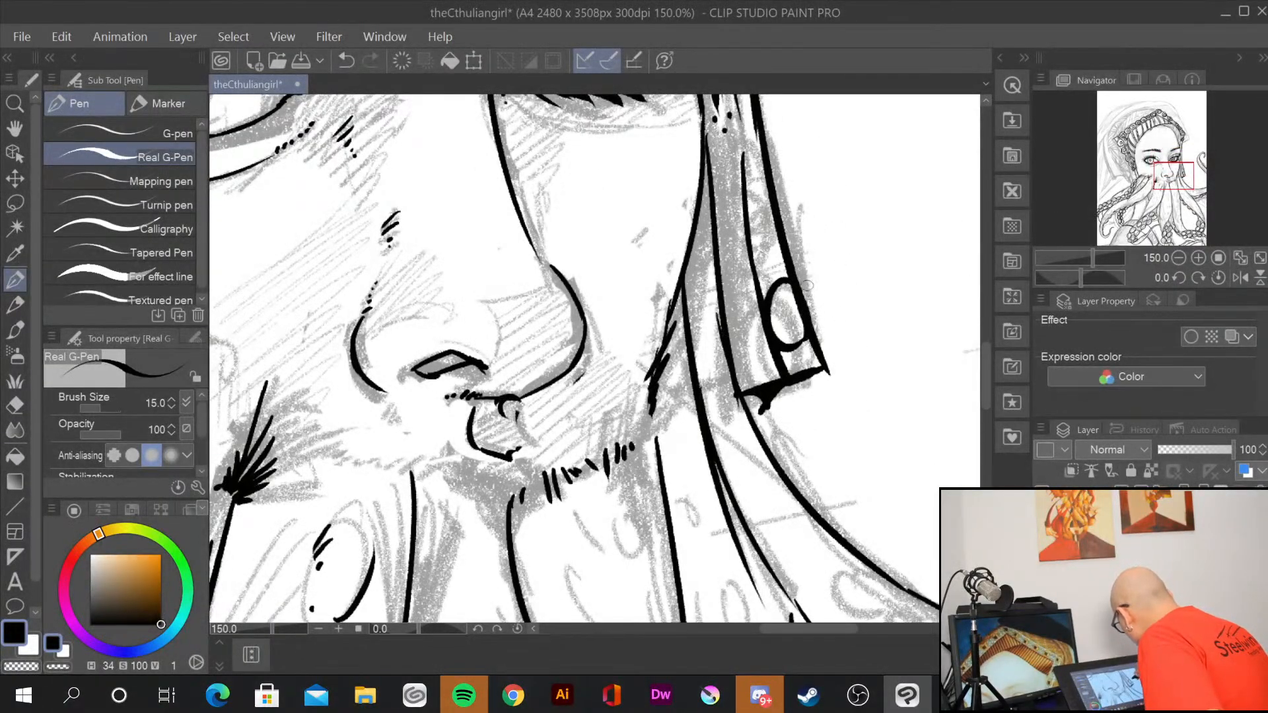
mouse_move(786, 220)
mouse_down()
mouse_move(769, 259)
mouse_move(787, 270)
mouse_move(791, 249)
mouse_up()
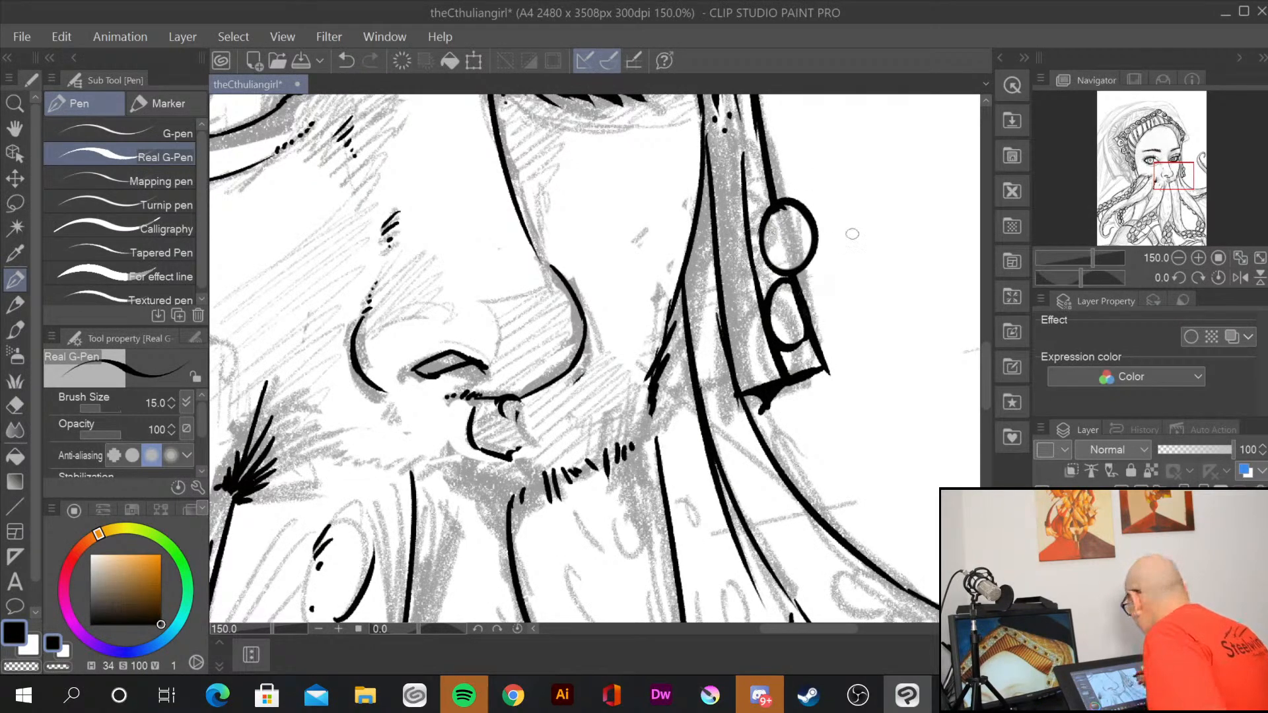
Step: Ink curved stripes across the upper right curve of the headband, starting from the pointed tip of the inner band
drag(826, 180, 816, 601)
drag(810, 374, 819, 597)
drag(835, 335, 892, 526)
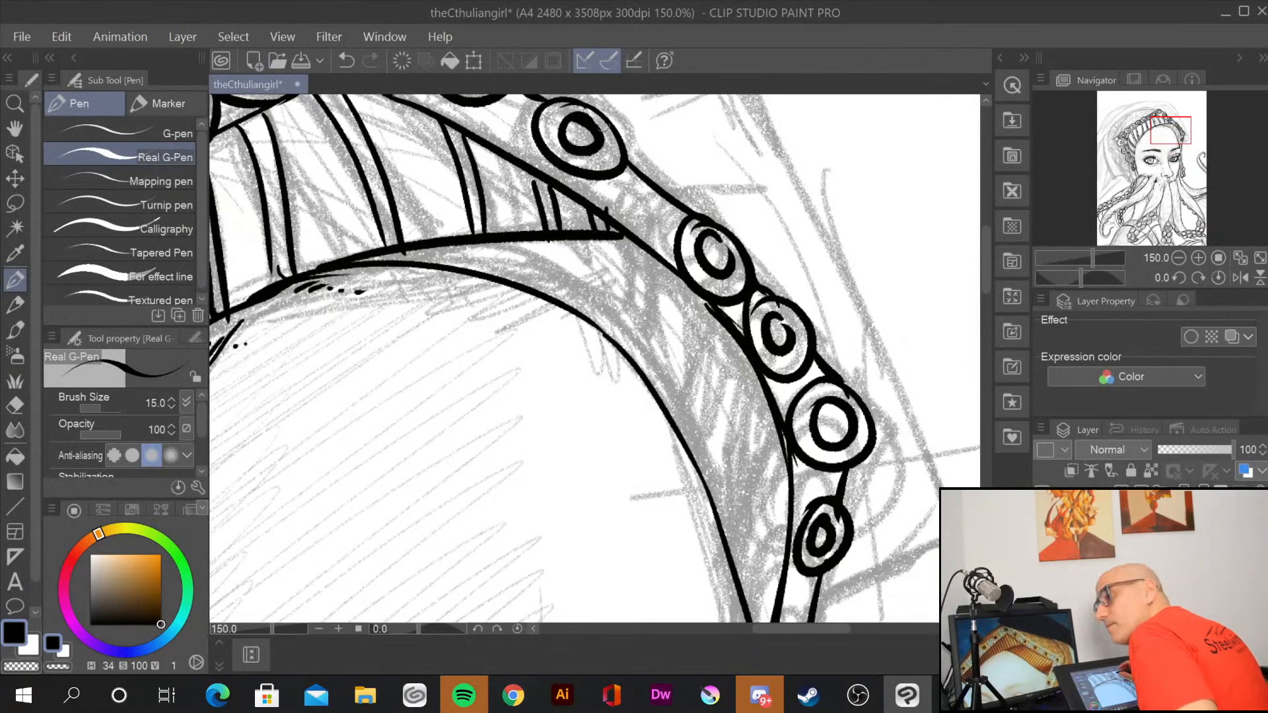
drag(626, 243, 631, 355)
drag(688, 282, 672, 400)
drag(699, 294, 677, 414)
mouse_move(733, 334)
mouse_down()
mouse_move(677, 423)
mouse_move(687, 432)
mouse_up()
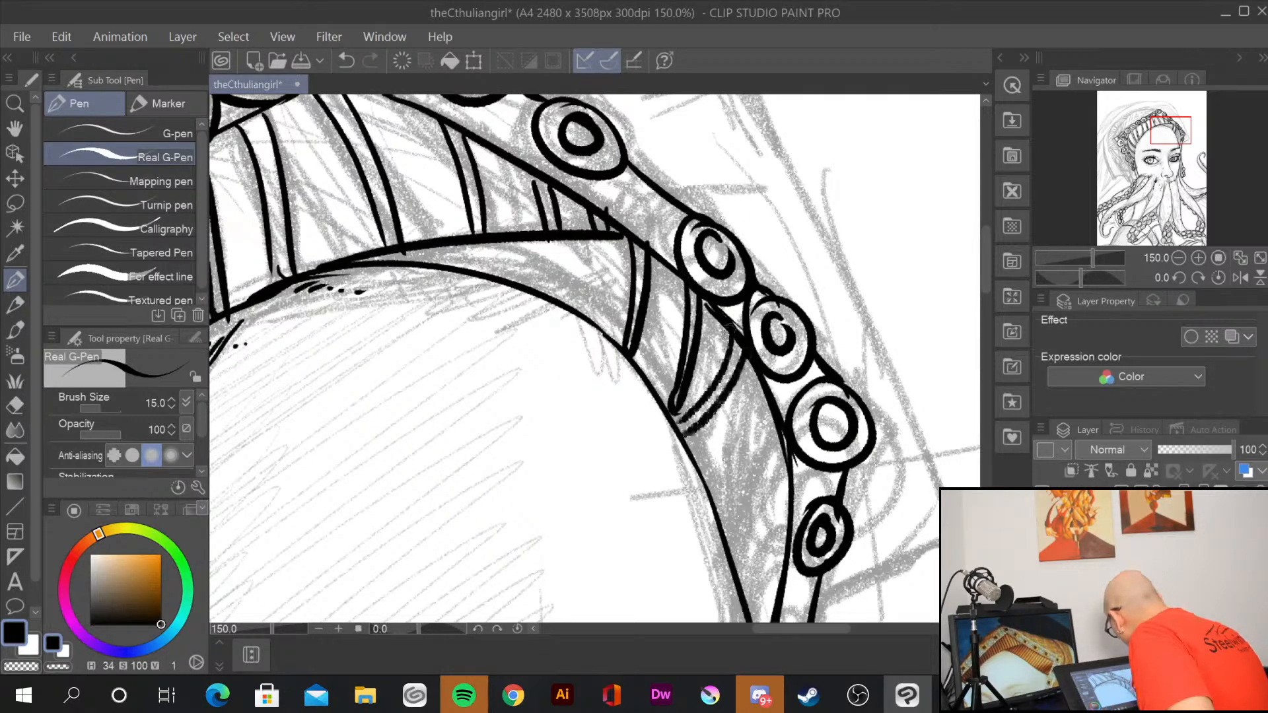
Step: Ink three pairs of slanted stripes across the narrowing lower right part of the headband
drag(766, 395, 715, 490)
drag(774, 417, 720, 503)
drag(785, 467, 725, 545)
drag(783, 496, 734, 564)
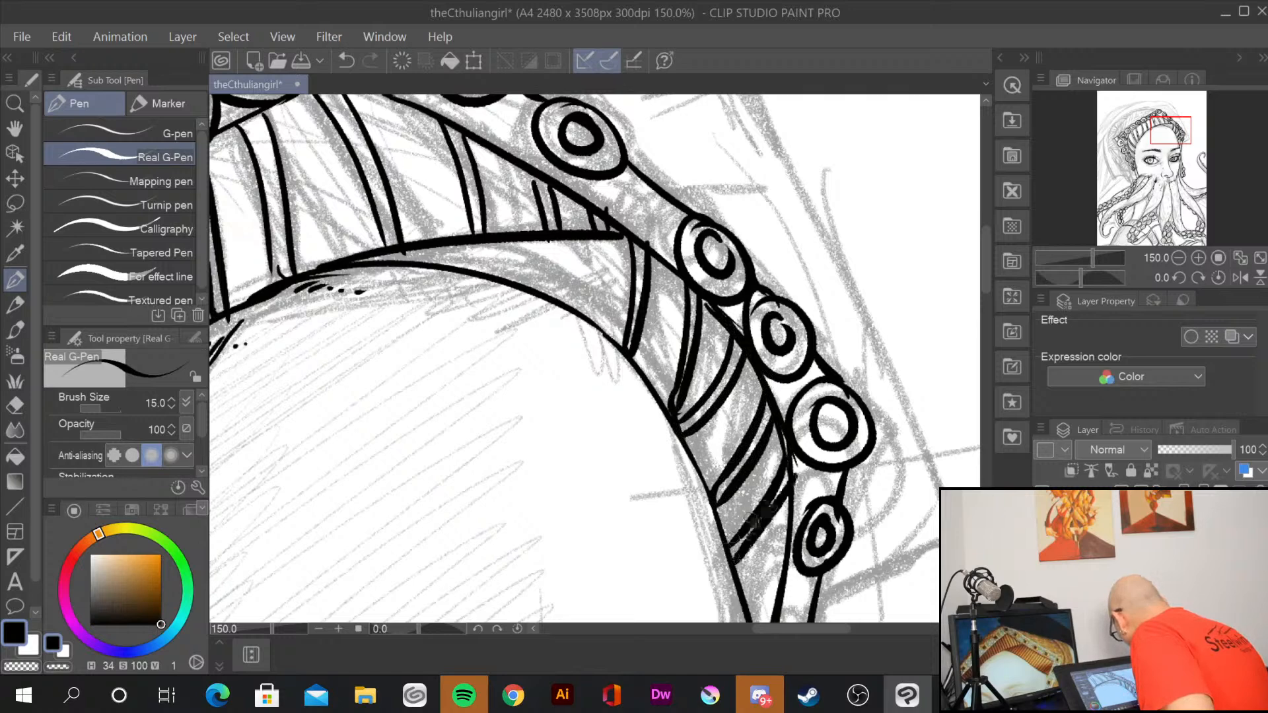
drag(789, 529, 750, 608)
drag(782, 568, 752, 630)
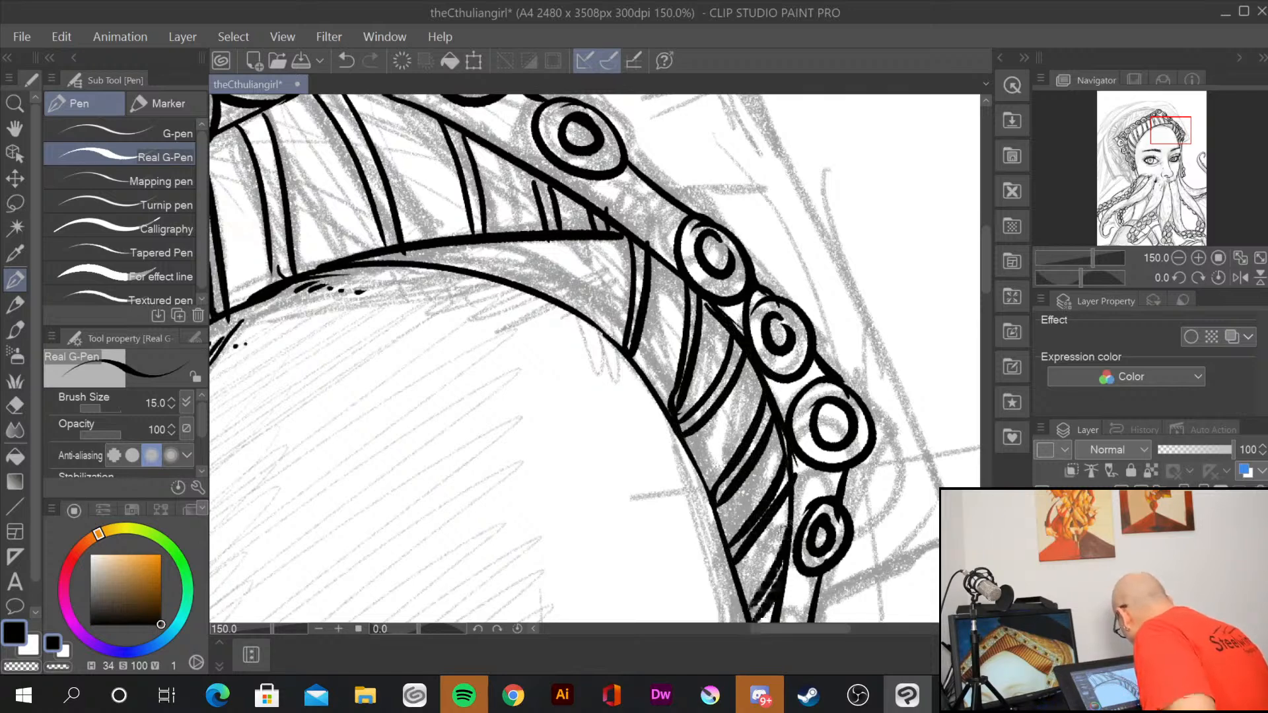
Step: Extend the paired stripes into the thin wedge between the inner band line and the forehead outline
drag(579, 241, 607, 330)
mouse_move(535, 235)
mouse_down()
mouse_move(550, 297)
mouse_move(565, 301)
mouse_up()
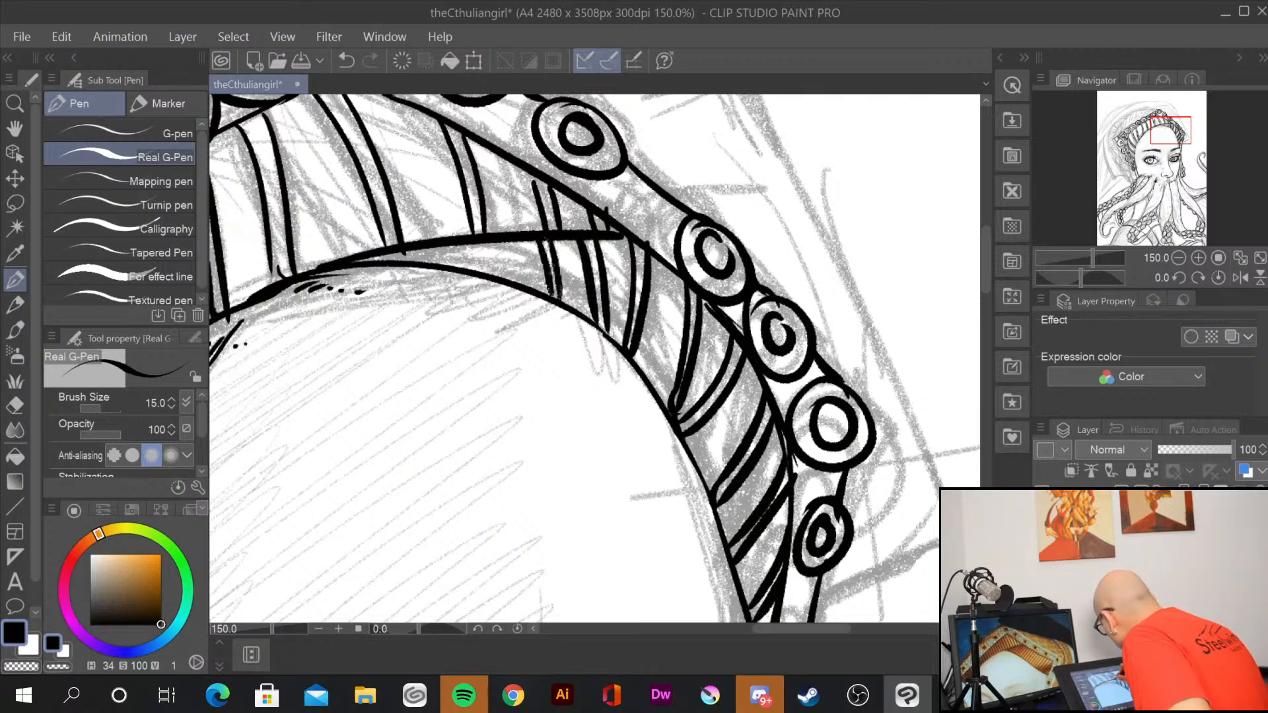
drag(475, 233, 492, 275)
drag(488, 241, 501, 281)
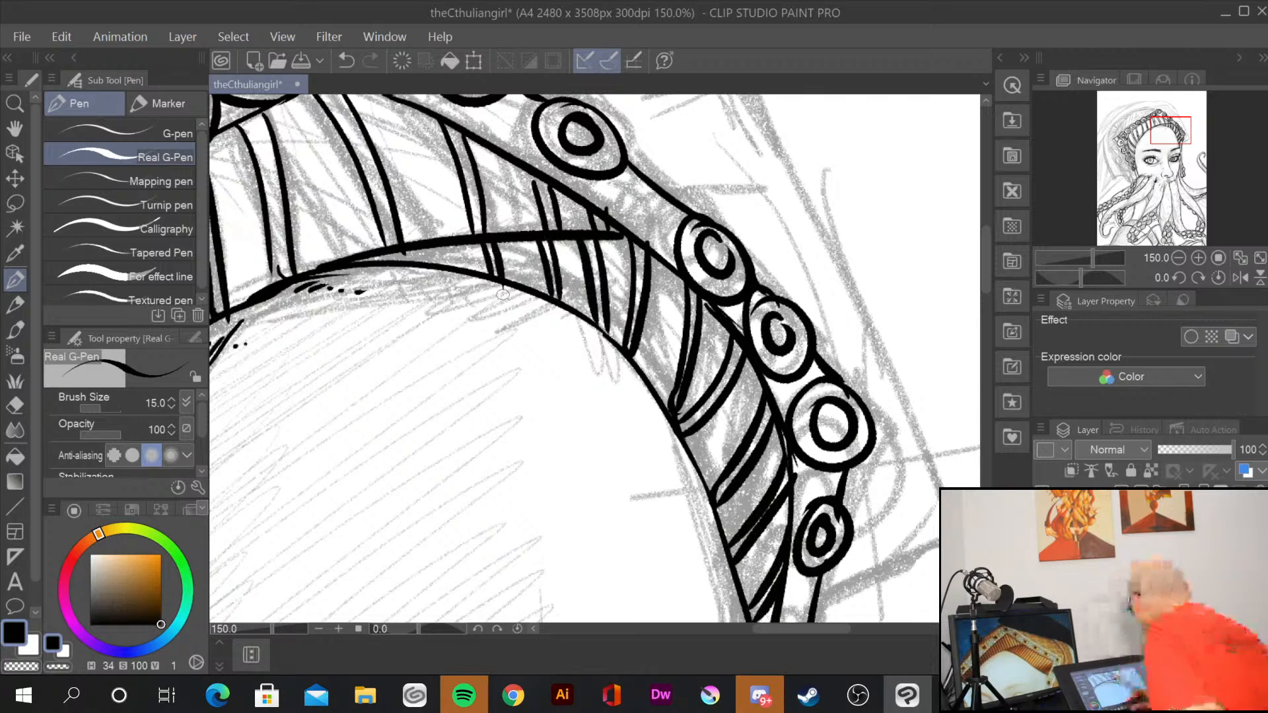
drag(472, 362, 788, 601)
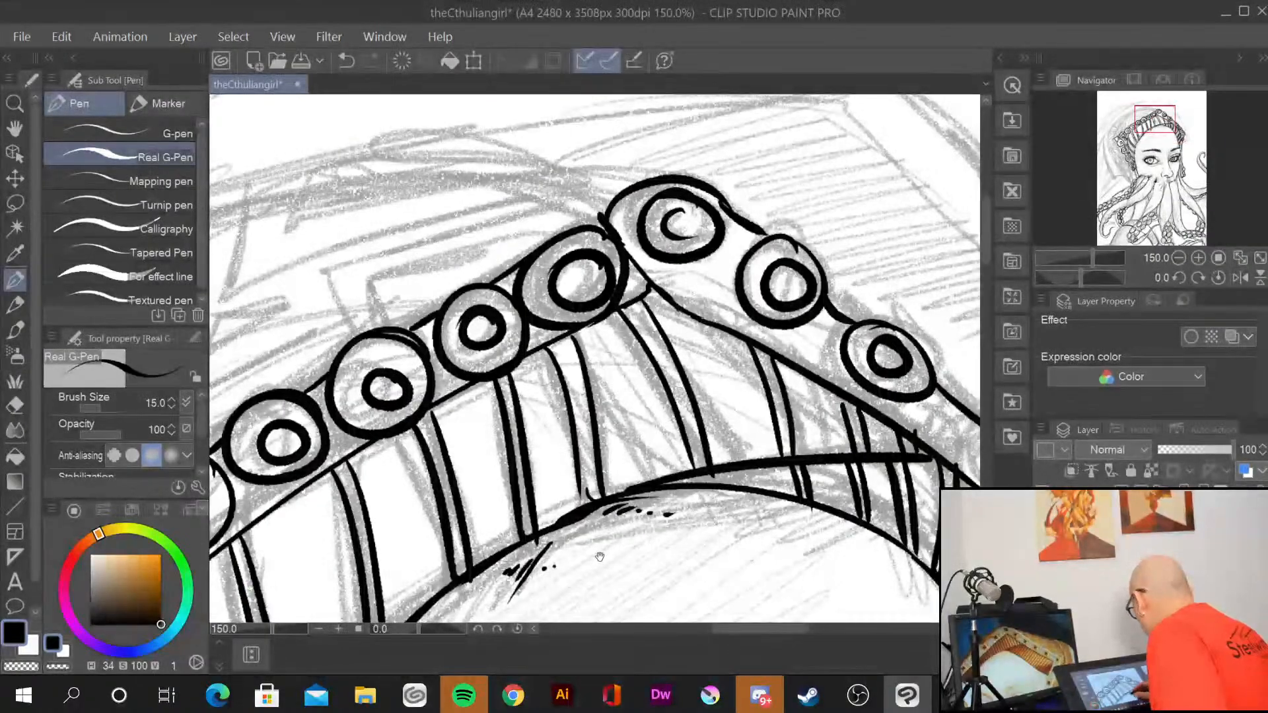
drag(821, 524, 620, 233)
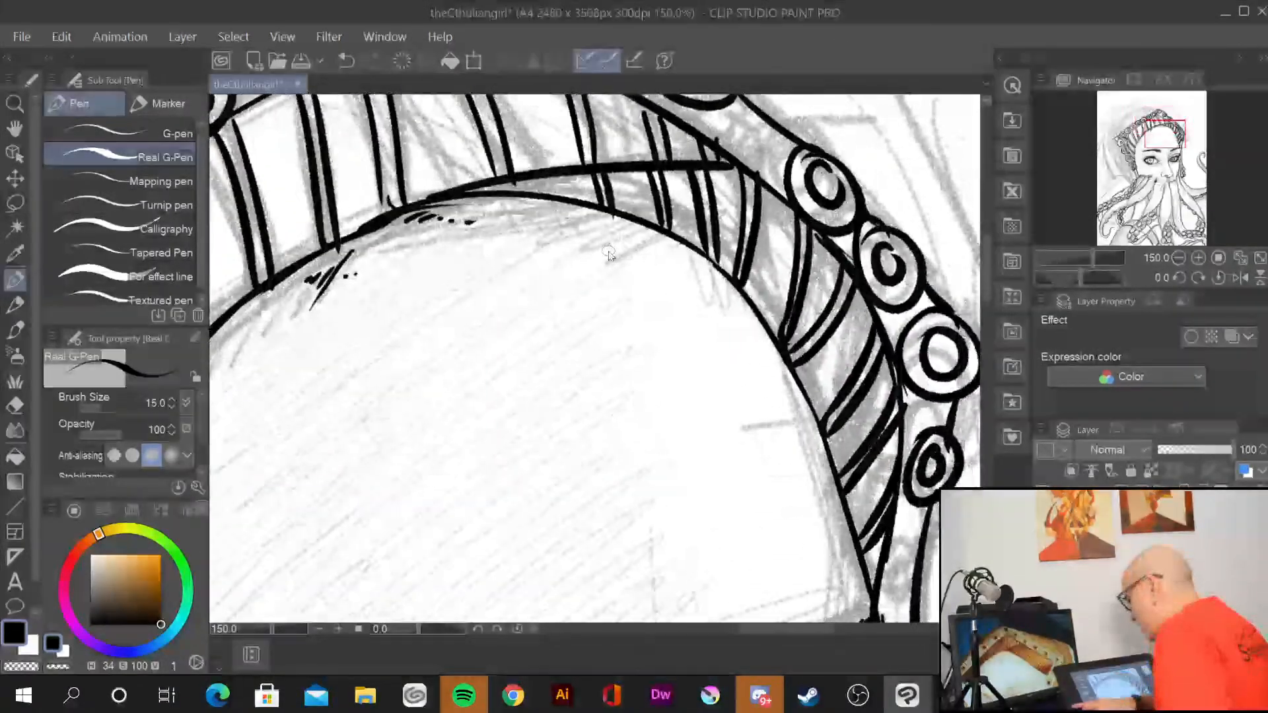
Step: Ink the hood's outer contour from the headband's topmost circle around the left side down to the tentacles beside the cheek
scroll(608, 250, down, 3)
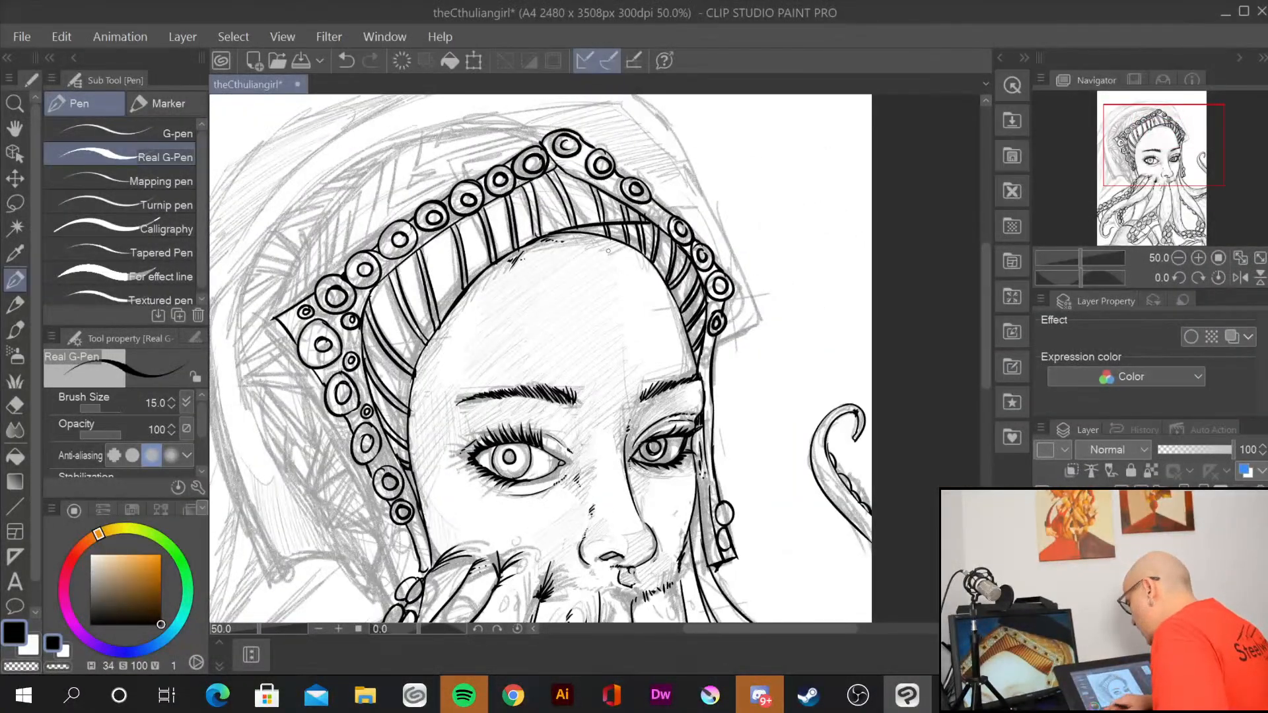
scroll(608, 250, down, 2)
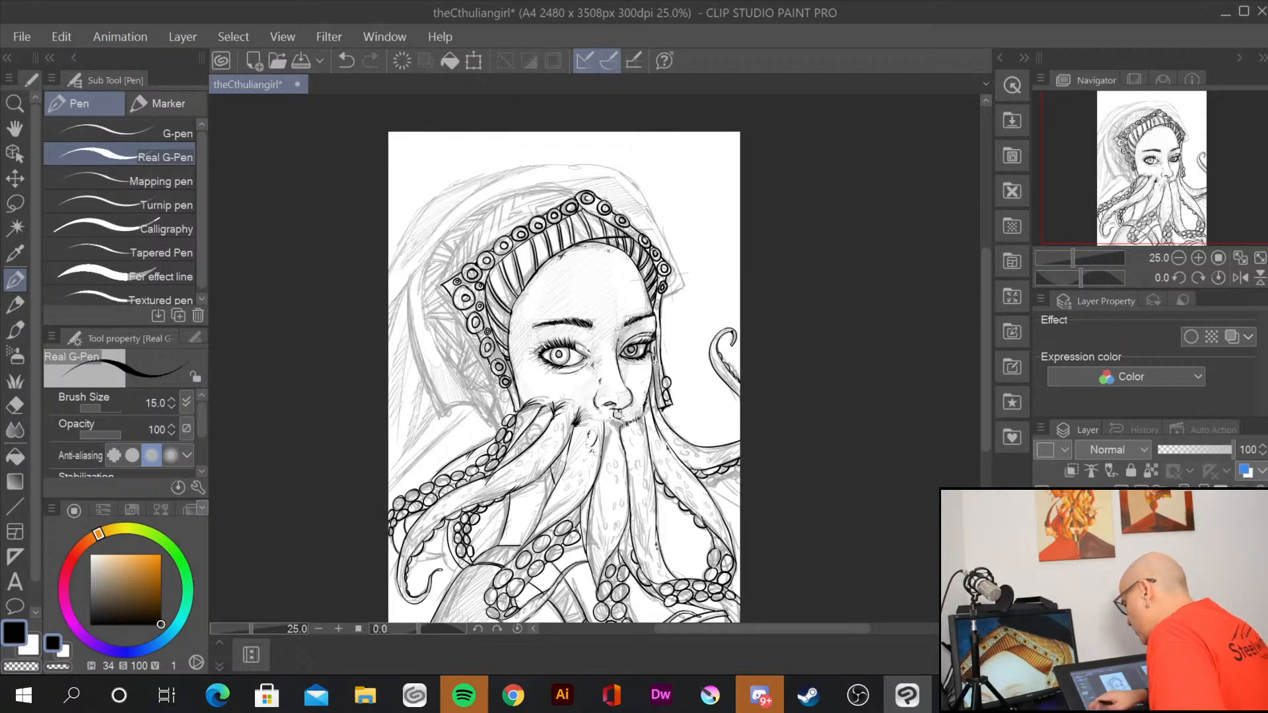
scroll(607, 248, up, 3)
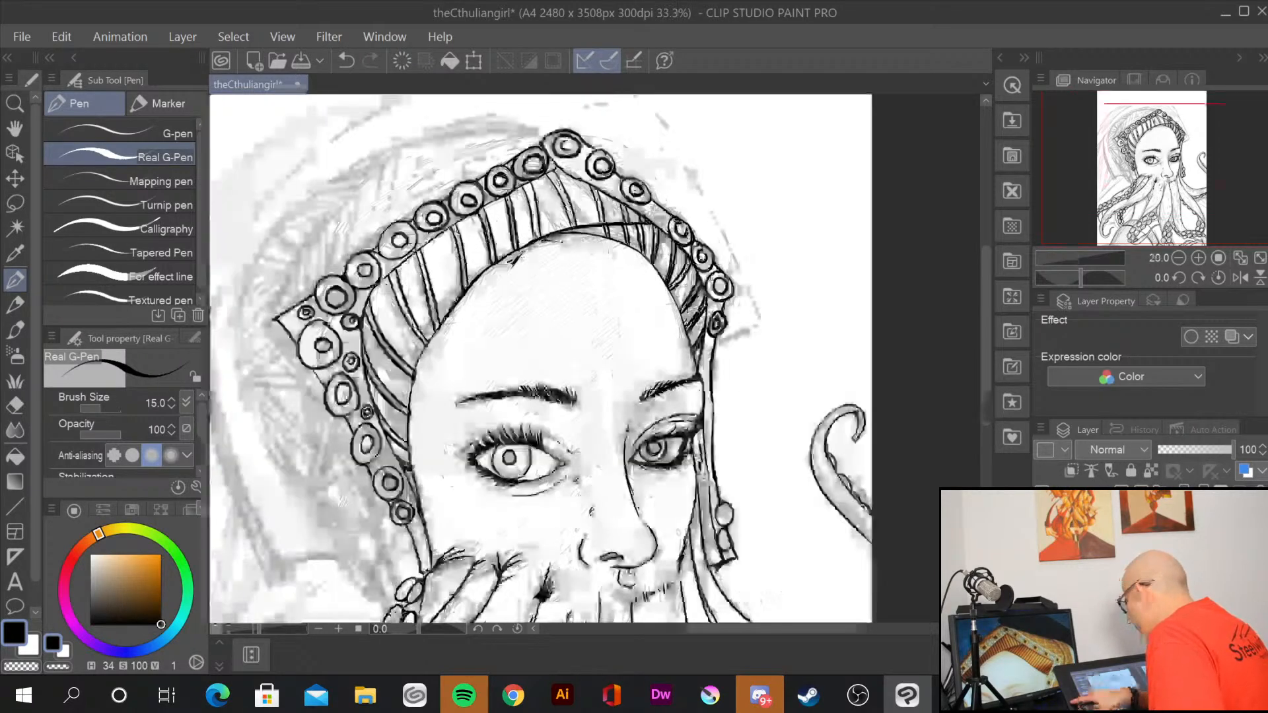
drag(573, 343, 804, 445)
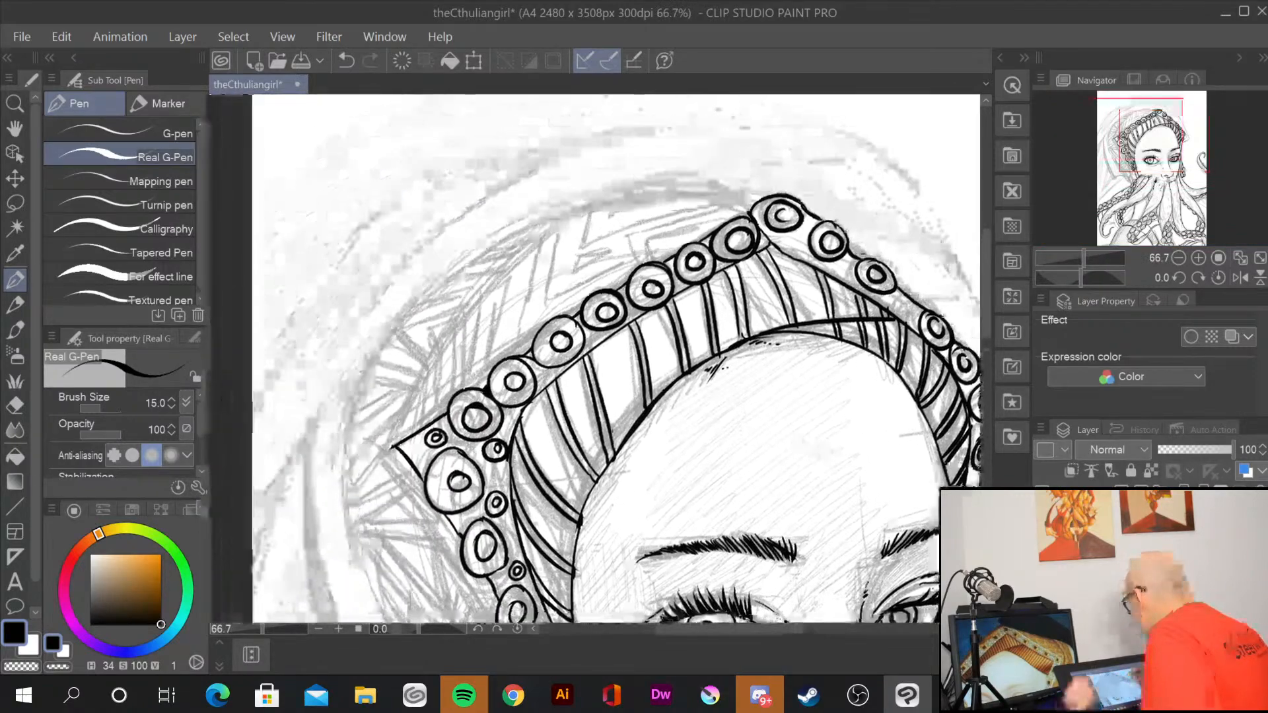
mouse_move(764, 194)
mouse_down()
mouse_move(611, 190)
mouse_move(424, 298)
mouse_move(381, 343)
mouse_move(348, 416)
mouse_move(361, 569)
mouse_up()
mouse_move(367, 526)
mouse_down()
mouse_move(363, 576)
mouse_move(381, 595)
mouse_up()
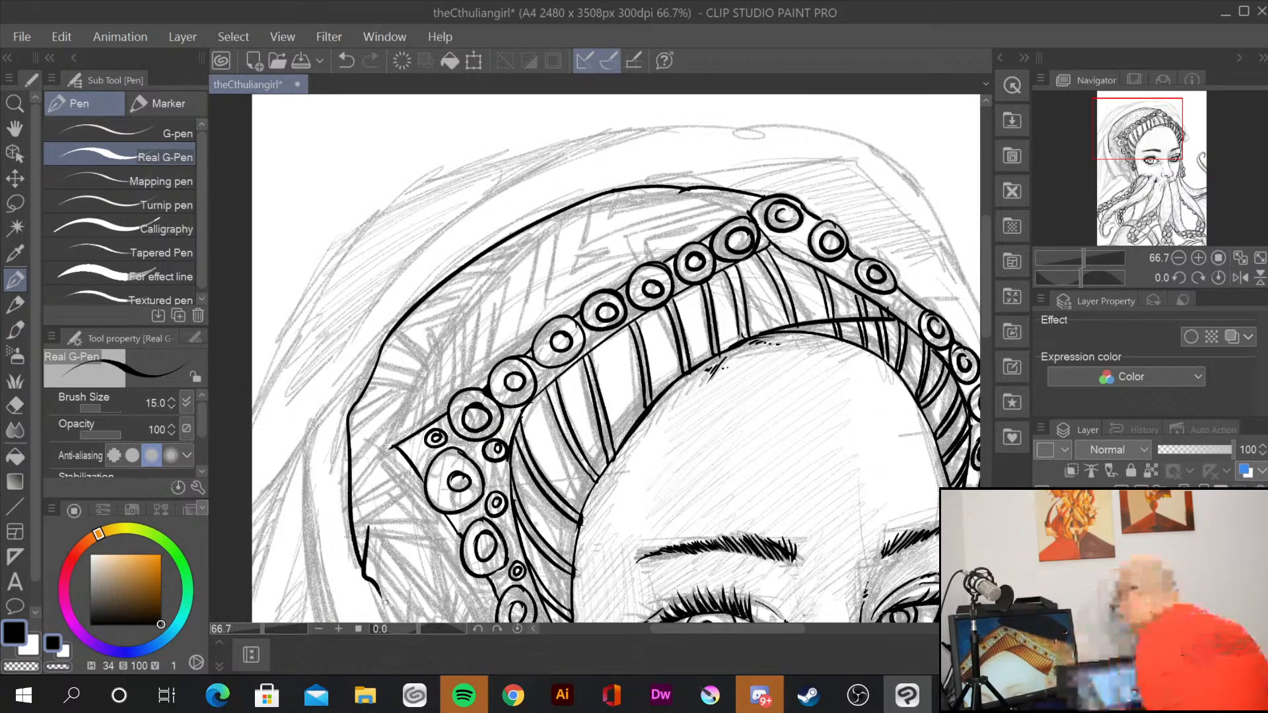
drag(730, 544, 792, 237)
mouse_move(431, 264)
mouse_down()
mouse_move(598, 521)
mouse_move(620, 519)
mouse_move(706, 609)
mouse_up()
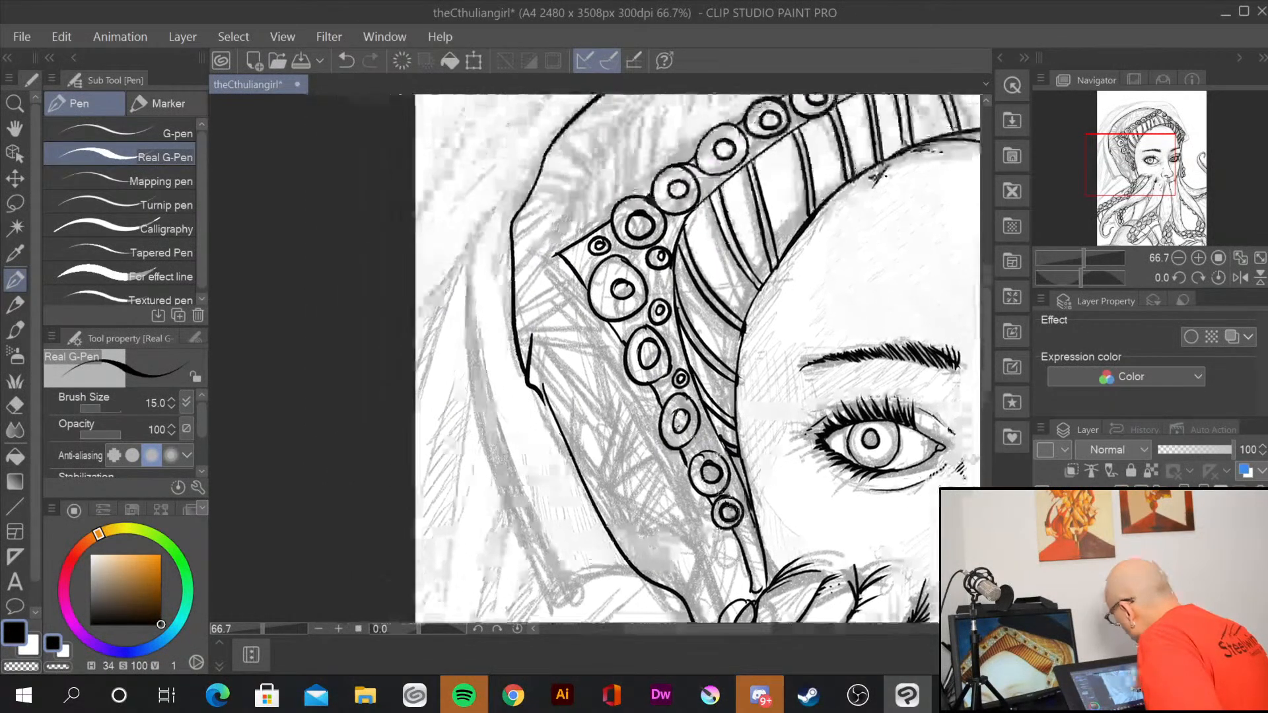
Step: Ink the narrow curved band along the hood's left edge and add the first crossed stripes at its upper end
mouse_move(532, 187)
mouse_down()
mouse_move(497, 208)
mouse_move(469, 300)
mouse_move(560, 607)
mouse_move(592, 587)
mouse_up()
mouse_move(518, 197)
mouse_down()
mouse_move(563, 564)
mouse_move(591, 589)
mouse_move(594, 572)
mouse_move(650, 583)
mouse_up()
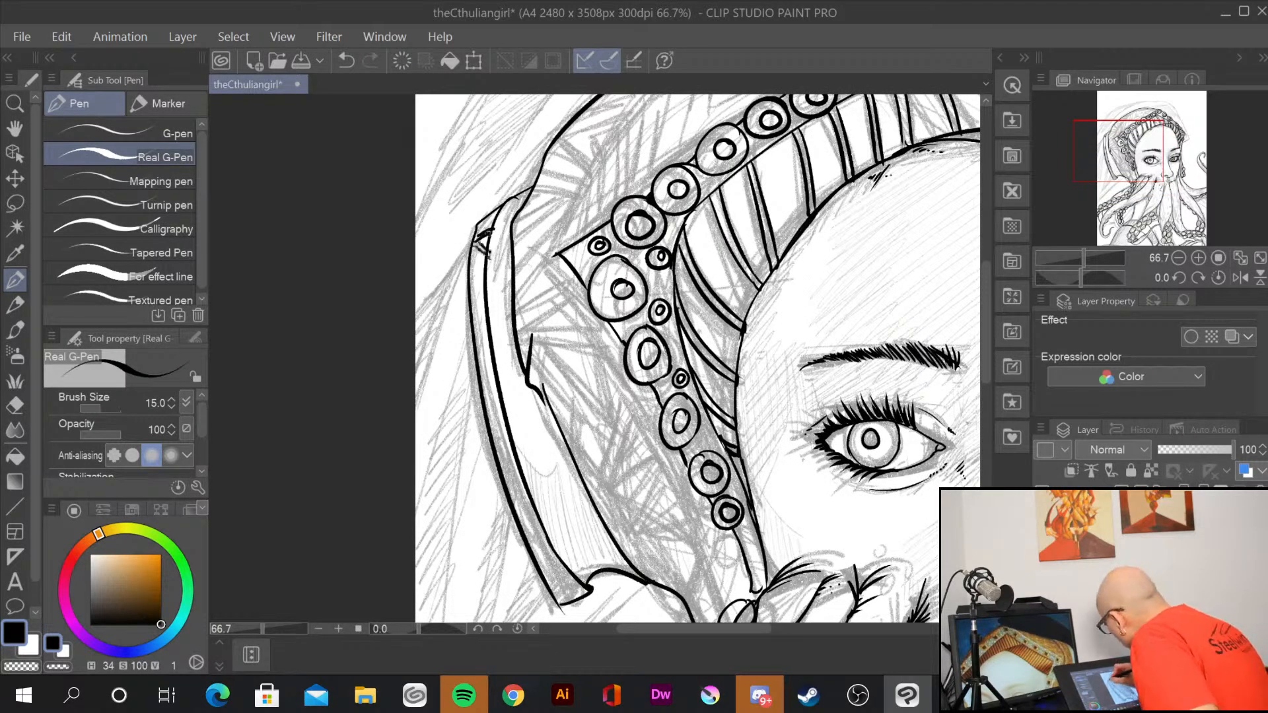
drag(492, 239, 473, 260)
mouse_move(491, 249)
mouse_down()
mouse_move(471, 271)
mouse_move(488, 290)
mouse_up()
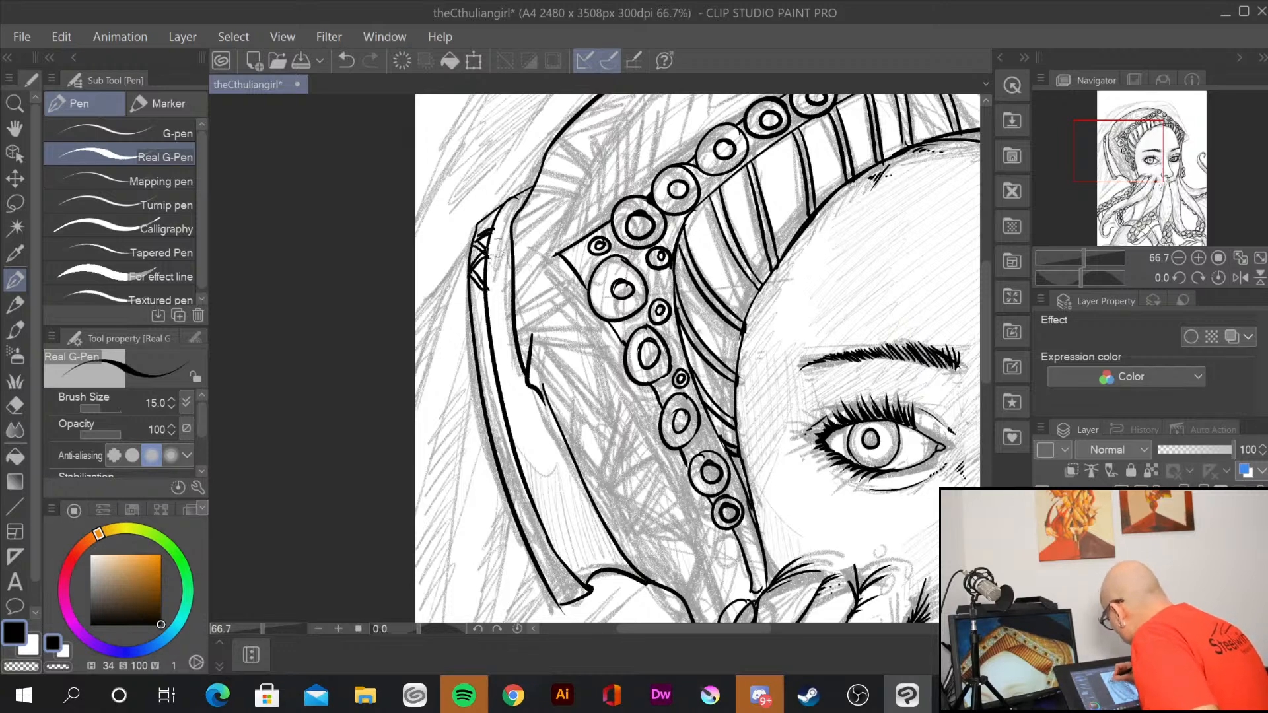
Step: Ink a zigzag of paired stripes down the upper part of the narrow side band
scroll(517, 288, up, 1)
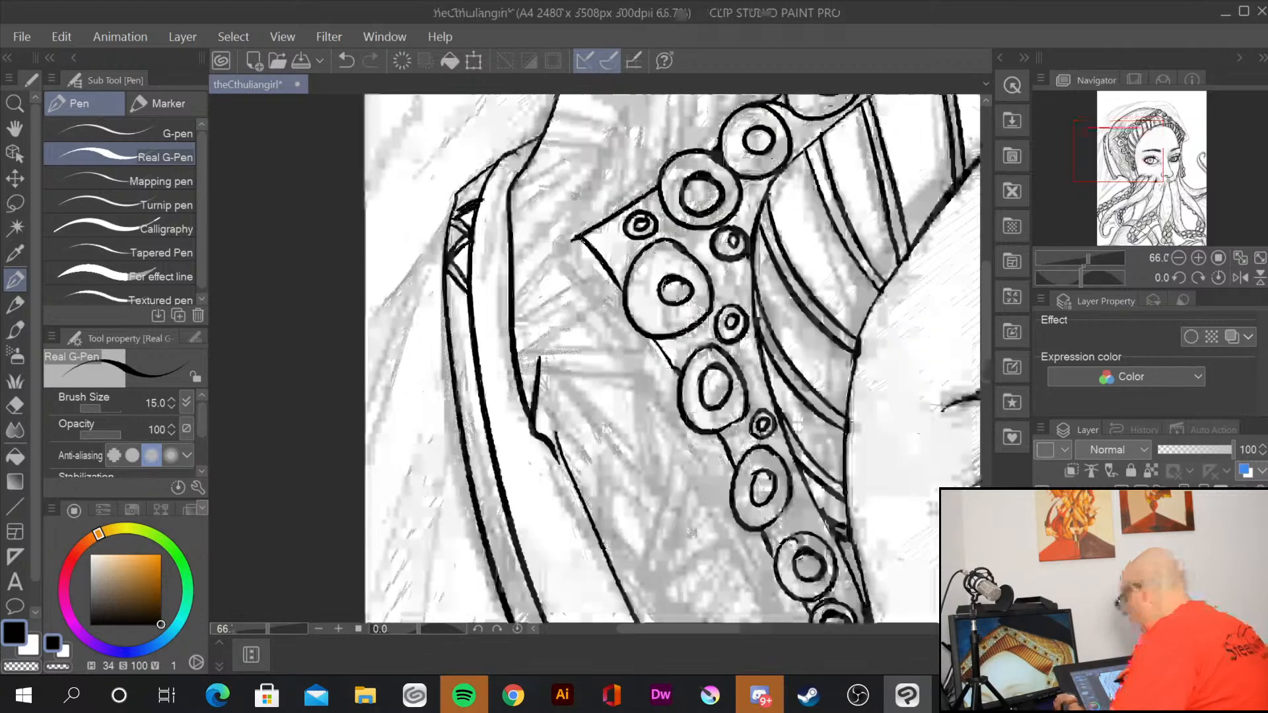
scroll(653, 235, up, 2)
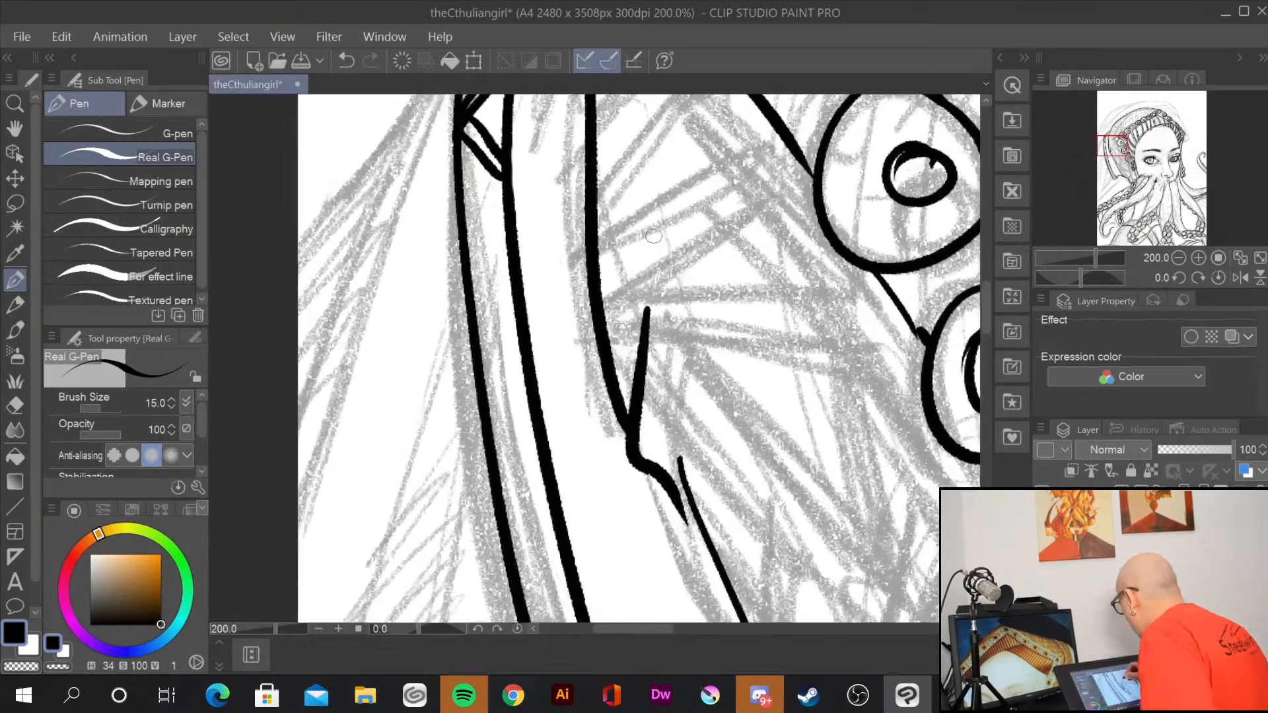
mouse_move(505, 178)
mouse_down()
mouse_move(469, 251)
mouse_move(468, 281)
mouse_move(512, 294)
mouse_move(516, 310)
mouse_move(484, 369)
mouse_up()
mouse_move(518, 322)
mouse_down()
mouse_move(488, 386)
mouse_move(538, 408)
mouse_move(496, 470)
mouse_up()
mouse_move(530, 422)
mouse_down()
mouse_move(498, 464)
mouse_move(502, 514)
mouse_up()
mouse_move(543, 457)
mouse_down()
mouse_move(510, 525)
mouse_move(560, 536)
mouse_up()
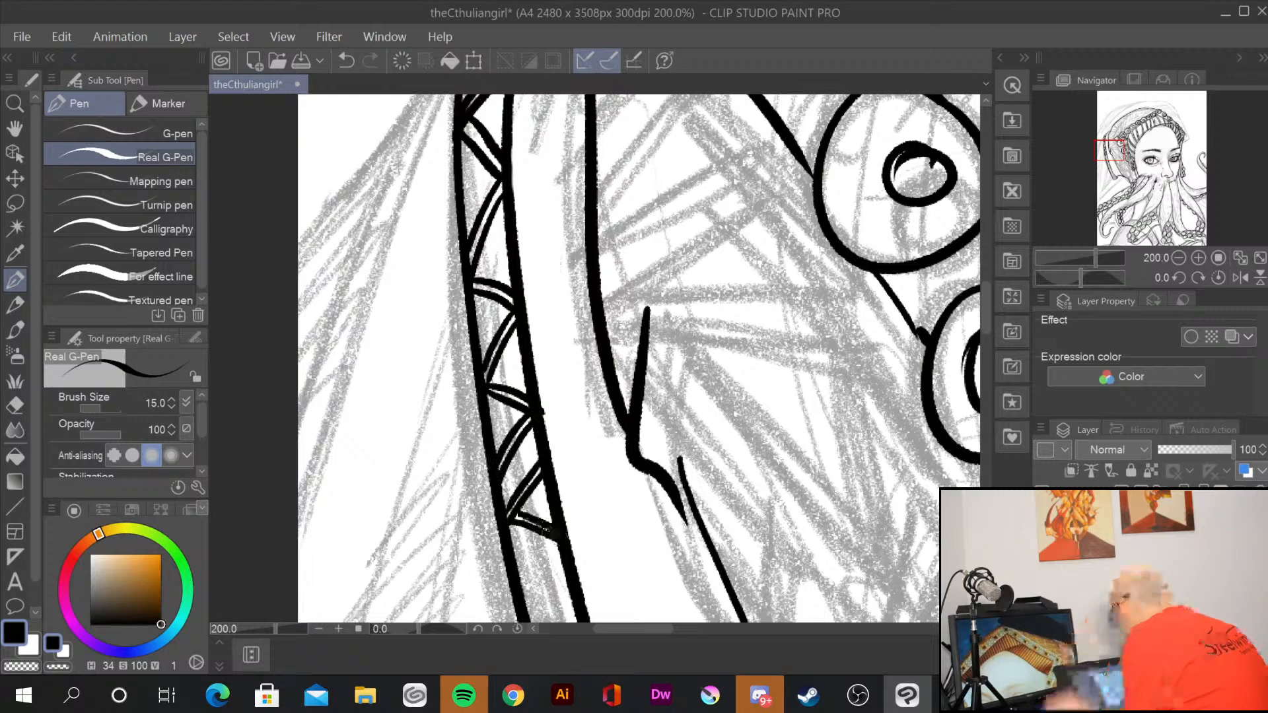
Step: Extend the paired zigzag stripes through the middle of the narrow side band
drag(713, 525, 775, 257)
drag(620, 269, 587, 333)
mouse_move(631, 283)
mouse_down()
mouse_move(591, 338)
mouse_move(636, 333)
mouse_up()
mouse_move(593, 343)
mouse_down()
mouse_move(639, 344)
mouse_move(606, 409)
mouse_up()
mouse_move(644, 367)
mouse_down()
mouse_move(615, 428)
mouse_move(677, 413)
mouse_move(701, 428)
mouse_up()
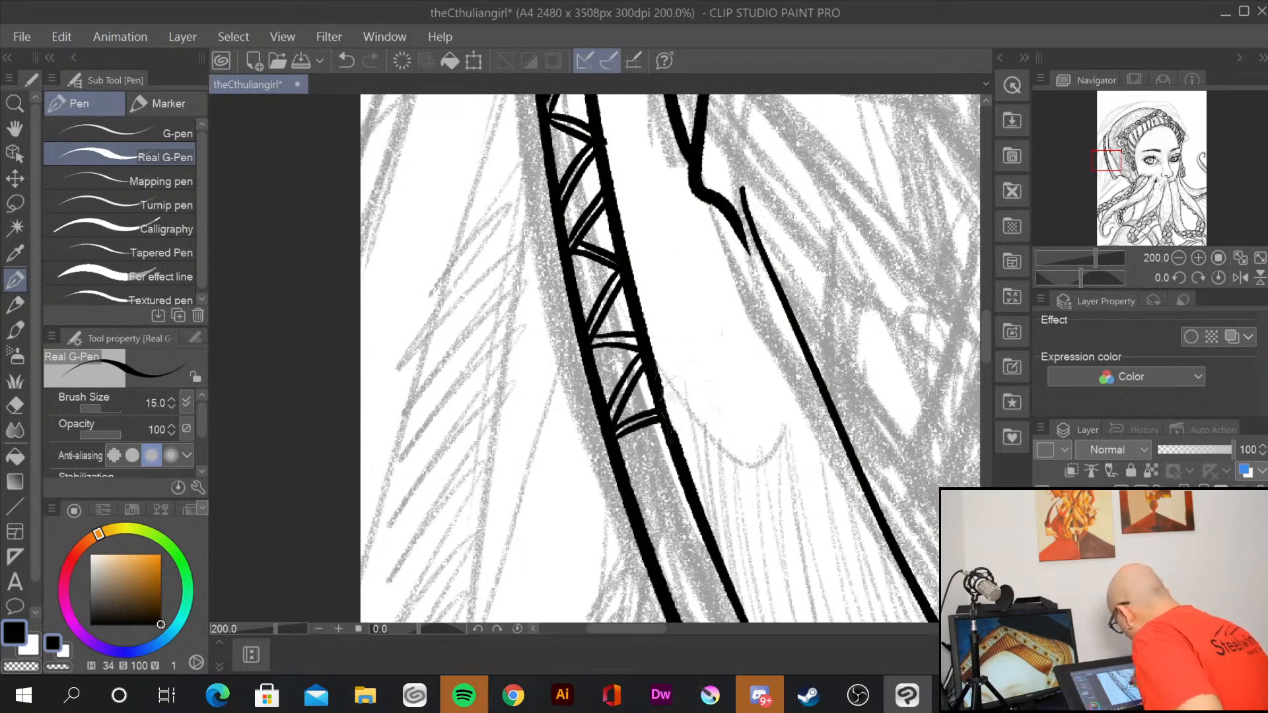
drag(772, 473, 721, 366)
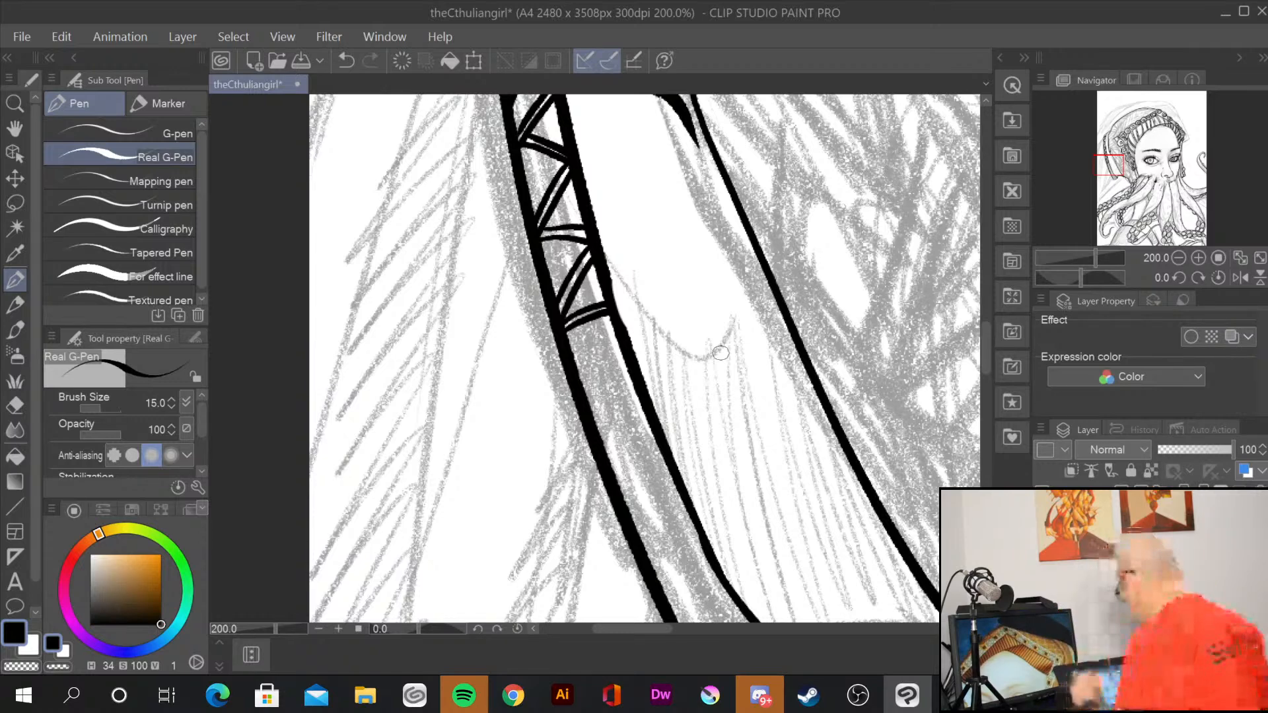
drag(618, 333, 583, 397)
drag(622, 348, 591, 404)
mouse_move(638, 396)
mouse_down()
mouse_move(590, 408)
mouse_move(659, 406)
mouse_up()
Step: Fill the lower part of the side band with paired zigzag stripes down to its flared end
mouse_move(777, 484)
mouse_down()
mouse_move(763, 275)
mouse_move(752, 286)
mouse_up()
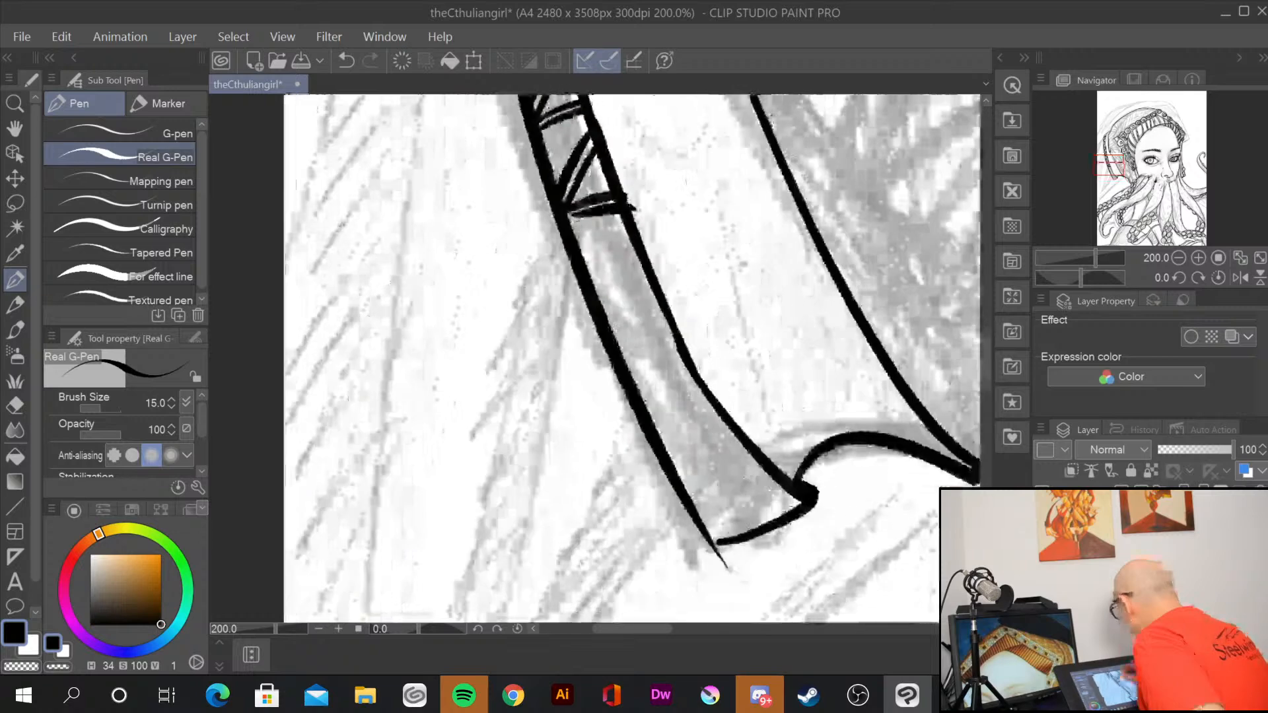
mouse_move(629, 222)
mouse_down()
mouse_move(591, 299)
mouse_move(668, 288)
mouse_move(675, 298)
mouse_move(632, 383)
mouse_up()
drag(687, 329, 638, 393)
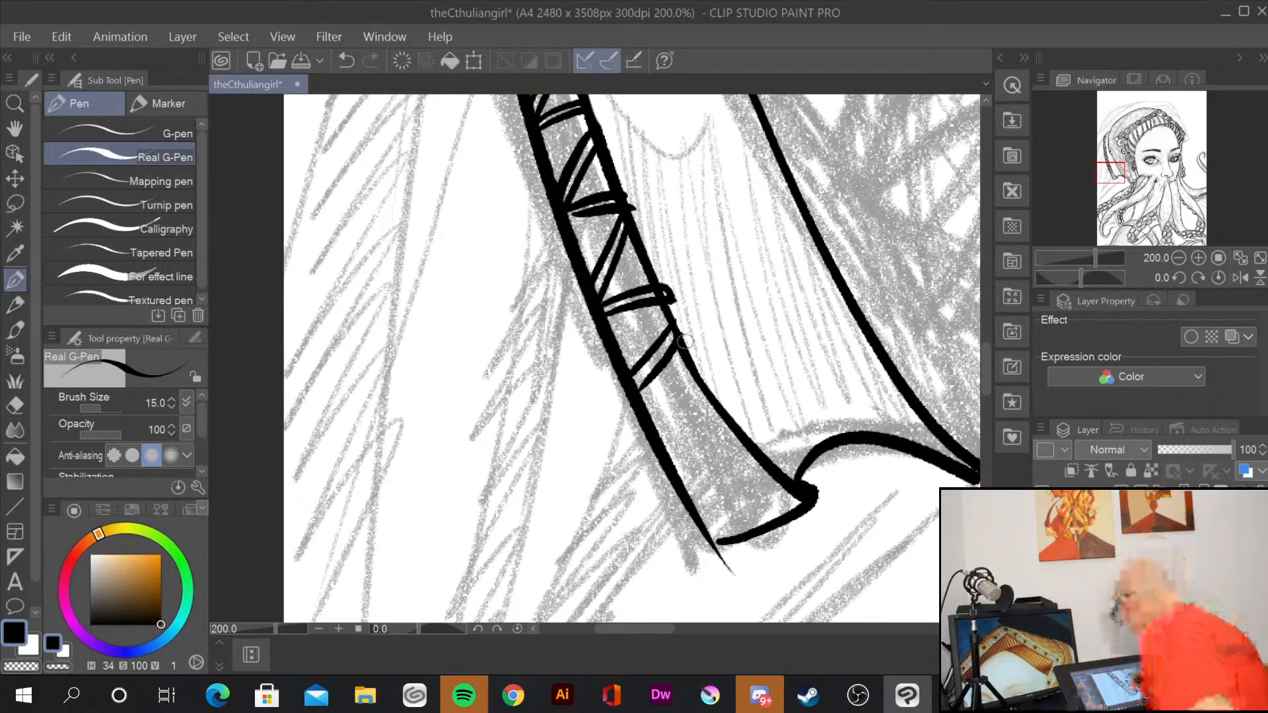
mouse_move(660, 459)
mouse_down()
mouse_move(703, 390)
mouse_move(723, 393)
mouse_up()
mouse_move(674, 481)
mouse_down()
mouse_move(744, 446)
mouse_move(759, 463)
mouse_up()
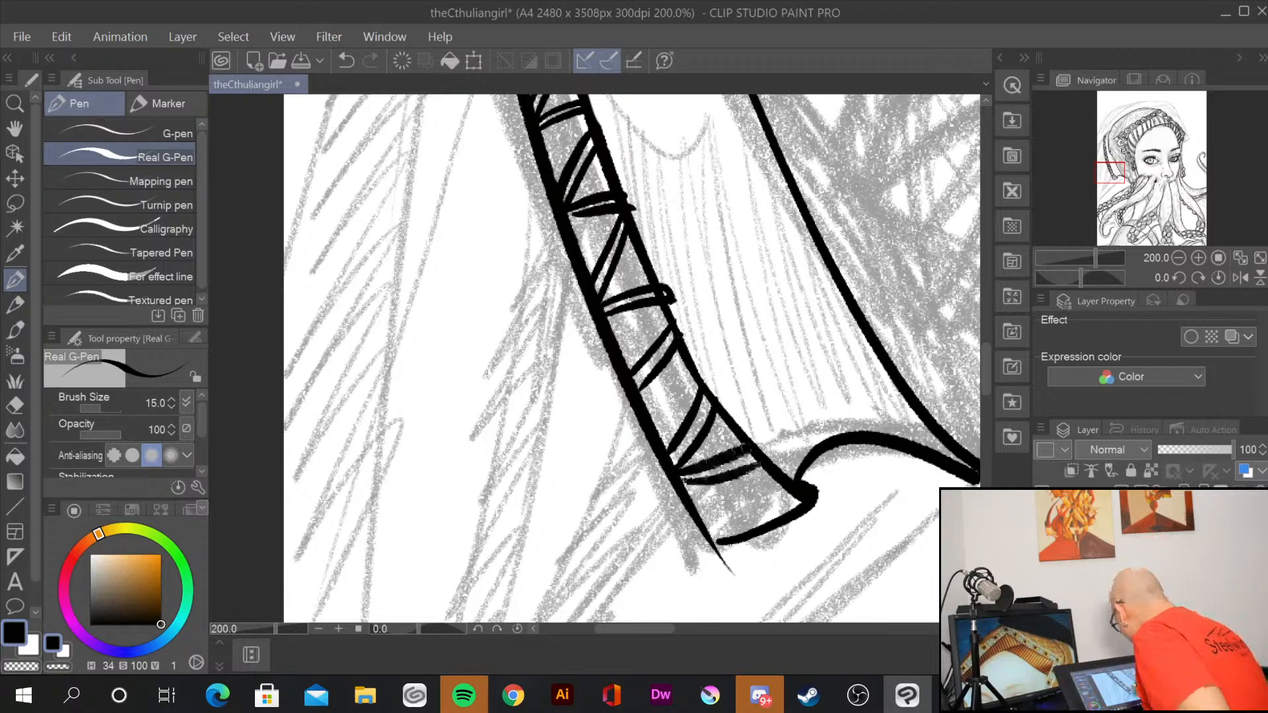
mouse_move(715, 520)
mouse_down()
mouse_move(775, 469)
mouse_move(747, 506)
mouse_move(799, 476)
mouse_up()
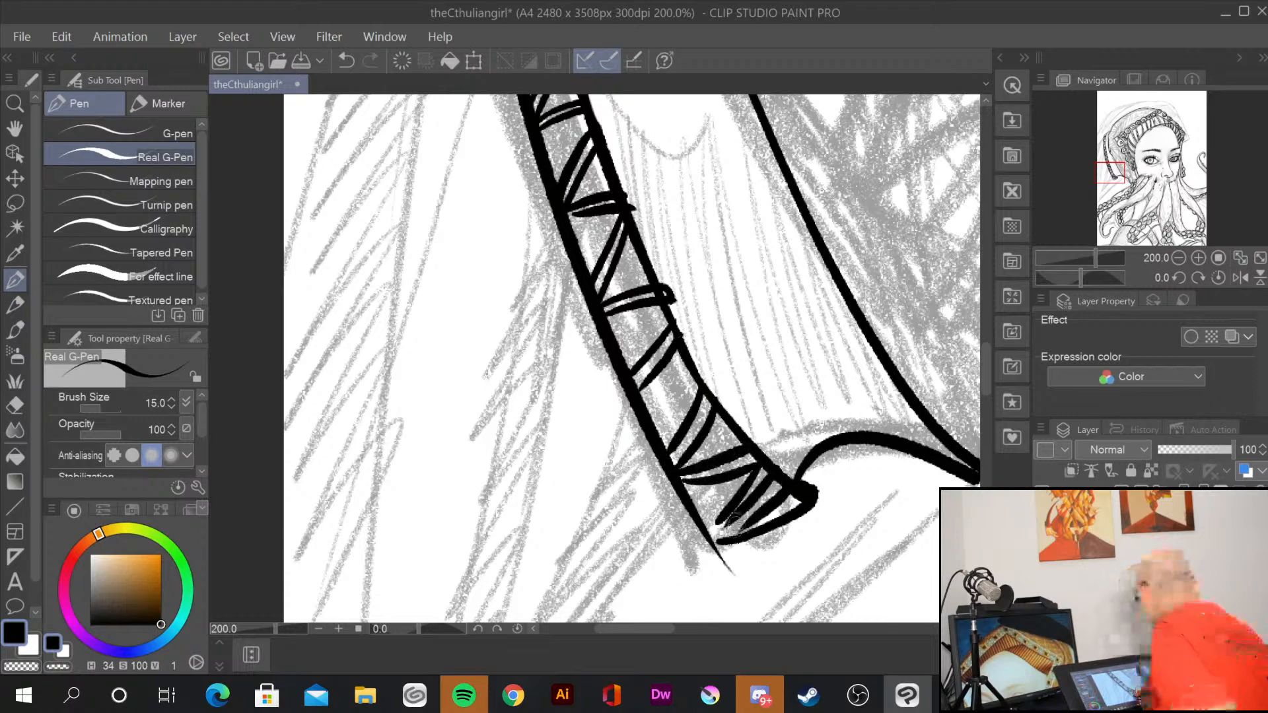
Step: Ink the veil's outer edge from the upper left of the head down to the canvas edge, with short hatch strokes
drag(501, 223, 682, 647)
mouse_move(642, 275)
mouse_down()
mouse_move(611, 636)
mouse_move(655, 306)
mouse_move(570, 585)
mouse_up()
drag(700, 264, 567, 587)
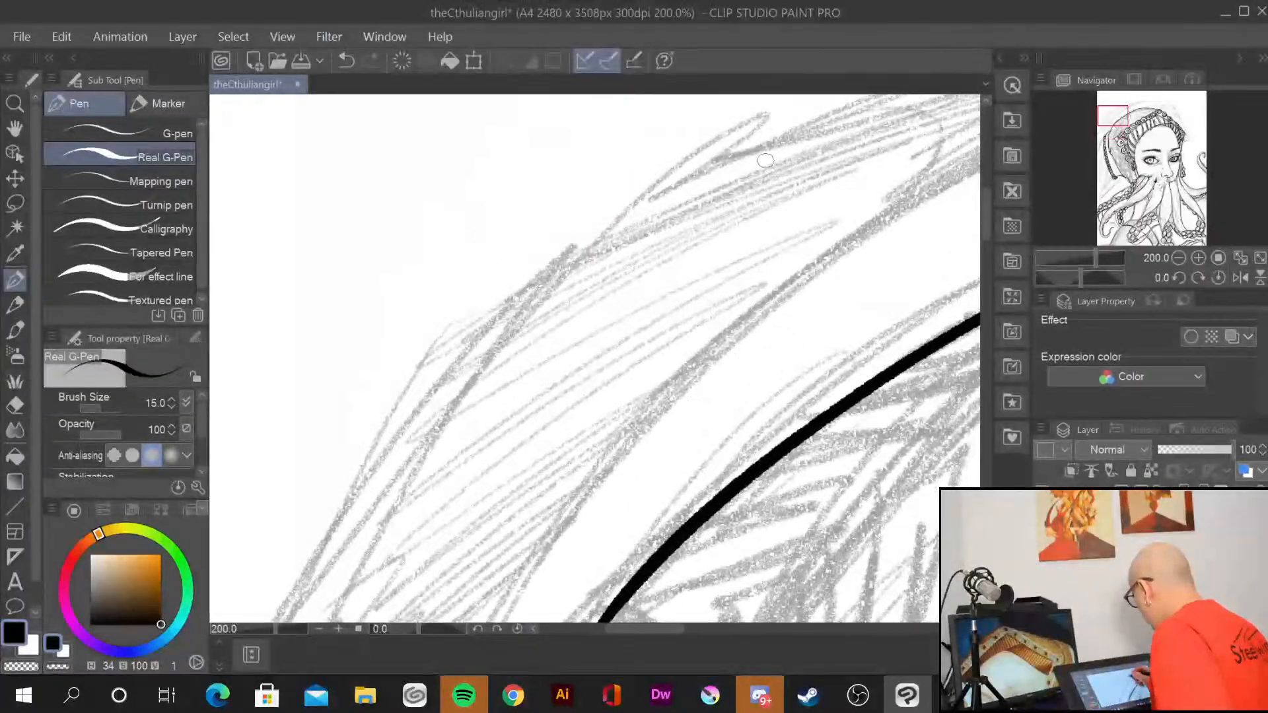
mouse_move(863, 107)
mouse_down()
mouse_move(566, 250)
mouse_move(472, 399)
mouse_up()
drag(545, 283, 458, 317)
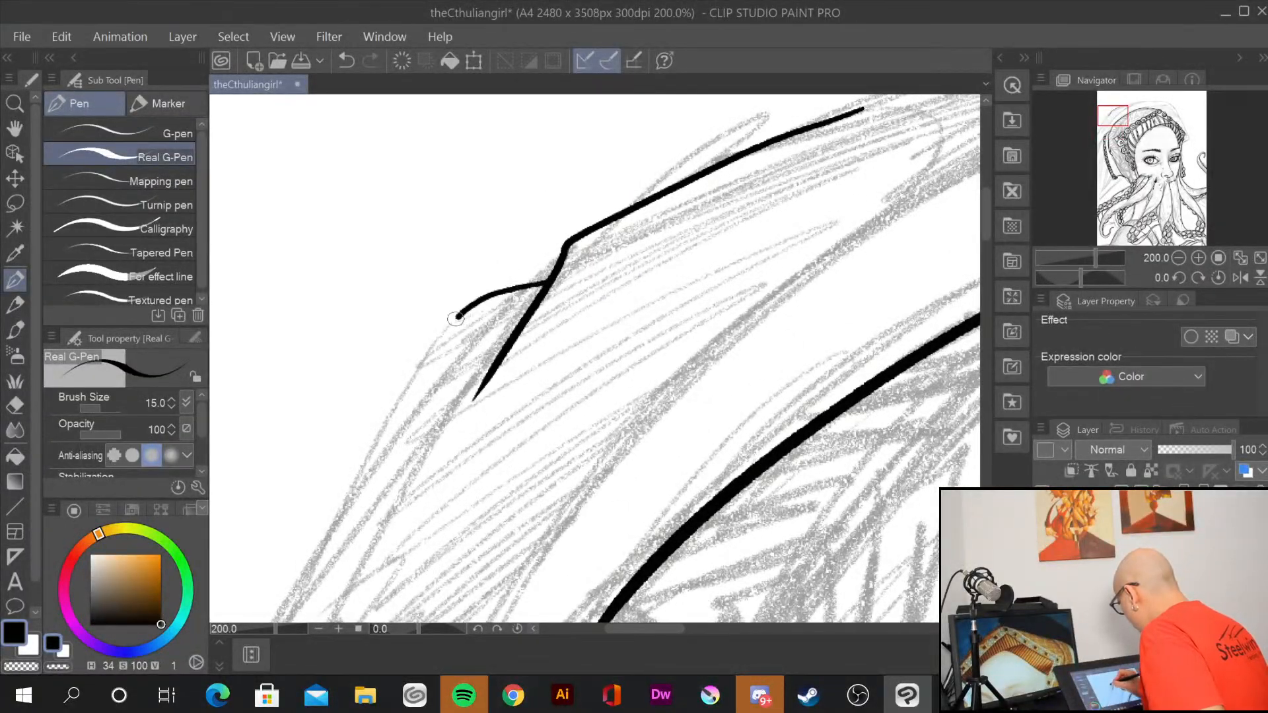
mouse_move(571, 512)
mouse_down()
mouse_move(695, 321)
mouse_move(829, 155)
mouse_up()
drag(653, 96, 443, 507)
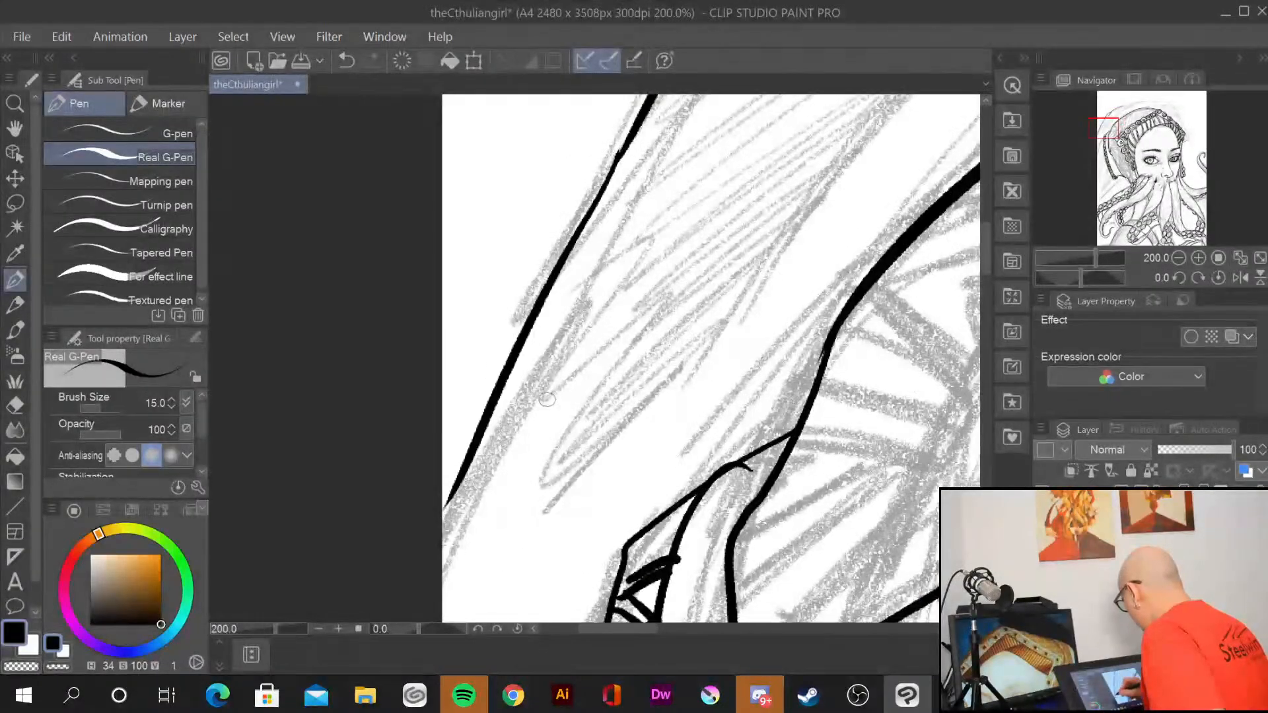
mouse_move(662, 155)
mouse_down()
mouse_move(465, 492)
mouse_move(456, 544)
mouse_move(663, 178)
mouse_up()
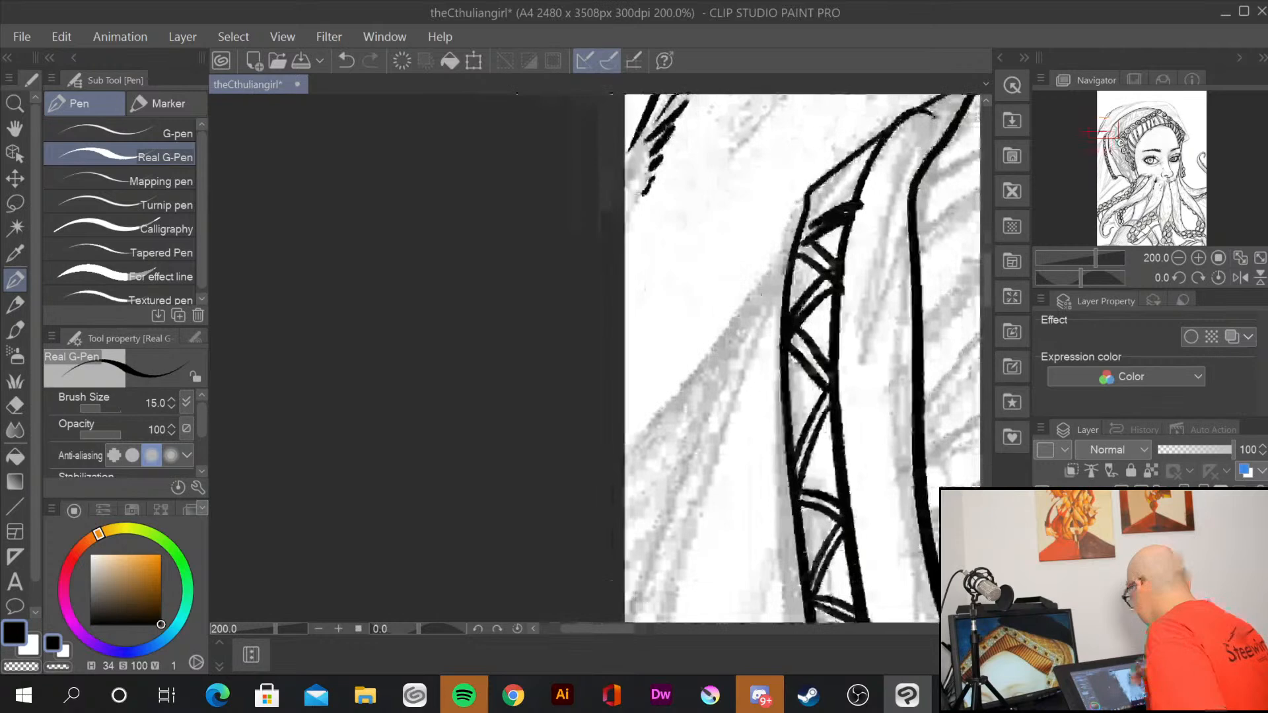
Step: Ink long tapered veil folds fanning out from the upper part of the zigzag band toward the canvas edge
mouse_move(795, 246)
mouse_down()
mouse_move(626, 467)
mouse_move(630, 492)
mouse_up()
drag(766, 284, 626, 554)
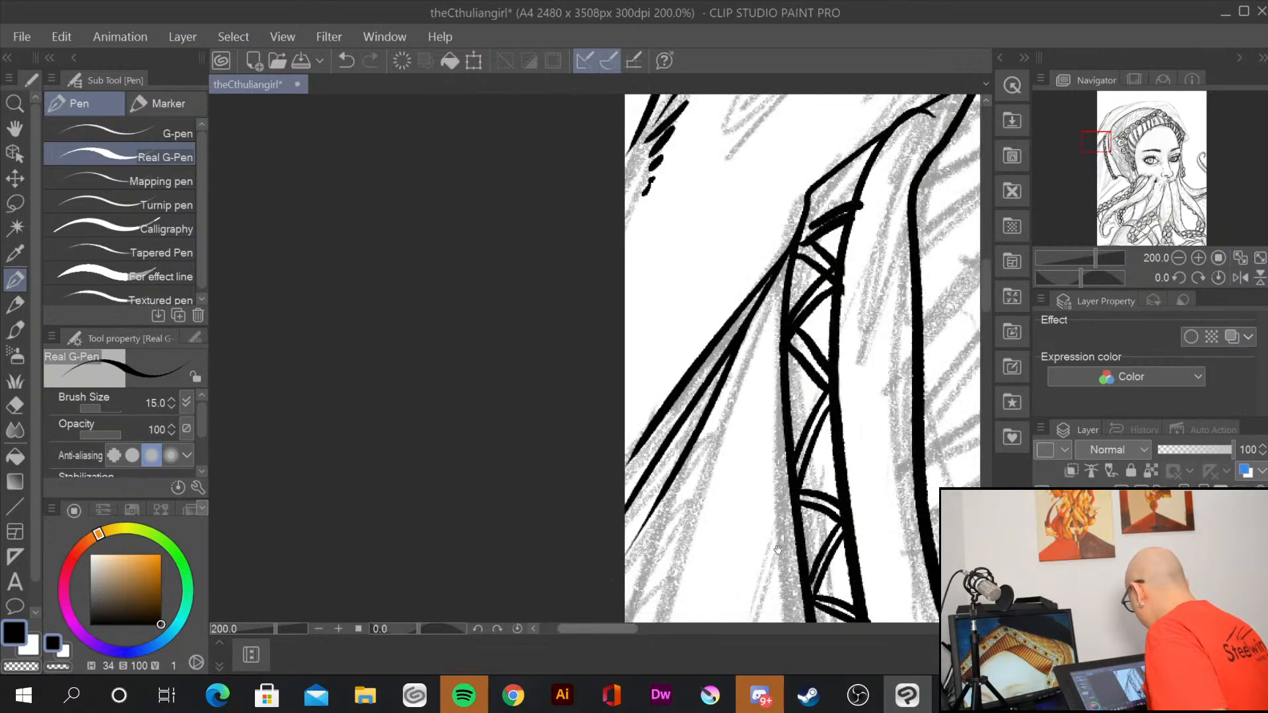
drag(778, 549, 788, 351)
drag(797, 132, 643, 594)
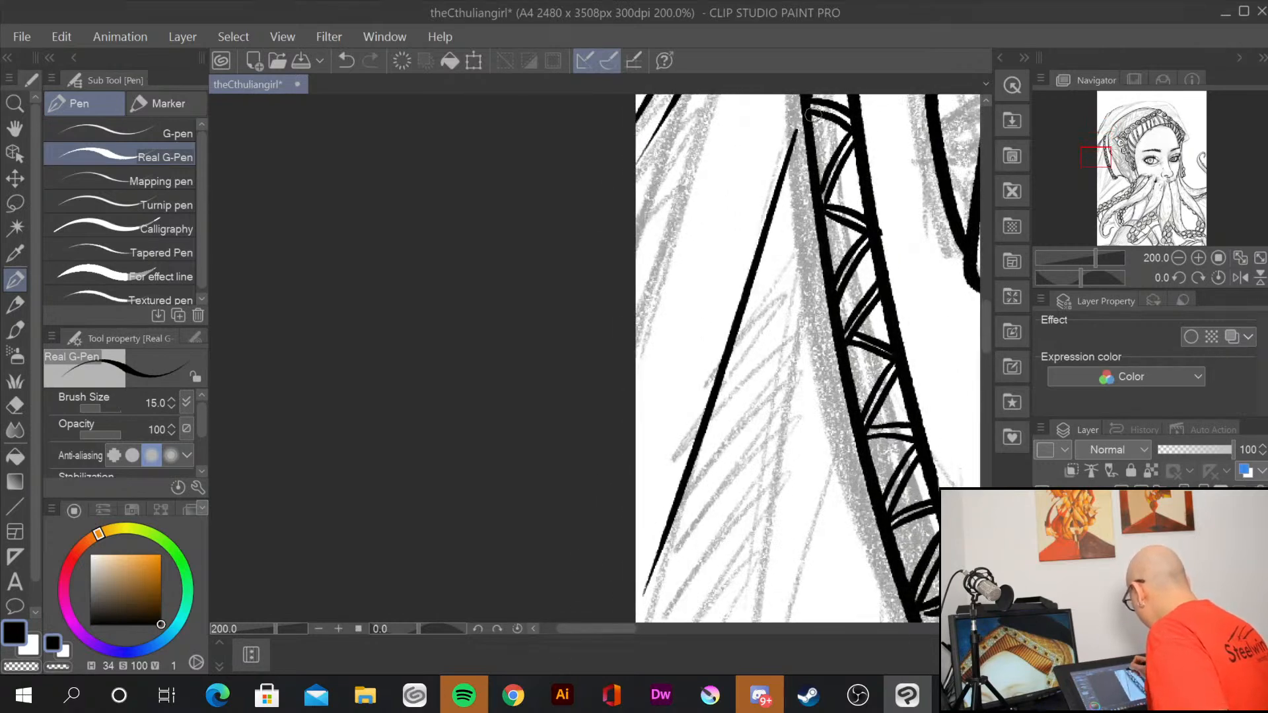
drag(813, 118, 735, 495)
drag(818, 145, 780, 492)
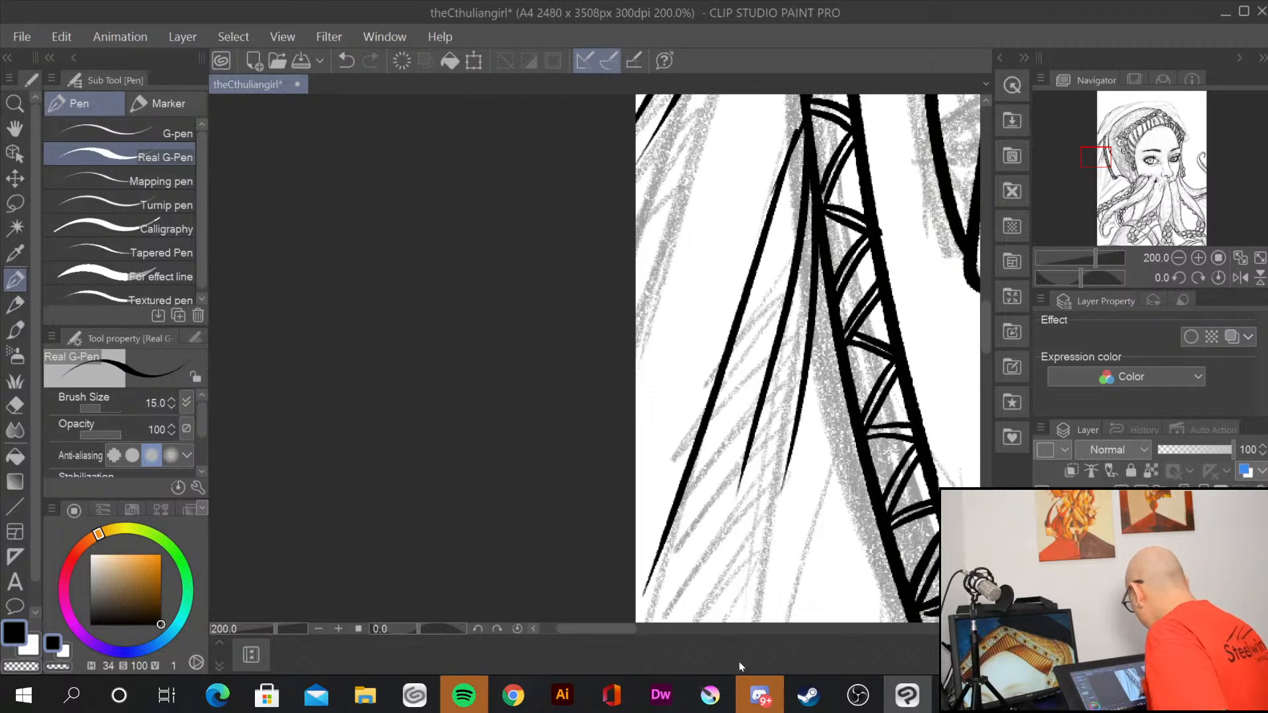
Step: Ink more tapered veil folds fanning out from the lower half of the zigzag band, down to its flared end
drag(779, 535, 714, 338)
drag(782, 240, 686, 551)
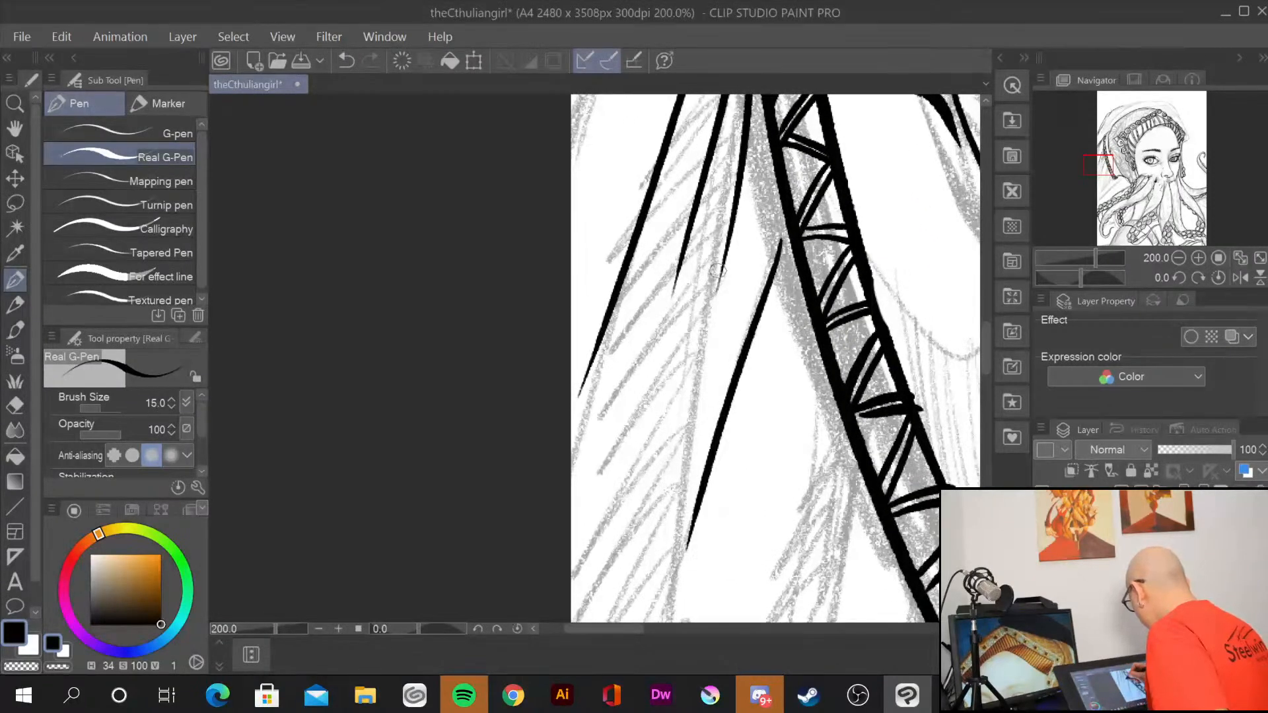
drag(718, 259, 677, 552)
mouse_move(686, 283)
mouse_down()
mouse_move(657, 331)
mouse_move(654, 382)
mouse_up()
drag(793, 558, 752, 303)
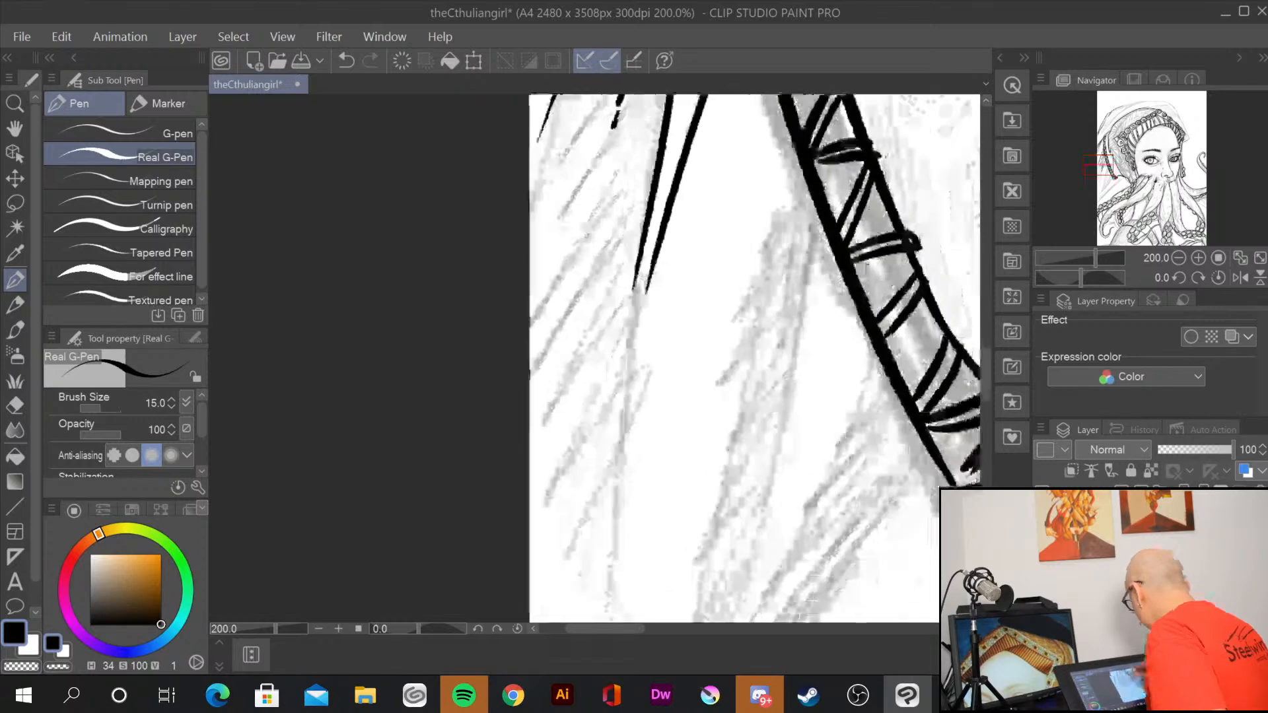
drag(818, 229, 711, 605)
mouse_move(885, 376)
mouse_down()
mouse_move(881, 399)
mouse_move(743, 576)
mouse_up()
drag(913, 566, 875, 300)
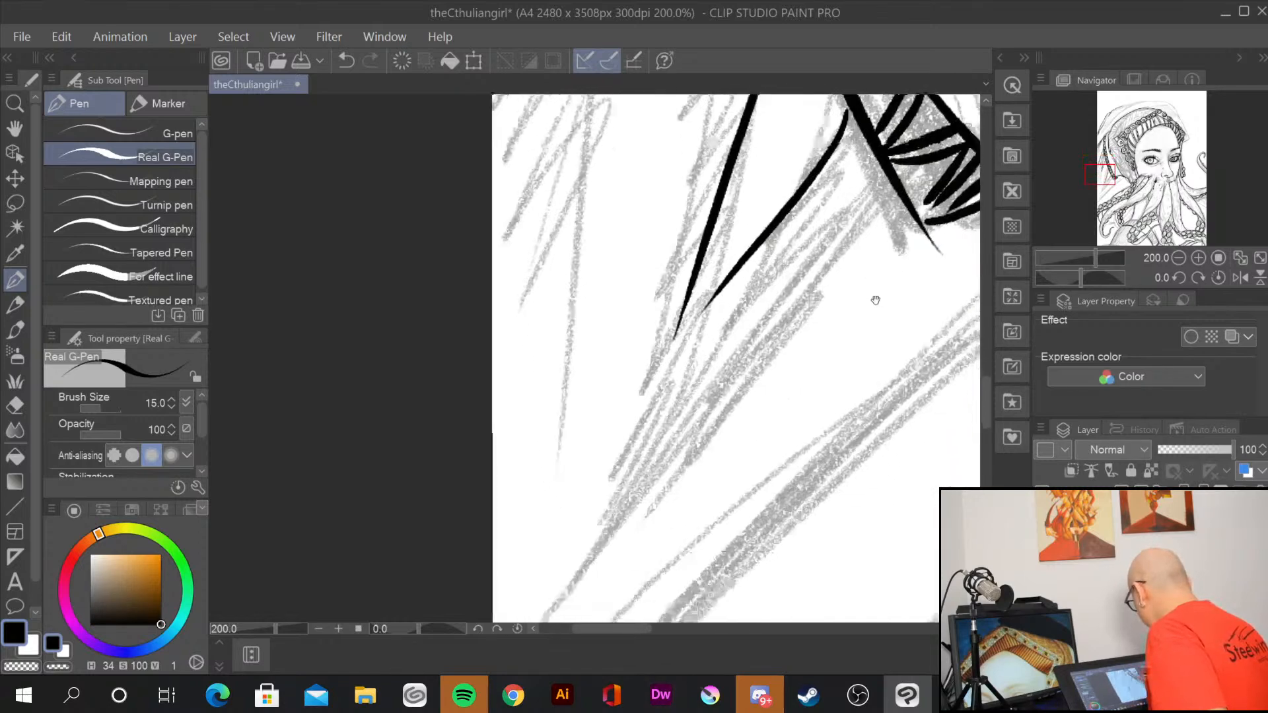
drag(891, 188, 720, 423)
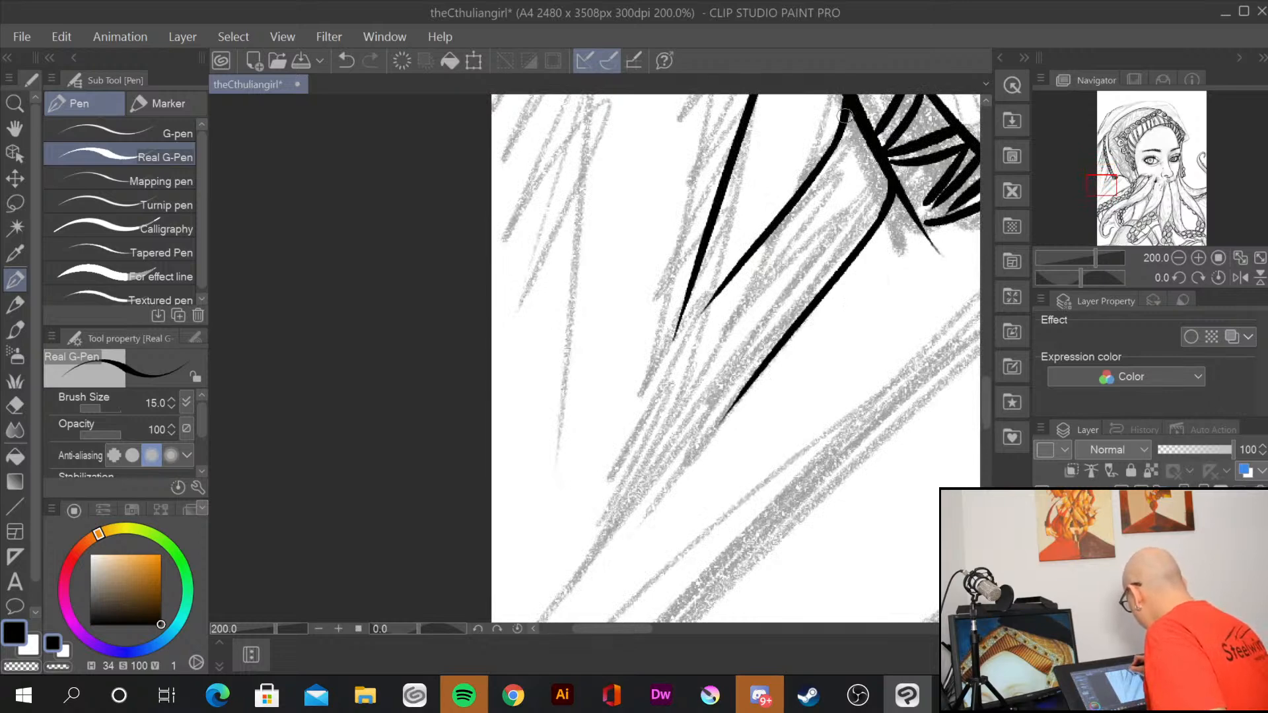
drag(907, 437, 723, 401)
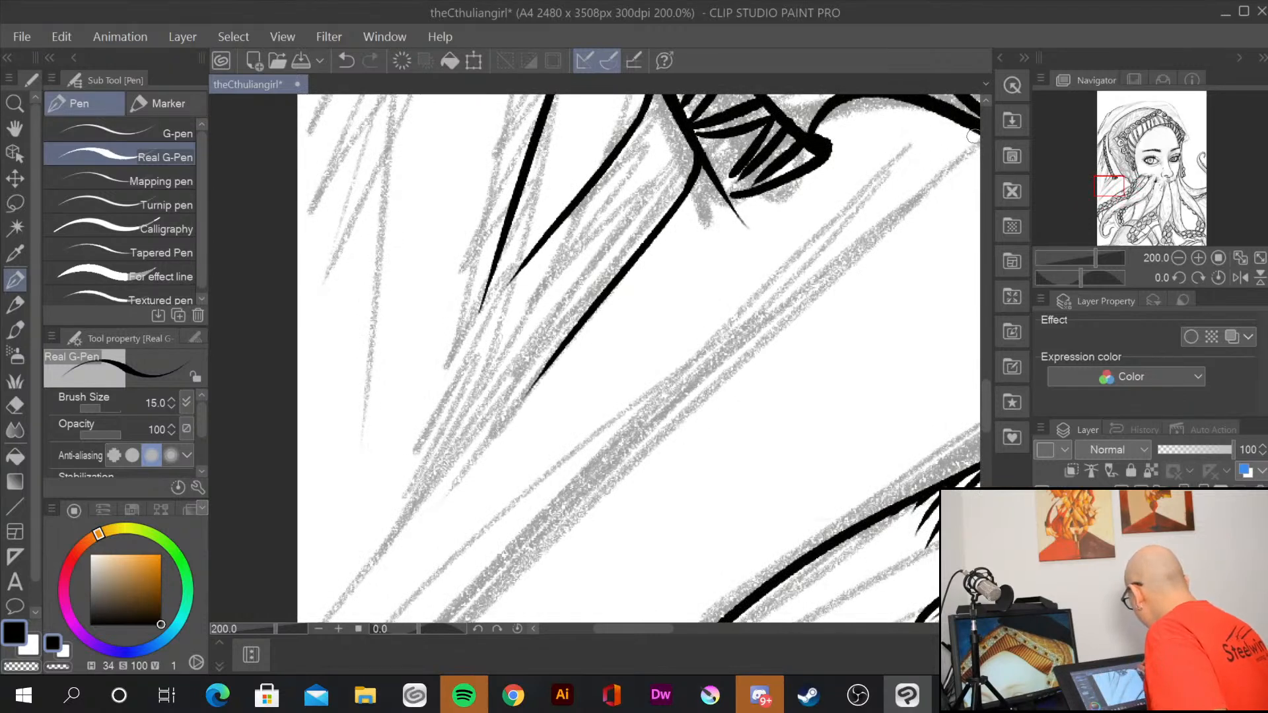
mouse_move(972, 137)
mouse_down()
mouse_move(775, 296)
mouse_move(619, 507)
mouse_up()
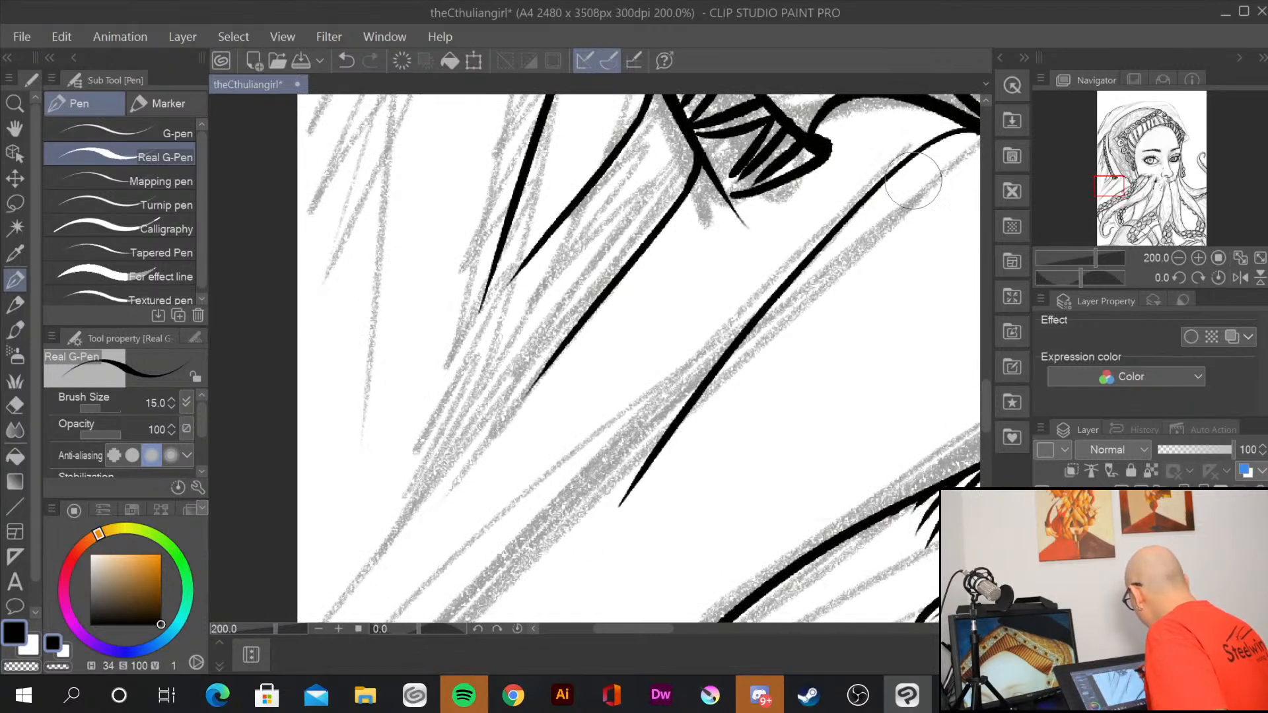
mouse_move(920, 138)
mouse_down()
mouse_move(930, 149)
mouse_move(750, 304)
mouse_move(597, 527)
mouse_up()
drag(884, 181, 898, 168)
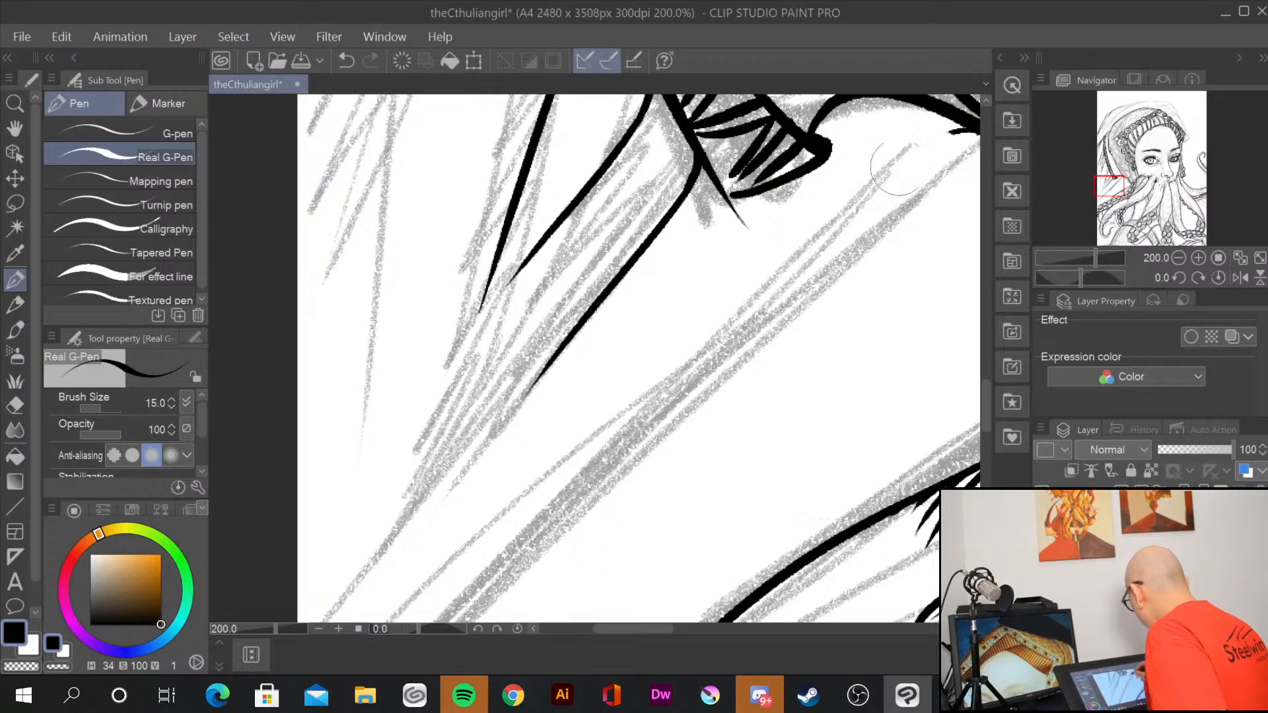
Step: Ink long curved veil folds falling toward the tentacle's suckers and thicken the outermost one with extra strokes
drag(747, 323, 828, 302)
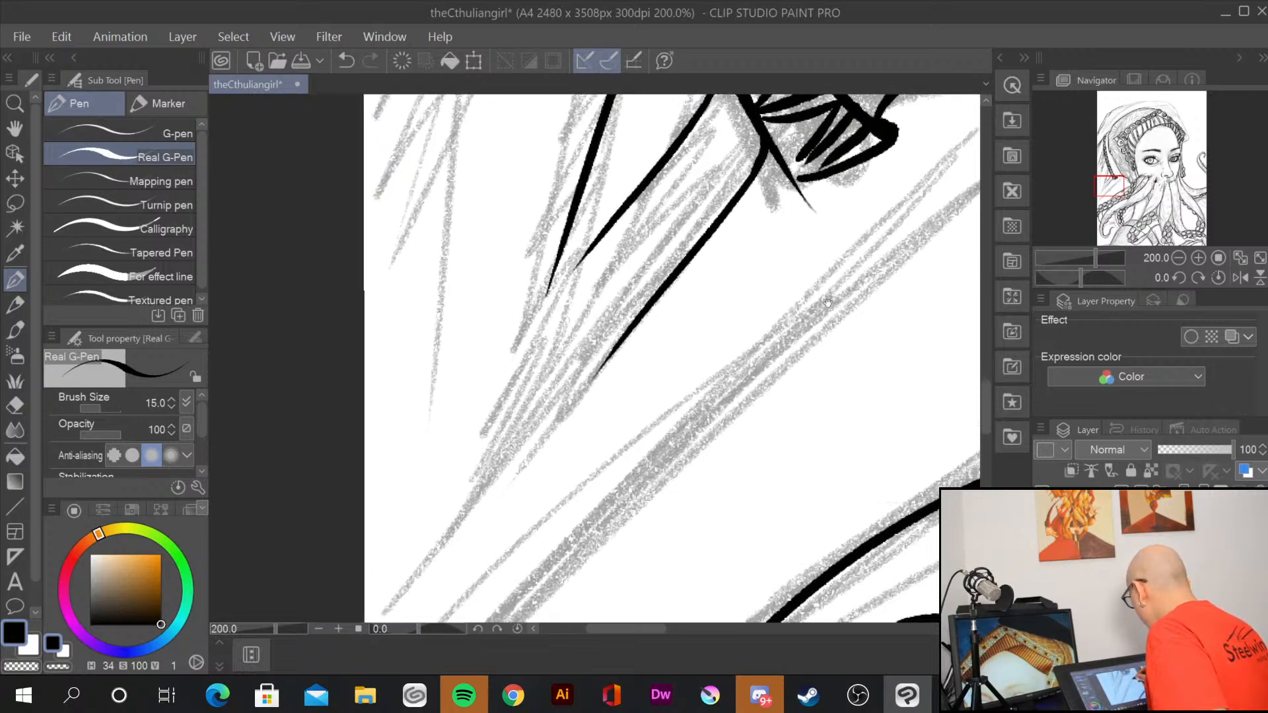
drag(783, 174, 653, 603)
mouse_move(785, 379)
mouse_down()
mouse_move(835, 210)
mouse_move(877, 122)
mouse_up()
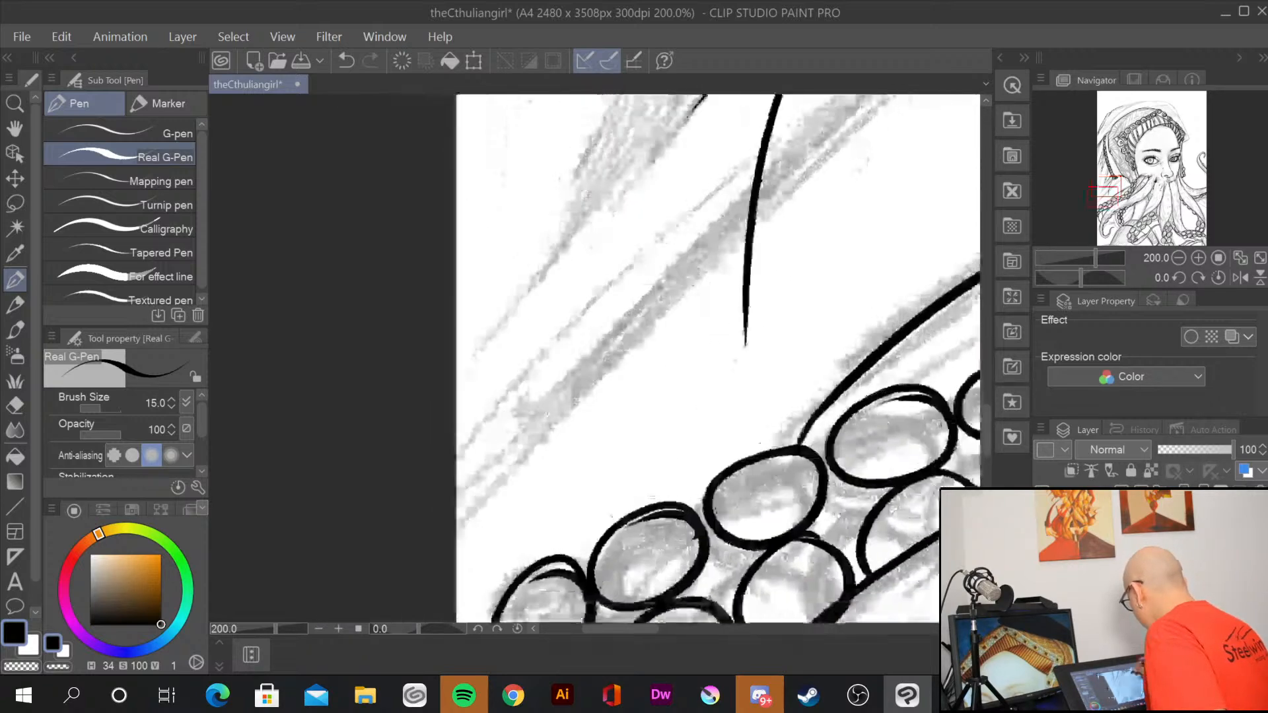
drag(653, 118, 562, 542)
drag(573, 153, 457, 502)
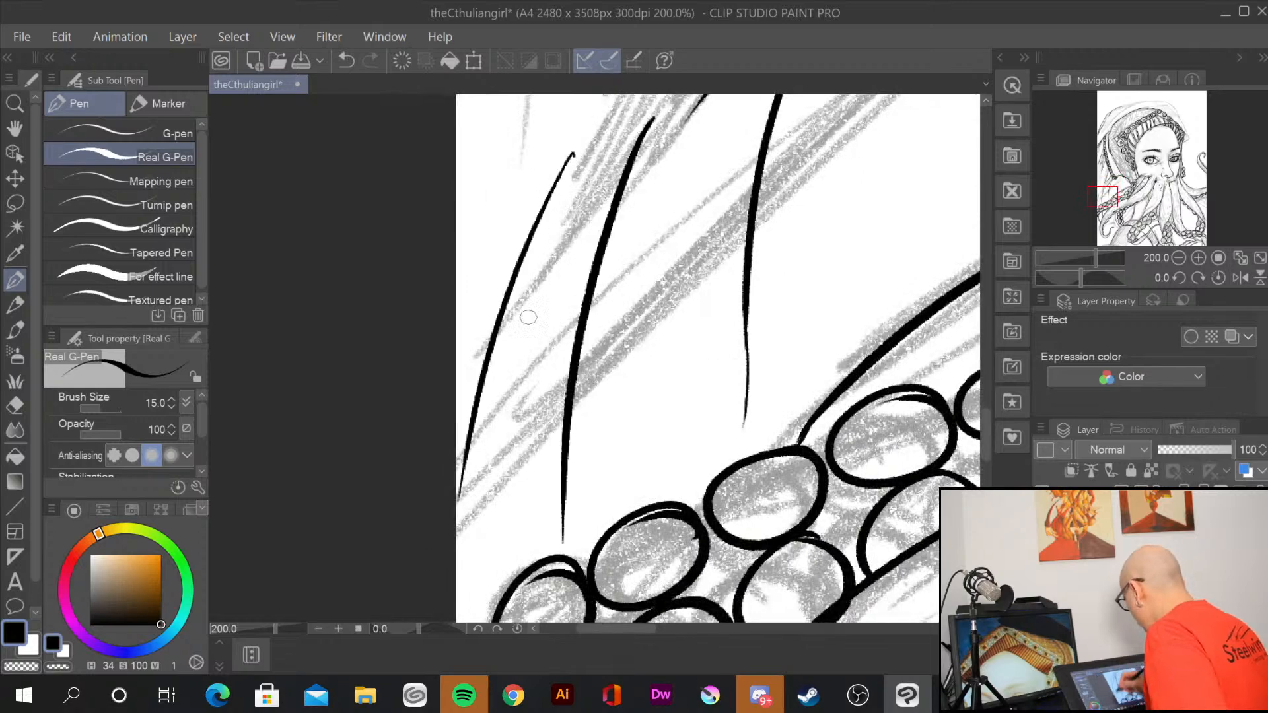
drag(572, 156, 462, 409)
drag(507, 324, 467, 399)
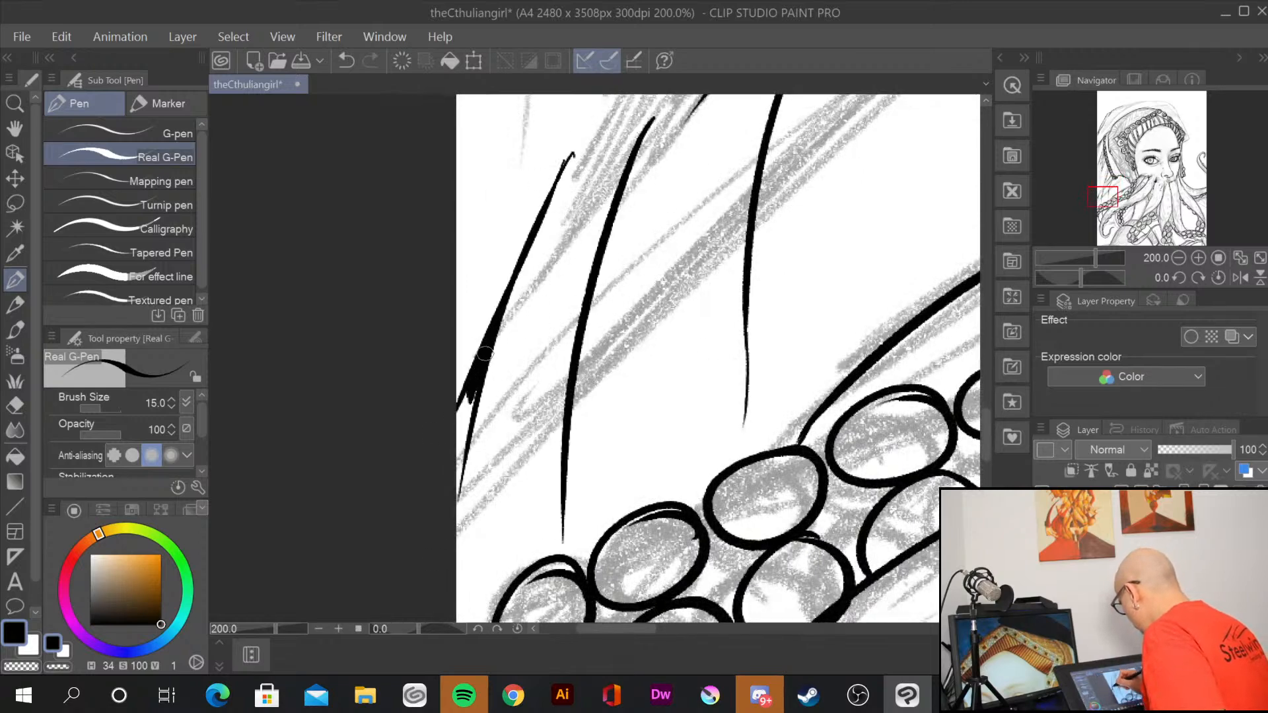
Step: Thicken the lower end of the outermost veil fold and fill in short strokes where it meets the canvas edge
drag(485, 354, 466, 456)
mouse_move(473, 398)
mouse_down()
mouse_move(465, 466)
mouse_move(461, 427)
mouse_up()
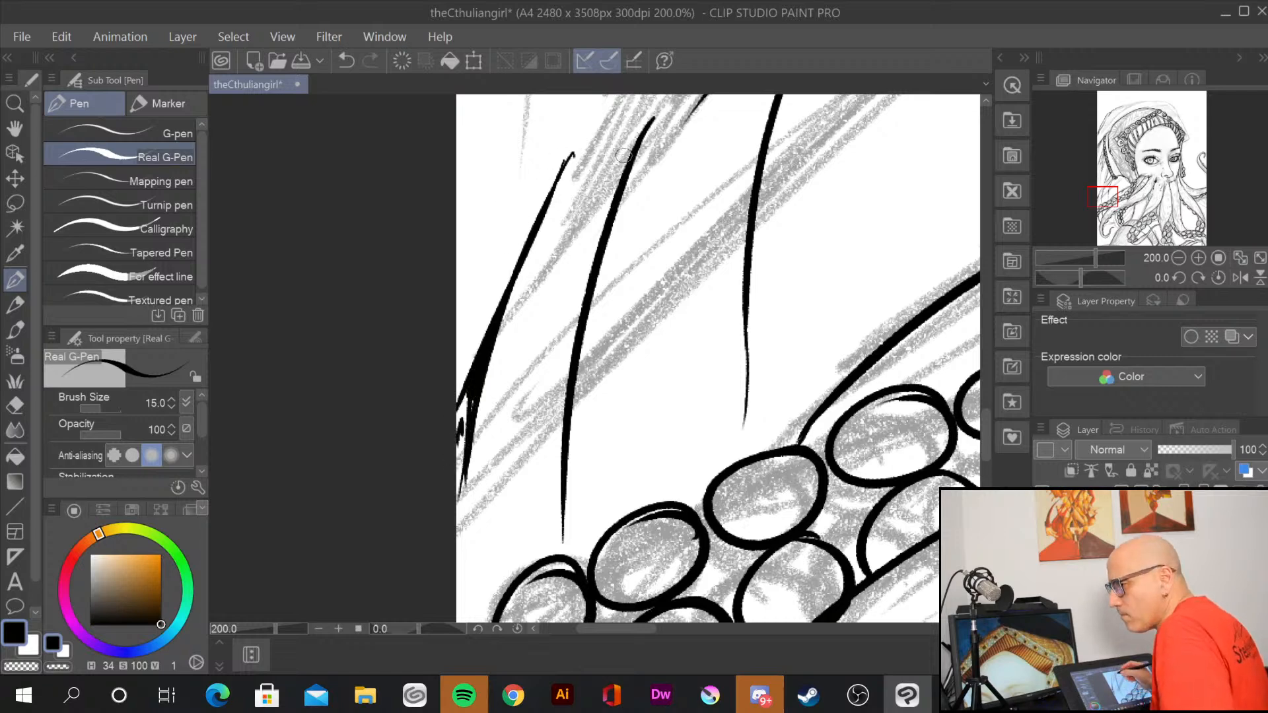
Step: Ink a long tapered fold on the upper left of the veil, then its top outline and the fold running beneath it
drag(645, 198, 475, 586)
drag(618, 259, 504, 575)
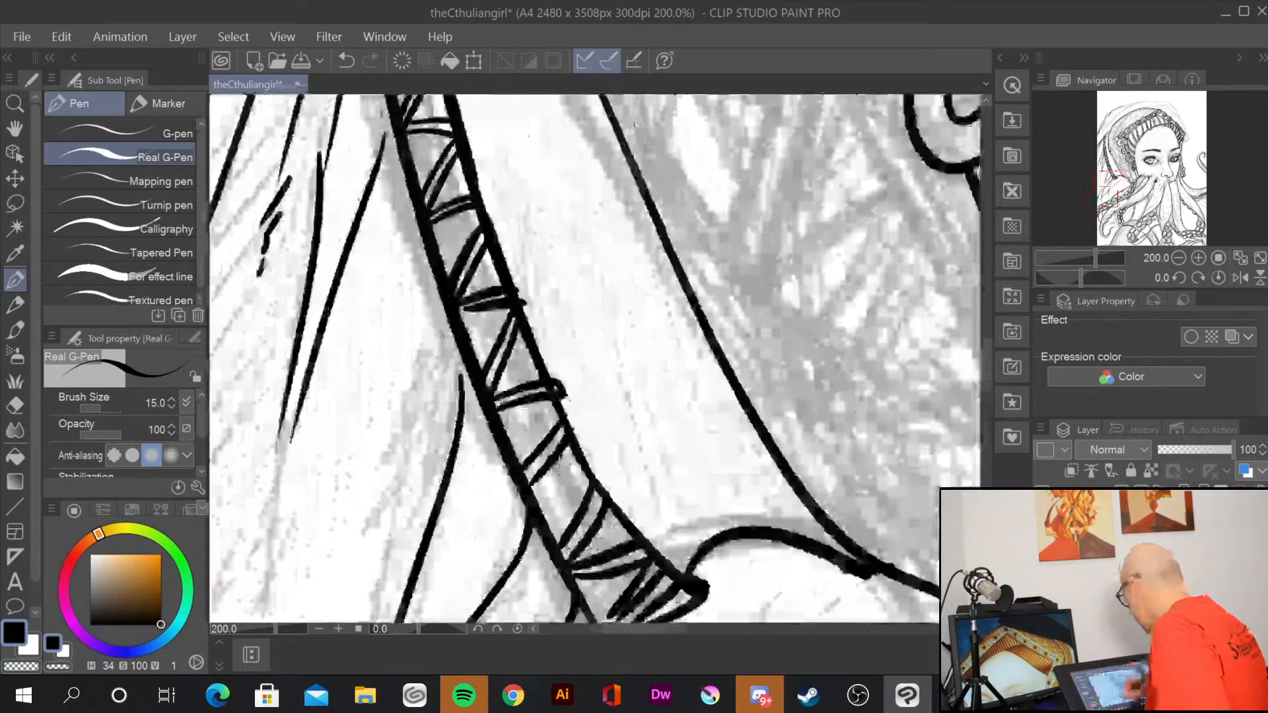
drag(539, 250, 582, 445)
mouse_move(490, 212)
mouse_down()
mouse_move(422, 581)
mouse_move(661, 594)
mouse_up()
mouse_move(552, 196)
mouse_down()
mouse_move(503, 419)
mouse_move(539, 245)
mouse_up()
mouse_move(524, 182)
mouse_down()
mouse_move(486, 470)
mouse_move(486, 590)
mouse_up()
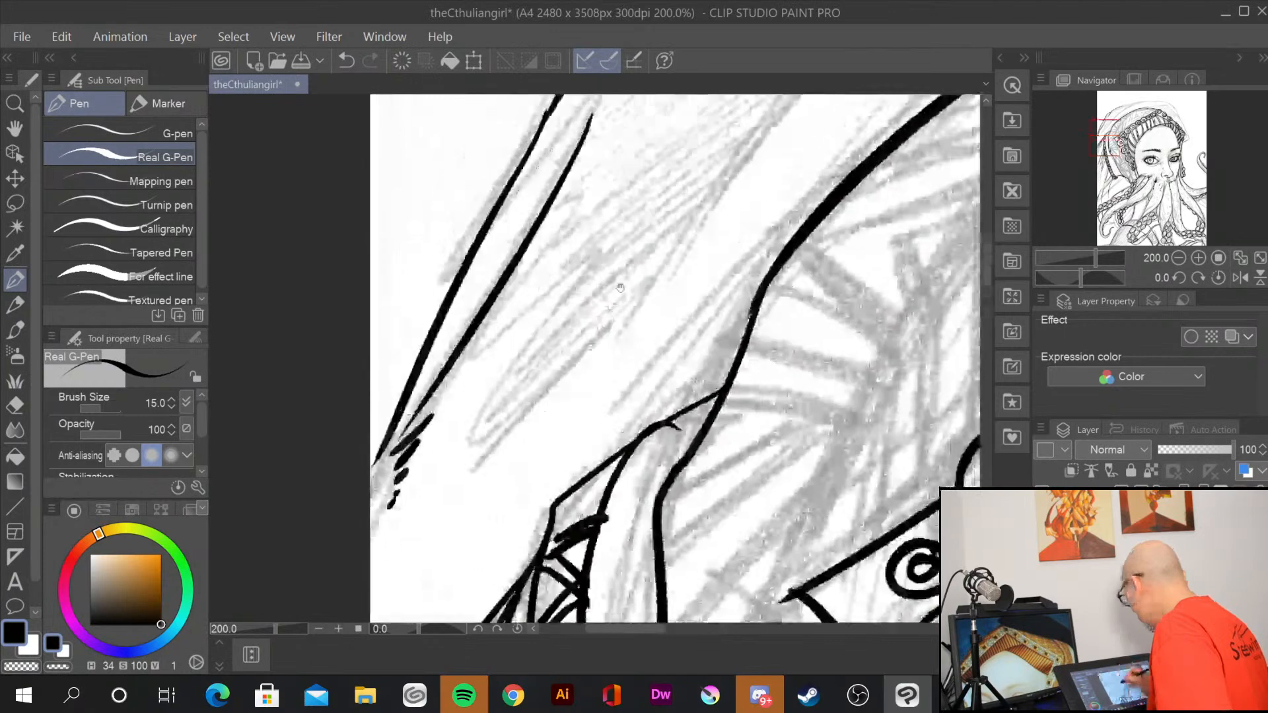
drag(620, 288, 374, 531)
drag(440, 477, 764, 99)
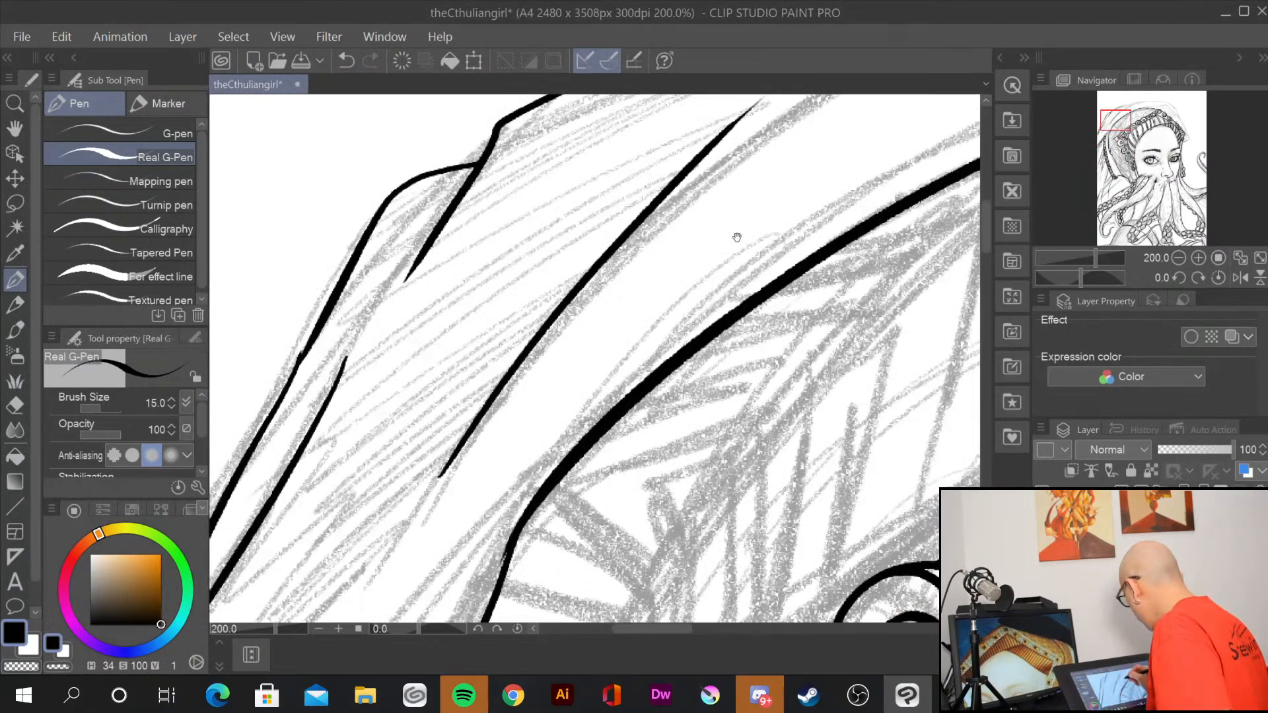
drag(736, 237, 428, 532)
drag(476, 286, 881, 196)
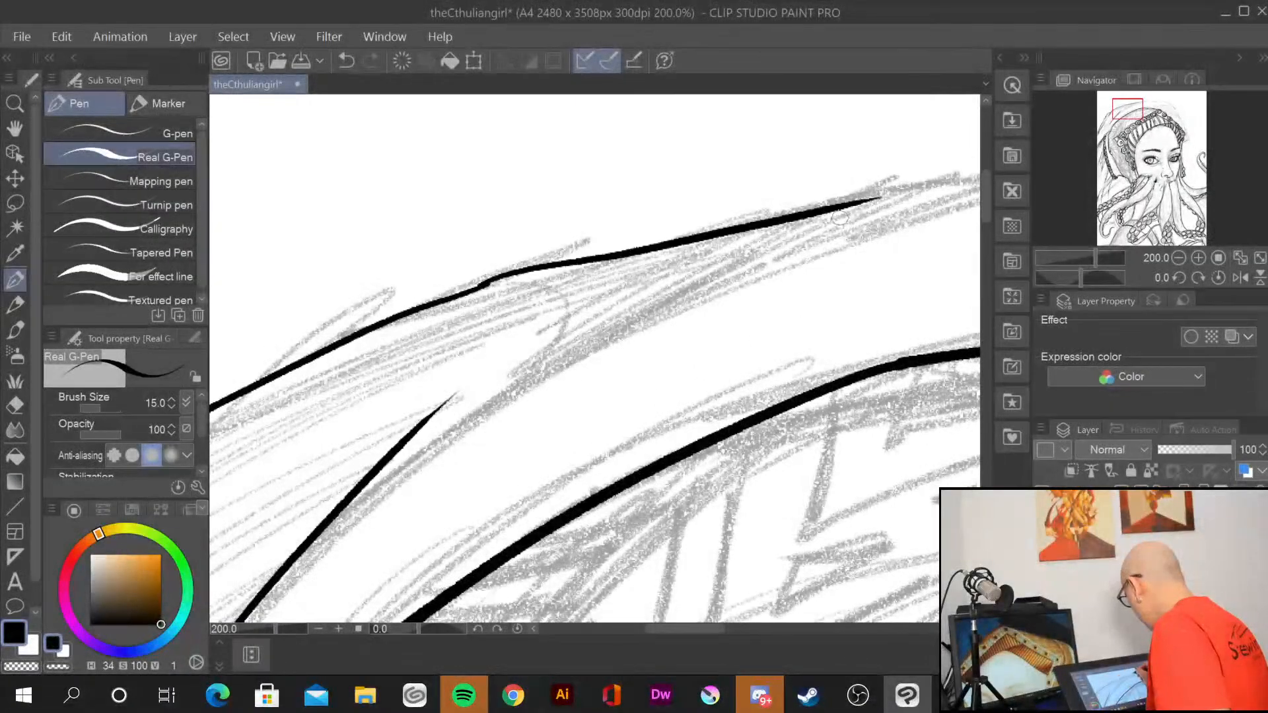
drag(514, 364, 957, 175)
Step: Ink the veil's outer outline over the crown and down the right side of the head, redoing the stroke that strays from the sketch
drag(830, 320, 458, 331)
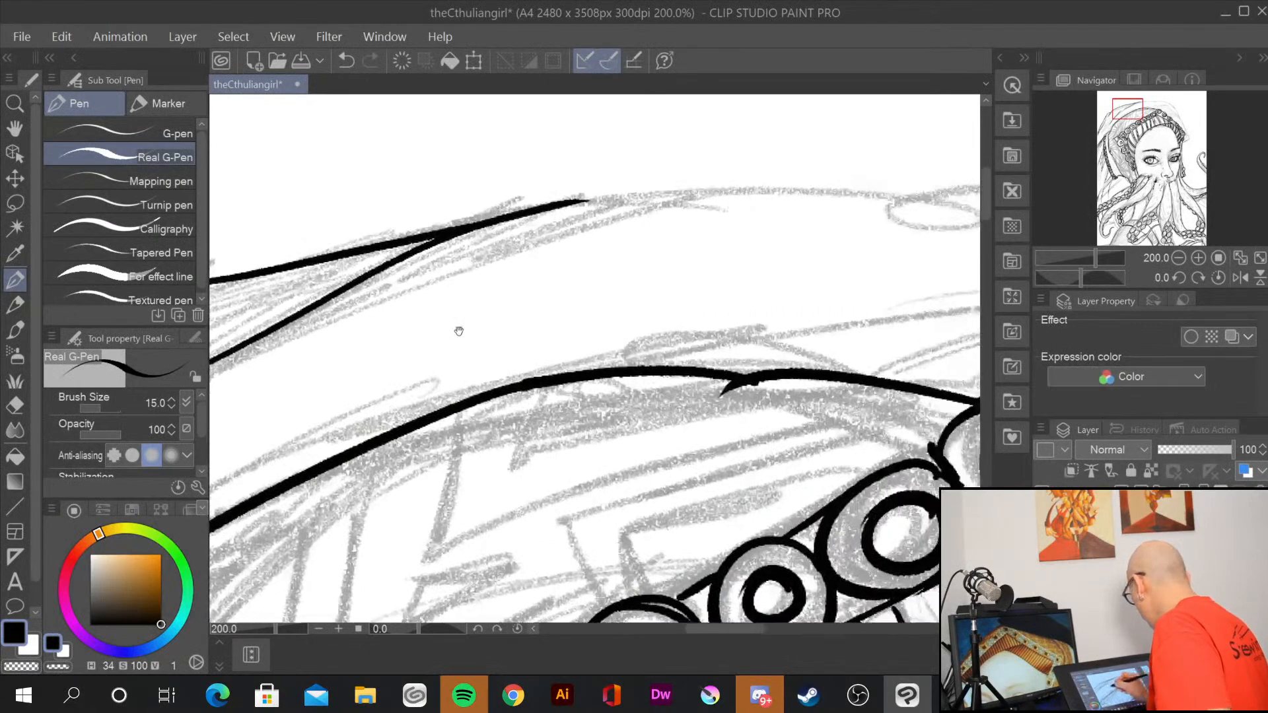
drag(562, 199, 928, 234)
mouse_move(958, 296)
mouse_down()
mouse_move(851, 266)
mouse_move(568, 225)
mouse_up()
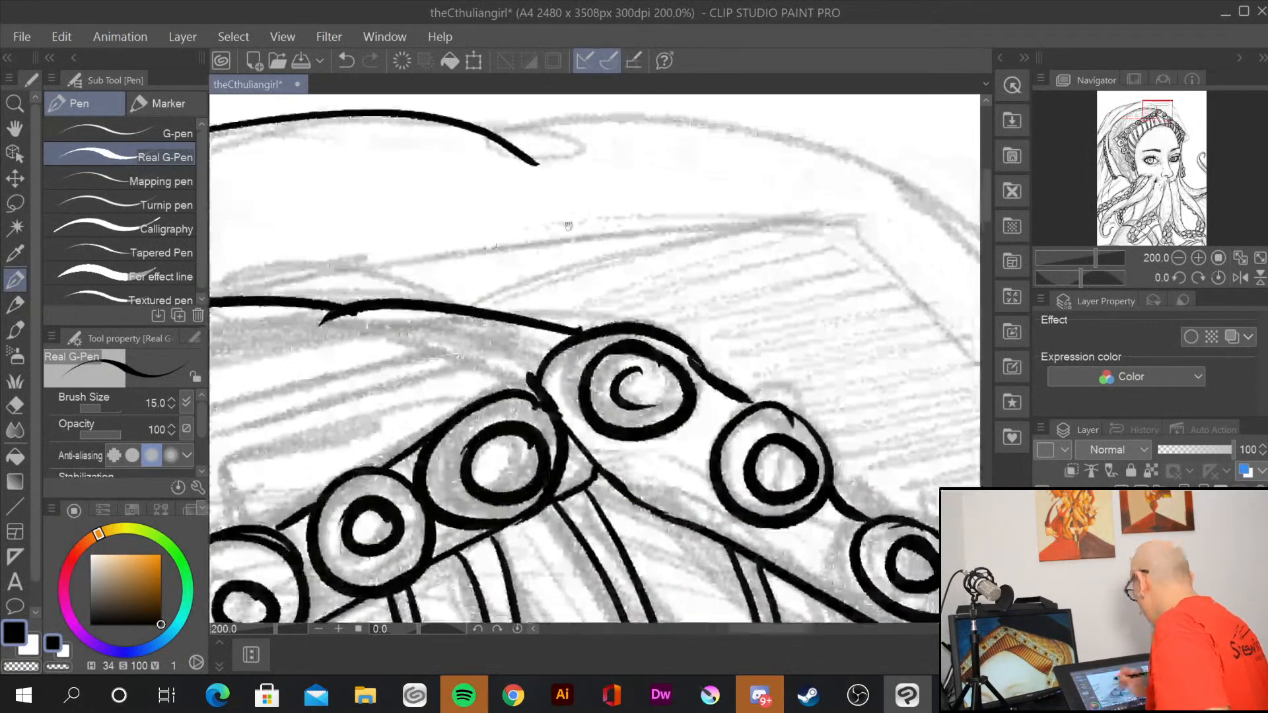
mouse_move(488, 129)
mouse_down()
mouse_move(852, 179)
mouse_move(957, 291)
mouse_move(700, 172)
mouse_move(662, 194)
mouse_up()
mouse_move(627, 137)
mouse_down()
mouse_move(717, 179)
mouse_move(908, 523)
mouse_move(897, 549)
mouse_move(730, 386)
mouse_up()
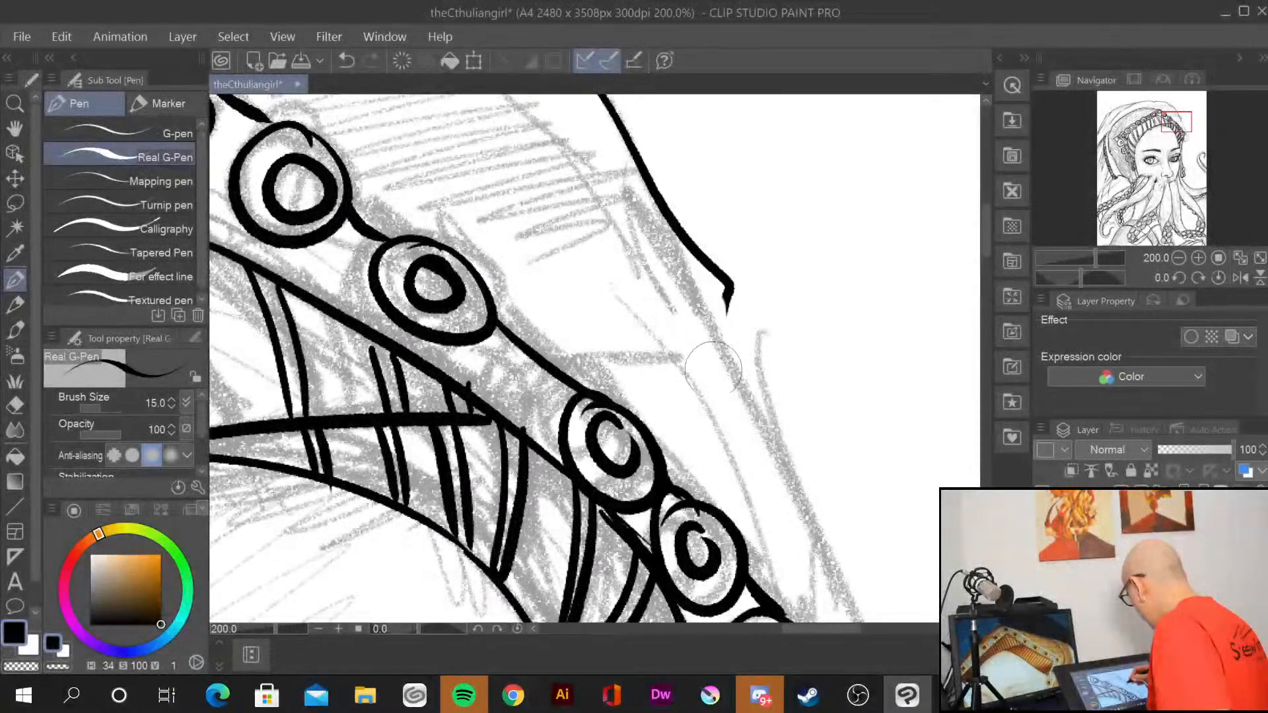
key(ctrl+z)
mouse_move(679, 228)
mouse_down()
mouse_move(767, 374)
mouse_move(806, 508)
mouse_up()
mouse_move(759, 360)
mouse_down()
mouse_move(743, 347)
mouse_move(764, 373)
mouse_up()
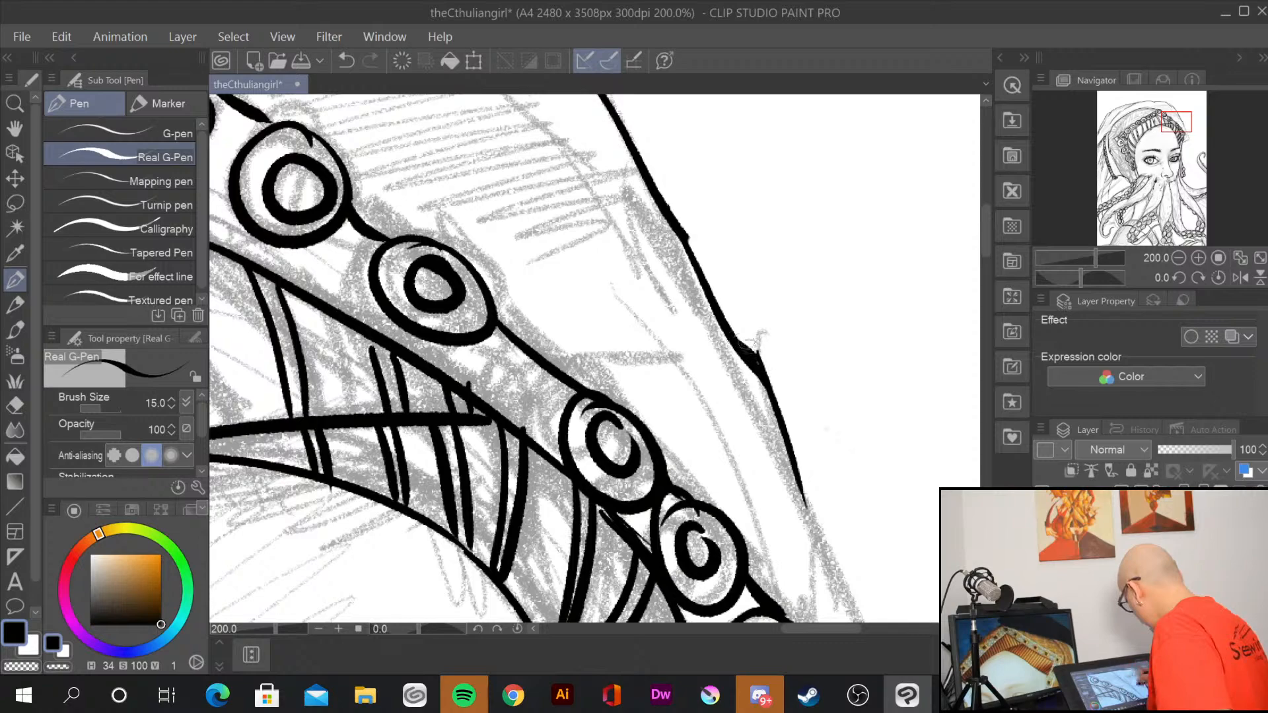
Step: Extend the veil's right edge down to its pointed corner and connect that corner back to the headdress below the last bead
mouse_move(857, 490)
mouse_down()
mouse_move(758, 132)
mouse_move(851, 508)
mouse_up()
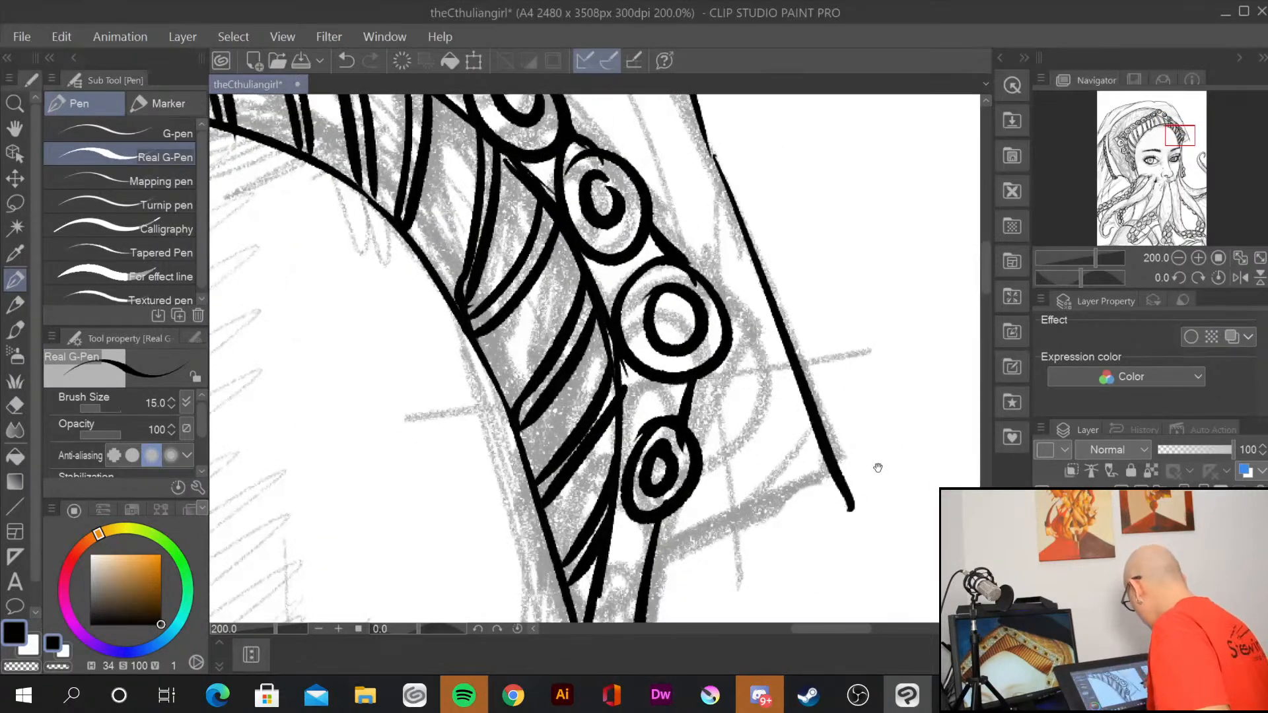
drag(878, 467, 882, 249)
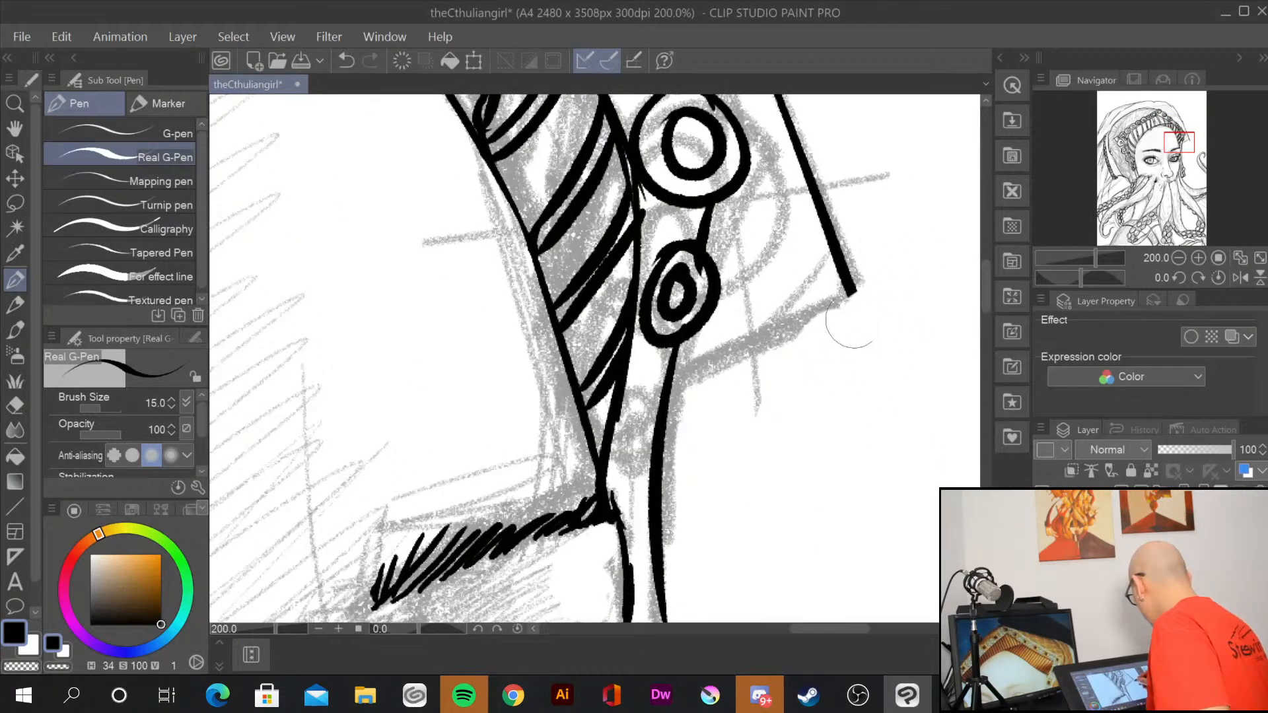
drag(855, 286, 670, 402)
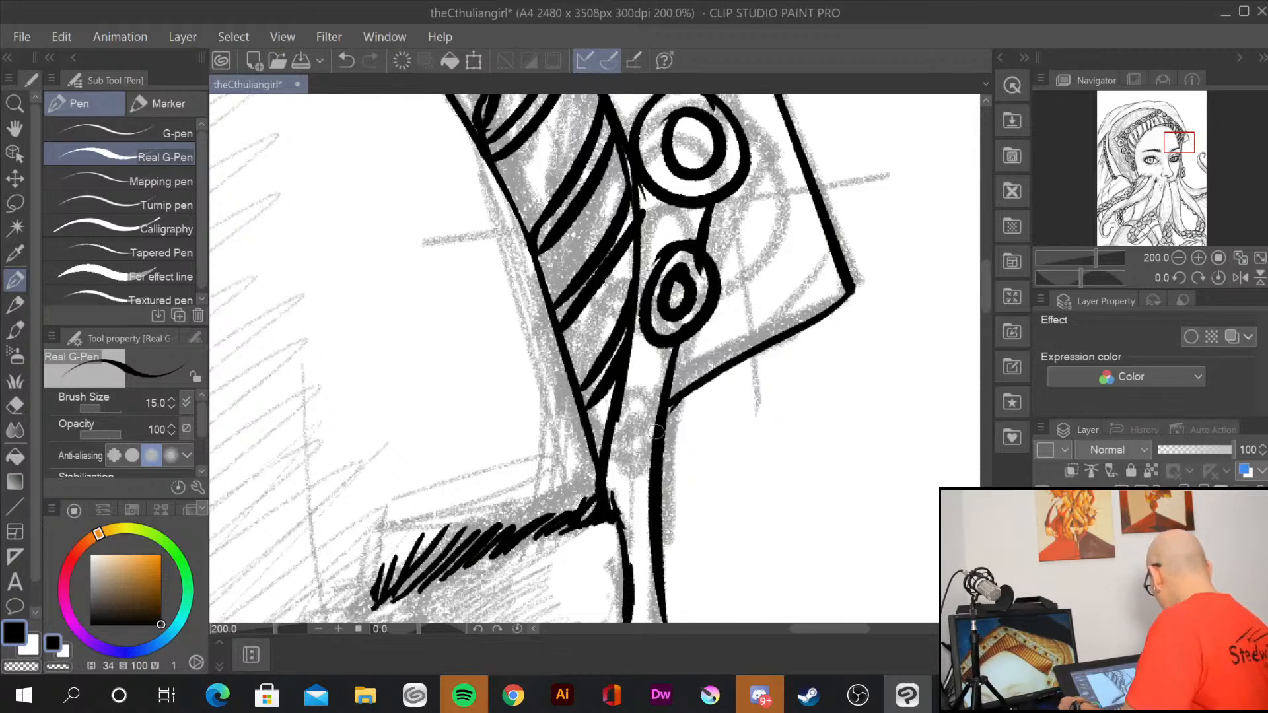
Step: Examine the inked drawing as a whole, from the hood and face down to the tentacles along the lower edge
scroll(656, 431, down, 3)
scroll(656, 435, down, 1)
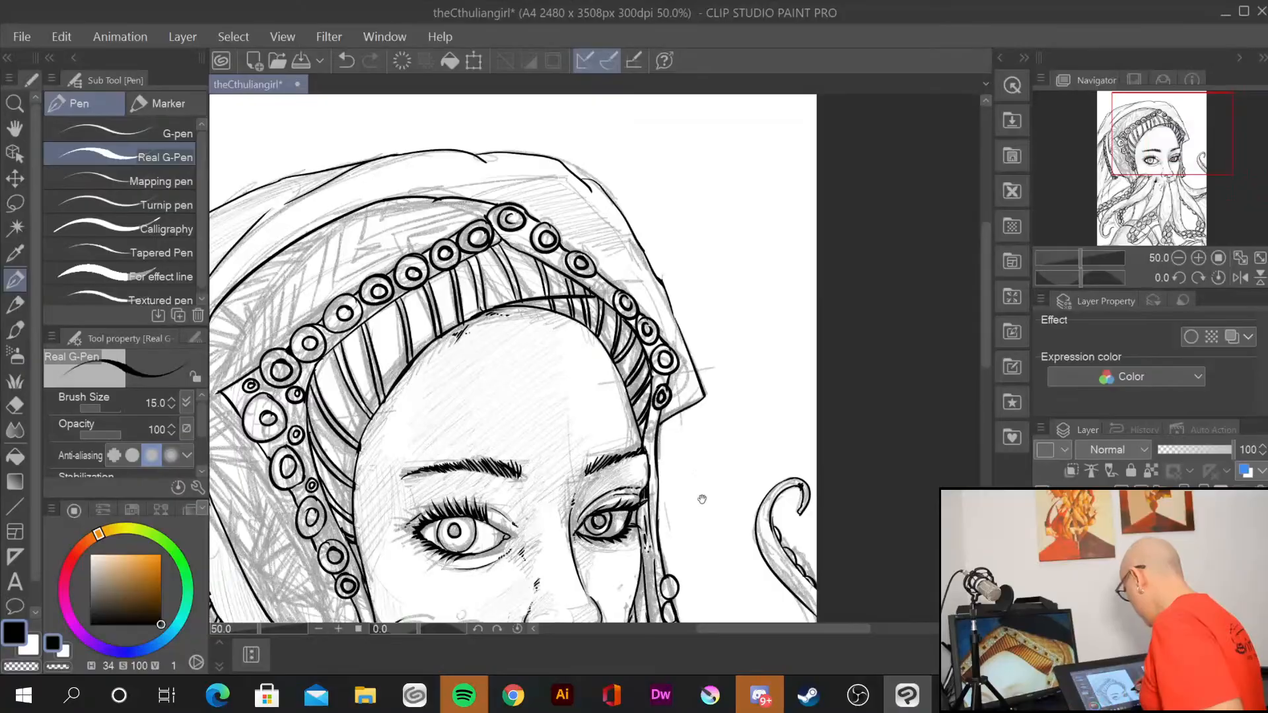
drag(698, 501, 786, 252)
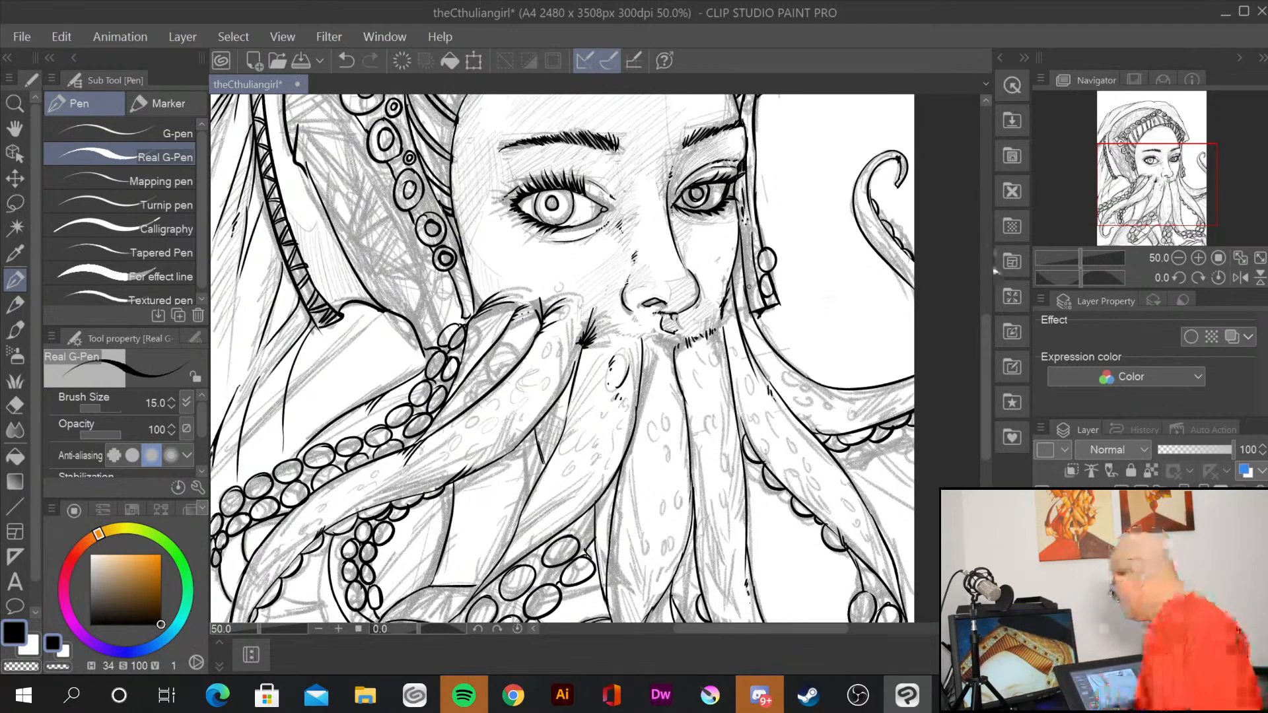
scroll(835, 361, down, 2)
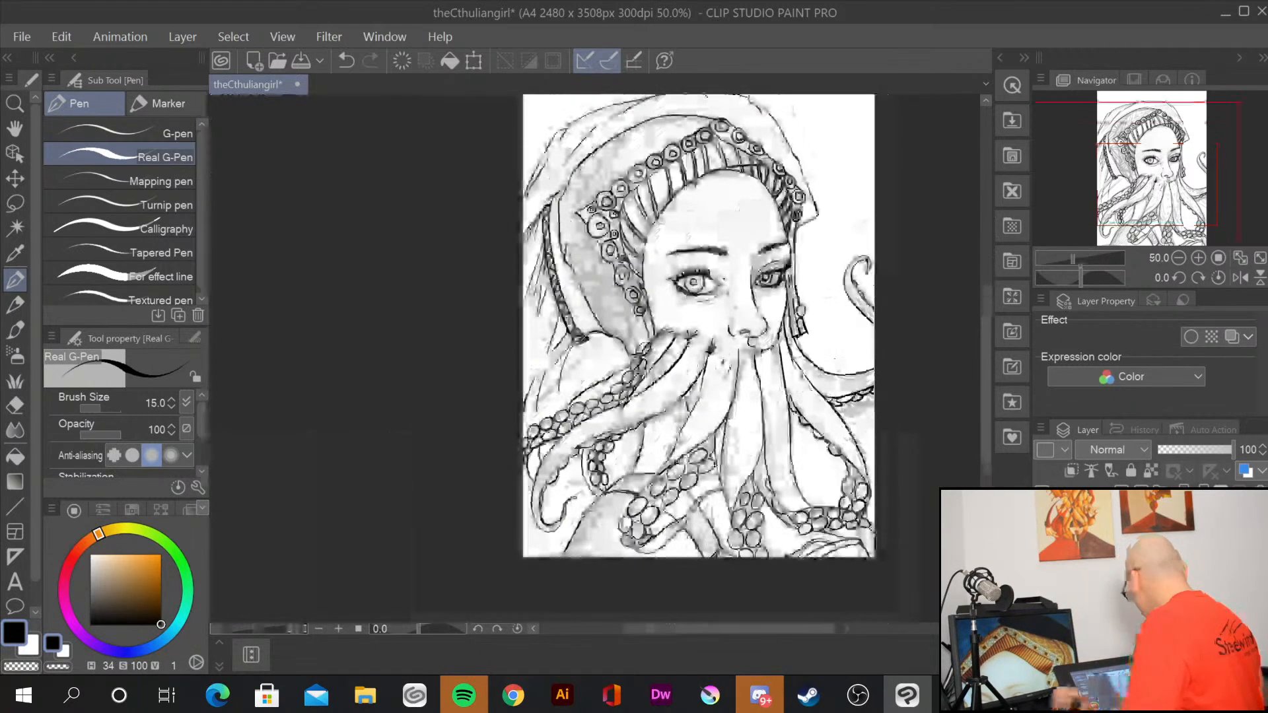
drag(892, 469, 808, 364)
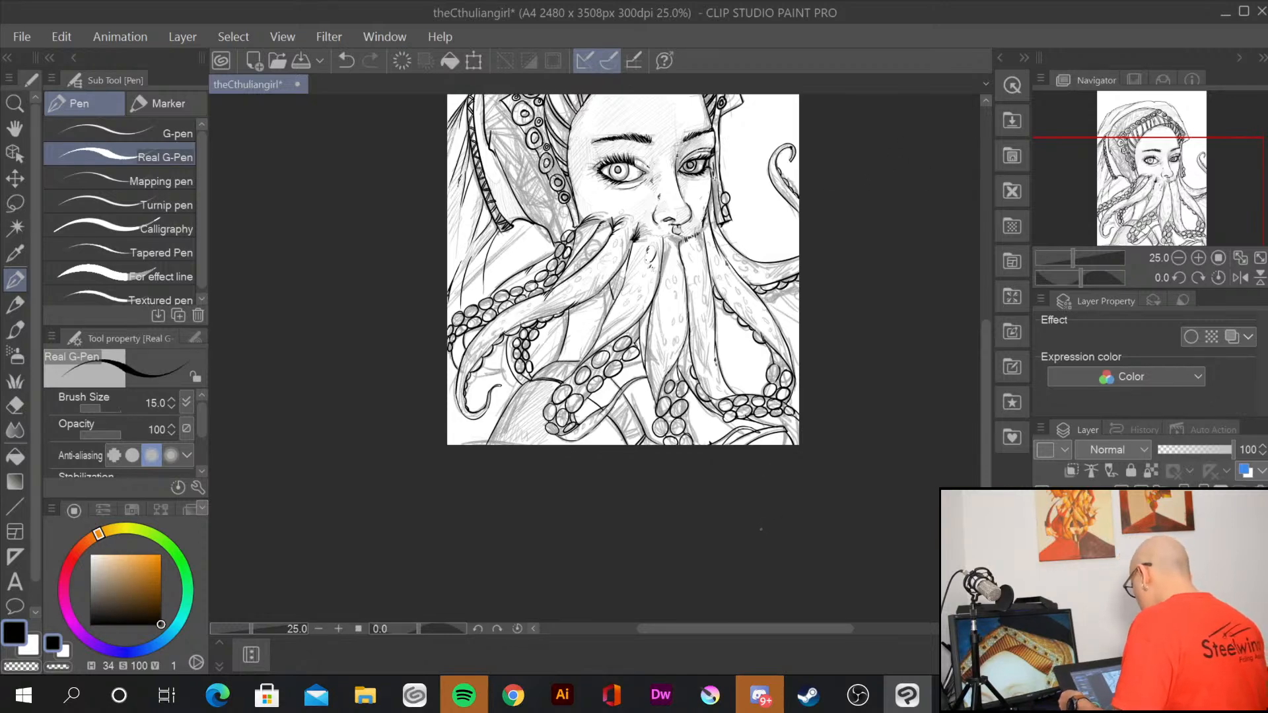
scroll(759, 532, up, 3)
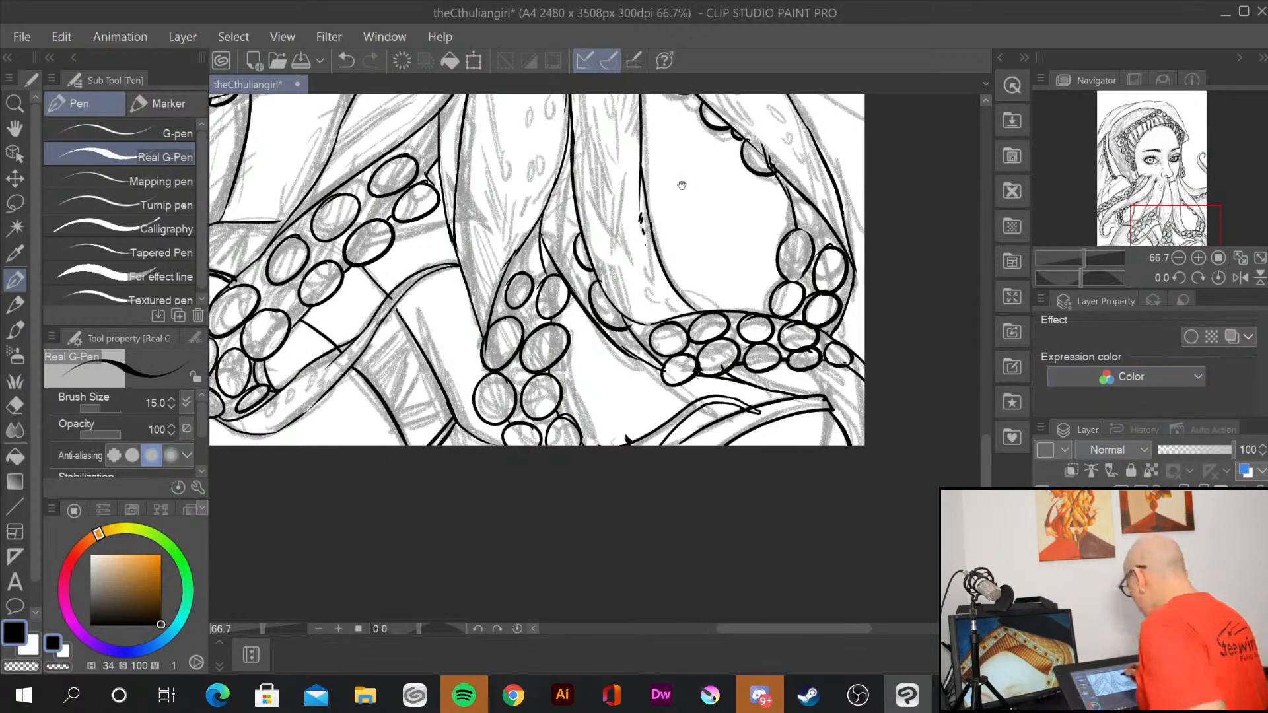
drag(682, 186, 825, 663)
drag(777, 539, 801, 430)
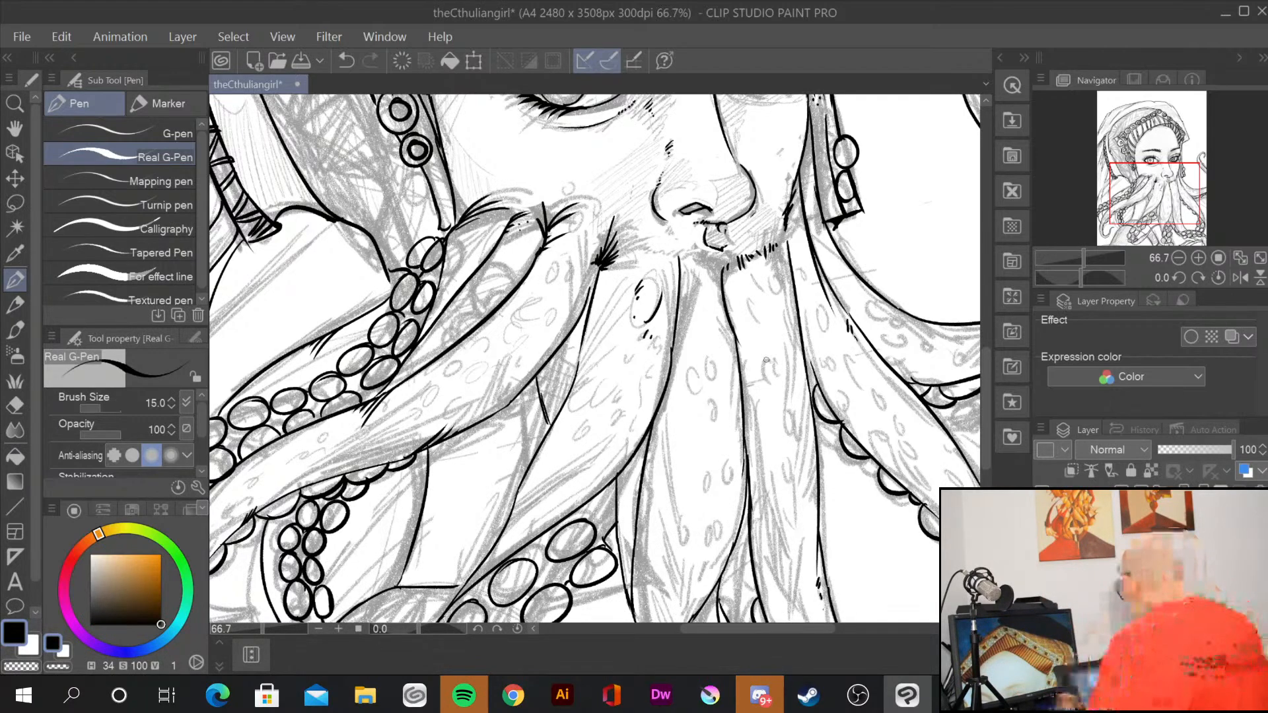
Step: Raise the brush size to 20 and thicken the face outline along the left of the forehead, beneath the headdress bands
scroll(484, 181, up, 2)
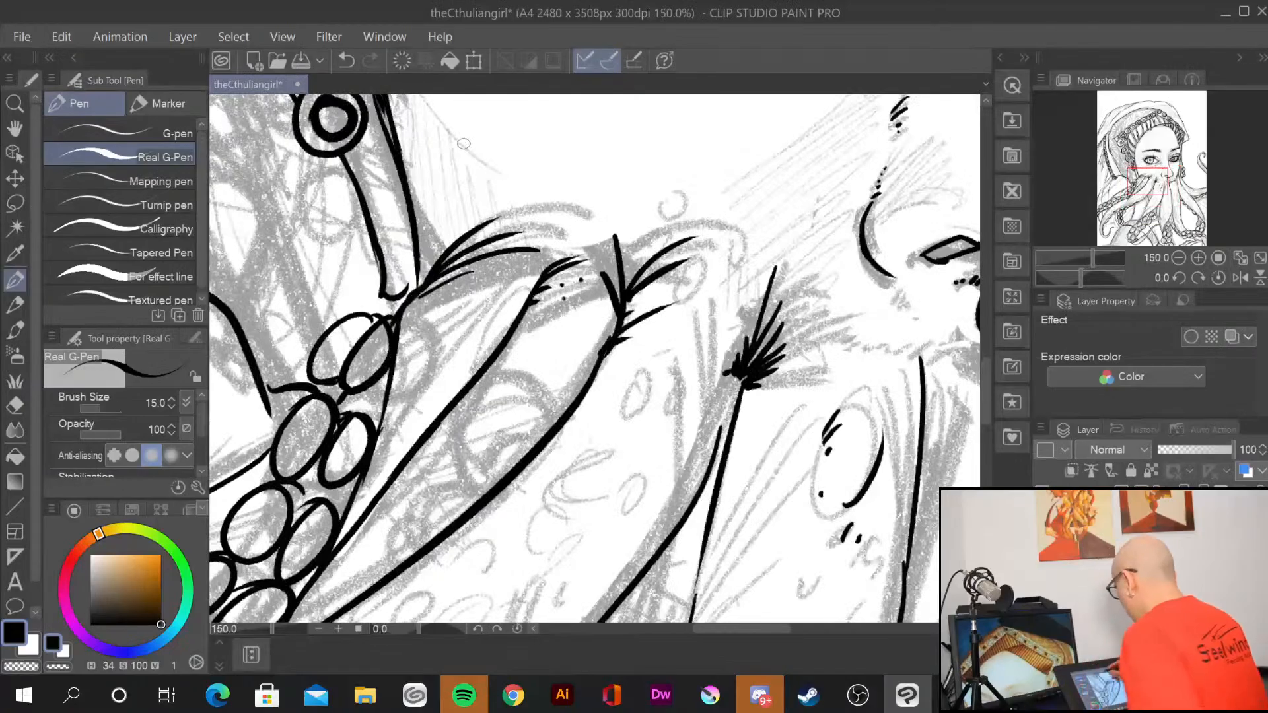
drag(473, 173, 476, 654)
drag(515, 218, 530, 467)
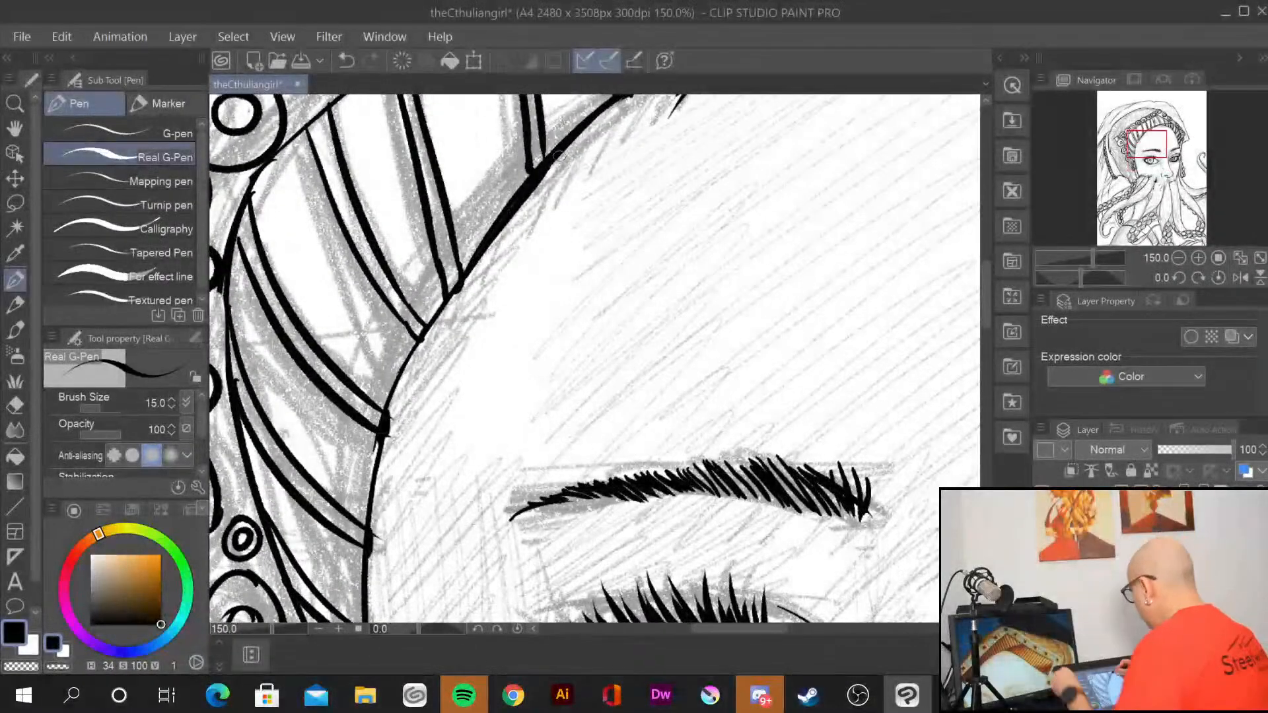
drag(537, 181, 401, 375)
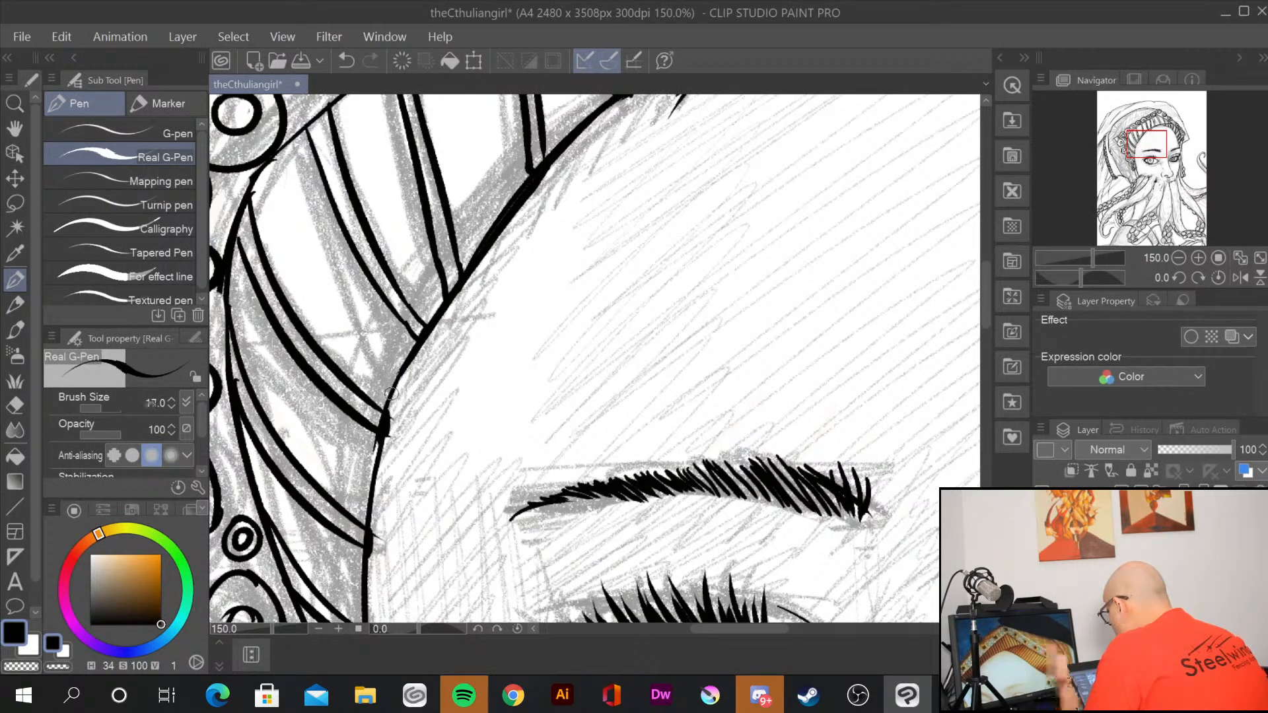
mouse_move(466, 274)
mouse_down()
mouse_move(403, 389)
mouse_move(376, 488)
mouse_up()
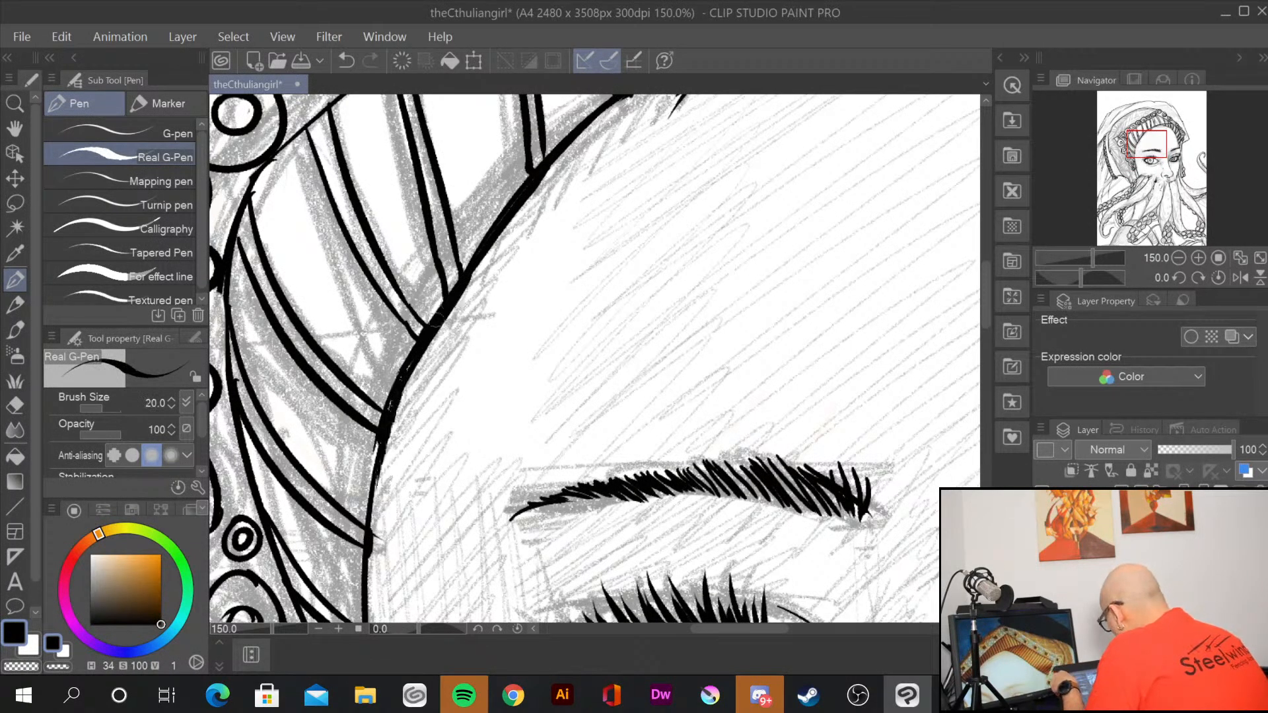
mouse_move(436, 320)
mouse_down()
mouse_move(390, 414)
mouse_move(367, 542)
mouse_up()
Step: Thicken the face outline beside the left eyebrow and eye, down toward the cheek
drag(571, 519, 637, 292)
drag(448, 270, 437, 488)
drag(445, 256, 438, 308)
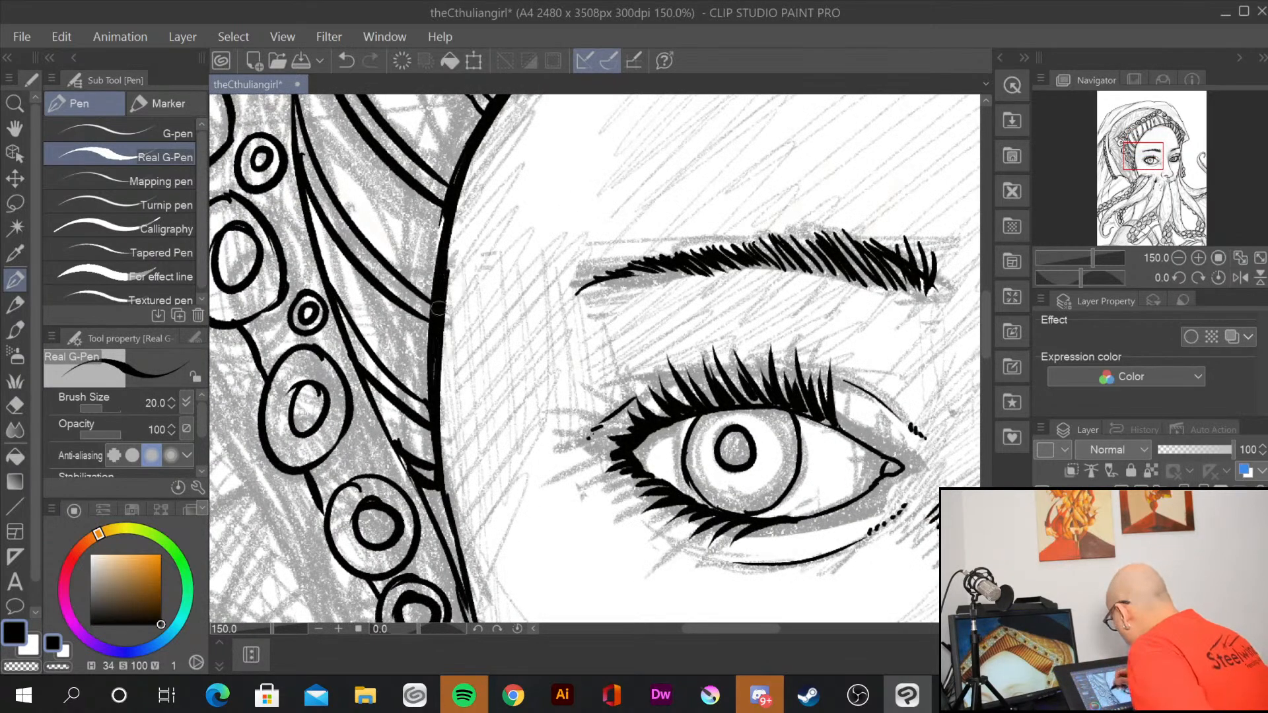
drag(451, 227, 435, 380)
mouse_move(442, 429)
mouse_down()
mouse_move(460, 581)
mouse_move(454, 519)
mouse_up()
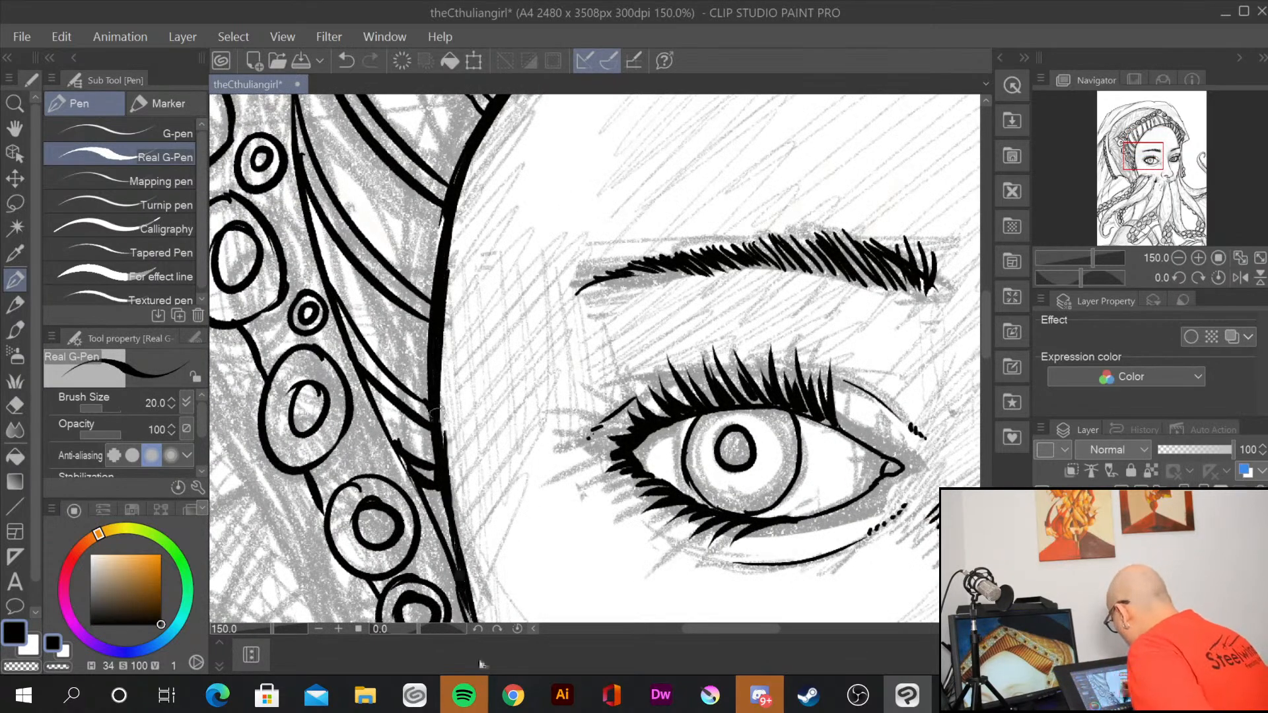
Step: Reinforce the face outline beside the left eye and add small shading marks along its inner side
drag(589, 568, 566, 372)
drag(420, 207, 427, 285)
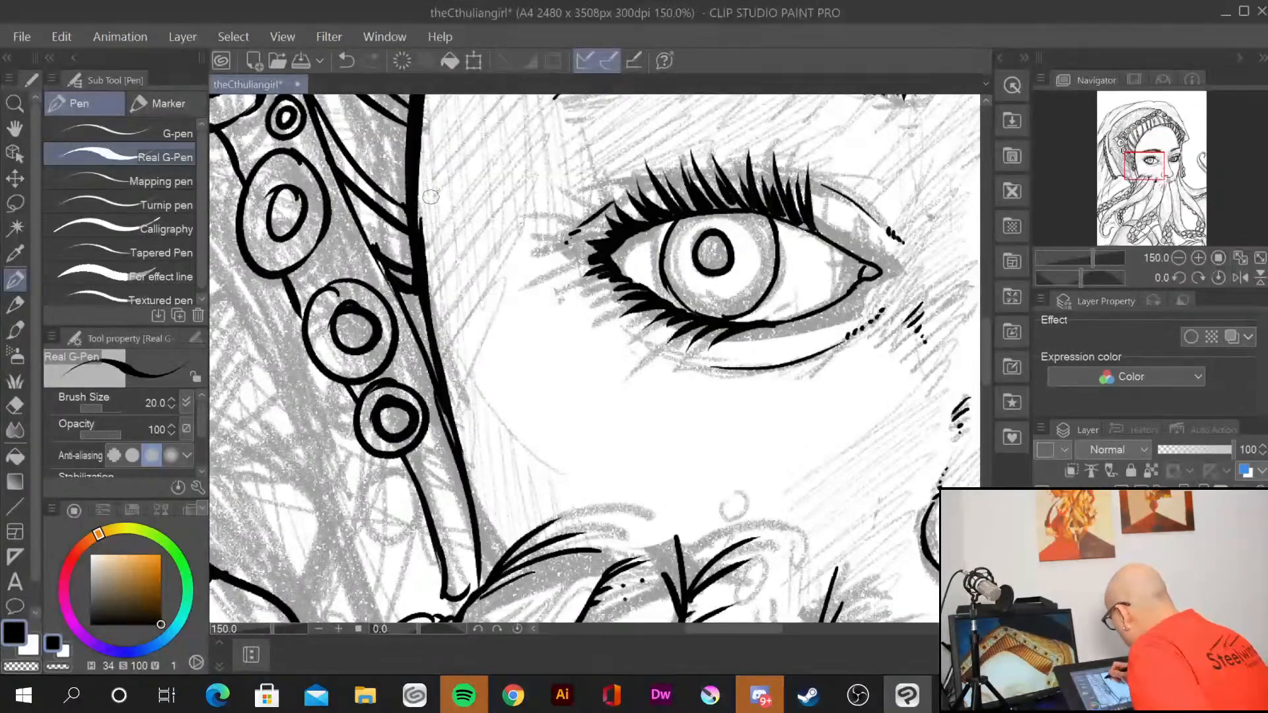
mouse_move(431, 196)
mouse_down()
mouse_move(434, 234)
mouse_move(424, 198)
mouse_up()
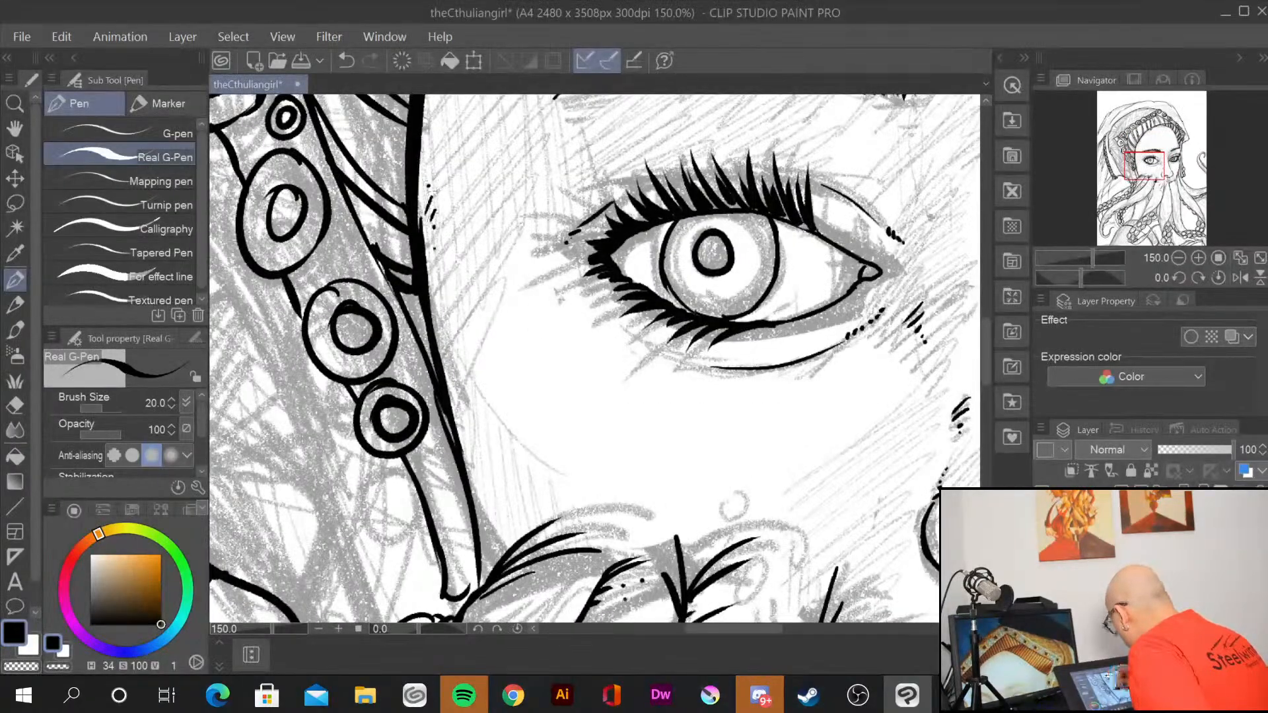
Step: Thicken the upper edges of the tentacles below the left cheek and darken the tufted strokes where they emerge
mouse_move(449, 413)
mouse_down()
mouse_move(480, 585)
mouse_move(510, 464)
mouse_move(543, 407)
mouse_up()
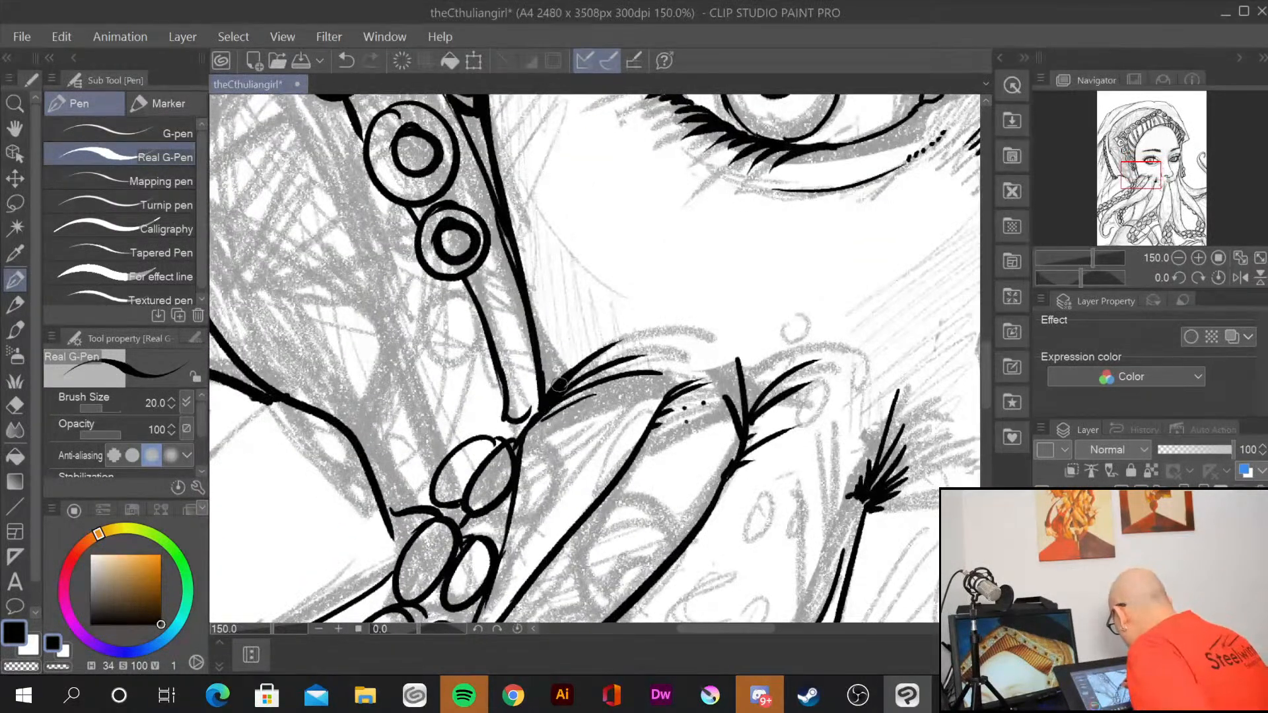
drag(664, 382, 607, 506)
mouse_move(740, 431)
mouse_down()
mouse_move(701, 534)
mouse_move(688, 537)
mouse_up()
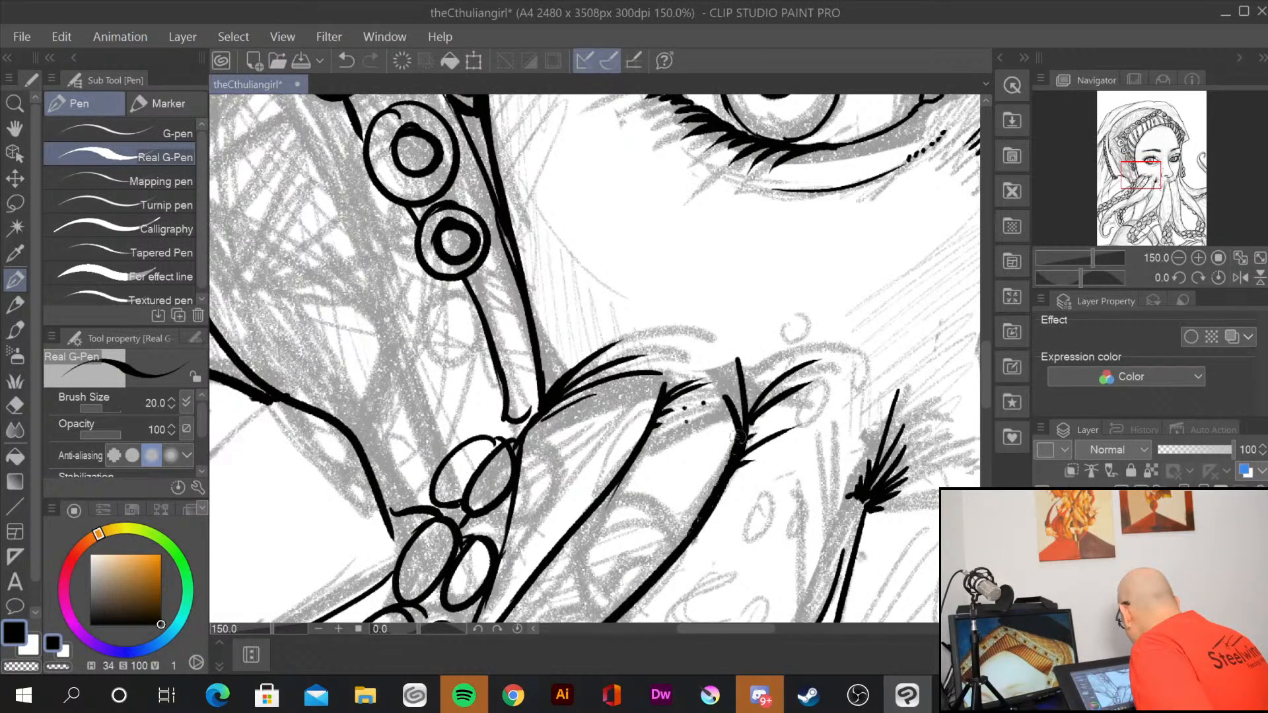
drag(738, 437, 609, 260)
mouse_move(735, 328)
mouse_down()
mouse_move(697, 424)
mouse_move(706, 455)
mouse_move(692, 528)
mouse_up()
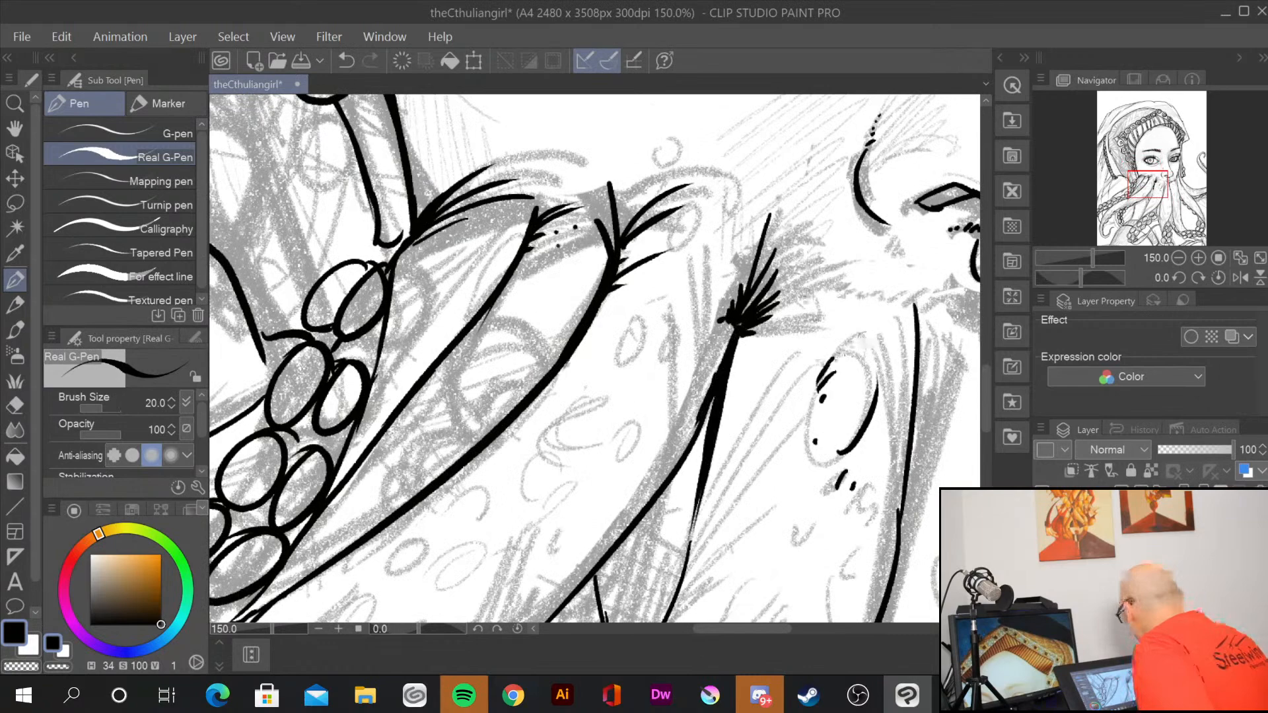
drag(744, 313, 779, 270)
Step: Thicken the tops of the two tentacle edges directly beneath the nose and add a tapered accent stroke
mouse_move(853, 420)
mouse_down()
mouse_move(665, 478)
mouse_move(624, 525)
mouse_up()
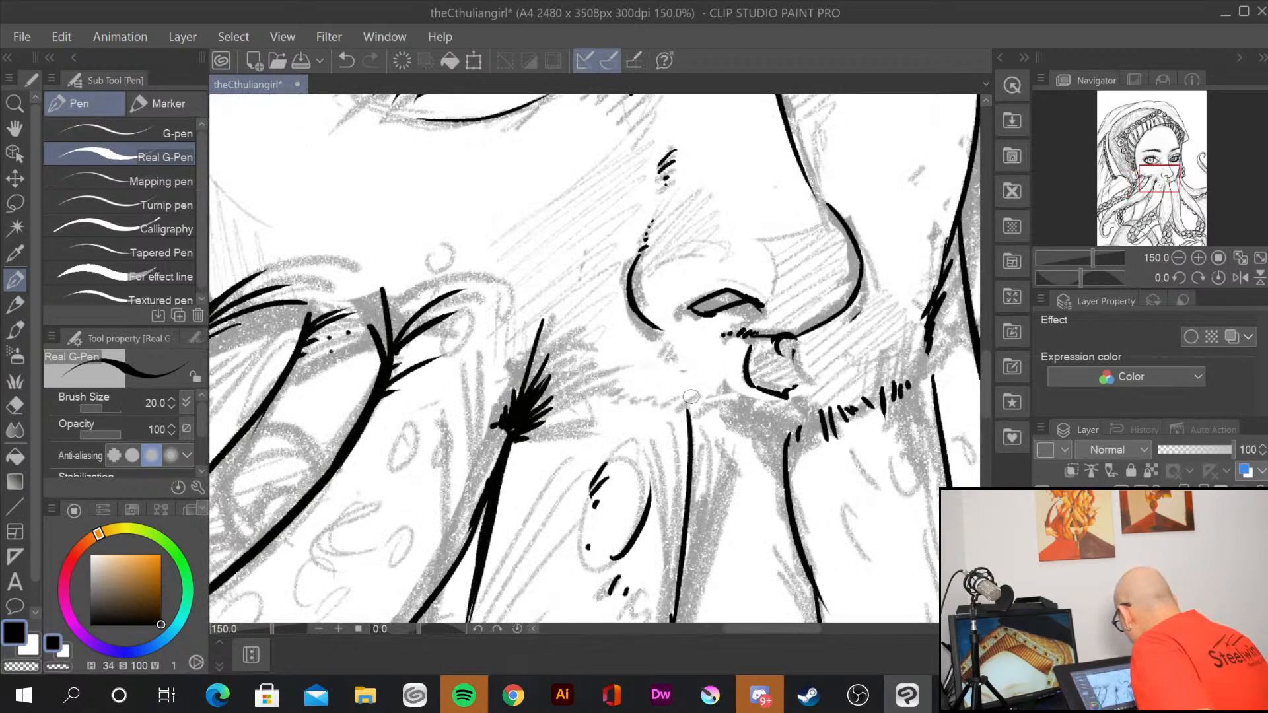
drag(691, 397, 693, 506)
drag(694, 433, 684, 498)
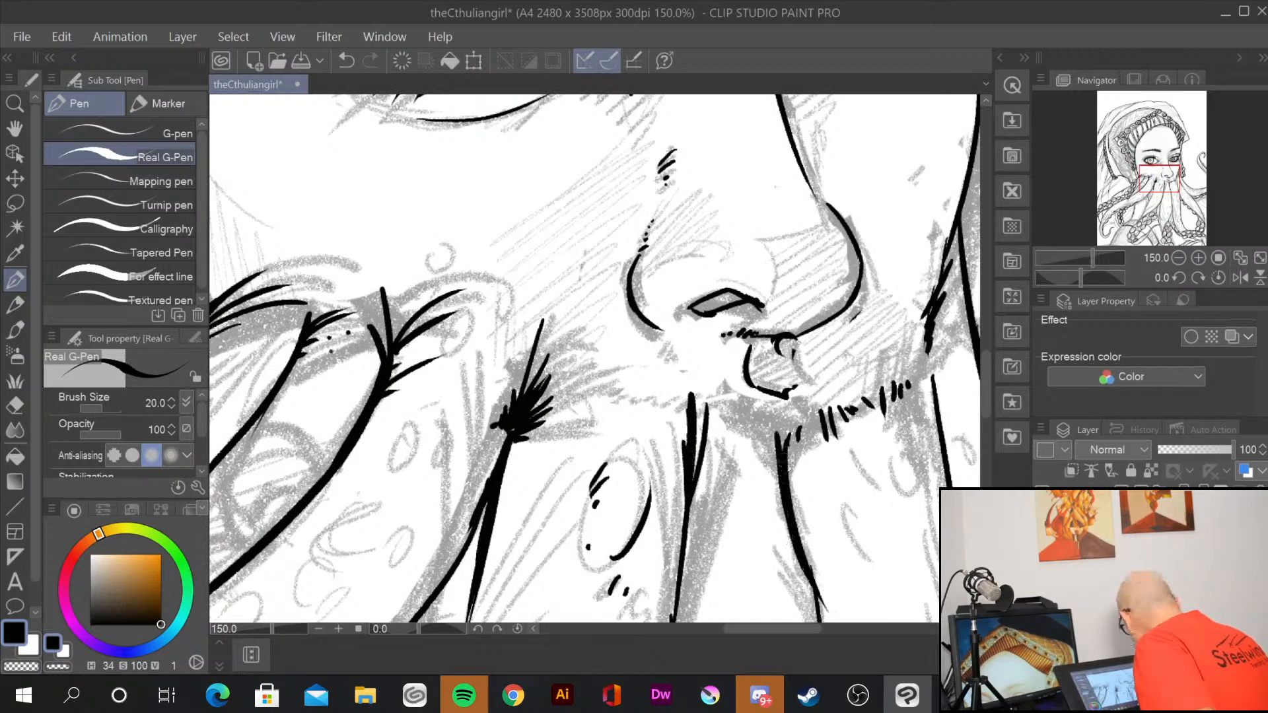
Step: Thicken the right cheek's edge beside the headdress strand, down to where the tentacle begins
drag(921, 221, 704, 200)
drag(704, 330, 720, 389)
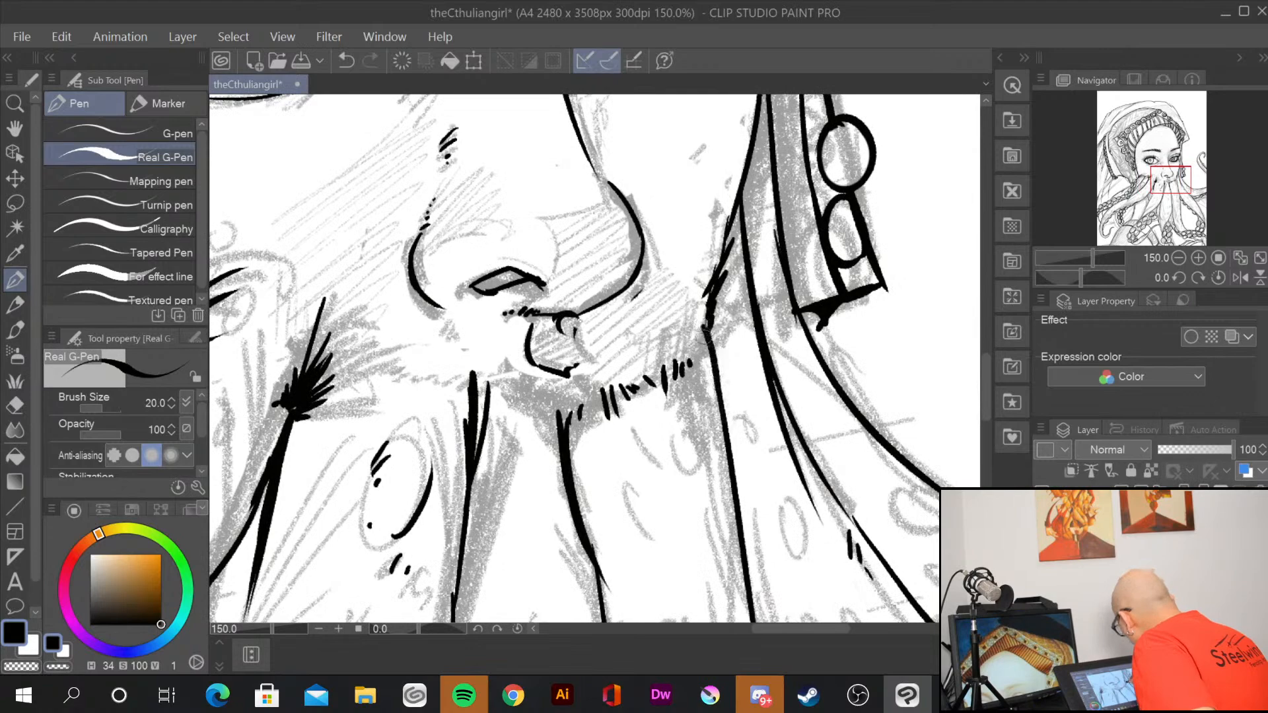
mouse_move(734, 206)
mouse_down()
mouse_move(753, 320)
mouse_move(715, 276)
mouse_up()
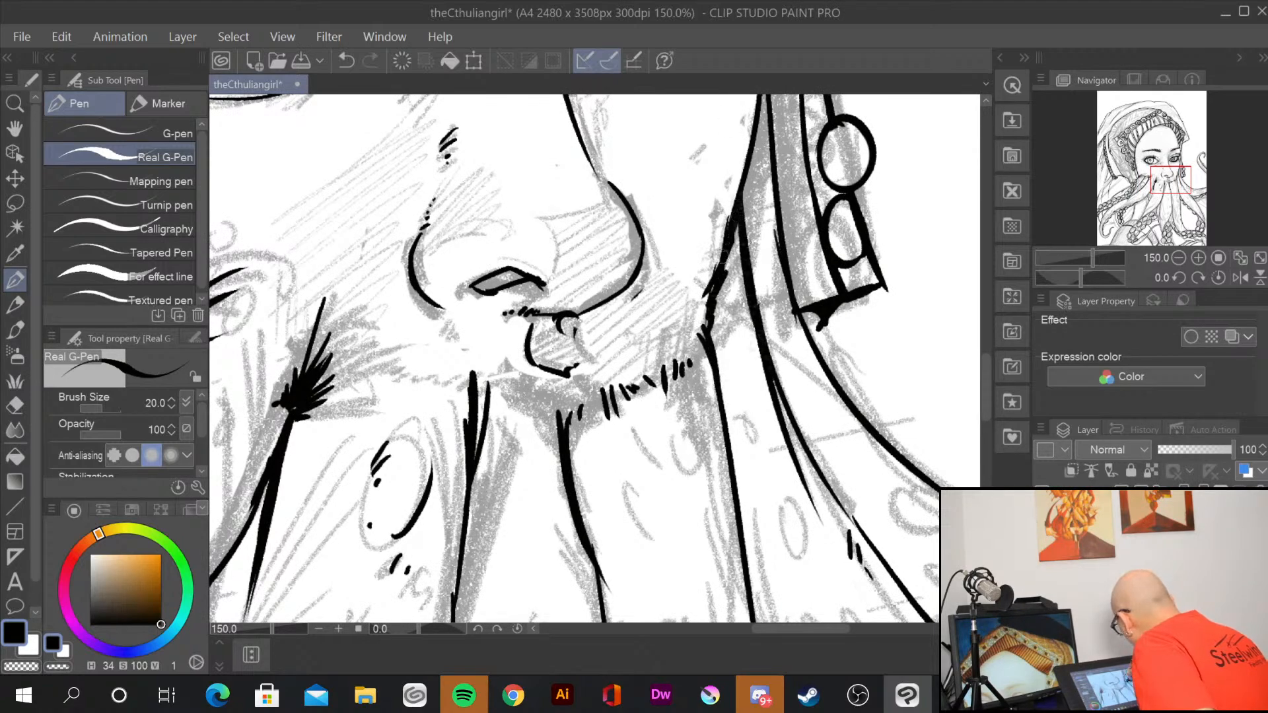
Step: Thicken the long side edges of the central tentacles below the nose with tapered strokes
mouse_move(847, 598)
mouse_down()
mouse_move(859, 268)
mouse_move(877, 316)
mouse_up()
drag(626, 269, 648, 437)
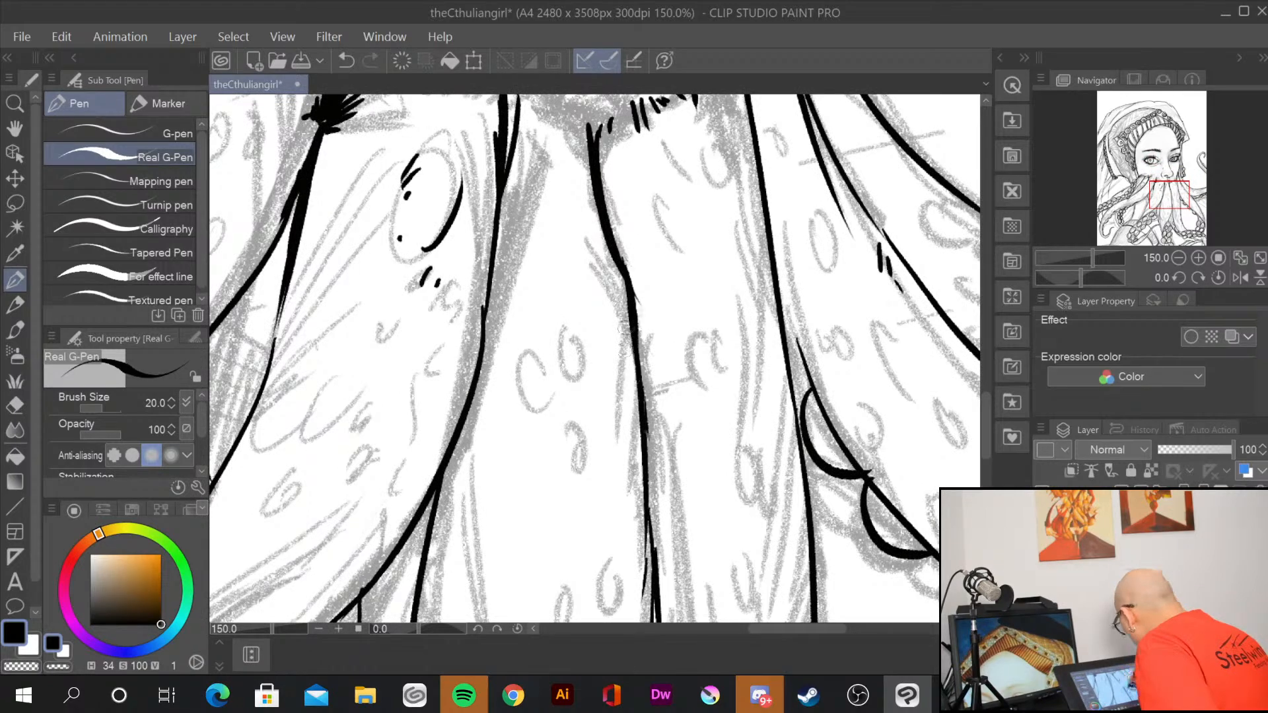
mouse_move(710, 479)
mouse_down()
mouse_move(746, 396)
mouse_move(873, 446)
mouse_up()
drag(659, 238, 637, 362)
mouse_move(648, 271)
mouse_down()
mouse_move(603, 441)
mouse_move(599, 450)
mouse_move(610, 423)
mouse_move(536, 545)
mouse_up()
drag(667, 292, 650, 577)
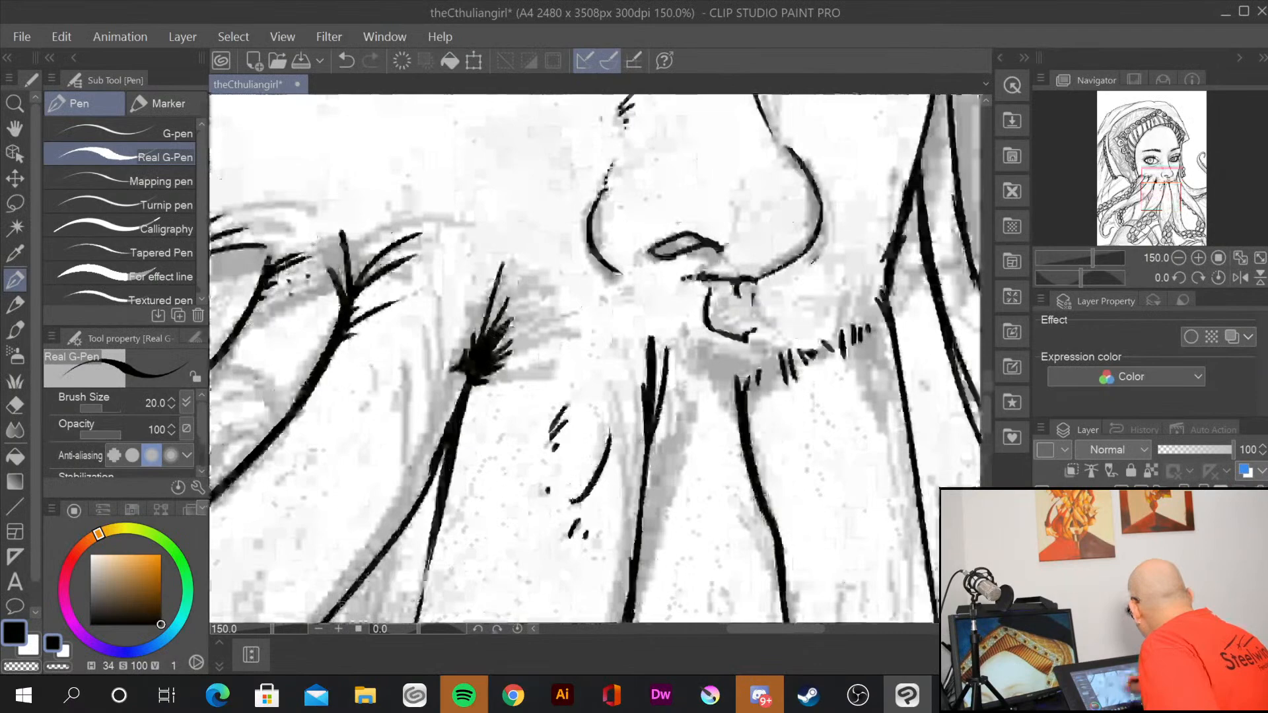
drag(649, 204, 661, 494)
drag(548, 399, 668, 512)
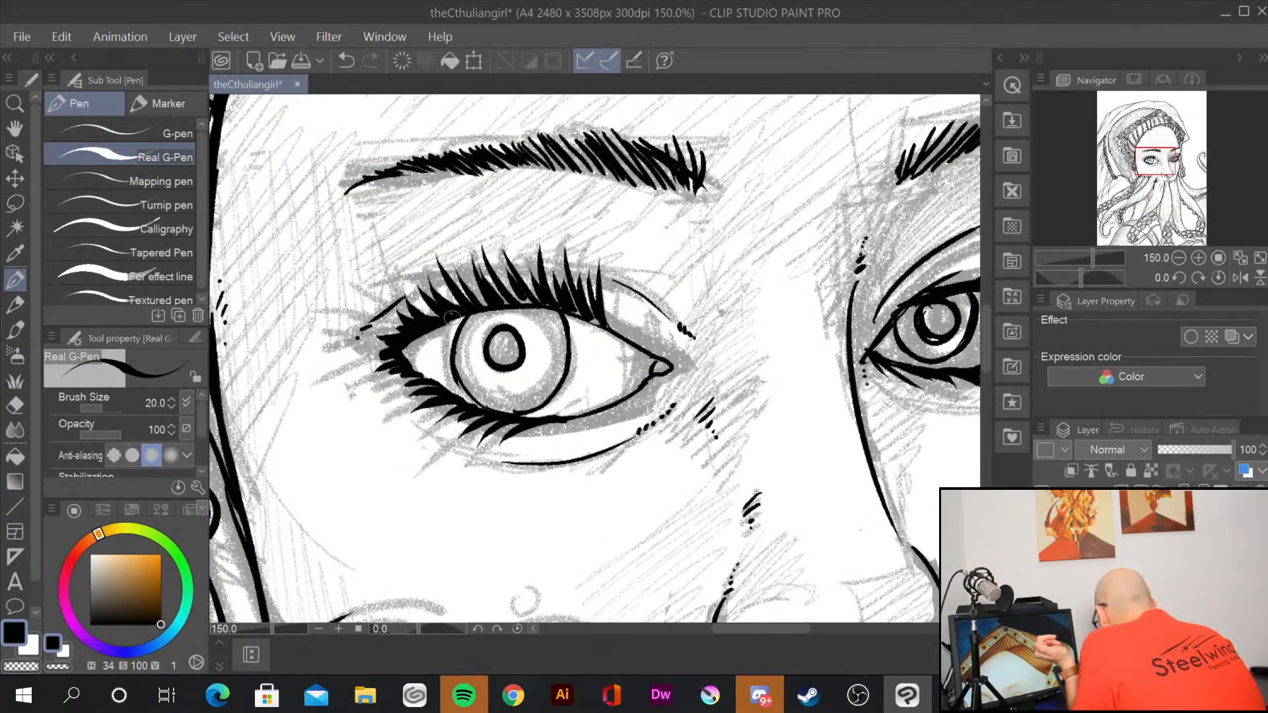
drag(451, 317, 486, 311)
drag(416, 333, 620, 329)
drag(433, 378, 483, 405)
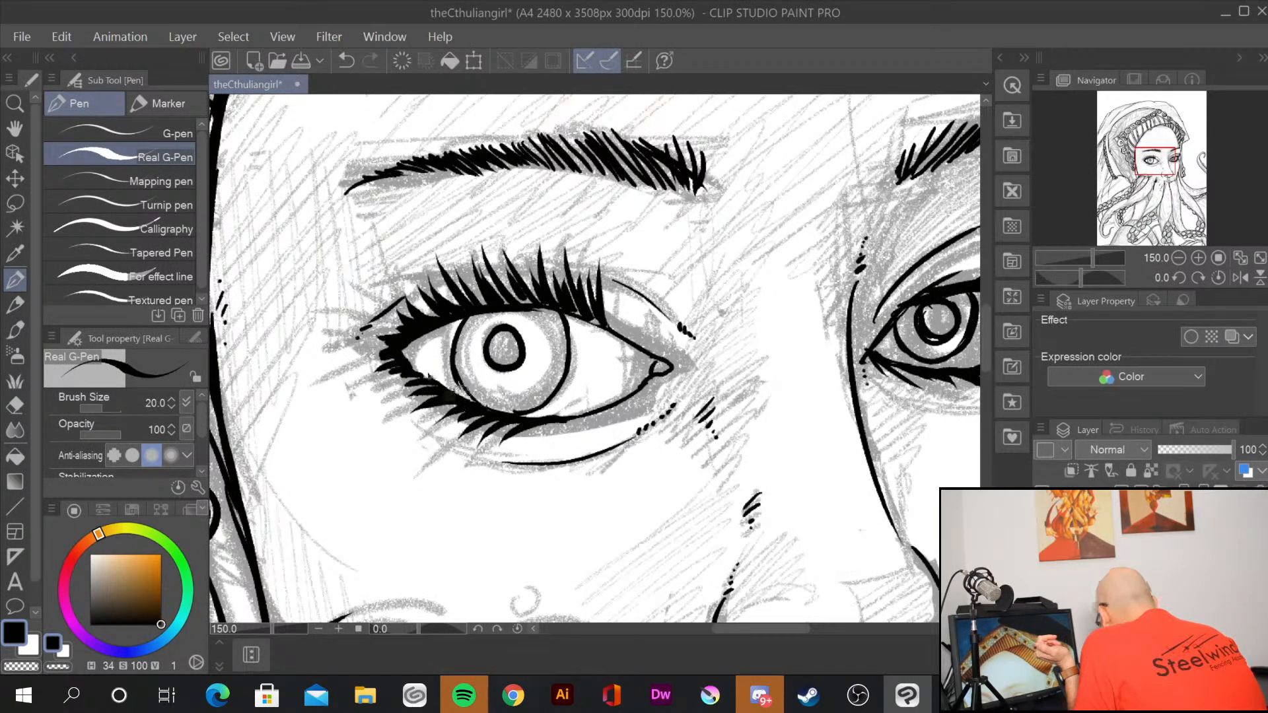
drag(407, 370, 468, 401)
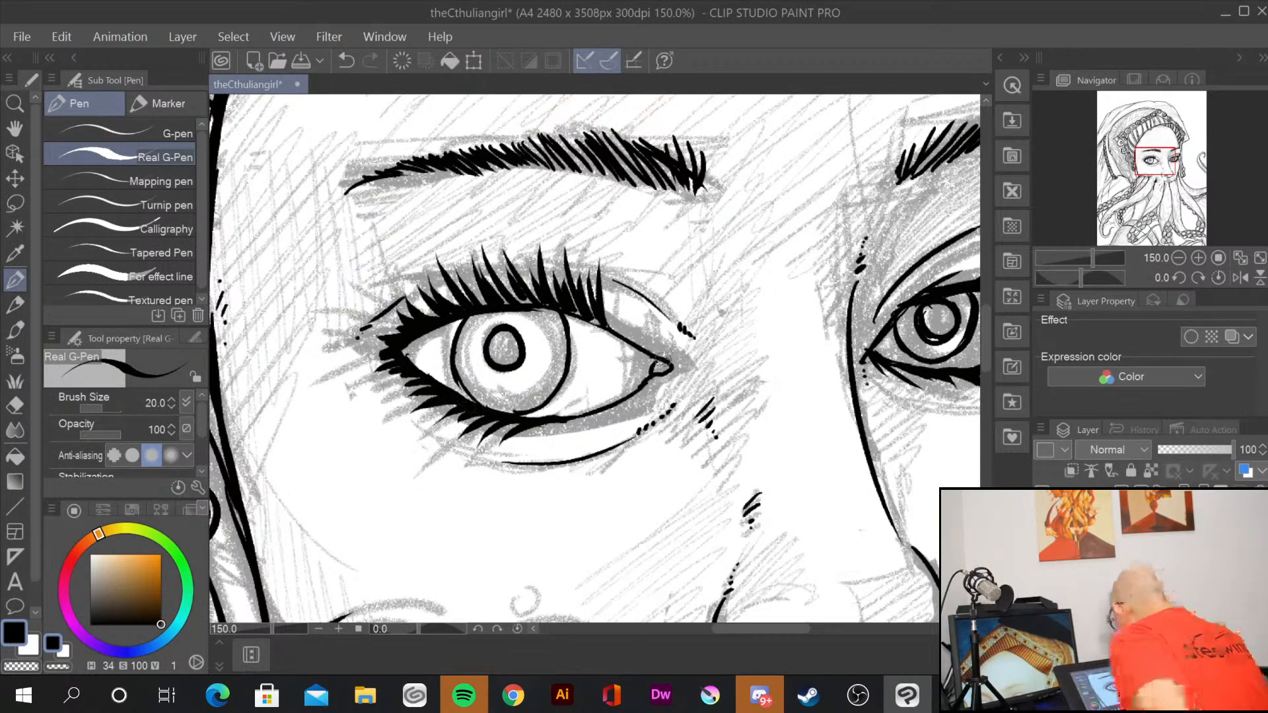
drag(858, 484, 585, 521)
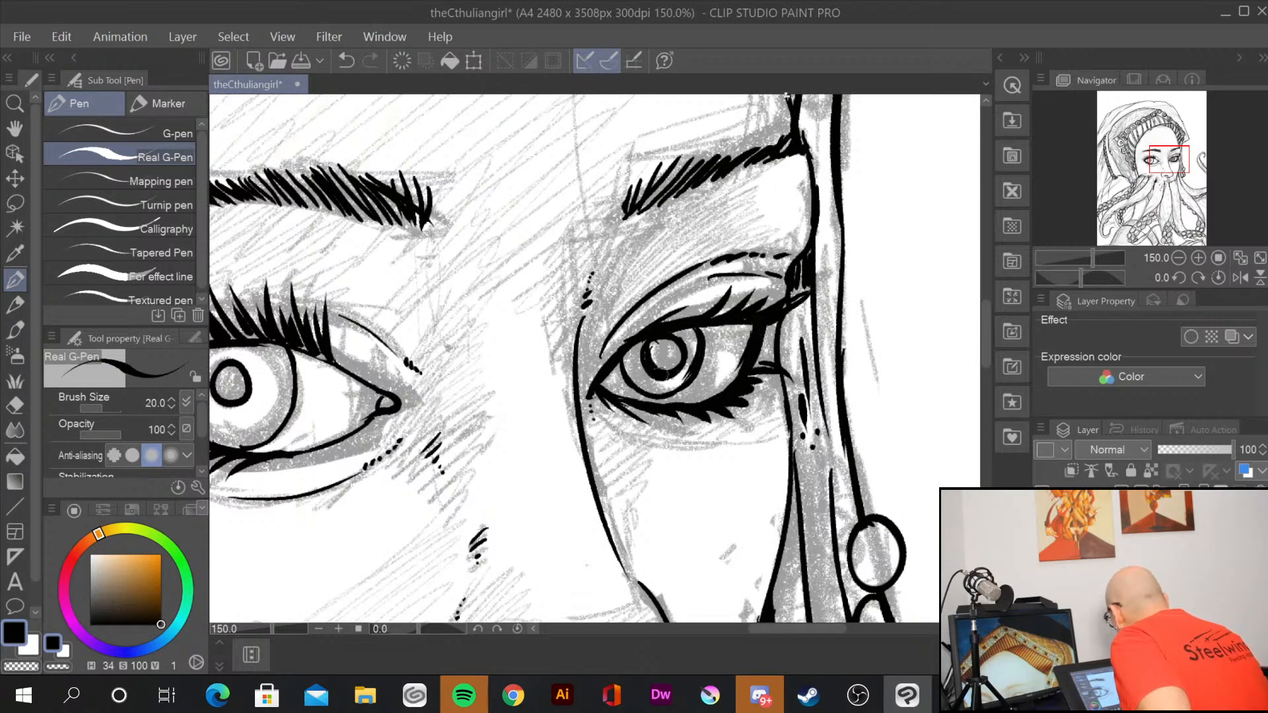
Step: Thicken the crease line above the right eye's upper lid, undoing the last stroke
drag(602, 351, 642, 301)
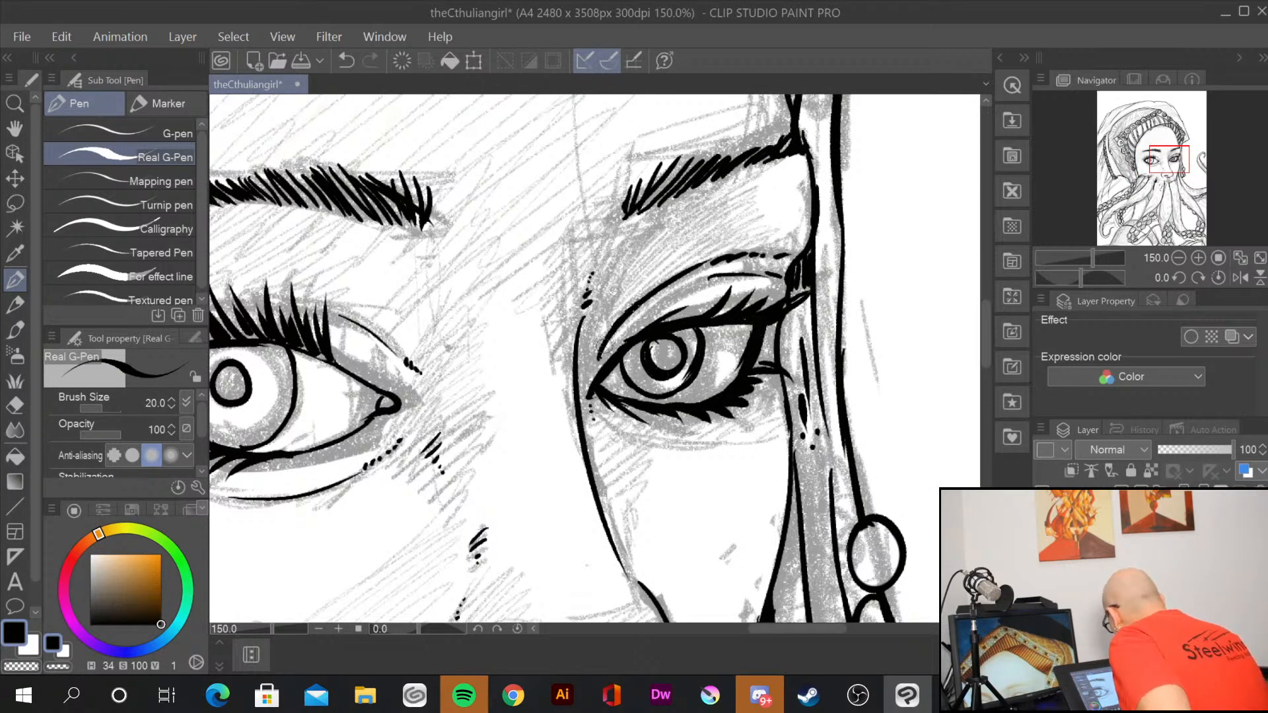
drag(622, 343, 653, 323)
drag(710, 274, 770, 278)
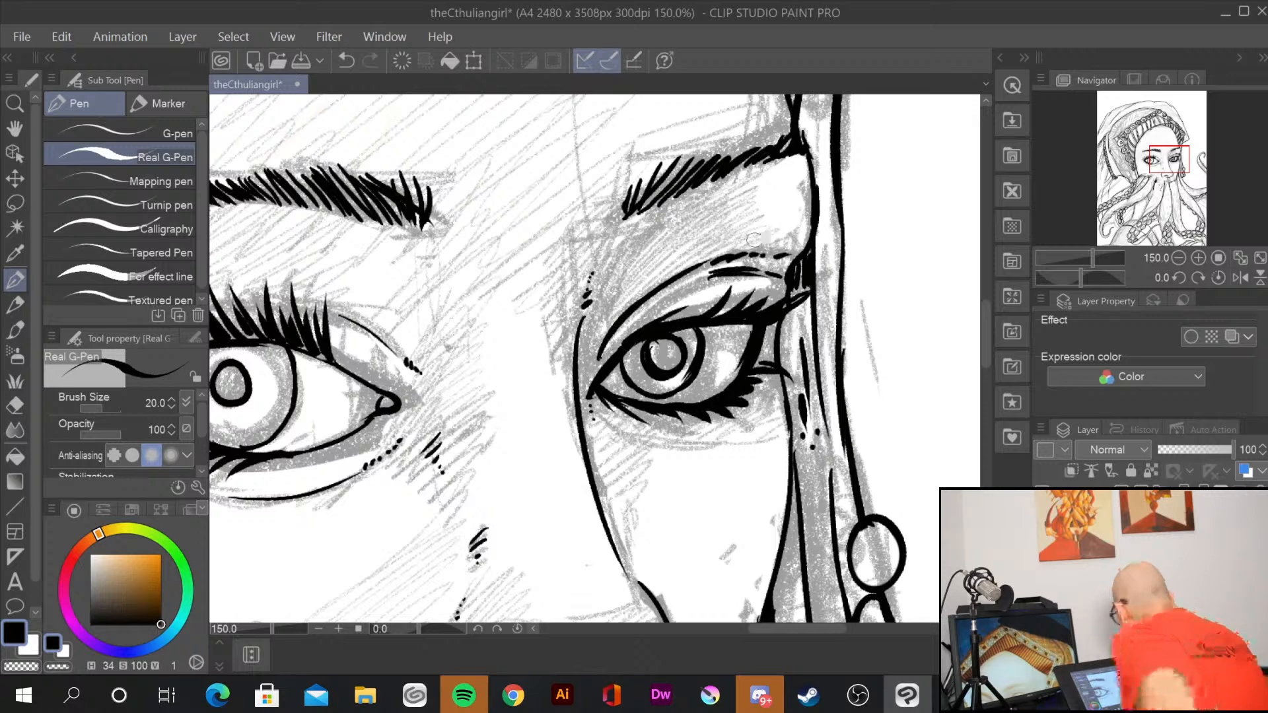
key(ctrl+z)
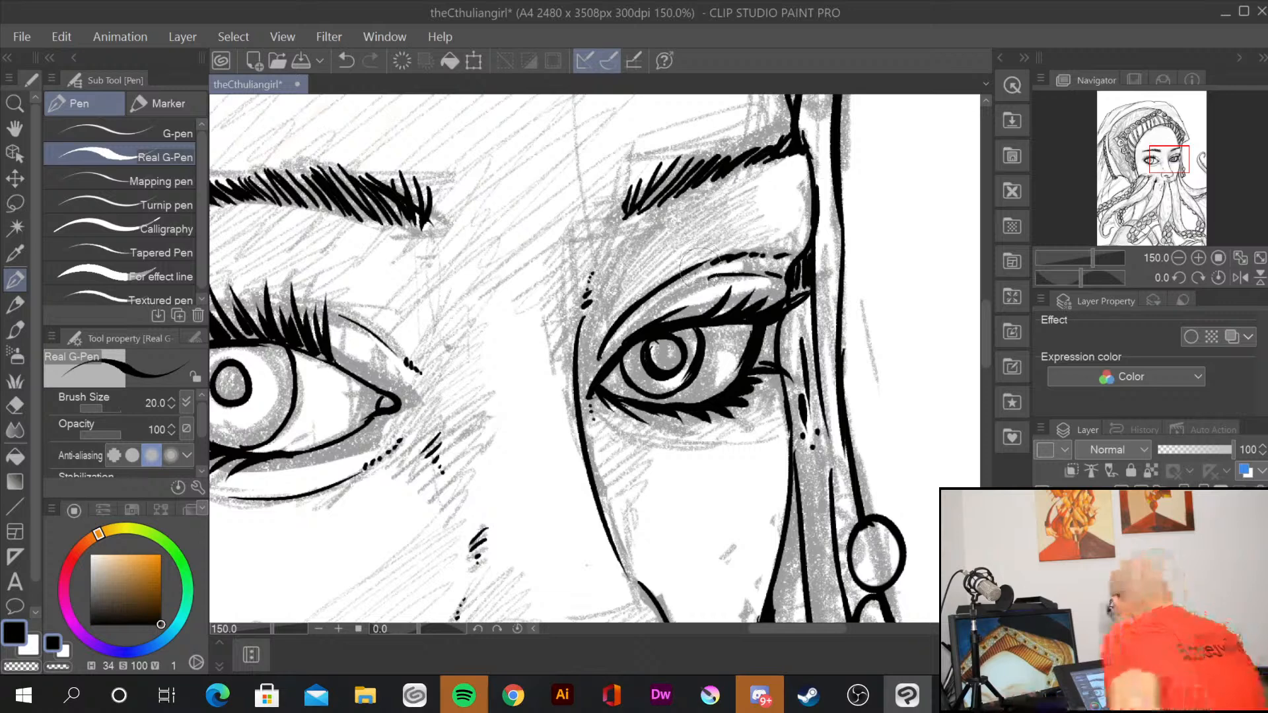
Step: Thicken the face's edge beside the right eyebrow and the headband's inner edge above it
mouse_move(705, 277)
mouse_down()
mouse_move(756, 267)
mouse_move(659, 355)
mouse_move(538, 548)
mouse_up()
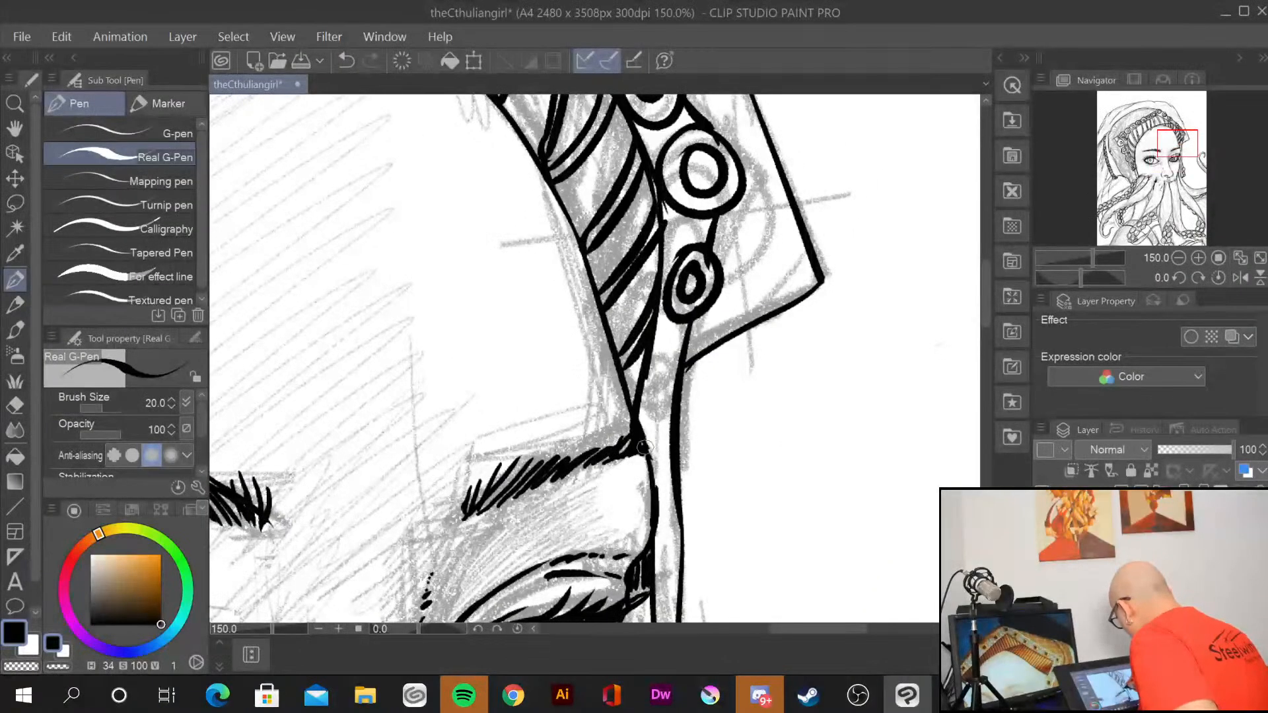
drag(644, 447, 657, 584)
drag(616, 369, 661, 574)
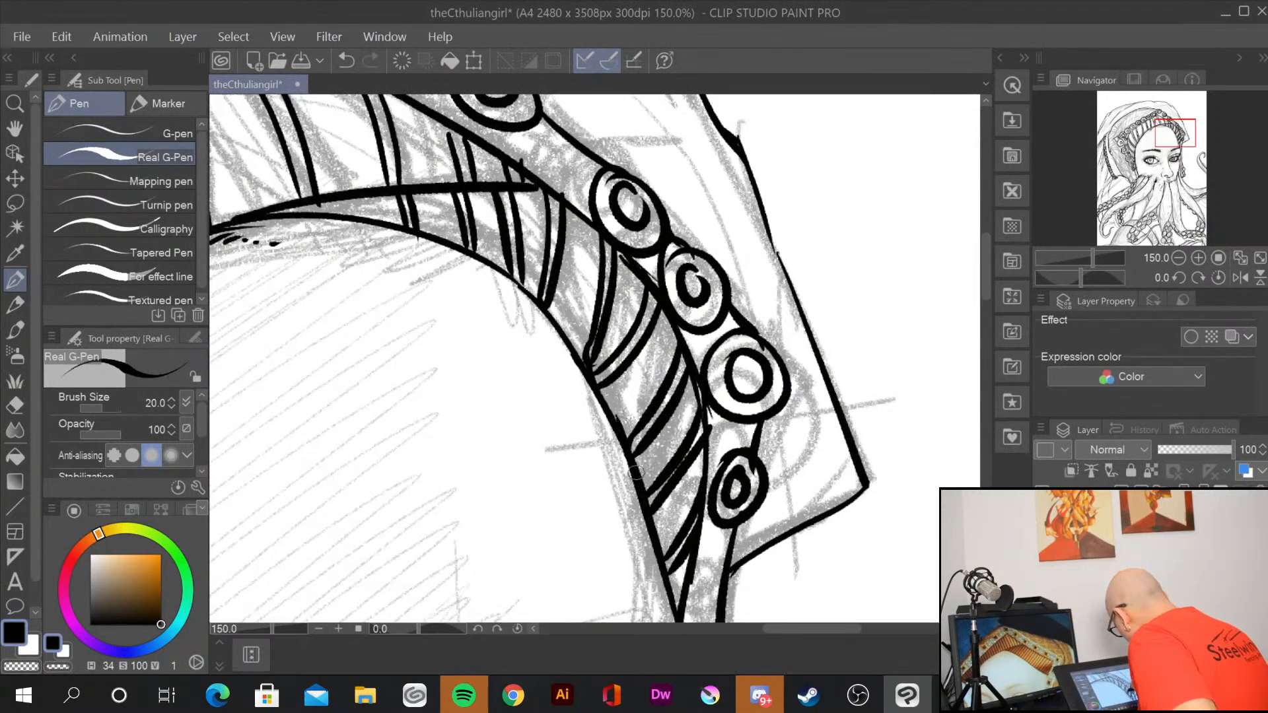
mouse_move(521, 289)
mouse_down()
mouse_move(639, 449)
mouse_move(705, 575)
mouse_up()
mouse_move(653, 477)
mouse_down()
mouse_move(754, 503)
mouse_move(843, 480)
mouse_up()
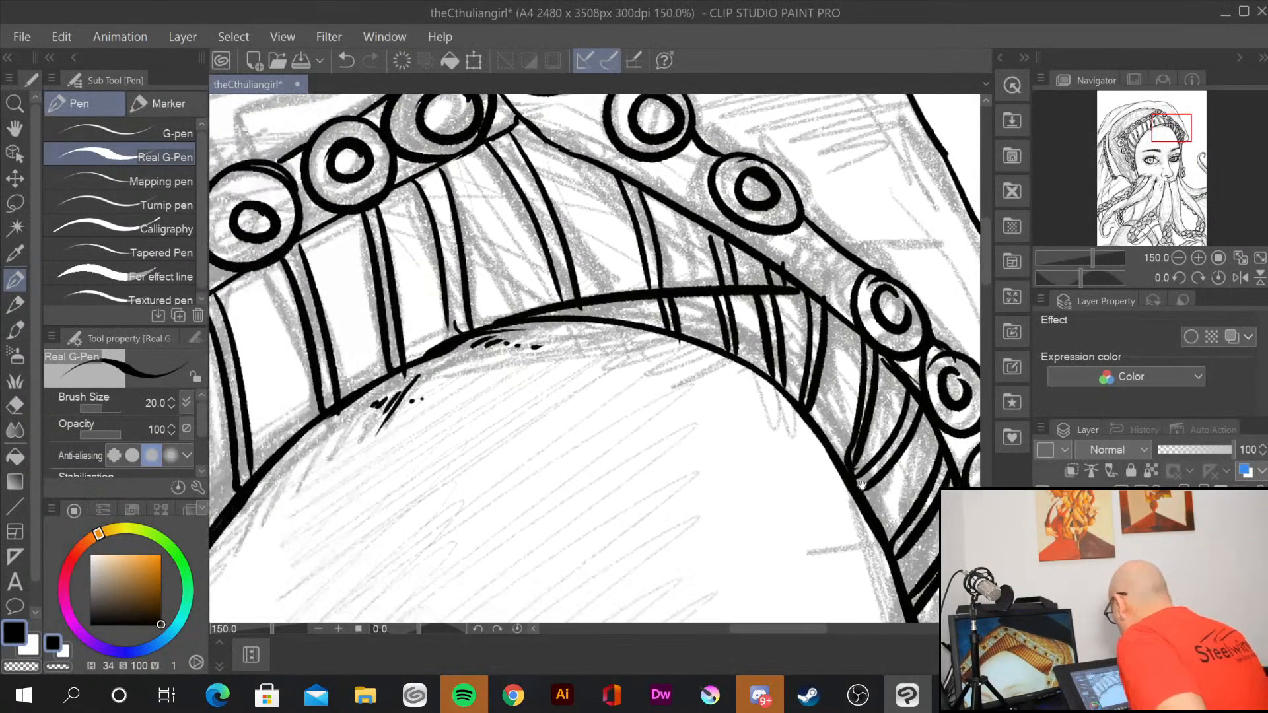
Step: Thicken the headband's lower edge over the forehead and the line crossing to its diagonal border
drag(396, 373, 608, 309)
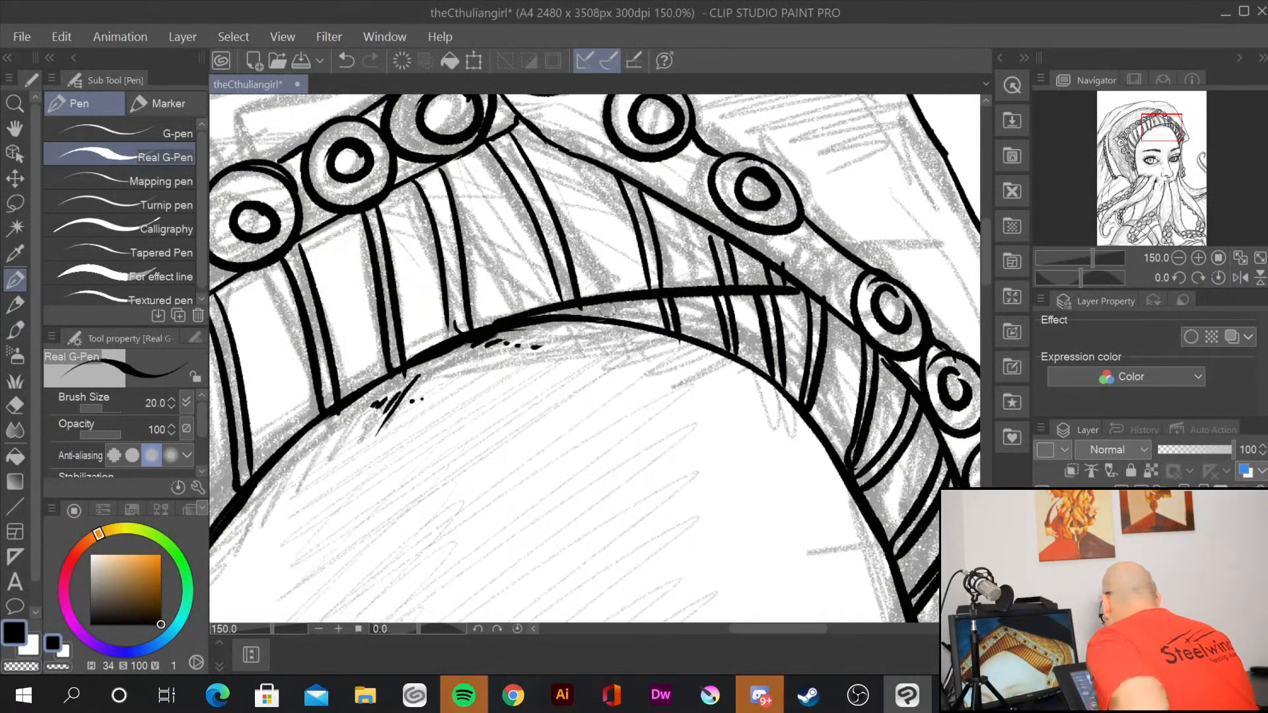
mouse_move(496, 330)
mouse_down()
mouse_move(674, 331)
mouse_move(564, 321)
mouse_move(663, 332)
mouse_move(757, 377)
mouse_move(734, 359)
mouse_move(788, 409)
mouse_up()
scroll(788, 409, up, 1)
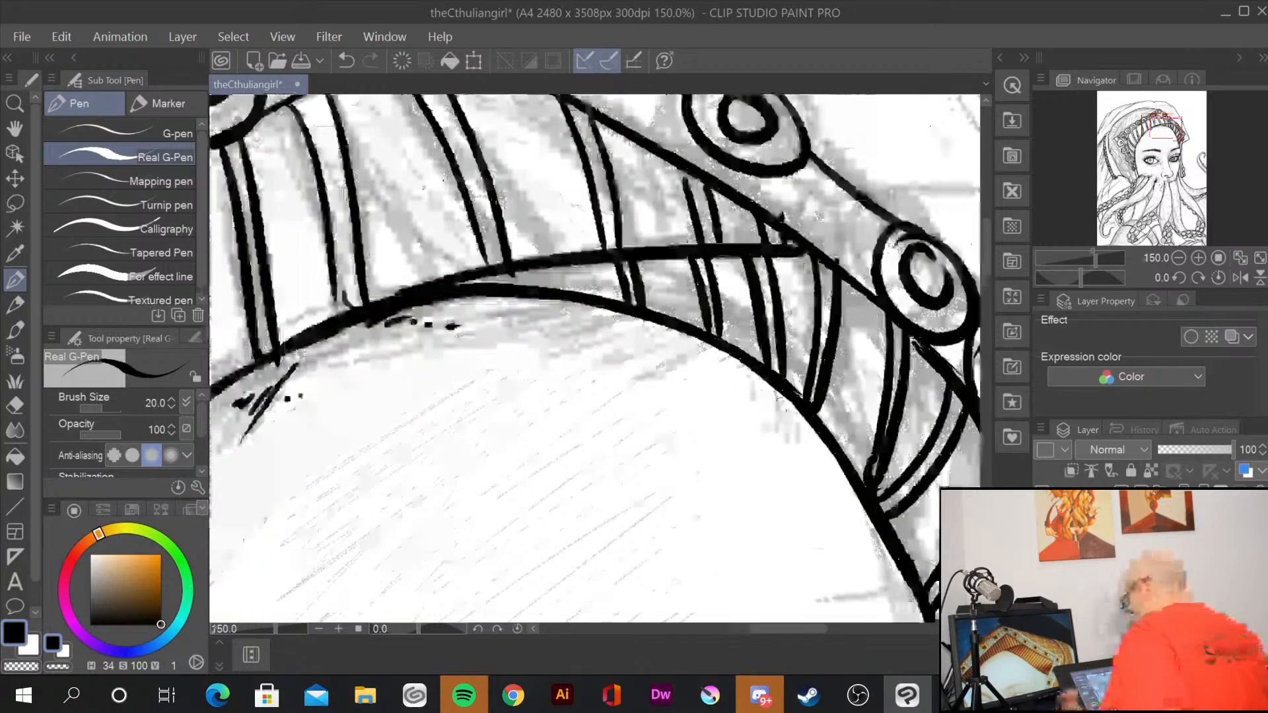
mouse_move(464, 262)
mouse_down()
mouse_move(511, 271)
mouse_move(634, 252)
mouse_up()
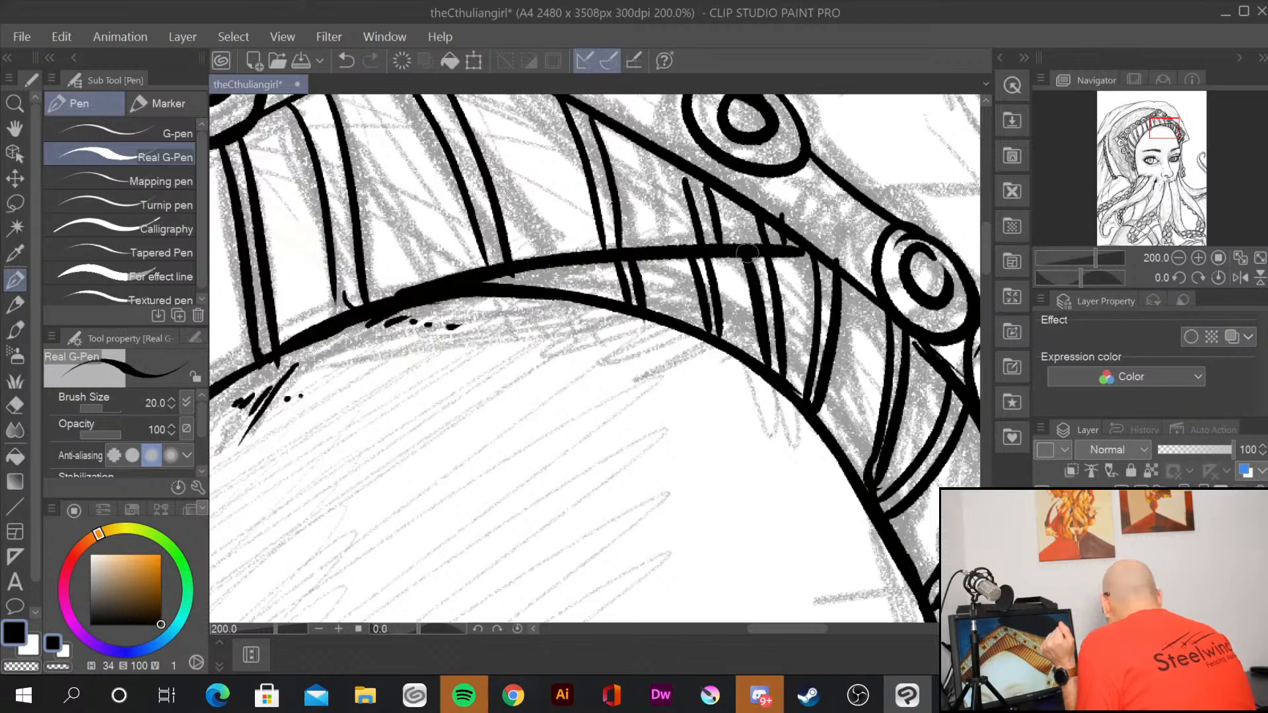
drag(747, 252, 809, 249)
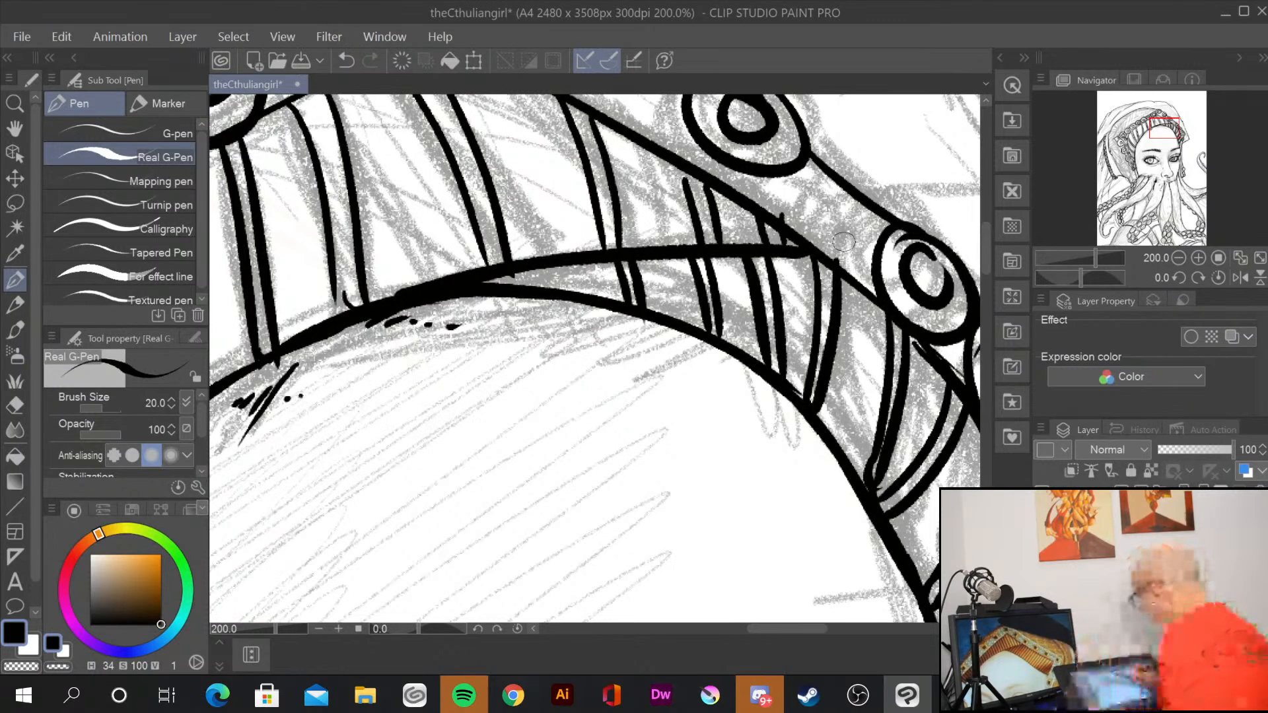
Step: Thicken the stripe ends near the headband's corner and the diagonal border running down beside the suckers
mouse_move(604, 221)
mouse_down()
mouse_move(595, 250)
mouse_move(626, 242)
mouse_move(622, 270)
mouse_move(608, 257)
mouse_move(633, 290)
mouse_up()
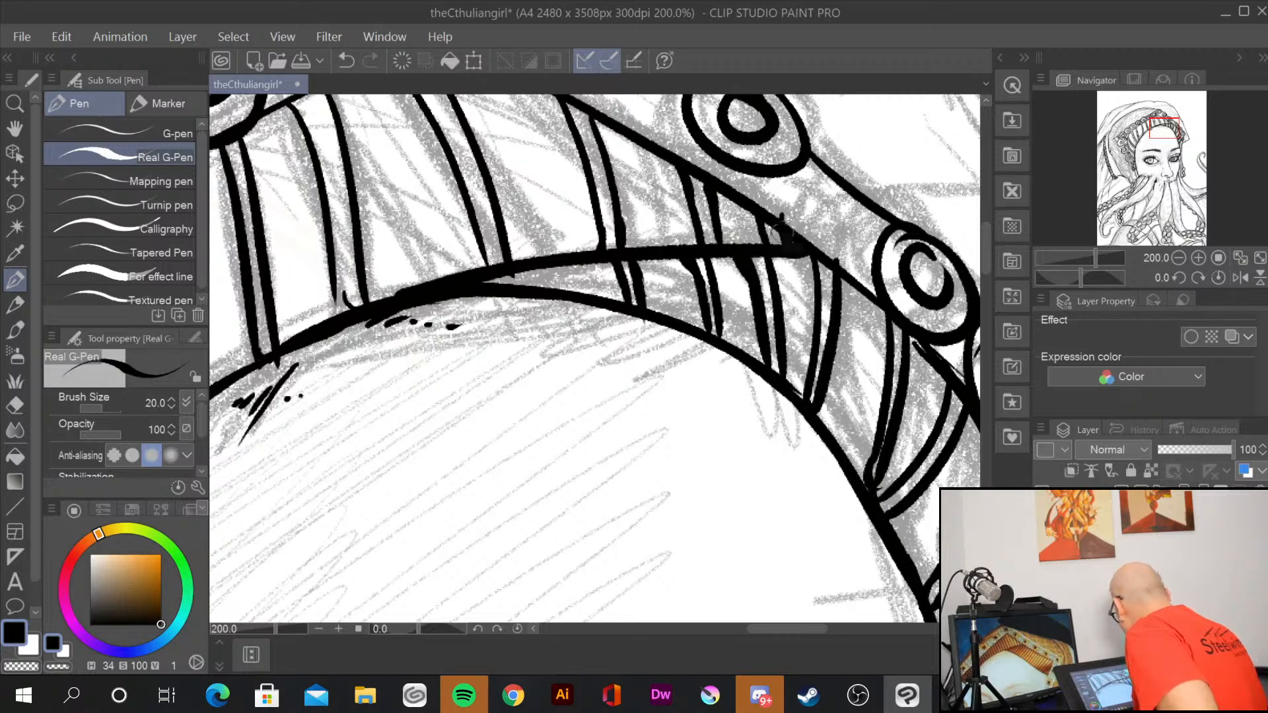
drag(811, 256, 819, 286)
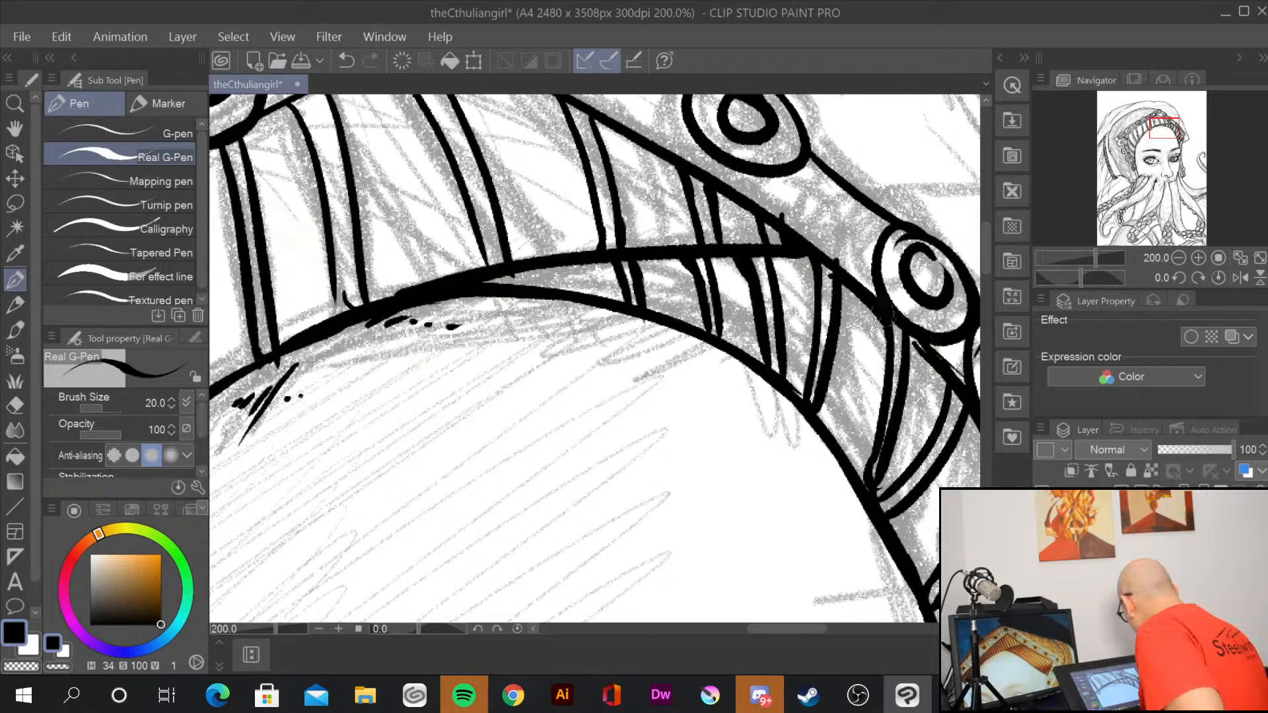
mouse_move(887, 319)
mouse_down()
mouse_move(927, 350)
mouse_move(932, 428)
mouse_move(811, 382)
mouse_move(711, 295)
mouse_move(731, 364)
mouse_up()
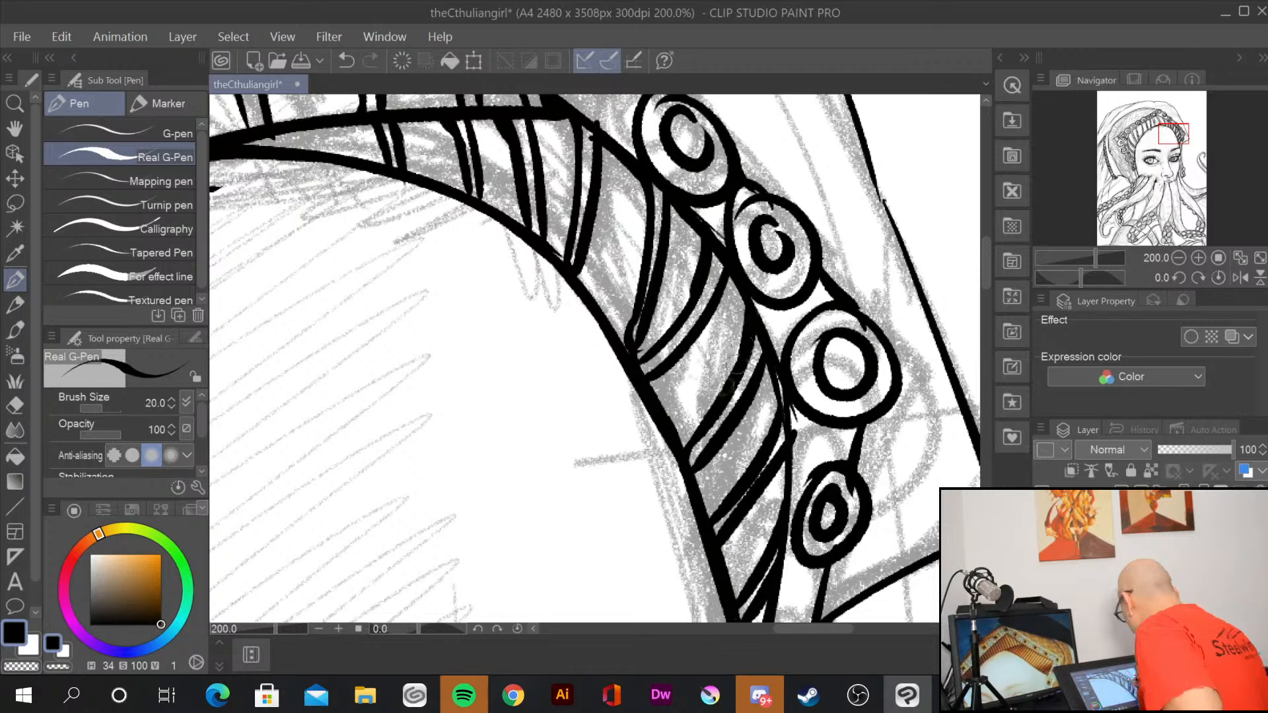
Step: Thicken the headband's inner edge along the slanted stripes on the right side of the forehead
drag(682, 415, 660, 436)
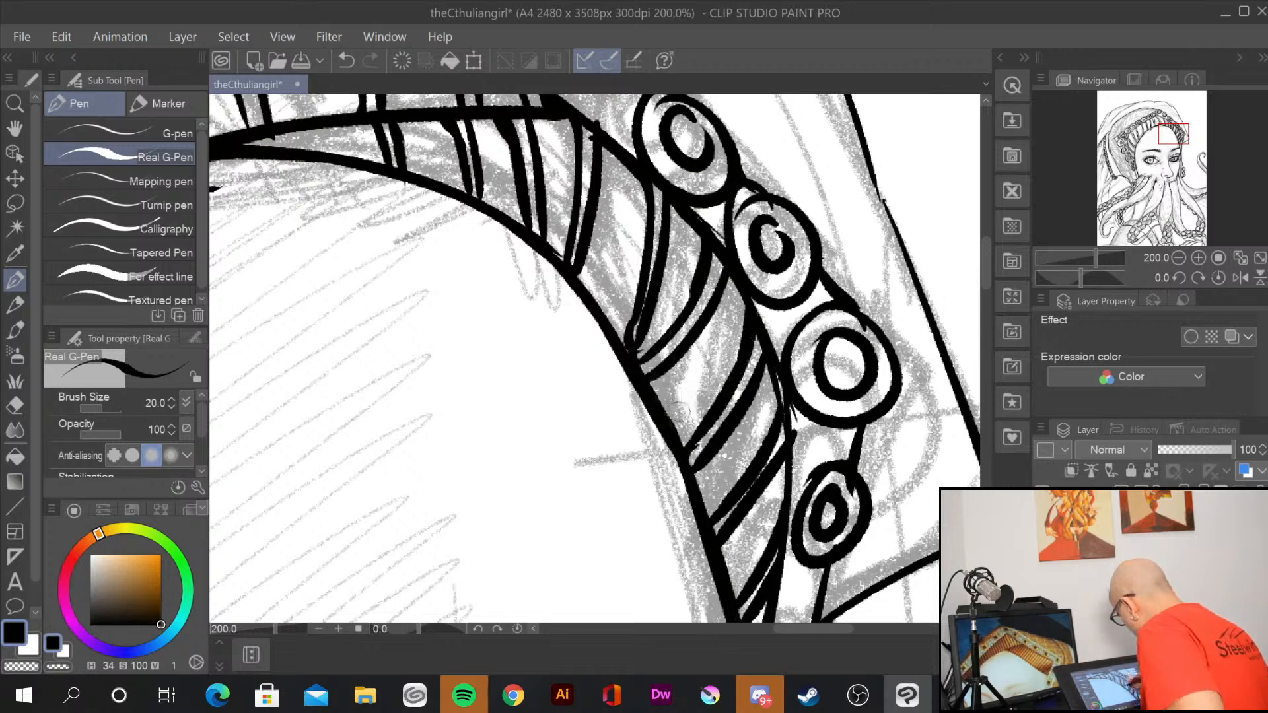
mouse_move(659, 388)
mouse_down()
mouse_move(671, 446)
mouse_move(684, 451)
mouse_up()
drag(811, 543, 784, 358)
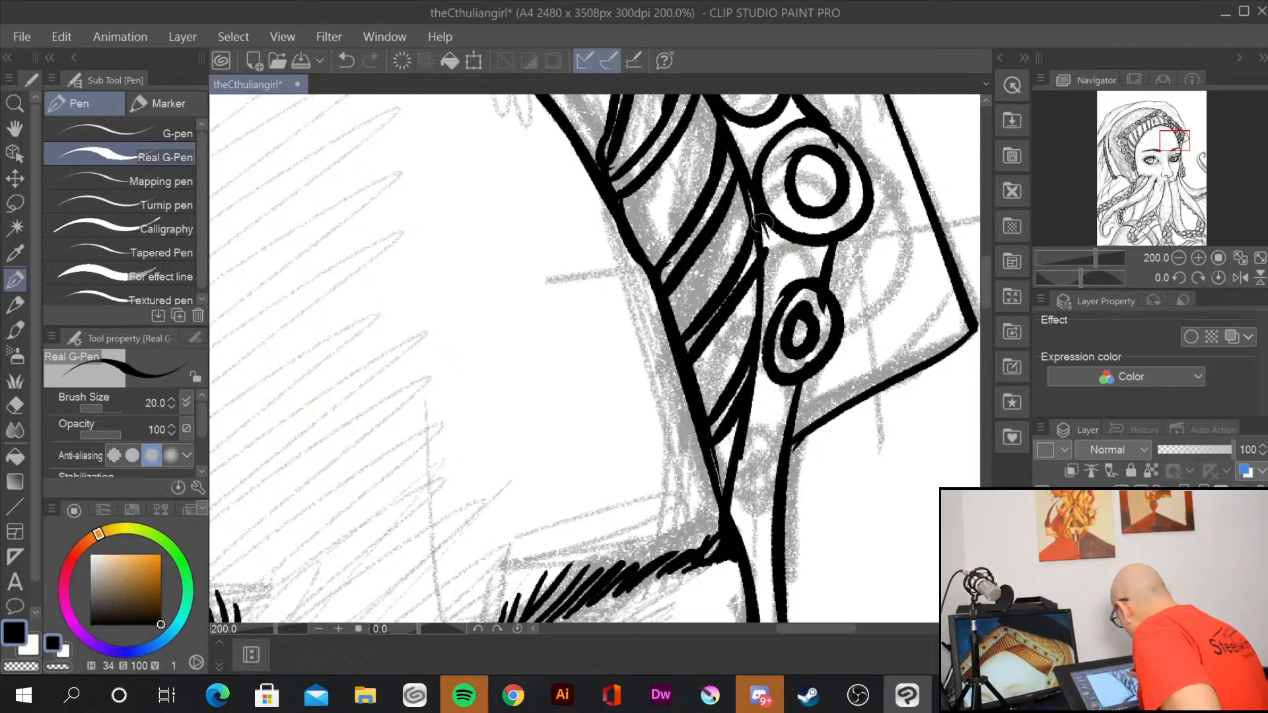
Step: Thicken the headband's outer edge down to its tip at the right brow, plus the strand lines around the lowest sucker
drag(743, 177, 753, 311)
drag(754, 226, 744, 450)
drag(755, 376, 726, 512)
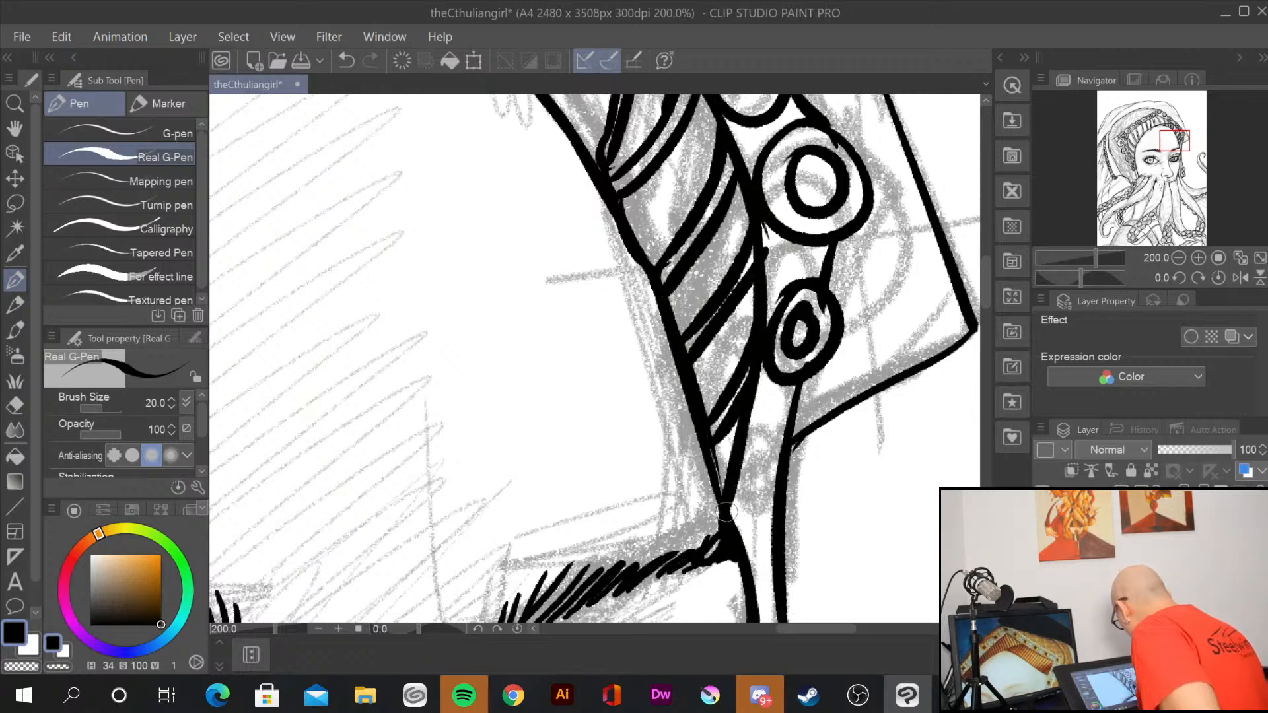
drag(737, 453, 732, 521)
mouse_move(836, 246)
mouse_down()
mouse_move(828, 278)
mouse_move(842, 303)
mouse_move(828, 290)
mouse_move(791, 375)
mouse_move(821, 367)
mouse_move(790, 430)
mouse_up()
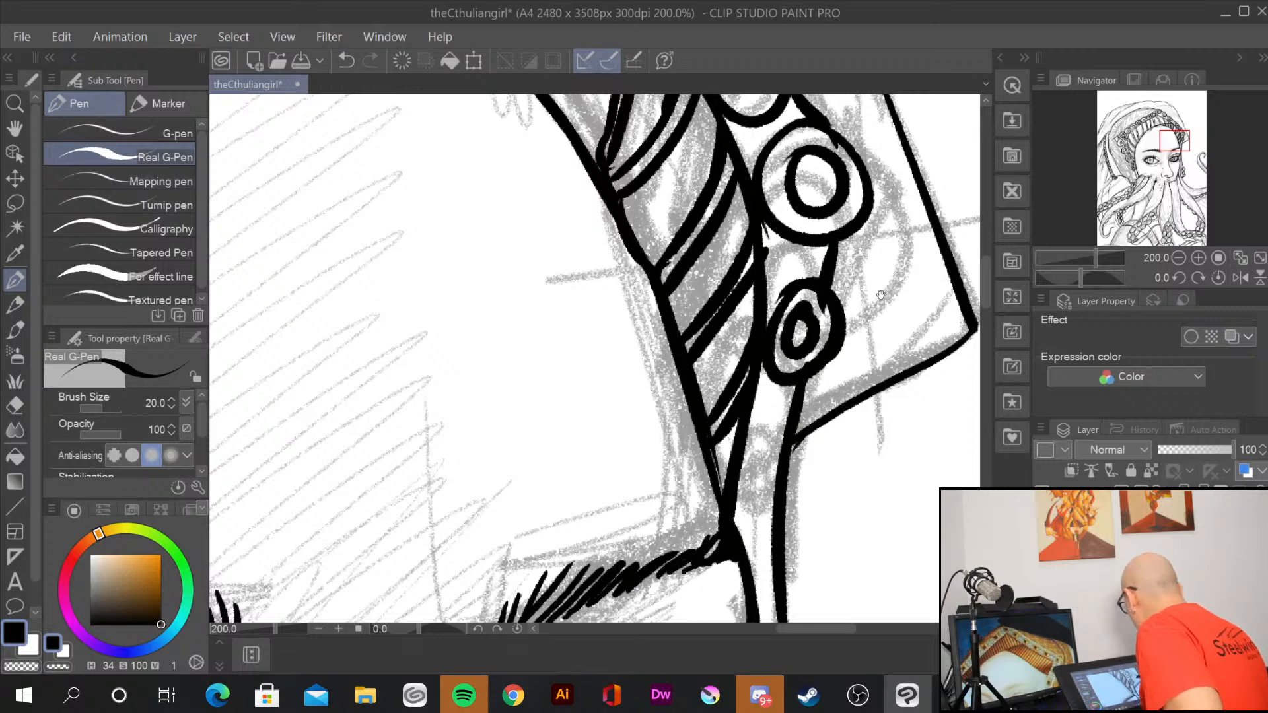
Step: Thicken the outer outline linking the right-hand suckers and add pointed flicks where the suckers meet
drag(880, 294, 792, 573)
drag(711, 374, 755, 426)
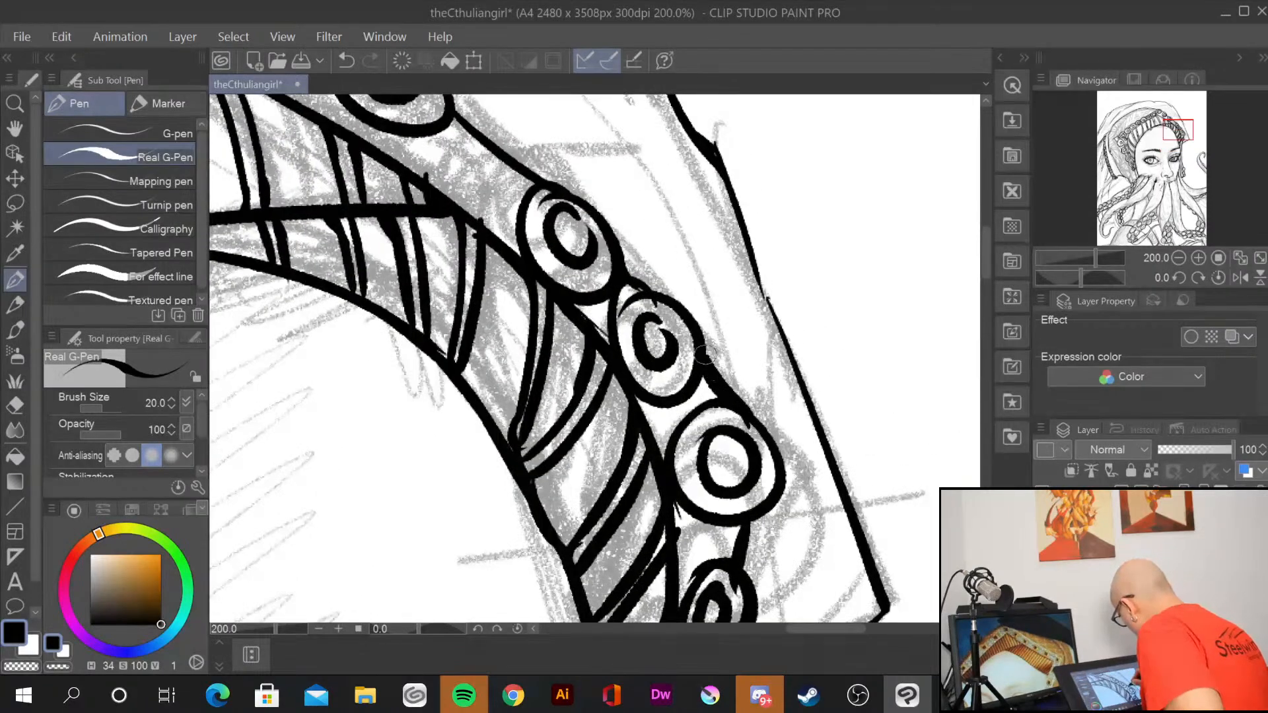
mouse_move(641, 285)
mouse_down()
mouse_move(694, 296)
mouse_move(809, 453)
mouse_up()
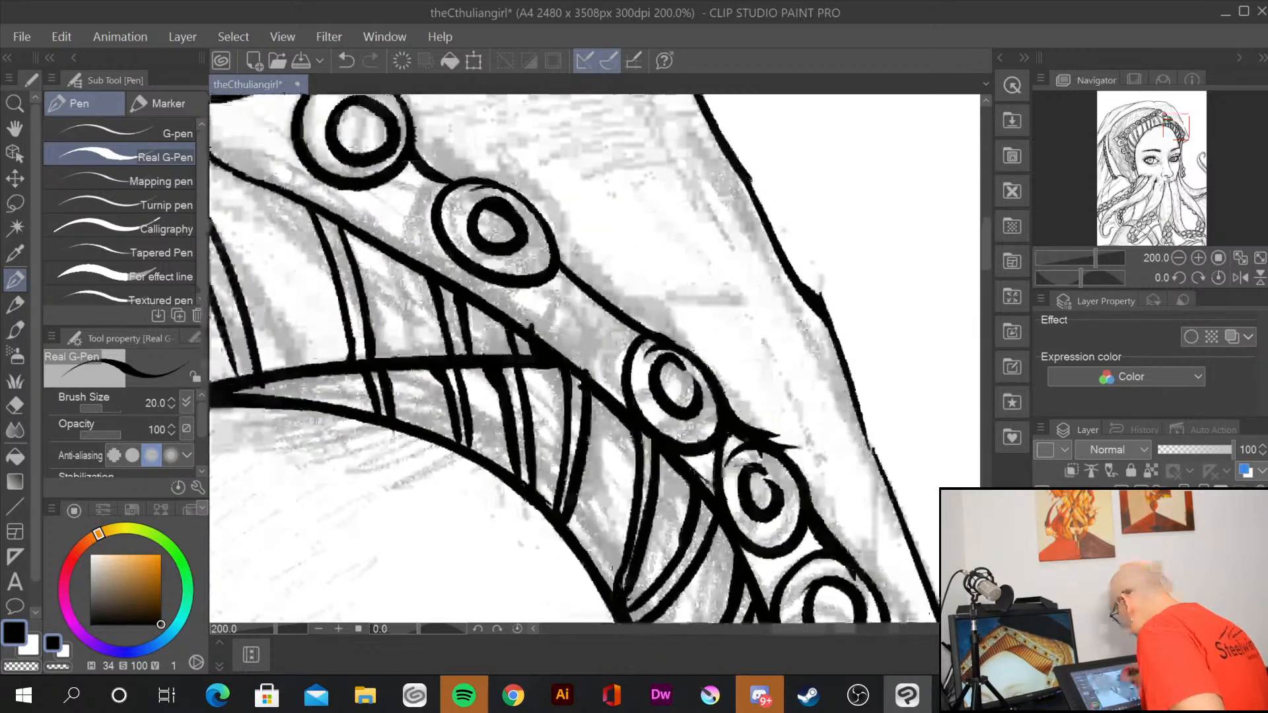
mouse_move(573, 262)
mouse_down()
mouse_move(675, 307)
mouse_move(740, 399)
mouse_up()
drag(573, 264, 559, 205)
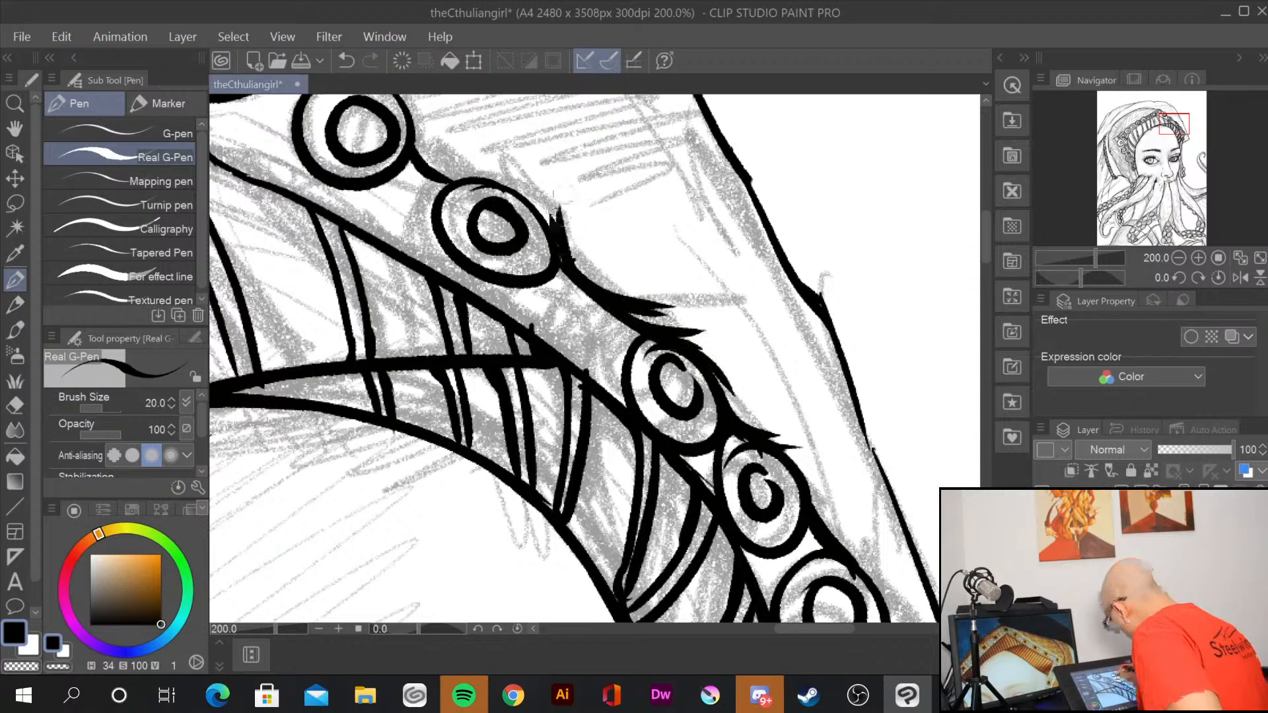
Step: Draw spiky tapered tufts in the gap between the first two suckers right of the headdress's peak sucker
drag(651, 215, 795, 340)
drag(700, 352, 636, 245)
mouse_move(668, 318)
mouse_down()
mouse_move(591, 297)
mouse_move(562, 226)
mouse_up()
mouse_move(575, 291)
mouse_down()
mouse_move(567, 281)
mouse_move(614, 249)
mouse_up()
mouse_move(608, 295)
mouse_down()
mouse_move(629, 283)
mouse_move(649, 294)
mouse_up()
drag(459, 320, 726, 457)
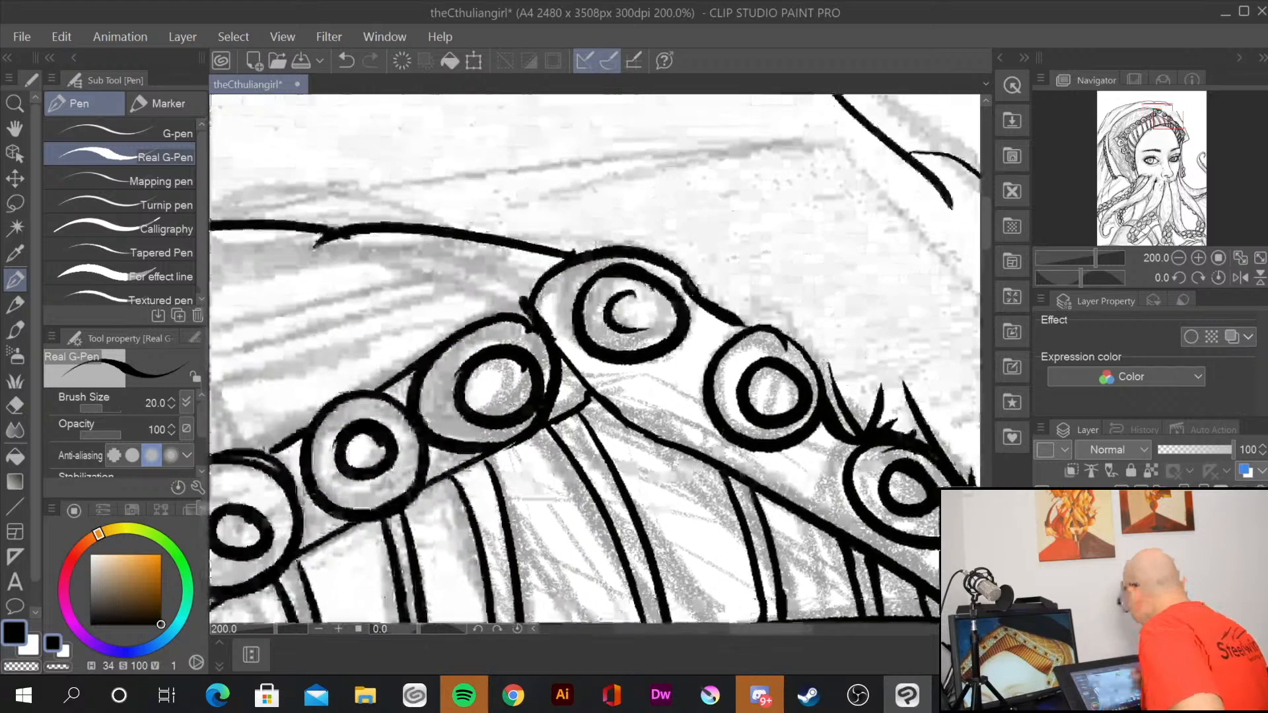
Step: Add pointed flicks along the top of the peak sucker and down its right side to the neighbouring sucker
mouse_move(734, 324)
mouse_down()
mouse_move(795, 306)
mouse_move(858, 360)
mouse_up()
mouse_move(699, 291)
mouse_down()
mouse_move(684, 216)
mouse_move(659, 225)
mouse_up()
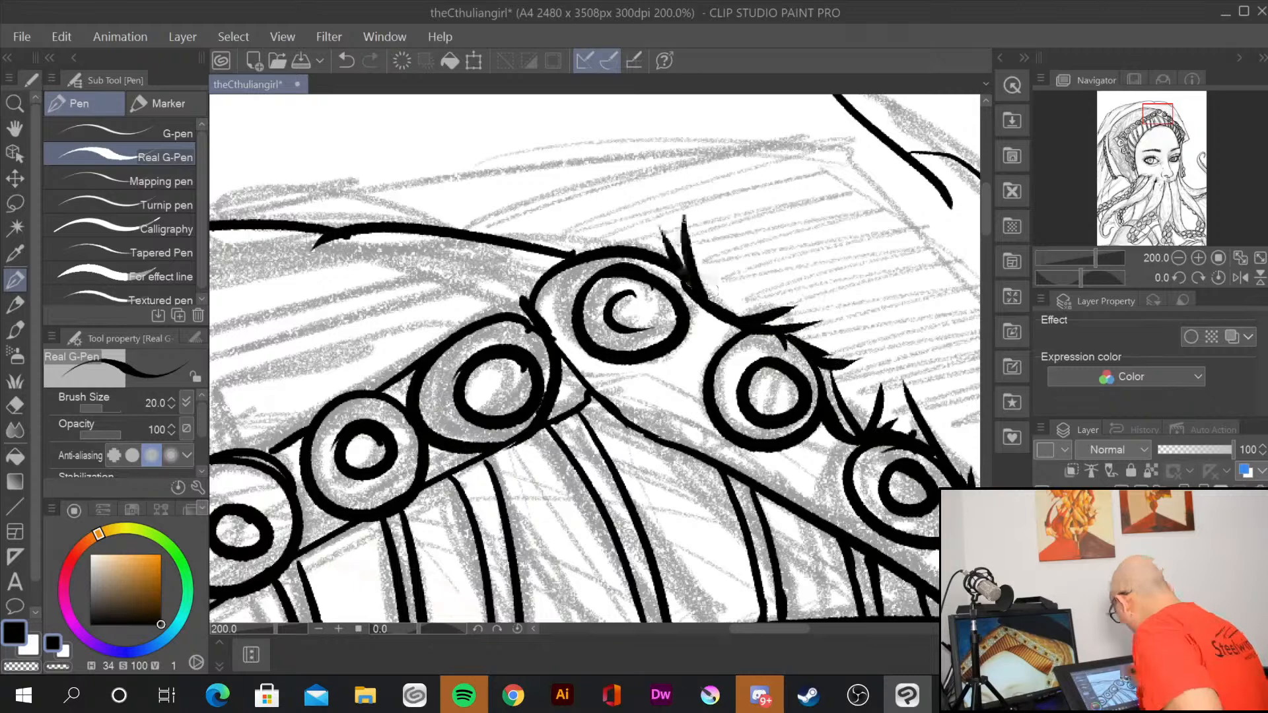
mouse_move(680, 270)
mouse_down()
mouse_move(637, 220)
mouse_move(576, 228)
mouse_up()
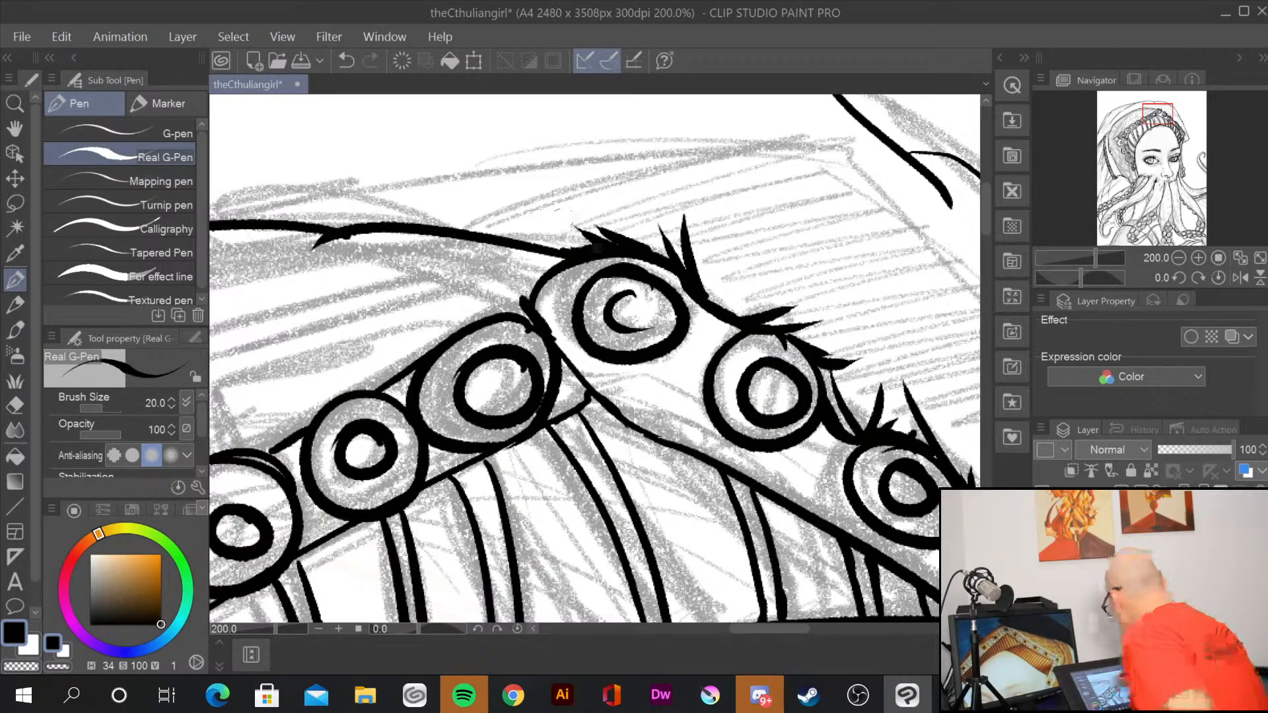
Step: Draw a small spiky tuft and tapered flicks on the veil's edge just left of the peak sucker
mouse_move(360, 225)
mouse_down()
mouse_move(411, 205)
mouse_move(348, 215)
mouse_move(374, 206)
mouse_up()
drag(330, 224, 307, 211)
drag(439, 229, 564, 217)
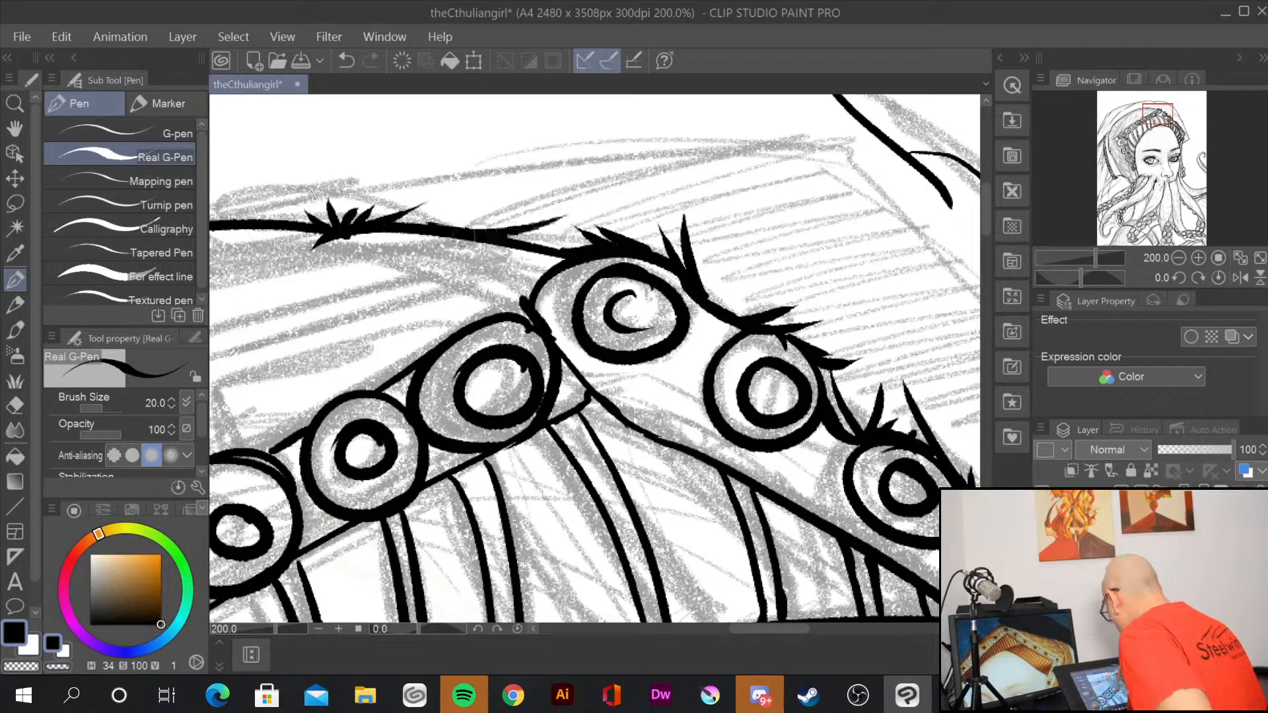
drag(495, 238, 561, 243)
Step: Add long tapered strokes and short flicks farther left along the veil's inner edge
mouse_move(491, 277)
mouse_down()
mouse_move(634, 295)
mouse_move(887, 291)
mouse_up()
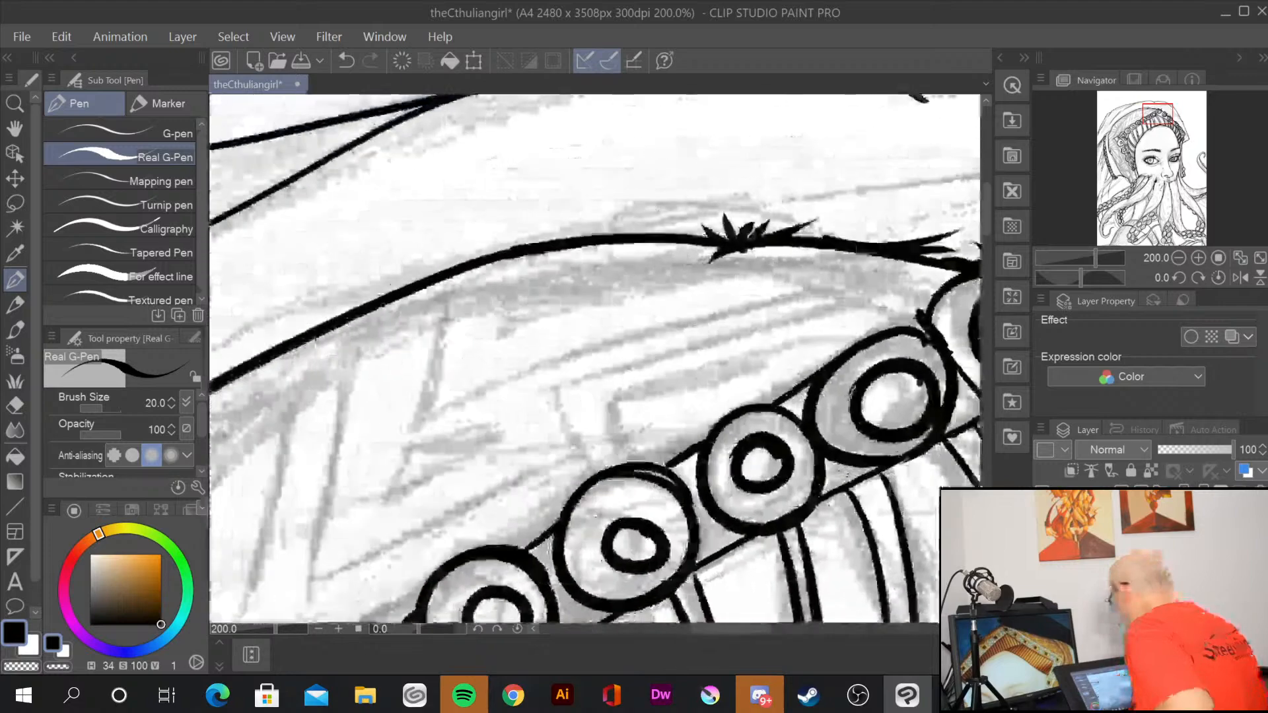
drag(635, 241, 484, 216)
drag(585, 236, 462, 250)
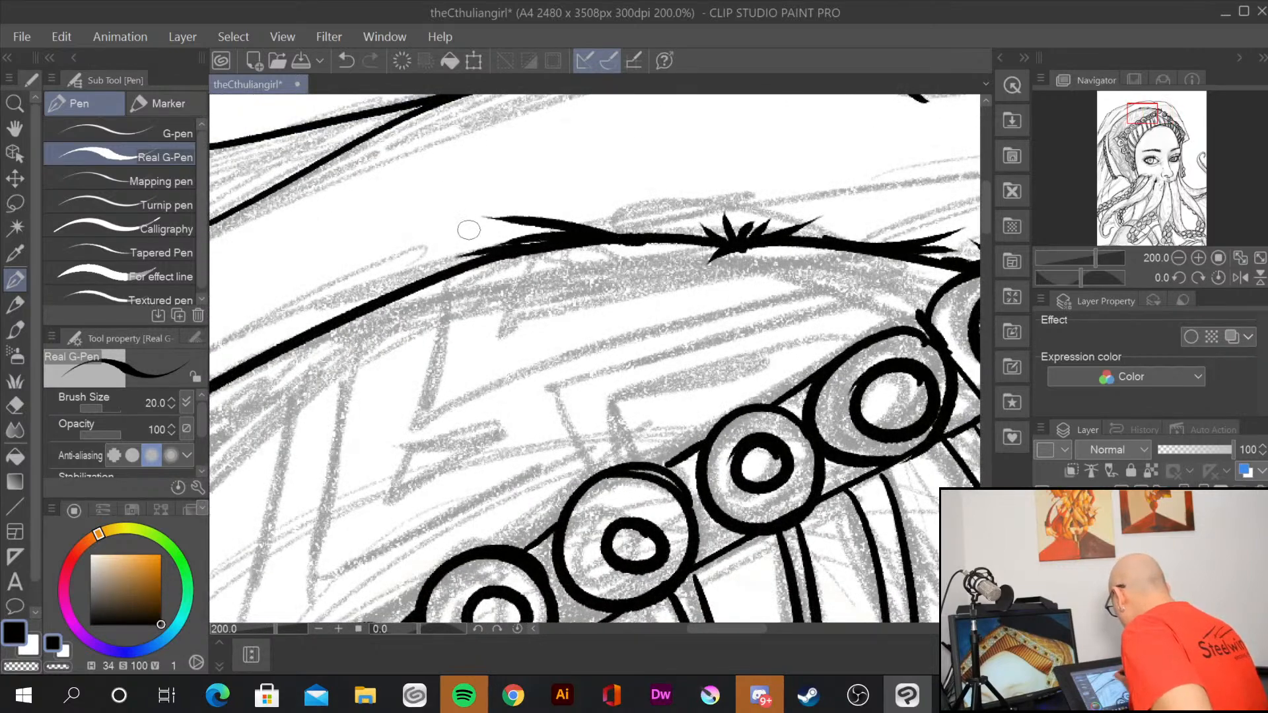
mouse_move(631, 231)
mouse_down()
mouse_move(538, 180)
mouse_move(666, 228)
mouse_up()
drag(683, 239, 688, 228)
drag(537, 303, 859, 205)
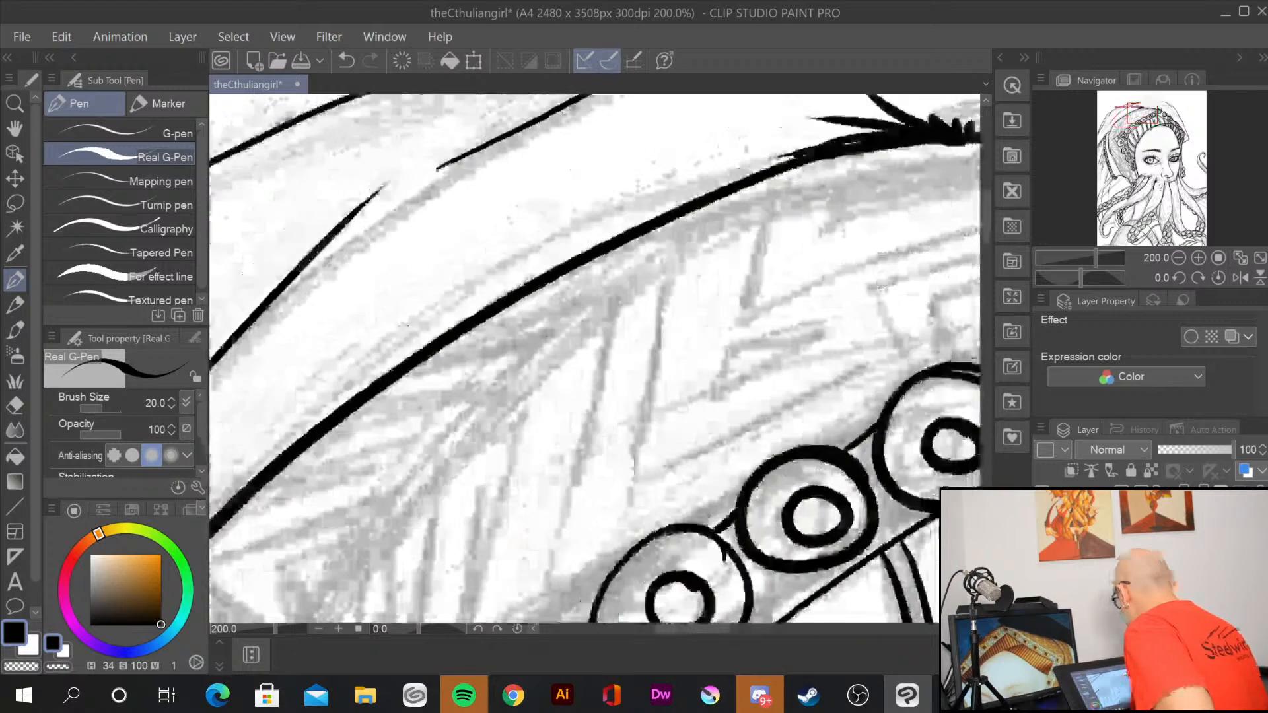
drag(785, 163, 559, 239)
Step: Thicken the middle of the veil's long fold line with tapered strokes and trail short dashes beside its lower end
drag(478, 416, 767, 333)
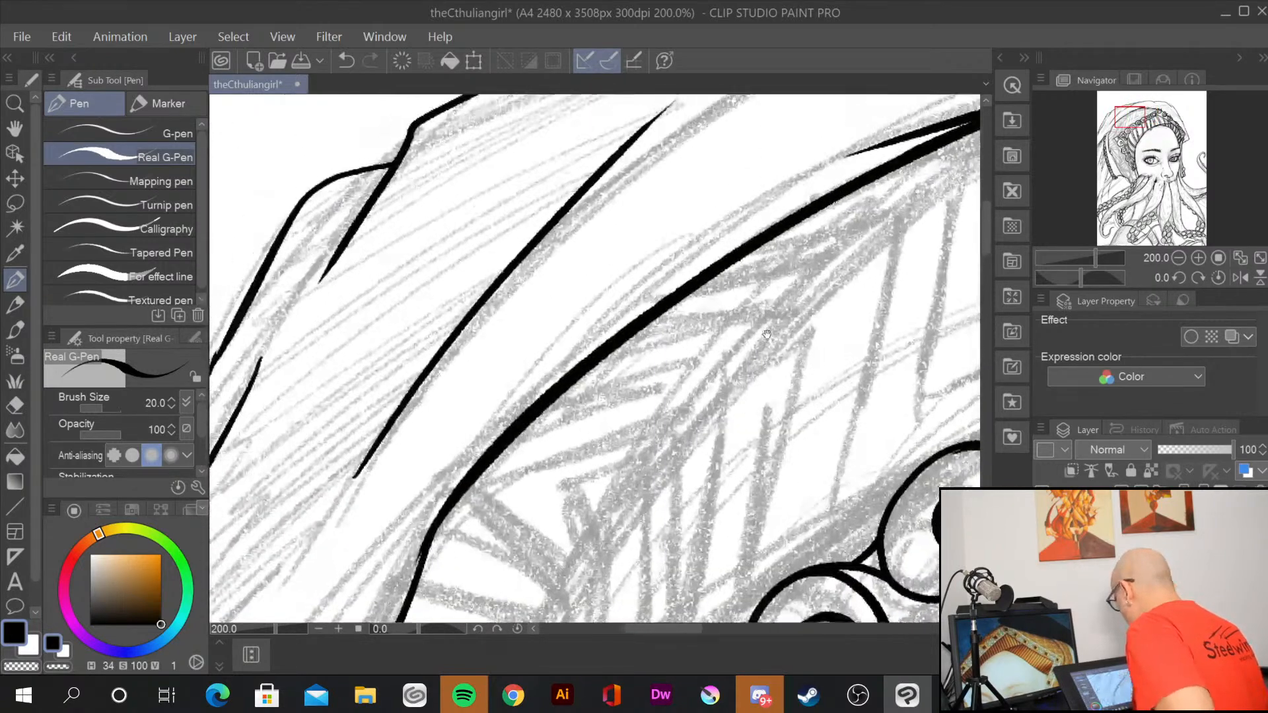
drag(662, 112, 477, 272)
drag(583, 197, 460, 298)
mouse_move(526, 246)
mouse_down()
mouse_move(485, 290)
mouse_move(436, 395)
mouse_up()
drag(436, 406, 428, 418)
drag(426, 429, 413, 453)
mouse_move(761, 414)
mouse_down()
mouse_move(750, 423)
mouse_move(804, 524)
mouse_up()
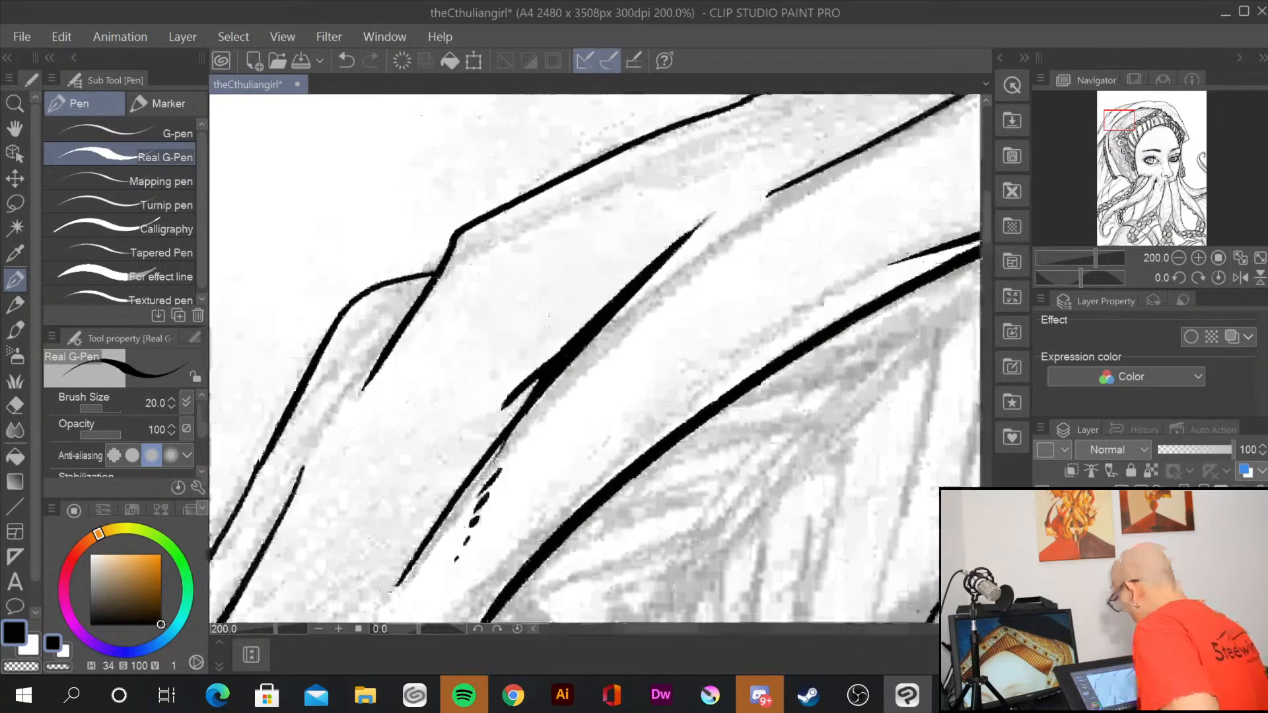
Step: Thicken the short fold at the veil's upper-left corner and add a tapered accent beneath the veil's top outline
drag(420, 278, 402, 336)
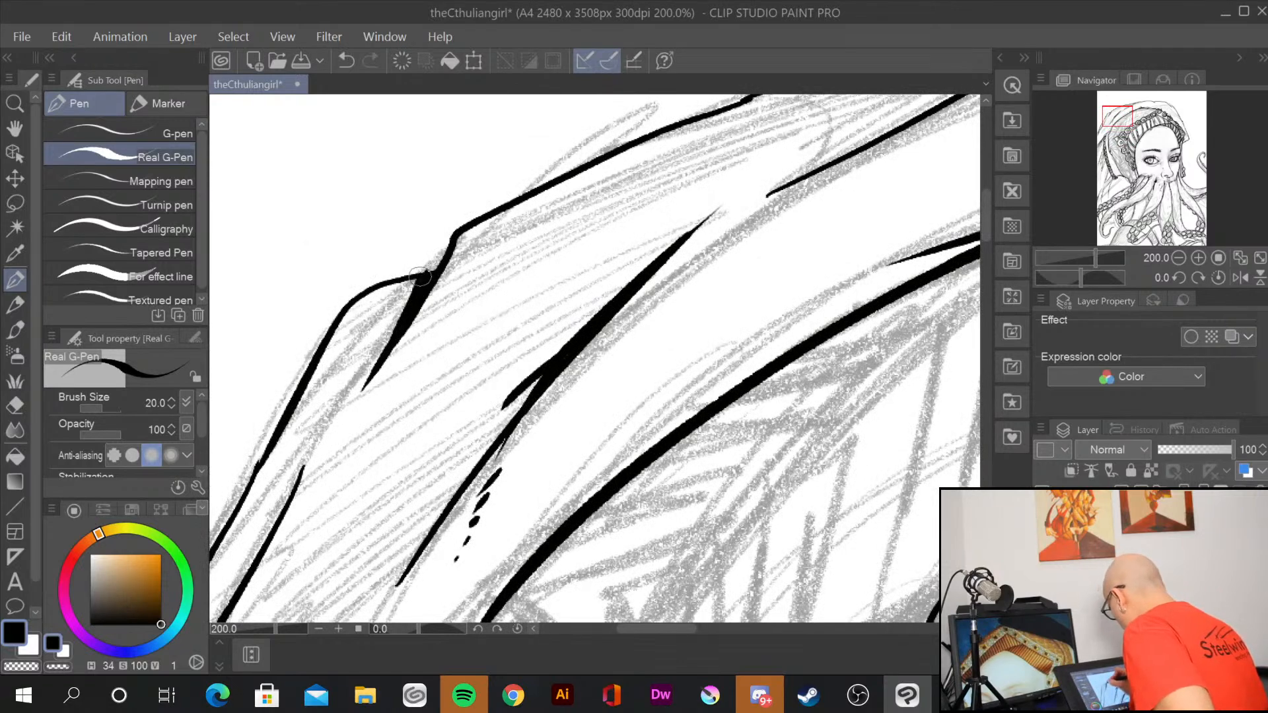
drag(693, 217, 489, 443)
drag(536, 329, 659, 317)
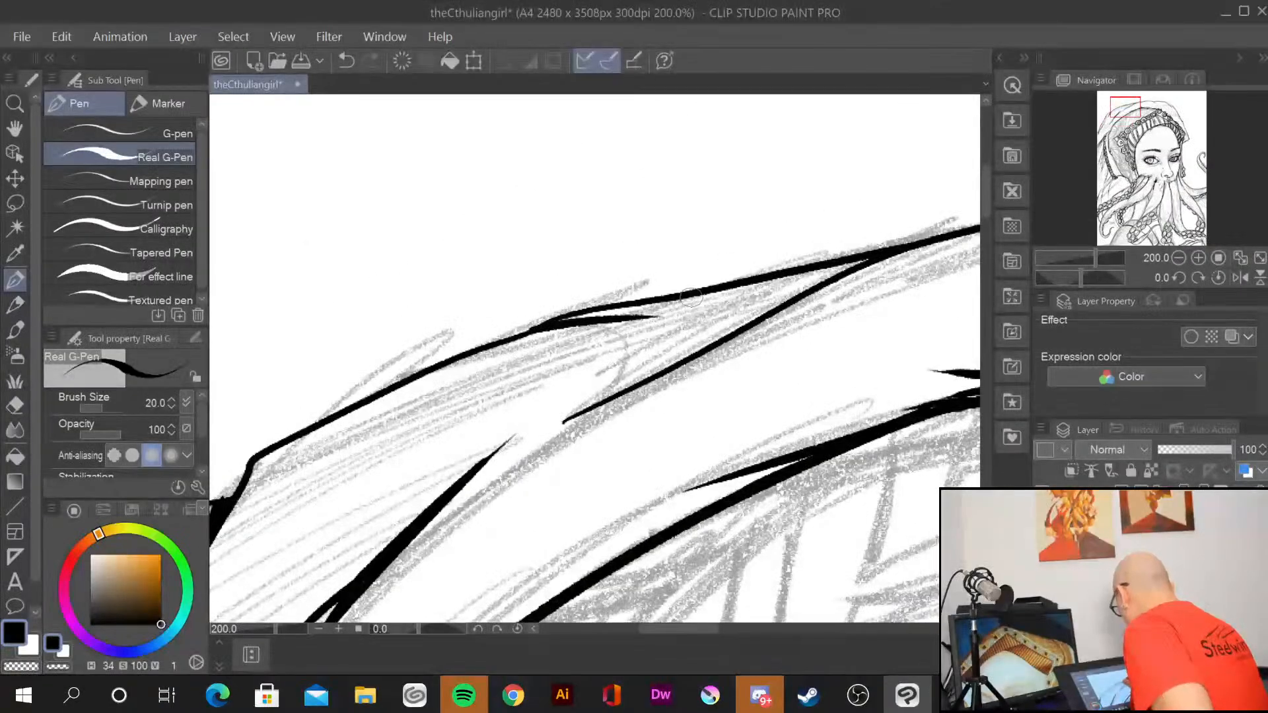
Step: Thicken the fold beneath the veil's top outline and fill the two notches farther right along that outline with tapered strokes
drag(872, 256, 684, 366)
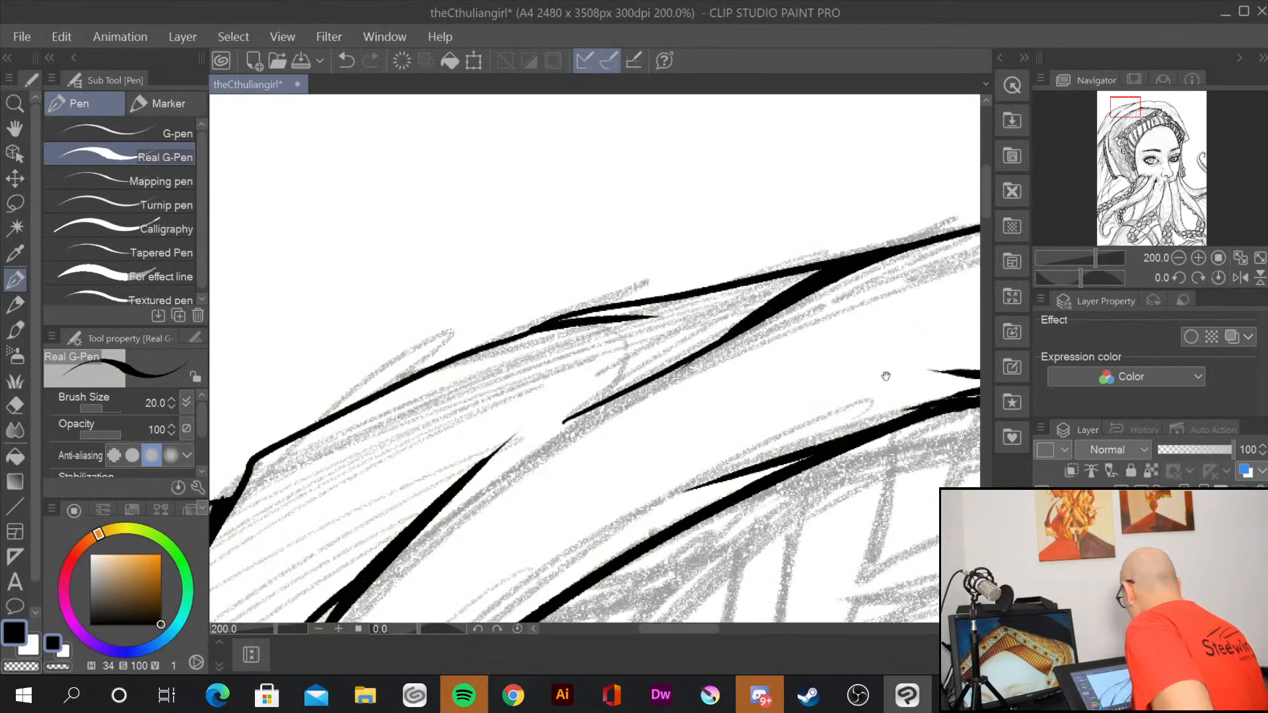
mouse_move(885, 375)
mouse_down()
mouse_move(399, 362)
mouse_move(372, 261)
mouse_up()
drag(843, 249, 684, 335)
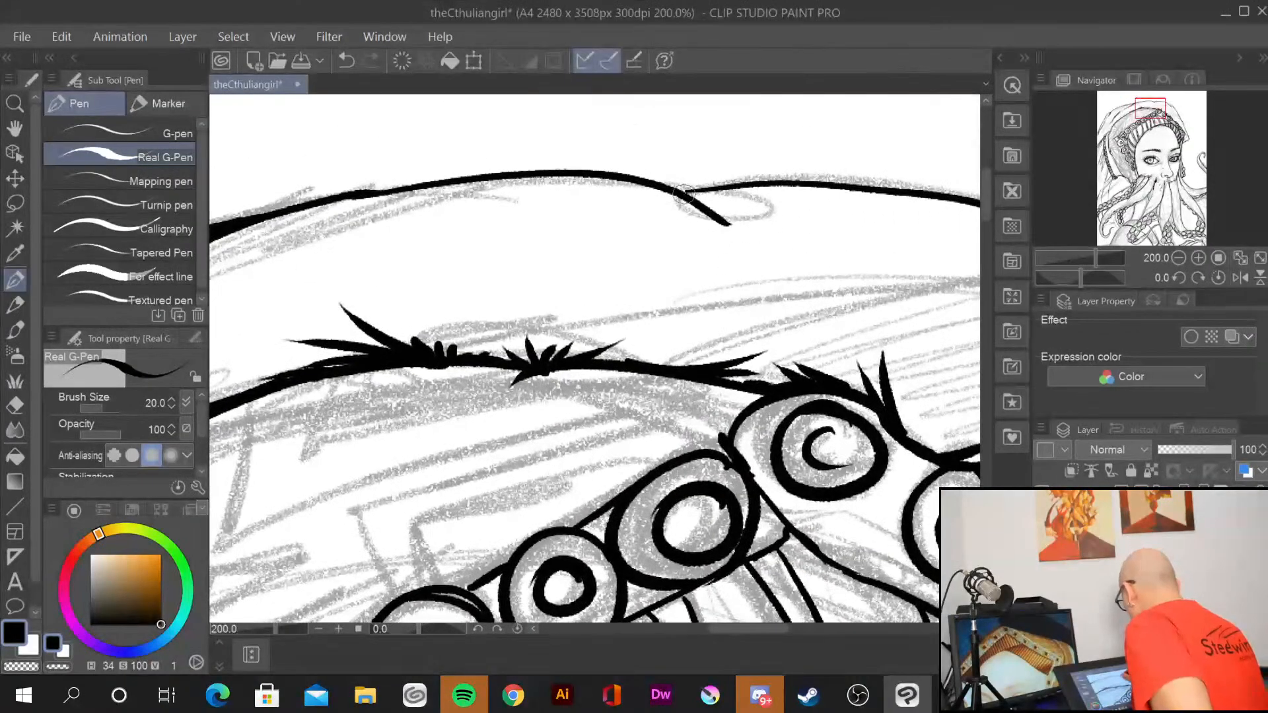
mouse_move(686, 193)
mouse_down()
mouse_move(772, 190)
mouse_move(728, 222)
mouse_up()
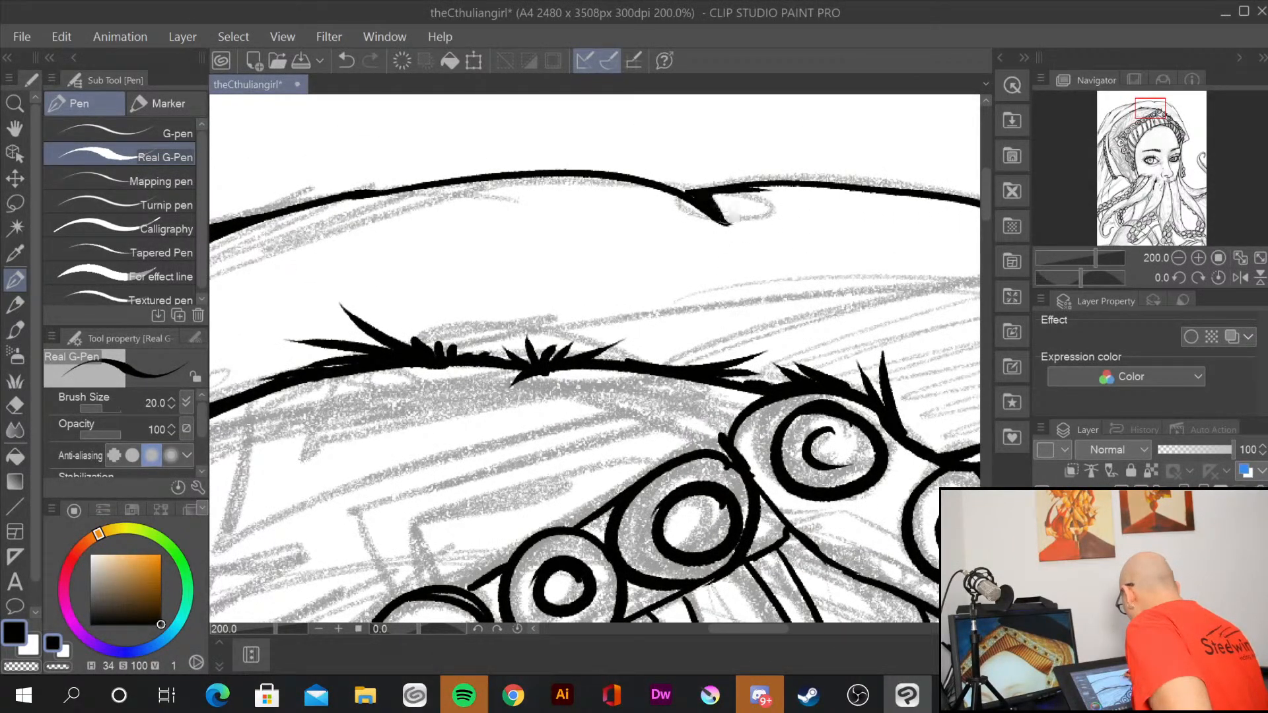
mouse_move(868, 360)
mouse_down()
mouse_move(417, 182)
mouse_move(443, 317)
mouse_up()
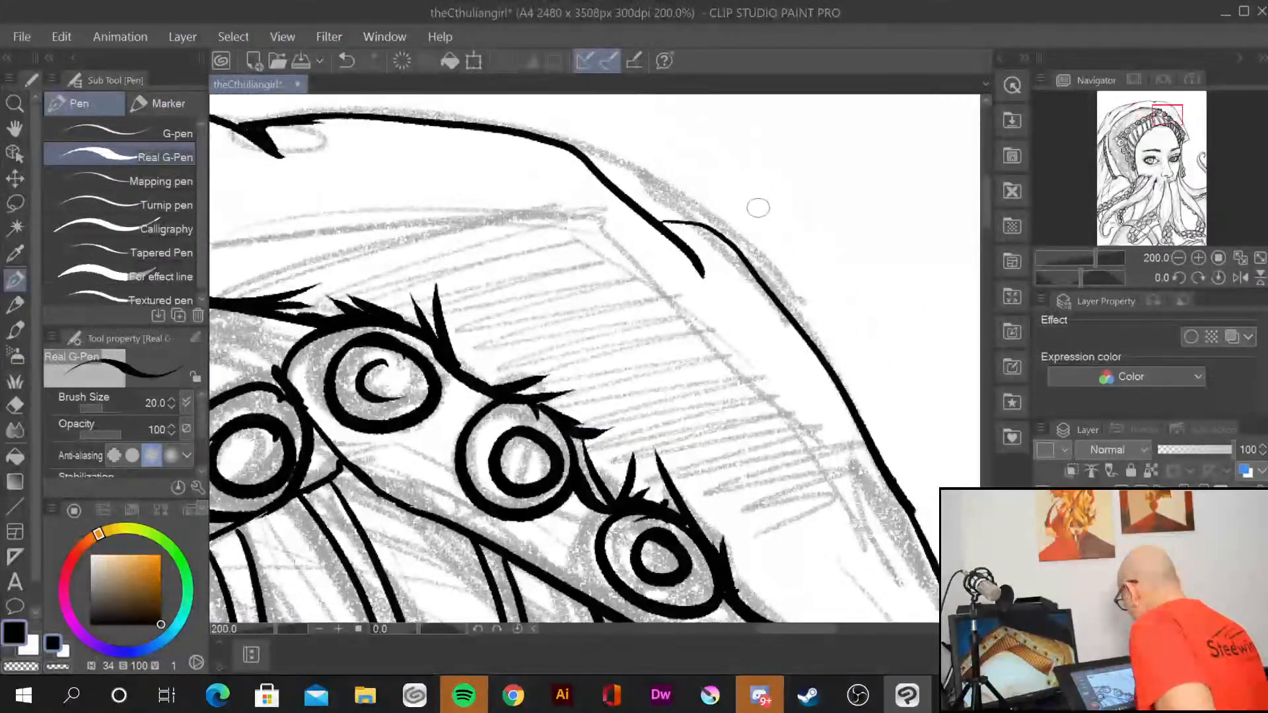
mouse_move(665, 223)
mouse_down()
mouse_move(704, 228)
mouse_move(697, 256)
mouse_move(675, 226)
mouse_move(718, 232)
mouse_up()
Step: Add tapered strokes inside the veil's lower-right corner, beside the smallest headdress sucker and along the corner's bottom edge
drag(944, 521, 714, 177)
drag(762, 407, 768, 185)
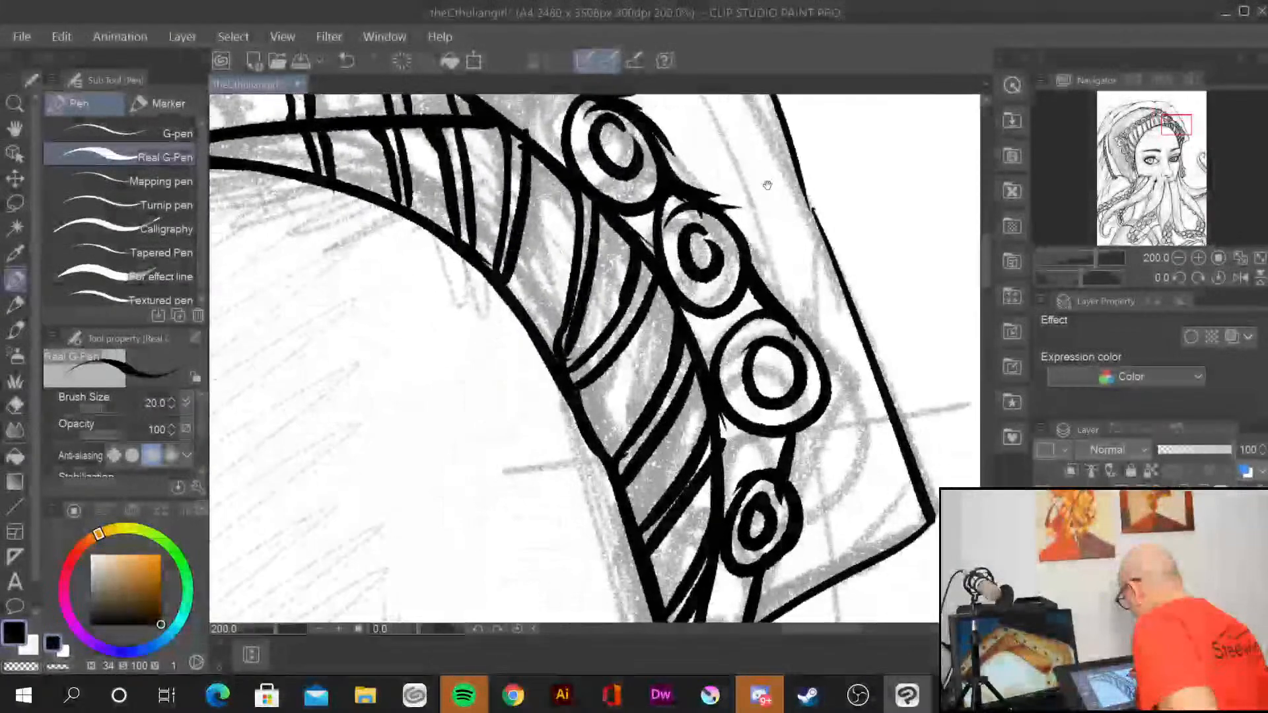
drag(802, 548, 858, 334)
mouse_move(850, 223)
mouse_down()
mouse_move(846, 274)
mouse_move(905, 308)
mouse_up()
drag(813, 360, 916, 324)
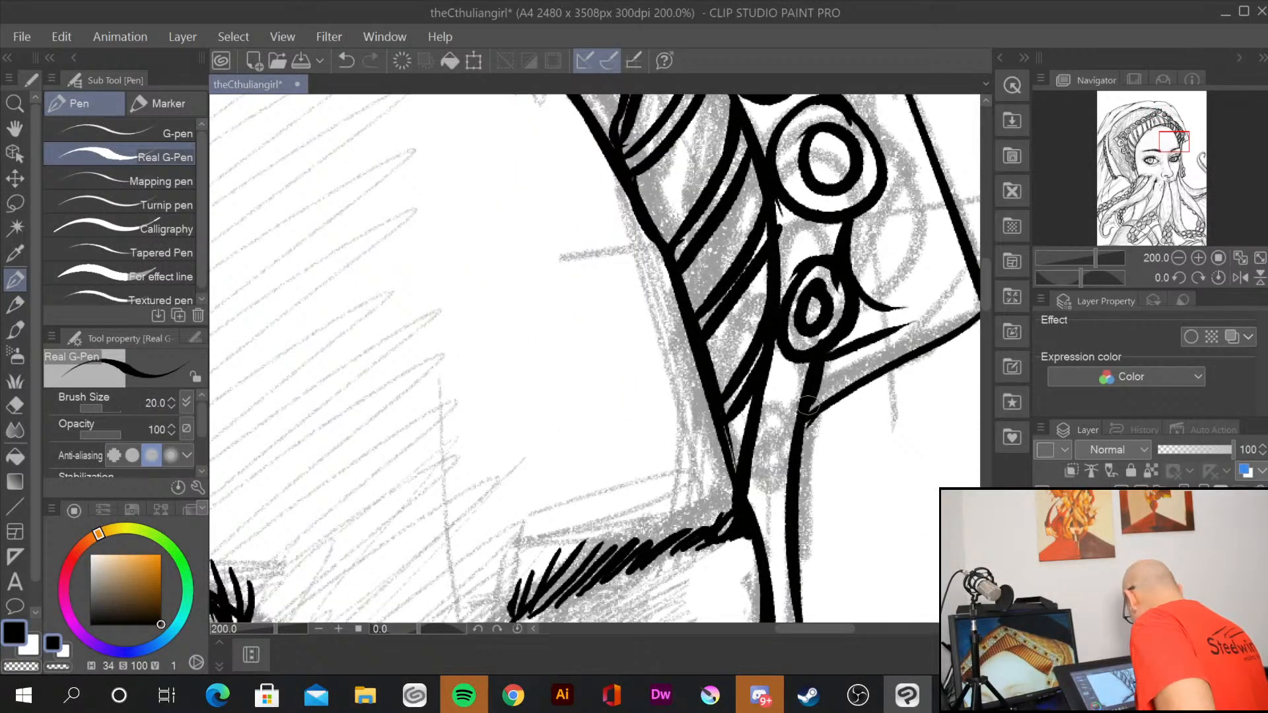
drag(804, 406, 918, 335)
drag(832, 348, 903, 315)
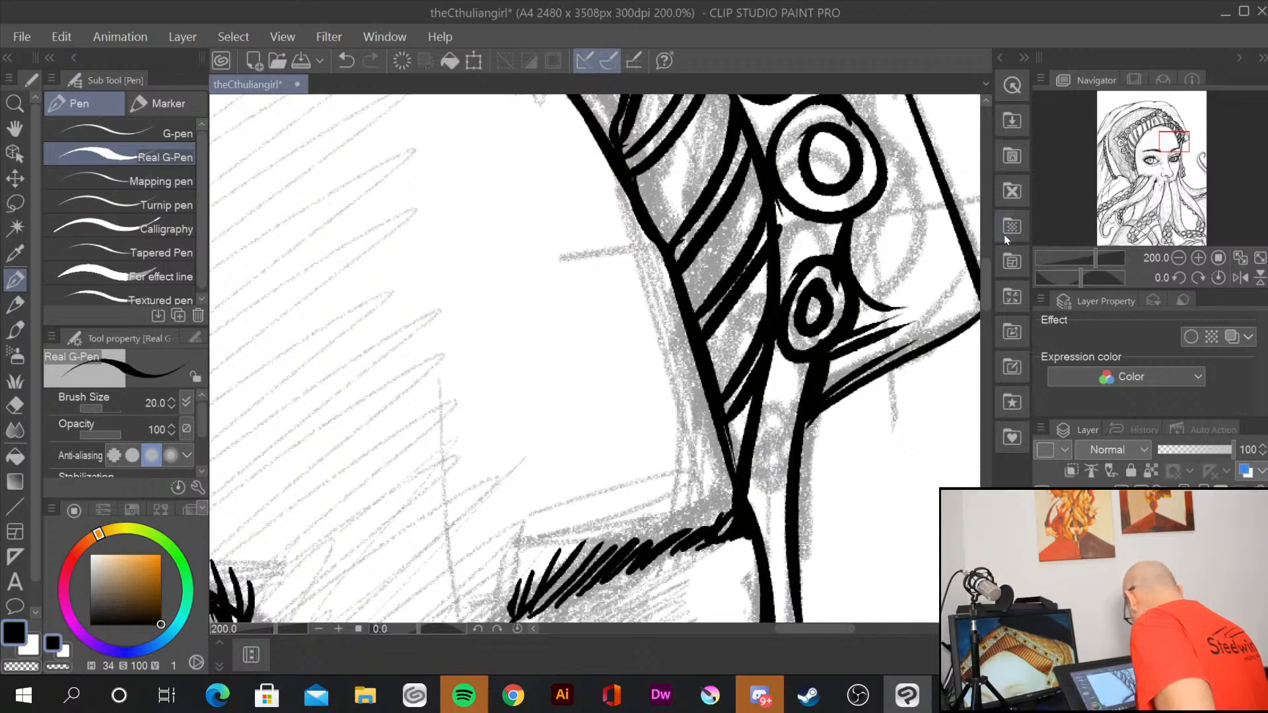
drag(852, 263, 888, 286)
Step: Thicken the headdress's narrow lower tip and the face contour from the right-hand eyebrow down to the eye's outer corner
mouse_move(835, 476)
mouse_down()
mouse_move(860, 181)
mouse_move(821, 366)
mouse_up()
drag(756, 162, 740, 305)
drag(743, 262, 745, 336)
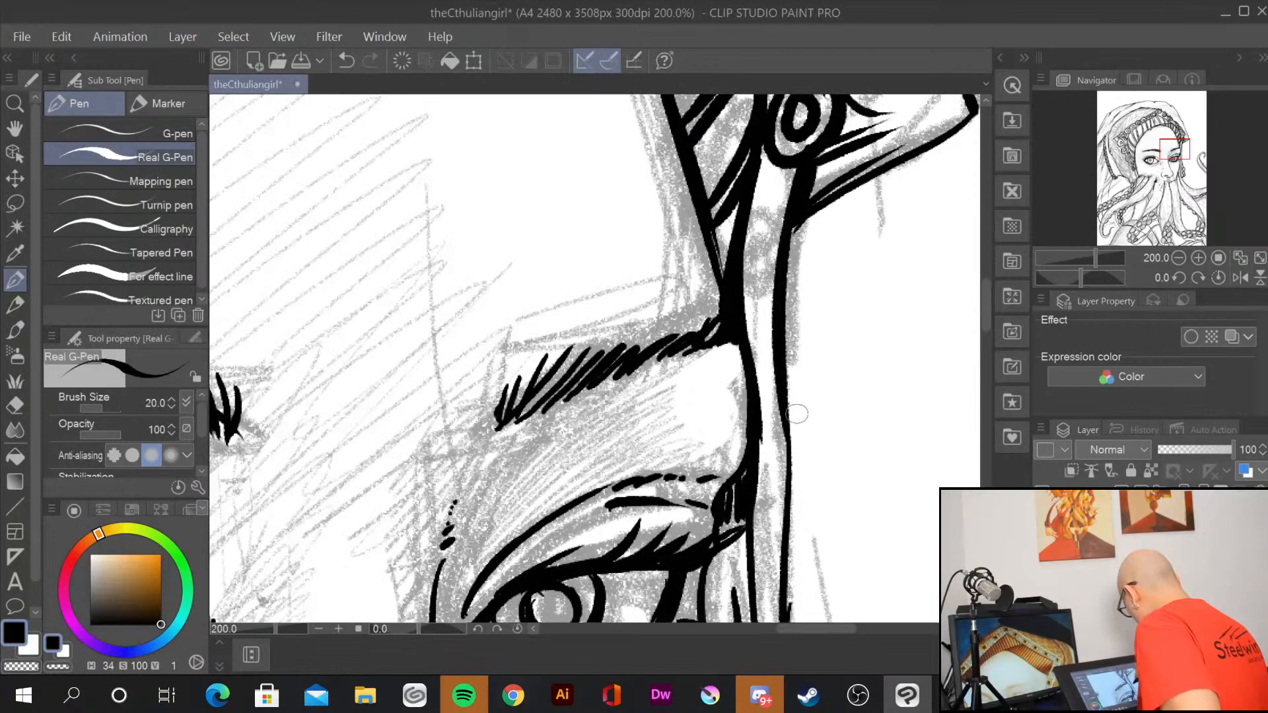
drag(825, 480, 836, 311)
drag(770, 240, 764, 421)
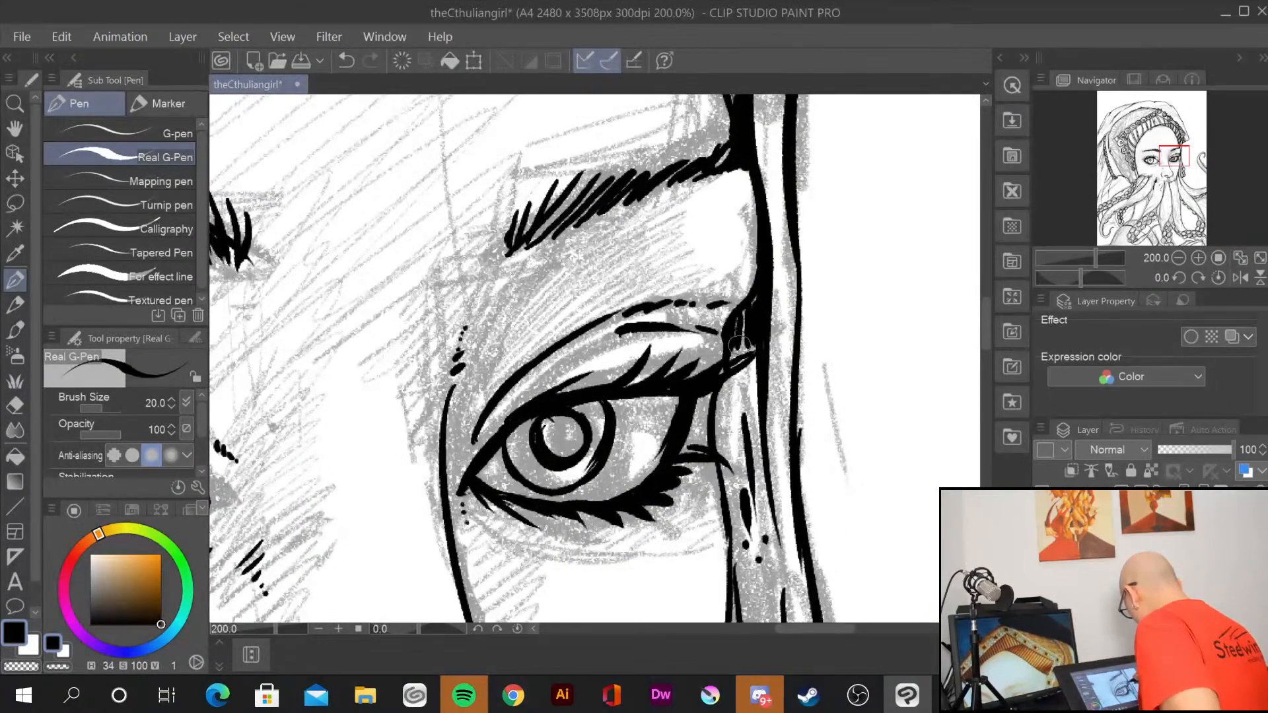
Step: Thicken the face contour from the right-hand eye's outer corner down along the cheek
drag(727, 372, 719, 449)
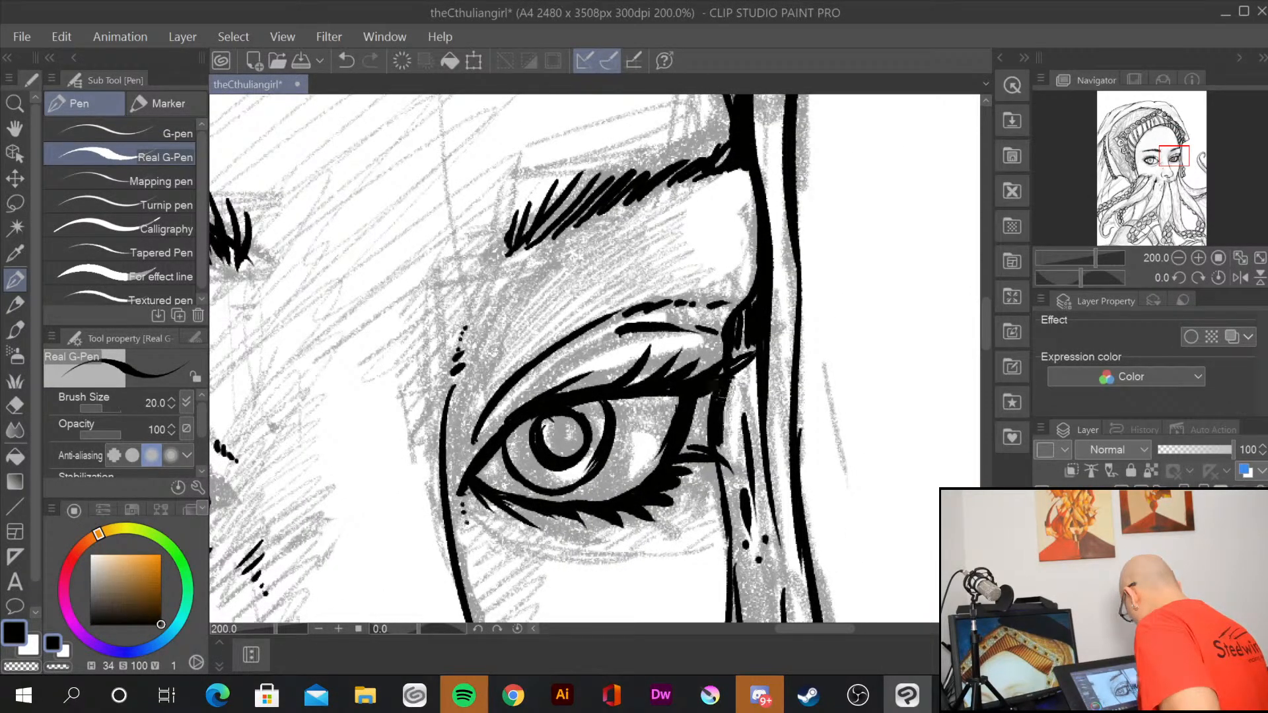
drag(721, 404, 731, 519)
drag(721, 441, 733, 569)
mouse_move(760, 519)
mouse_down()
mouse_move(793, 233)
mouse_move(729, 502)
mouse_up()
drag(760, 388, 738, 471)
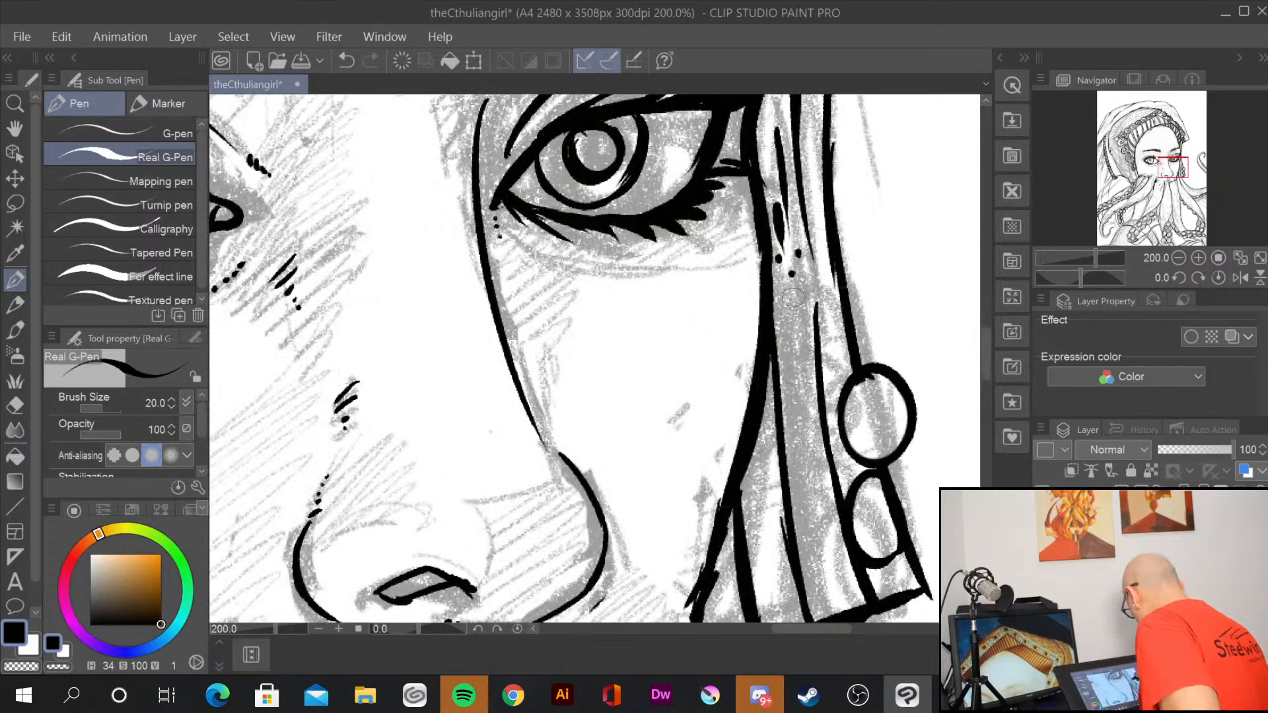
drag(768, 356, 761, 459)
Step: Thicken the hanging strand line beside the right-hand cheek and fill the junction beneath the beaded ornament with solid black
mouse_move(812, 289)
mouse_down()
mouse_move(812, 395)
mouse_move(864, 463)
mouse_move(845, 515)
mouse_up()
drag(925, 563, 944, 280)
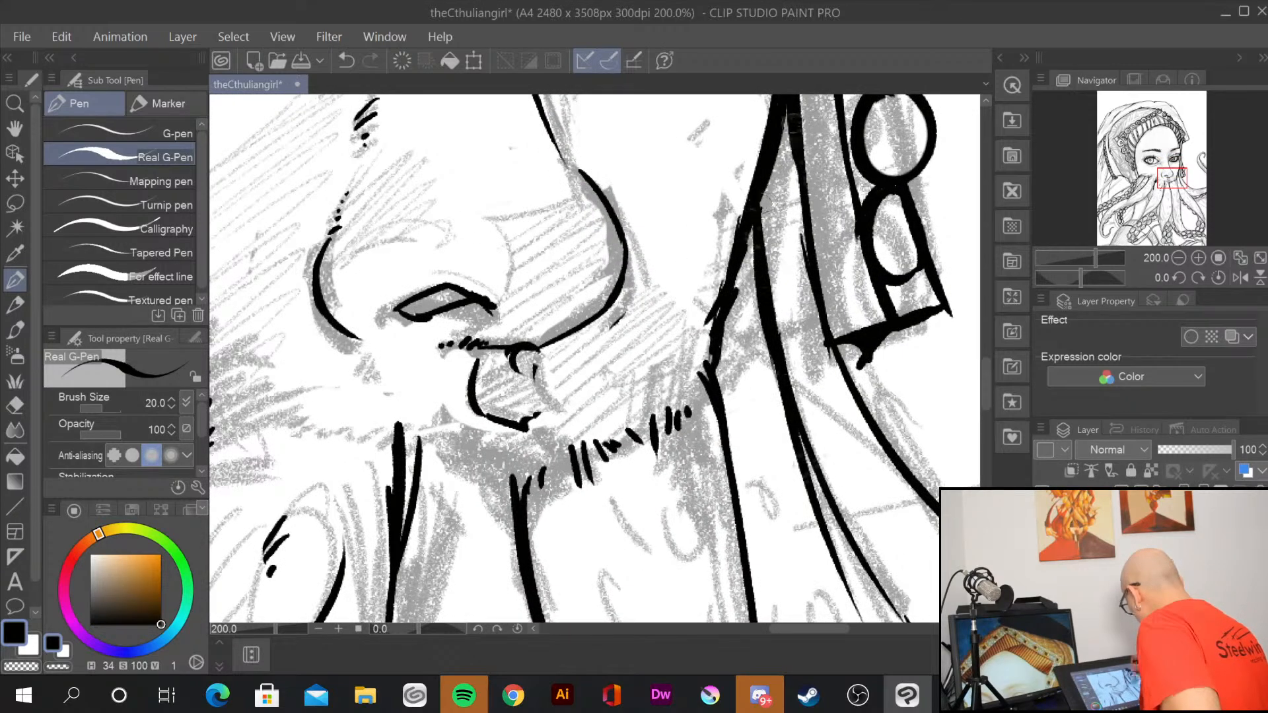
drag(792, 113, 812, 257)
drag(830, 348, 857, 399)
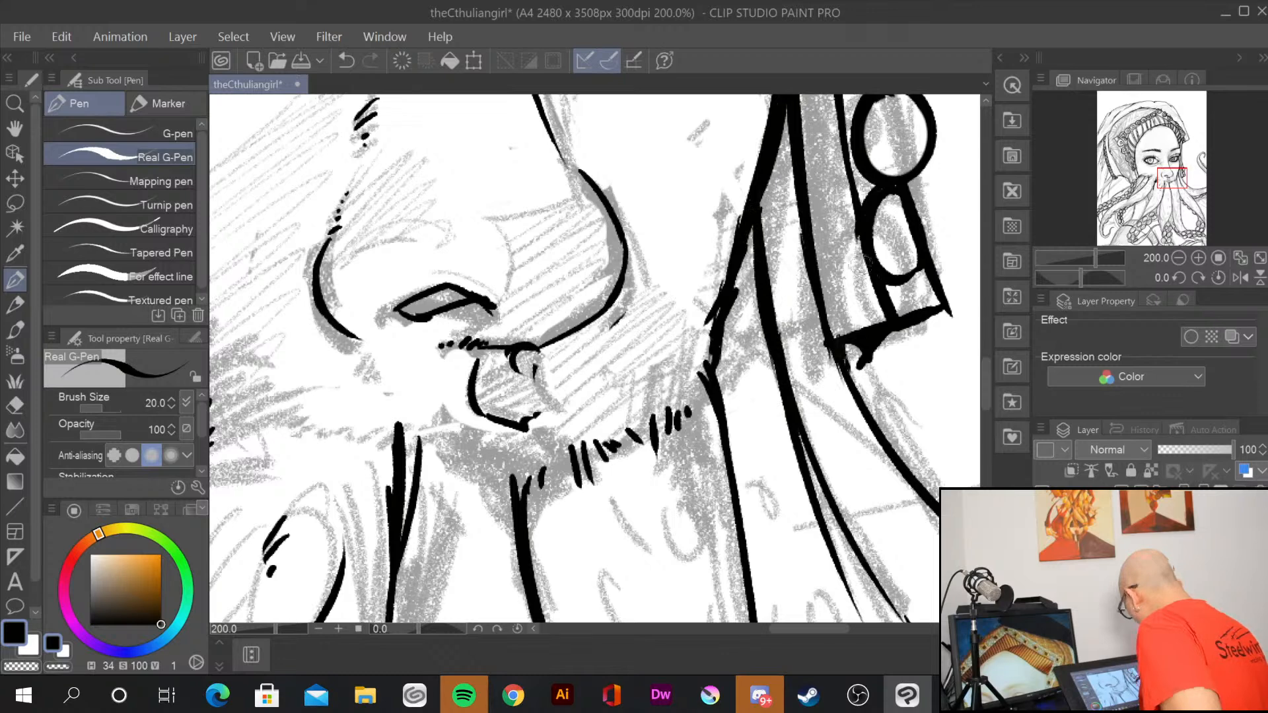
mouse_move(842, 333)
mouse_down()
mouse_move(859, 378)
mouse_move(870, 343)
mouse_up()
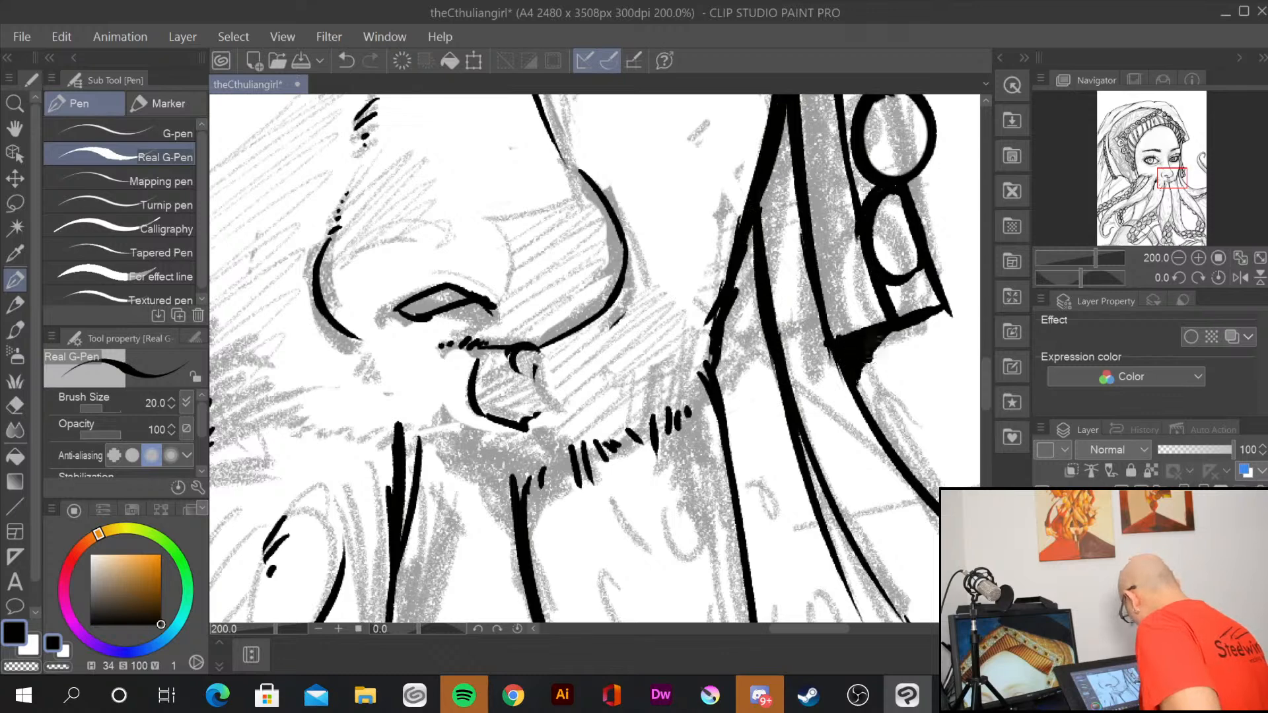
drag(700, 530, 762, 498)
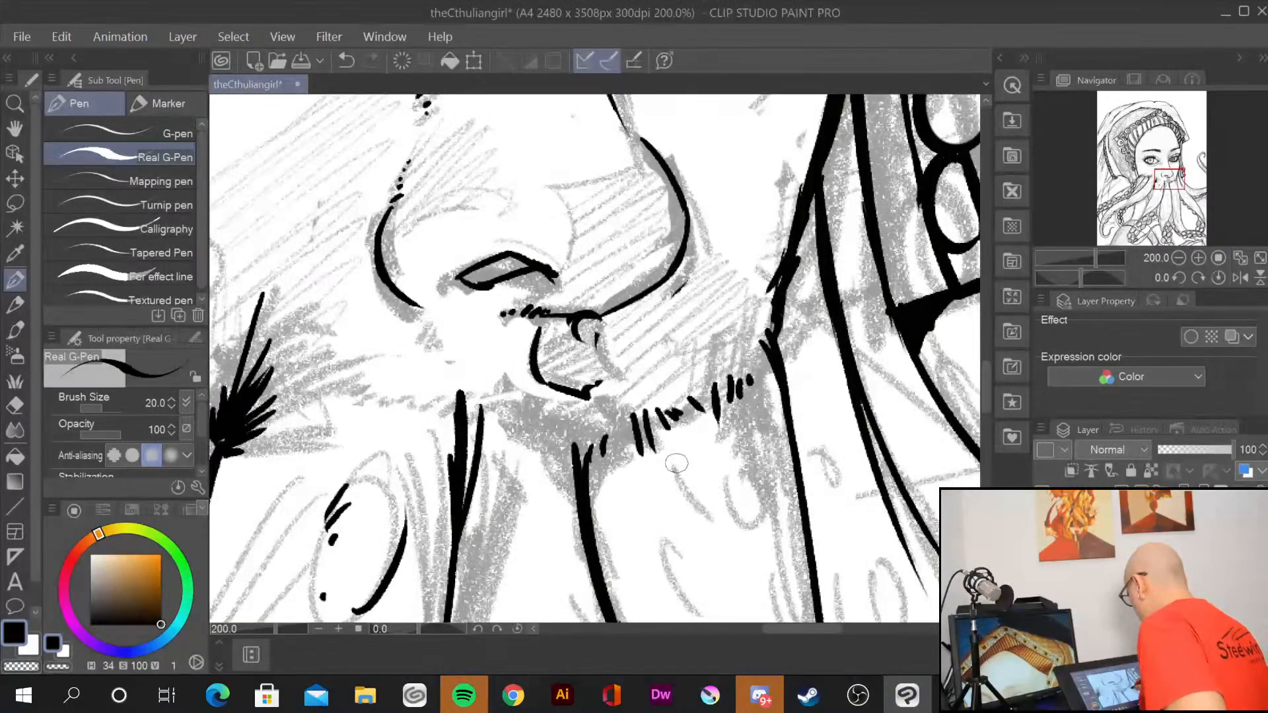
Step: Thicken the veil's inner edge left of the headdress, including the small notch halfway down and the line below it
scroll(676, 462, down, 5)
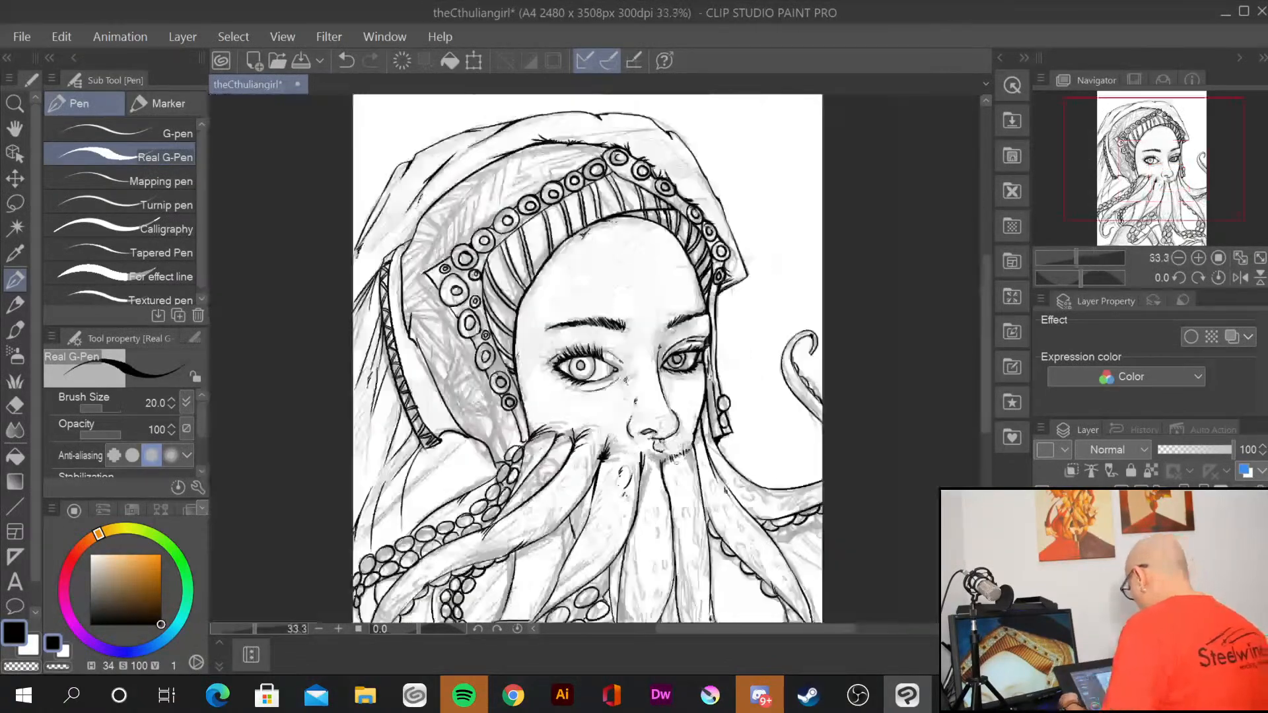
scroll(676, 463, up, 3)
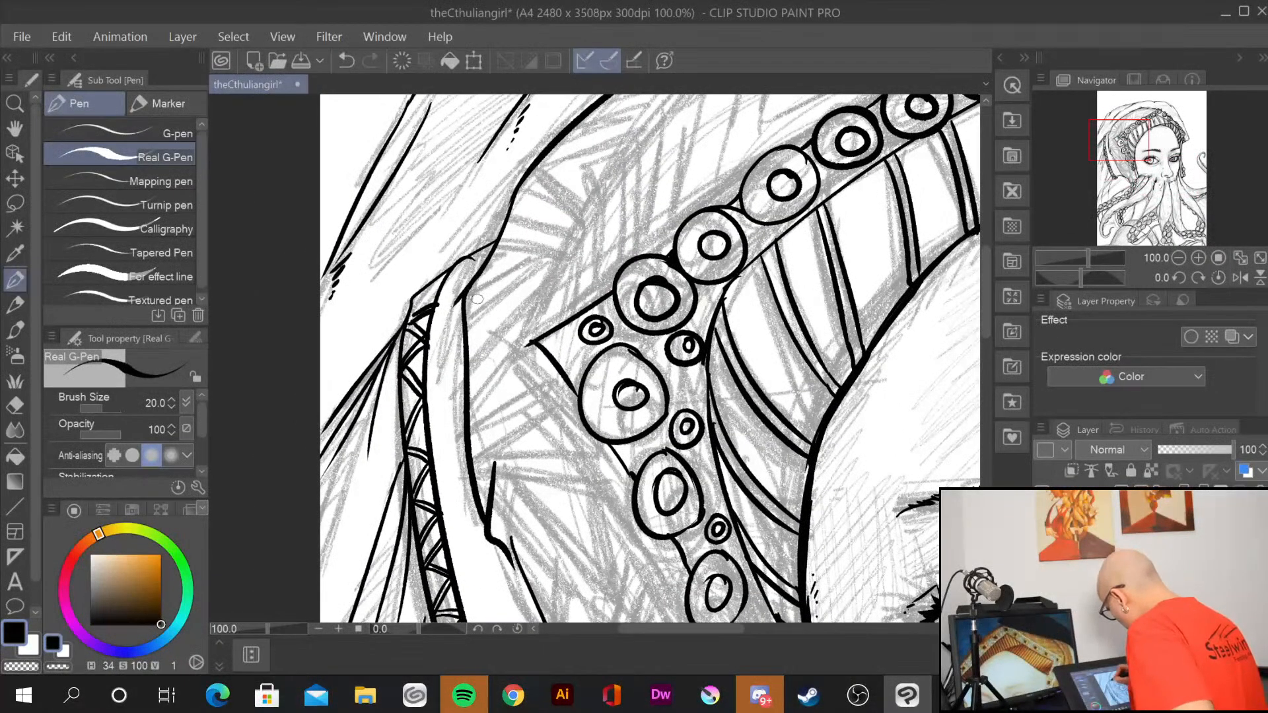
drag(475, 289, 465, 345)
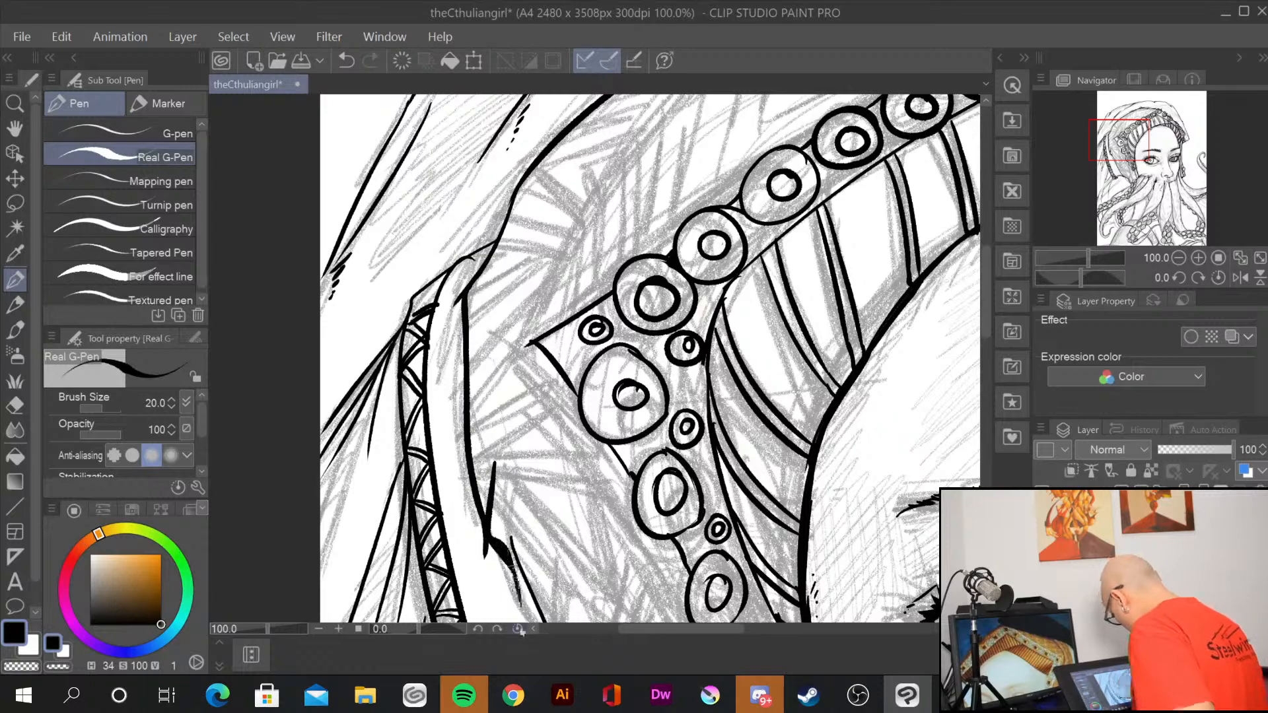
drag(513, 486, 491, 188)
drag(490, 259, 557, 401)
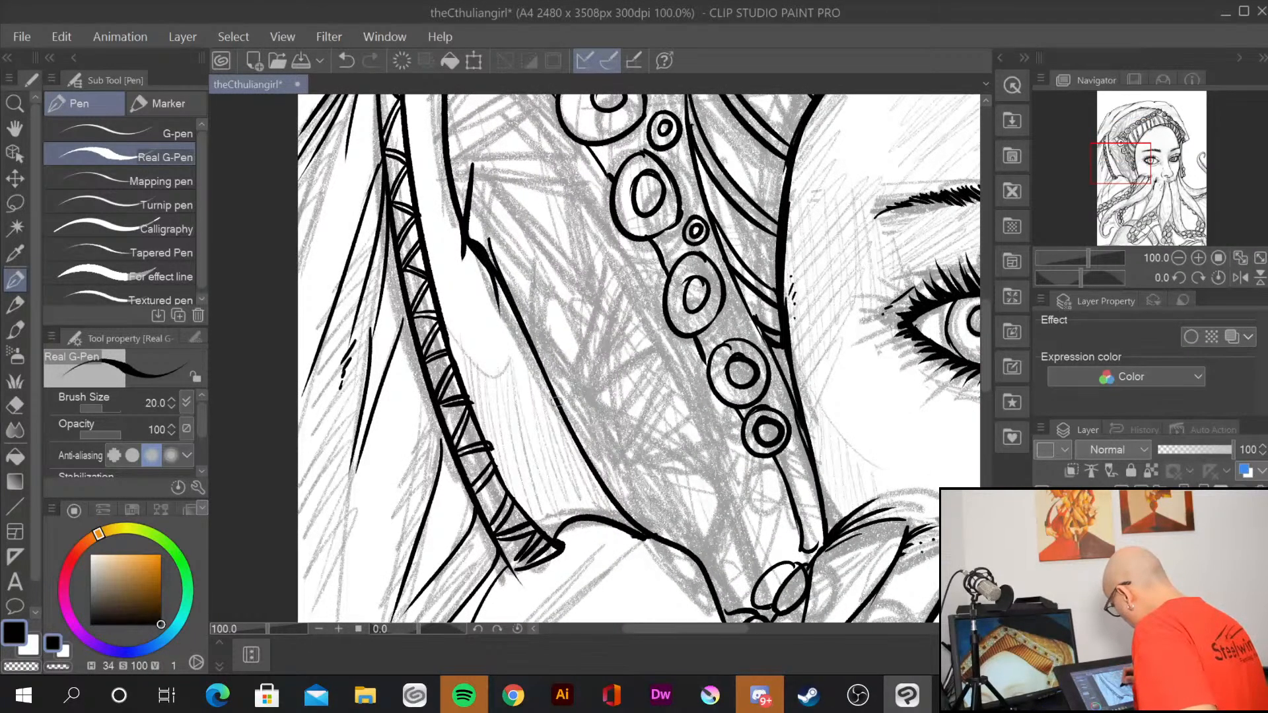
drag(565, 186, 625, 497)
Step: Thicken both edges of the headdress's pointed left corner where they run to the large suckers
scroll(617, 490, up, 4)
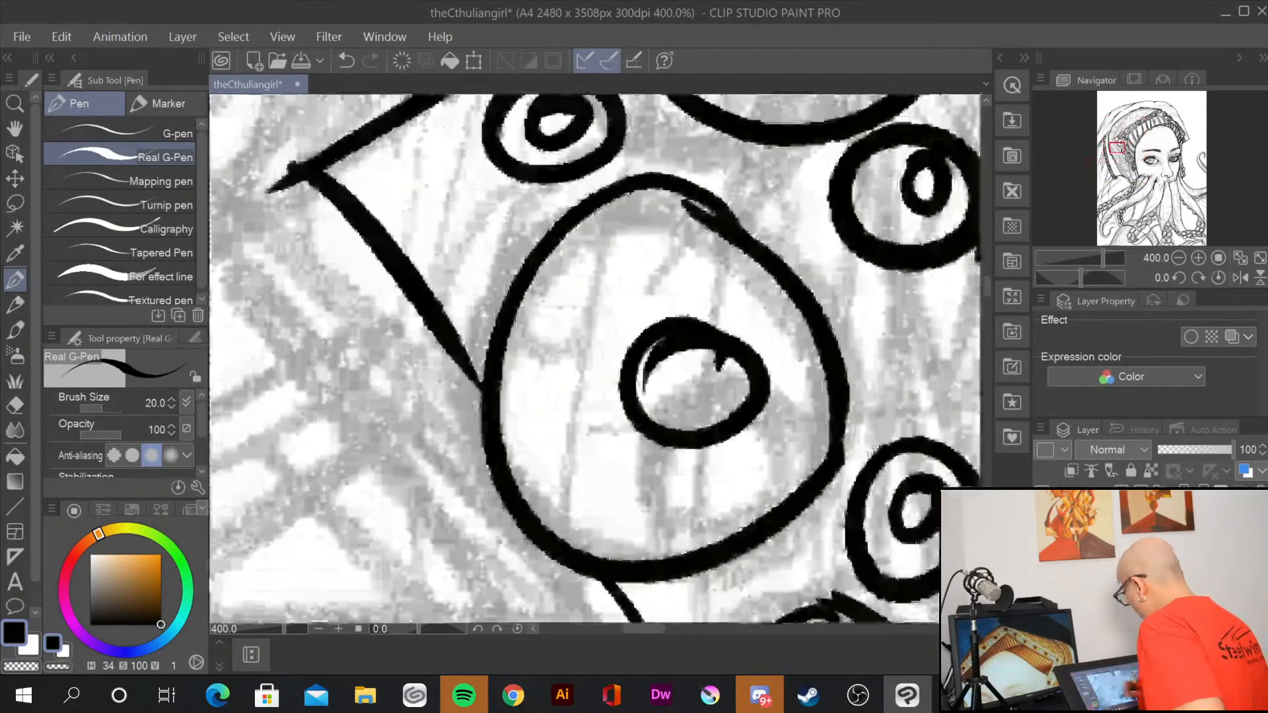
drag(555, 264, 596, 433)
mouse_move(340, 341)
mouse_down()
mouse_move(321, 353)
mouse_move(528, 210)
mouse_up()
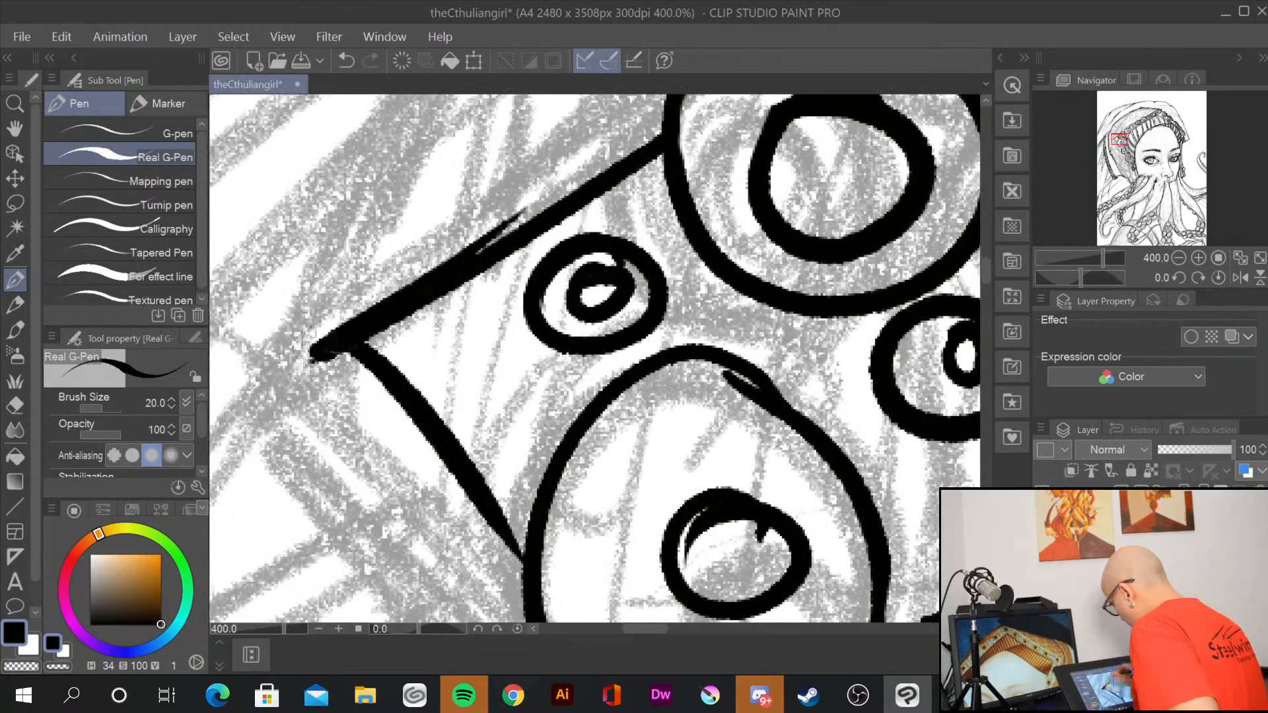
drag(396, 294, 635, 129)
drag(469, 251, 654, 118)
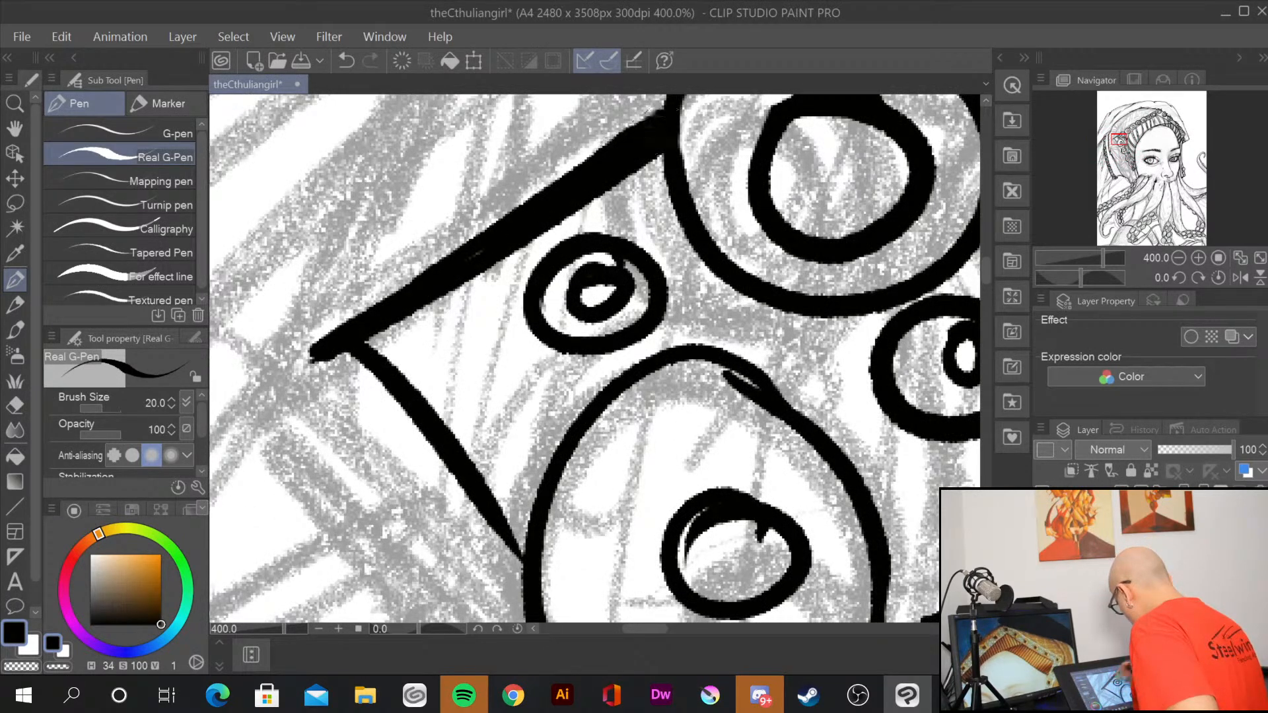
drag(340, 359, 445, 474)
mouse_move(350, 356)
mouse_down()
mouse_move(505, 545)
mouse_move(528, 599)
mouse_move(398, 188)
mouse_up()
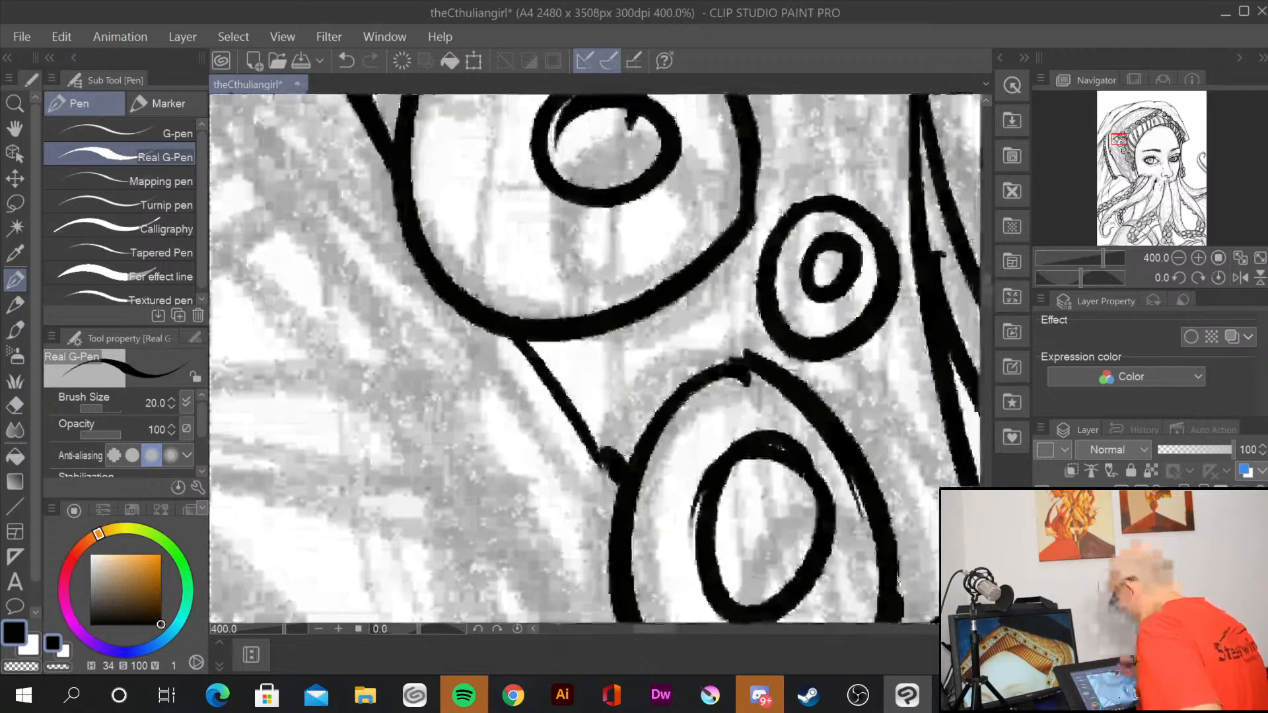
Step: Thicken the short lines connecting the suckers down the headdress's left edge, including the line below the lowest sucker
drag(520, 348, 606, 480)
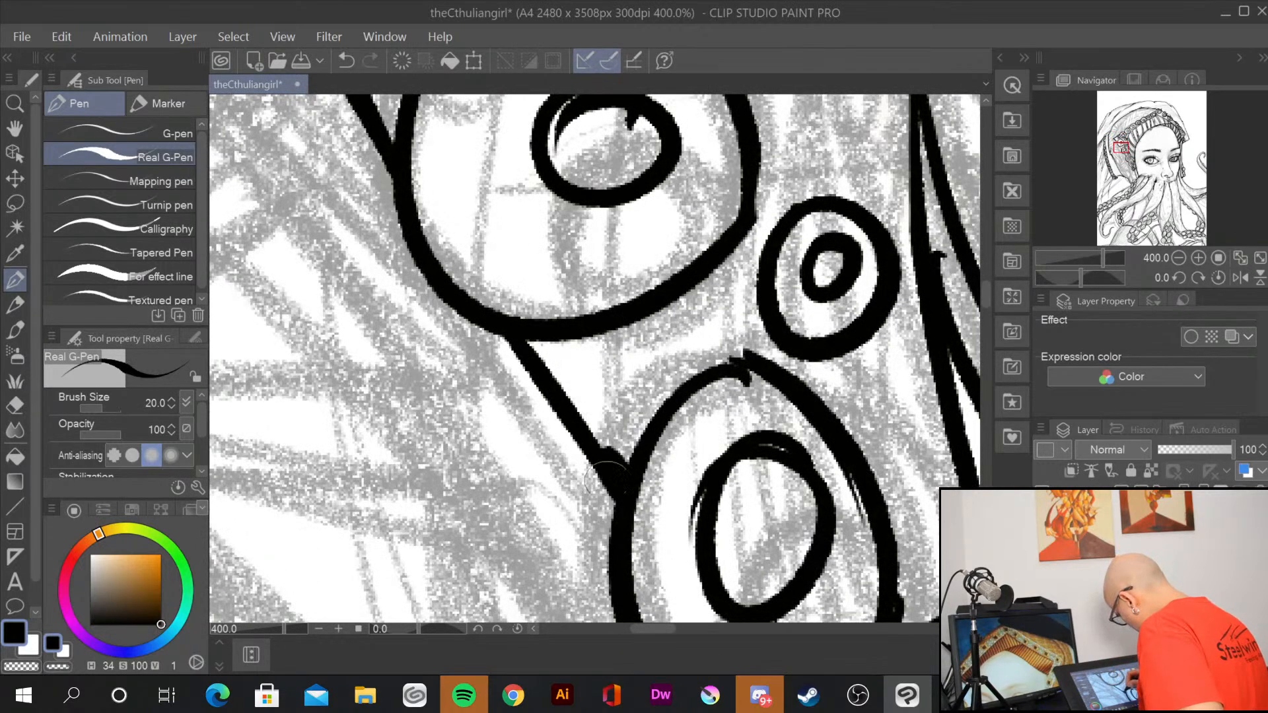
drag(763, 548, 635, 181)
drag(645, 344, 717, 494)
drag(626, 328, 719, 507)
drag(869, 577, 650, 161)
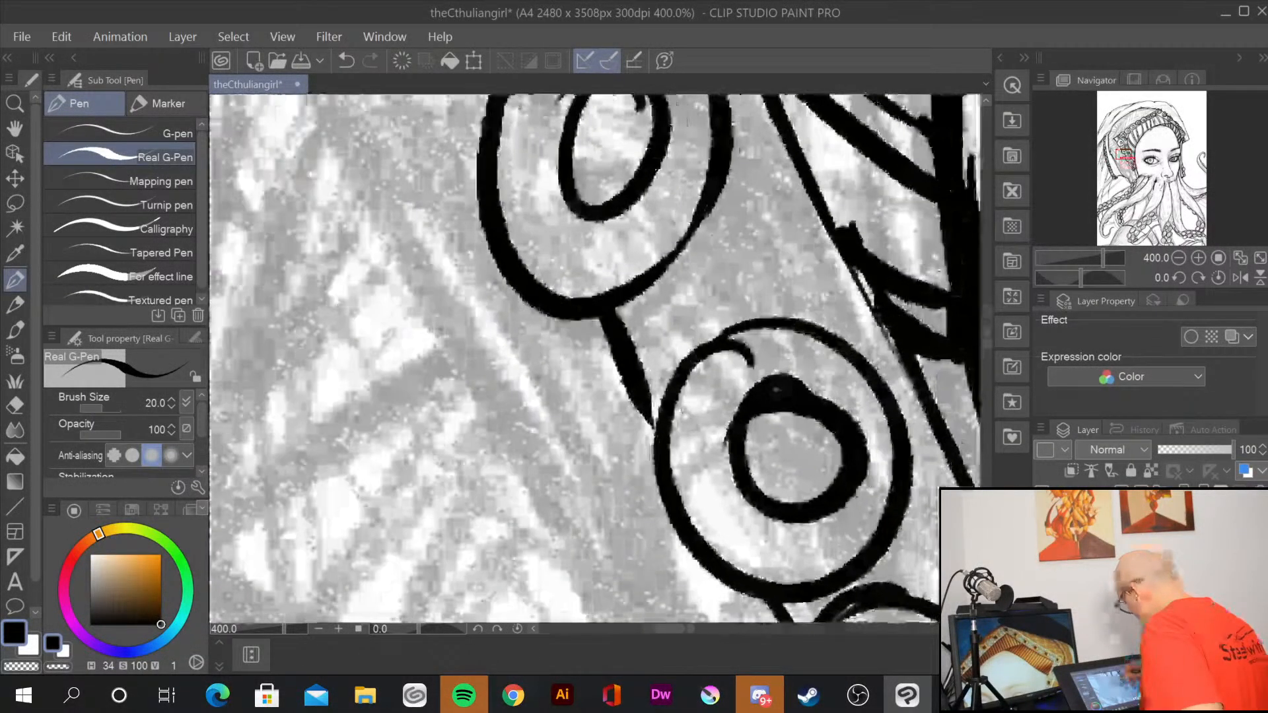
mouse_move(607, 322)
mouse_down()
mouse_move(637, 410)
mouse_move(685, 490)
mouse_up()
drag(875, 581, 627, 208)
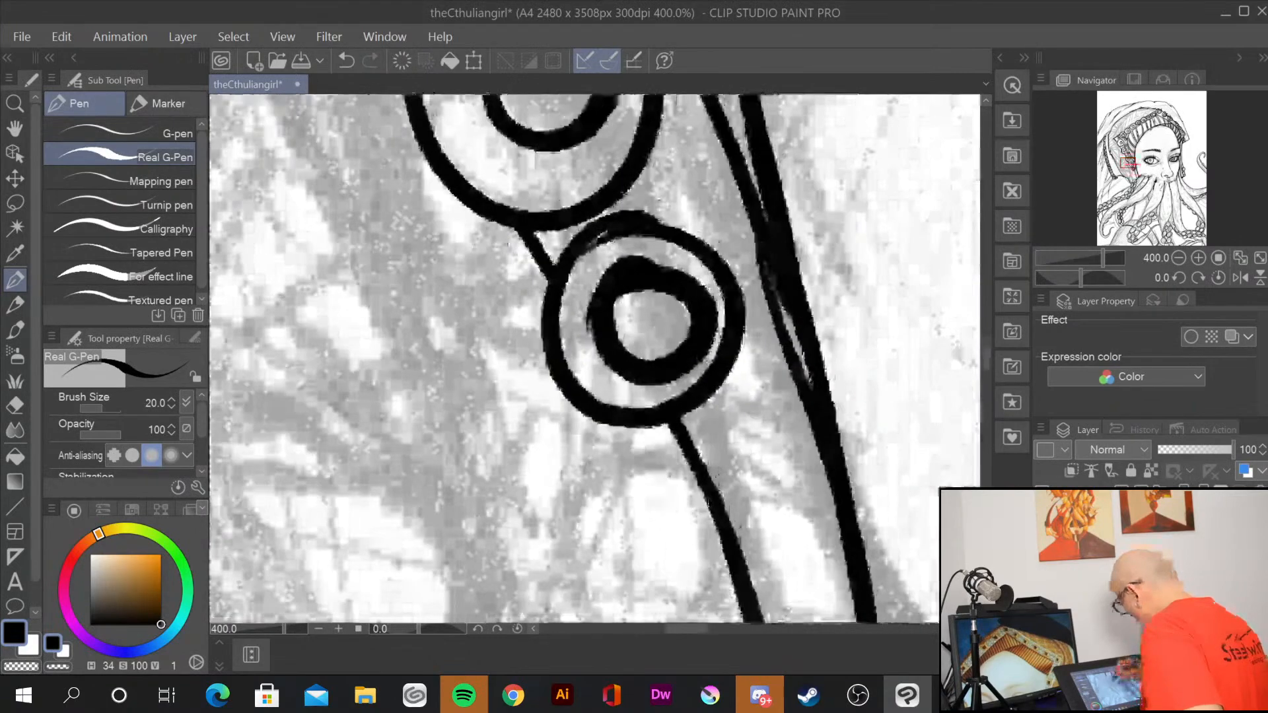
drag(664, 422, 740, 575)
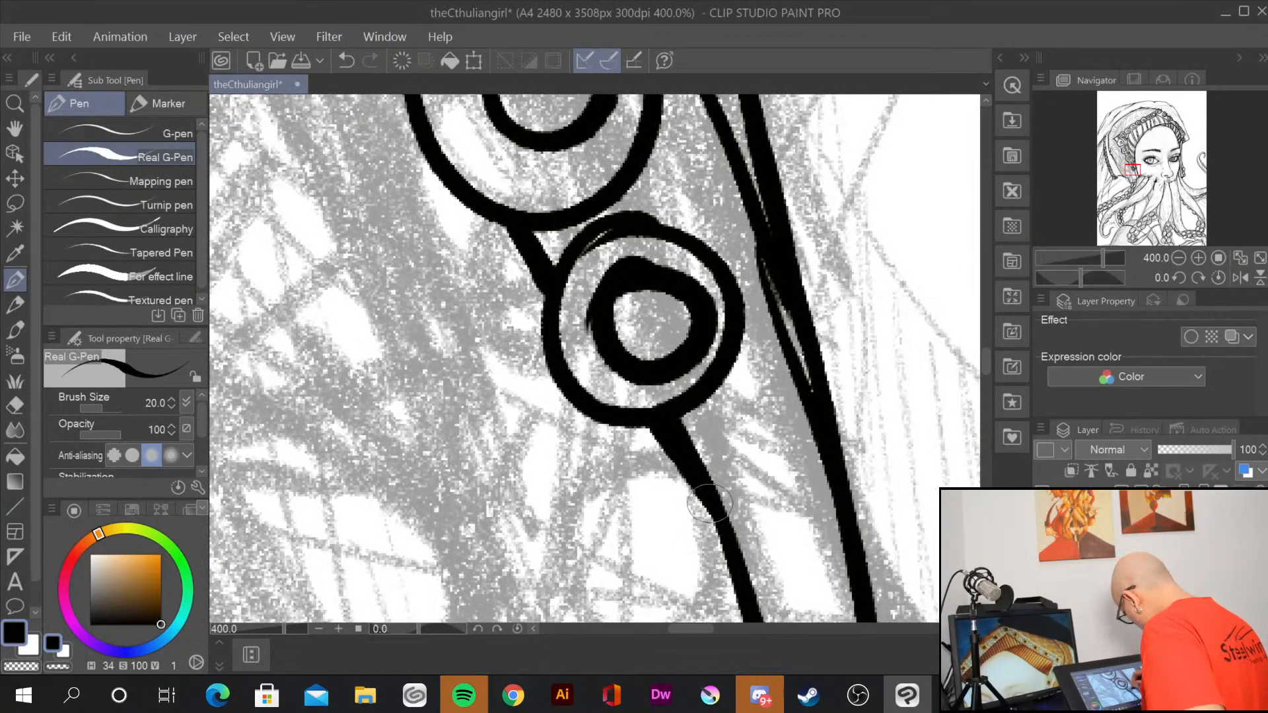
drag(826, 489, 779, 350)
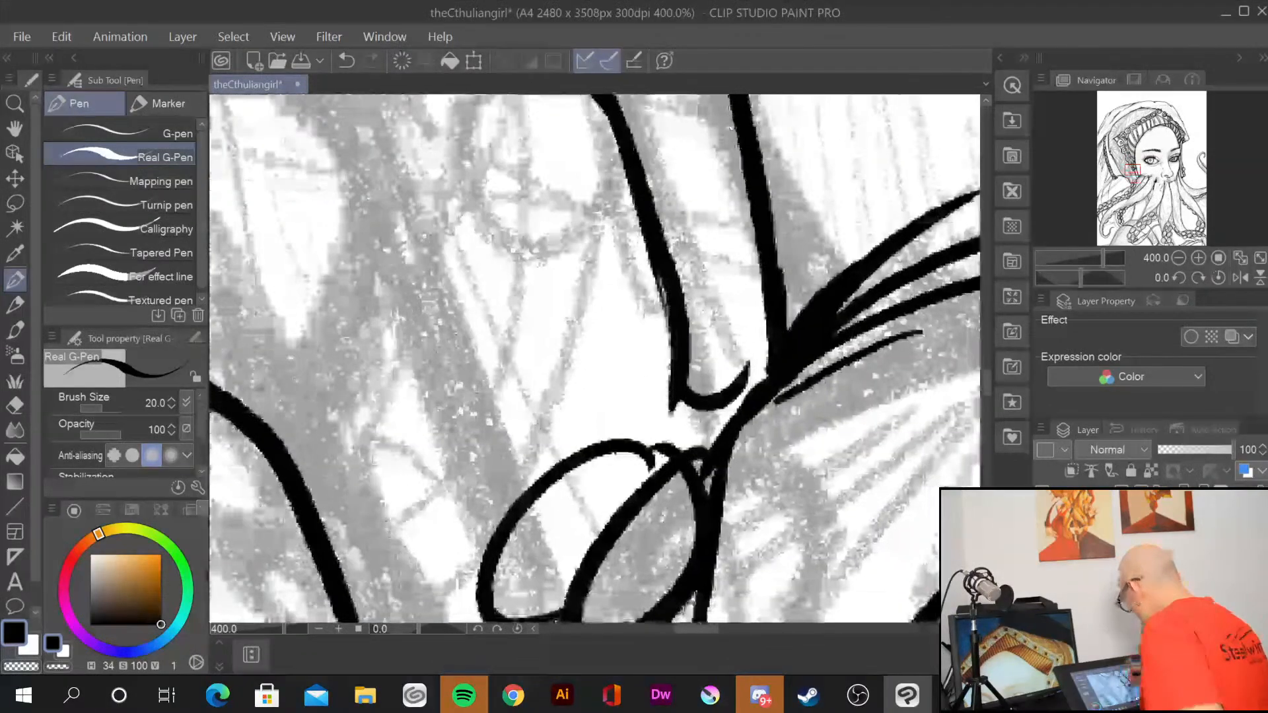
Step: Thicken the headdress's lower-left tip to join the tentacle lines, and touch up the top suckers just below it
mouse_move(674, 360)
mouse_down()
mouse_move(754, 374)
mouse_move(730, 393)
mouse_move(769, 338)
mouse_move(766, 366)
mouse_move(705, 442)
mouse_up()
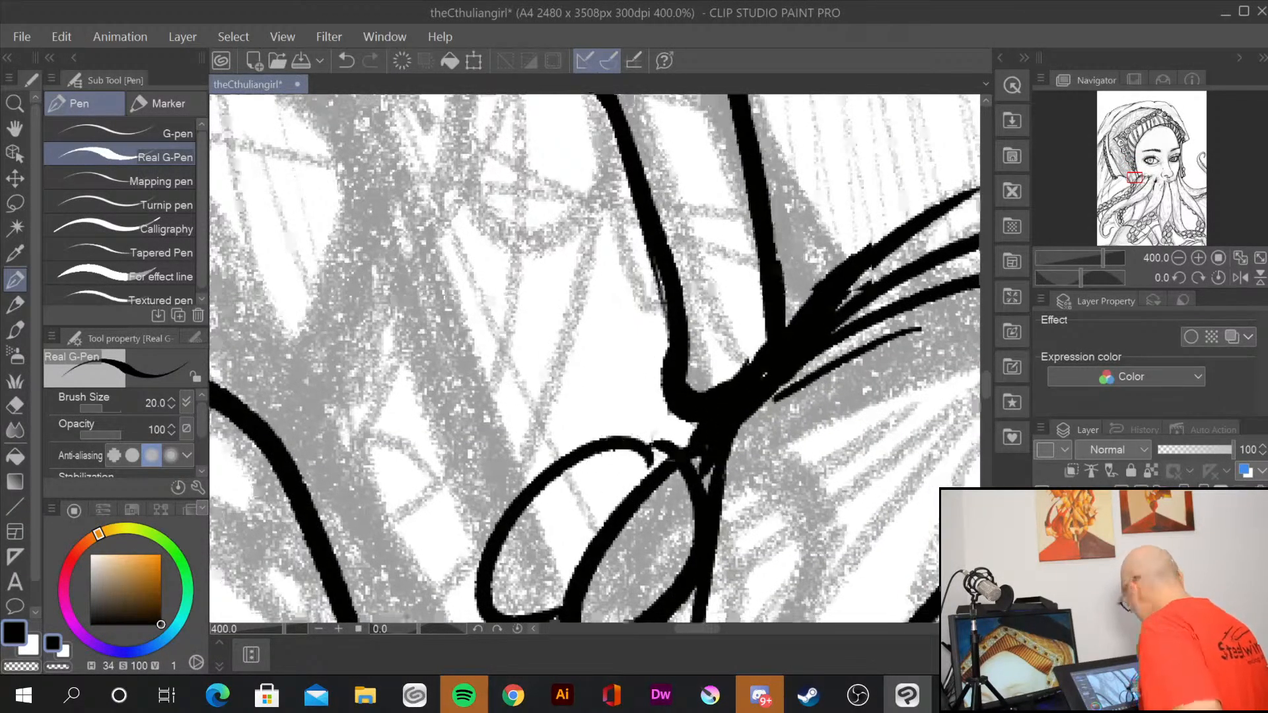
drag(653, 436, 741, 102)
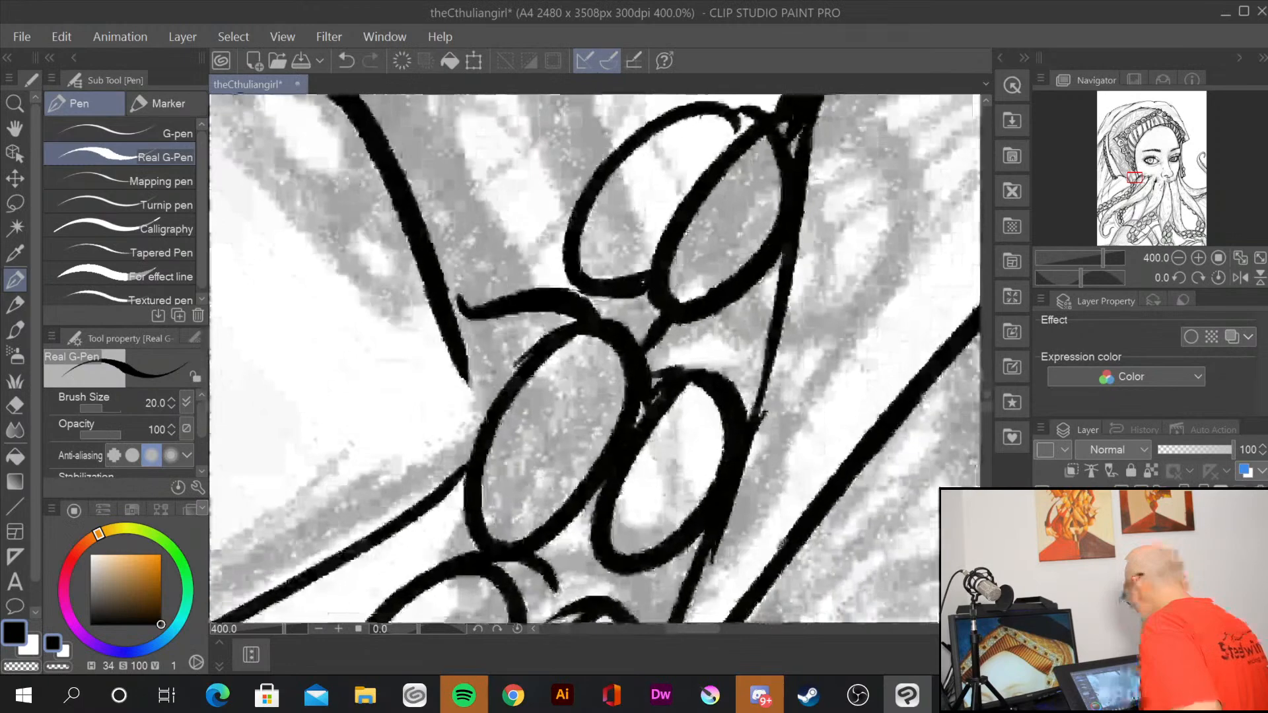
drag(757, 329, 822, 337)
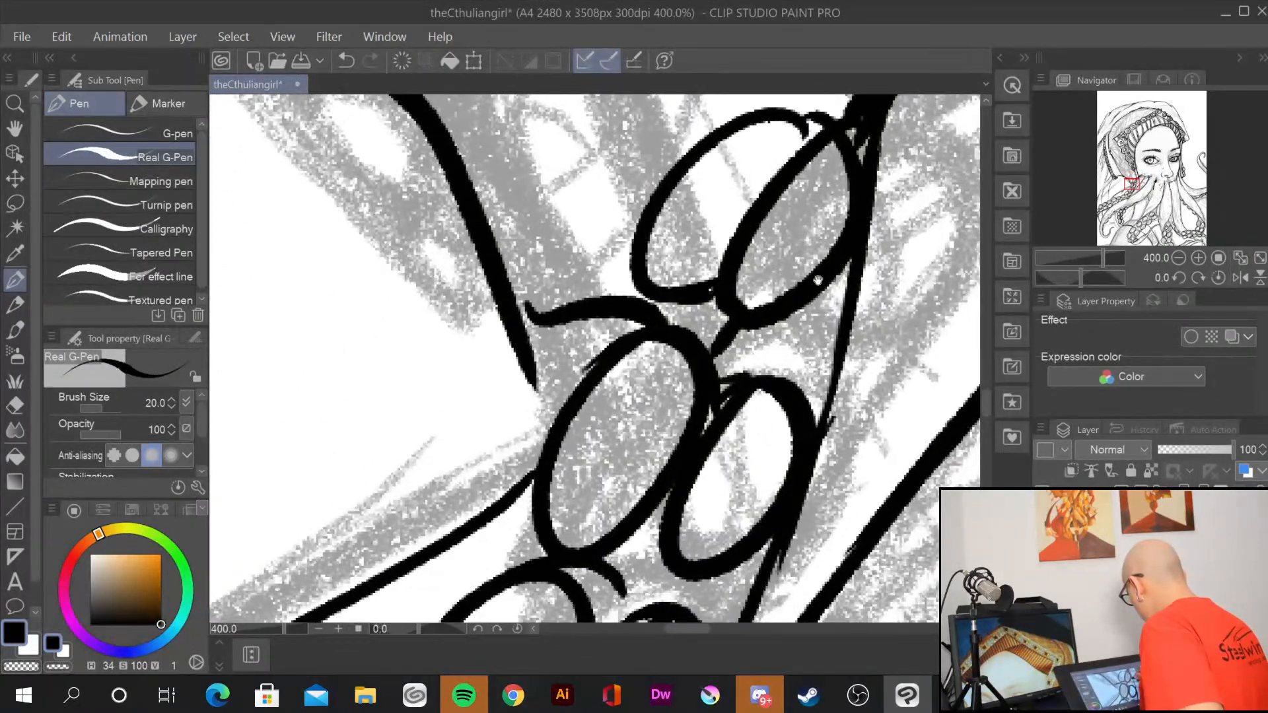
mouse_move(818, 280)
mouse_down()
mouse_move(758, 413)
mouse_move(712, 452)
mouse_up()
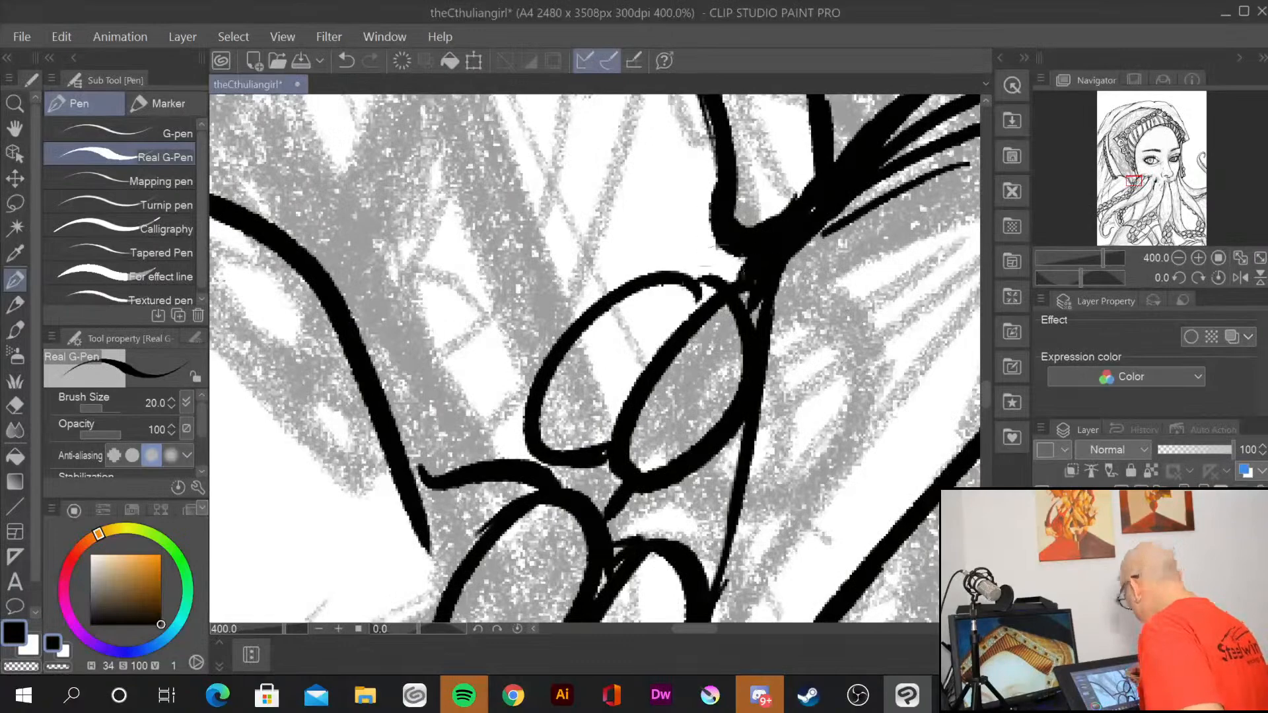
drag(684, 276, 701, 288)
scroll(697, 298, down, 6)
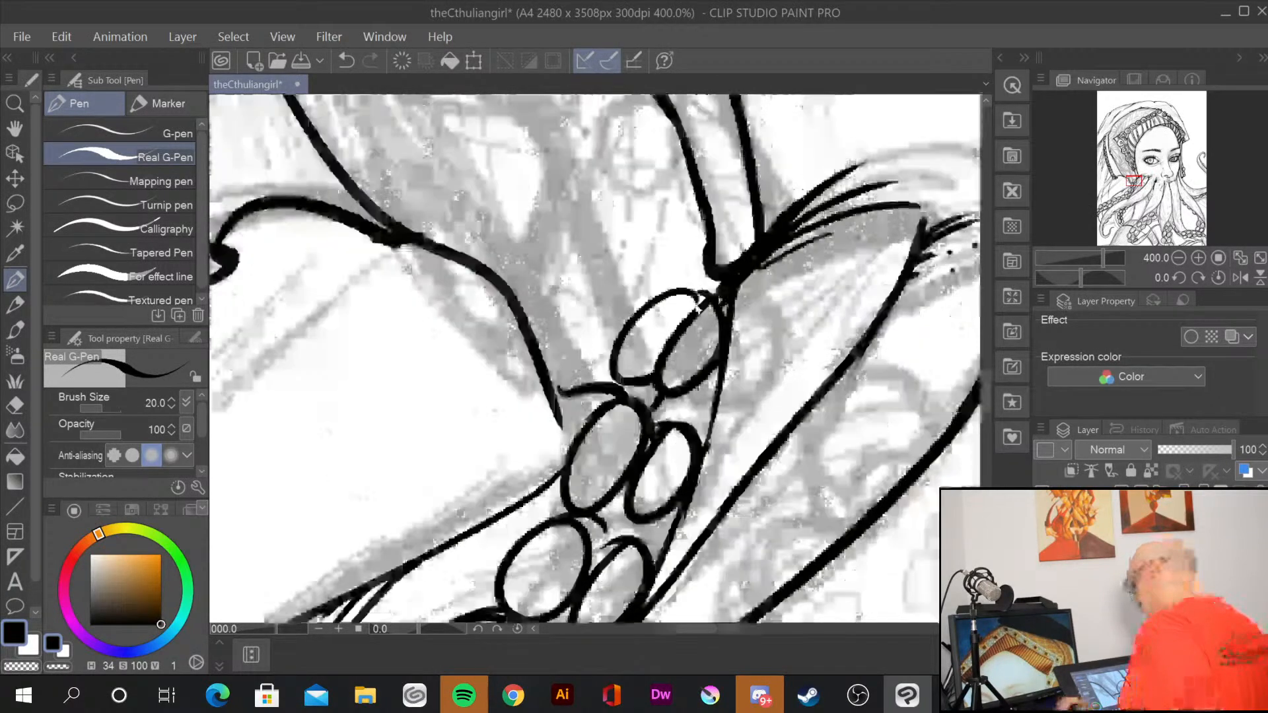
scroll(697, 297, down, 1)
scroll(695, 304, up, 5)
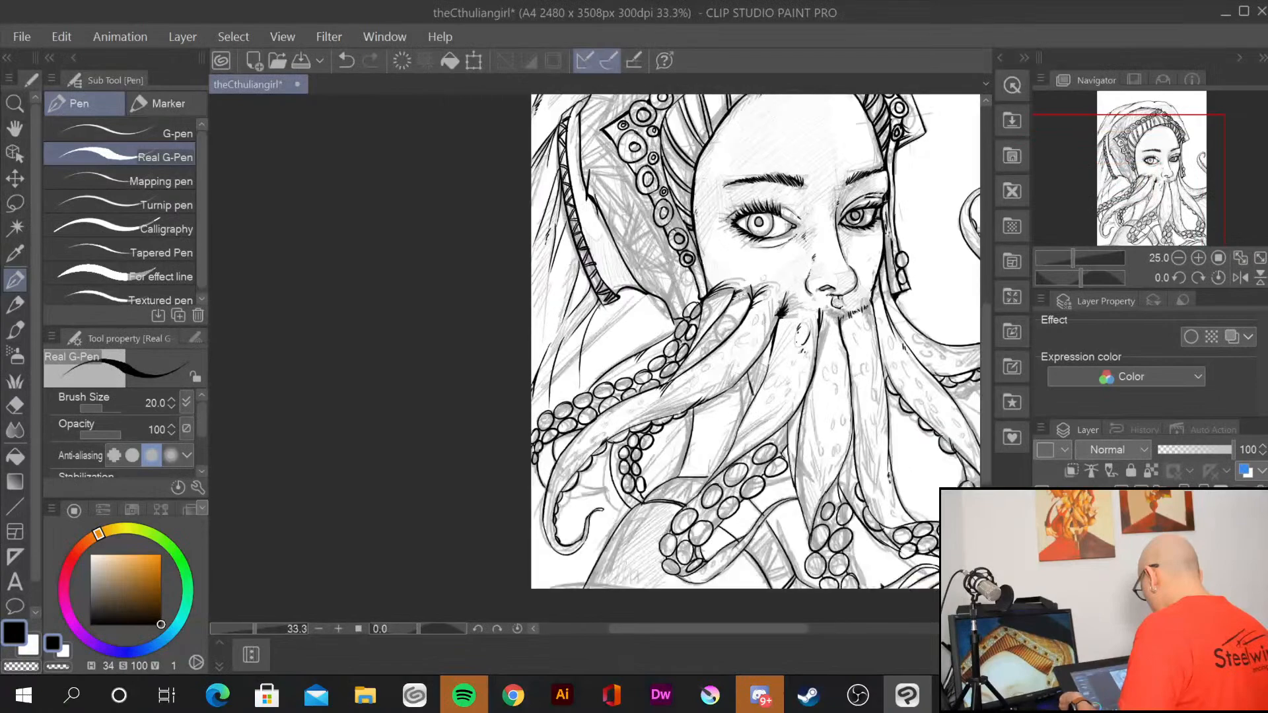
scroll(695, 305, up, 1)
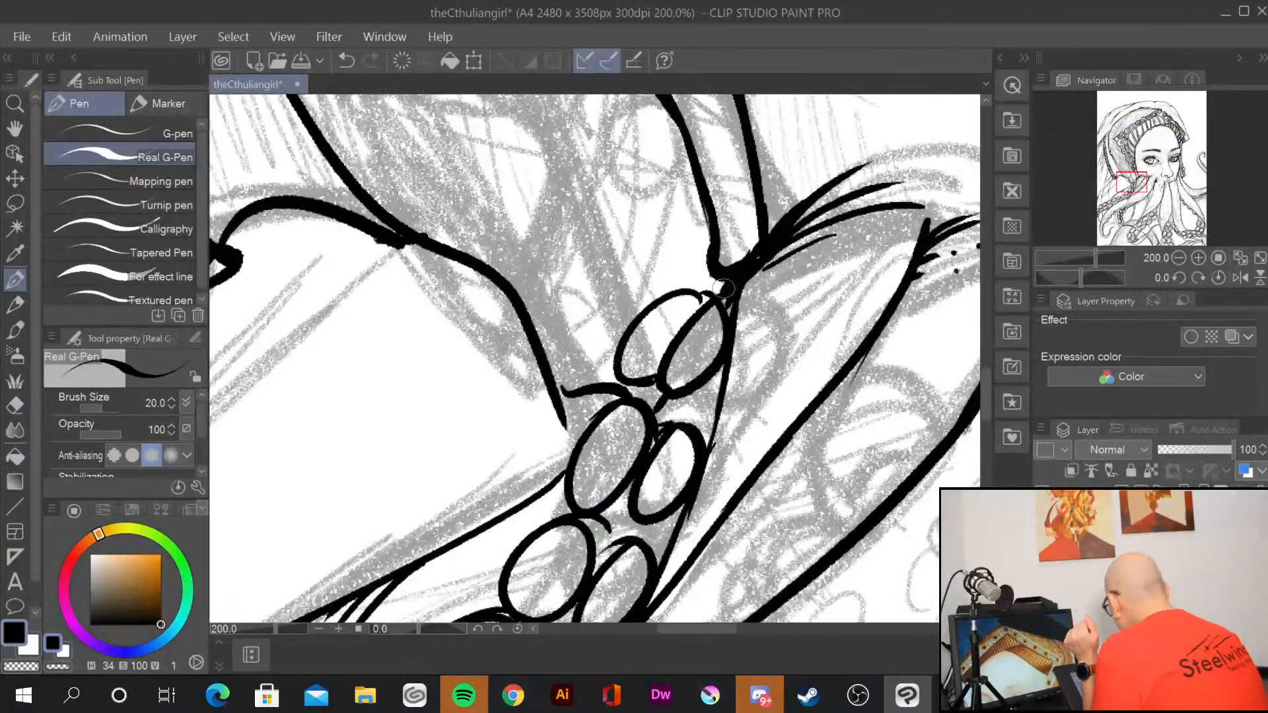
Step: Thicken the outer left edges of the two upper suckers below the headdress's tip and the short contour joining them
drag(680, 290, 604, 365)
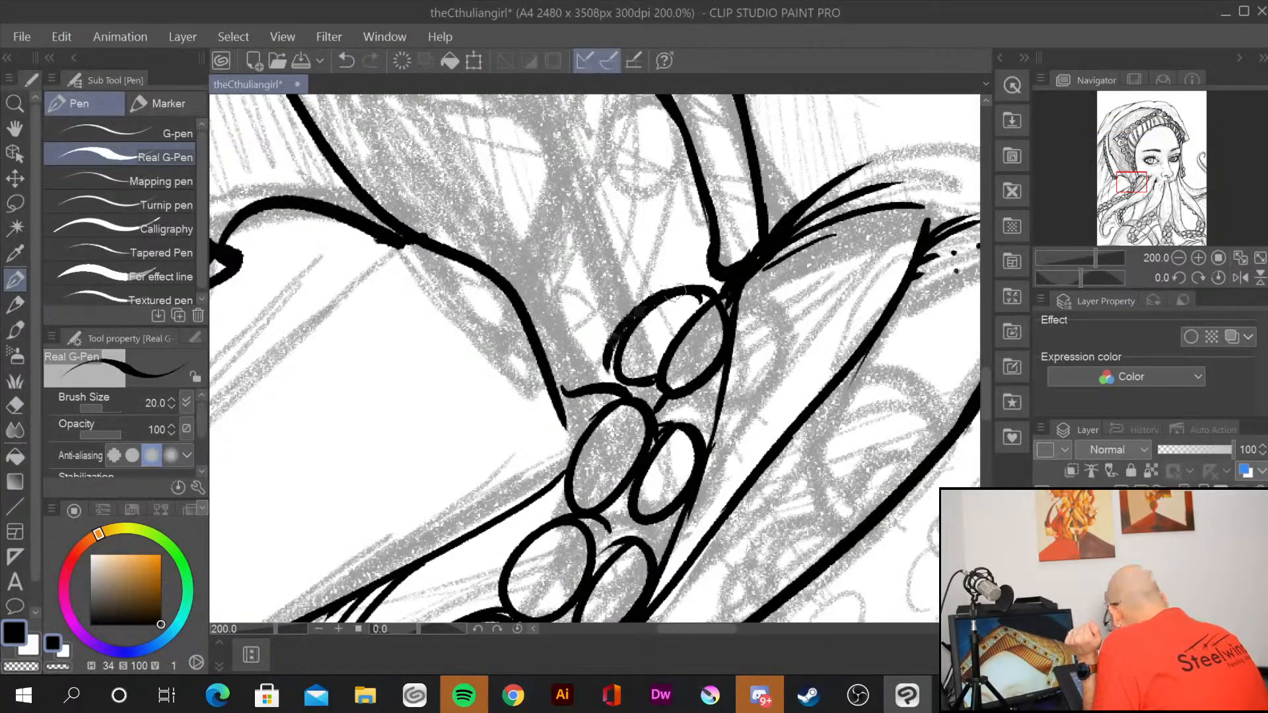
drag(644, 302, 609, 382)
mouse_move(614, 348)
mouse_down()
mouse_move(624, 403)
mouse_move(574, 441)
mouse_move(563, 476)
mouse_up()
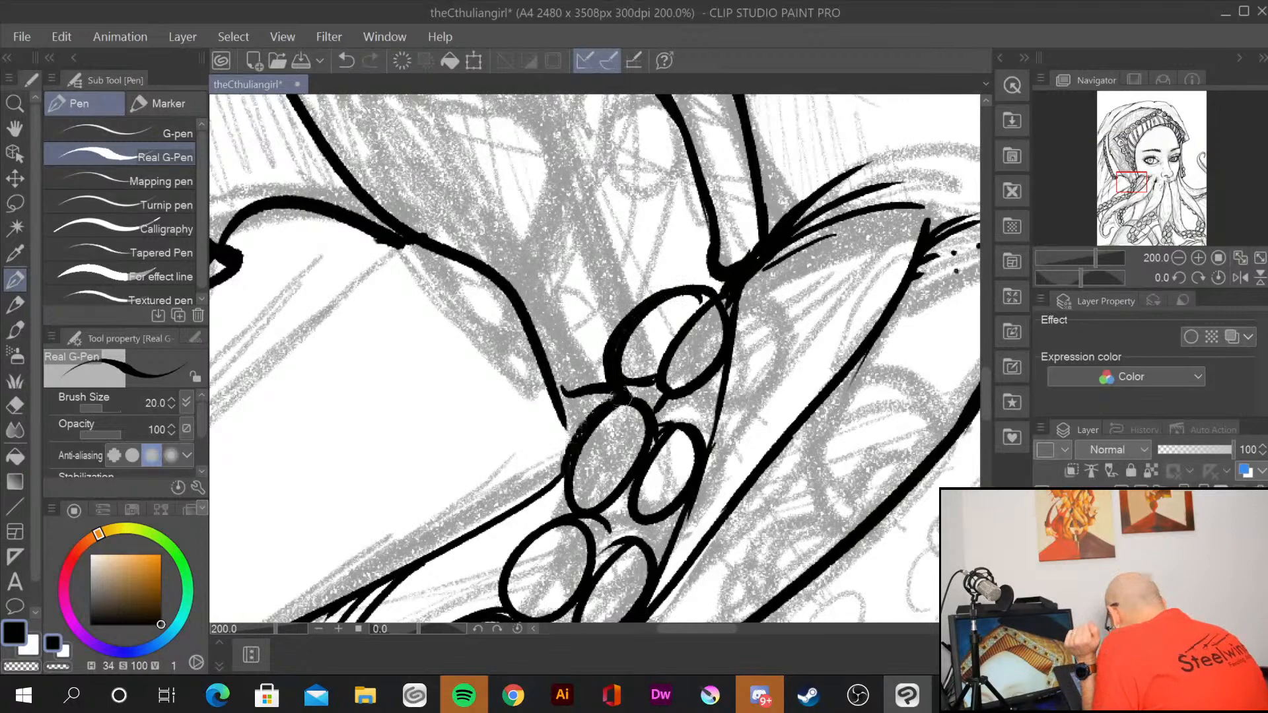
mouse_move(620, 398)
mouse_down()
mouse_move(564, 471)
mouse_move(525, 495)
mouse_up()
drag(560, 411, 568, 448)
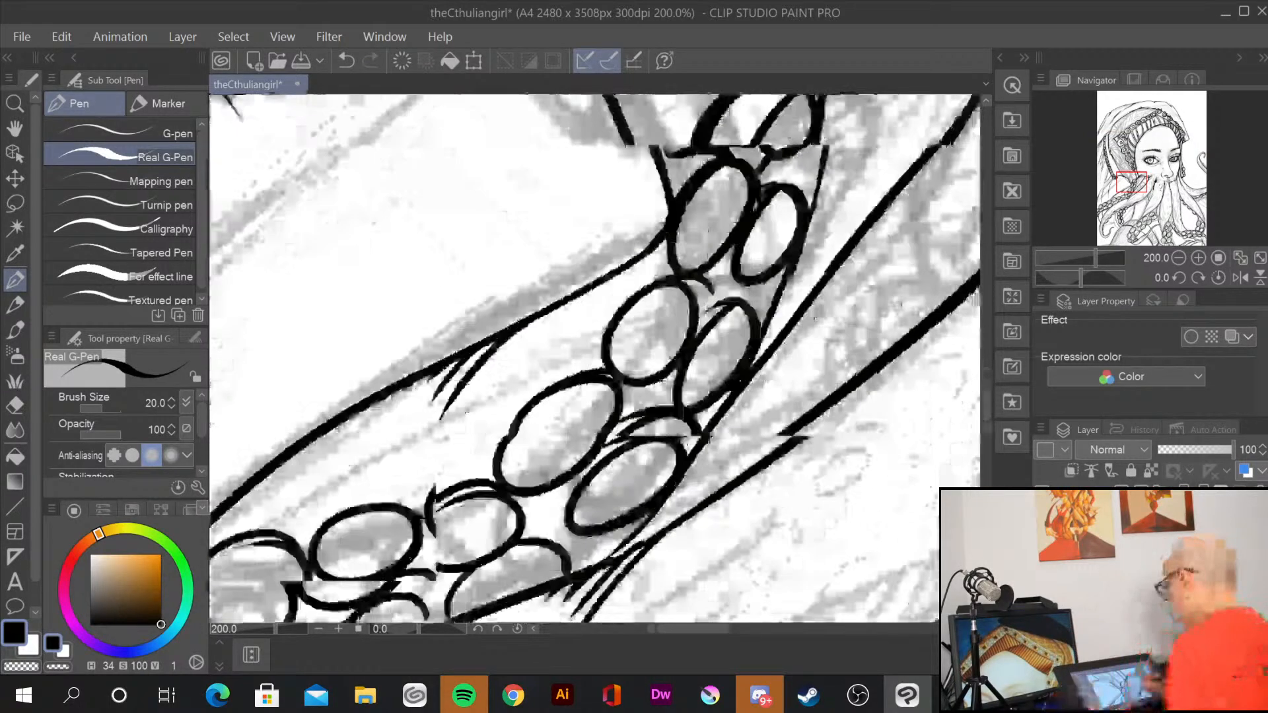
Step: Thicken the lower edge of the smooth left tentacle and the short slanted line linking it to the neighbouring tentacle
drag(815, 319, 910, 119)
mouse_move(931, 611)
mouse_down()
mouse_move(891, 469)
mouse_move(794, 258)
mouse_move(564, 581)
mouse_up()
drag(463, 376, 665, 285)
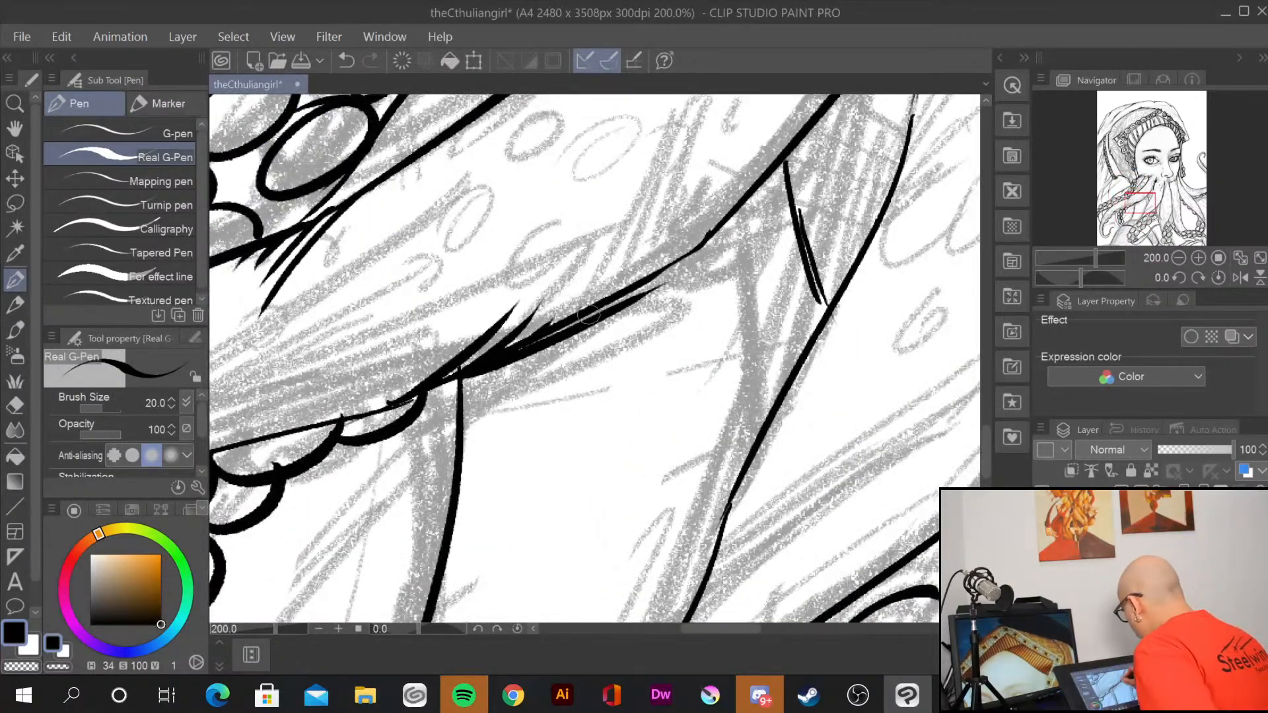
drag(533, 335, 709, 243)
mouse_move(604, 304)
mouse_down()
mouse_move(706, 243)
mouse_move(721, 271)
mouse_move(549, 450)
mouse_up()
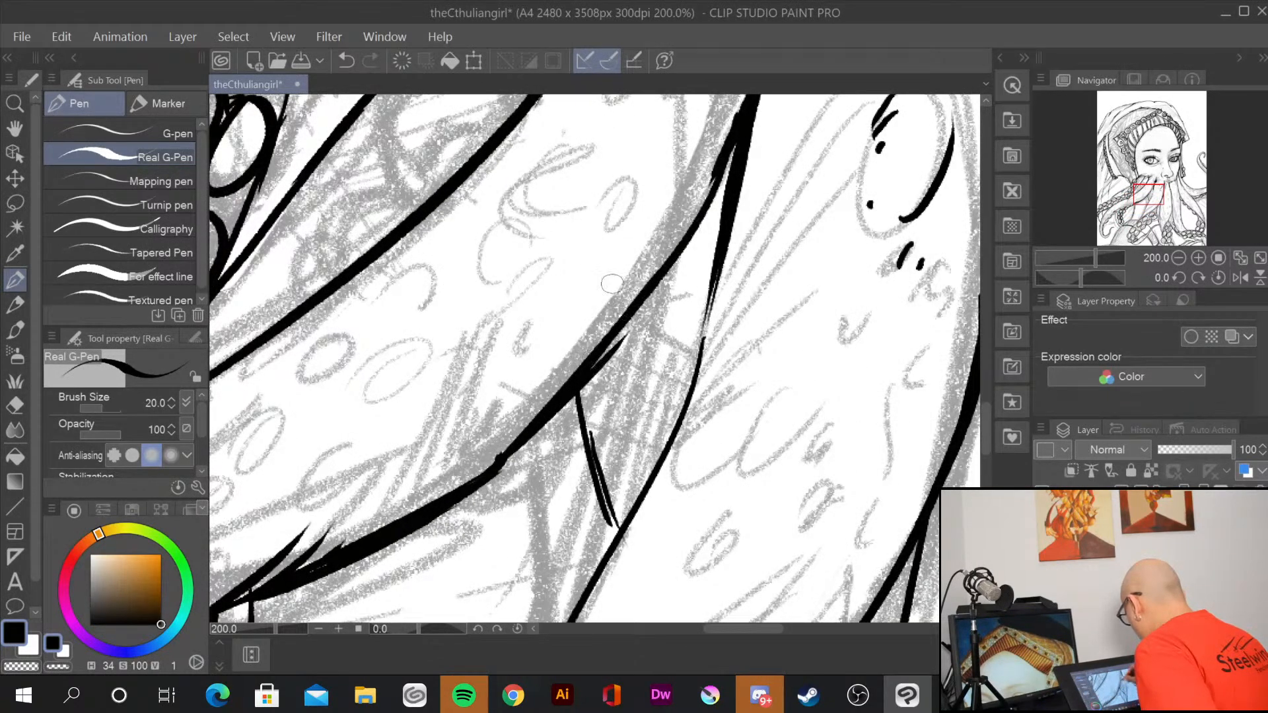
drag(575, 393, 613, 528)
drag(584, 601, 714, 98)
drag(759, 264, 689, 480)
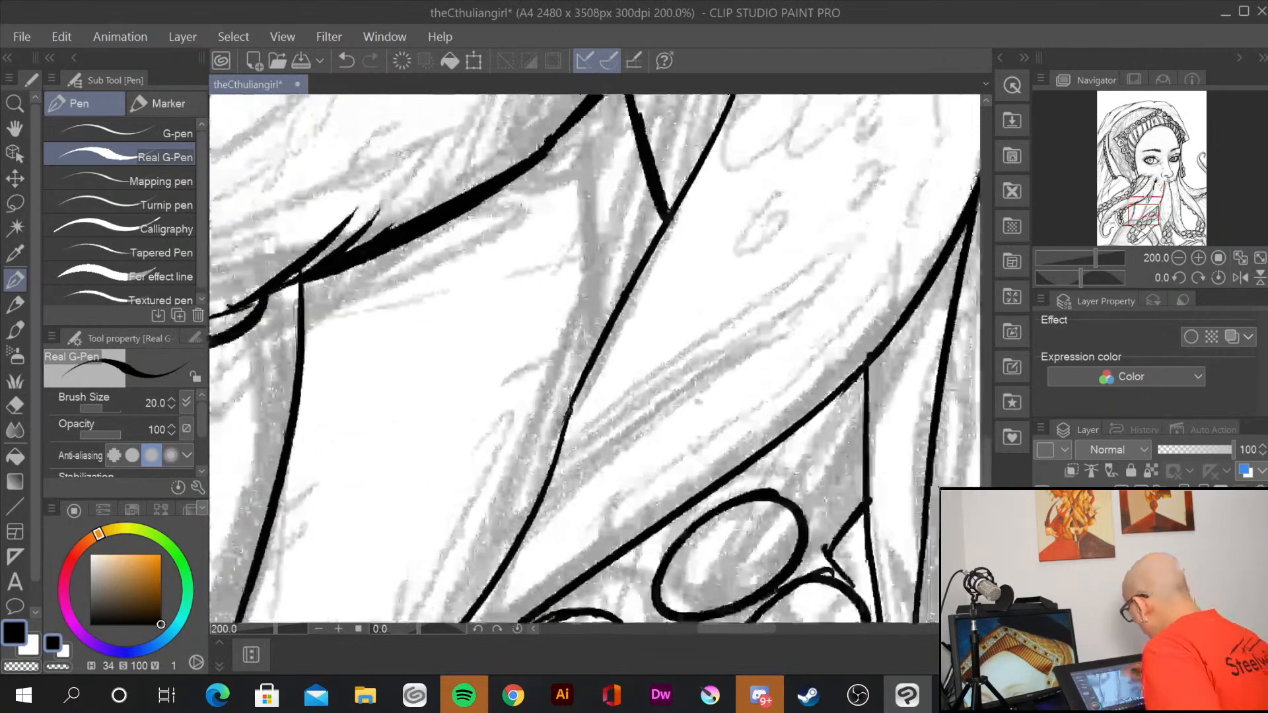
Step: Thicken the long tentacle edge from the short slanted line down to where it meets the suckered tentacle
drag(652, 248, 540, 458)
drag(594, 350, 529, 496)
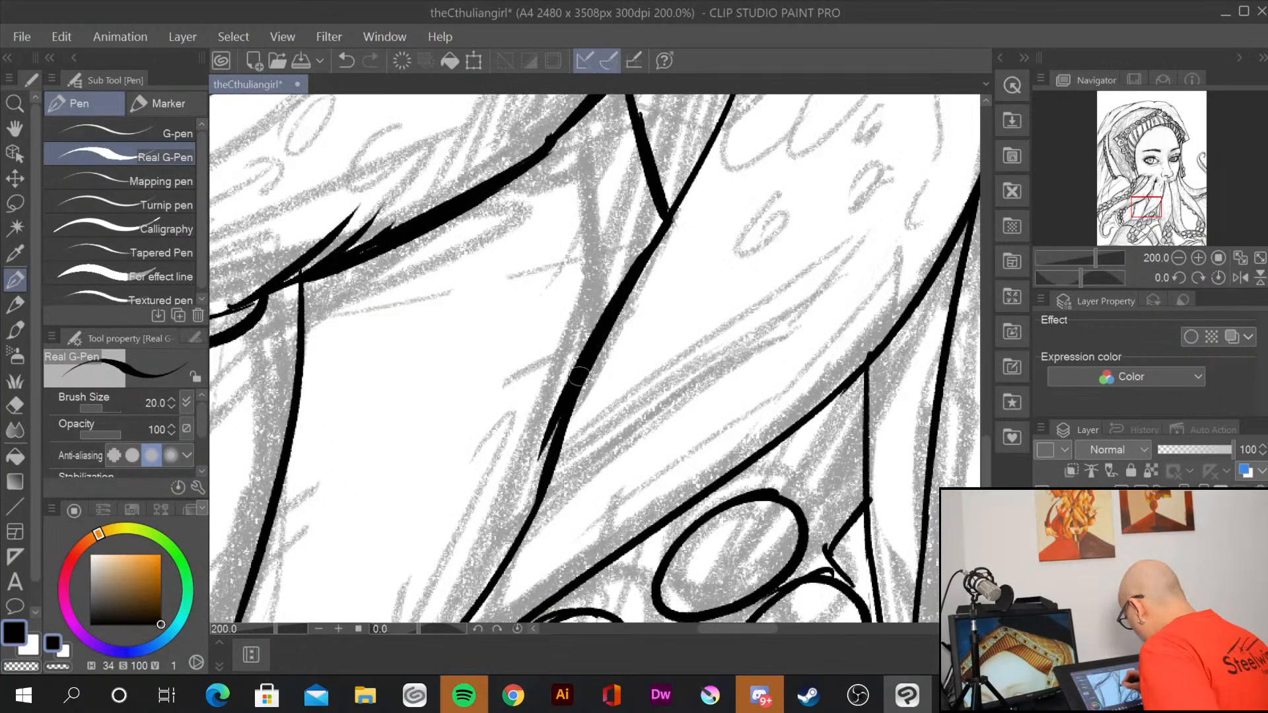
drag(549, 449, 513, 544)
drag(623, 507, 811, 278)
drag(717, 294, 588, 483)
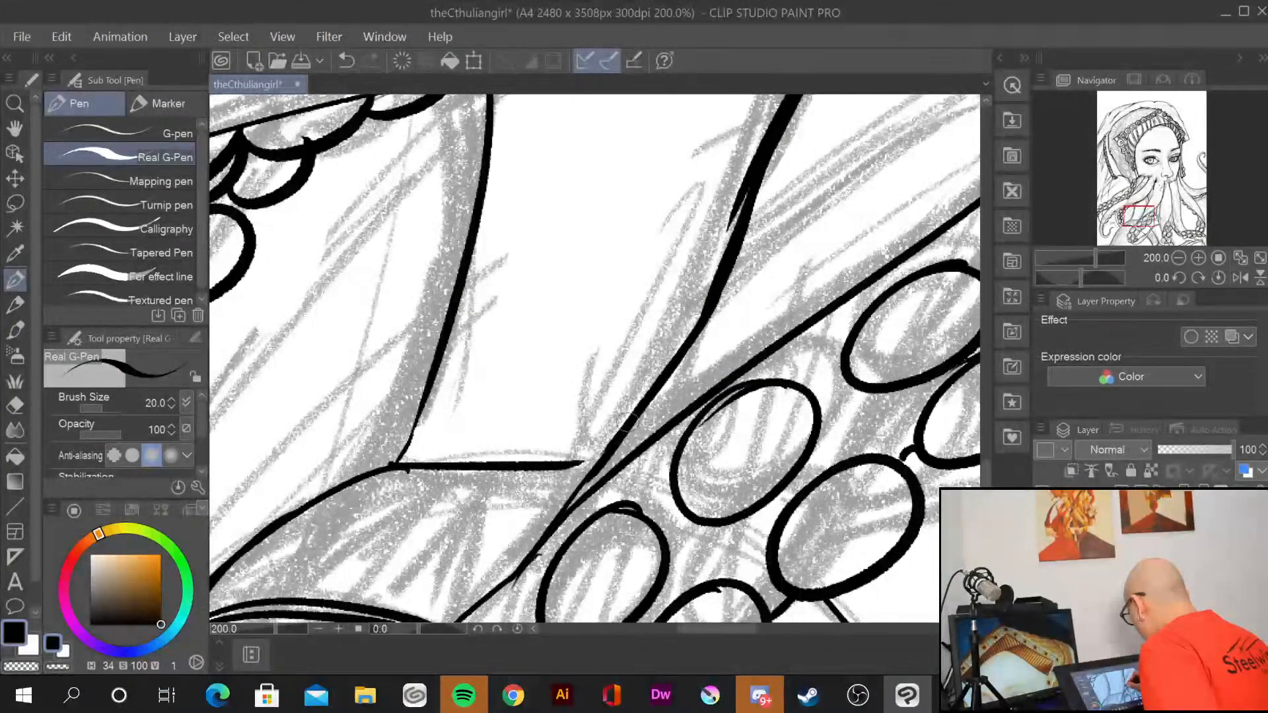
drag(628, 423, 478, 600)
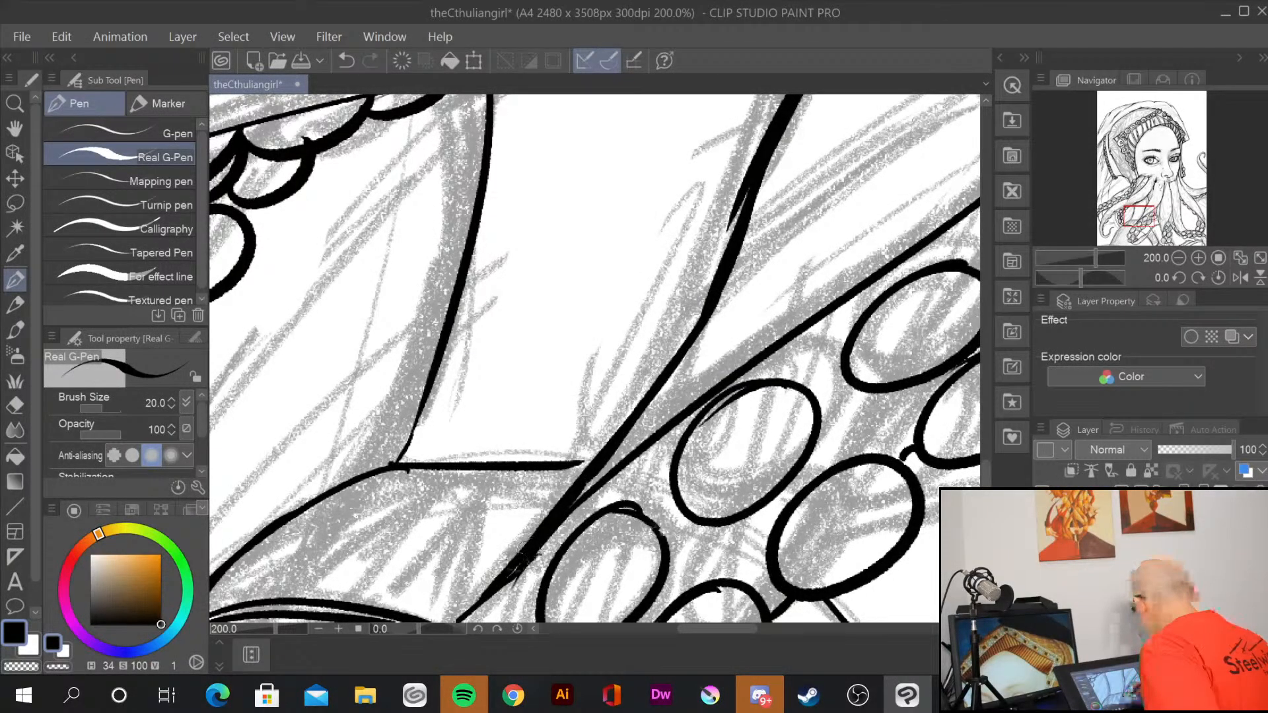
Step: Thicken the outer contour of the suckered tentacle's curled tip, around its left suckers and along the bottom curve
drag(660, 536, 845, 229)
mouse_move(592, 356)
mouse_down()
mouse_move(559, 391)
mouse_move(530, 487)
mouse_up()
mouse_move(614, 505)
mouse_down()
mouse_move(637, 401)
mouse_move(697, 254)
mouse_up()
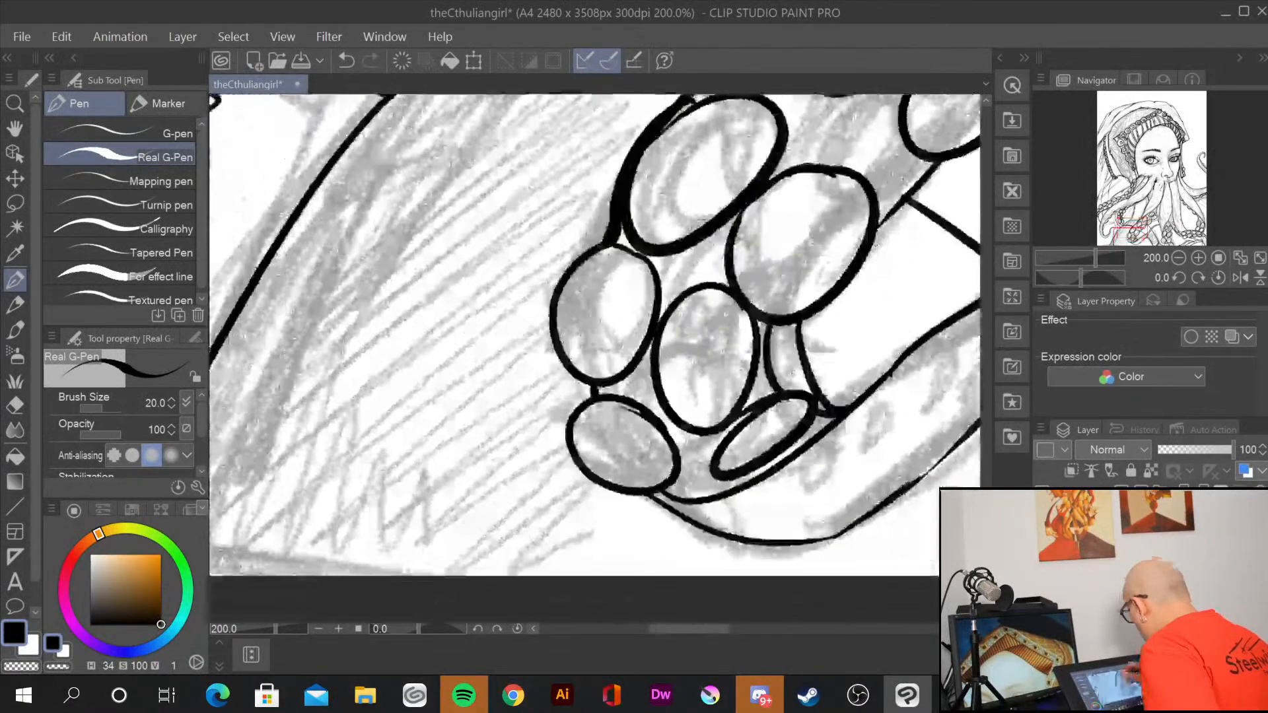
mouse_move(606, 246)
mouse_down()
mouse_move(550, 343)
mouse_move(594, 390)
mouse_move(581, 384)
mouse_move(594, 392)
mouse_move(602, 461)
mouse_move(745, 543)
mouse_up()
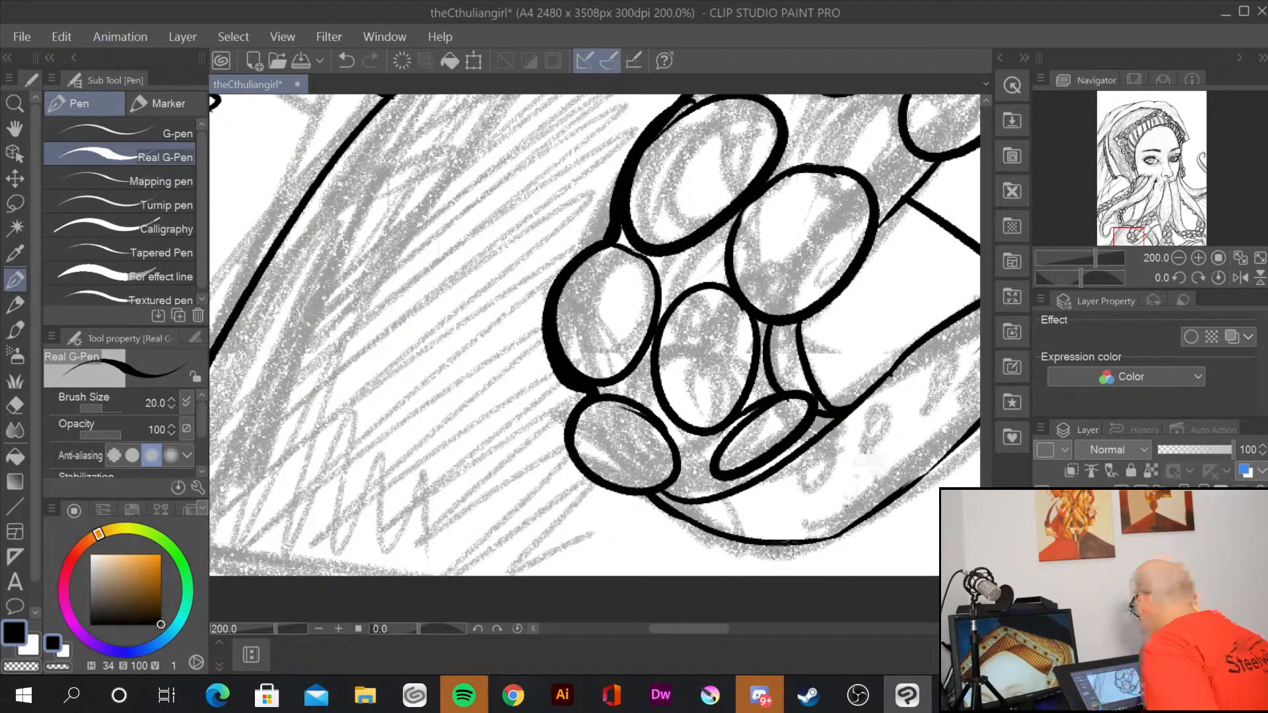
drag(885, 547, 725, 479)
Step: Thicken the upper edge of the thin tentacle beside the curled tip and add tapered strokes and dots inside its bend
mouse_move(517, 449)
mouse_down()
mouse_move(597, 480)
mouse_move(705, 455)
mouse_move(678, 473)
mouse_move(822, 461)
mouse_move(801, 480)
mouse_up()
mouse_move(651, 453)
mouse_down()
mouse_move(706, 393)
mouse_move(859, 297)
mouse_up()
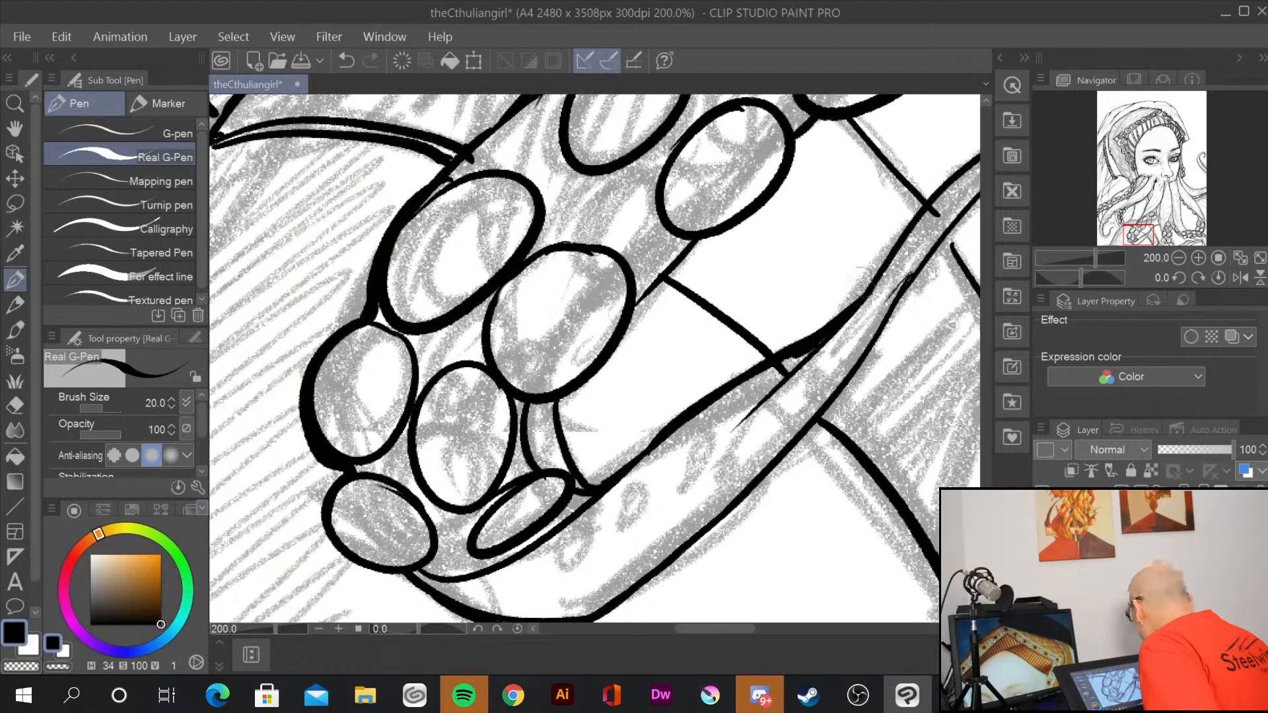
drag(828, 334, 713, 436)
drag(772, 373, 713, 412)
drag(802, 357, 700, 463)
drag(690, 472, 680, 480)
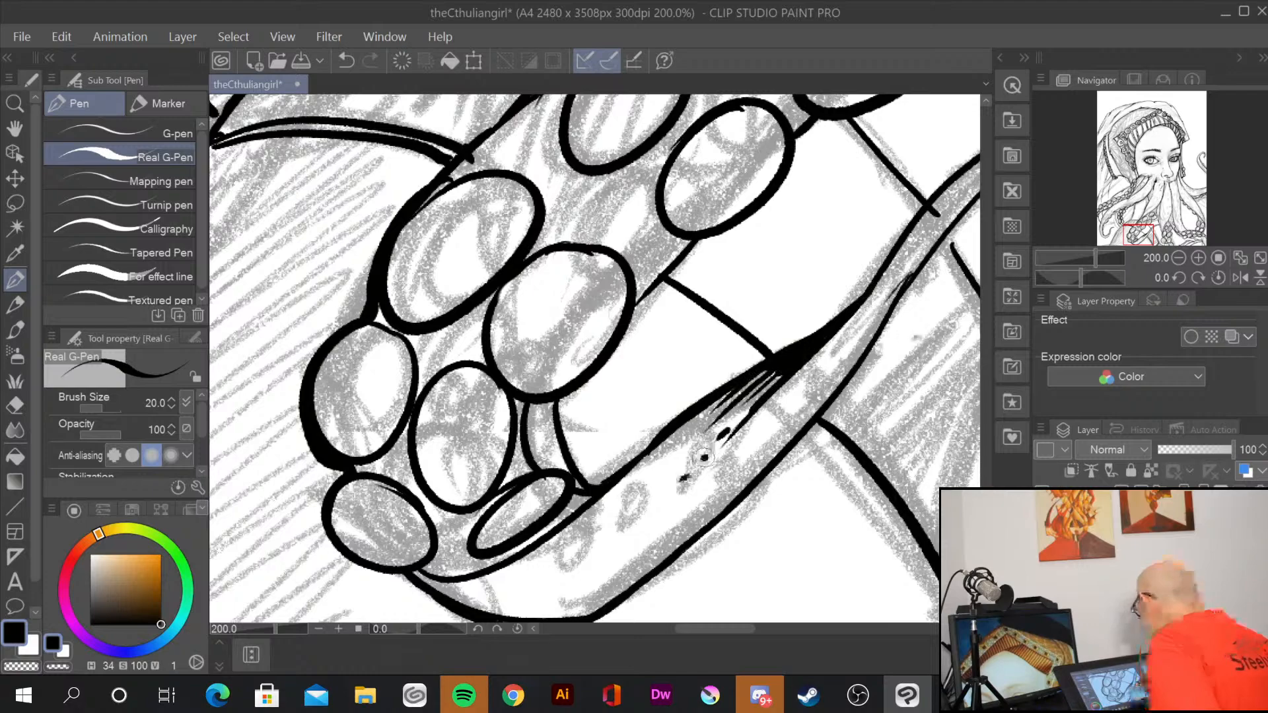
Step: Thicken the lower-right edges of the suckers above the thin tentacle and the short links between them
drag(977, 224, 647, 438)
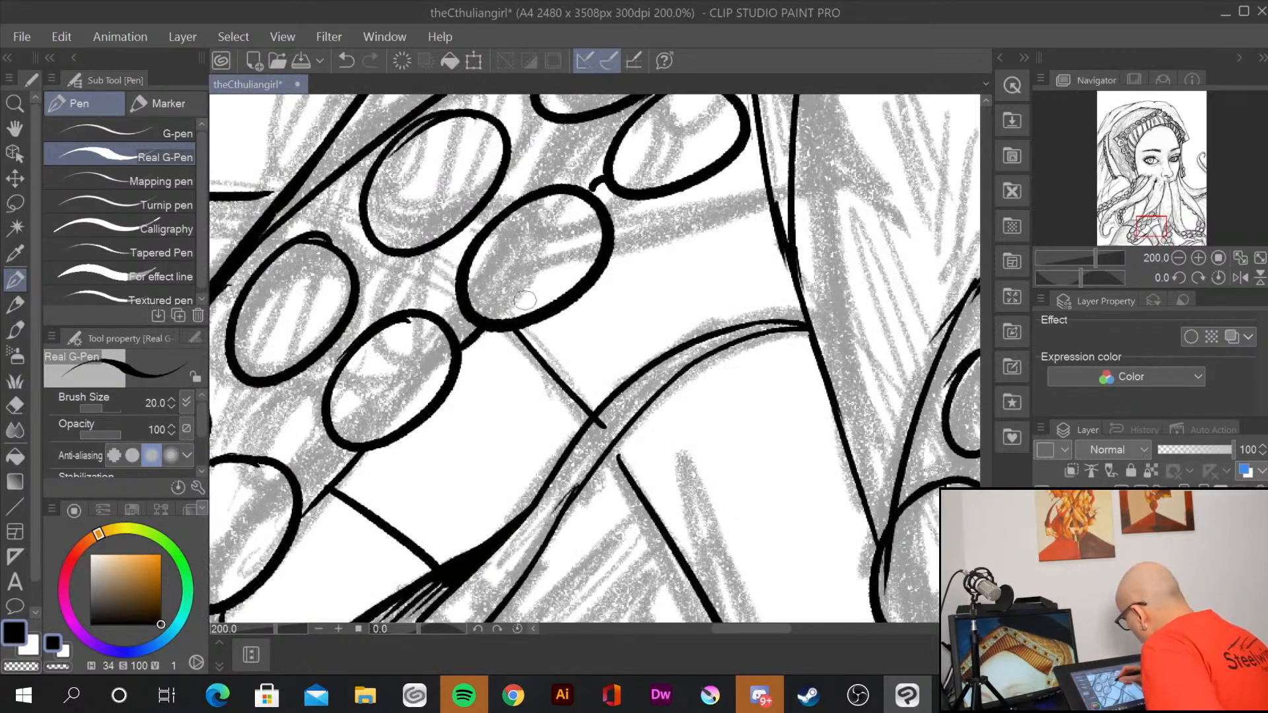
mouse_move(334, 489)
mouse_down()
mouse_move(425, 424)
mouse_move(467, 346)
mouse_move(541, 320)
mouse_up()
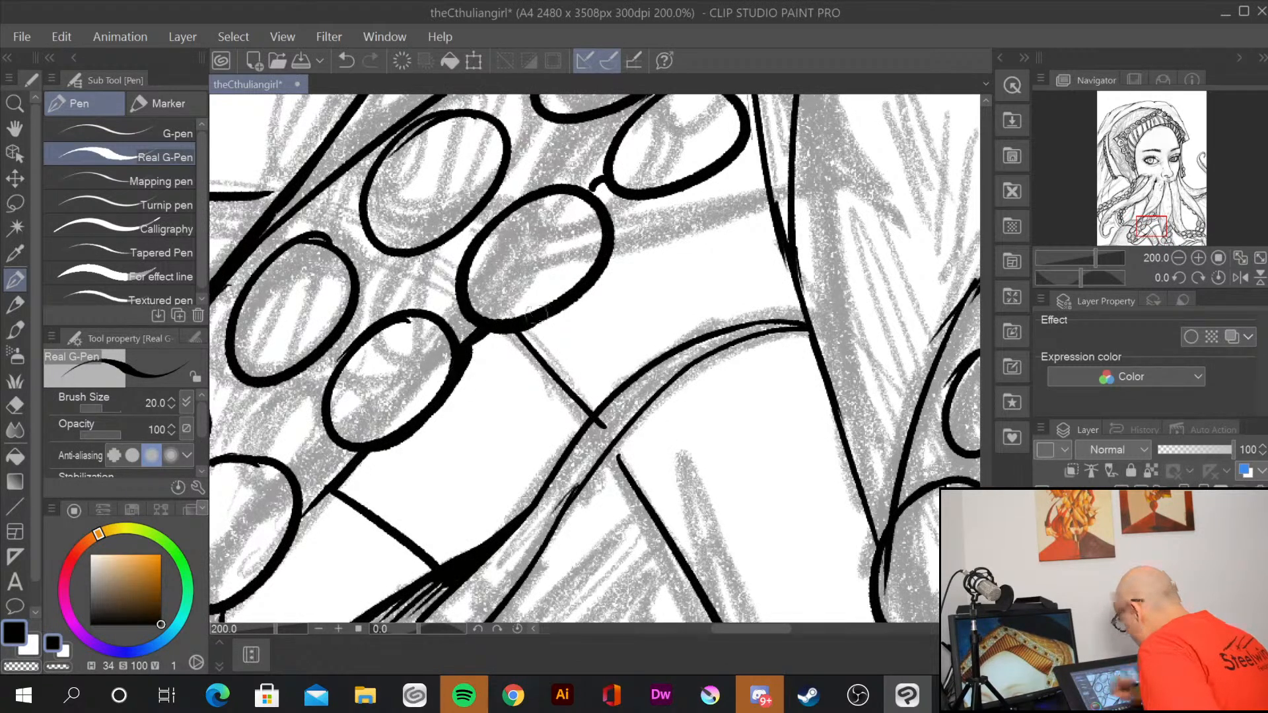
mouse_move(367, 452)
mouse_down()
mouse_move(305, 519)
mouse_move(400, 417)
mouse_move(634, 259)
mouse_move(537, 363)
mouse_move(583, 447)
mouse_up()
drag(761, 357, 468, 669)
drag(724, 375, 576, 572)
drag(467, 447, 484, 435)
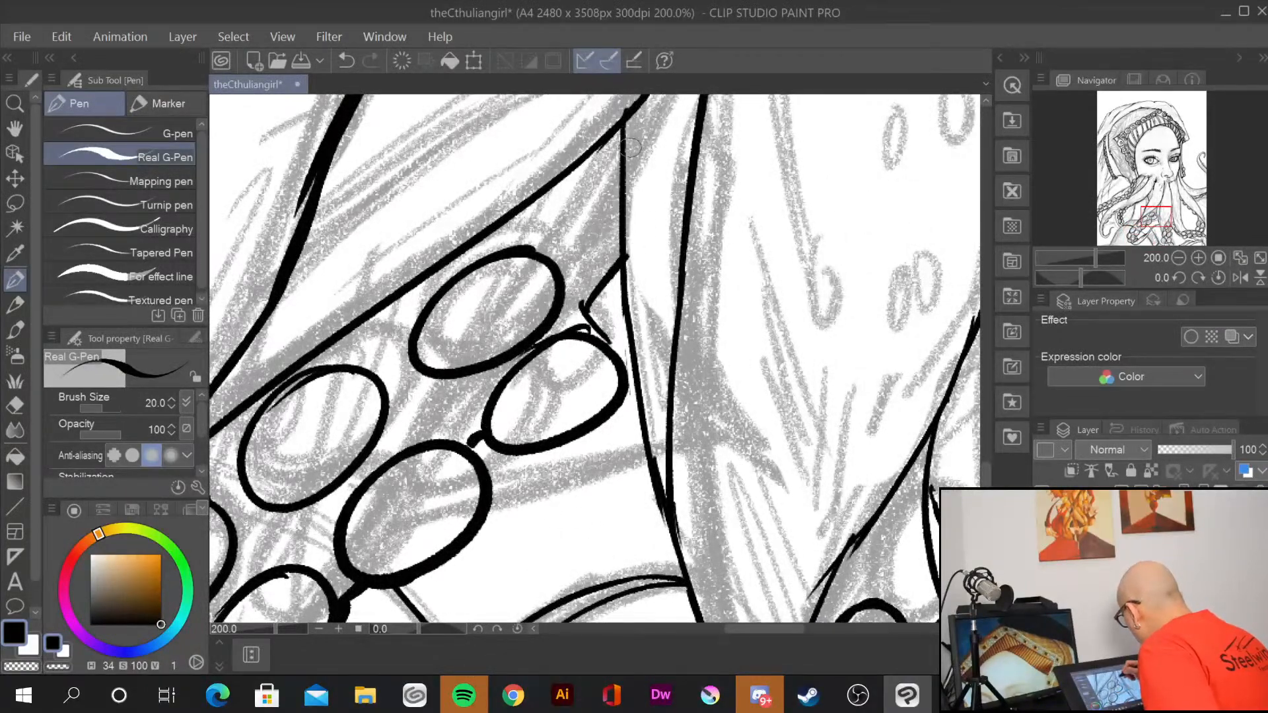
Step: Thicken the near-vertical edge right of the suckers and the left edges of the suckers on the bottom central tentacle
mouse_move(624, 122)
mouse_down()
mouse_move(639, 455)
mouse_move(675, 555)
mouse_up()
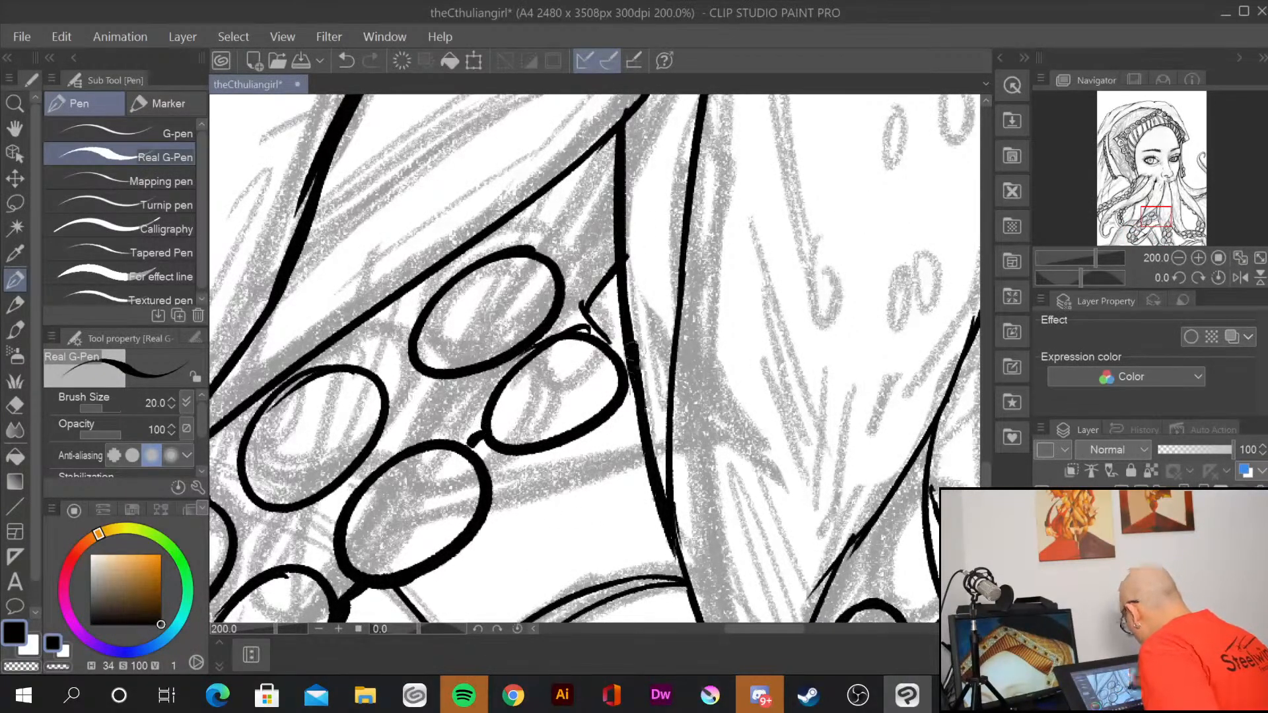
drag(632, 357, 701, 619)
mouse_move(694, 574)
mouse_down()
mouse_move(621, 192)
mouse_move(690, 518)
mouse_move(727, 493)
mouse_move(795, 327)
mouse_up()
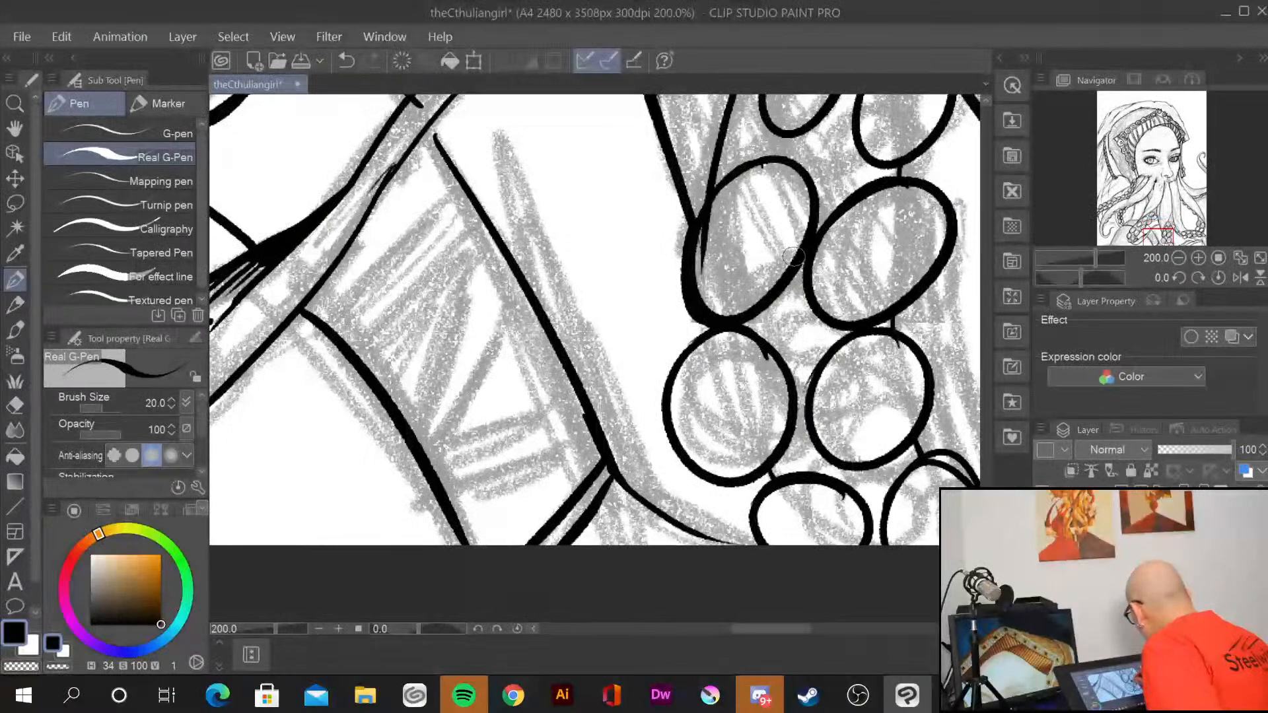
drag(715, 324, 668, 462)
mouse_move(730, 490)
mouse_down()
mouse_move(769, 478)
mouse_move(753, 545)
mouse_up()
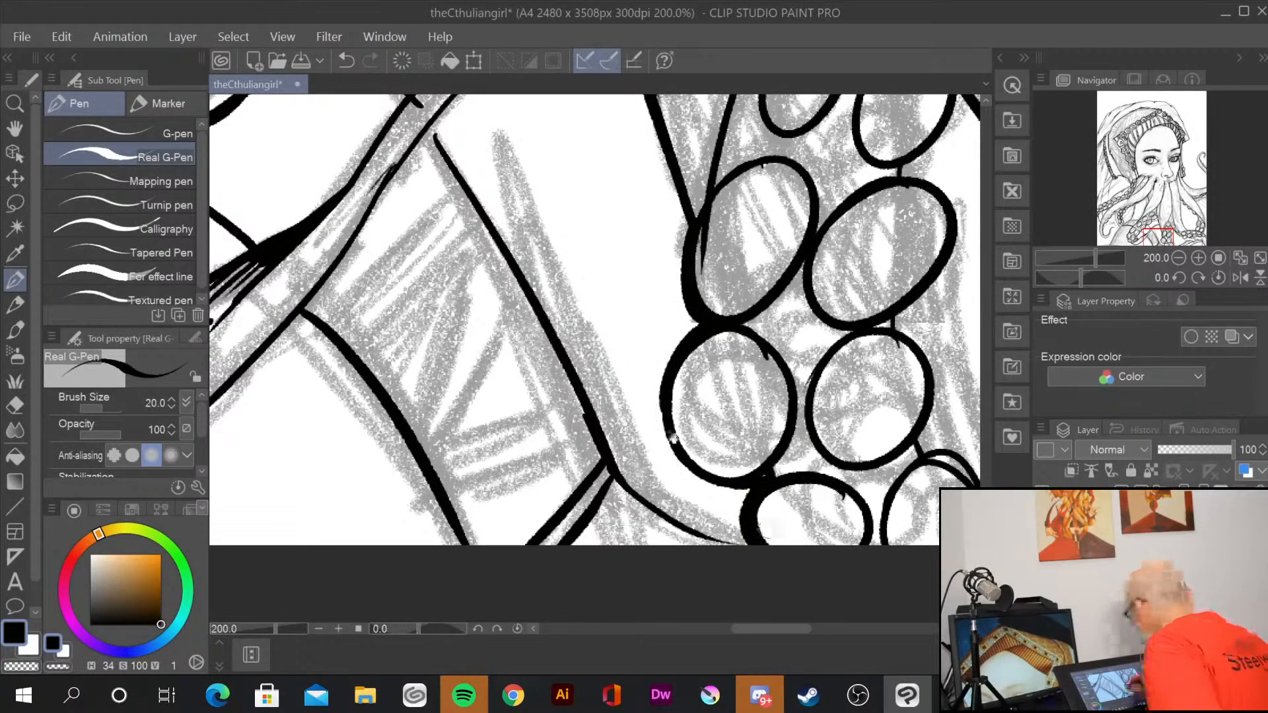
drag(673, 439, 739, 604)
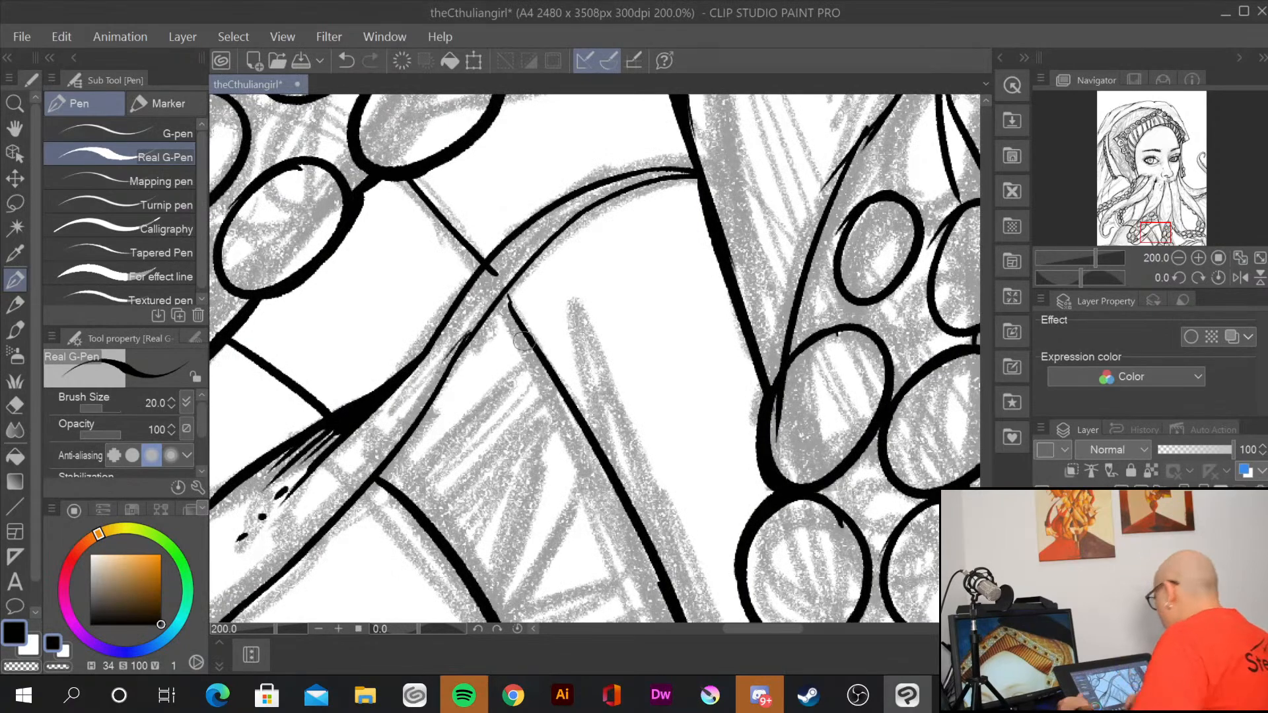
Step: Thicken the diagonal lines above and below the thin tentacle, and the curve along the page's lower edge to the suckers
scroll(523, 341, down, 10)
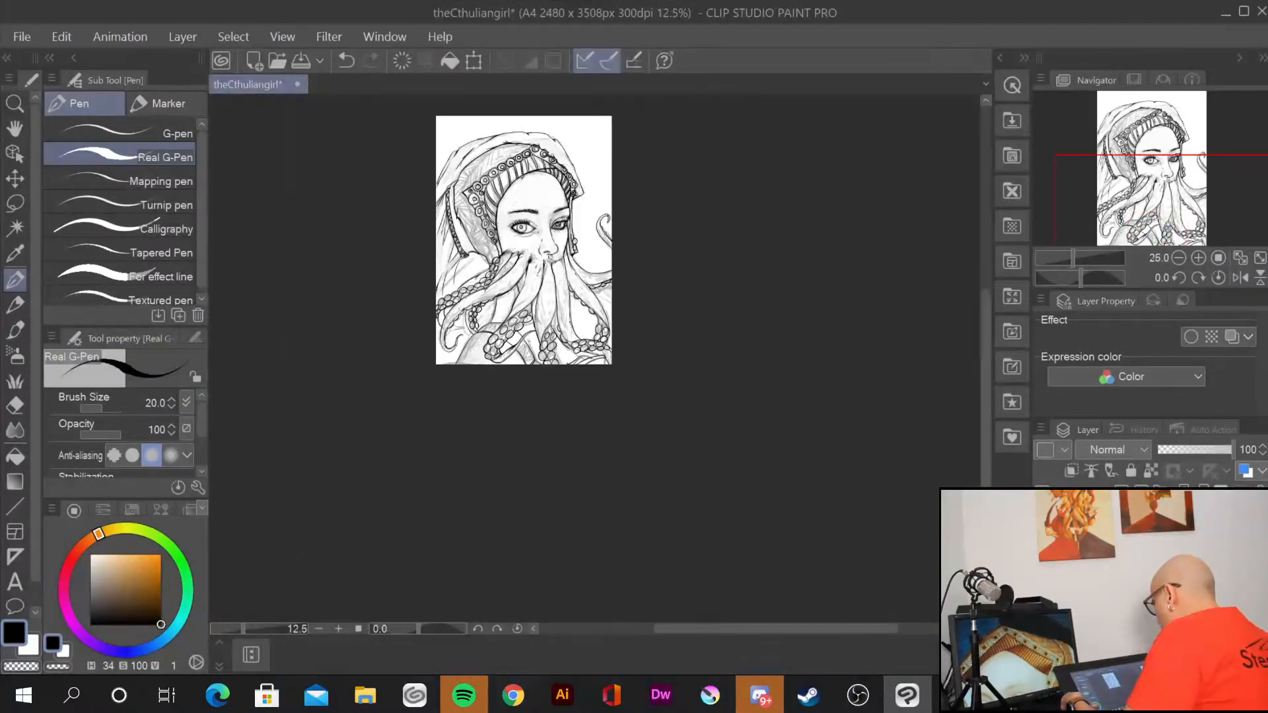
scroll(524, 341, up, 10)
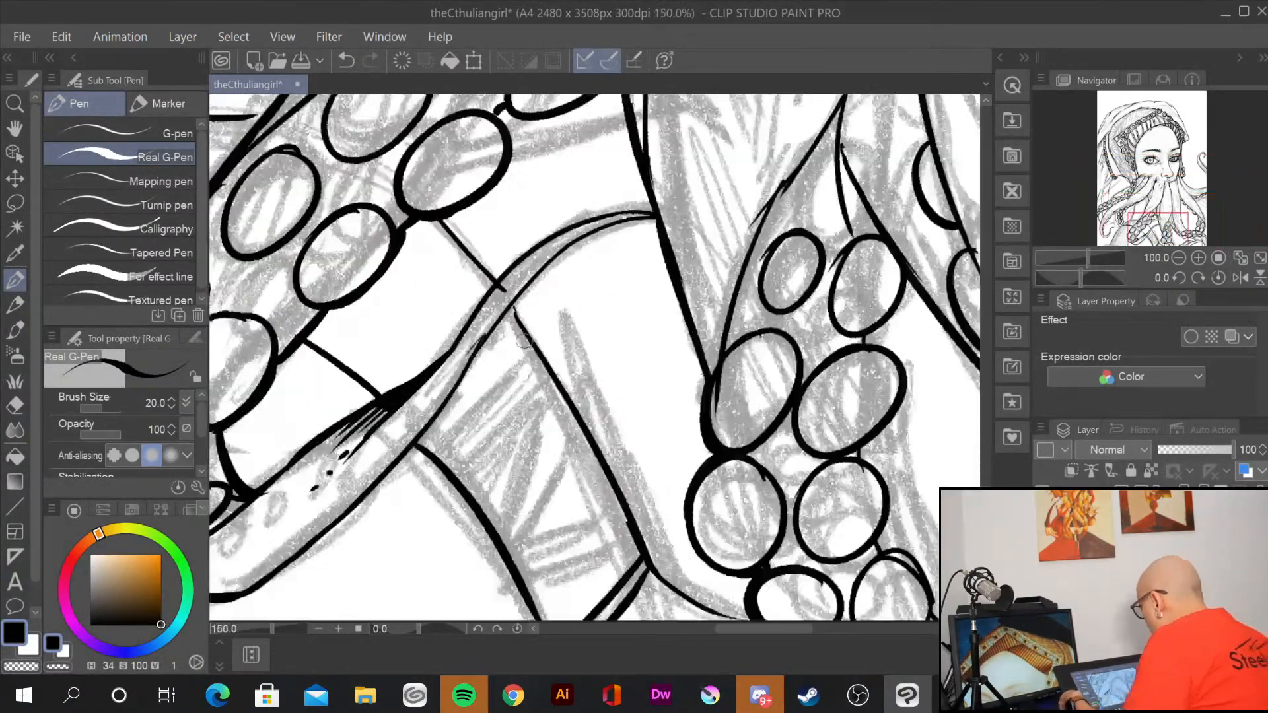
mouse_move(441, 222)
mouse_down()
mouse_move(548, 370)
mouse_move(621, 505)
mouse_up()
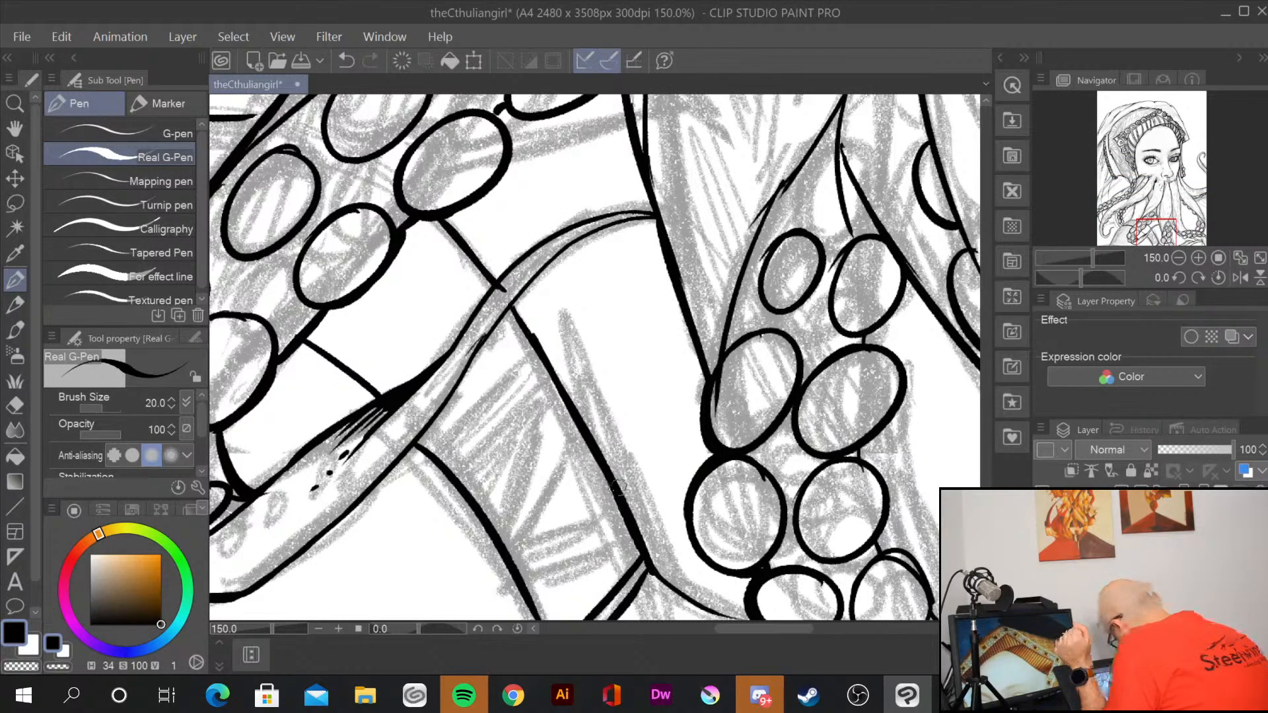
drag(839, 551, 795, 298)
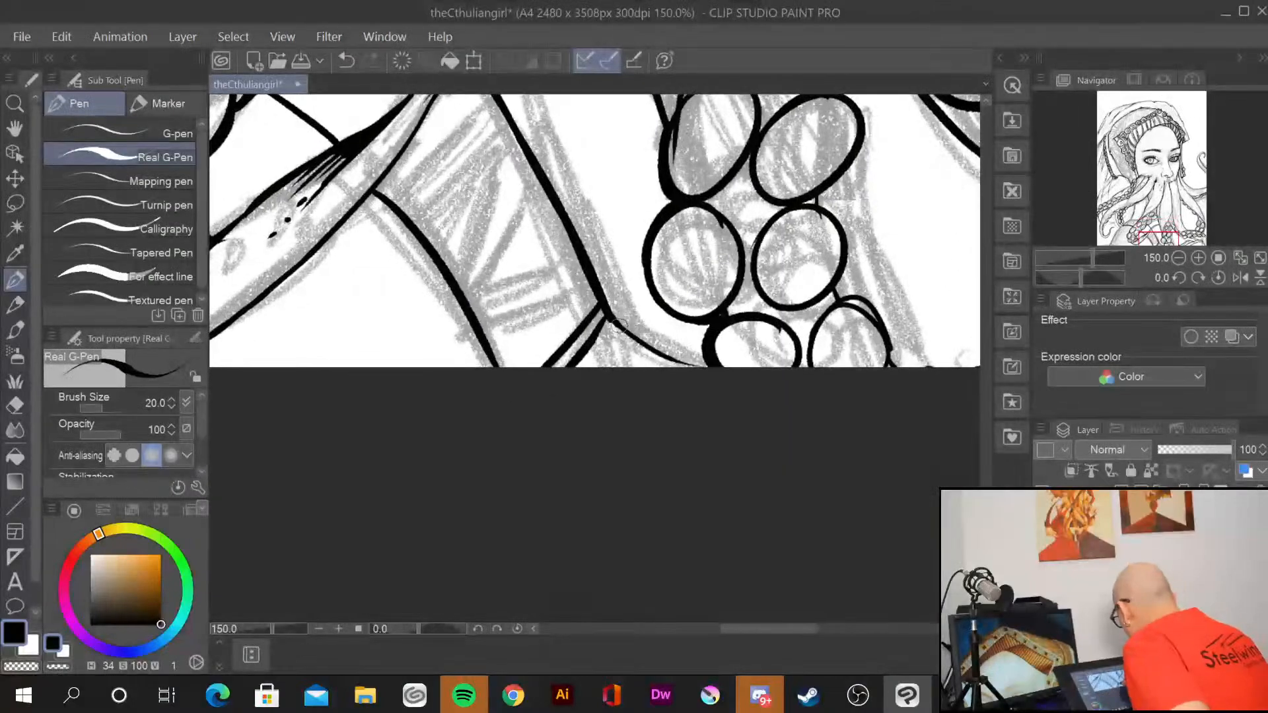
drag(620, 325, 734, 363)
Step: Thicken the upper contours of the tentacle emerging from the page's lower edge right of the central suckers
drag(936, 395, 595, 547)
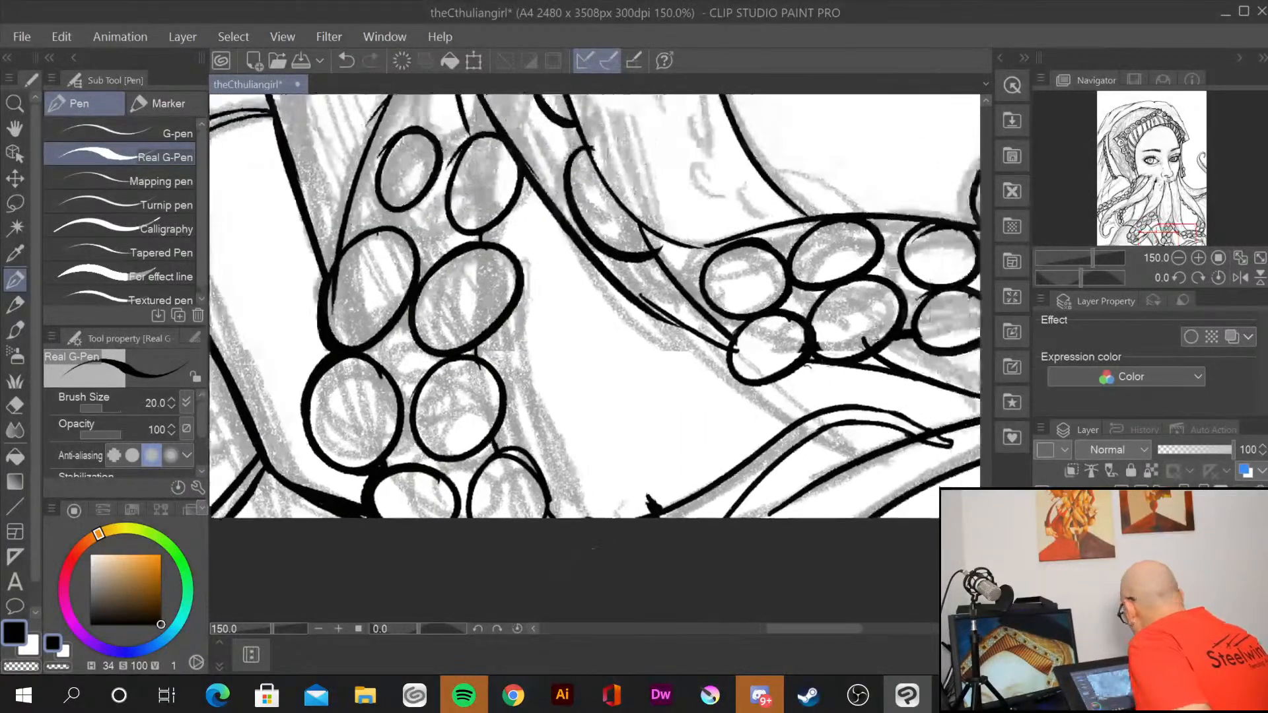
drag(658, 512, 777, 431)
mouse_move(727, 473)
mouse_down()
mouse_move(862, 406)
mouse_move(931, 431)
mouse_up()
mouse_move(735, 509)
mouse_down()
mouse_move(789, 449)
mouse_move(852, 417)
mouse_move(938, 432)
mouse_up()
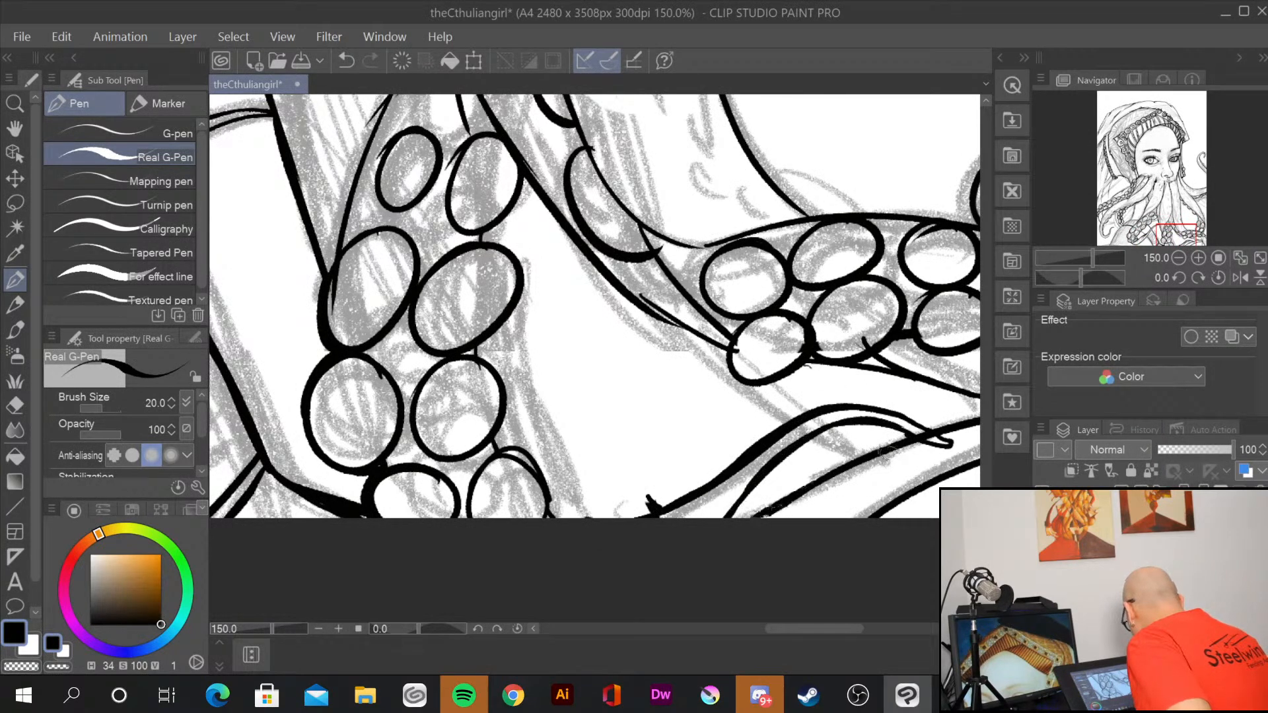
drag(758, 429, 667, 494)
Step: Thicken the lower edge of the small sucker at the right tentacle's bend and the line running into it
drag(646, 441, 725, 428)
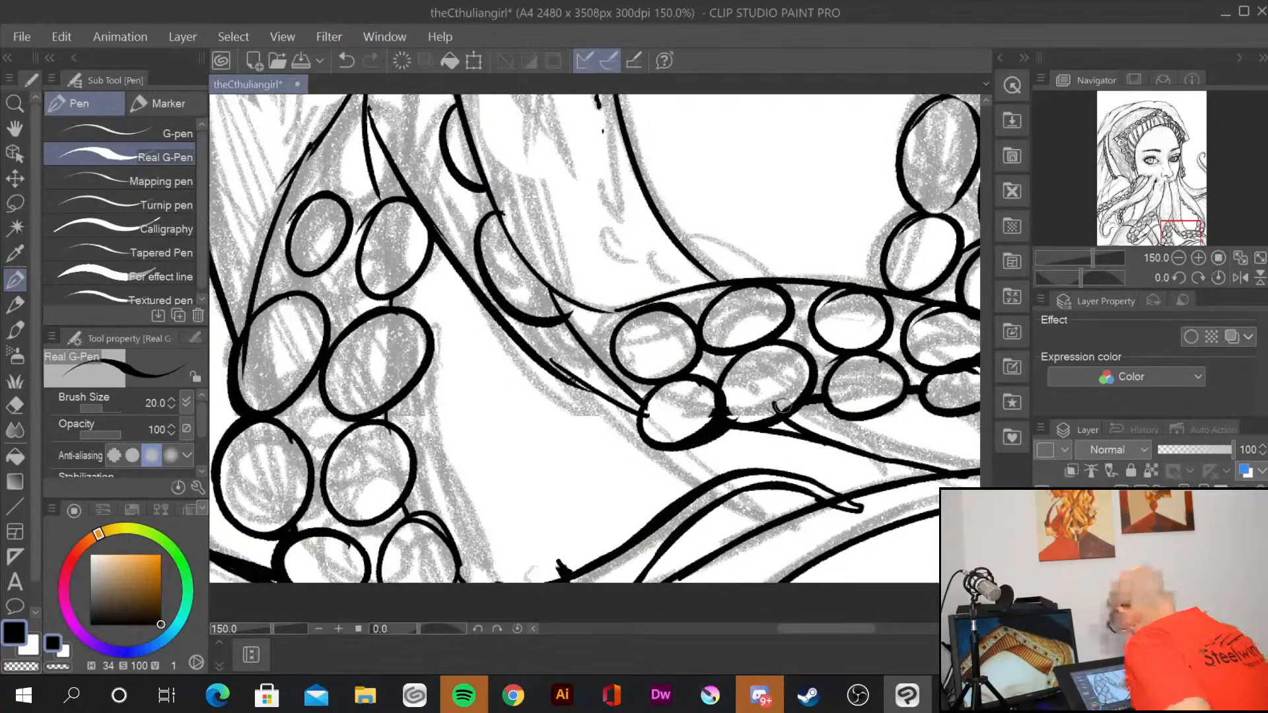
drag(566, 375, 640, 421)
drag(523, 346, 531, 424)
Step: Thicken the forked lines at the top of the central suckered tentacle and the right-hand edges and links of its suckers
drag(383, 257, 393, 282)
mouse_move(373, 190)
mouse_down()
mouse_move(386, 257)
mouse_move(411, 272)
mouse_up()
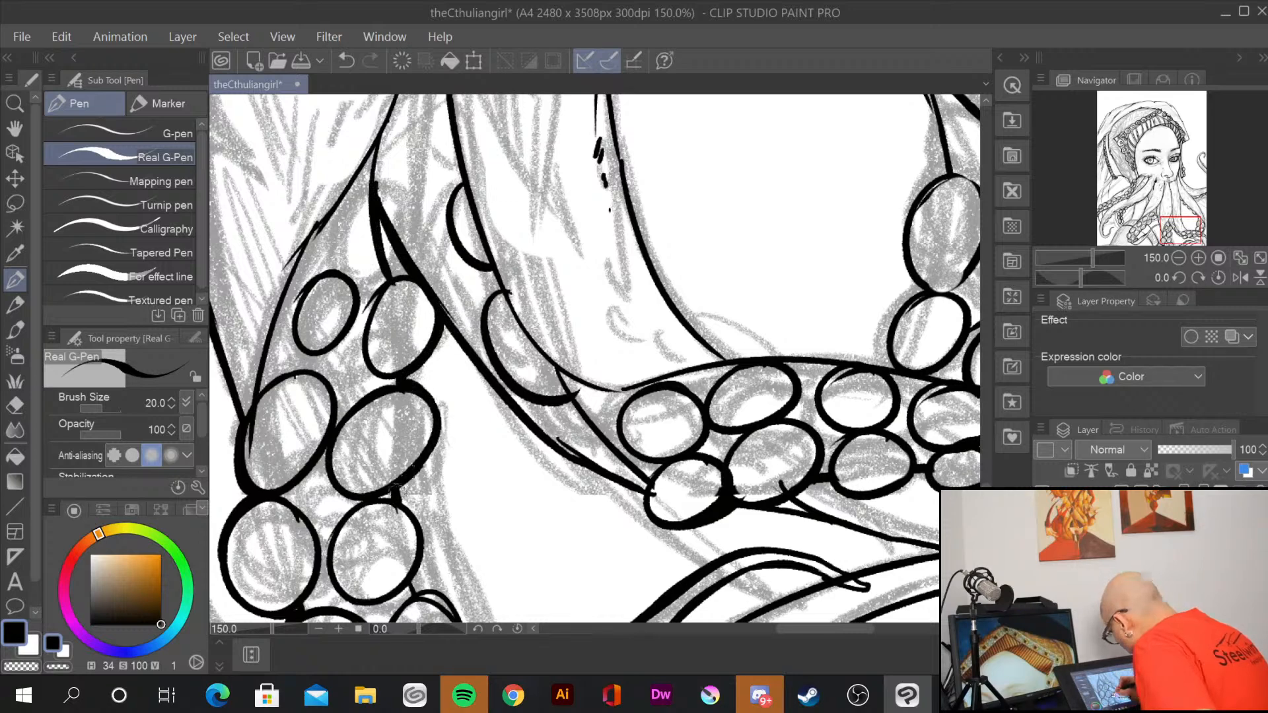
mouse_move(394, 490)
mouse_down()
mouse_move(426, 547)
mouse_move(399, 522)
mouse_up()
drag(424, 534, 408, 581)
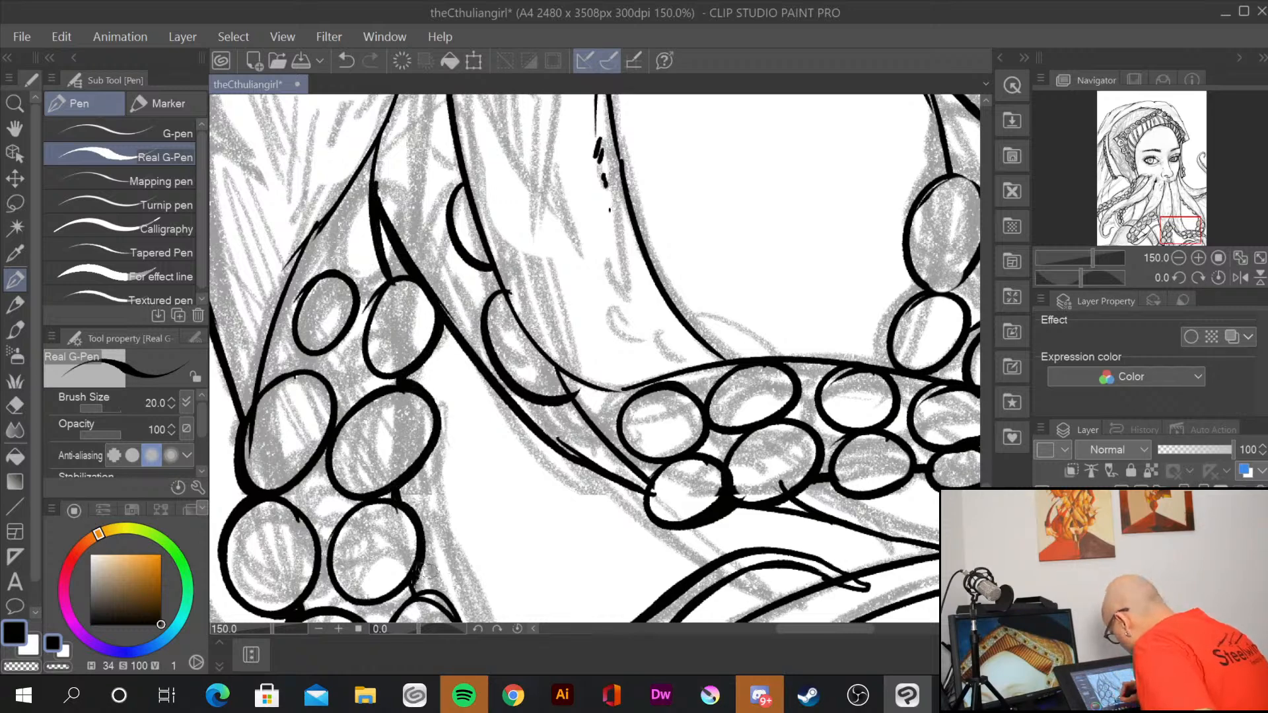
Step: Thicken the contour between the two long central tentacles where they split, tapering it down the left branch
drag(707, 449, 452, 274)
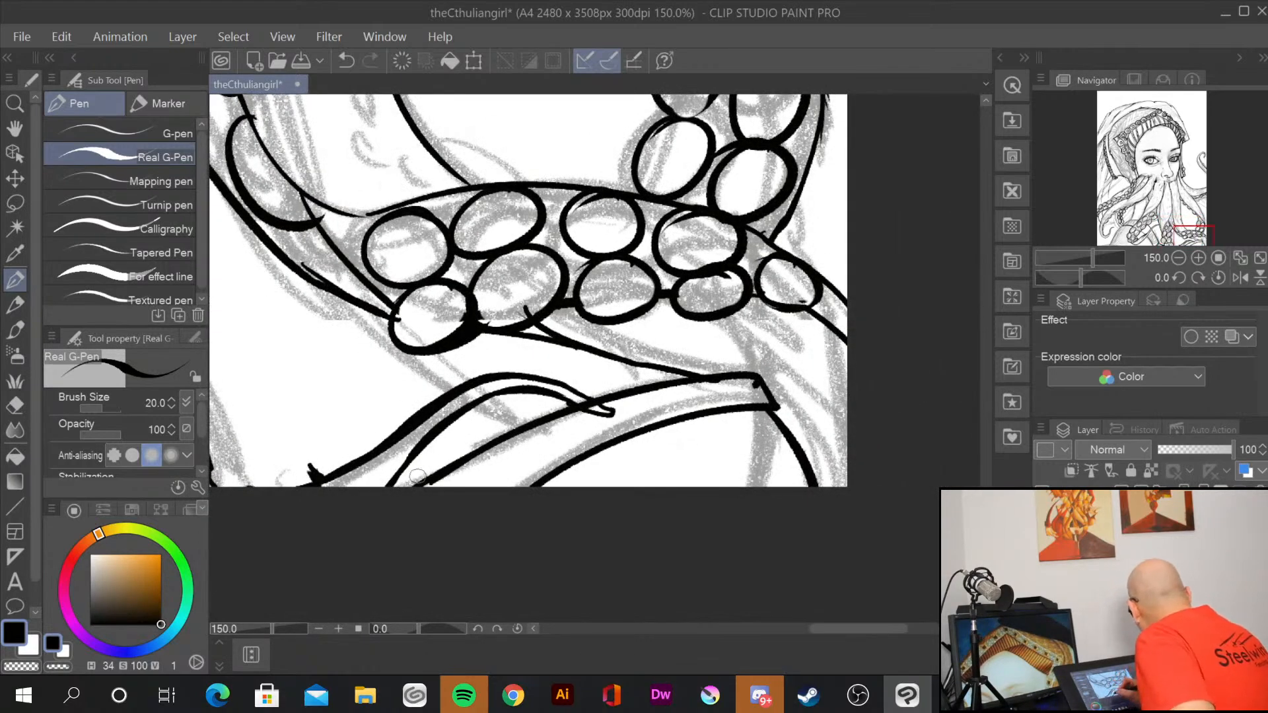
drag(467, 326, 610, 613)
drag(558, 292, 632, 540)
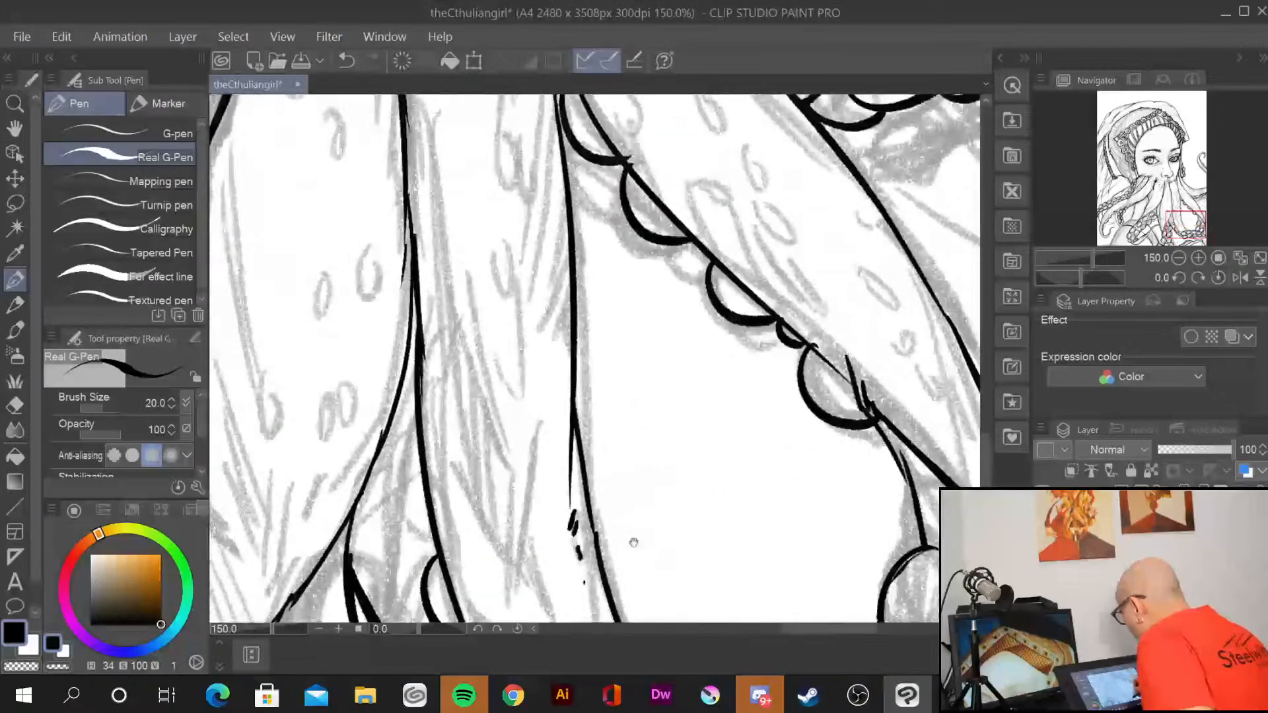
drag(423, 255, 391, 437)
drag(411, 283, 344, 500)
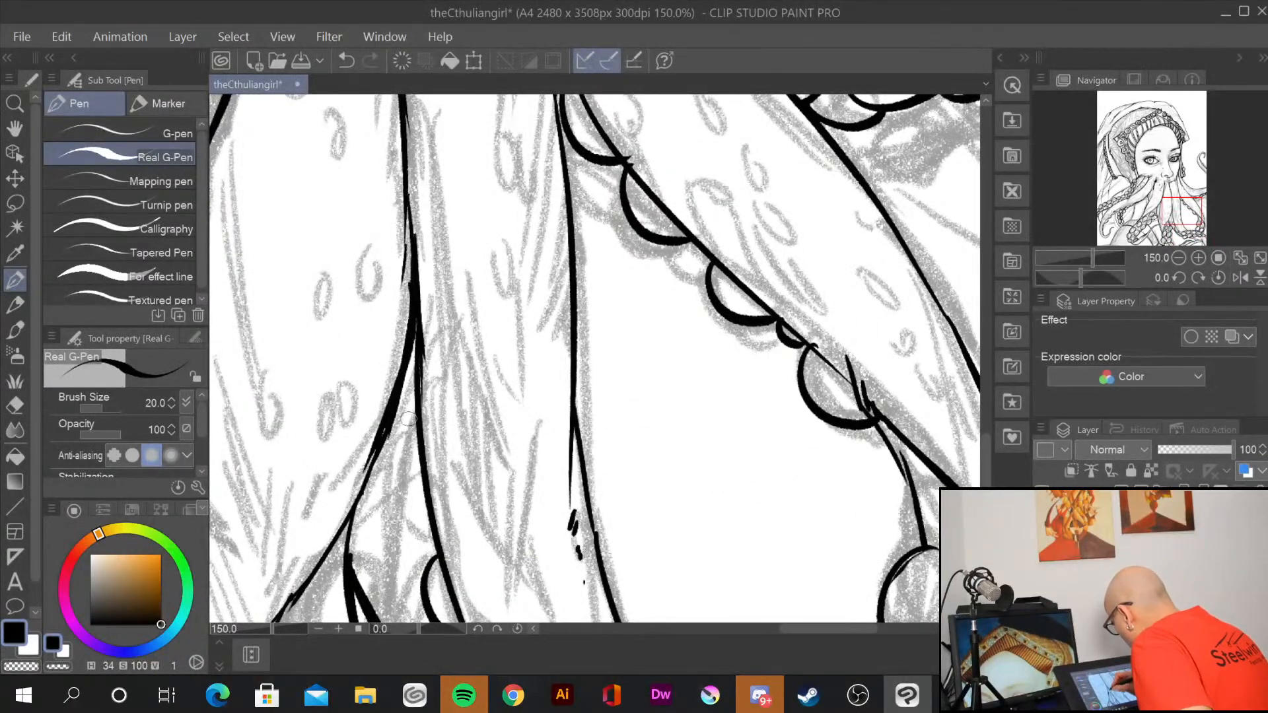
drag(494, 368, 558, 481)
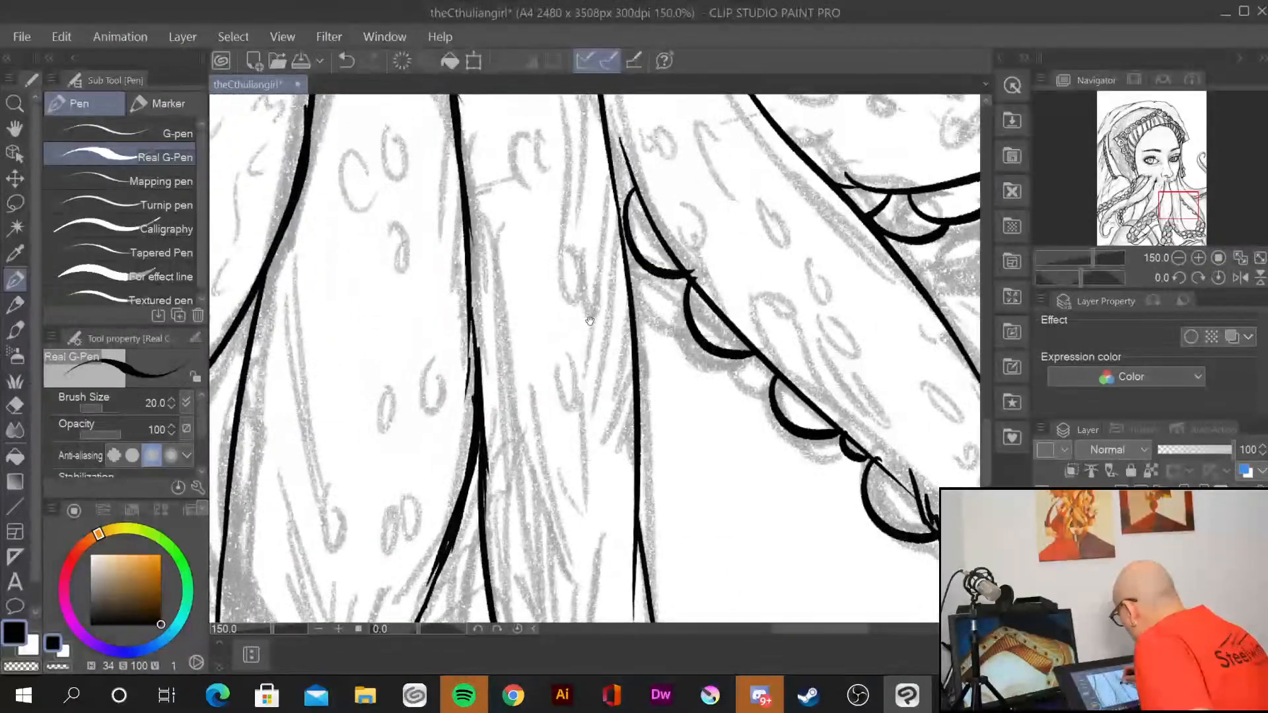
drag(590, 321, 565, 612)
drag(572, 273, 546, 553)
drag(478, 324, 700, 544)
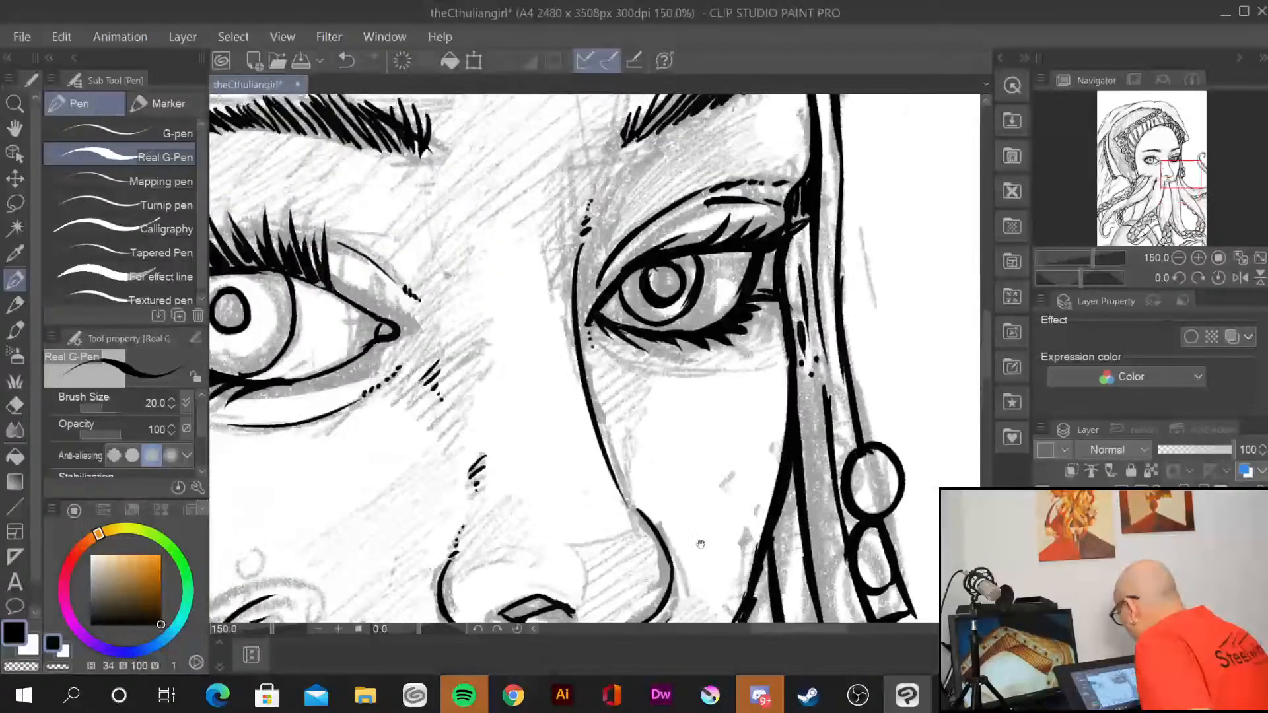
drag(505, 288, 663, 557)
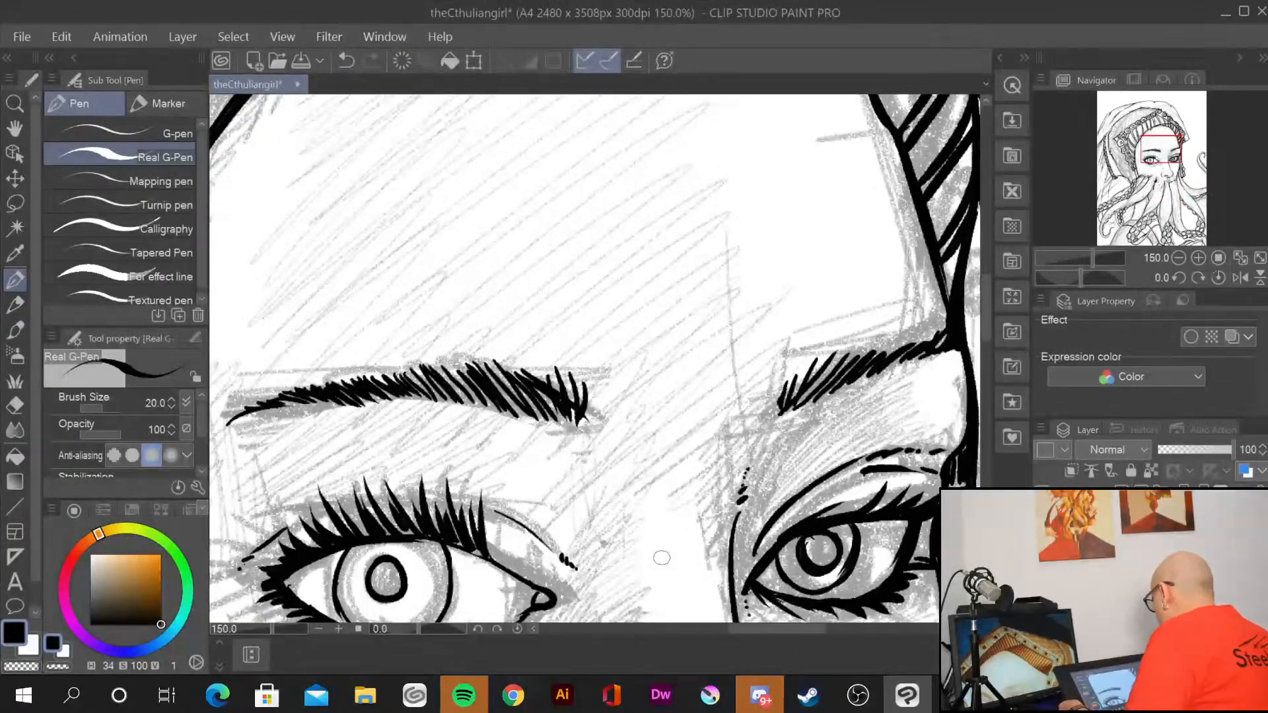
Step: Hide the grey pencil sketch so only the inked line art of the girl is displayed
scroll(662, 557, down, 5)
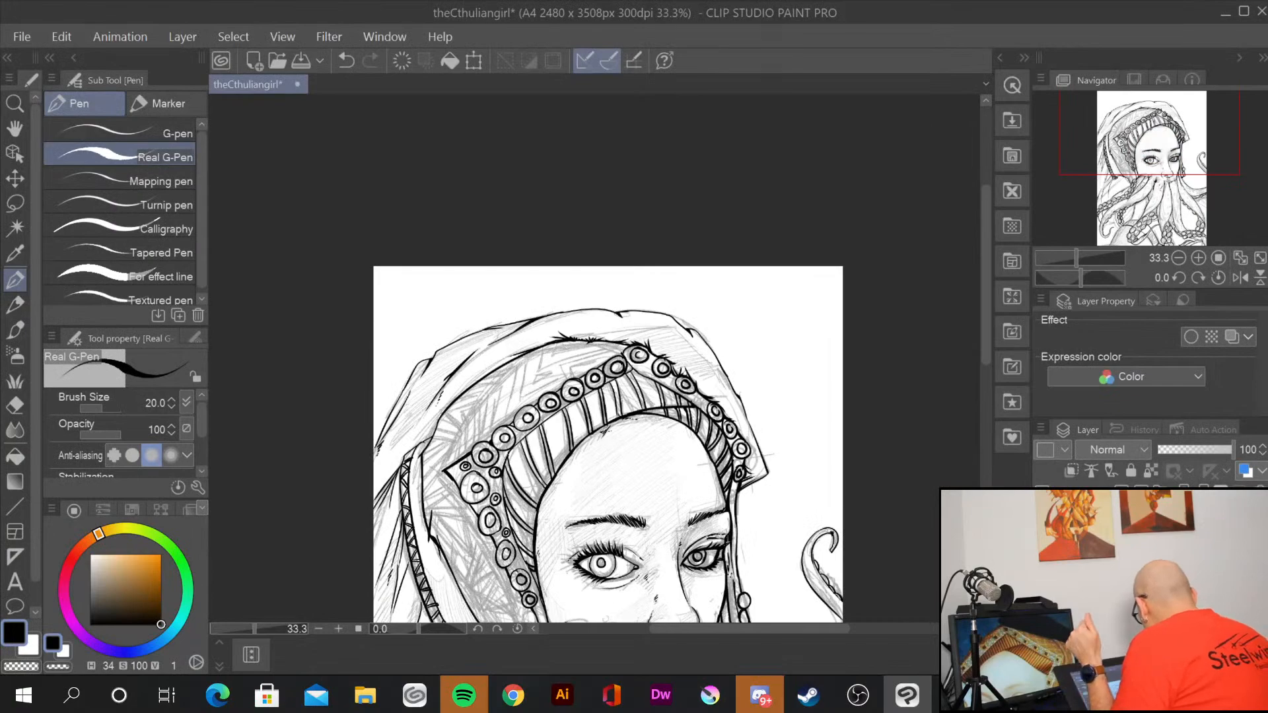
click(1044, 546)
drag(821, 588, 852, 241)
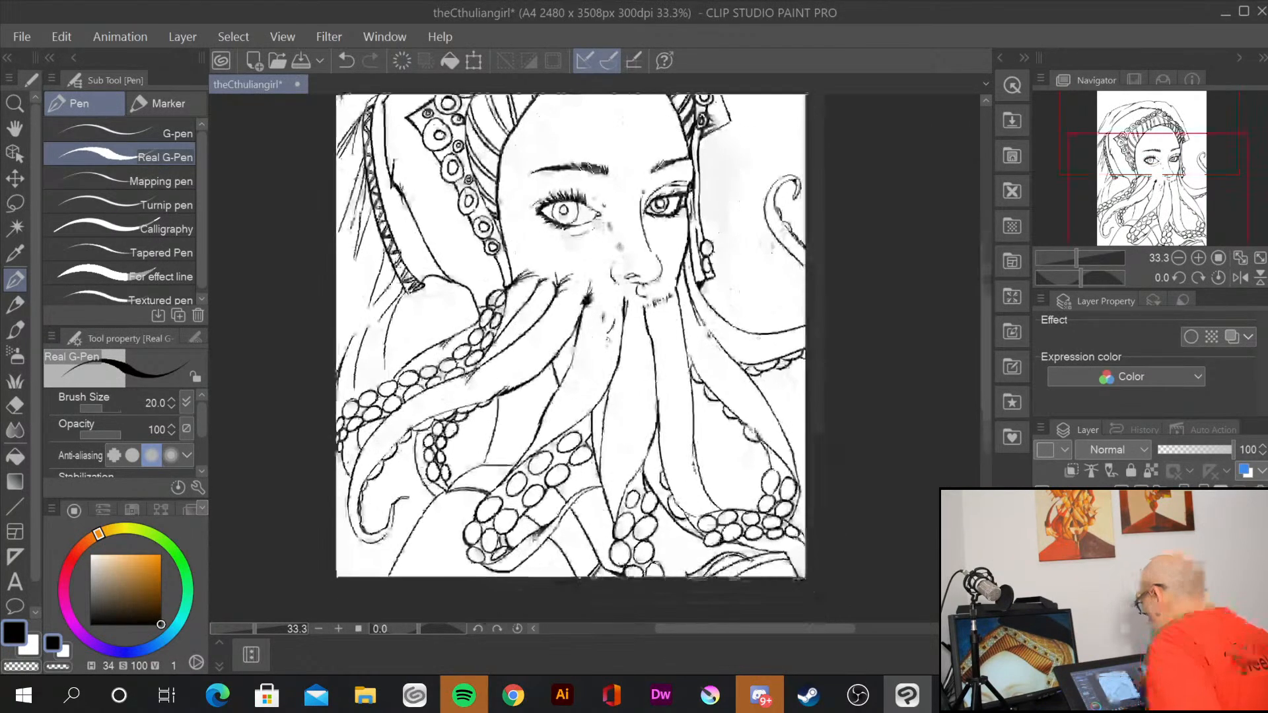
Step: Thicken the contours around the gap between the two left-hand tentacles, including the short line joining them and the edge below
scroll(765, 243, down, 1)
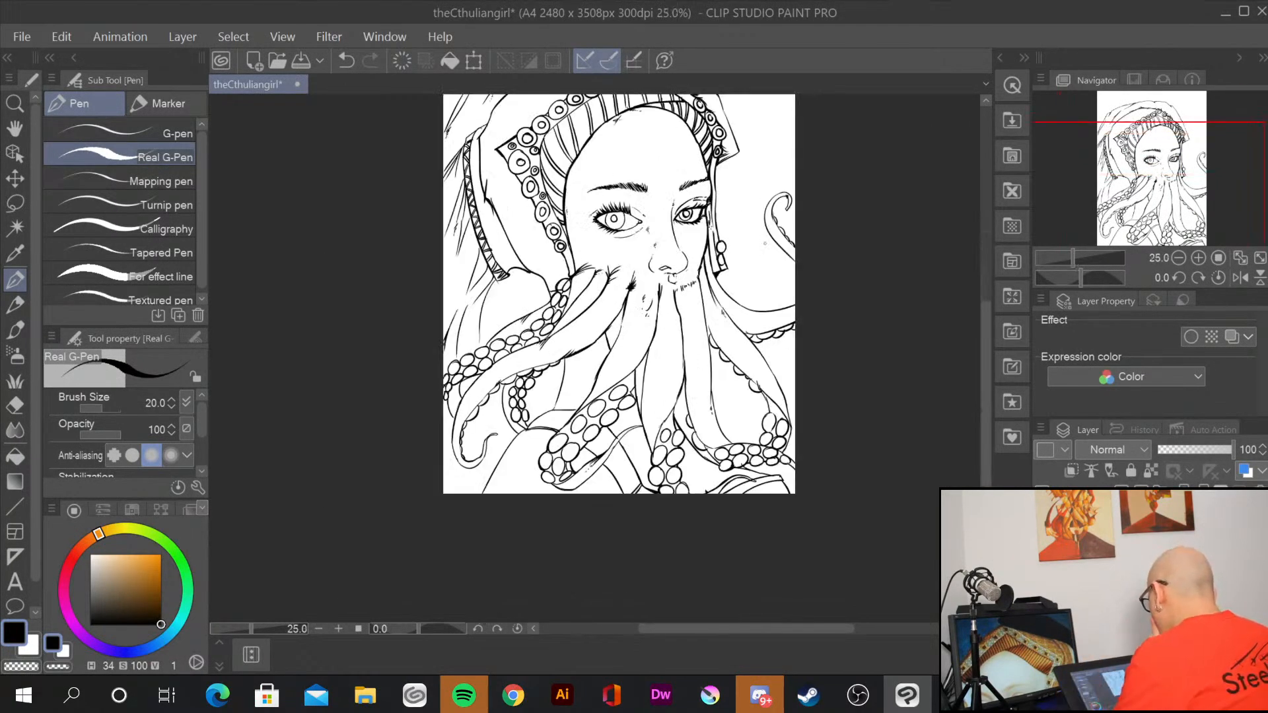
scroll(764, 243, up, 2)
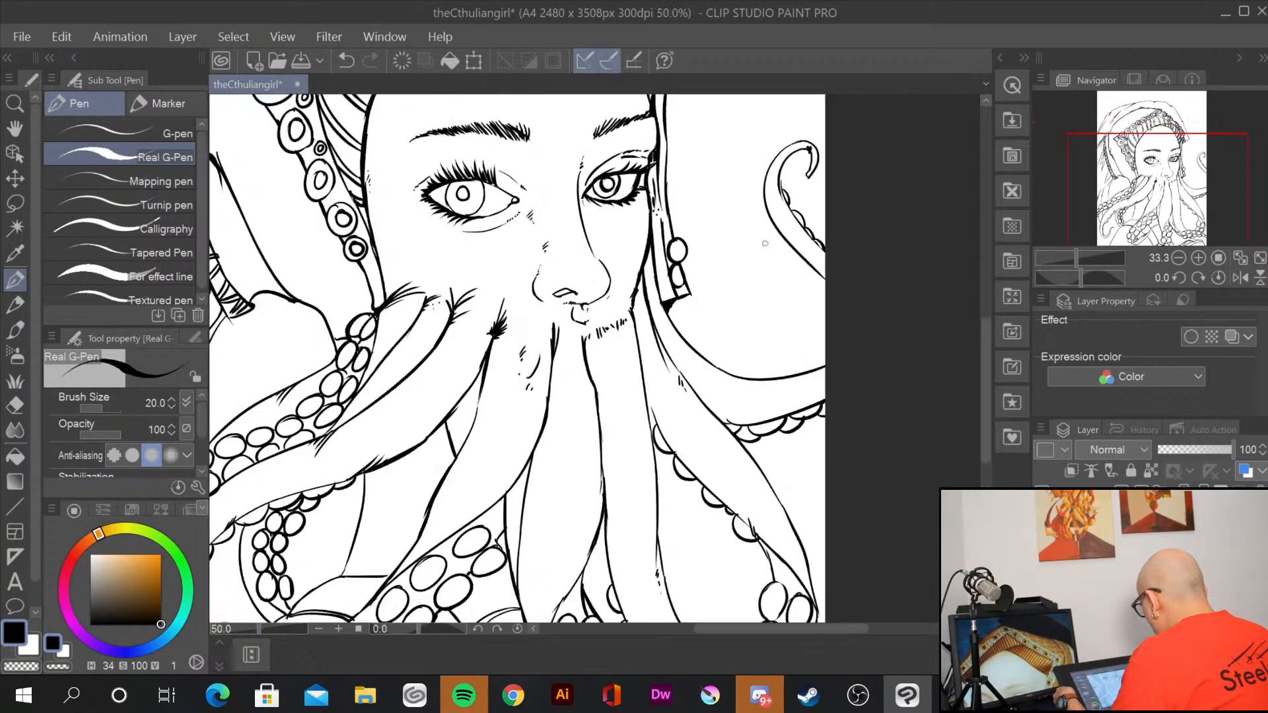
scroll(765, 242, up, 1)
drag(706, 495, 869, 147)
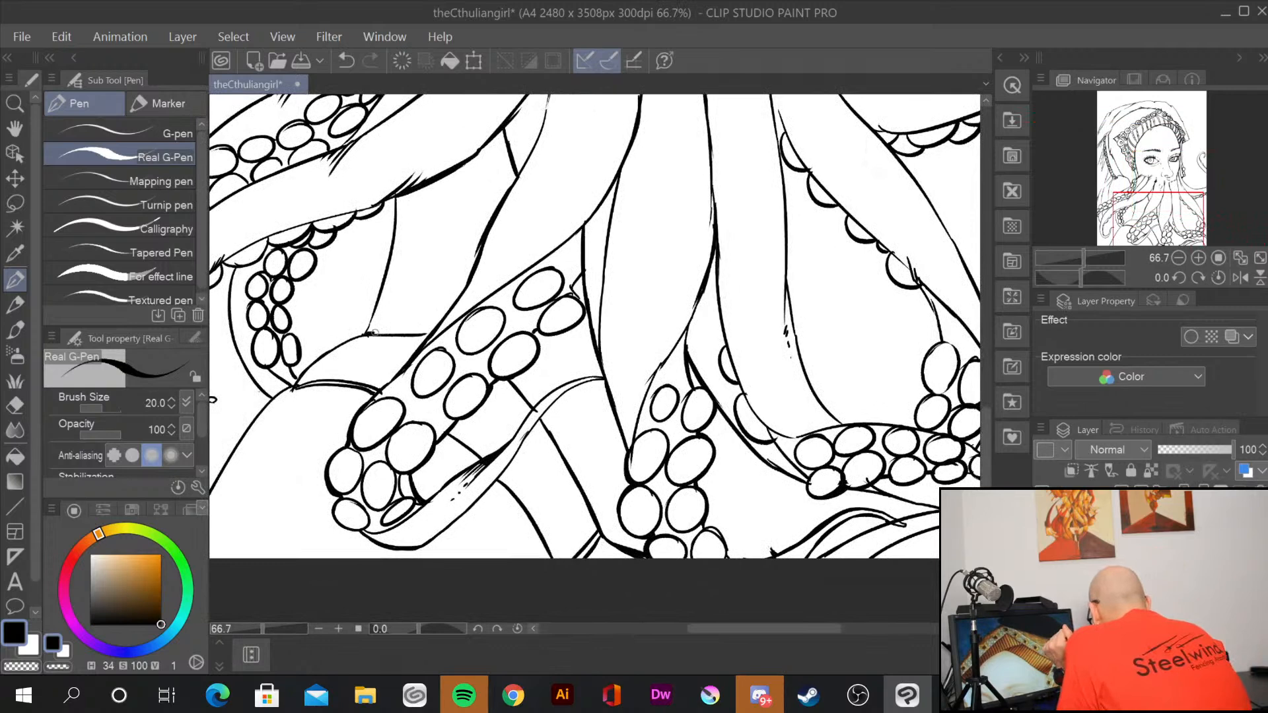
drag(462, 165, 400, 196)
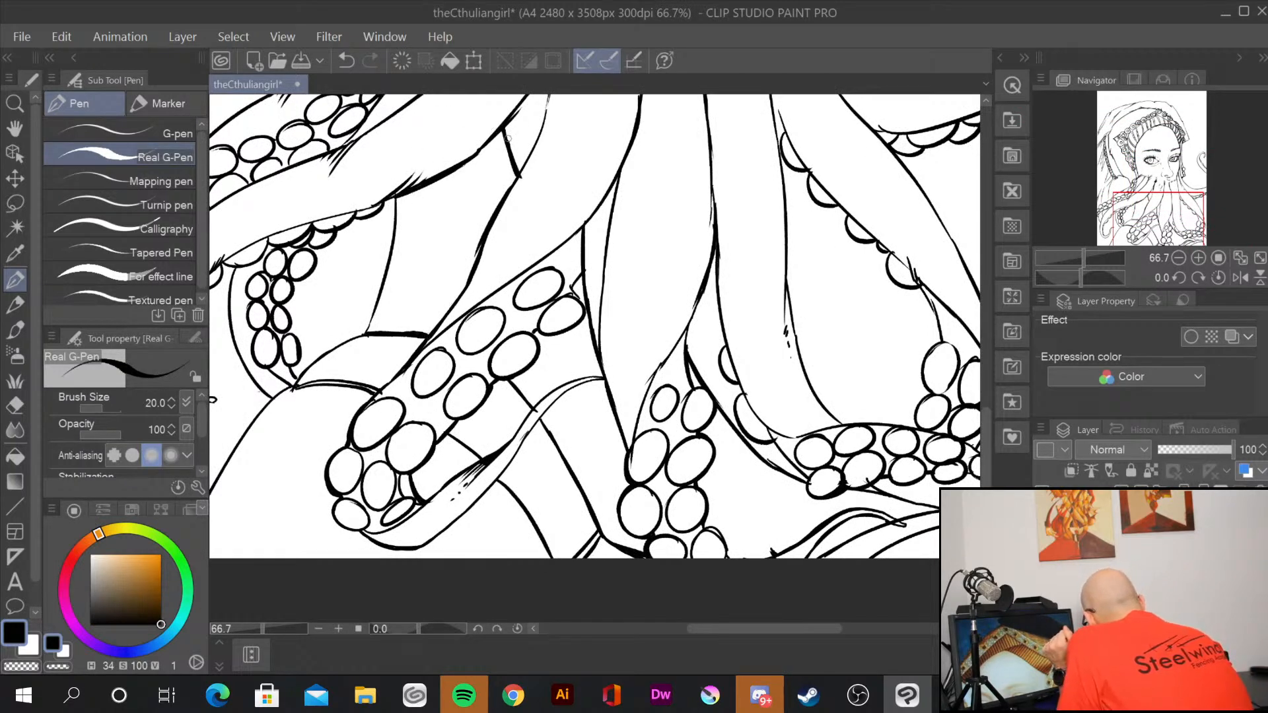
drag(520, 173, 488, 218)
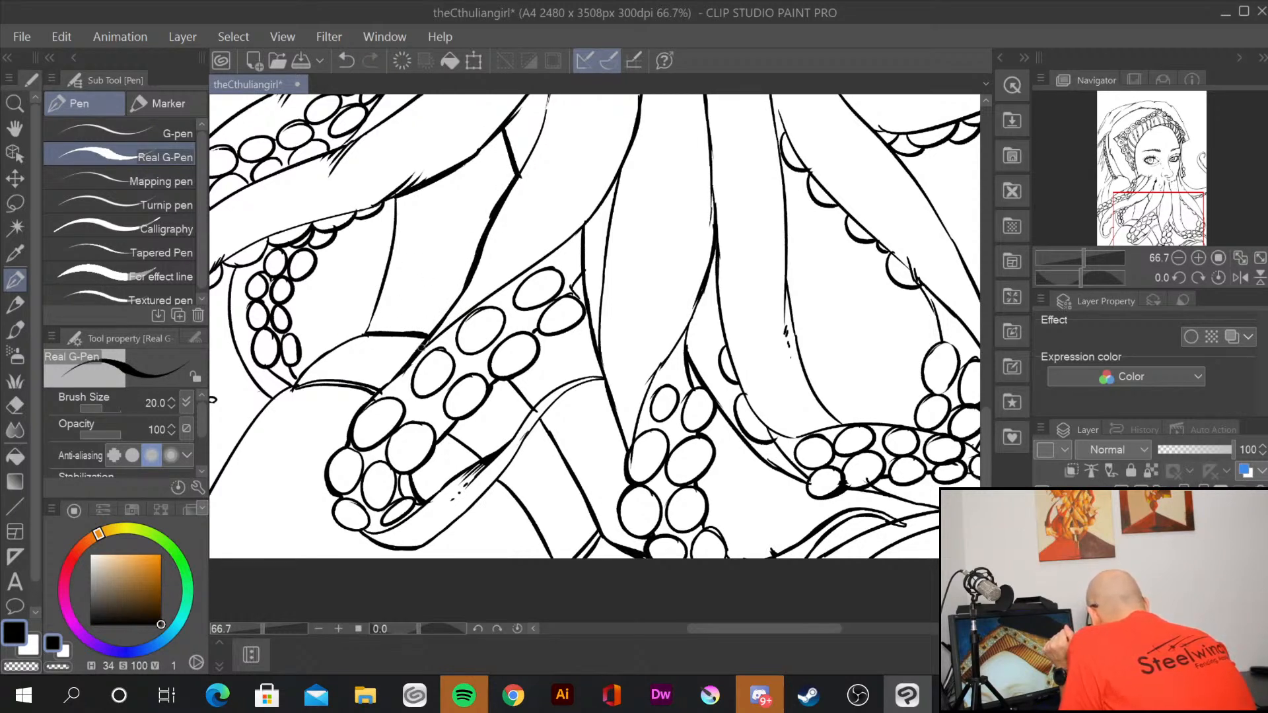
Step: Thicken the outer edge of the left-central suckered tentacle around its tip suckers and the double curve of its underside
drag(420, 348, 377, 390)
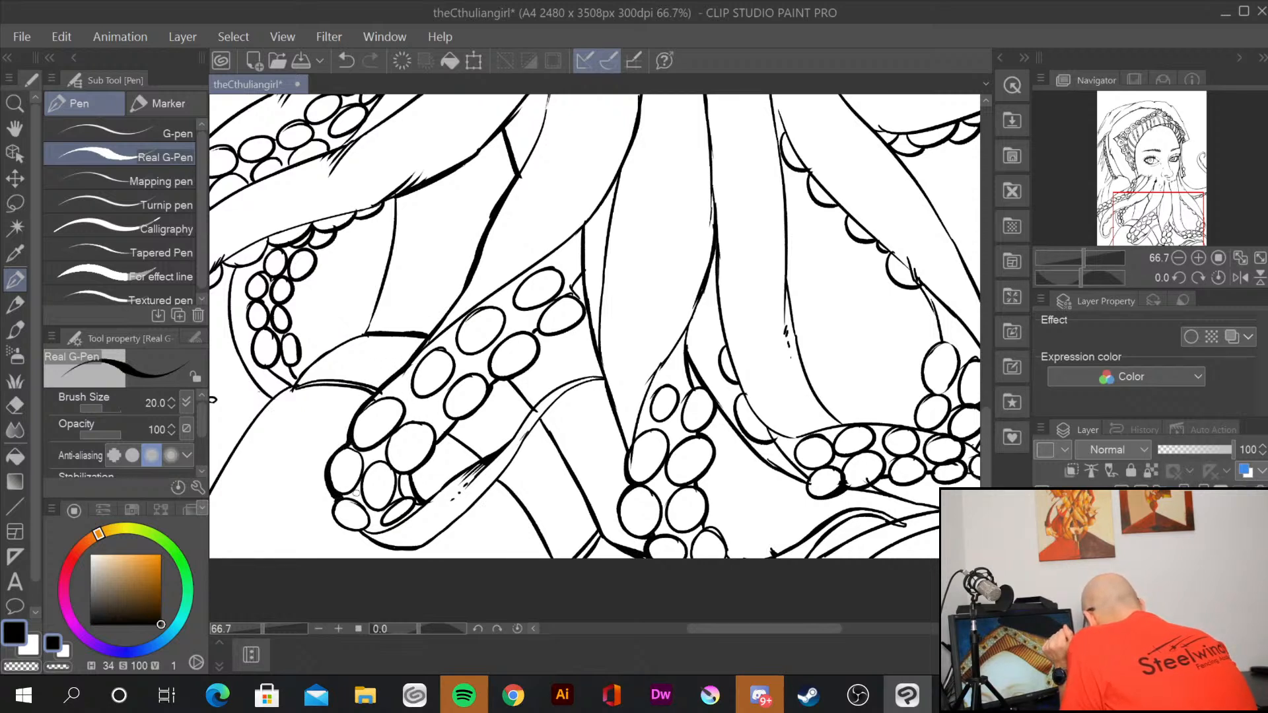
drag(345, 529, 370, 518)
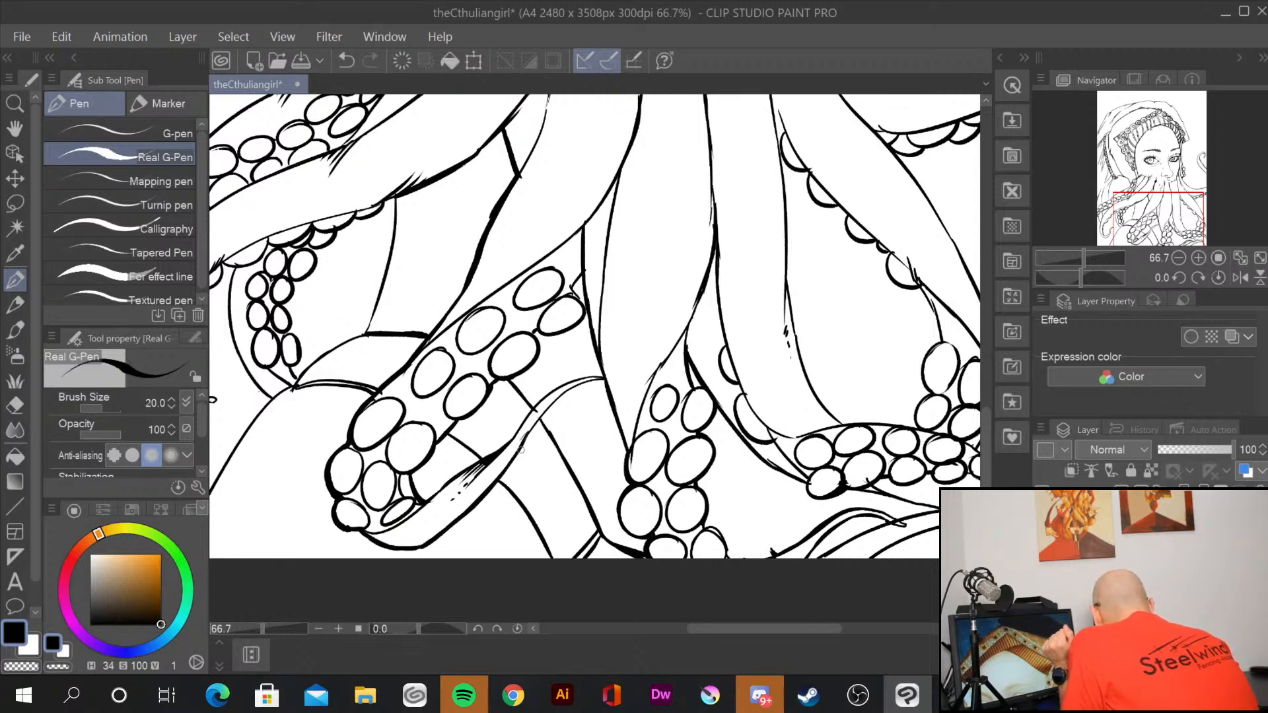
drag(535, 423, 584, 383)
drag(512, 432, 589, 373)
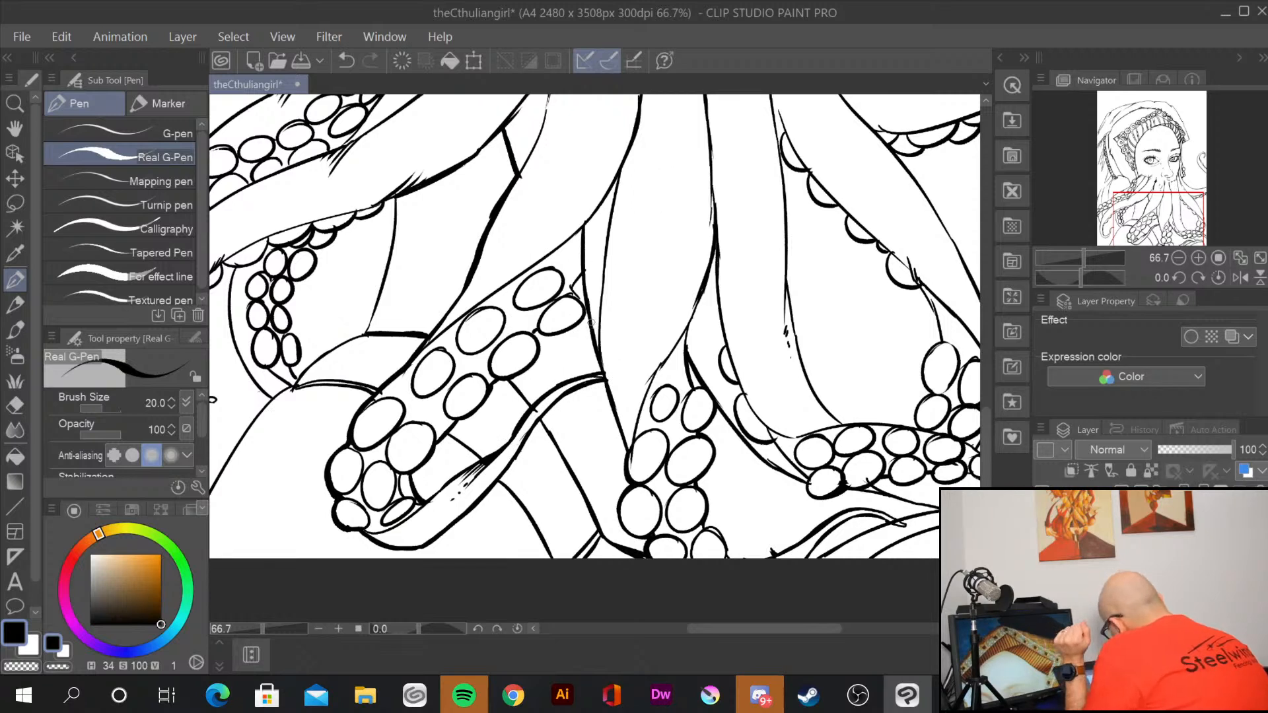
Step: Thicken the left contour of the central tentacle and the left edge of the large suckers below it
drag(589, 319, 614, 413)
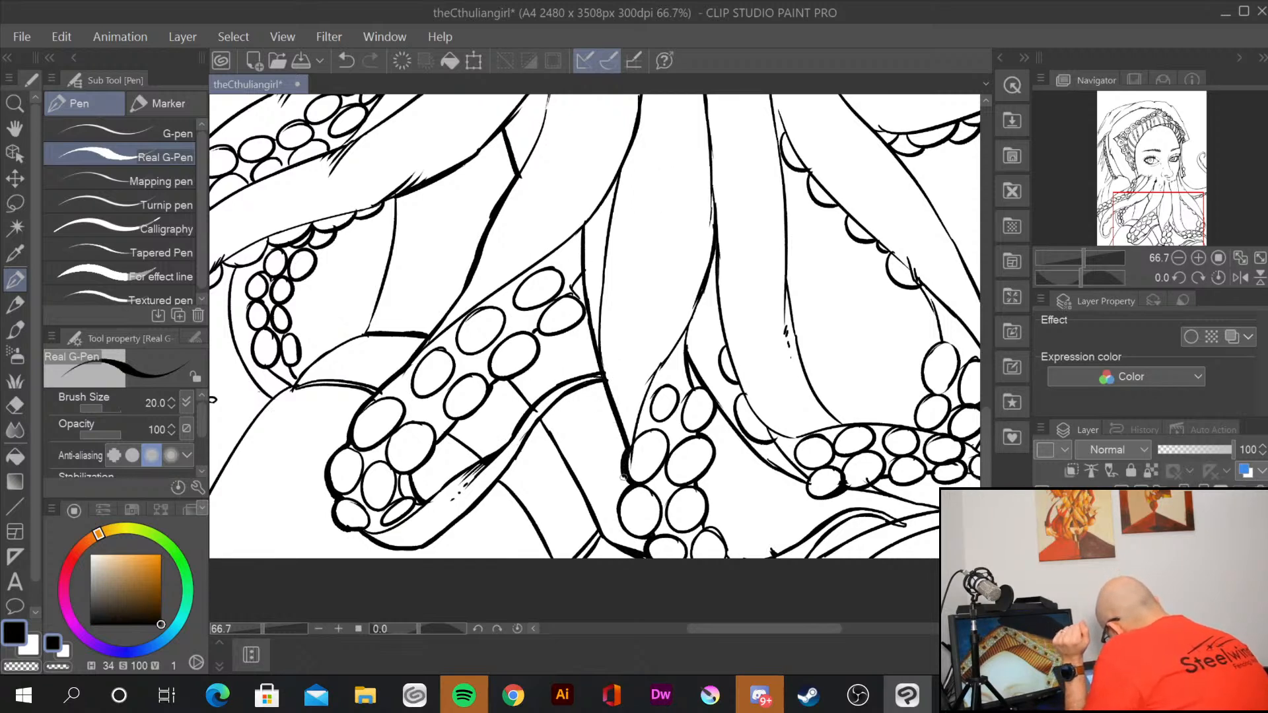
drag(622, 490, 659, 532)
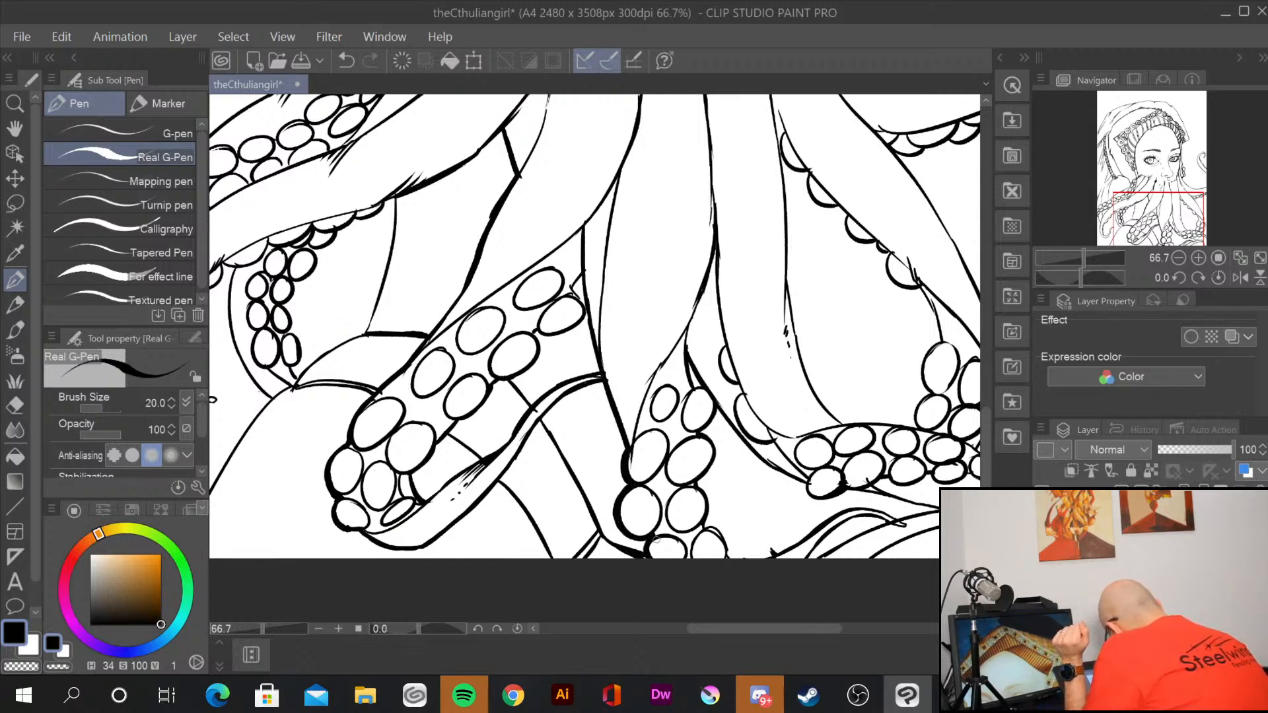
scroll(663, 562, down, 5)
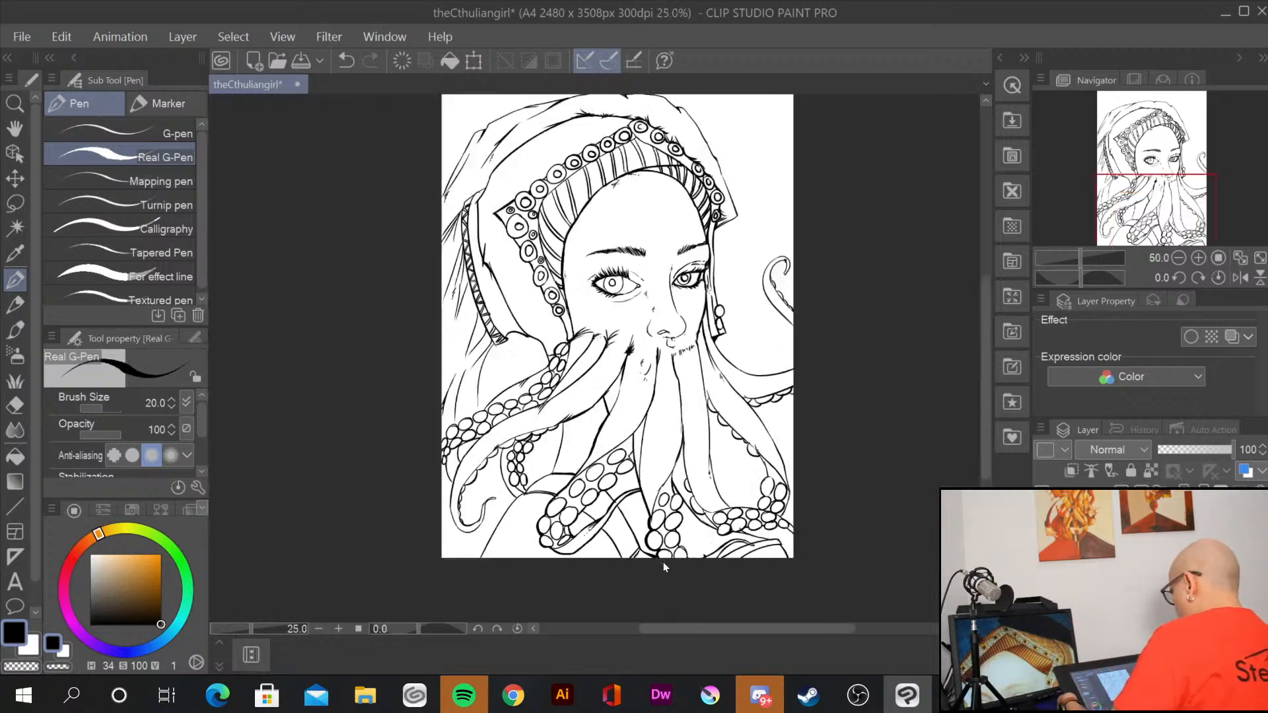
scroll(663, 562, up, 5)
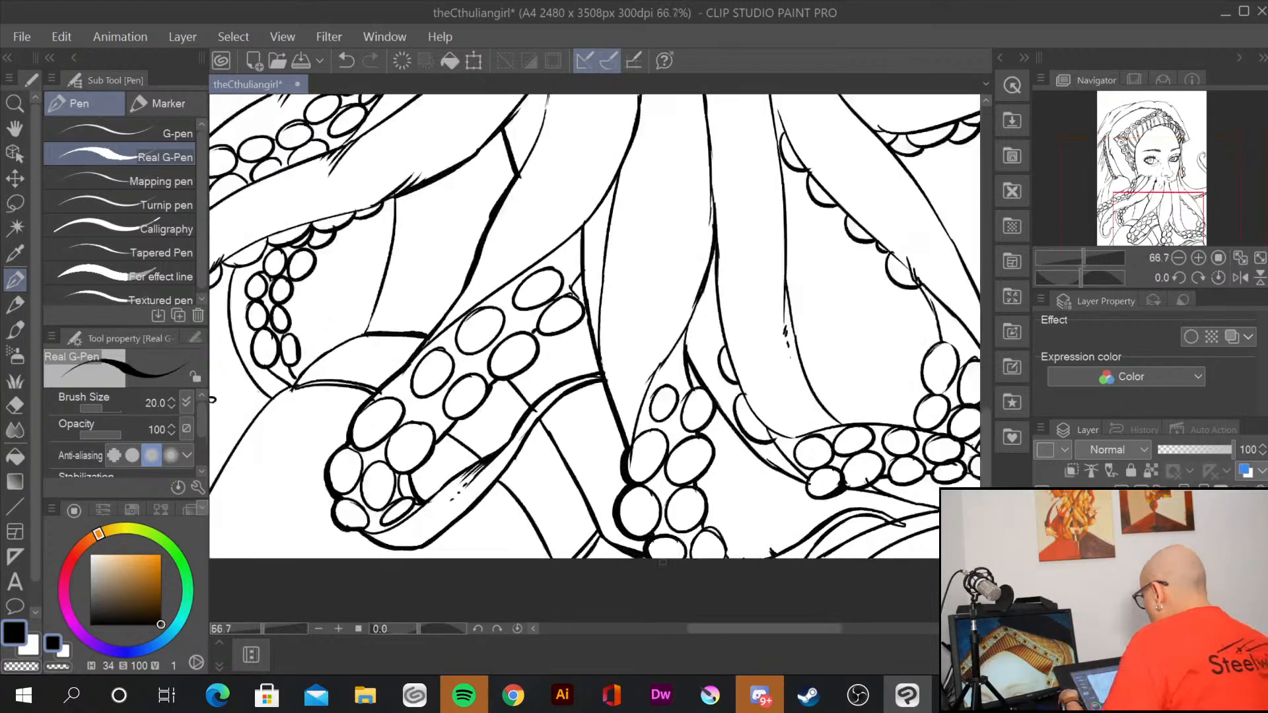
Step: Thicken the line running from the lowest left headdress sucker down to the tentacle at the cheek
drag(623, 321, 663, 687)
drag(629, 284, 743, 373)
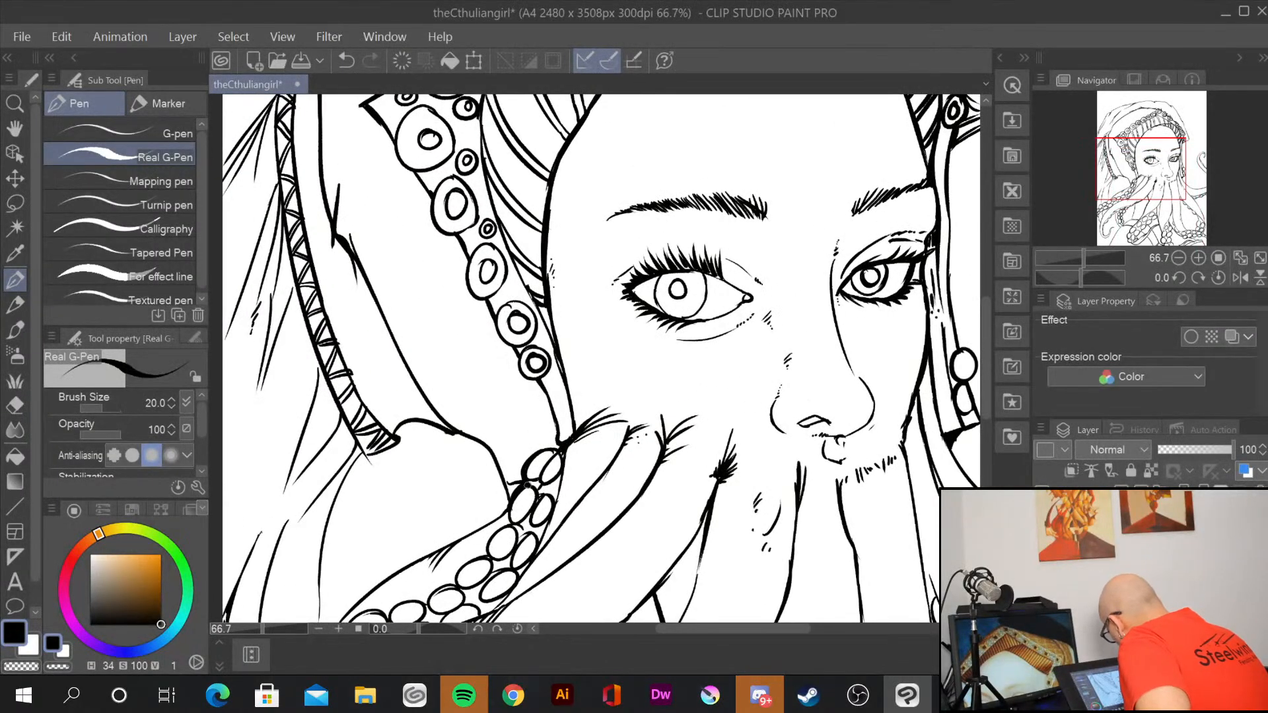
mouse_move(536, 382)
mouse_down()
mouse_move(556, 433)
mouse_move(684, 382)
mouse_move(726, 432)
mouse_up()
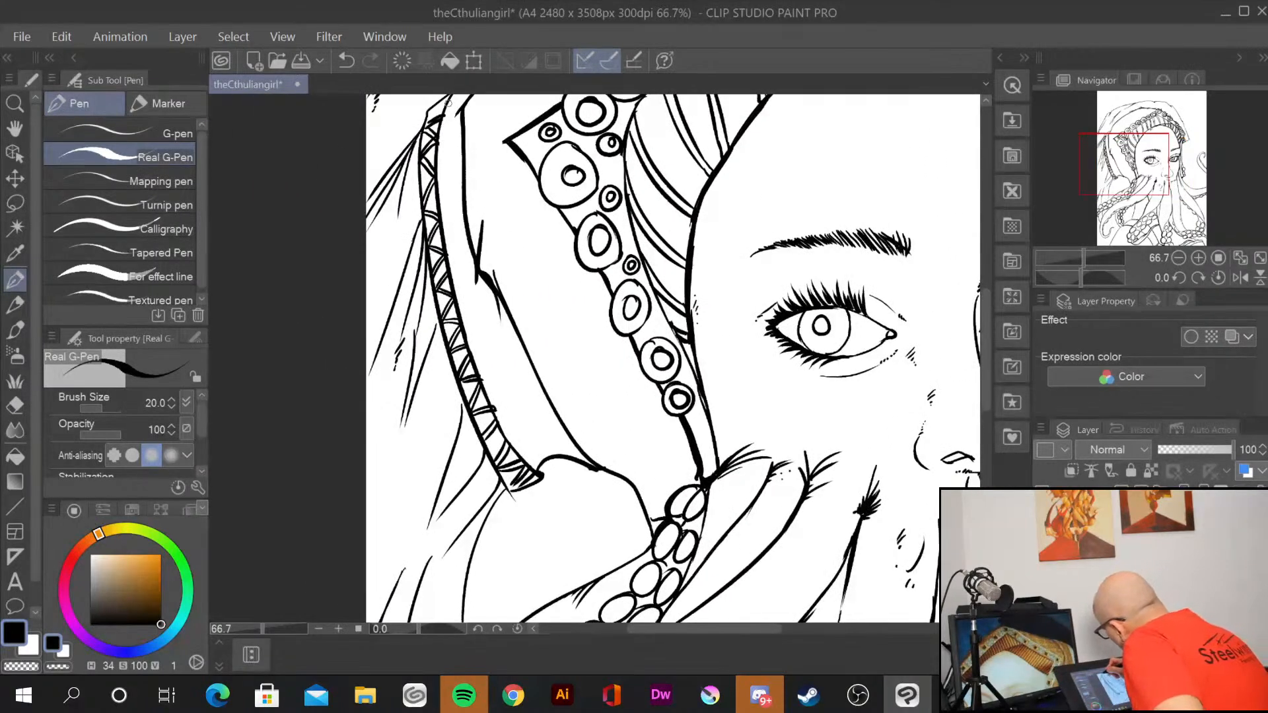
Step: Thicken the inner edge of the veil's braided trim, add short tapered tufts at its lower end and round off the tip
mouse_move(452, 100)
mouse_down()
mouse_move(448, 251)
mouse_move(443, 226)
mouse_move(465, 330)
mouse_up()
drag(453, 283, 490, 406)
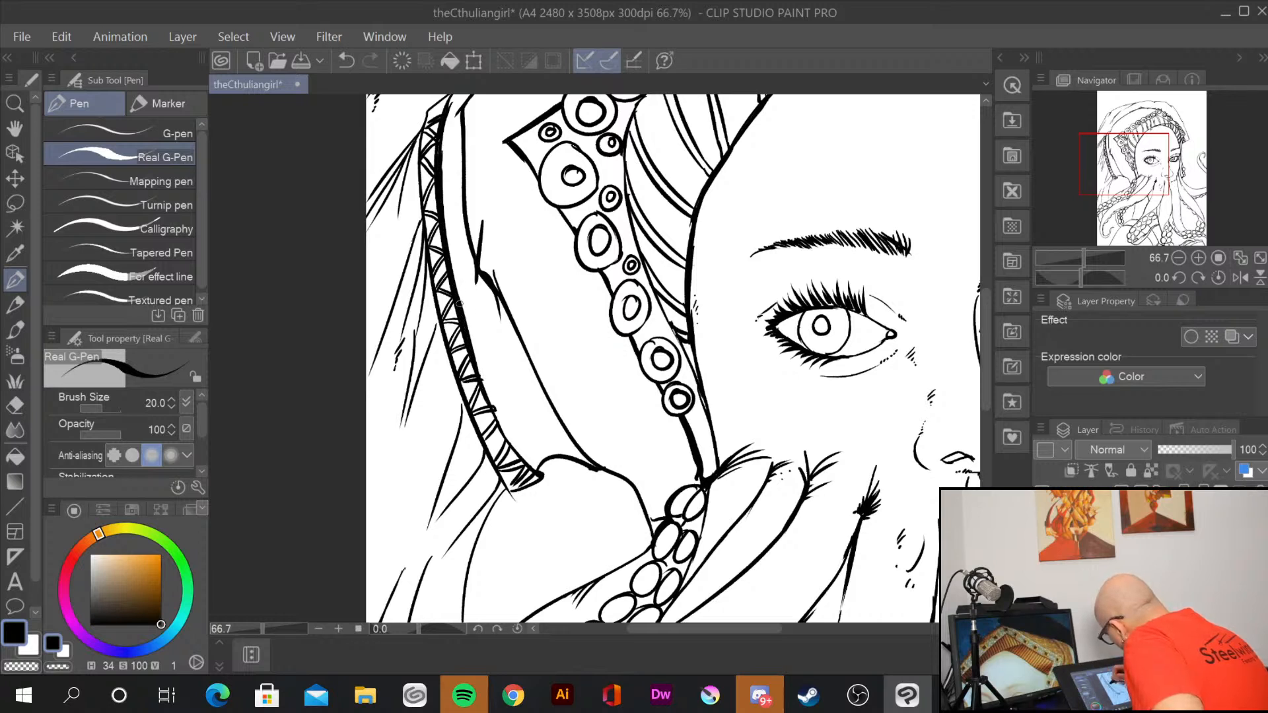
drag(466, 321, 516, 427)
mouse_move(482, 381)
mouse_down()
mouse_move(535, 467)
mouse_move(548, 434)
mouse_up()
drag(541, 461, 548, 451)
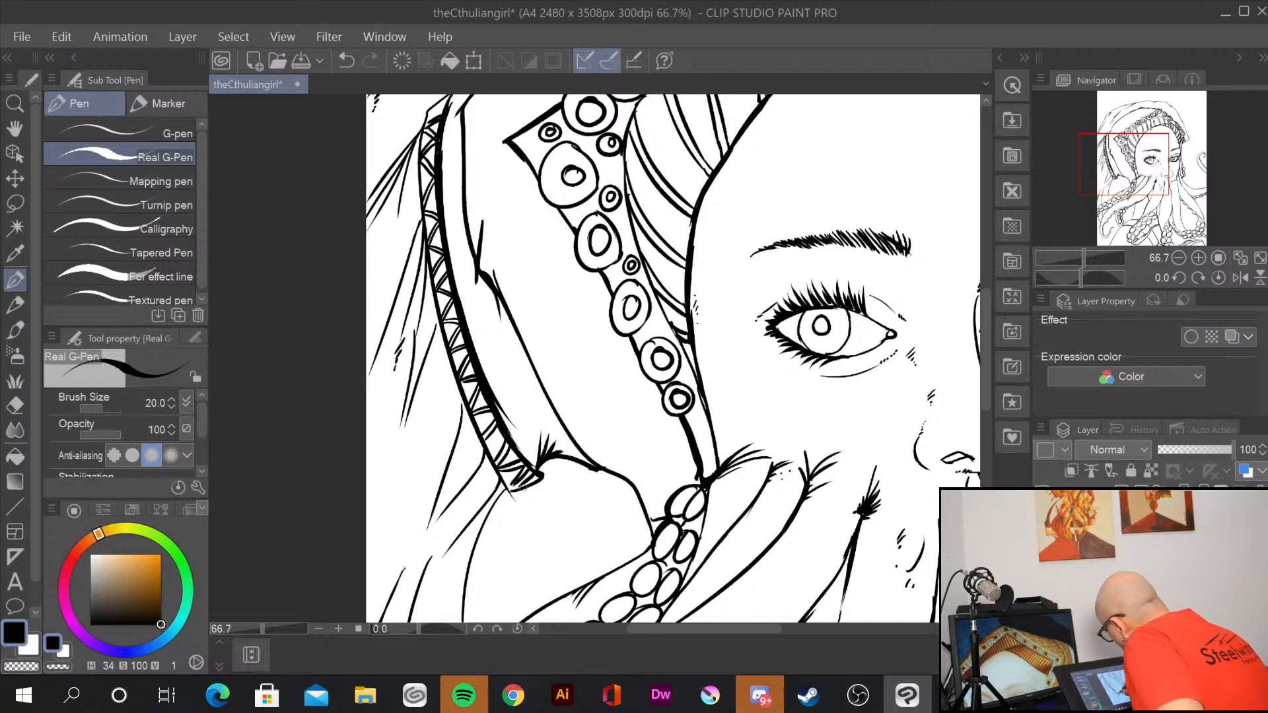
drag(521, 487, 543, 480)
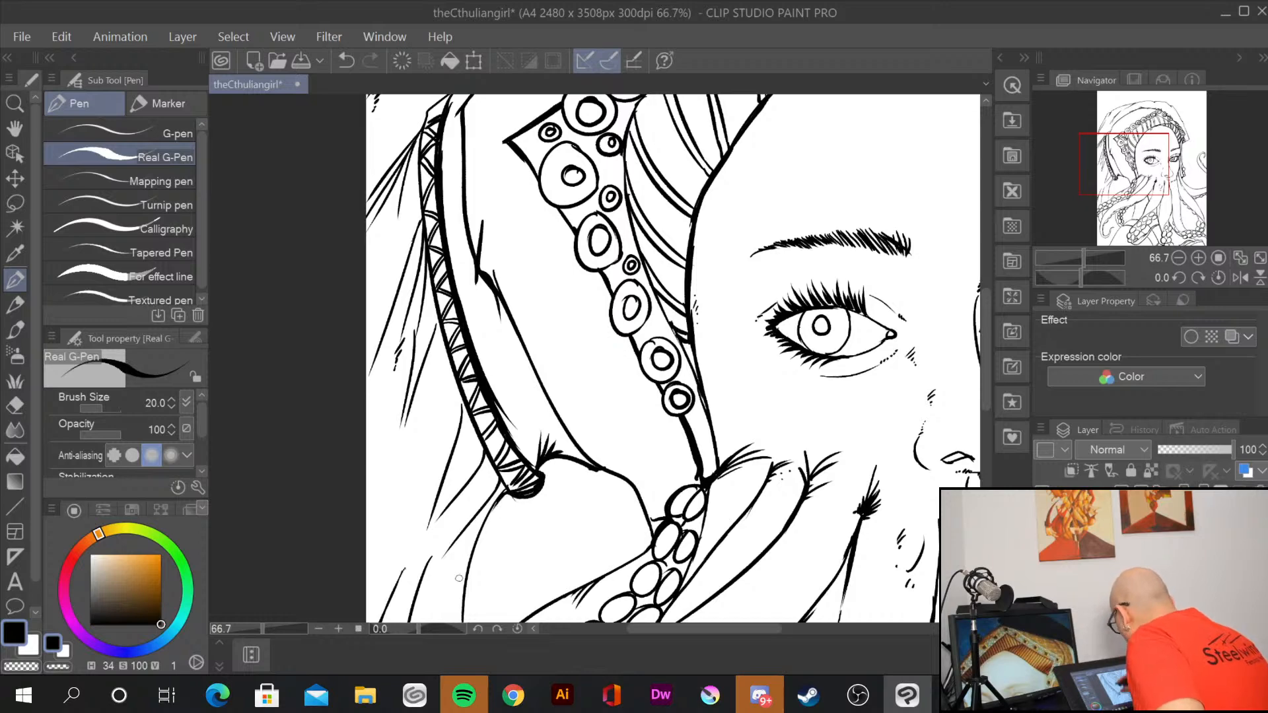
Step: Thicken the veil's inner contour where it rises from the top of the braided trim
drag(555, 243, 563, 478)
mouse_move(454, 351)
mouse_down()
mouse_move(438, 352)
mouse_move(510, 269)
mouse_up()
drag(486, 317, 513, 256)
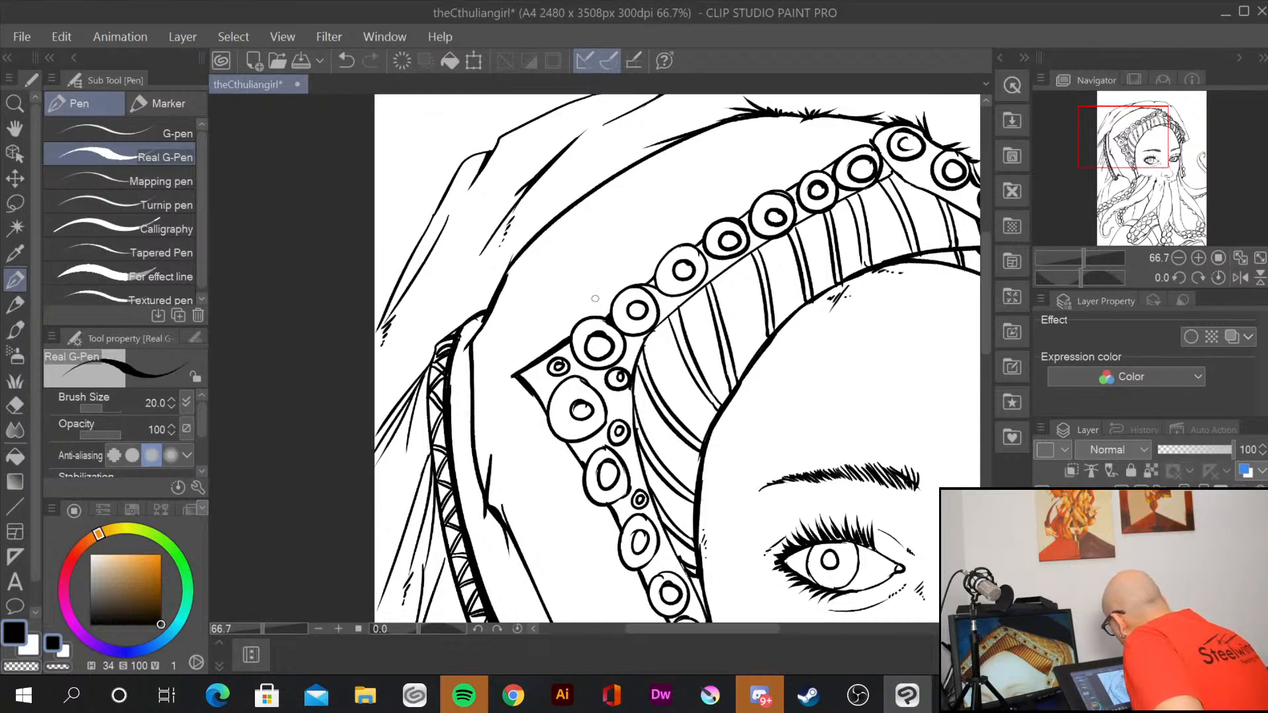
Step: Thicken the headdress's left corner and the outer left edges of the suckers and links running down beside the face
drag(527, 387, 548, 416)
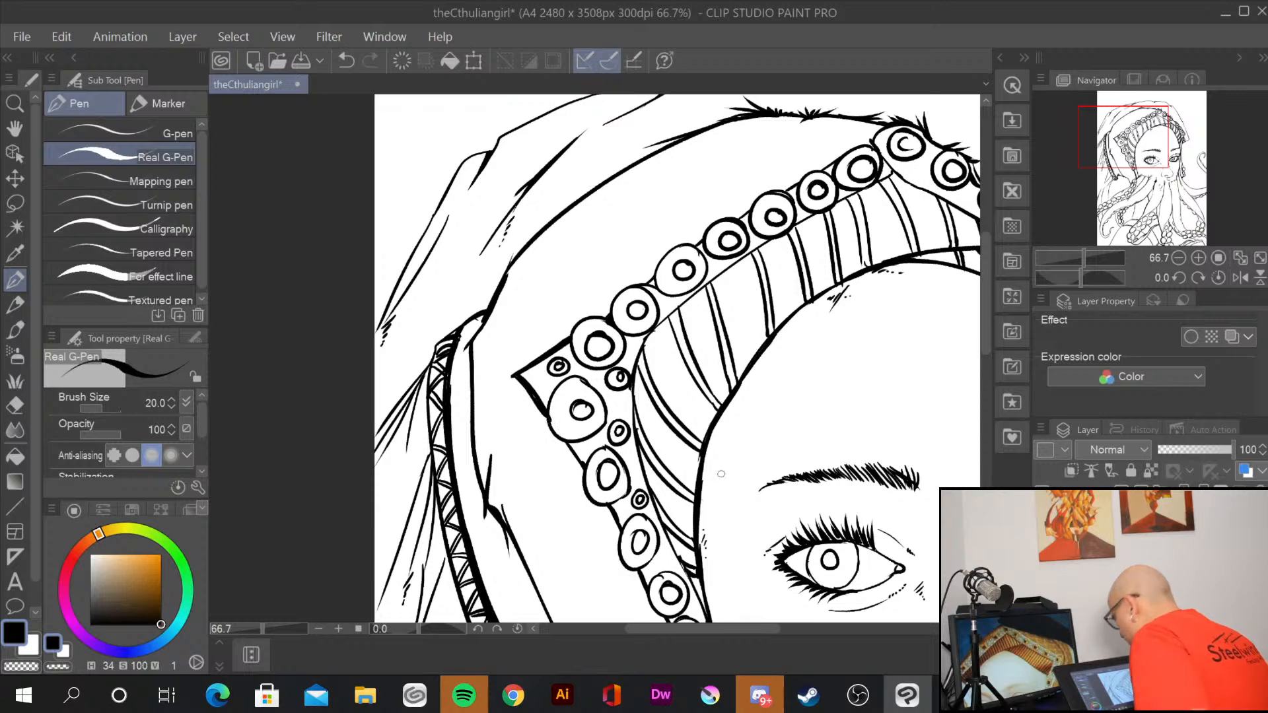
scroll(721, 464, up, 2)
mouse_move(762, 458)
mouse_down()
mouse_move(787, 340)
mouse_move(834, 271)
mouse_up()
mouse_move(396, 210)
mouse_down()
mouse_move(456, 269)
mouse_move(433, 277)
mouse_up()
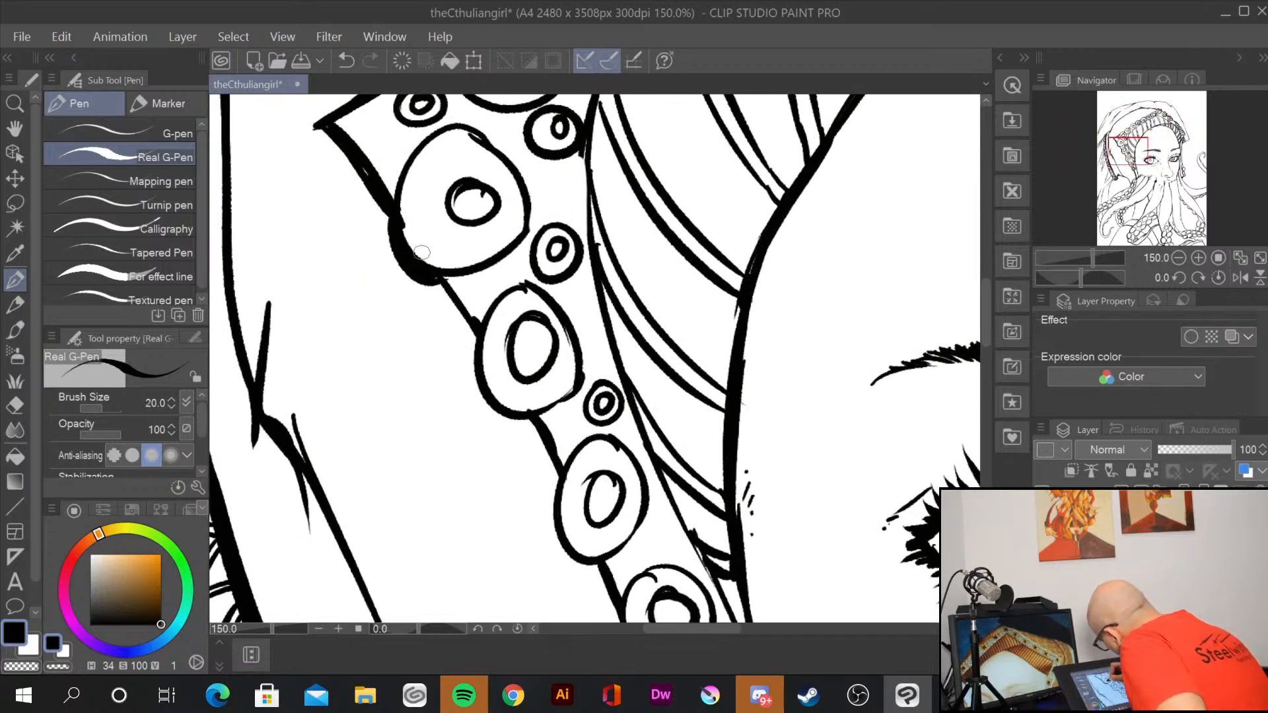
mouse_move(474, 333)
mouse_down()
mouse_move(470, 370)
mouse_move(547, 402)
mouse_move(529, 418)
mouse_move(562, 467)
mouse_move(556, 457)
mouse_move(556, 538)
mouse_up()
drag(561, 462, 565, 489)
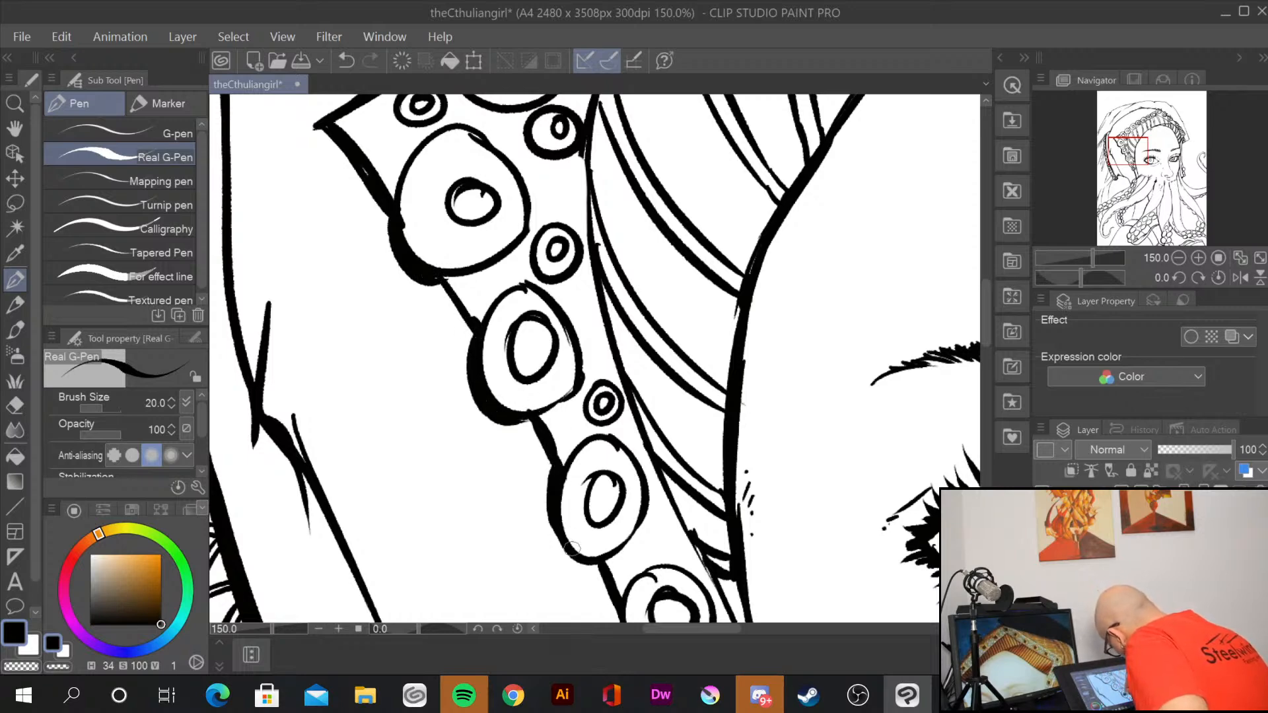
drag(581, 446, 488, 271)
mouse_move(518, 328)
mouse_down()
mouse_move(499, 308)
mouse_move(529, 344)
mouse_up()
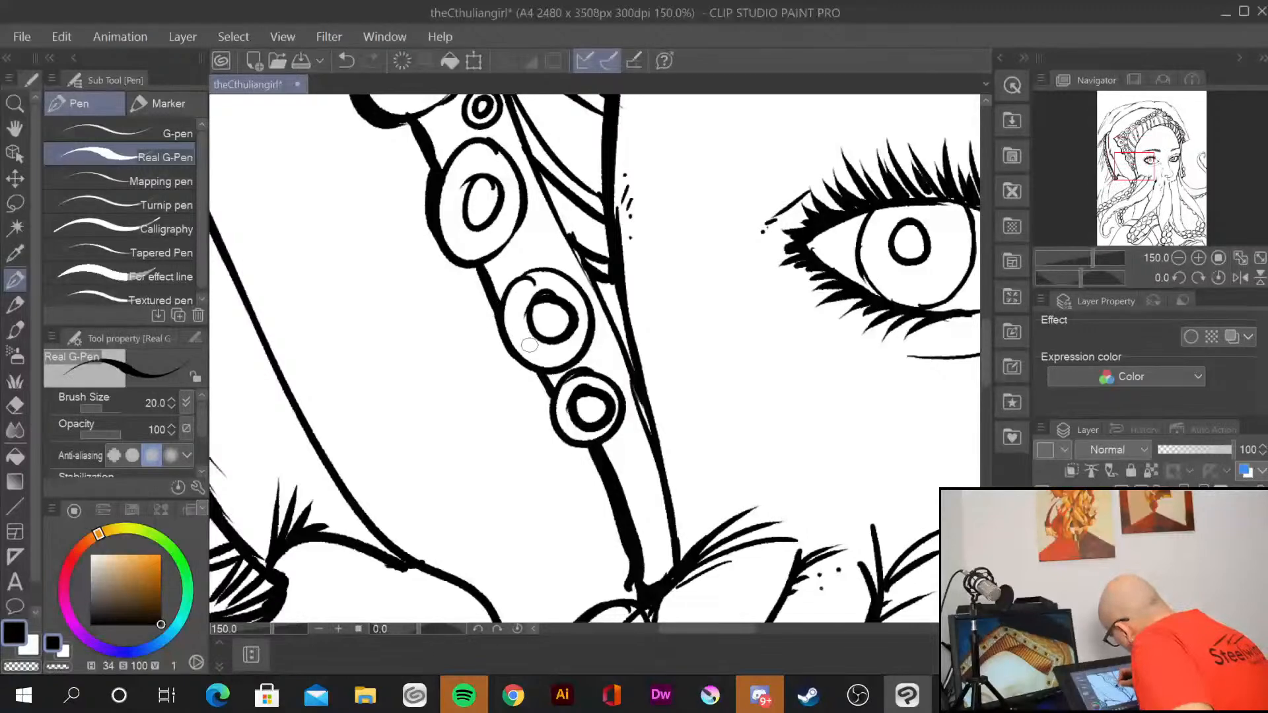
mouse_move(507, 295)
mouse_down()
mouse_move(531, 371)
mouse_move(591, 450)
mouse_move(631, 578)
mouse_up()
Step: Thicken the line separating the left column of headdress suckers from the striped band
drag(712, 294, 594, 564)
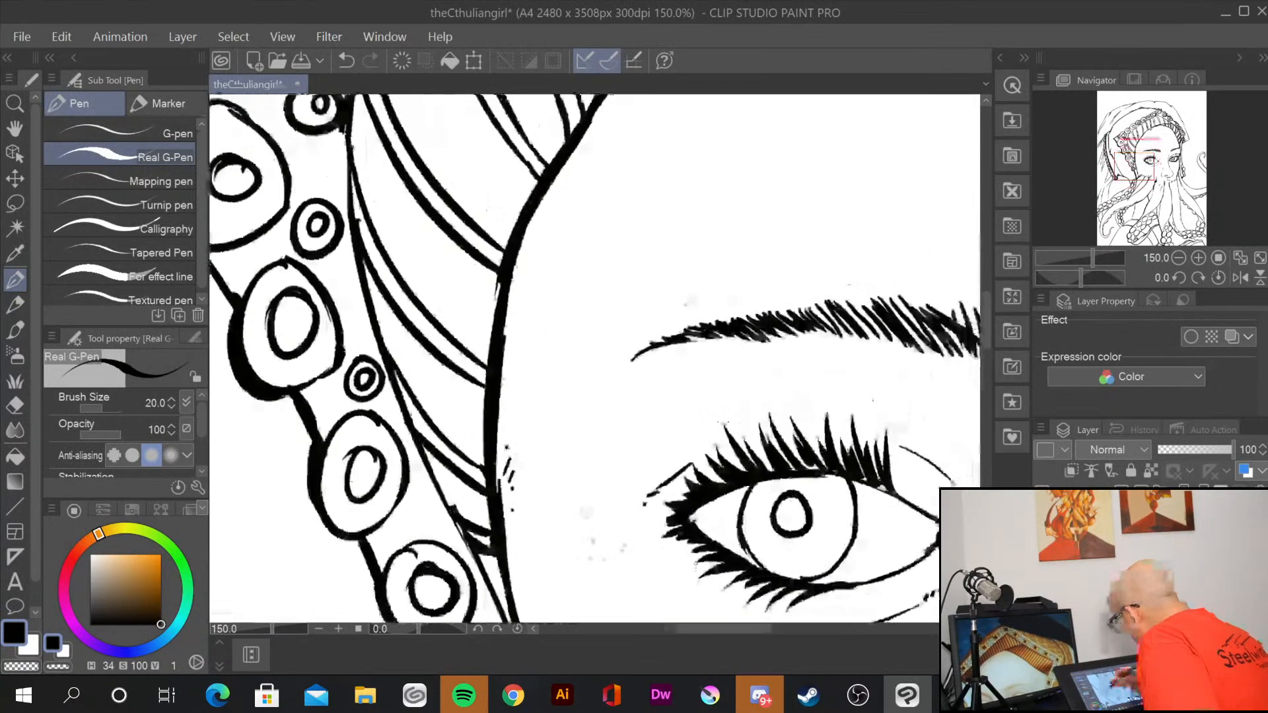
drag(396, 386, 495, 601)
drag(429, 462, 515, 627)
mouse_move(352, 125)
mouse_down()
mouse_move(376, 299)
mouse_move(396, 310)
mouse_up()
drag(416, 305, 402, 321)
drag(403, 278, 390, 330)
drag(400, 350, 398, 403)
drag(400, 309, 423, 527)
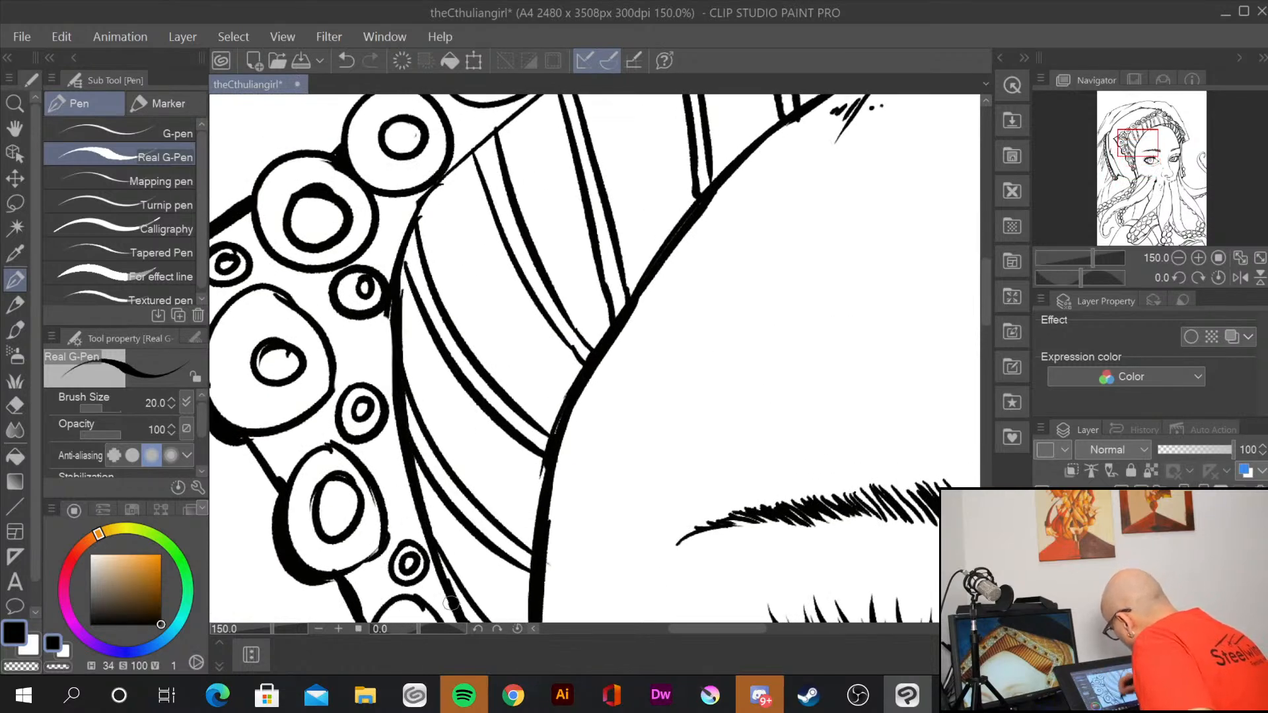
Step: Extend the thickened edge of the striped band upward beneath the suckers on the headdress's upper left side
drag(498, 319, 467, 571)
drag(371, 547, 462, 380)
mouse_move(368, 514)
mouse_down()
mouse_move(436, 408)
mouse_move(374, 500)
mouse_move(519, 334)
mouse_move(414, 437)
mouse_move(654, 241)
mouse_up()
drag(492, 355, 686, 229)
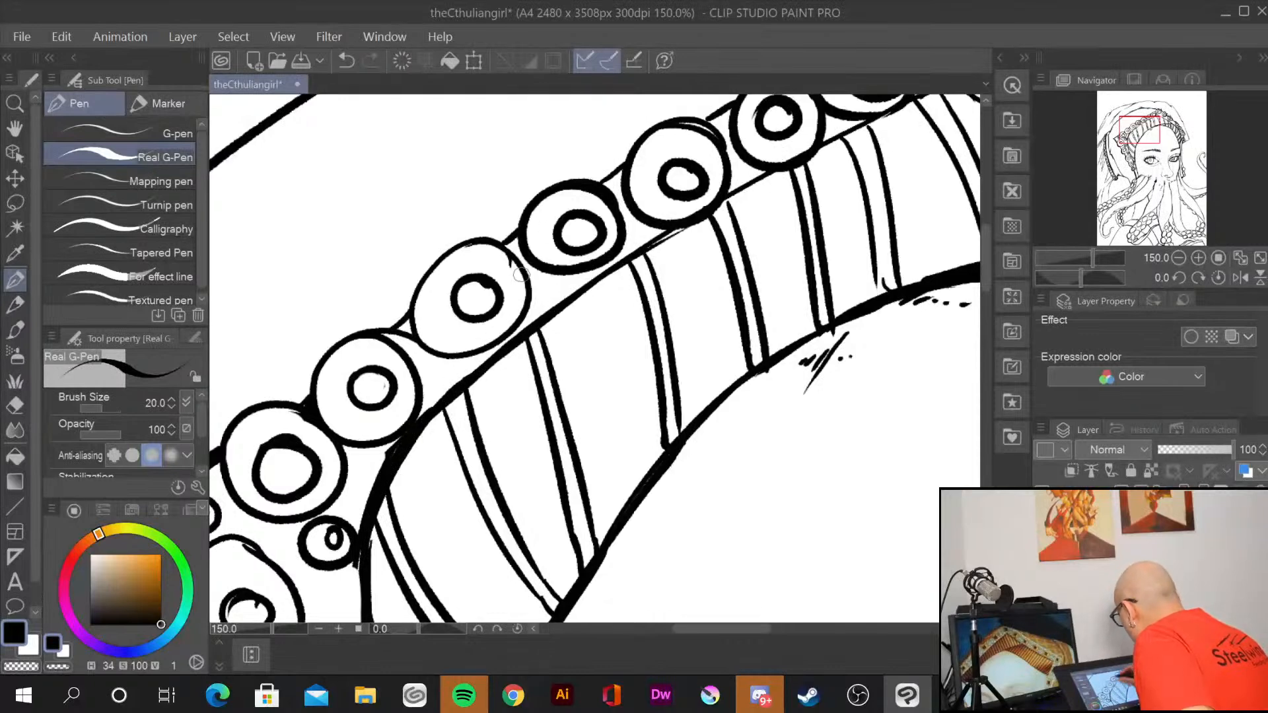
Step: Thicken the upper rims of the suckers along the headdress's upper left edge towards its peak
mouse_move(391, 328)
mouse_down()
mouse_move(448, 250)
mouse_move(441, 262)
mouse_move(513, 236)
mouse_up()
mouse_move(646, 192)
mouse_down()
mouse_move(673, 229)
mouse_move(659, 236)
mouse_move(713, 195)
mouse_move(702, 201)
mouse_move(773, 176)
mouse_move(792, 139)
mouse_up()
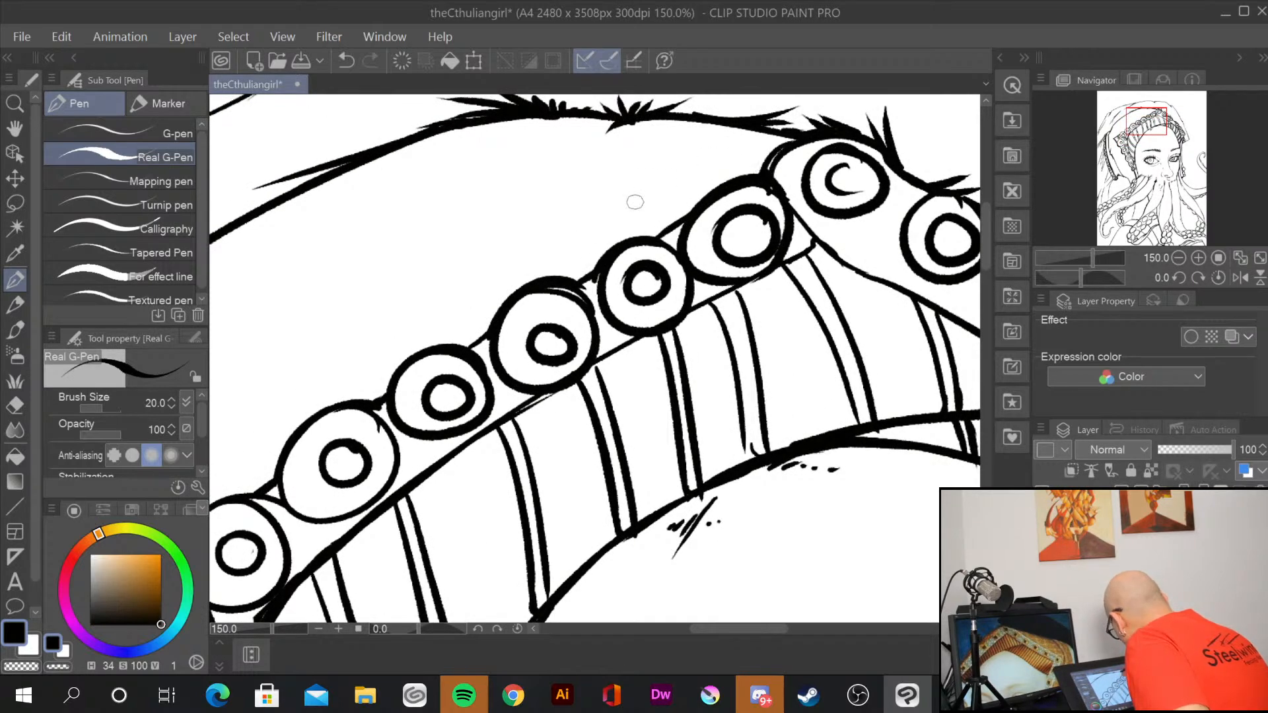
mouse_move(558, 287)
mouse_down()
mouse_move(588, 305)
mouse_move(554, 286)
mouse_move(588, 285)
mouse_move(594, 315)
mouse_up()
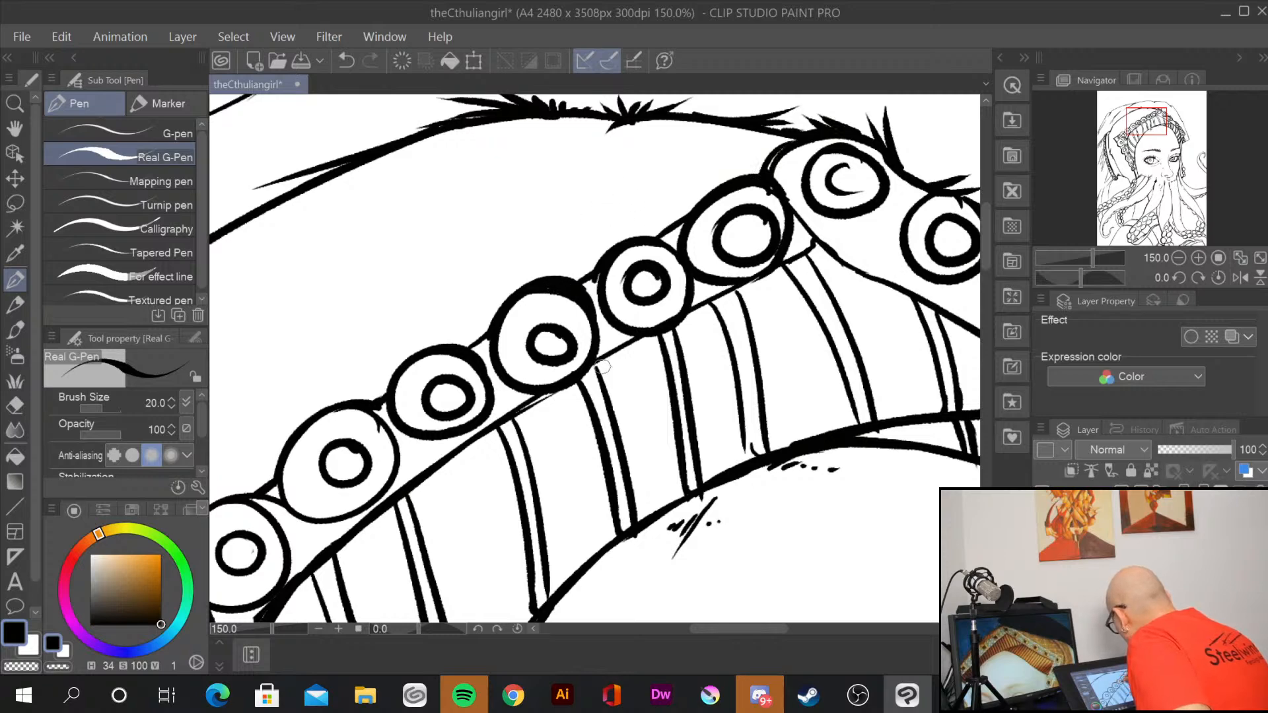
Step: Thicken the striped band's upper edge from the headdress peak down its right slope and the short line under the adjoining sucker
drag(647, 402, 302, 533)
drag(700, 508, 587, 445)
drag(346, 291, 450, 362)
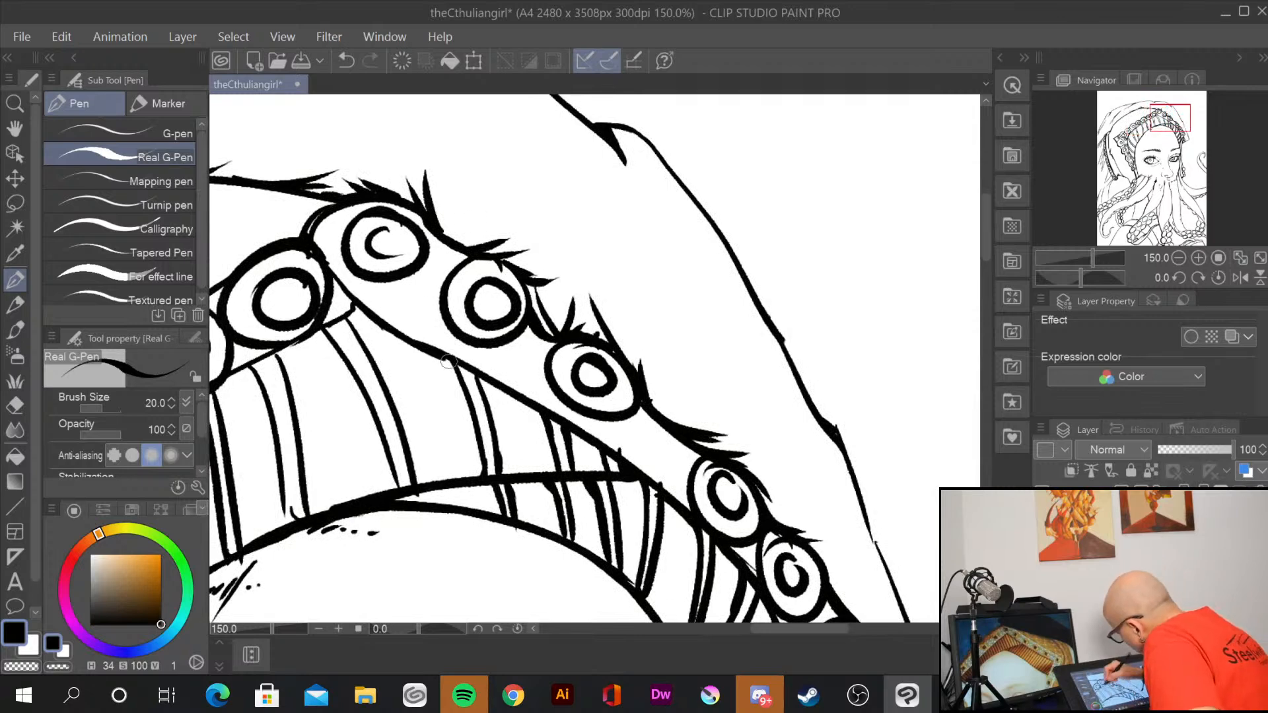
drag(382, 317, 542, 413)
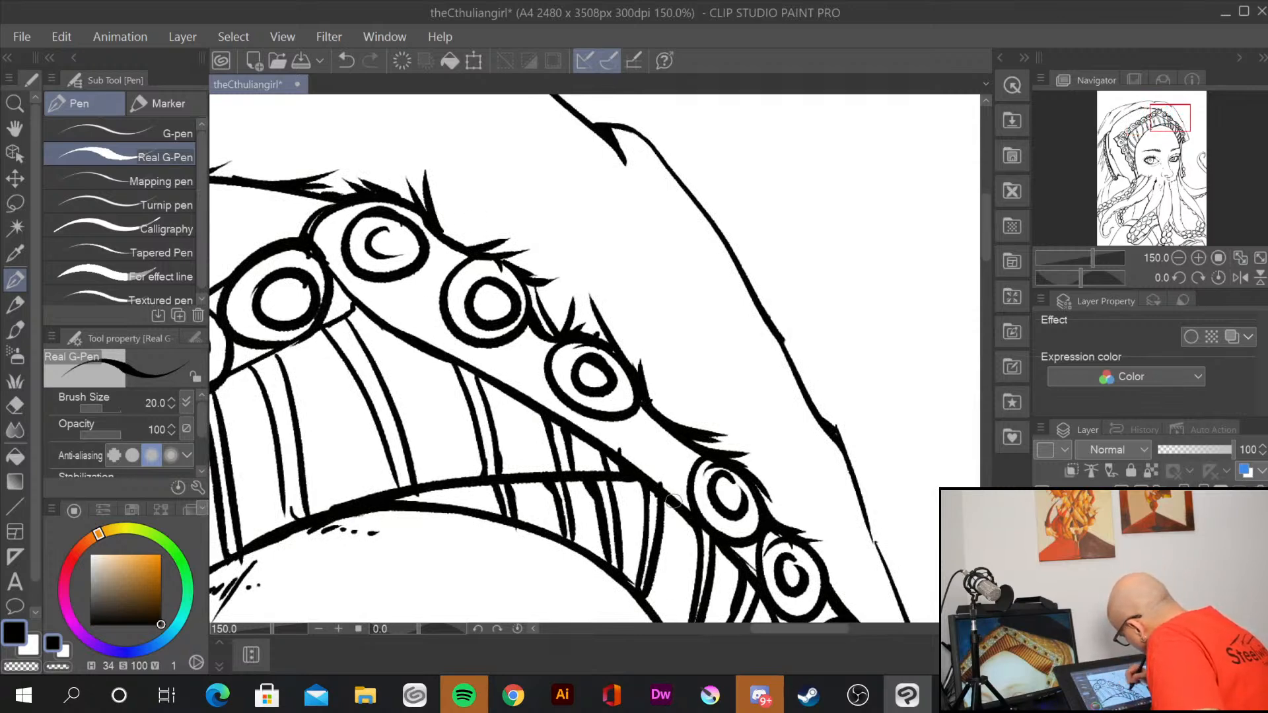
mouse_move(287, 342)
mouse_down()
mouse_move(360, 306)
mouse_move(339, 322)
mouse_move(377, 285)
mouse_move(334, 268)
mouse_move(353, 296)
mouse_up()
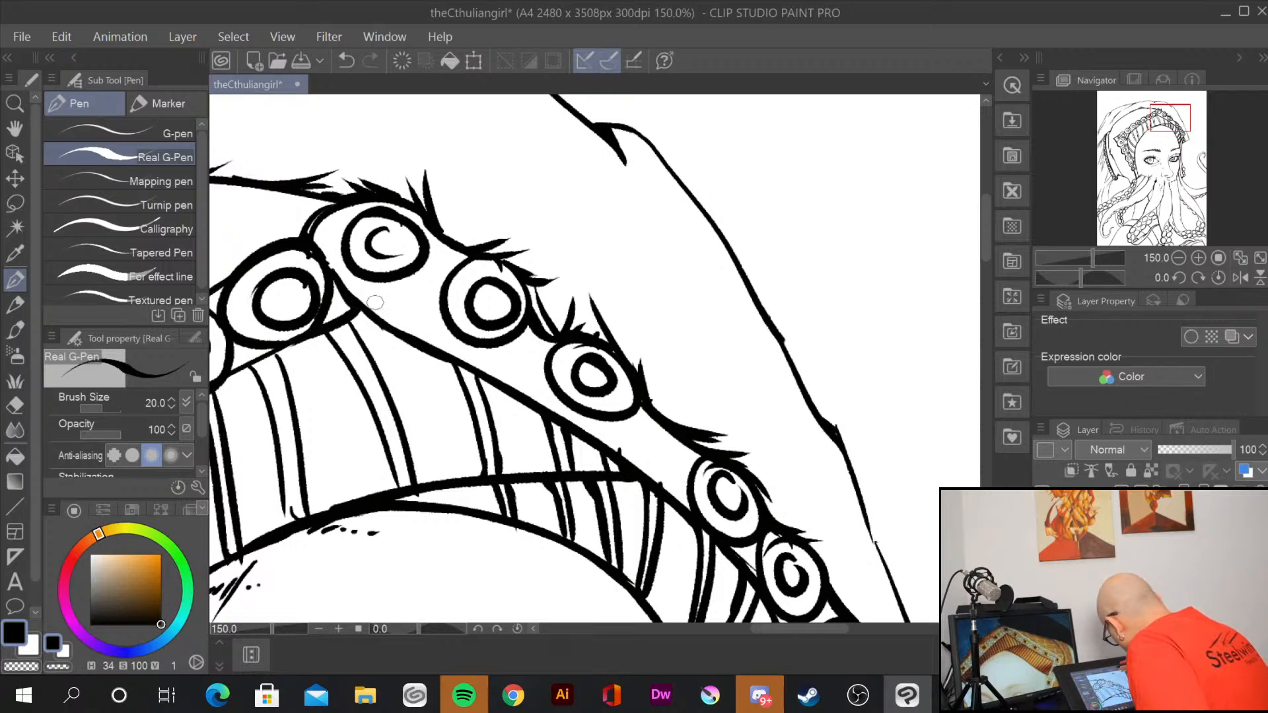
Step: Thicken the line between the striped band and the lower right-hand headdress suckers
drag(532, 501, 679, 454)
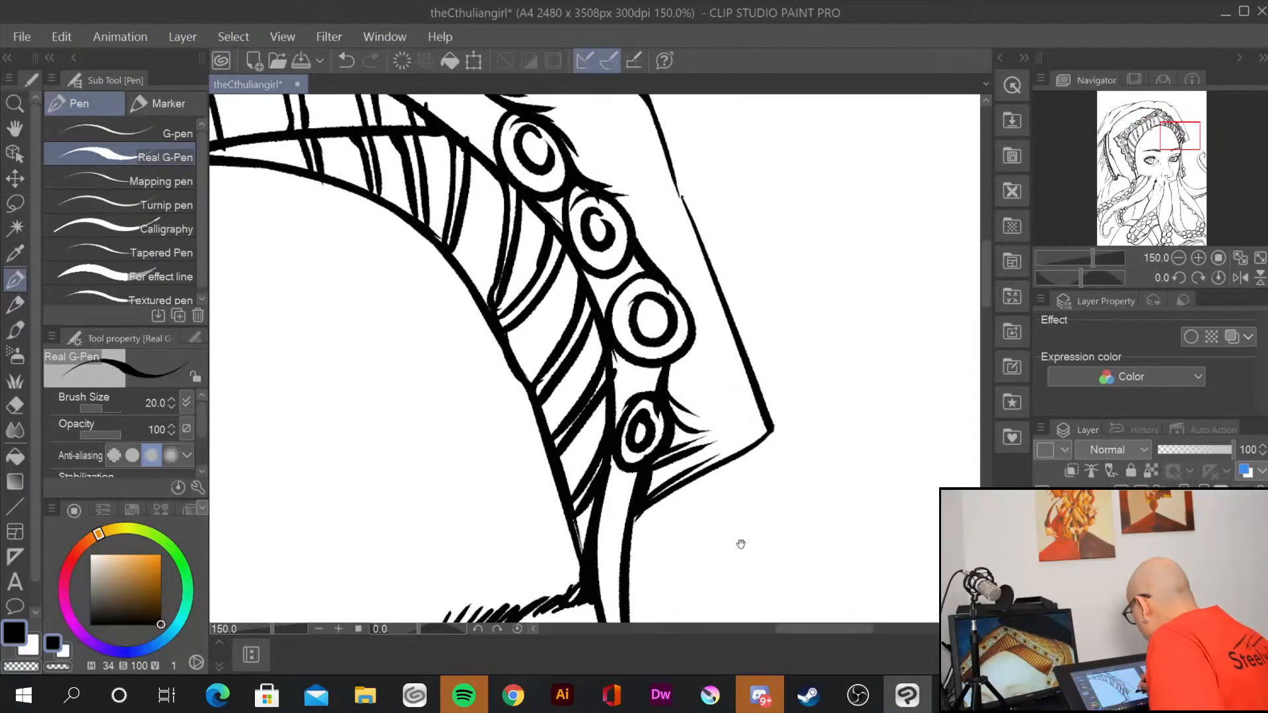
mouse_move(741, 543)
mouse_down()
mouse_move(679, 617)
mouse_move(699, 587)
mouse_up()
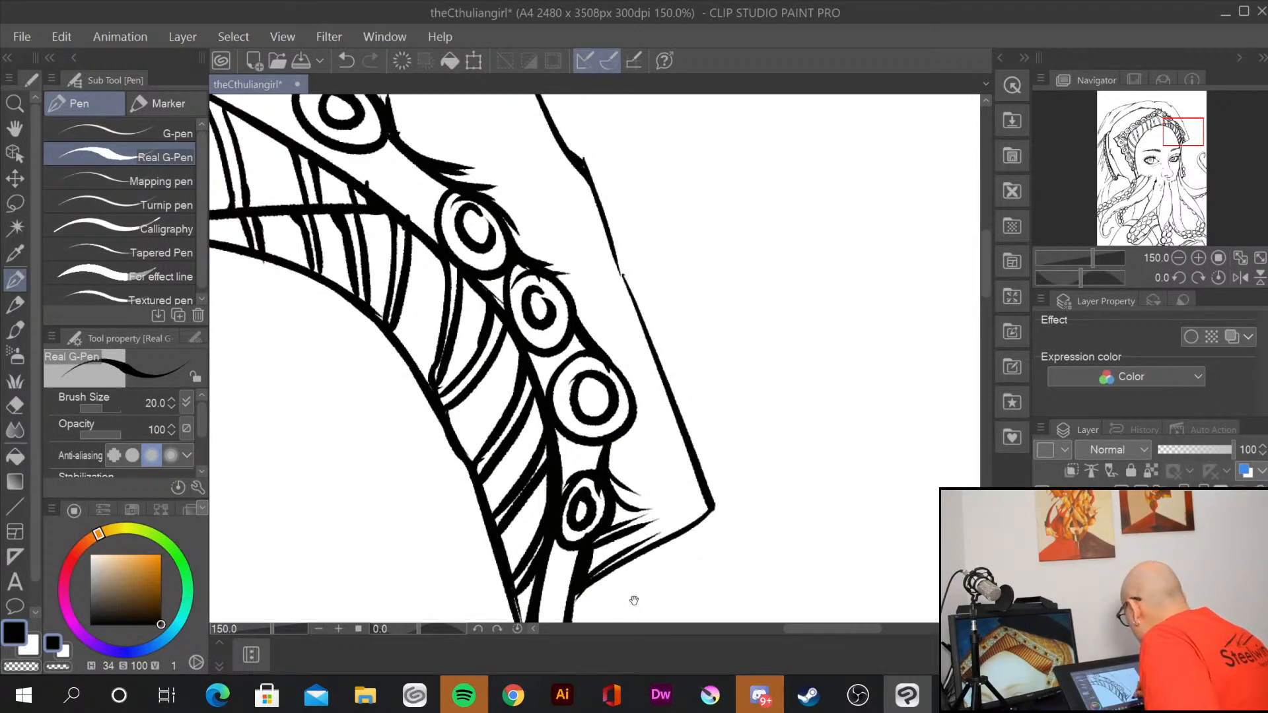
drag(634, 600, 890, 255)
drag(549, 535, 899, 215)
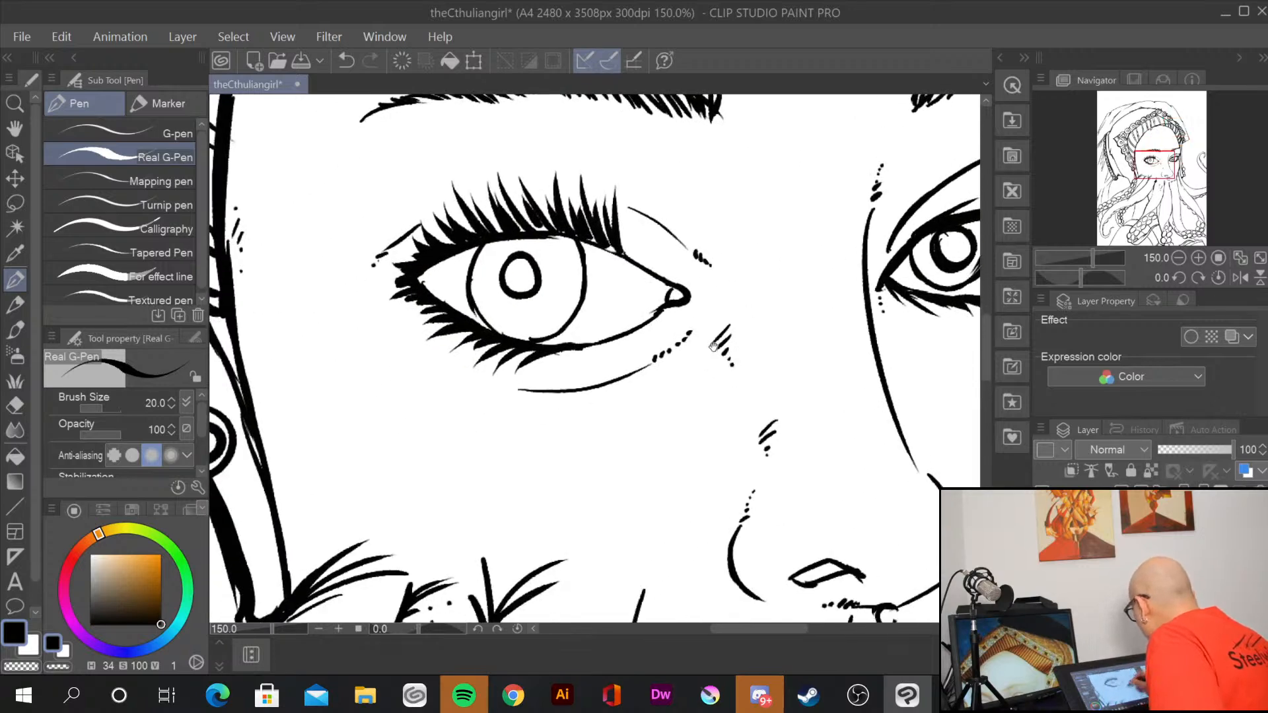
Step: Thicken the curved contour beside the curled sucker tentacle and the short lines emerging behind and below it near the page's lower edge
scroll(713, 347, down, 3)
scroll(708, 328, down, 4)
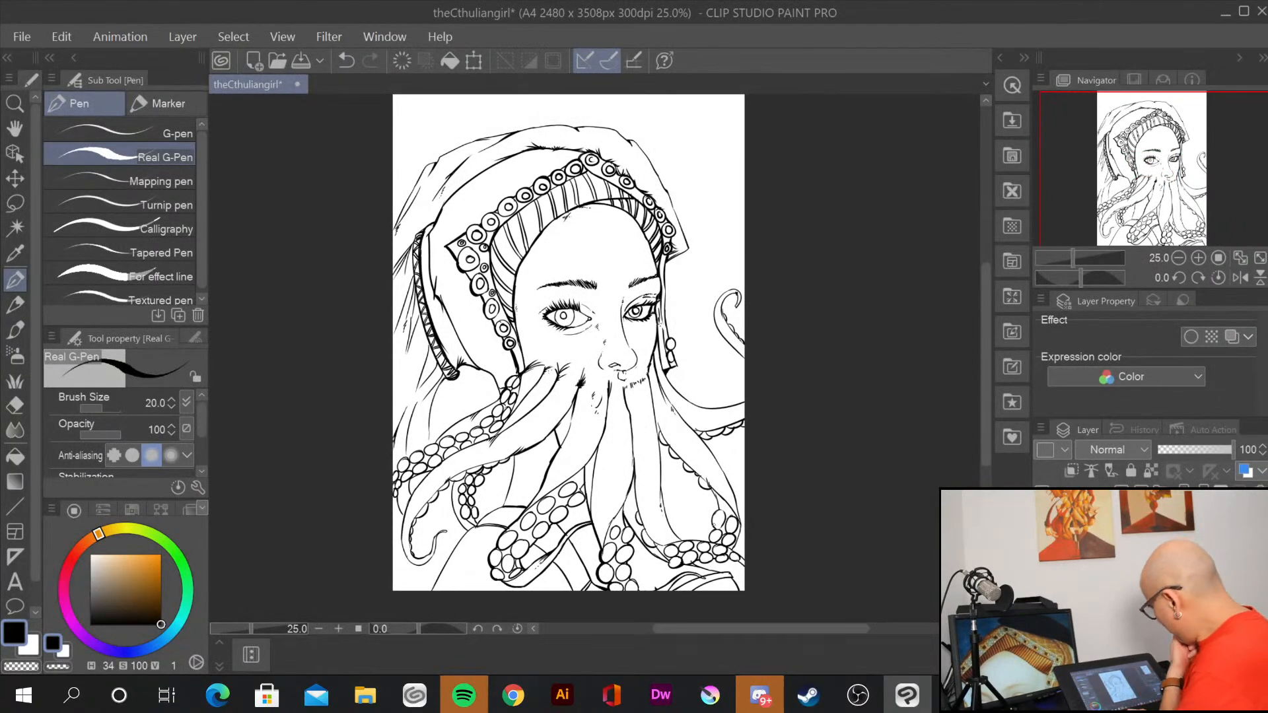
scroll(714, 525, down, 2)
scroll(714, 525, up, 3)
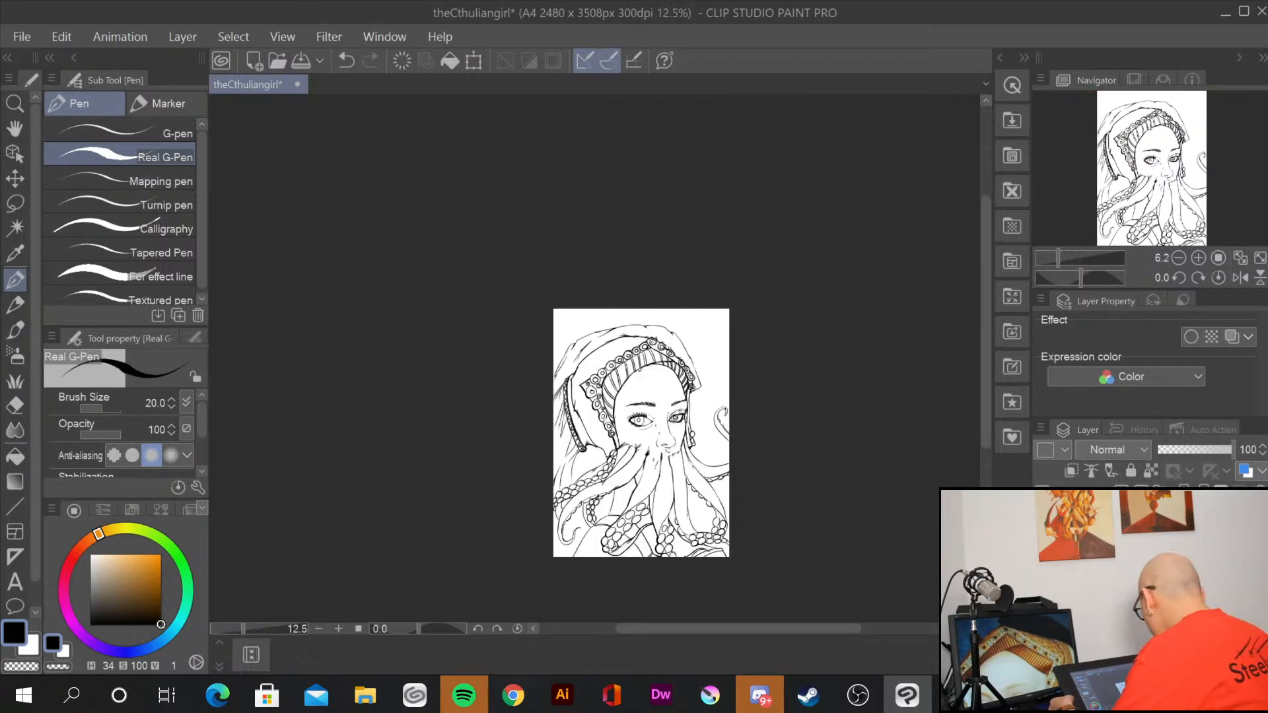
scroll(713, 525, up, 2)
mouse_move(527, 551)
mouse_down()
mouse_move(692, 394)
mouse_move(912, 250)
mouse_move(910, 264)
mouse_up()
mouse_move(558, 151)
mouse_down()
mouse_move(476, 210)
mouse_move(545, 197)
mouse_move(464, 220)
mouse_move(421, 267)
mouse_up()
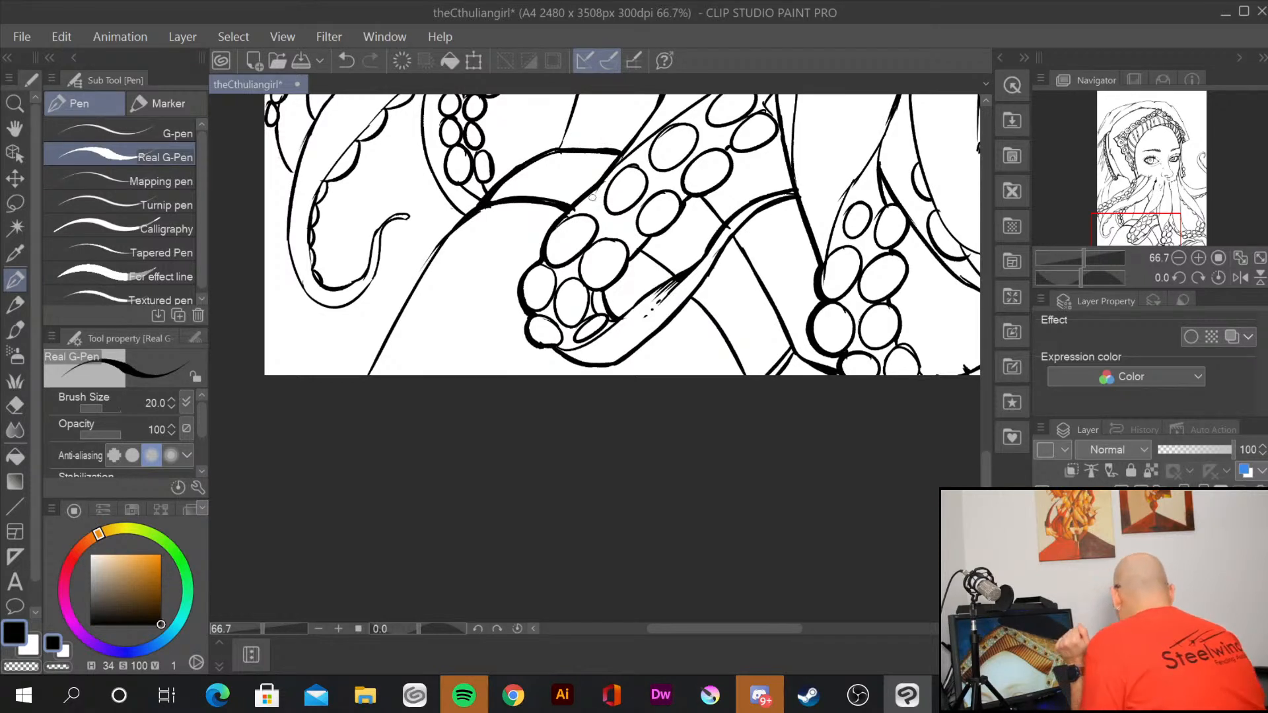
drag(690, 297, 712, 315)
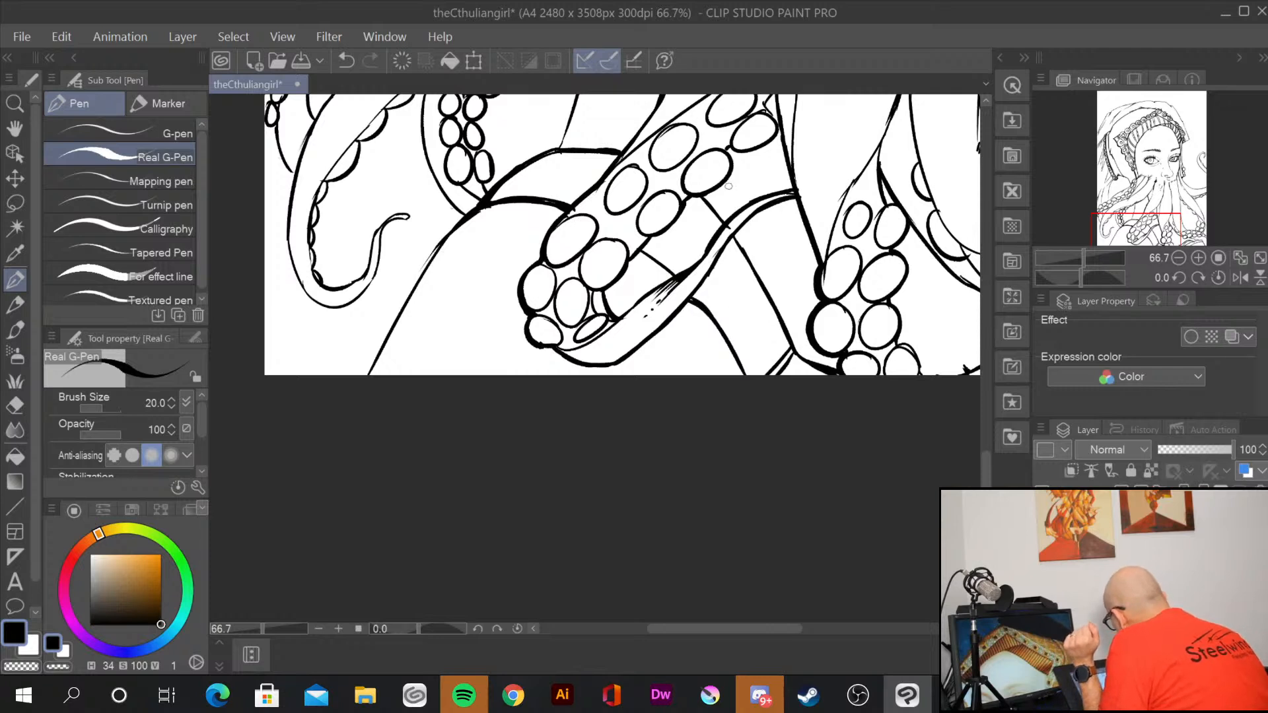
drag(641, 252, 673, 274)
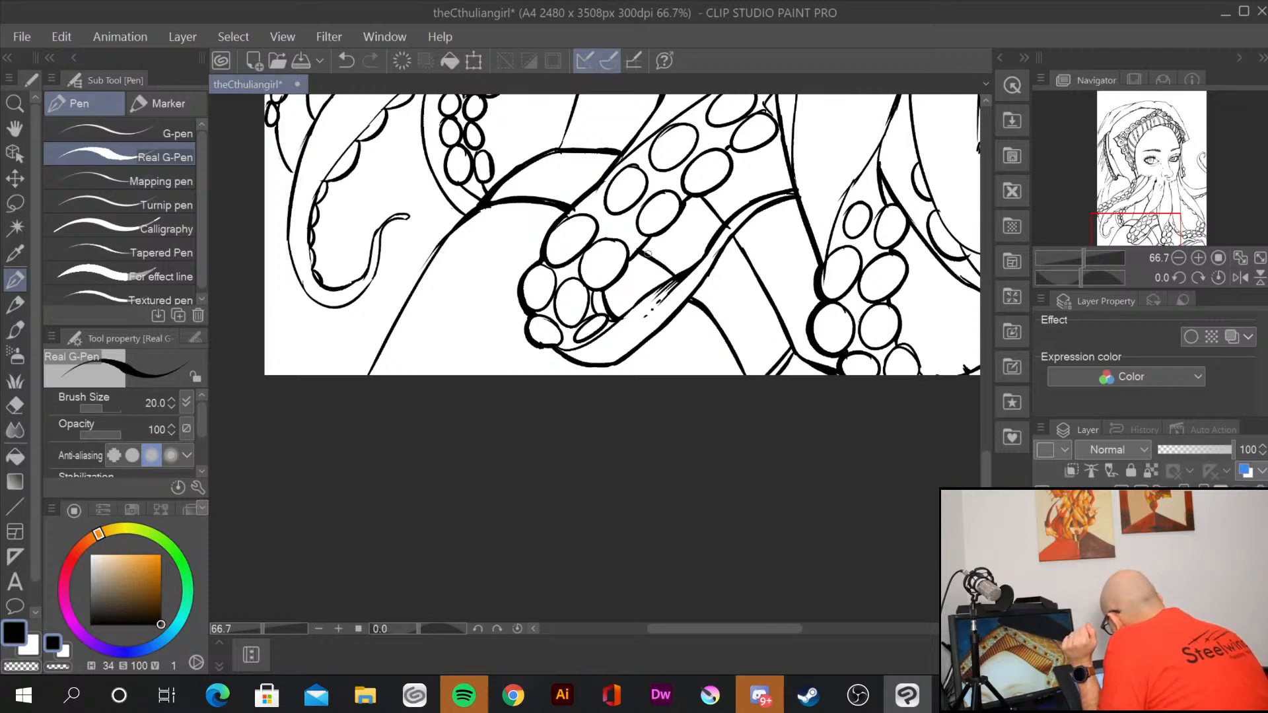
drag(791, 344, 752, 382)
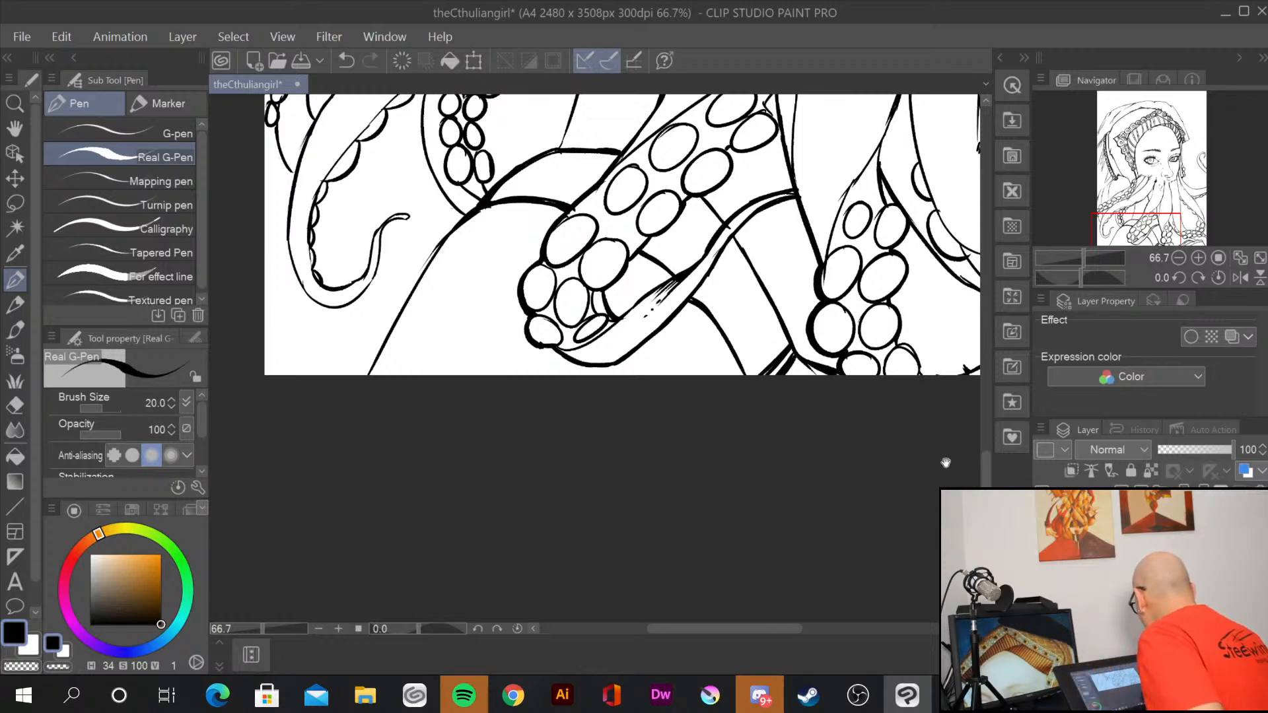
Step: Thicken the lines of the curved band beneath the sucker row in the drawing's lower right corner
drag(946, 463, 496, 512)
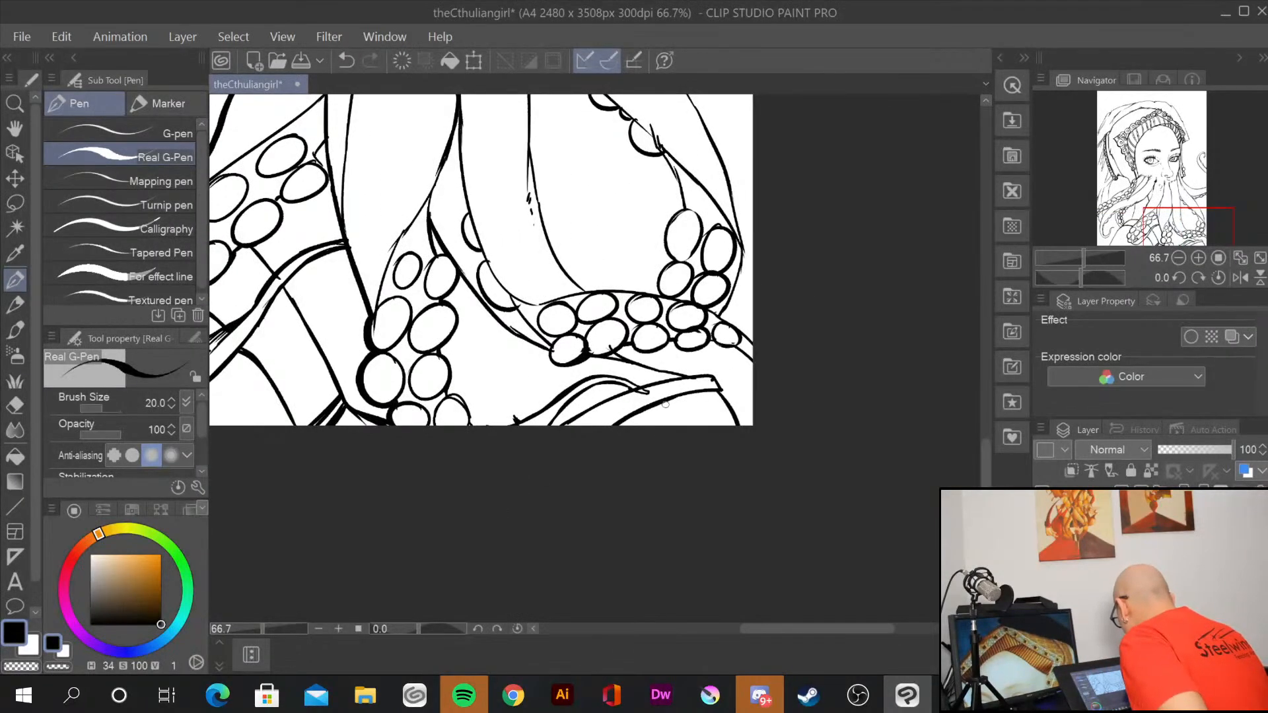
drag(661, 404, 702, 393)
mouse_move(576, 418)
mouse_down()
mouse_move(709, 374)
mouse_move(727, 401)
mouse_up()
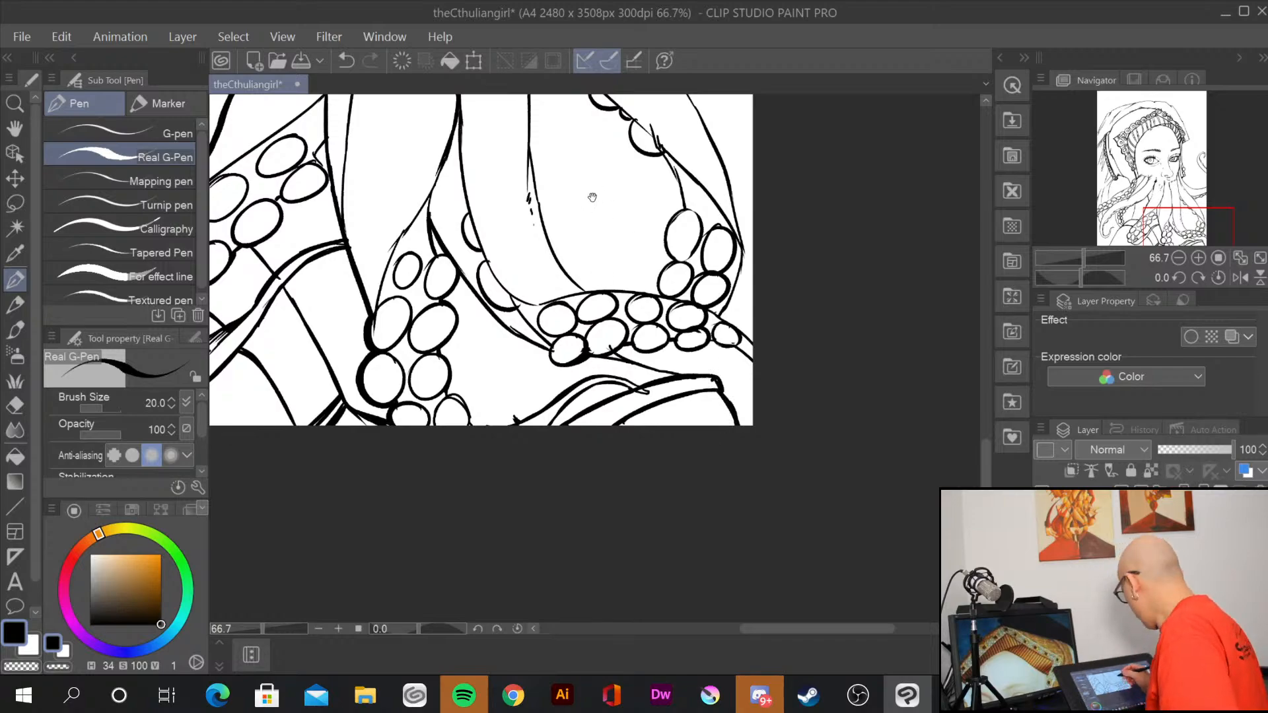
drag(592, 198, 726, 580)
drag(638, 267, 729, 498)
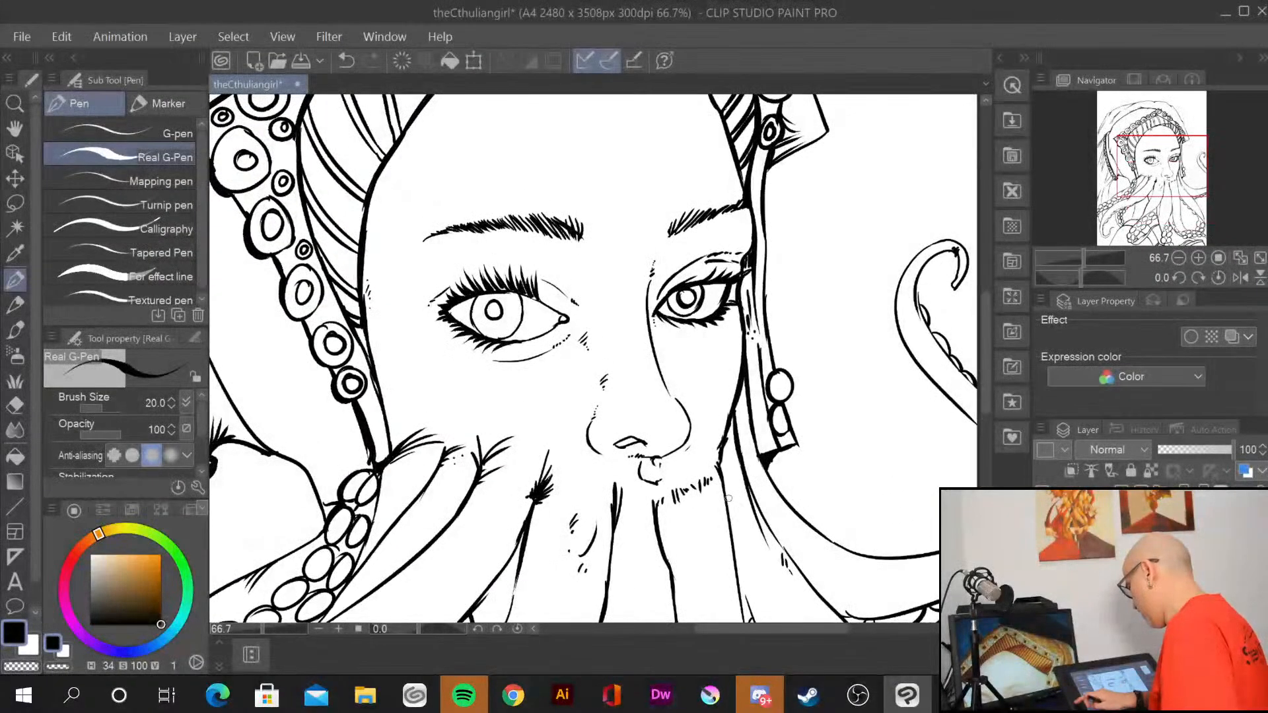
scroll(728, 498, down, 3)
drag(766, 559, 714, 439)
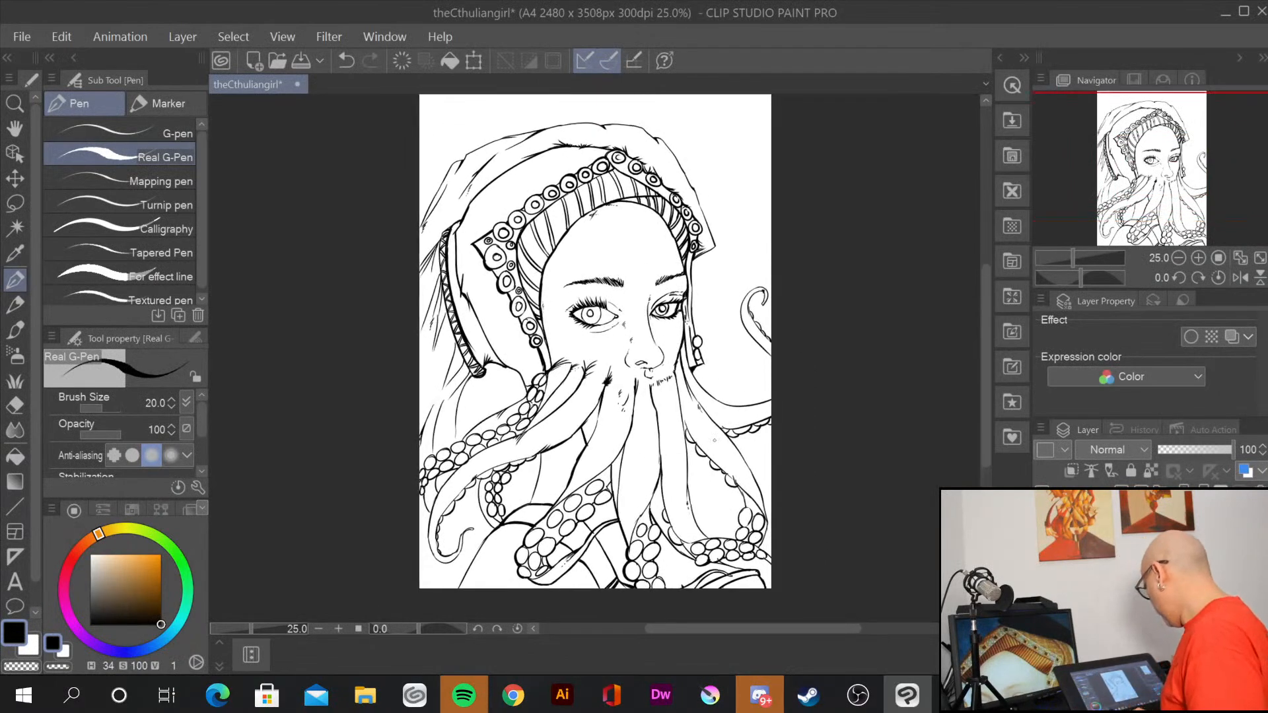